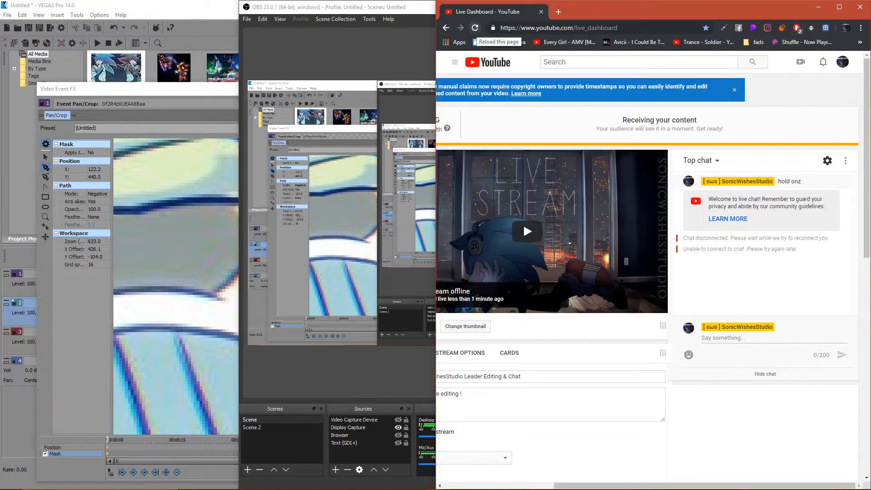
- Reload the YouTube Live Dashboard page and exit Steam running in the background
{"action": "left_click", "coordinate": [475, 28]}
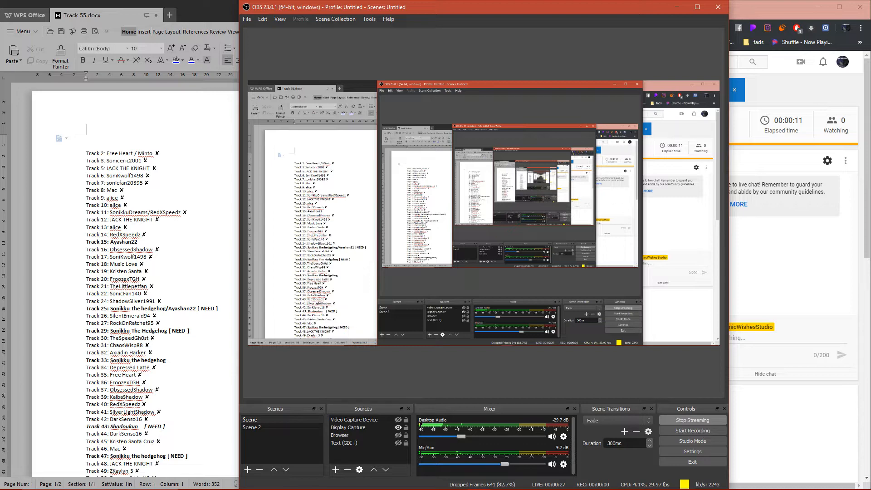
{"action": "left_click", "coordinate": [791, 481]}
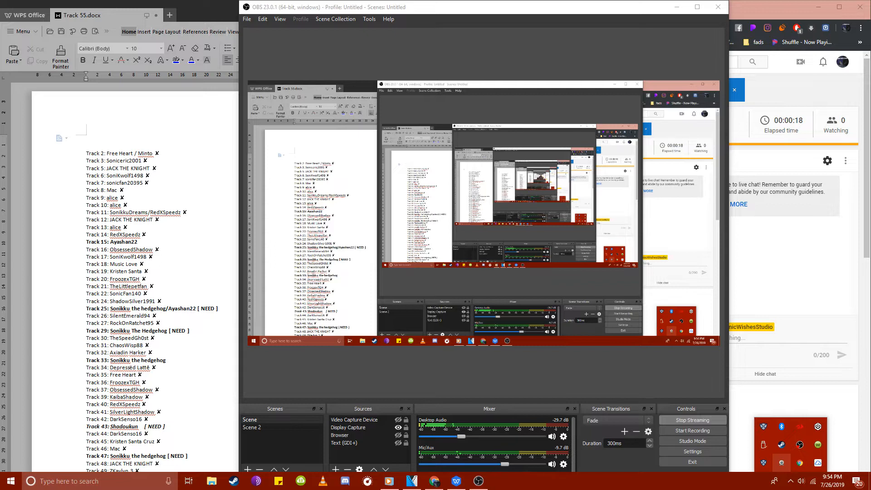
{"action": "right_click", "coordinate": [781, 445]}
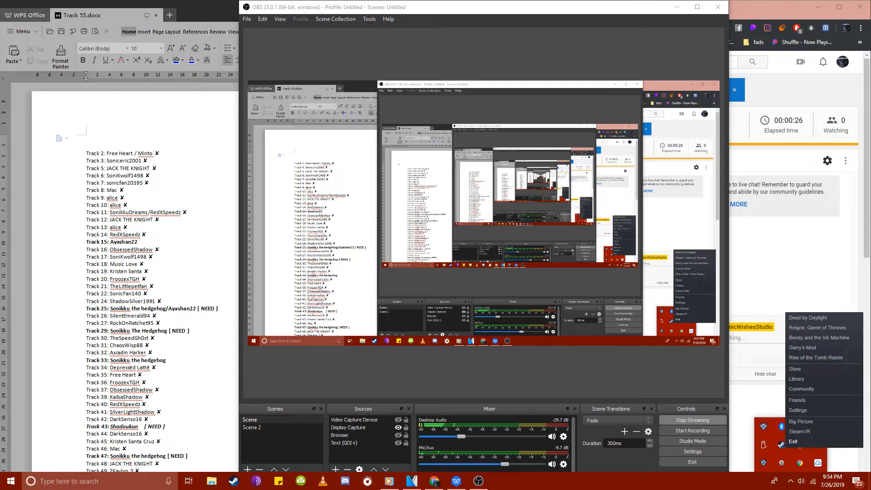
{"action": "left_click", "coordinate": [793, 442]}
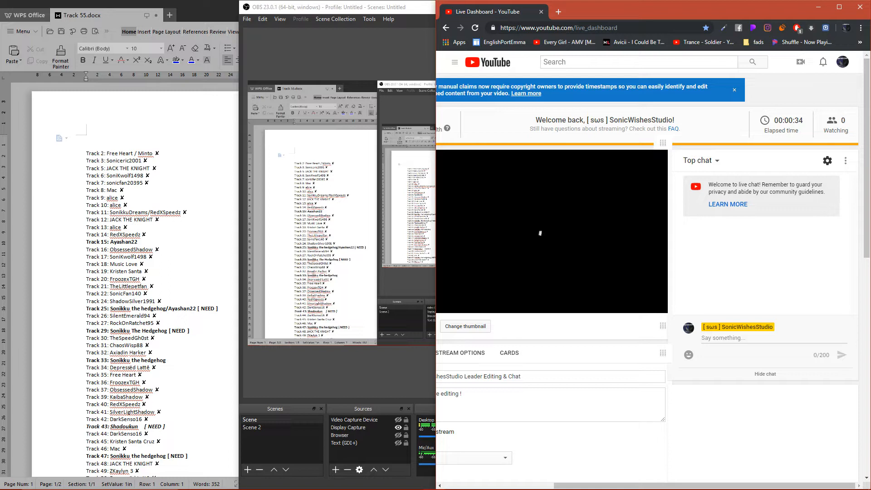
- Check the active Wi-Fi connection, the live dashboard's stream status and the streaming statistics in OBS
{"action": "key", "text": "ctrl+shift+t"}
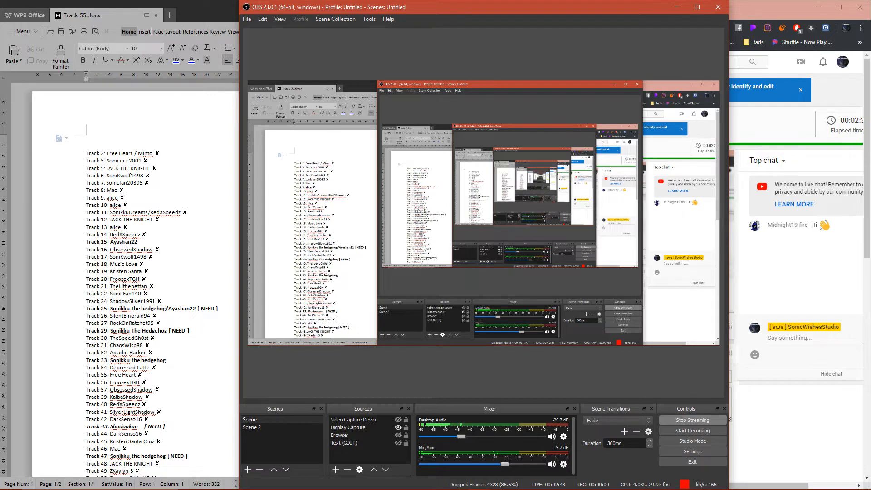
{"action": "left_click", "coordinate": [814, 482]}
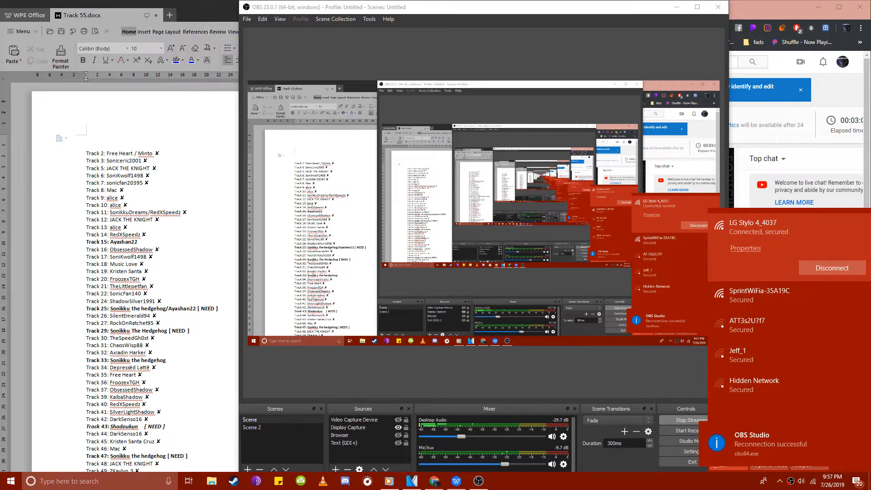
{"action": "key", "text": "alt+Tab"}
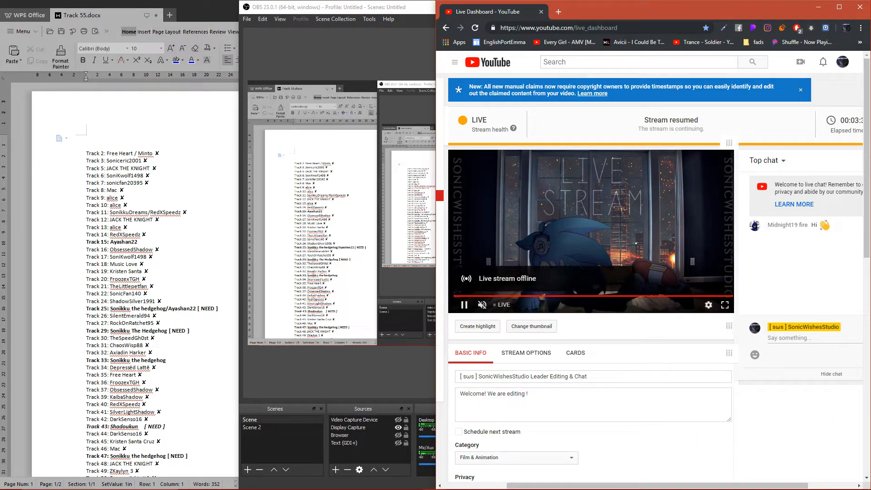
{"action": "left_click", "coordinate": [479, 481]}
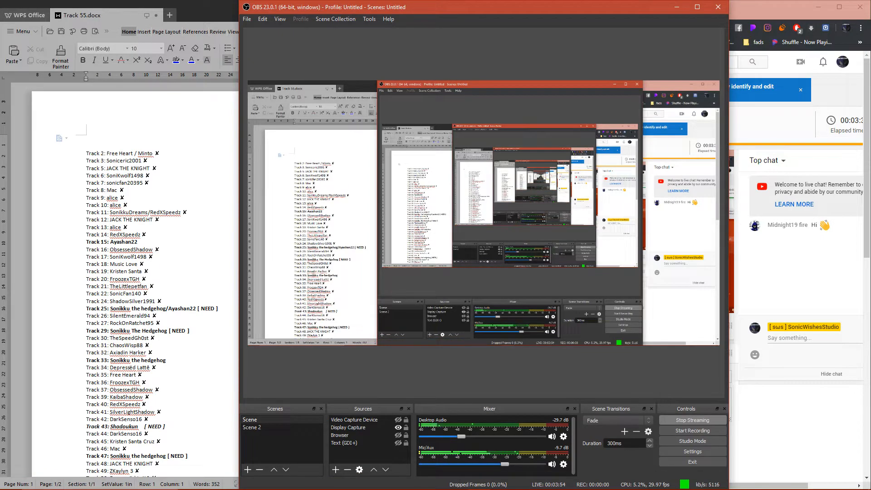
- Review the stream's analytics and top chat in the YouTube Live Dashboard, and recheck the streaming status in OBS
{"action": "left_click", "coordinate": [676, 7]}
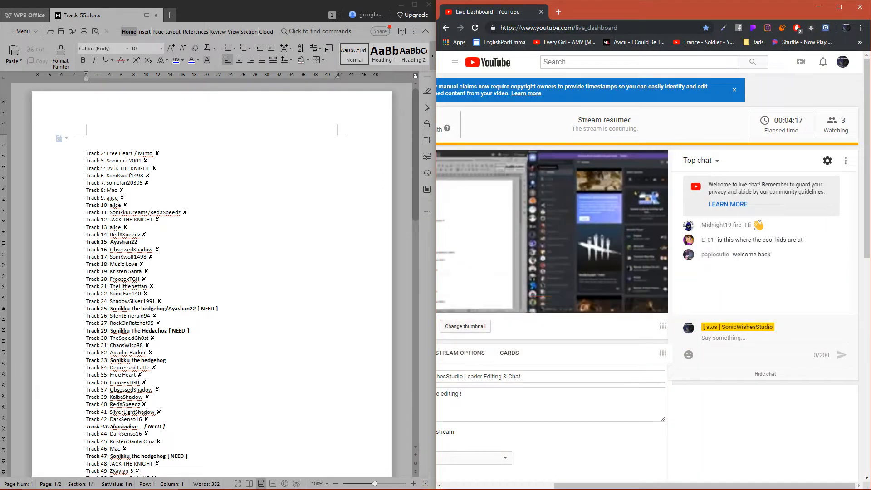
{"action": "scroll", "coordinate": [649, 281], "scroll_direction": "down", "scroll_amount": 5}
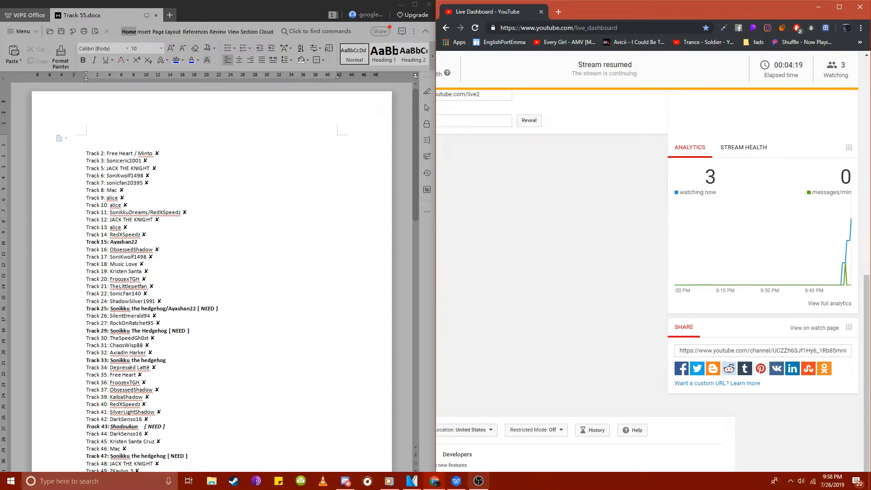
{"action": "left_click", "coordinate": [478, 481]}
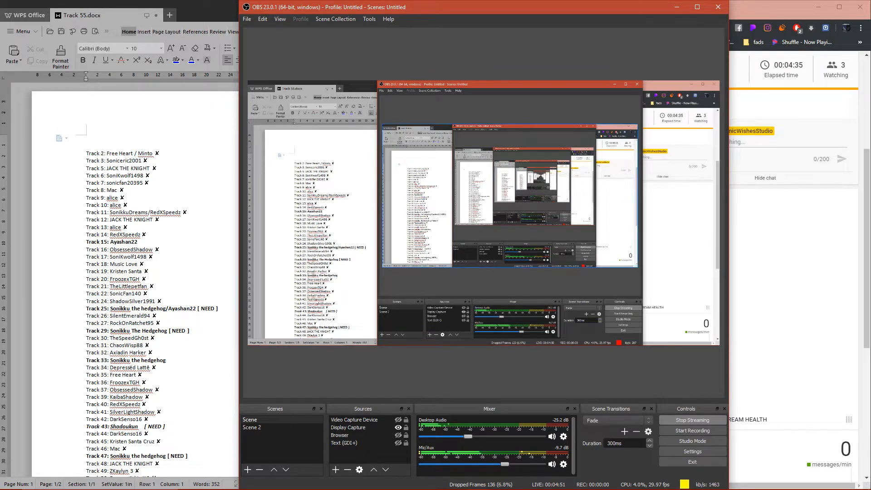
{"action": "left_click", "coordinate": [795, 255]}
{"action": "scroll", "coordinate": [795, 255], "scroll_direction": "up", "scroll_amount": 5}
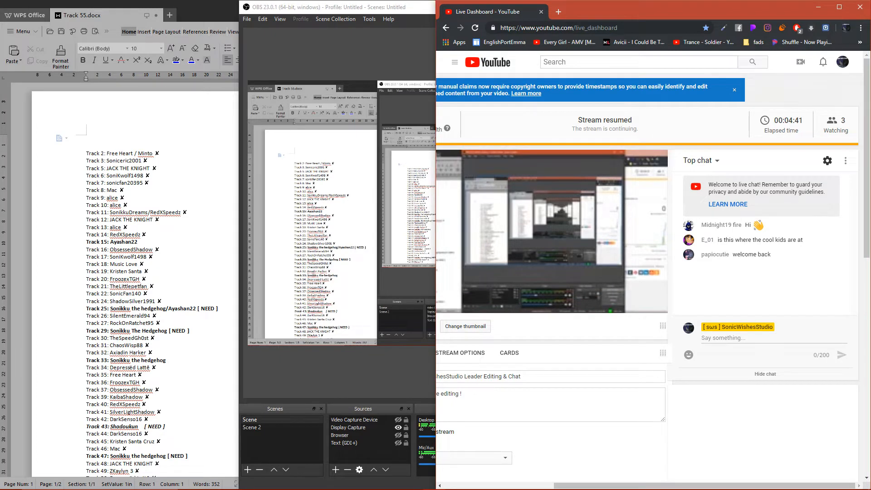
- Minimize the browser, OBS and the WPS document, and frame the blue character's ear in VEGAS Pro's Event Pan/Crop mask editor
{"action": "left_click", "coordinate": [819, 7]}
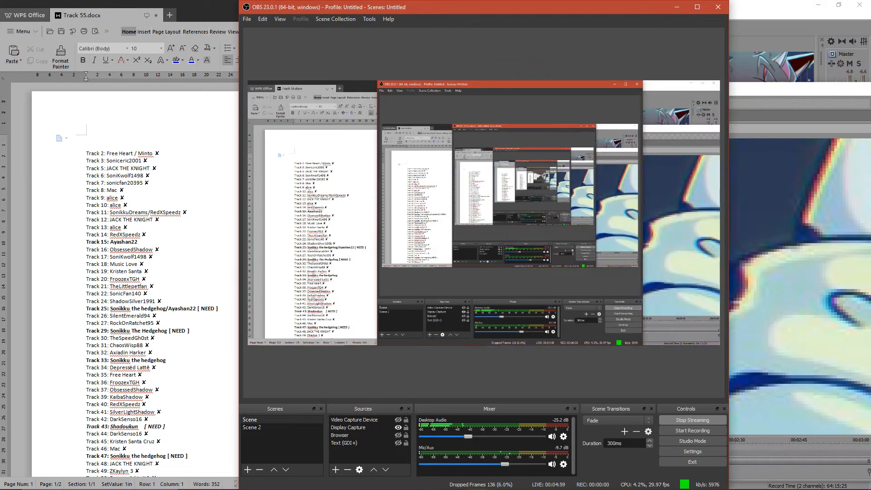
{"action": "left_click", "coordinate": [677, 7]}
{"action": "left_click", "coordinate": [401, 4]}
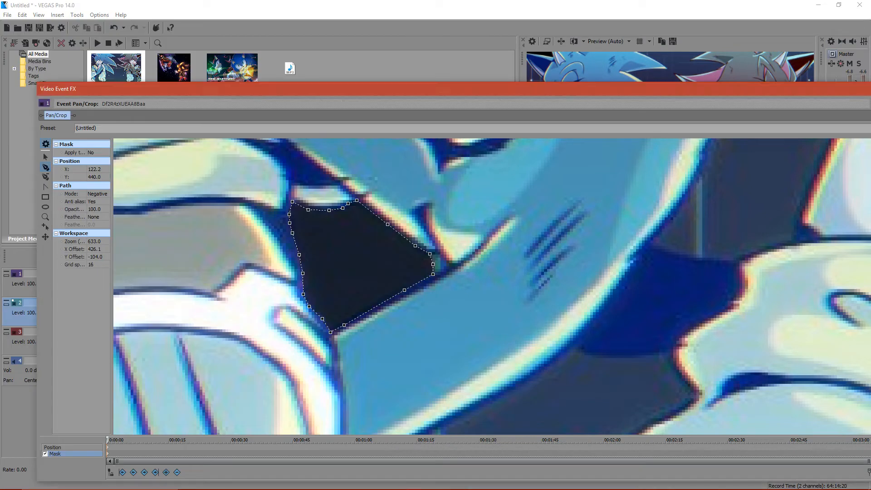
{"action": "scroll", "coordinate": [492, 287], "scroll_direction": "down", "scroll_amount": 5}
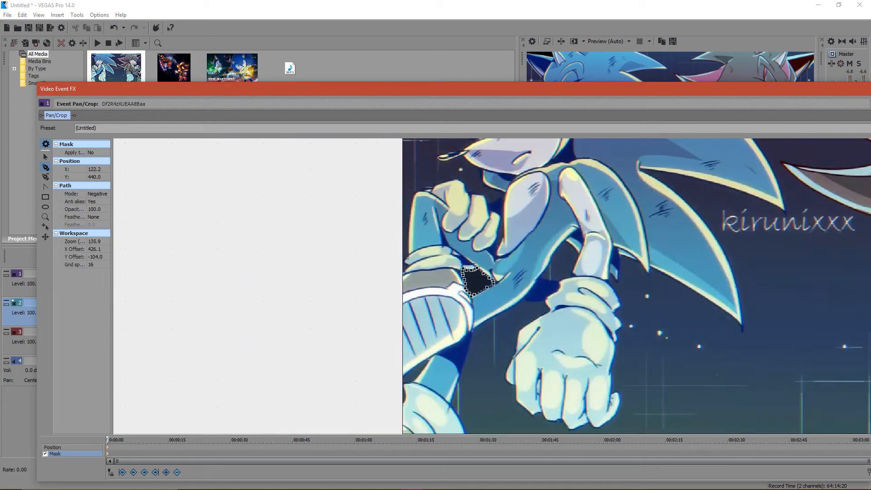
{"action": "left_click", "coordinate": [46, 157]}
{"action": "left_click_drag", "start_coordinate": [544, 190], "coordinate": [727, 395]}
{"action": "scroll", "coordinate": [428, 328], "scroll_direction": "up", "scroll_amount": 2}
{"action": "scroll", "coordinate": [727, 396], "scroll_direction": "up", "scroll_amount": 2}
{"action": "left_click_drag", "start_coordinate": [544, 254], "coordinate": [540, 345]}
{"action": "scroll", "coordinate": [540, 345], "scroll_direction": "up", "scroll_amount": 2}
{"action": "left_click_drag", "start_coordinate": [499, 227], "coordinate": [556, 375]}
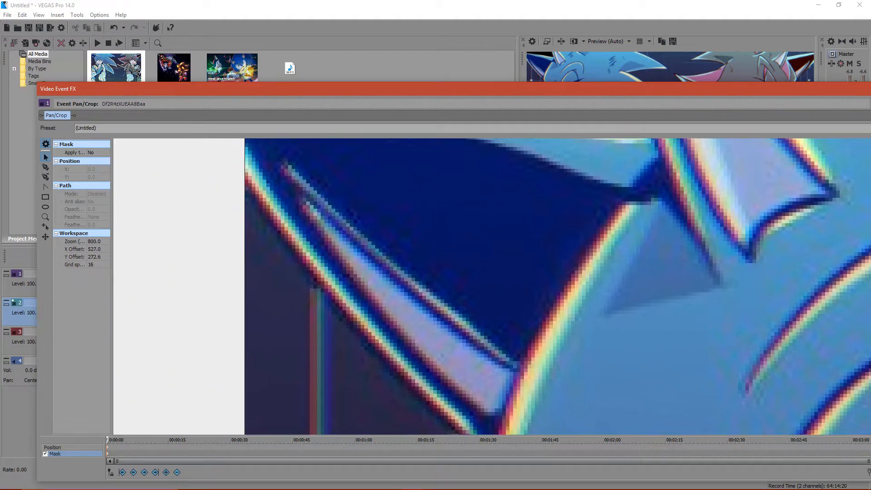
- Check the stream preview and live chat in the YouTube Live Dashboard, then minimize the browser
{"action": "left_click", "coordinate": [434, 481]}
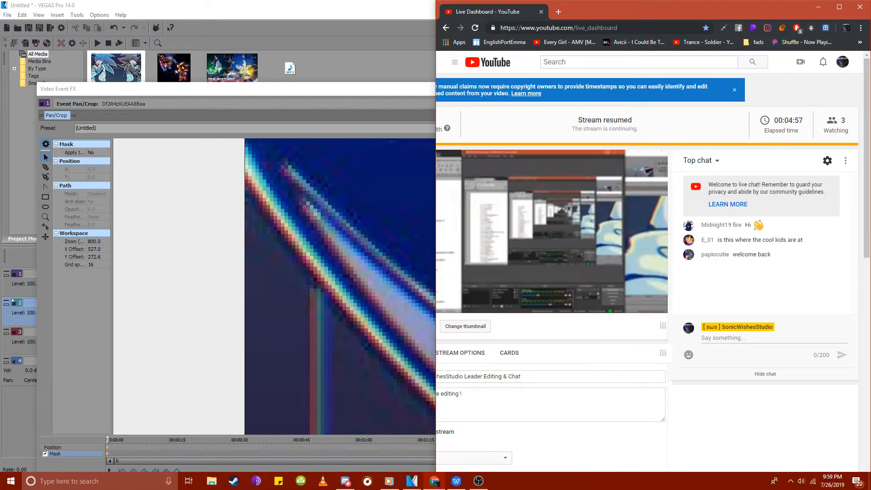
{"action": "left_click_drag", "start_coordinate": [704, 485], "coordinate": [636, 486]}
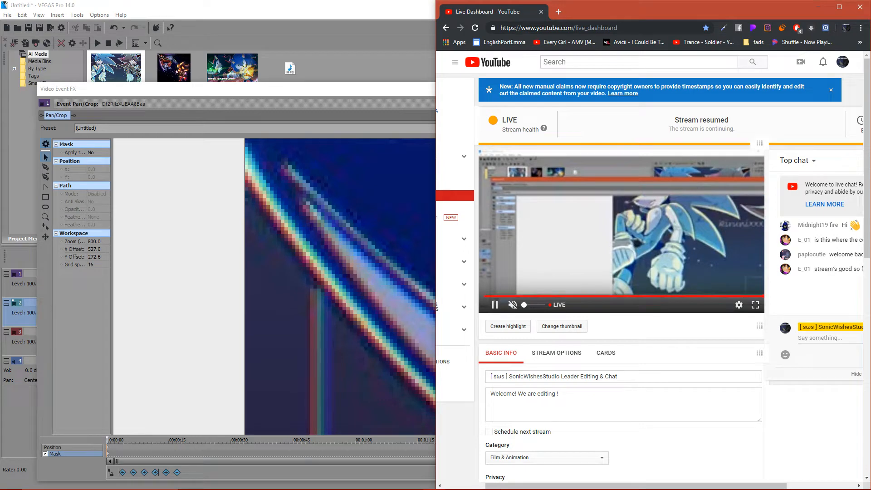
{"action": "left_click_drag", "start_coordinate": [636, 486], "coordinate": [696, 486]}
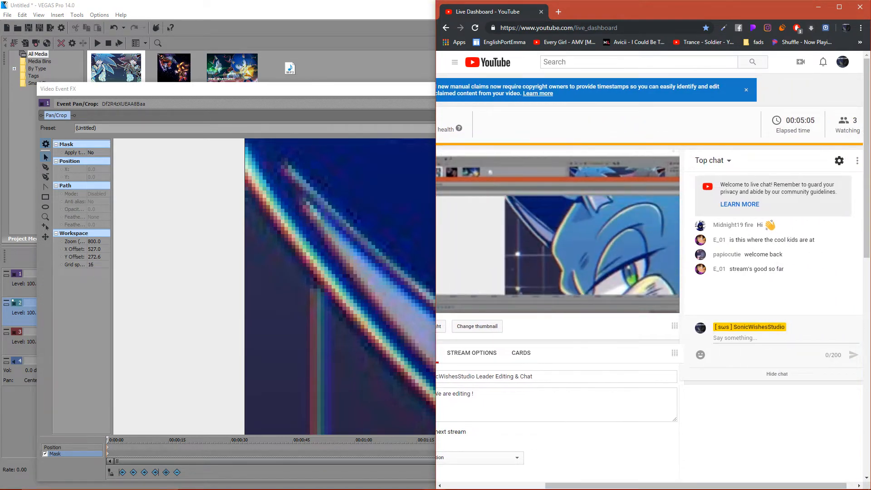
{"action": "left_click", "coordinate": [819, 7]}
- Start a new mask path with the anchor tool, tracing the outer edge of the blue character's ear down towards the forehead
{"action": "left_click_drag", "start_coordinate": [491, 318], "coordinate": [530, 298]}
{"action": "left_click", "coordinate": [46, 167]}
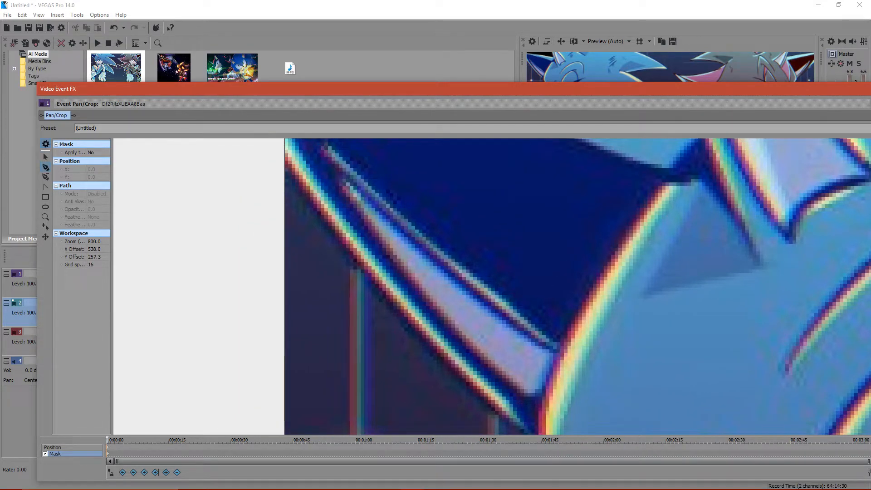
{"action": "left_click", "coordinate": [279, 160]}
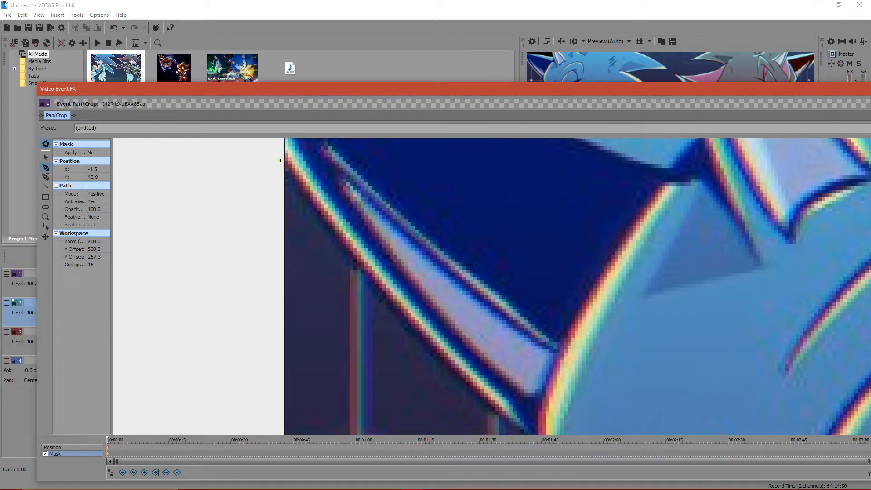
{"action": "left_click", "coordinate": [327, 226]}
{"action": "left_click", "coordinate": [445, 362]}
{"action": "left_click", "coordinate": [498, 415]}
{"action": "left_click", "coordinate": [46, 157]}
{"action": "left_click_drag", "start_coordinate": [408, 400], "coordinate": [270, 157]}
{"action": "left_click", "coordinate": [359, 173]}
{"action": "key", "text": "ctrl+d"}
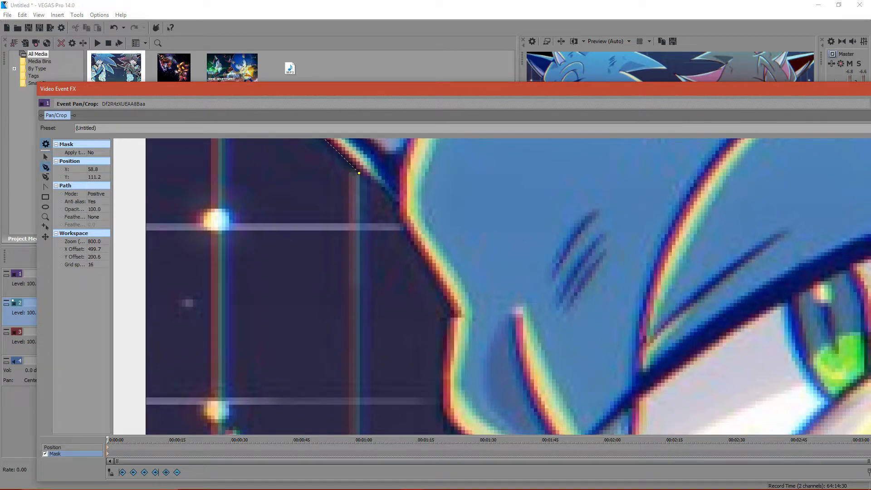
- Extend the mask path from the base of the ear down along the outer edge of the blue character's forehead and brow
{"action": "left_click", "coordinate": [392, 201]}
{"action": "left_click", "coordinate": [398, 219]}
{"action": "left_click", "coordinate": [405, 237]}
{"action": "left_click", "coordinate": [449, 306]}
{"action": "left_click", "coordinate": [445, 319]}
{"action": "left_click", "coordinate": [444, 341]}
{"action": "left_click", "coordinate": [441, 378]}
{"action": "left_click", "coordinate": [441, 408]}
{"action": "left_click", "coordinate": [447, 423]}
- Continue the mask path under the brow, around the edge of the eye and along the upper muzzle to just above the nose
{"action": "left_click_drag", "start_coordinate": [446, 422], "coordinate": [298, 249]}
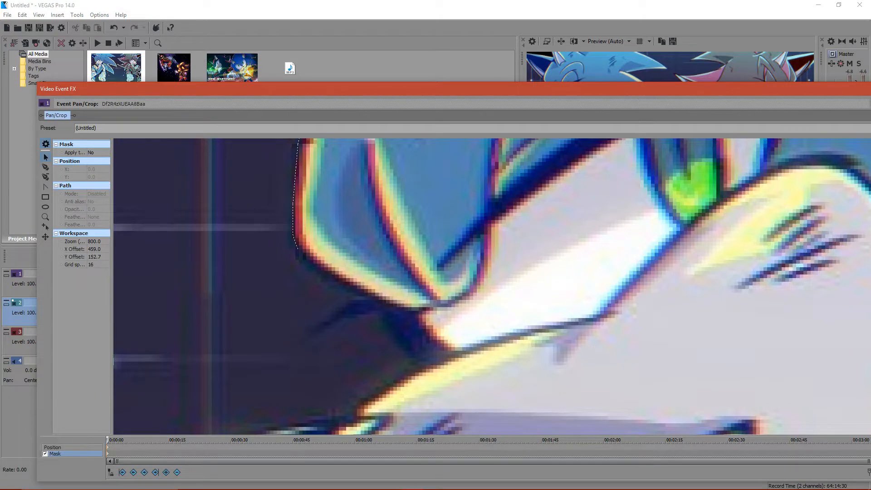
{"action": "left_click", "coordinate": [298, 249]}
{"action": "left_click", "coordinate": [45, 167]}
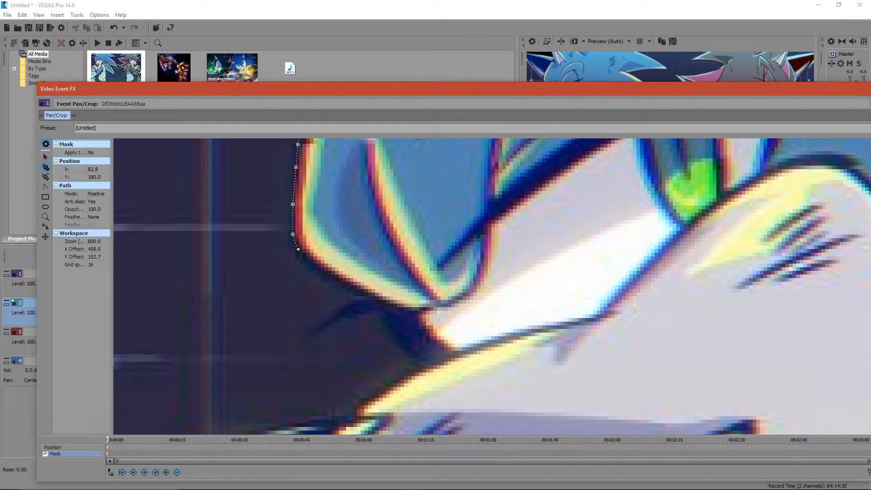
{"action": "left_click", "coordinate": [311, 263]}
{"action": "left_click", "coordinate": [329, 275]}
{"action": "left_click", "coordinate": [371, 295]}
{"action": "left_click", "coordinate": [416, 309]}
{"action": "left_click", "coordinate": [445, 347]}
{"action": "left_click", "coordinate": [453, 352]}
{"action": "left_click", "coordinate": [397, 377]}
{"action": "left_click", "coordinate": [360, 403]}
{"action": "left_click", "coordinate": [352, 416]}
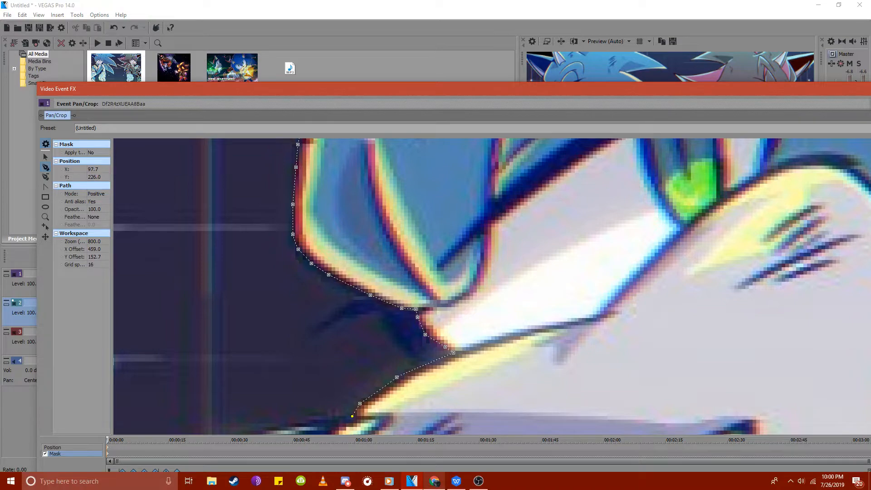
- Check the live chat in the YouTube Live Dashboard and return to VEGAS Pro
{"action": "left_click", "coordinate": [434, 481]}
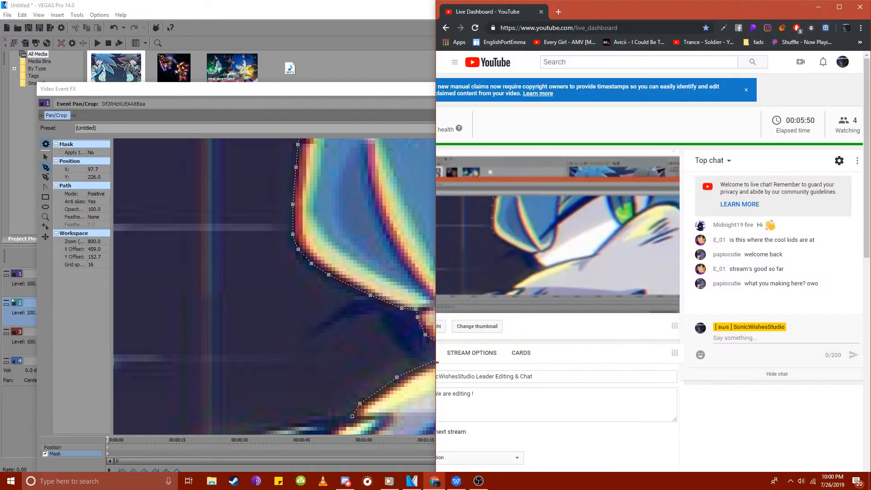
{"action": "left_click", "coordinate": [434, 481]}
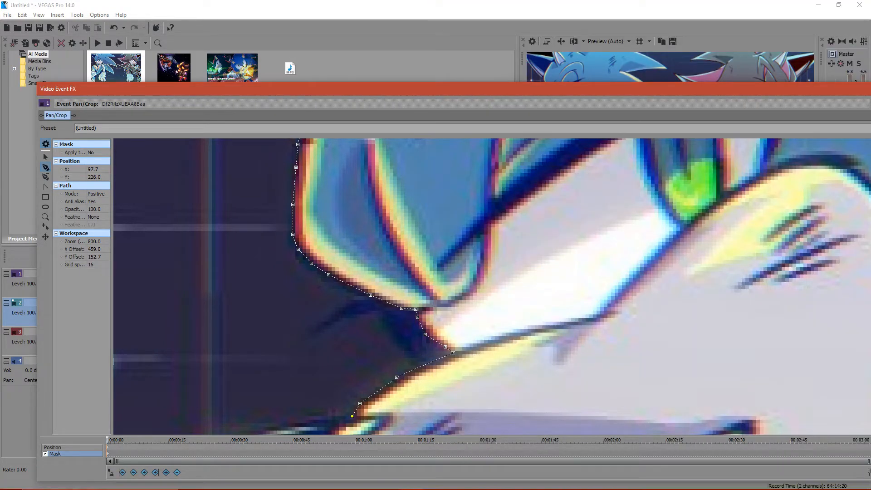
- Adjust the mask path's last anchors above the nose, placing the end anchor at about X 97.8, Y 226.5
{"action": "left_click", "coordinate": [45, 157]}
{"action": "left_click", "coordinate": [247, 291]}
{"action": "scroll", "coordinate": [247, 290], "scroll_direction": "down", "scroll_amount": 5}
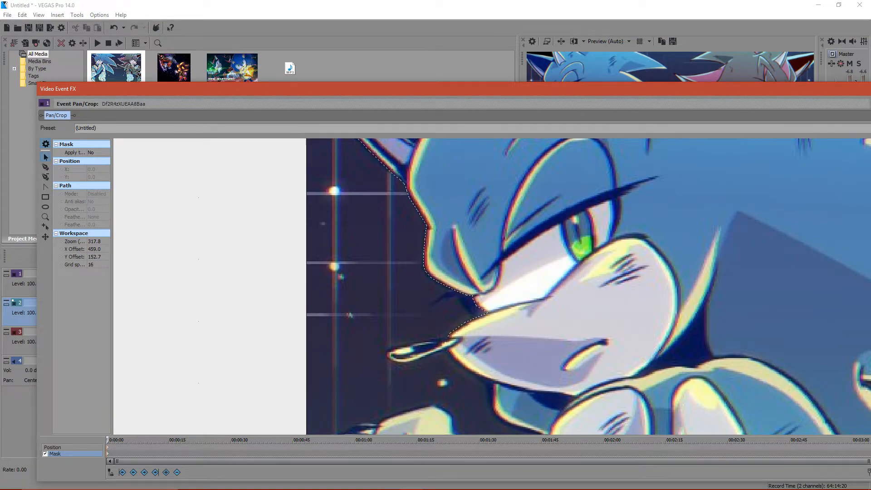
{"action": "scroll", "coordinate": [501, 390], "scroll_direction": "up", "scroll_amount": 5}
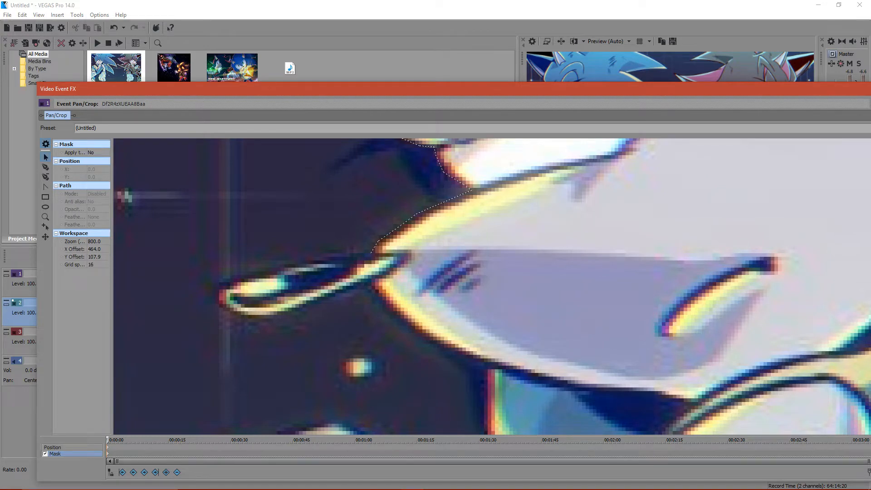
{"action": "left_click", "coordinate": [374, 248]}
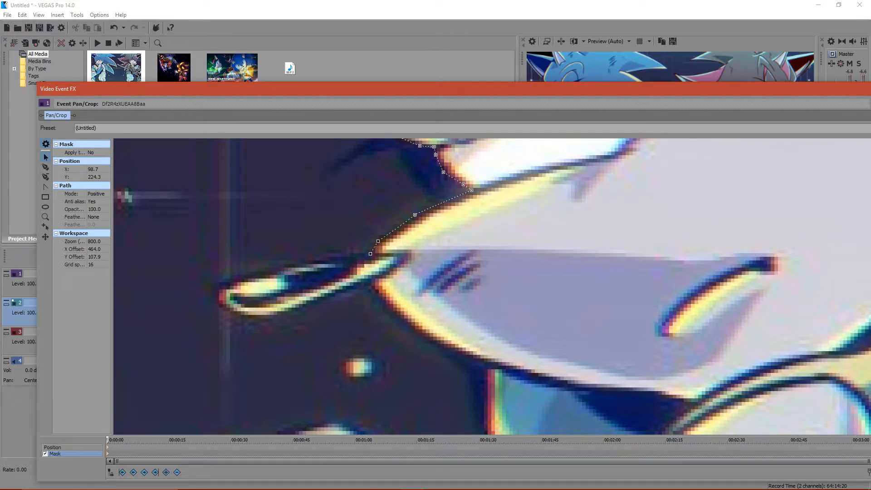
{"action": "key", "text": "Left"}
{"action": "key", "text": "Escape"}
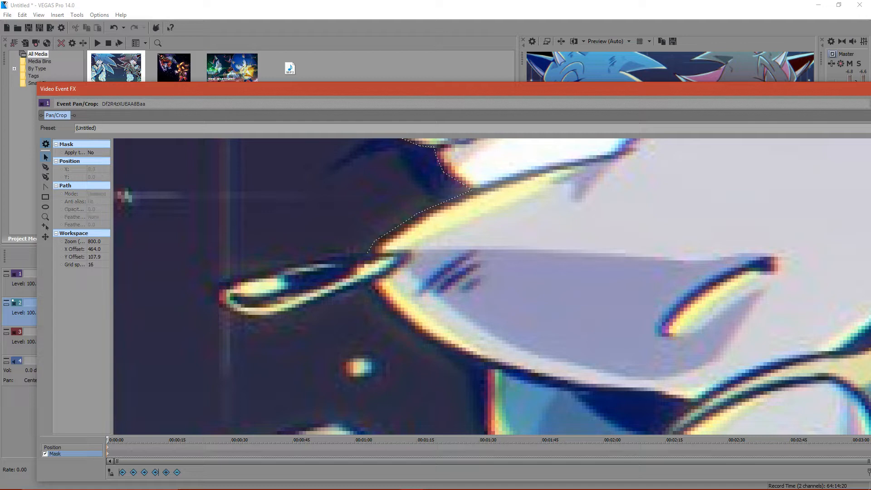
{"action": "left_click", "coordinate": [371, 255]}
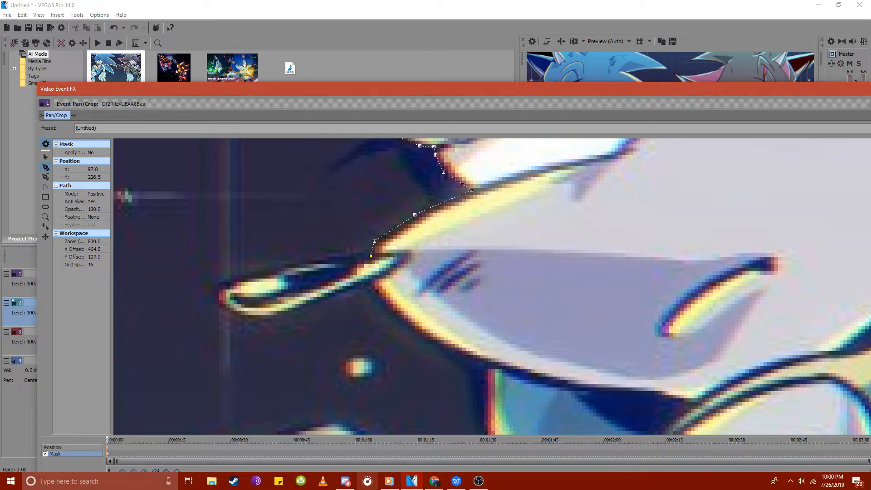
- Quit Discord completely, including its background process
{"action": "right_click", "coordinate": [345, 481]}
{"action": "left_click", "coordinate": [322, 464]}
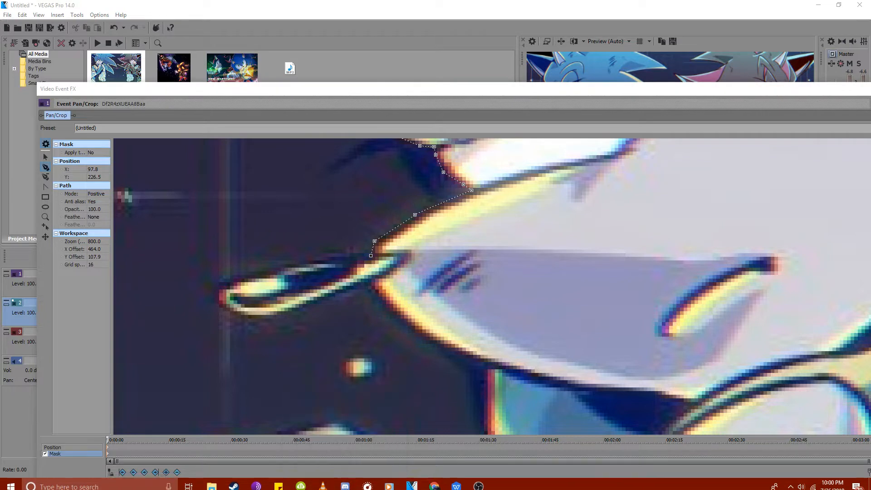
{"action": "left_click", "coordinate": [791, 482]}
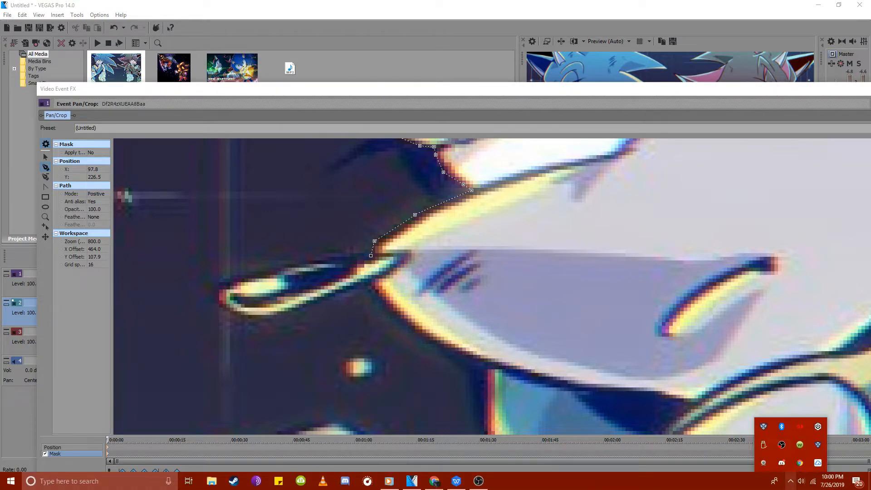
{"action": "right_click", "coordinate": [782, 463]}
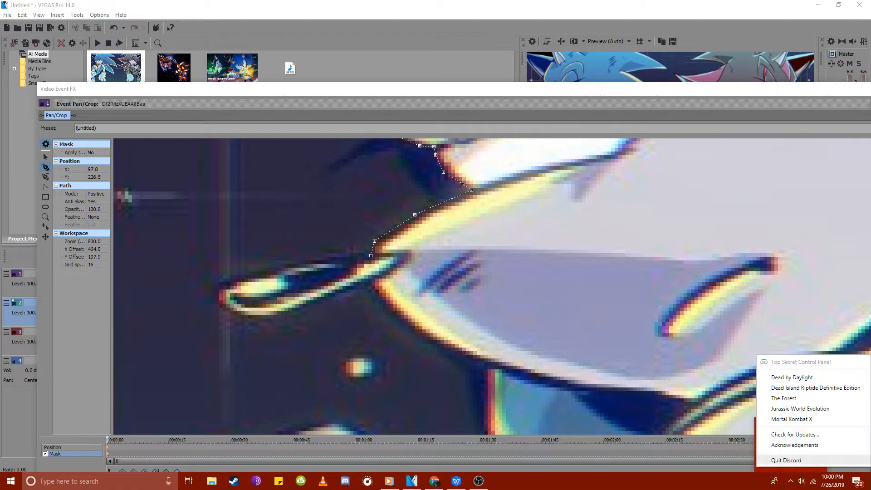
{"action": "left_click", "coordinate": [783, 462]}
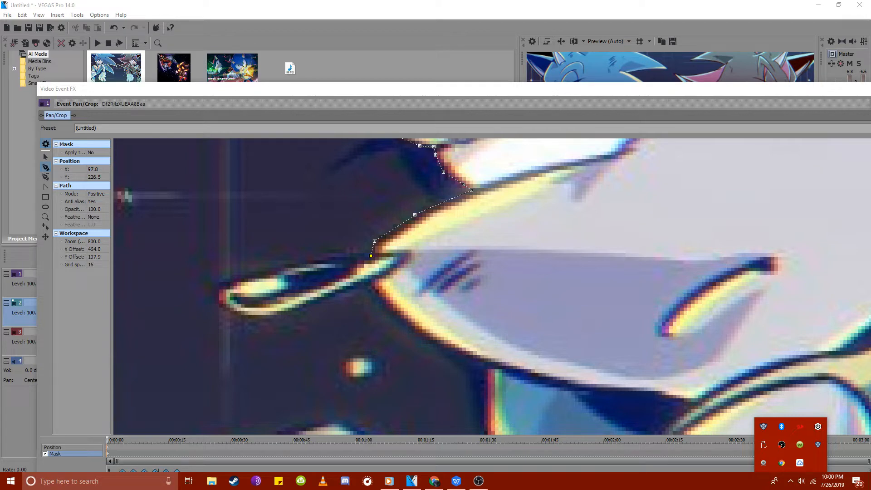
- Trace the mask path around the thin nose tip and back along its underside to X 96.4, Y 233.6
{"action": "left_click", "coordinate": [321, 262]}
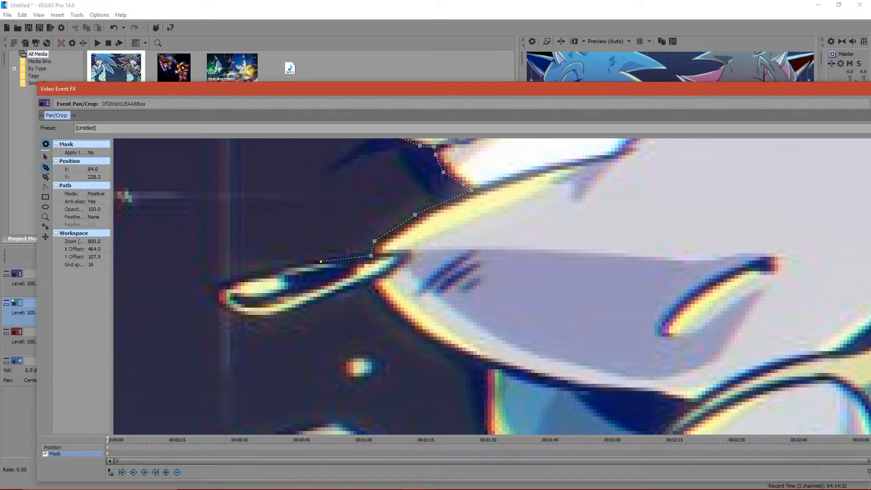
{"action": "left_click", "coordinate": [228, 283]}
{"action": "left_click", "coordinate": [216, 290]}
{"action": "left_click", "coordinate": [221, 306]}
{"action": "left_click", "coordinate": [263, 320]}
{"action": "left_click", "coordinate": [288, 313]}
{"action": "left_click", "coordinate": [307, 307]}
{"action": "left_click", "coordinate": [340, 295]}
{"action": "left_click", "coordinate": [358, 284]}
{"action": "left_click", "coordinate": [366, 281]}
- Look at the live chat in the YouTube Live Dashboard and return to VEGAS Pro
{"action": "left_click", "coordinate": [435, 481]}
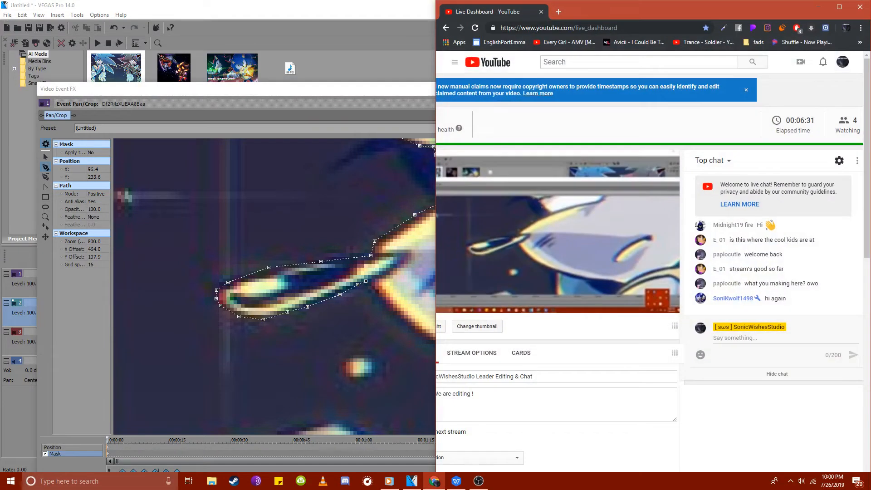
{"action": "left_click", "coordinate": [435, 481]}
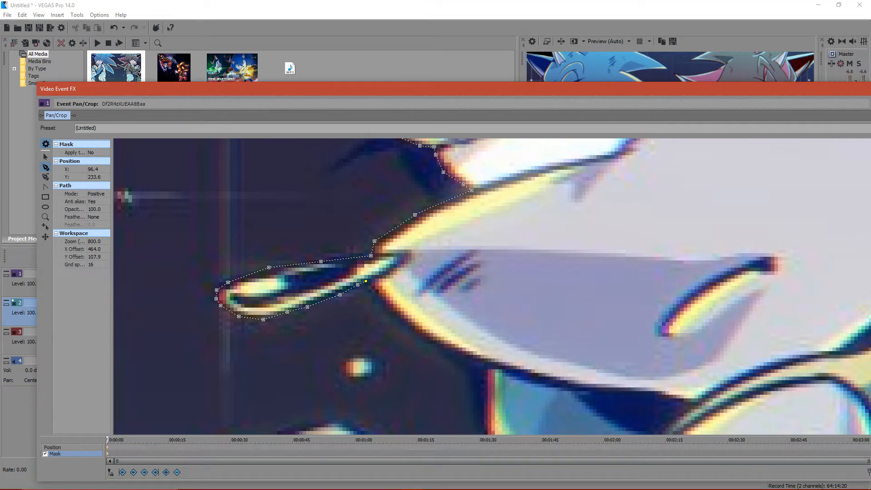
- Extend the mask path from under the nose along the lower muzzle and down beside the blue area below it to X 127.8, Y 270.0
{"action": "left_click", "coordinate": [373, 288]}
{"action": "left_click", "coordinate": [407, 328]}
{"action": "left_click", "coordinate": [461, 354]}
{"action": "left_click", "coordinate": [485, 365]}
{"action": "scroll", "coordinate": [509, 286], "scroll_direction": "down", "scroll_amount": 5}
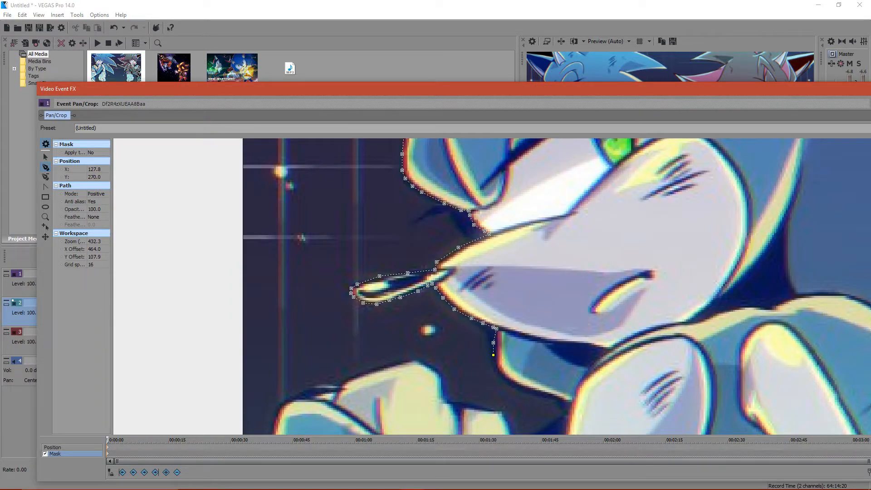
- Continue the mask path from its end anchor along the blue area under the muzzle to the chest at X 166.0, Y 300.8
{"action": "left_click", "coordinate": [45, 157]}
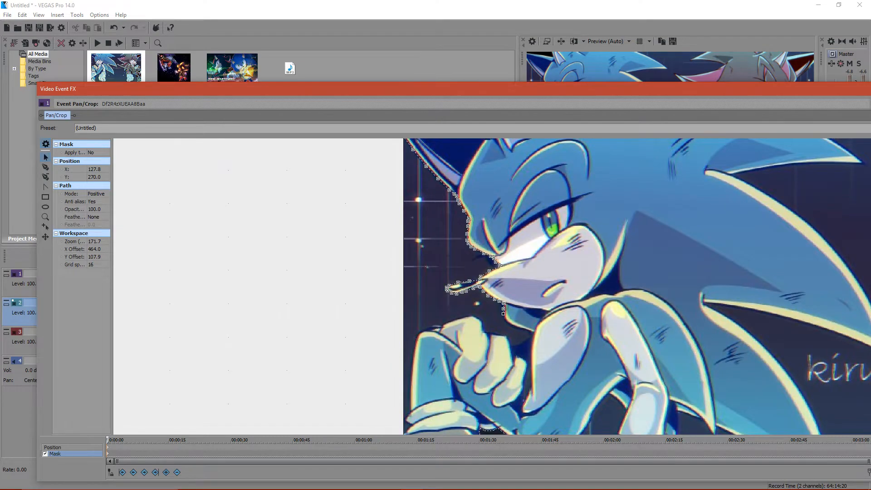
{"action": "left_click_drag", "start_coordinate": [539, 313], "coordinate": [510, 286]}
{"action": "scroll", "coordinate": [510, 286], "scroll_direction": "up", "scroll_amount": 5}
{"action": "left_click_drag", "start_coordinate": [435, 404], "coordinate": [586, 335]}
{"action": "scroll", "coordinate": [542, 151], "scroll_direction": "up", "scroll_amount": 1}
{"action": "left_click", "coordinate": [506, 197]}
{"action": "left_click", "coordinate": [45, 167]}
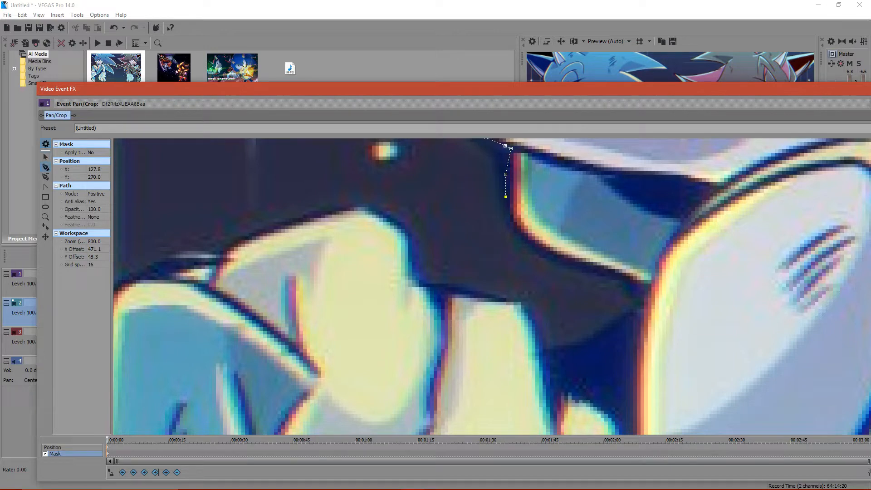
{"action": "left_click", "coordinate": [509, 224]}
{"action": "left_click", "coordinate": [635, 286]}
{"action": "left_click", "coordinate": [648, 295]}
{"action": "key", "text": "ctrl+z"}
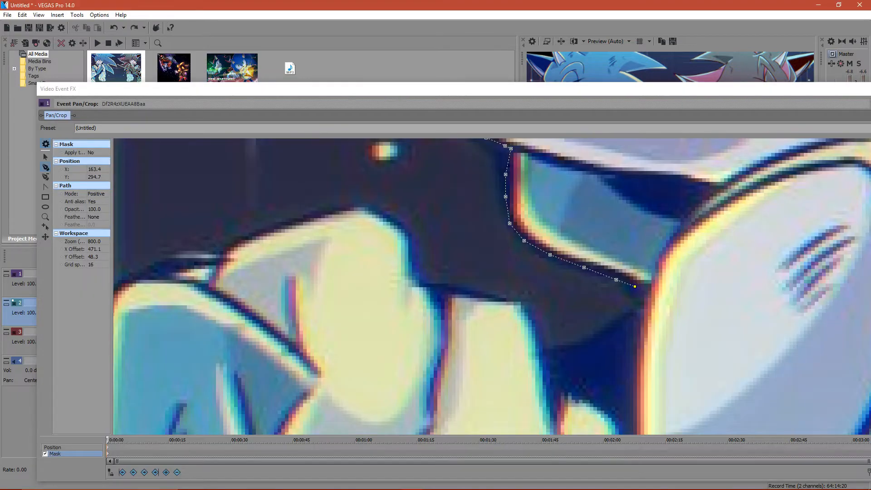
{"action": "left_click", "coordinate": [642, 292]}
{"action": "left_click", "coordinate": [644, 309]}
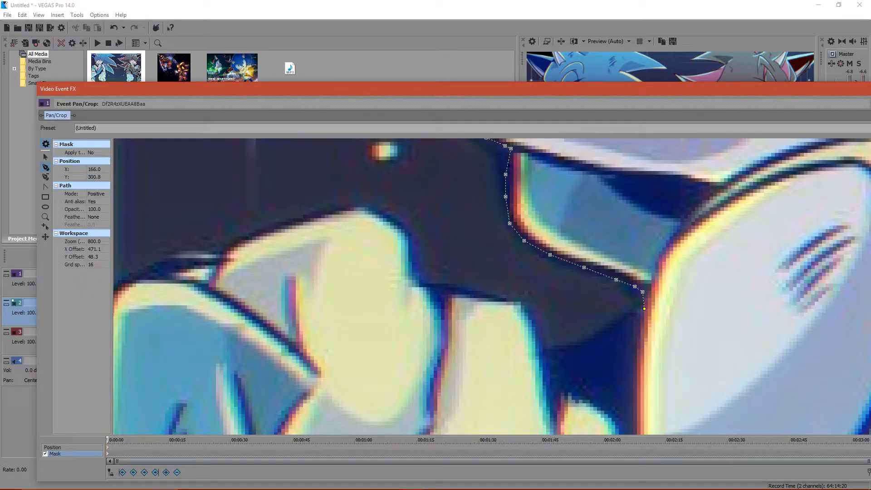
- Extend the mask path around the dark gap beside the chest and over the fingers to the hand's highest point at X 90.8, Y 272.2
{"action": "left_click", "coordinate": [617, 319]}
{"action": "left_click", "coordinate": [601, 335]}
{"action": "left_click", "coordinate": [587, 344]}
{"action": "left_click", "coordinate": [576, 345]}
{"action": "left_click", "coordinate": [557, 347]}
{"action": "left_click", "coordinate": [428, 284]}
{"action": "left_click", "coordinate": [419, 265]}
{"action": "left_click", "coordinate": [416, 245]}
{"action": "left_click", "coordinate": [391, 218]}
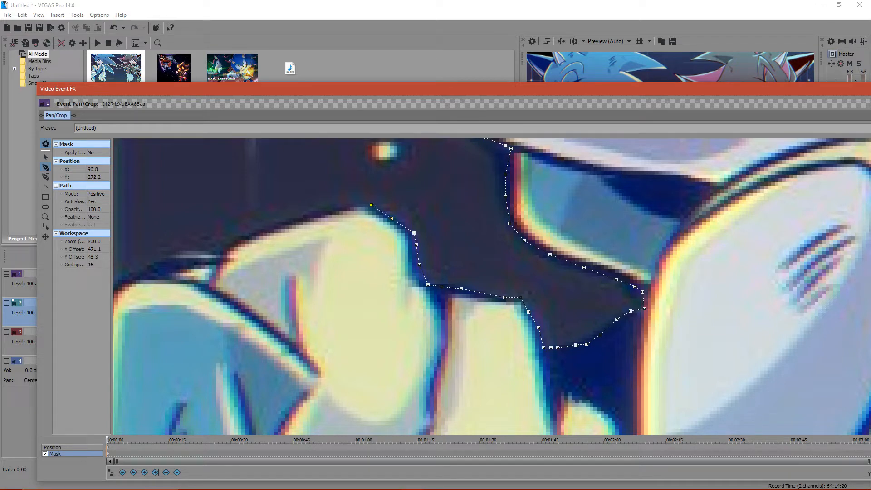
- Continue the mask path down the back of the hand to X 49.9, Y 285.7, checking the live chat on the way
{"action": "left_click", "coordinate": [321, 212]}
{"action": "left_click", "coordinate": [282, 223]}
{"action": "left_click", "coordinate": [245, 238]}
{"action": "left_click", "coordinate": [434, 481]}
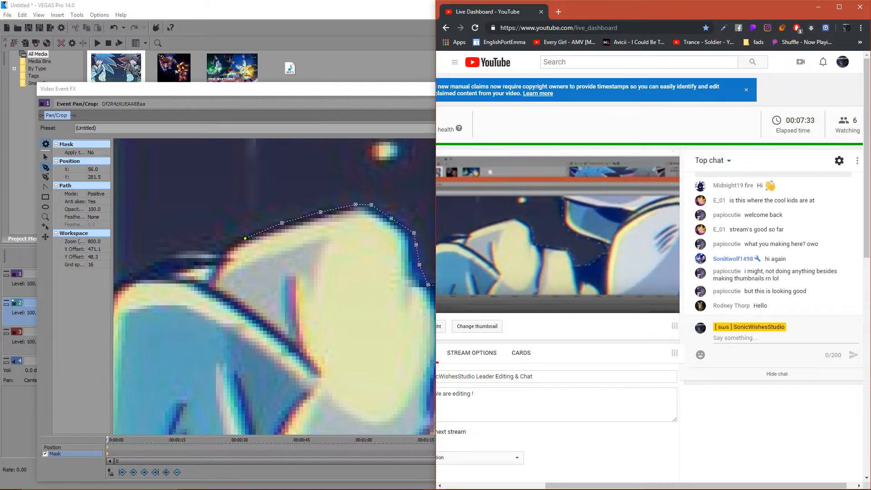
{"action": "left_click", "coordinate": [223, 254]}
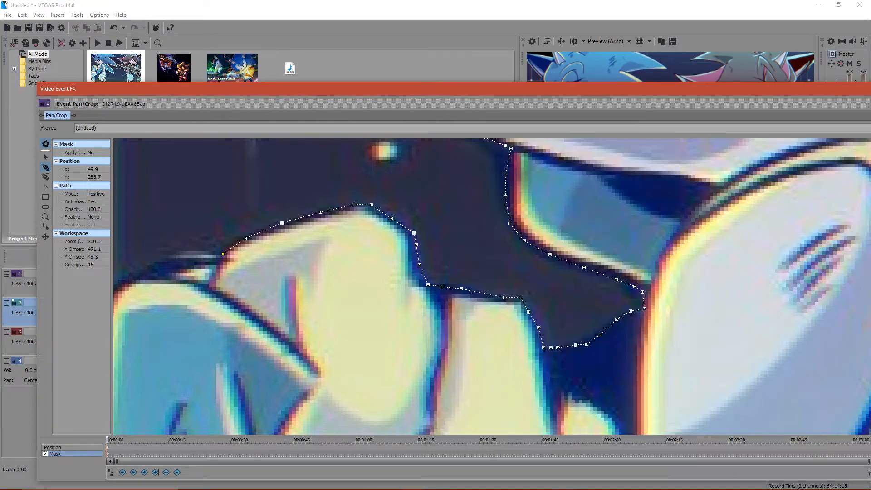
- Resume the mask path at its end anchor and trace it over the raised knee to the leg's outer edge
{"action": "scroll", "coordinate": [492, 286], "scroll_direction": "down", "scroll_amount": 10}
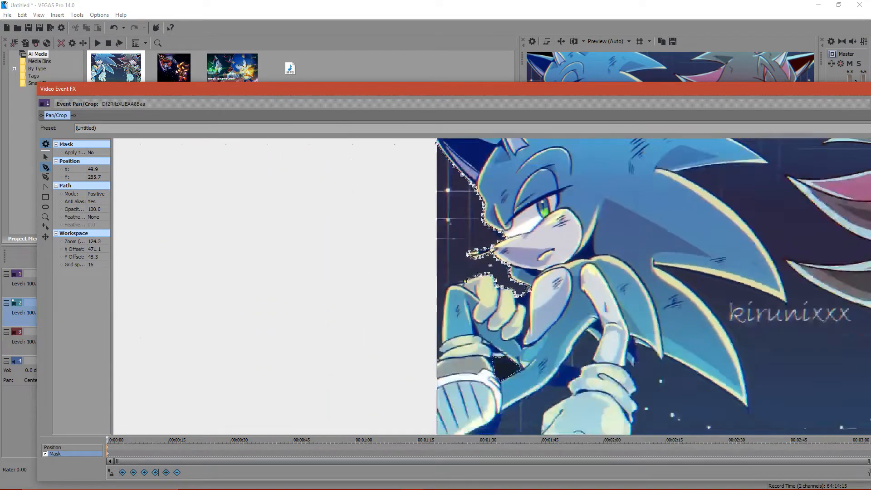
{"action": "scroll", "coordinate": [510, 286], "scroll_direction": "down", "scroll_amount": 2}
{"action": "scroll", "coordinate": [510, 286], "scroll_direction": "up", "scroll_amount": 12}
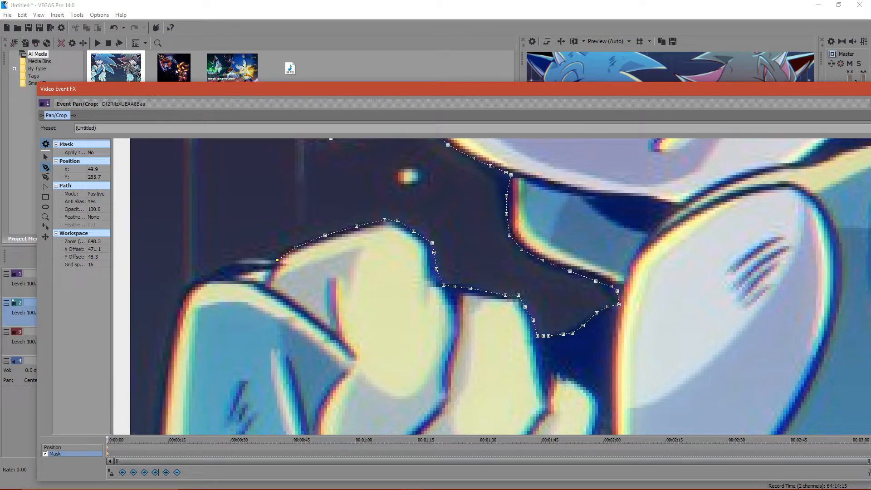
{"action": "left_click", "coordinate": [46, 157]}
{"action": "left_click_drag", "start_coordinate": [272, 327], "coordinate": [336, 258]}
{"action": "scroll", "coordinate": [533, 286], "scroll_direction": "up", "scroll_amount": 1}
{"action": "left_click", "coordinate": [505, 214]}
{"action": "left_click", "coordinate": [45, 167]}
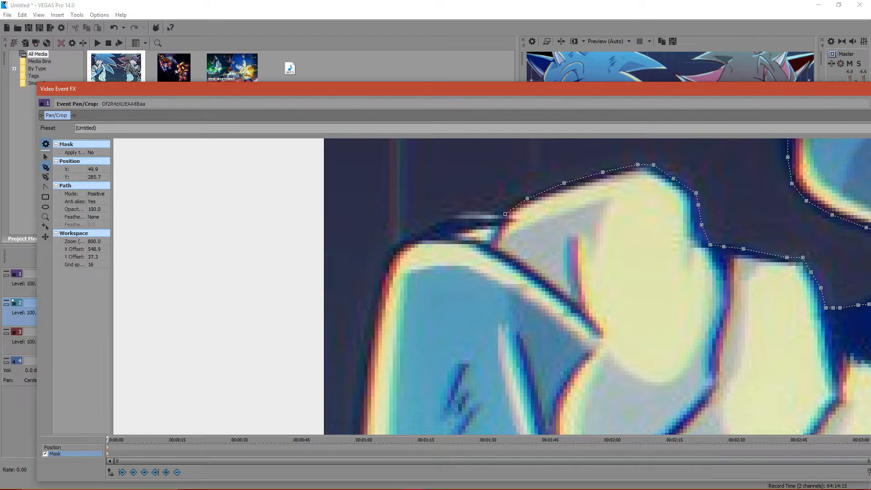
{"action": "left_click", "coordinate": [465, 217]}
{"action": "left_click", "coordinate": [439, 224]}
{"action": "left_click", "coordinate": [407, 240]}
{"action": "left_click", "coordinate": [396, 249]}
- Trace the mask path down the leg's outer edge to the upper sock cuff, ending at X 5.3, Y 401.3
{"action": "left_click", "coordinate": [384, 277]}
{"action": "left_click", "coordinate": [378, 300]}
{"action": "left_click", "coordinate": [368, 372]}
{"action": "left_click", "coordinate": [360, 419]}
{"action": "left_click", "coordinate": [45, 157]}
{"action": "left_click_drag", "start_coordinate": [254, 386], "coordinate": [252, 179]}
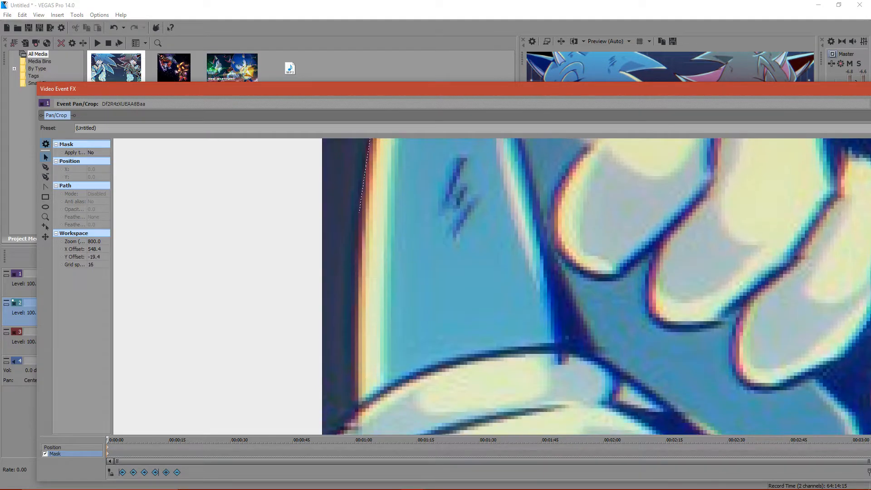
{"action": "left_click", "coordinate": [359, 213]}
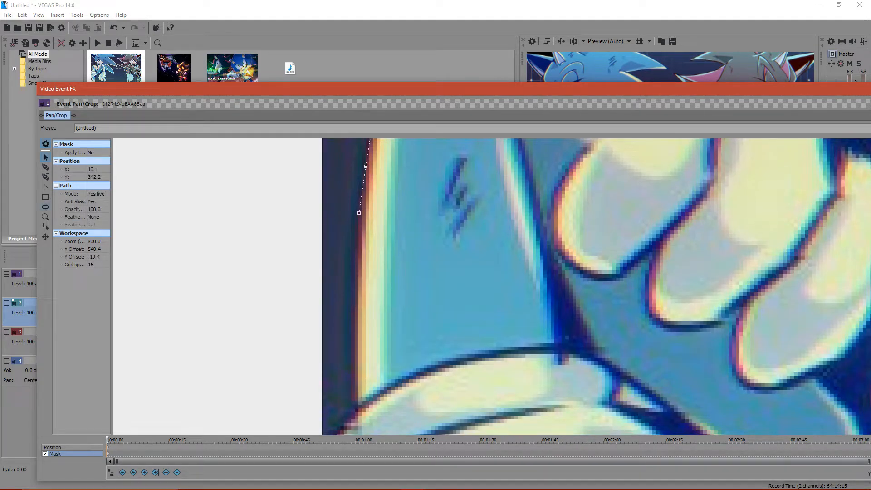
{"action": "left_click", "coordinate": [45, 167]}
{"action": "left_click", "coordinate": [357, 245]}
{"action": "left_click", "coordinate": [354, 312]}
{"action": "left_click", "coordinate": [341, 428]}
- Continue the mask path around the sock cuffs and out past the image edge to X -6.2, Y 428.7
{"action": "scroll", "coordinate": [342, 428], "scroll_direction": "down", "scroll_amount": 3}
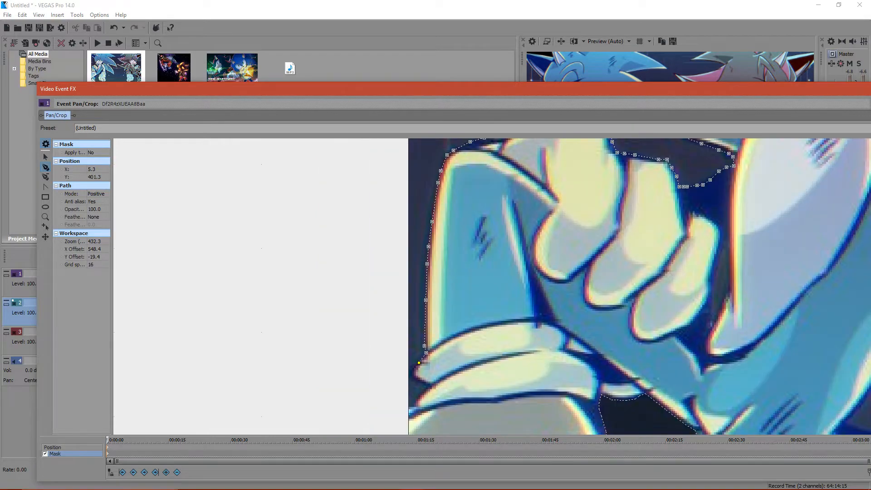
{"action": "scroll", "coordinate": [510, 287], "scroll_direction": "up", "scroll_amount": 3}
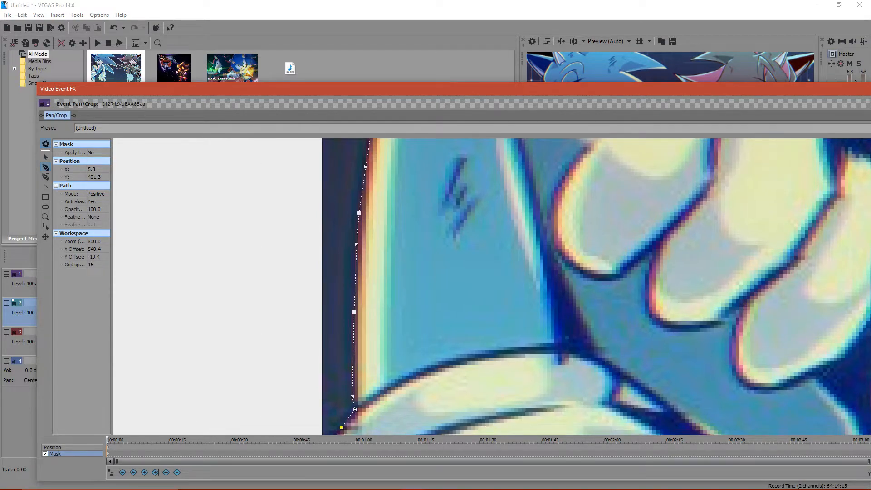
{"action": "left_click", "coordinate": [45, 157]}
{"action": "left_click_drag", "start_coordinate": [318, 408], "coordinate": [354, 166]}
{"action": "left_click", "coordinate": [378, 186]}
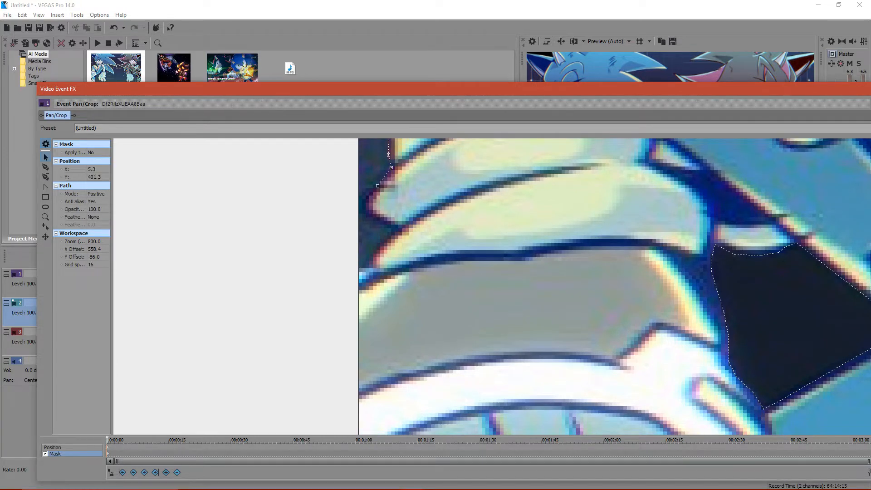
{"action": "left_click", "coordinate": [46, 167]}
{"action": "left_click", "coordinate": [366, 193]}
{"action": "left_click", "coordinate": [365, 199]}
{"action": "left_click", "coordinate": [368, 212]}
{"action": "left_click", "coordinate": [395, 226]}
{"action": "left_click", "coordinate": [391, 233]}
{"action": "left_click", "coordinate": [372, 257]}
{"action": "left_click", "coordinate": [335, 285]}
- Close the mask path with two anchors outside the image beside the blue hedgehog
{"action": "scroll", "coordinate": [335, 285], "scroll_direction": "down", "scroll_amount": 18}
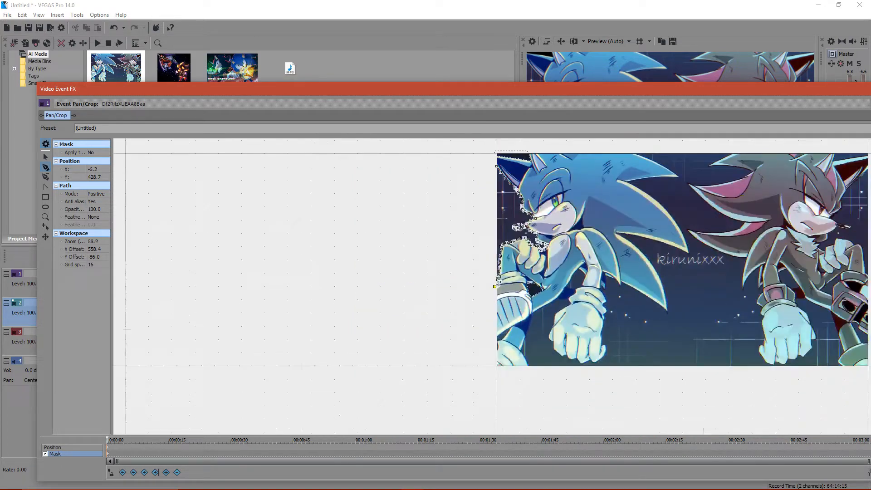
{"action": "scroll", "coordinate": [336, 285], "scroll_direction": "up", "scroll_amount": 4}
{"action": "left_click", "coordinate": [458, 232]}
{"action": "left_click", "coordinate": [481, 212]}
{"action": "left_click", "coordinate": [503, 222]}
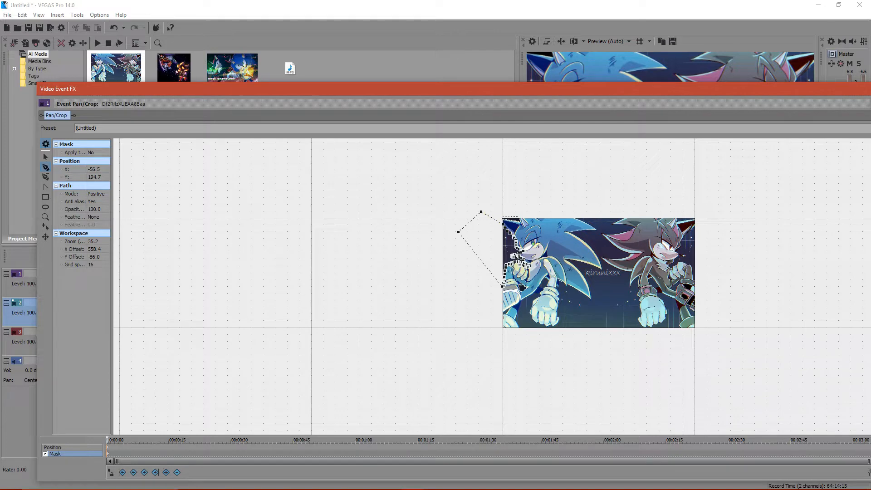
- Set the mask path's mode to Negative and move the Video Event FX window clear of the video preview
{"action": "left_click", "coordinate": [97, 194]}
{"action": "left_click", "coordinate": [106, 194]}
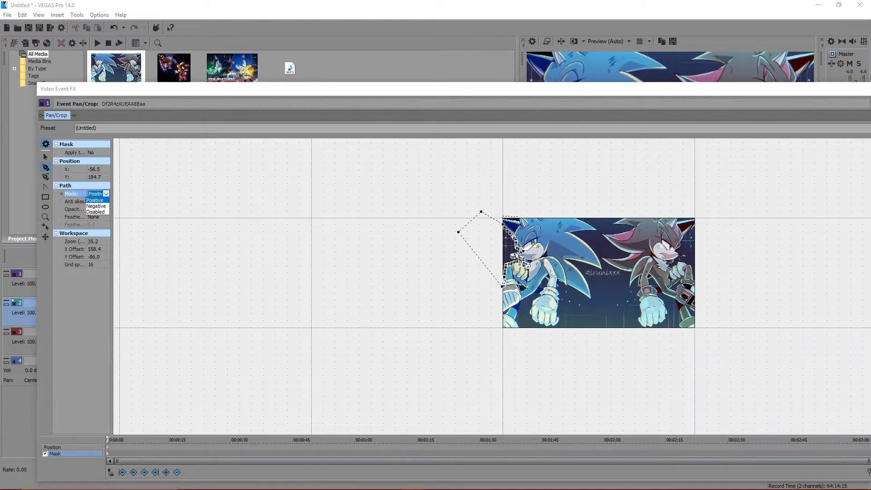
{"action": "left_click", "coordinate": [96, 206]}
{"action": "left_click", "coordinate": [93, 209]}
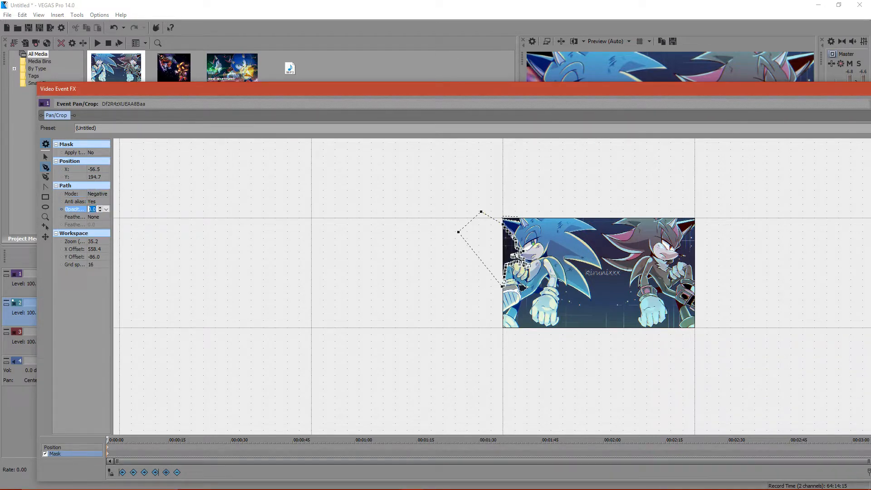
{"action": "left_click_drag", "start_coordinate": [458, 90], "coordinate": [288, 182]}
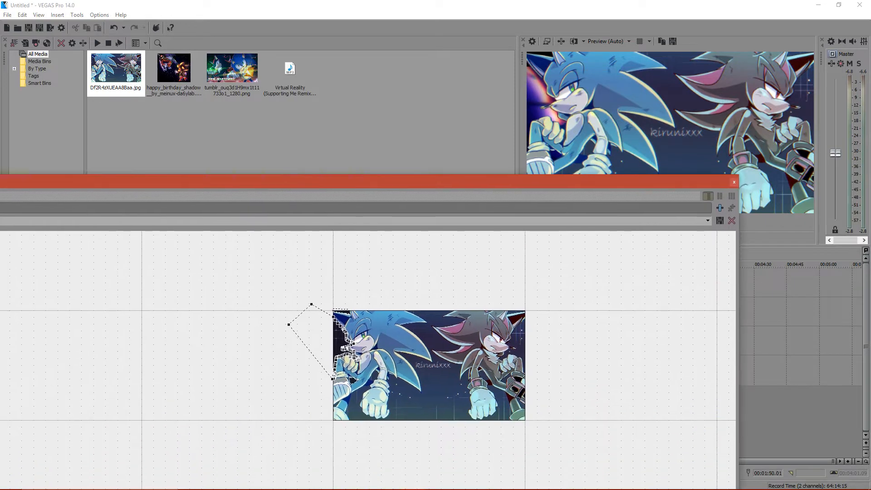
- Examine the stream's status in the YouTube Live Dashboard and OBS, including the player settings, stream health and live chat
{"action": "left_click", "coordinate": [434, 481]}
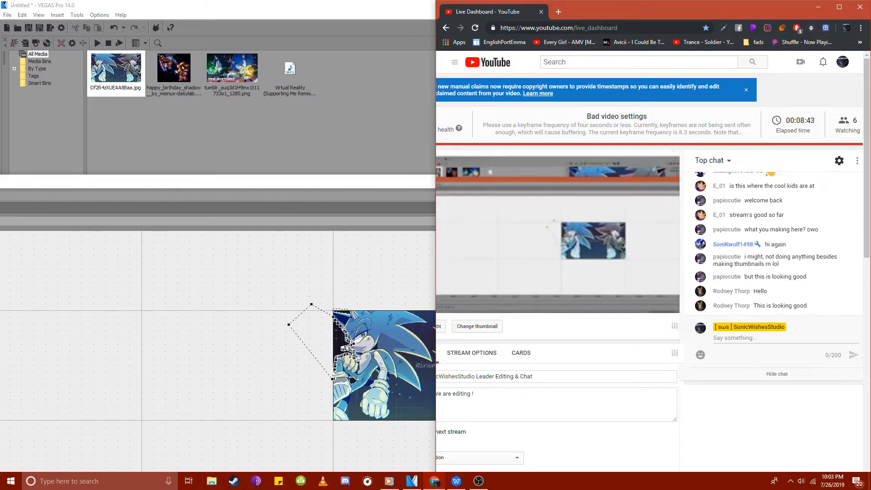
{"action": "left_click", "coordinate": [478, 481]}
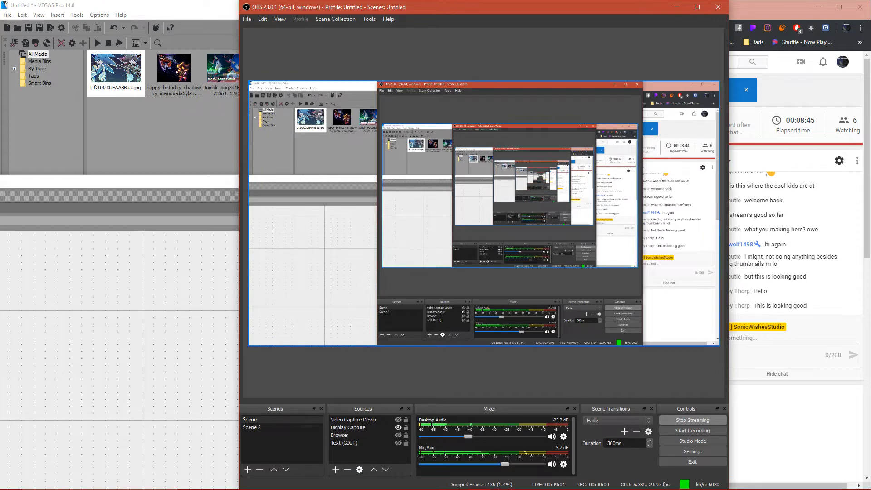
{"action": "left_click", "coordinate": [677, 7]}
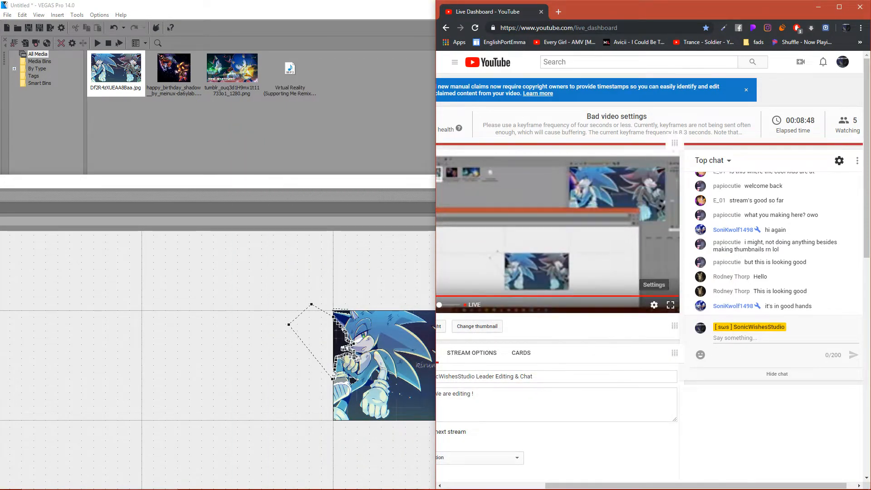
{"action": "left_click", "coordinate": [654, 305]}
{"action": "left_click", "coordinate": [589, 280]}
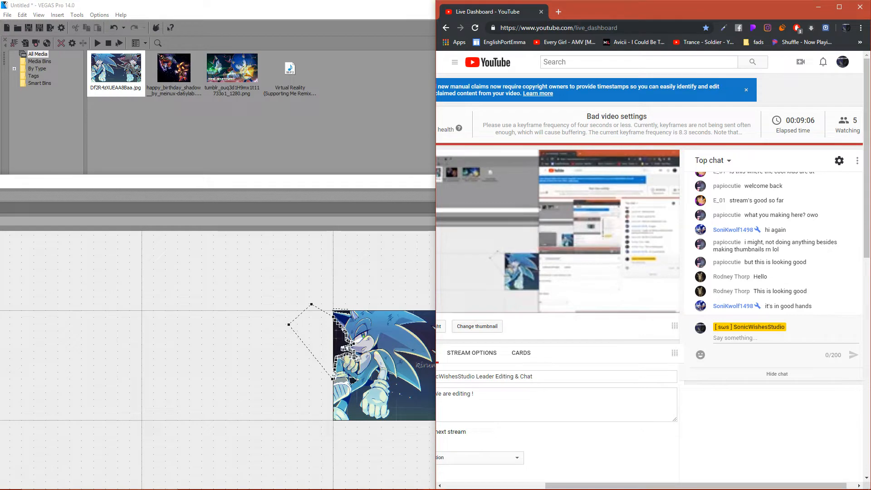
{"action": "scroll", "coordinate": [649, 272], "scroll_direction": "down", "scroll_amount": 10}
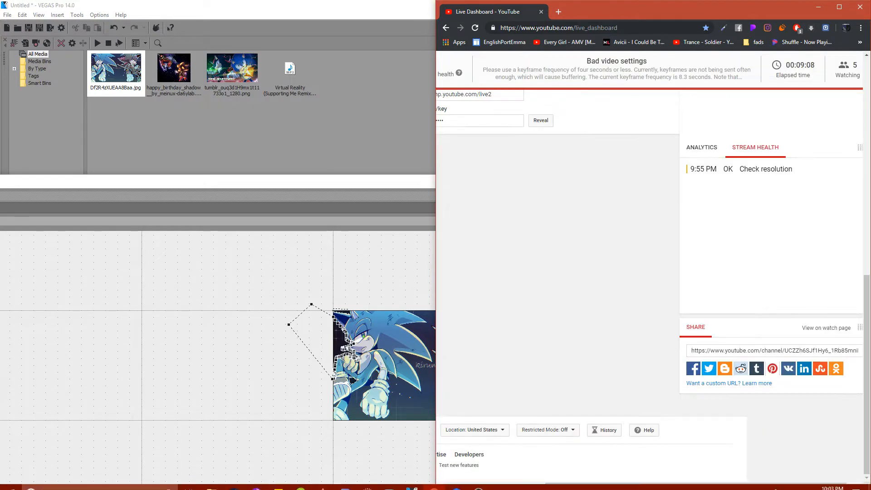
{"action": "scroll", "coordinate": [649, 272], "scroll_direction": "up", "scroll_amount": 10}
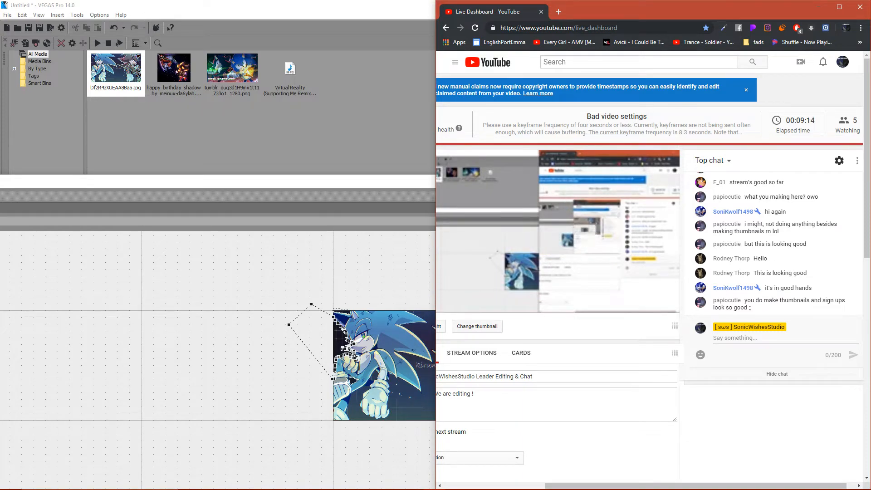
- Return to VEGAS Pro and reposition the Video Event FX window higher on the screen
{"action": "left_click_drag", "start_coordinate": [175, 184], "coordinate": [116, 134]}
{"action": "left_click", "coordinate": [247, 105]}
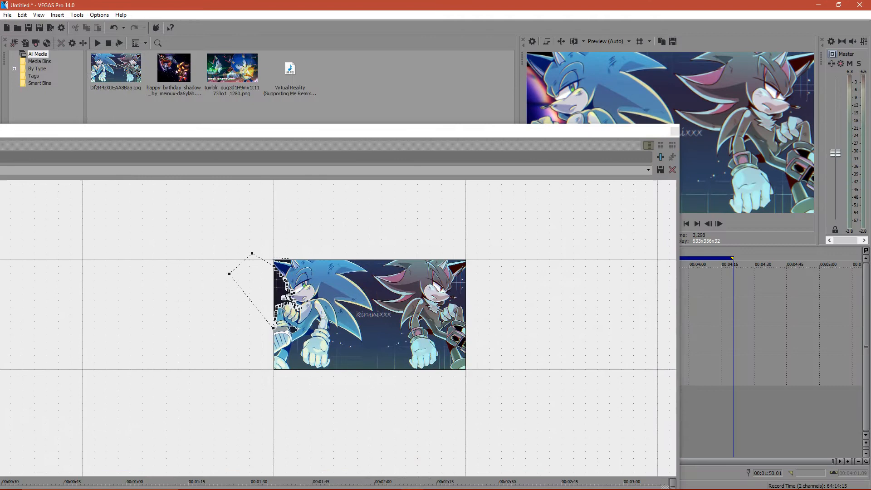
- Move the Video Event FX window to the top of the screen and bring the gap between the blue hedgehog's body and forearm into close view
{"action": "left_click_drag", "start_coordinate": [327, 131], "coordinate": [678, 116]}
{"action": "scroll", "coordinate": [631, 312], "scroll_direction": "up", "scroll_amount": 4}
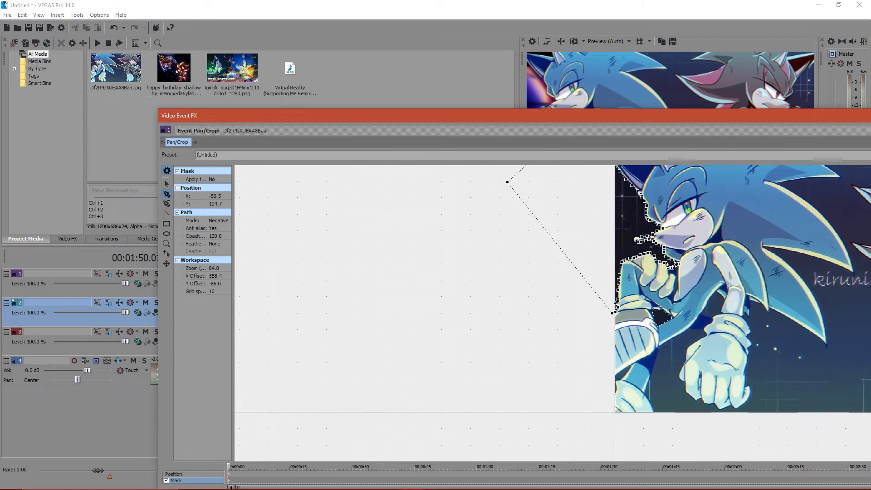
{"action": "left_click", "coordinate": [167, 183]}
{"action": "left_click_drag", "start_coordinate": [558, 273], "coordinate": [270, 354]}
{"action": "left_click_drag", "start_coordinate": [586, 335], "coordinate": [557, 263]}
{"action": "scroll", "coordinate": [631, 313], "scroll_direction": "up", "scroll_amount": 7}
{"action": "left_click_drag", "start_coordinate": [363, 326], "coordinate": [680, 374]}
{"action": "scroll", "coordinate": [410, 361], "scroll_direction": "up", "scroll_amount": 9}
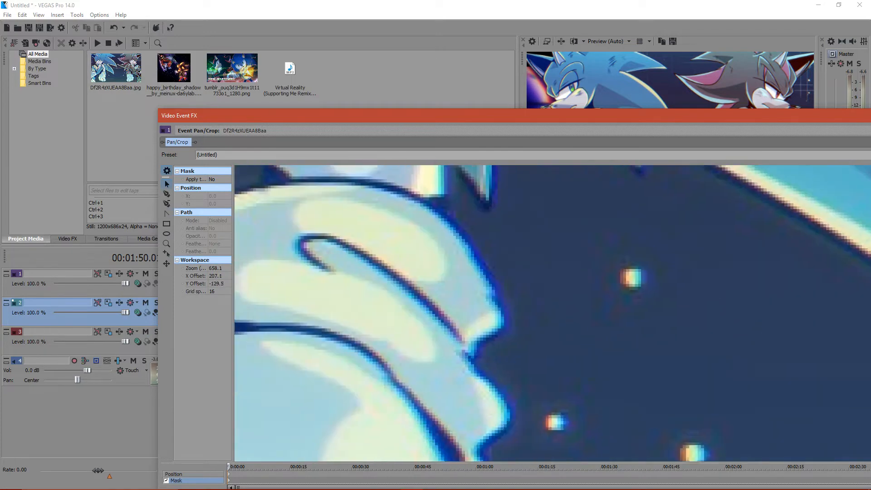
{"action": "scroll", "coordinate": [410, 360], "scroll_direction": "up", "scroll_amount": 2}
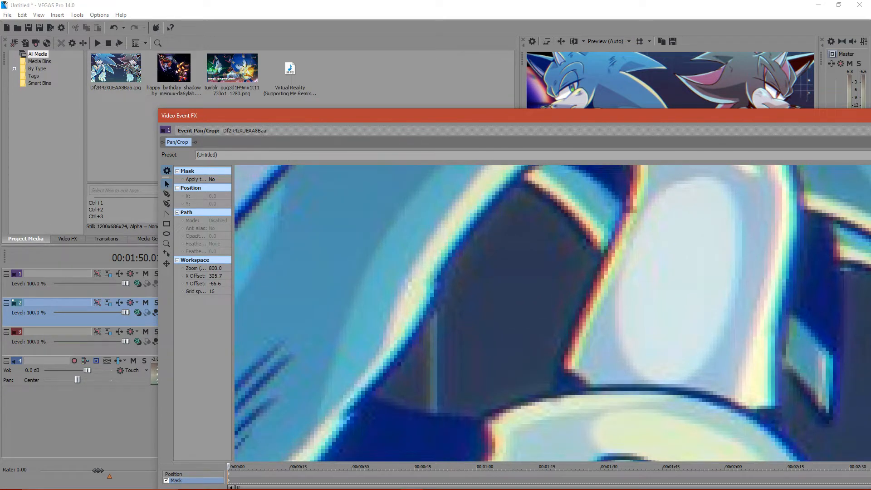
{"action": "left_click_drag", "start_coordinate": [195, 115], "coordinate": [1, 11]}
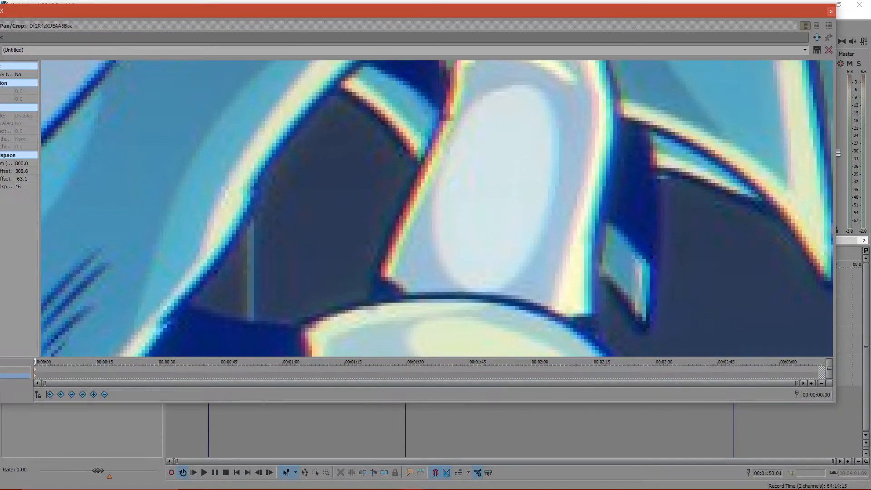
{"action": "left_click_drag", "start_coordinate": [495, 11], "coordinate": [537, 15]}
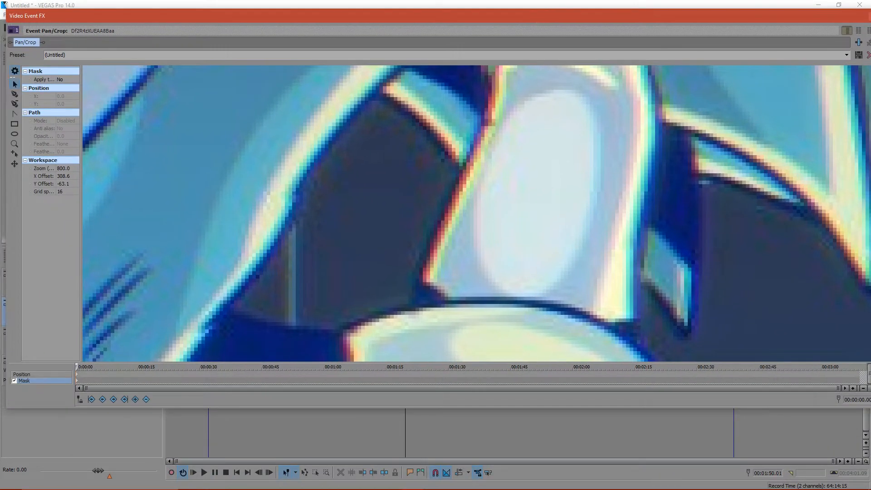
- Start a mask path at the top of the gap between body and forearm, tracing down the forearm's edge and along the glove cuff
{"action": "left_click", "coordinate": [14, 94]}
{"action": "left_click", "coordinate": [383, 96]}
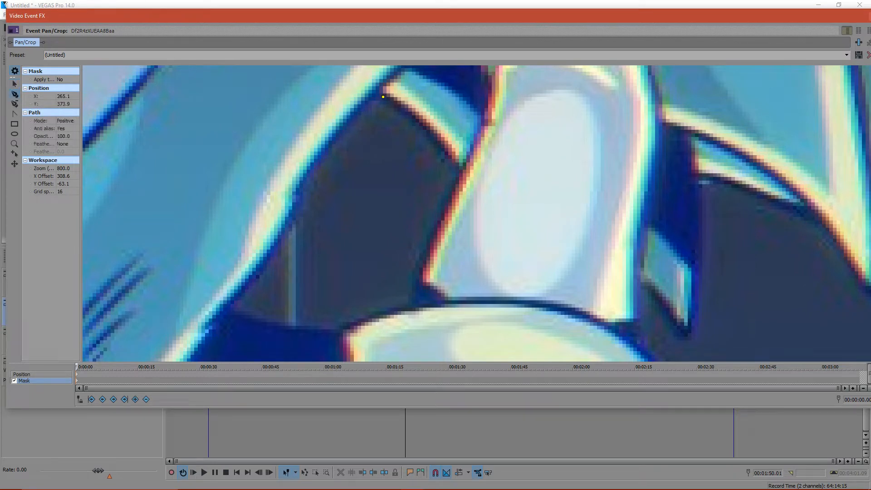
{"action": "left_click", "coordinate": [408, 113]}
{"action": "left_click", "coordinate": [423, 122]}
{"action": "left_click", "coordinate": [437, 230]}
{"action": "left_click", "coordinate": [416, 286]}
{"action": "left_click", "coordinate": [412, 306]}
{"action": "left_click", "coordinate": [372, 312]}
{"action": "left_click", "coordinate": [349, 326]}
- Trace the gap's lower edge and the edge of the blue hedgehog's body back up to the top, and close the path
{"action": "left_click", "coordinate": [344, 331]}
{"action": "left_click", "coordinate": [278, 328]}
{"action": "left_click", "coordinate": [244, 318]}
{"action": "left_click", "coordinate": [231, 312]}
{"action": "left_click", "coordinate": [230, 306]}
{"action": "left_click", "coordinate": [263, 266]}
{"action": "left_click", "coordinate": [283, 234]}
{"action": "left_click", "coordinate": [304, 181]}
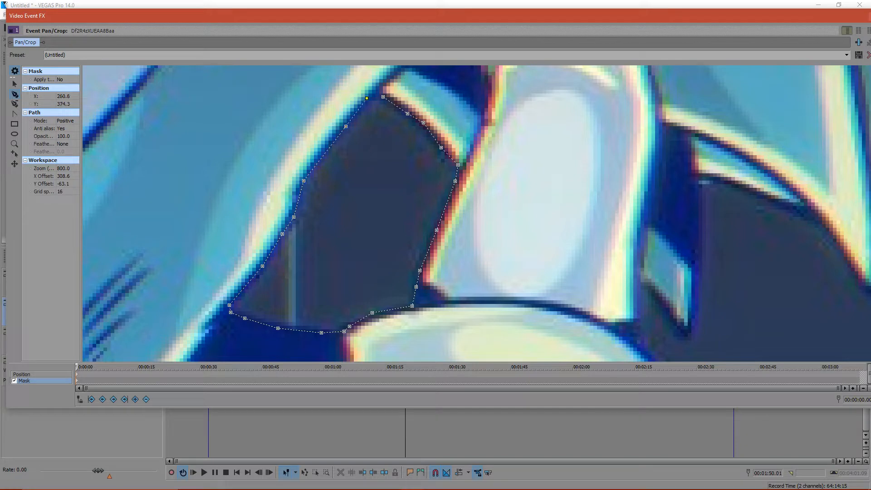
{"action": "left_click", "coordinate": [383, 96]}
{"action": "key", "text": "ctrl+z"}
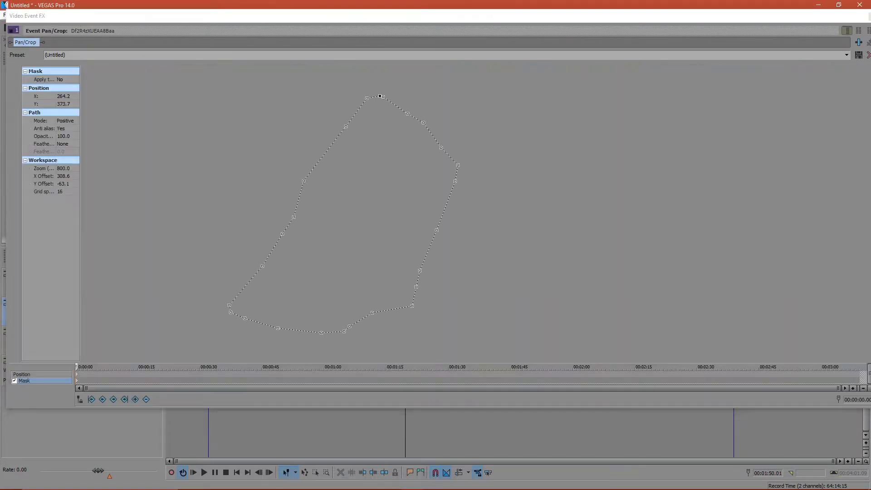
{"action": "left_click", "coordinate": [380, 96]}
{"action": "left_click", "coordinate": [383, 96]}
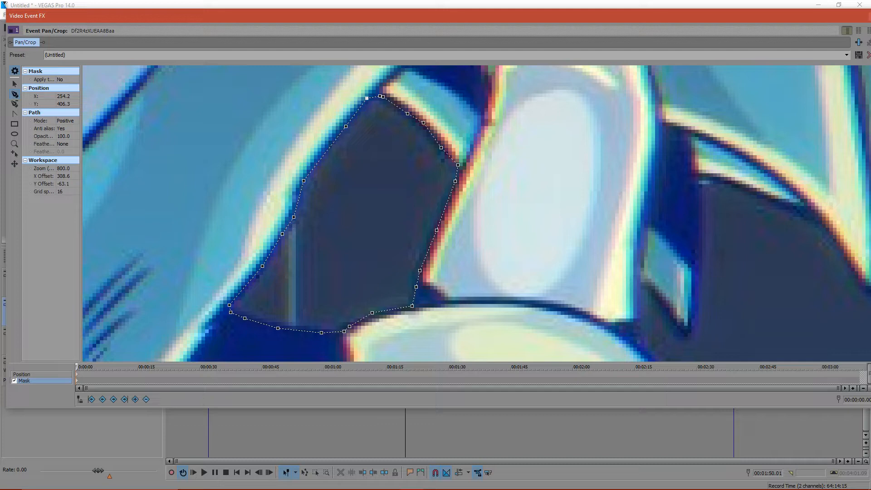
- Set the forearm gap path's mode to Negative and deselect the path
{"action": "left_click", "coordinate": [75, 120]}
{"action": "left_click", "coordinate": [65, 133]}
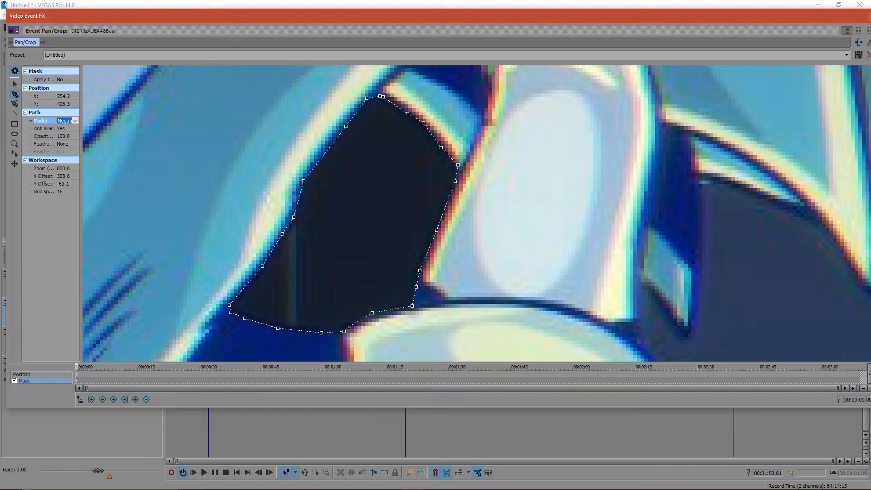
{"action": "left_click", "coordinate": [14, 84]}
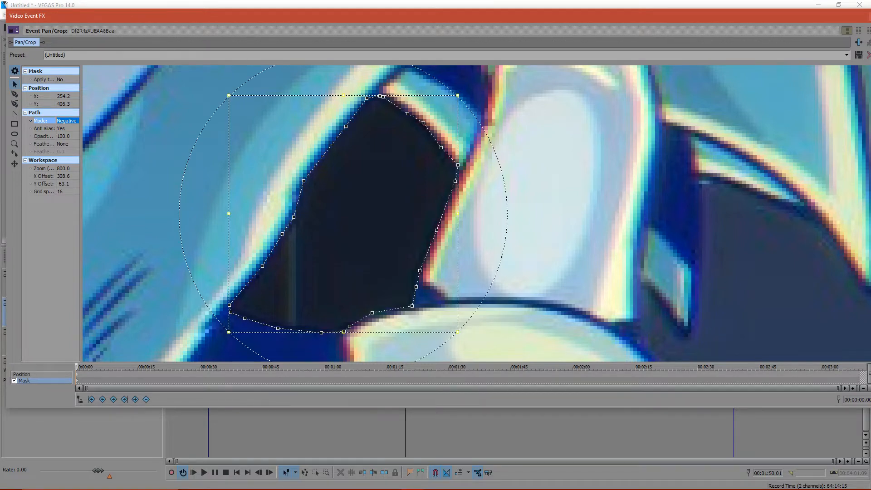
{"action": "left_click", "coordinate": [150, 200]}
{"action": "scroll", "coordinate": [476, 213], "scroll_direction": "down", "scroll_amount": 10}
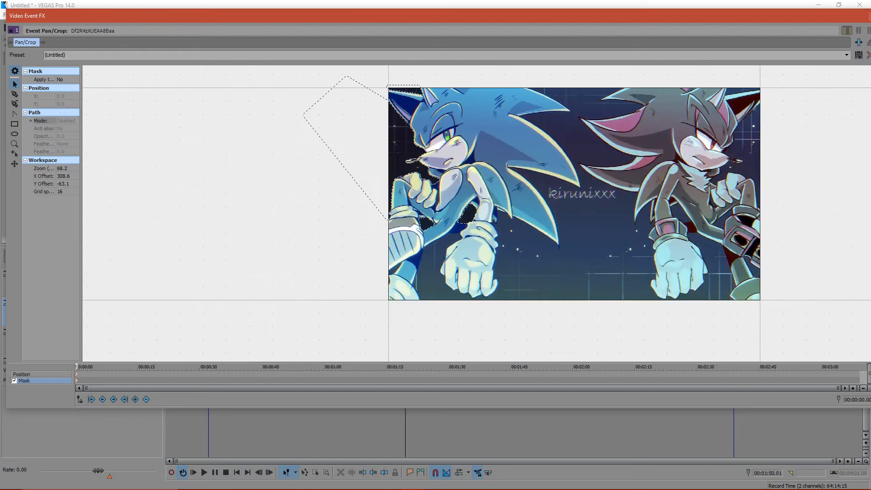
- Check the stream and live chat in the YouTube Live Dashboard, and move the Video Event FX window lower in VEGAS Pro
{"action": "left_click", "coordinate": [435, 481]}
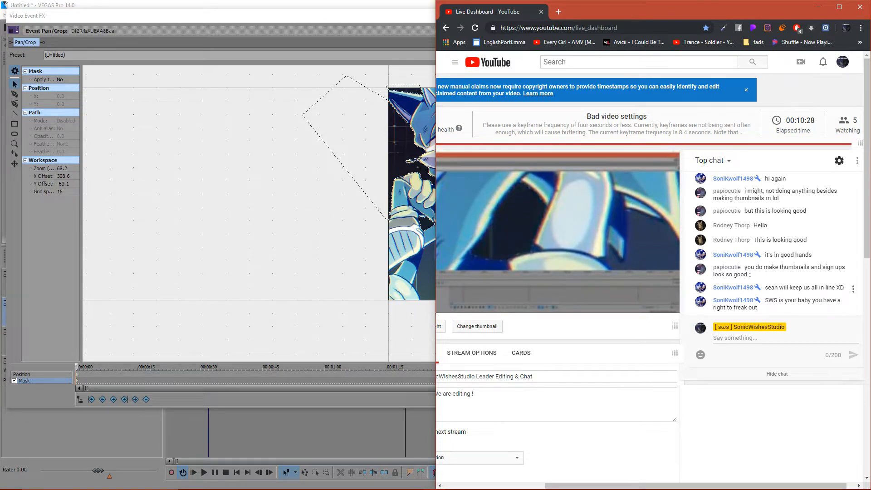
{"action": "left_click", "coordinate": [354, 191]}
{"action": "left_click_drag", "start_coordinate": [436, 195], "coordinate": [312, 256]}
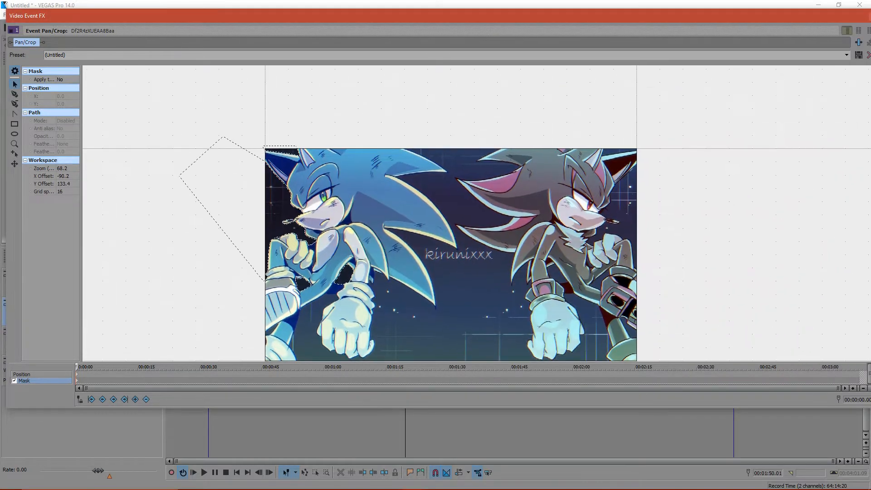
{"action": "left_click_drag", "start_coordinate": [461, 15], "coordinate": [527, 93]}
{"action": "left_click", "coordinate": [434, 481]}
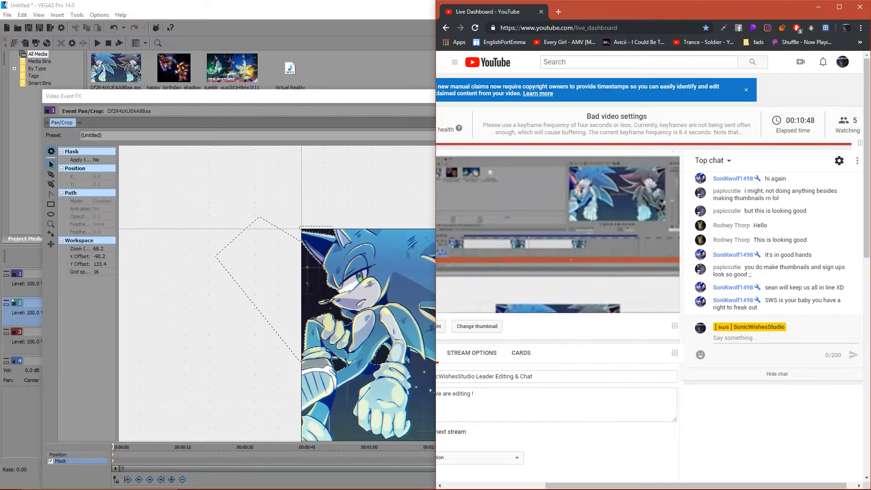
{"action": "key", "text": "alt+Tab"}
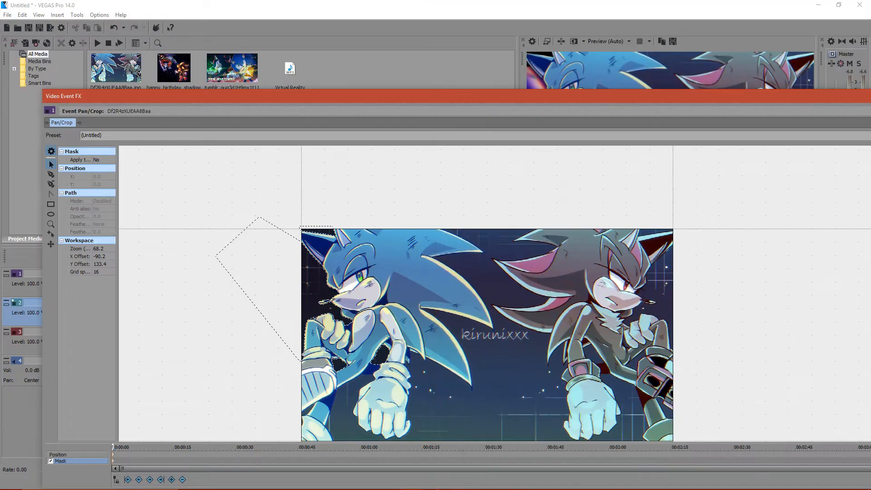
- Trace a closed mask path around the small dark gap where the blue hedgehog's lower foot meets the image's left edge, and make it Negative
{"action": "scroll", "coordinate": [457, 410], "scroll_direction": "up", "scroll_amount": 5}
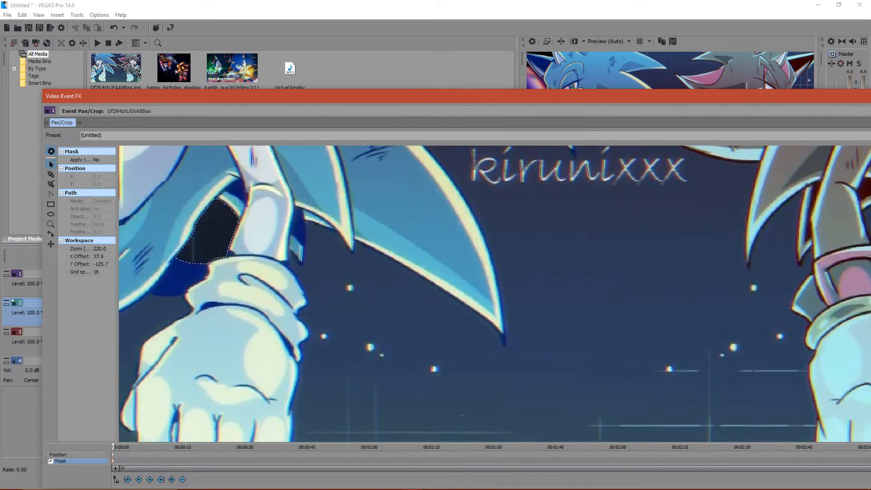
{"action": "scroll", "coordinate": [457, 410], "scroll_direction": "up", "scroll_amount": 5}
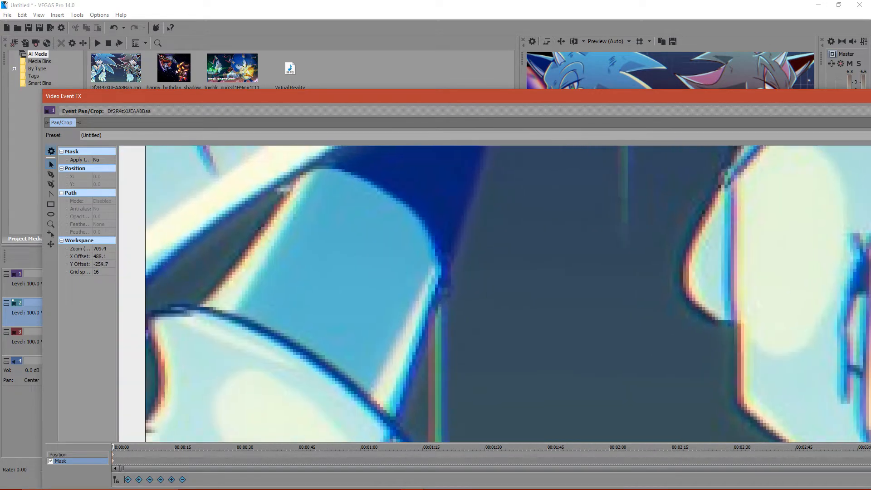
{"action": "left_click_drag", "start_coordinate": [457, 410], "coordinate": [638, 316]}
{"action": "left_click", "coordinate": [51, 174]}
{"action": "left_click", "coordinate": [324, 241]}
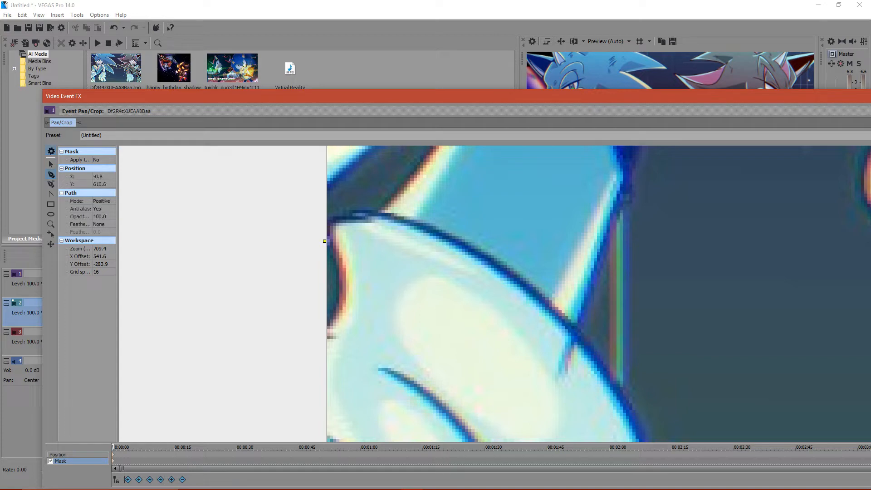
{"action": "left_click", "coordinate": [341, 272]}
{"action": "left_click", "coordinate": [341, 283]}
{"action": "left_click", "coordinate": [324, 322]}
{"action": "left_click", "coordinate": [299, 320]}
{"action": "left_click", "coordinate": [303, 282]}
{"action": "left_click", "coordinate": [304, 251]}
{"action": "left_click", "coordinate": [324, 241]}
{"action": "left_click", "coordinate": [104, 201]}
{"action": "left_click", "coordinate": [102, 216]}
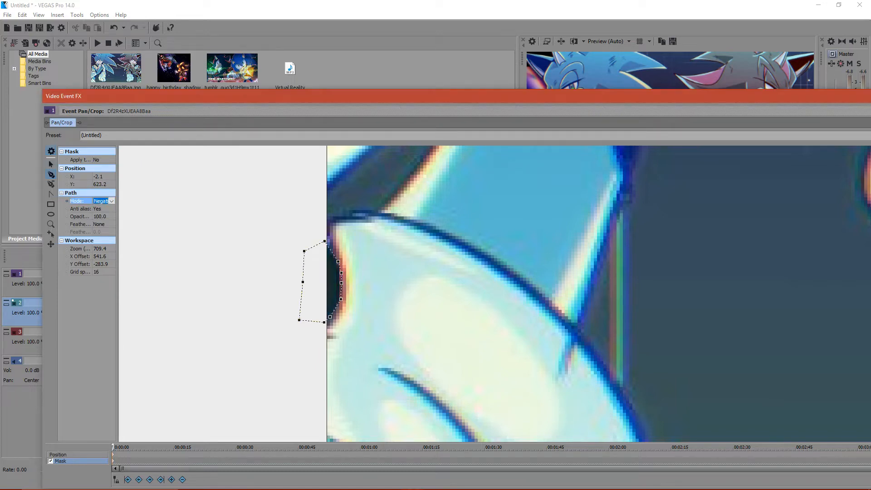
- Start a mask path outside the image's left edge and trace the upper edge of the triangular gap beneath the striped shoe sole to its tip
{"action": "left_click", "coordinate": [51, 165]}
{"action": "left_click_drag", "start_coordinate": [477, 218], "coordinate": [302, 337]}
{"action": "left_click", "coordinate": [51, 175]}
{"action": "left_click", "coordinate": [138, 311]}
{"action": "left_click", "coordinate": [169, 292]}
{"action": "left_click", "coordinate": [194, 271]}
{"action": "left_click", "coordinate": [224, 249]}
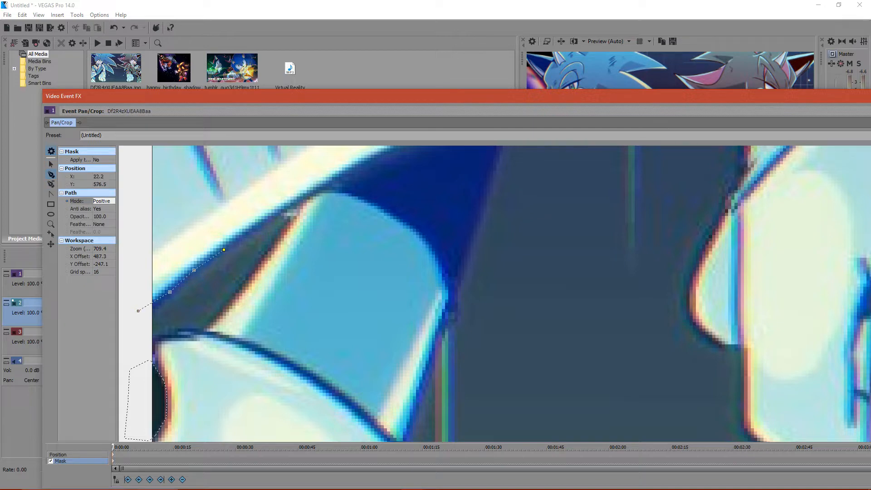
{"action": "left_click", "coordinate": [279, 214]}
{"action": "left_click", "coordinate": [303, 199]}
- Trace down the leg's edge and along the lower foot back outside the image, close the path, and set its mode to Negative
{"action": "left_click", "coordinate": [298, 214]}
{"action": "left_click", "coordinate": [254, 270]}
{"action": "left_click", "coordinate": [231, 302]}
{"action": "left_click", "coordinate": [208, 320]}
{"action": "key", "text": "ctrl+z"}
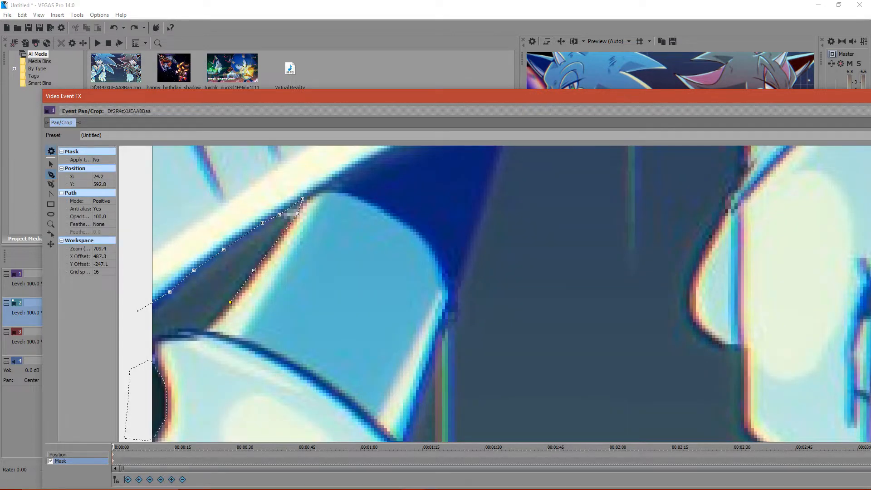
{"action": "left_click", "coordinate": [208, 325]}
{"action": "key", "text": "ctrl+z"}
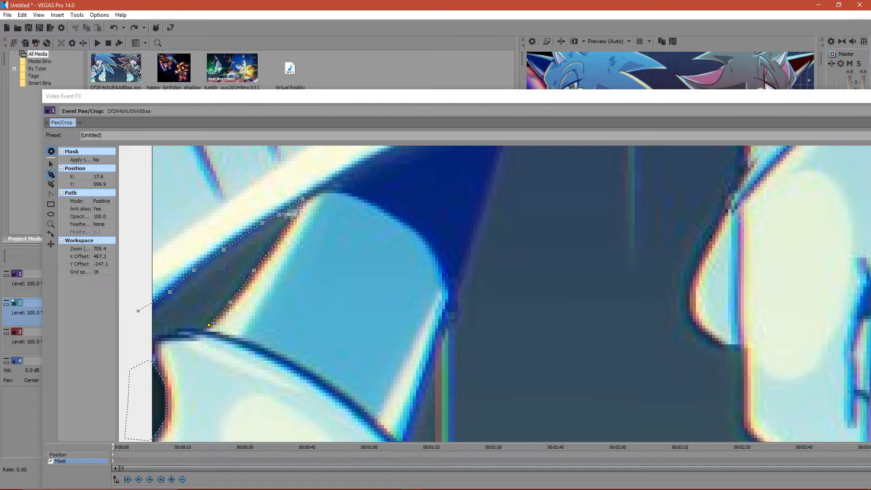
{"action": "left_click", "coordinate": [202, 330]}
{"action": "left_click", "coordinate": [183, 336]}
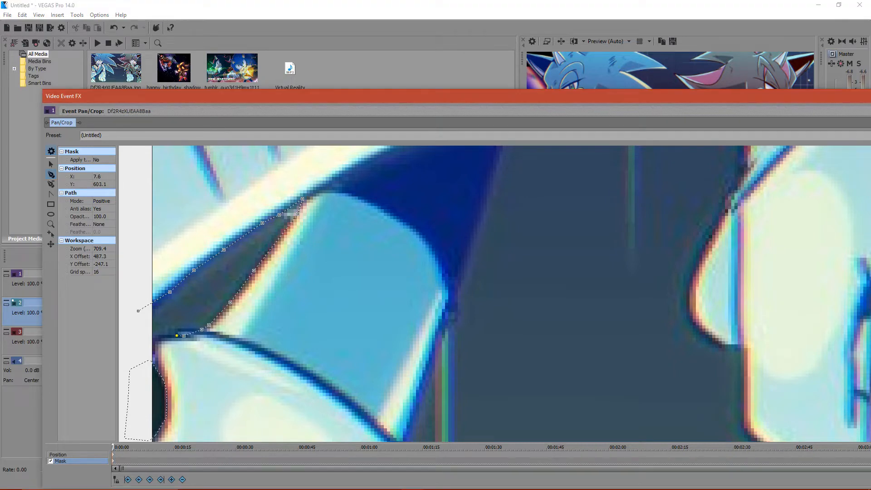
{"action": "left_click", "coordinate": [146, 338]}
{"action": "left_click", "coordinate": [138, 311]}
{"action": "left_click", "coordinate": [103, 201]}
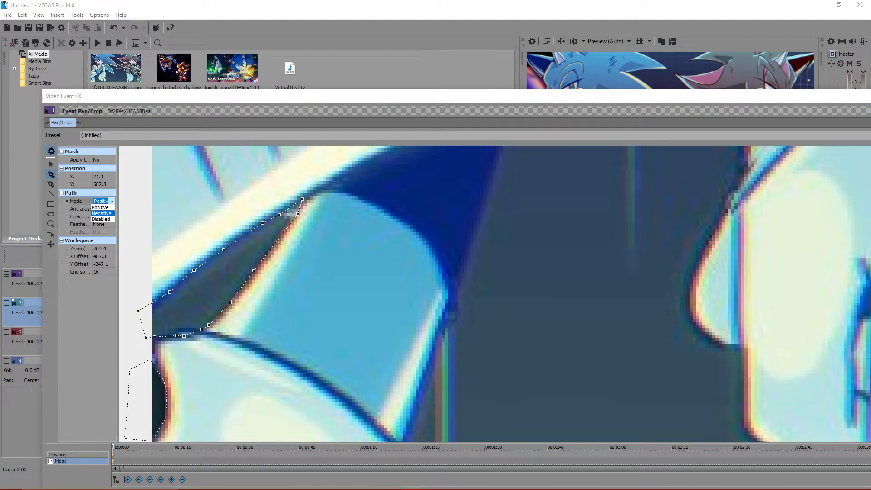
{"action": "left_click", "coordinate": [102, 217]}
{"action": "left_click", "coordinate": [51, 174]}
{"action": "left_click", "coordinate": [349, 209]}
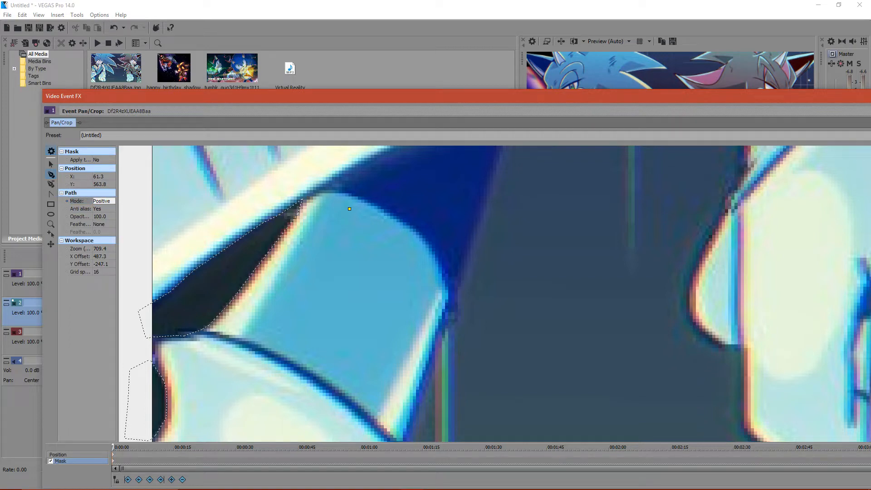
{"action": "right_click", "coordinate": [353, 212]}
{"action": "mouse_move", "coordinate": [370, 247]}
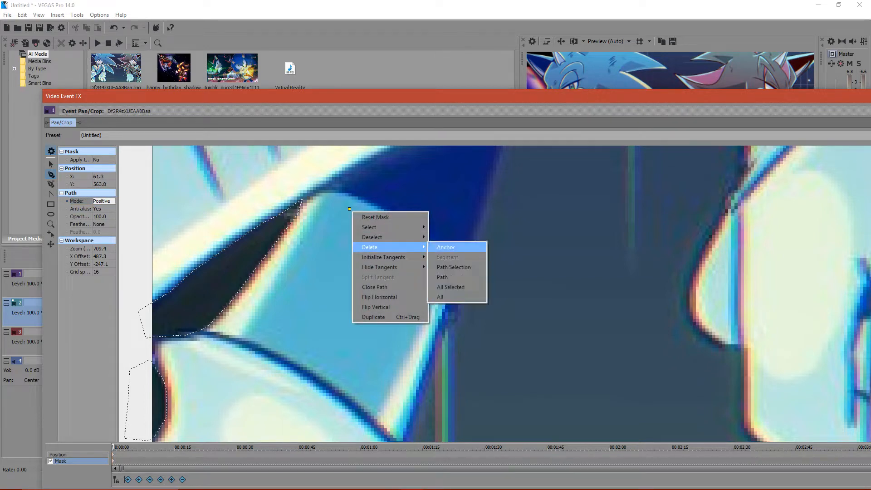
{"action": "left_click", "coordinate": [446, 247]}
- Adjust the tip anchor of the negative path between the striped shoe sole and the leg
{"action": "left_click", "coordinate": [51, 164]}
{"action": "left_click", "coordinate": [299, 204]}
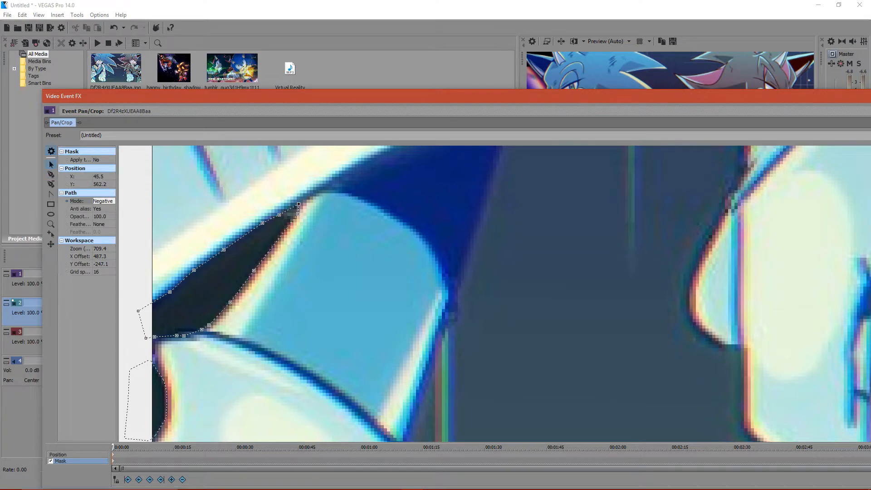
{"action": "left_click_drag", "start_coordinate": [345, 254], "coordinate": [313, 234]}
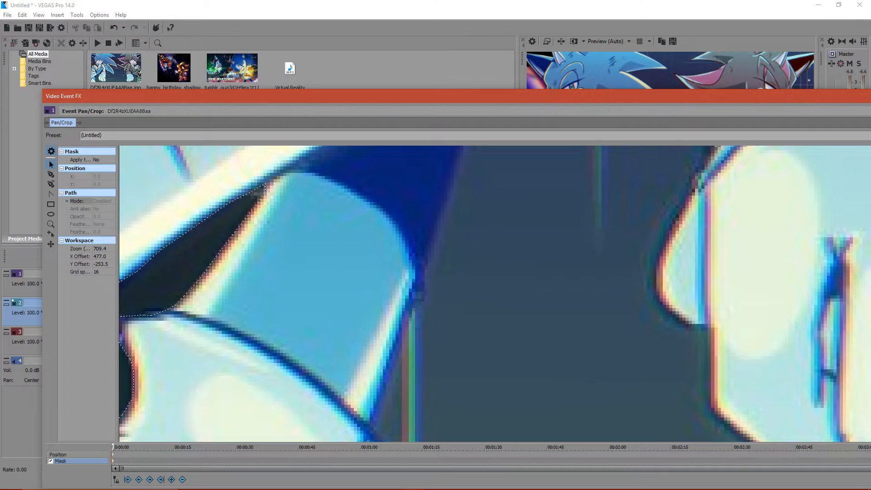
- Check the live chat and stream status in the YouTube Live Dashboard and return to VEGAS Pro
{"action": "left_click", "coordinate": [434, 481]}
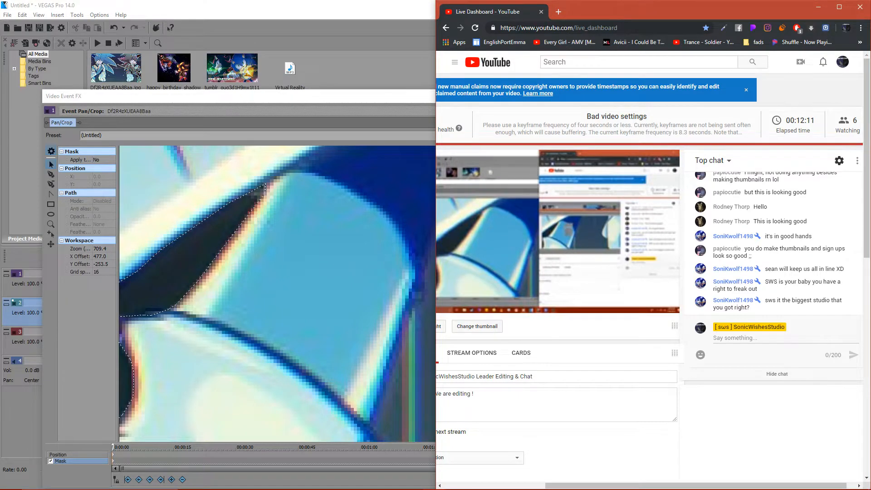
{"action": "key", "text": "alt+Tab"}
- Start a mask path above the image's top edge and trace down the dark hedgehog's near ear to the gap between the ears
{"action": "scroll", "coordinate": [495, 295], "scroll_direction": "down", "scroll_amount": 5}
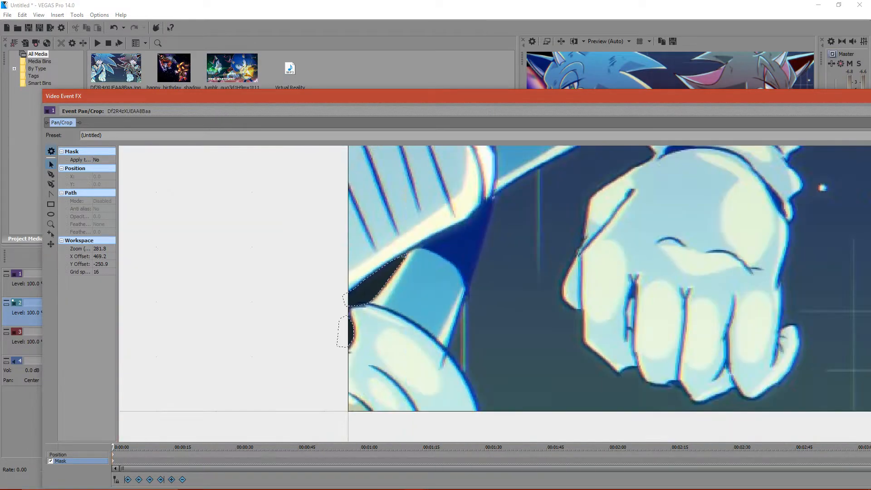
{"action": "scroll", "coordinate": [495, 294], "scroll_direction": "down", "scroll_amount": 5}
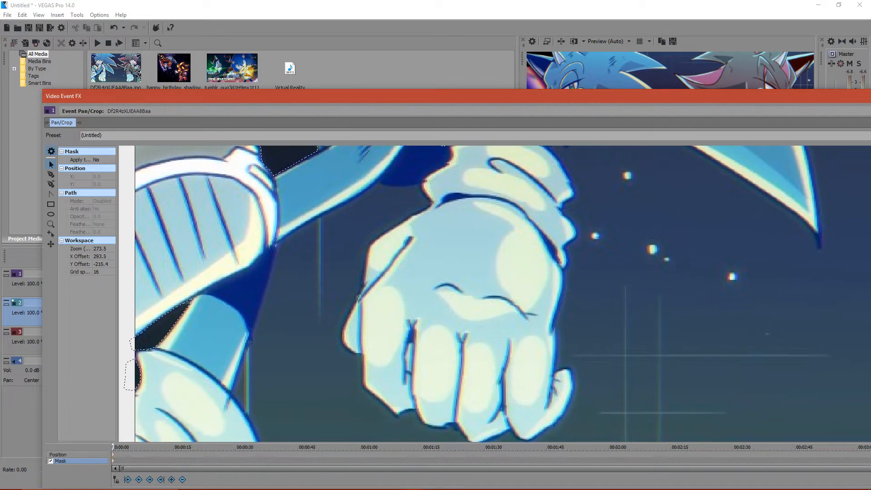
{"action": "scroll", "coordinate": [495, 294], "scroll_direction": "up", "scroll_amount": 3}
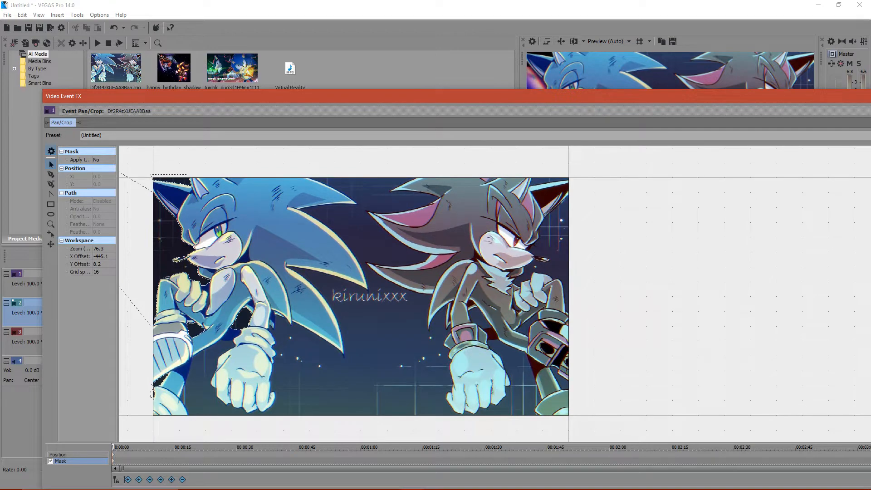
{"action": "scroll", "coordinate": [494, 294], "scroll_direction": "up", "scroll_amount": 5}
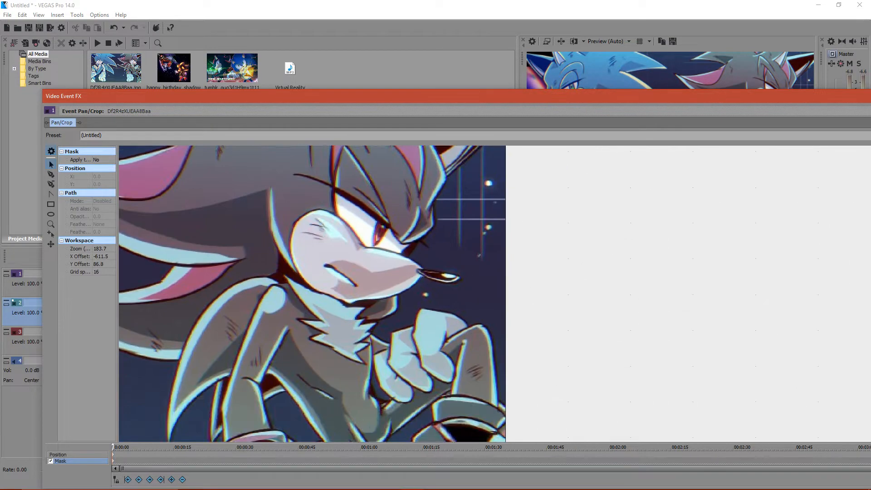
{"action": "scroll", "coordinate": [494, 294], "scroll_direction": "up", "scroll_amount": 4}
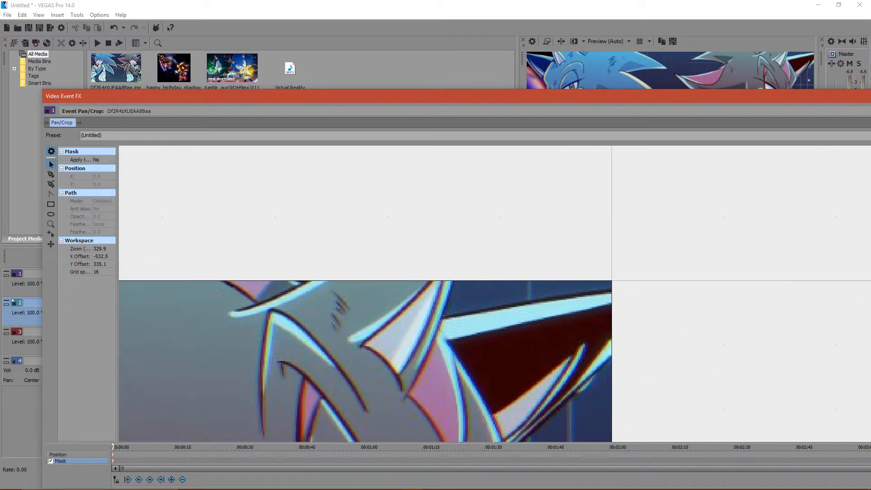
{"action": "left_click_drag", "start_coordinate": [494, 294], "coordinate": [498, 274]}
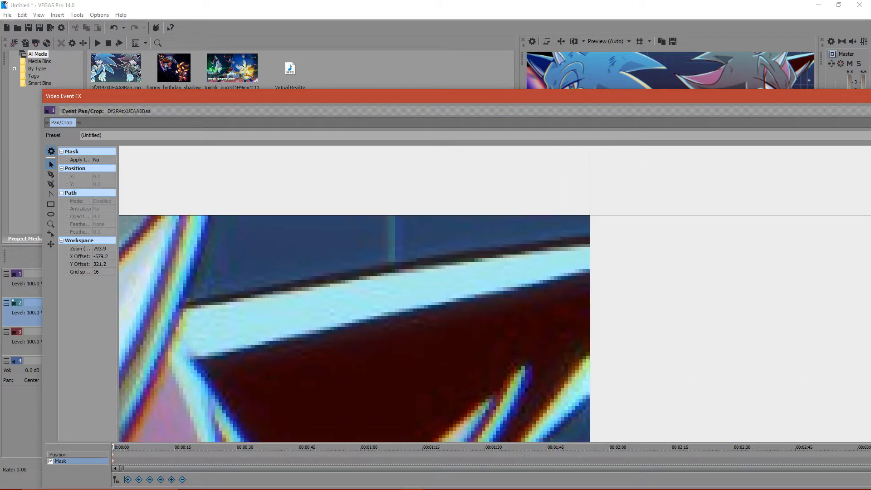
{"action": "left_click", "coordinate": [51, 174]}
{"action": "left_click_drag", "start_coordinate": [331, 96], "coordinate": [365, 13]}
{"action": "scroll", "coordinate": [552, 209], "scroll_direction": "up", "scroll_amount": 2}
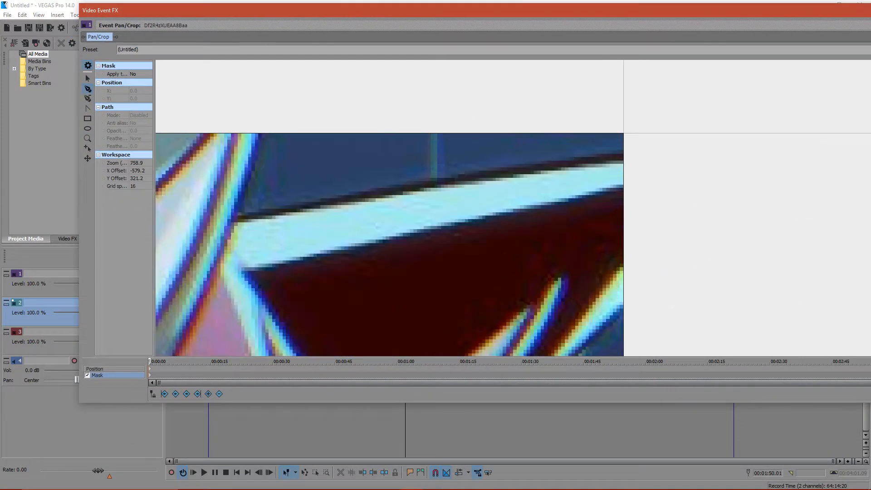
{"action": "left_click", "coordinate": [261, 128]}
{"action": "left_click", "coordinate": [260, 145]}
{"action": "left_click", "coordinate": [248, 180]}
{"action": "left_click", "coordinate": [236, 212]}
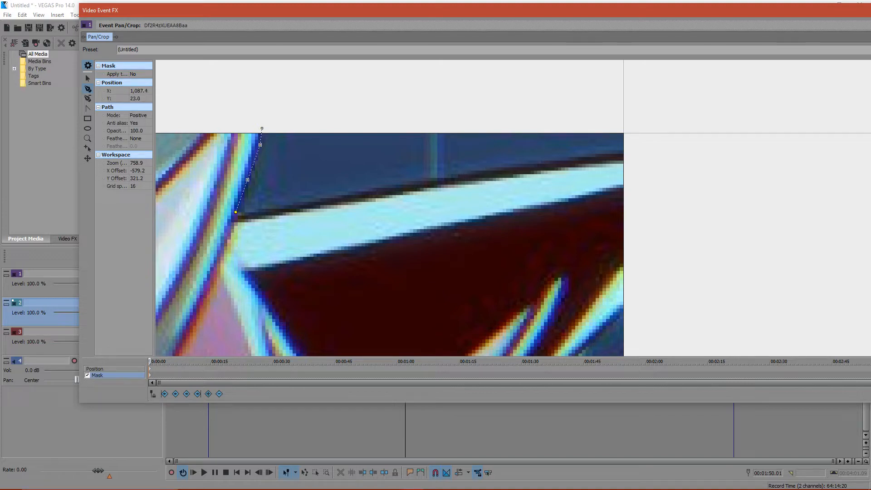
- Trace the far ear's upper edge out past the image, close the path, and set its mode to Negative
{"action": "left_click", "coordinate": [233, 218]}
{"action": "left_click", "coordinate": [326, 202]}
{"action": "left_click", "coordinate": [532, 166]}
{"action": "left_click", "coordinate": [675, 142]}
{"action": "left_click", "coordinate": [674, 100]}
{"action": "left_click", "coordinate": [262, 129]}
{"action": "left_click", "coordinate": [148, 115]}
{"action": "left_click", "coordinate": [139, 127]}
- Start a new mask path outside the image's right edge and trace the dark hedgehog's far ear along its lower edge to the head
{"action": "left_click", "coordinate": [88, 79]}
{"action": "left_click", "coordinate": [545, 290]}
{"action": "left_click_drag", "start_coordinate": [544, 336], "coordinate": [453, 29]}
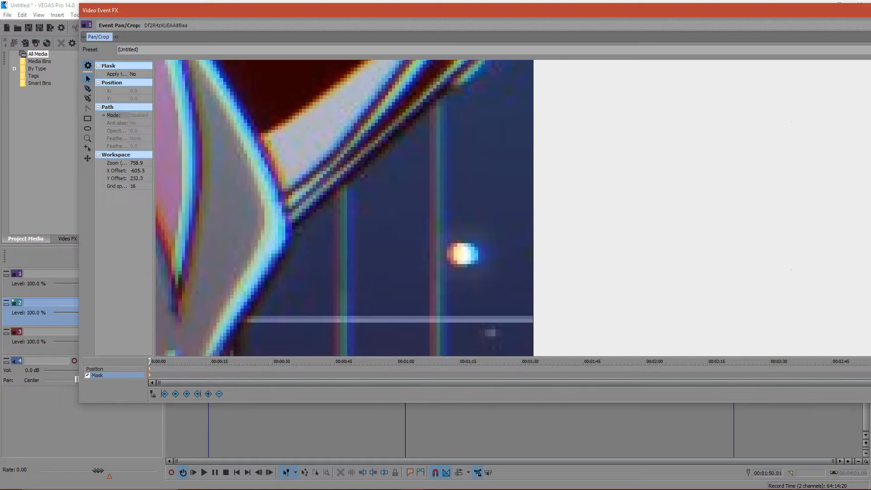
{"action": "scroll", "coordinate": [454, 227], "scroll_direction": "down", "scroll_amount": 3}
{"action": "left_click_drag", "start_coordinate": [453, 349], "coordinate": [517, 17]}
{"action": "scroll", "coordinate": [526, 182], "scroll_direction": "up", "scroll_amount": 3}
{"action": "left_click_drag", "start_coordinate": [516, 59], "coordinate": [410, 471]}
{"action": "scroll", "coordinate": [454, 207], "scroll_direction": "down", "scroll_amount": 5}
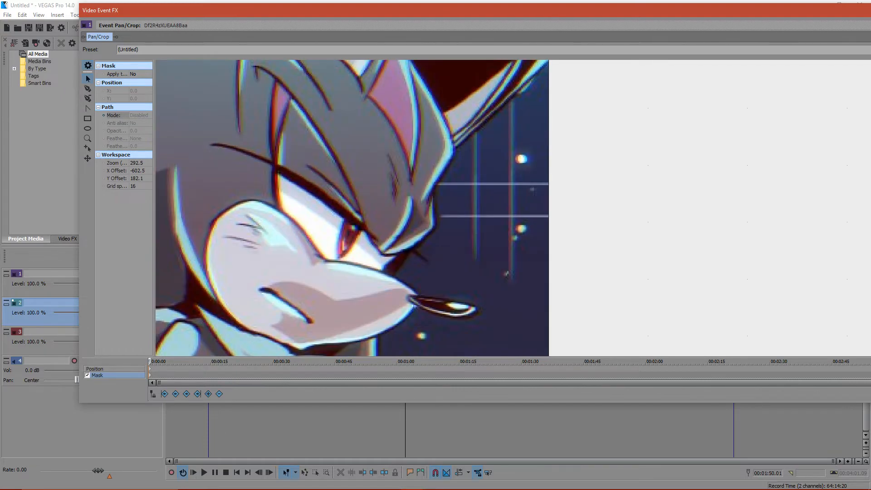
{"action": "left_click_drag", "start_coordinate": [521, 159], "coordinate": [418, 259]}
{"action": "scroll", "coordinate": [454, 208], "scroll_direction": "up", "scroll_amount": 5}
{"action": "left_click_drag", "start_coordinate": [273, 254], "coordinate": [470, 256]}
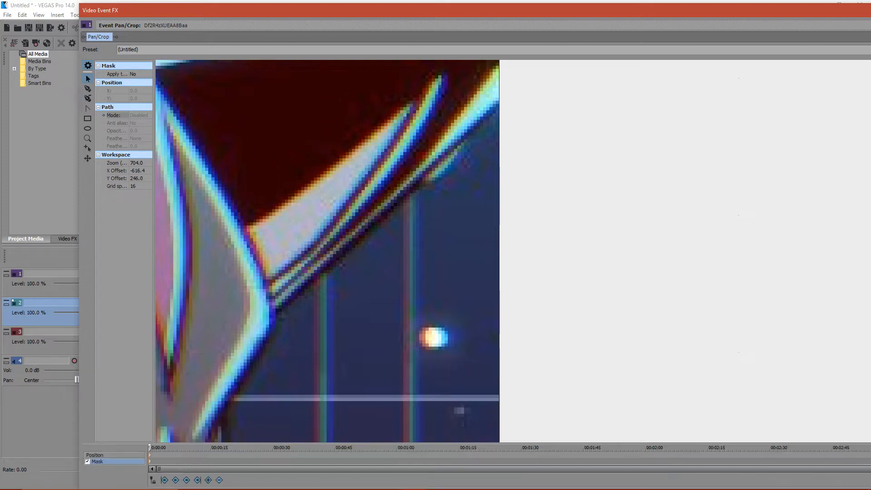
{"action": "left_click", "coordinate": [88, 89]}
{"action": "left_click", "coordinate": [451, 150]}
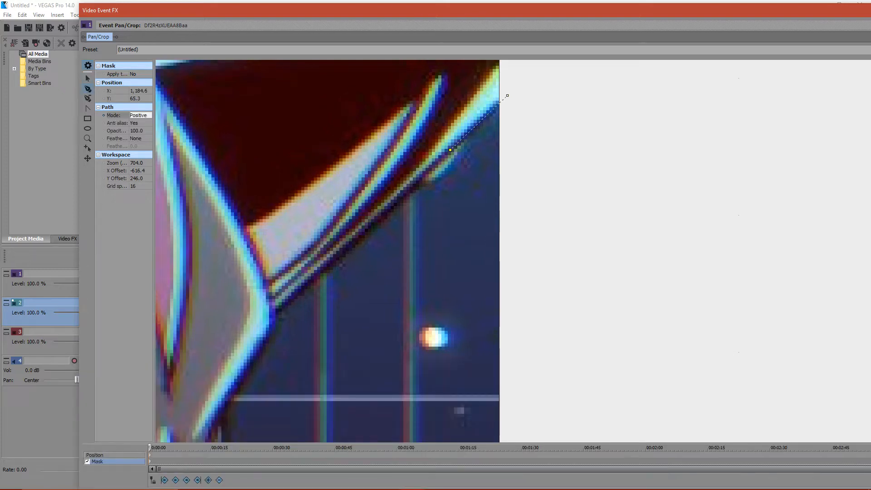
{"action": "left_click", "coordinate": [358, 243]}
{"action": "left_click", "coordinate": [280, 309]}
- Continue the mask path from the ear's base down the forehead to the front of the brow
{"action": "left_click", "coordinate": [277, 316]}
{"action": "left_click", "coordinate": [274, 332]}
{"action": "left_click", "coordinate": [259, 358]}
{"action": "left_click", "coordinate": [226, 407]}
{"action": "left_click", "coordinate": [87, 78]}
{"action": "left_click_drag", "start_coordinate": [295, 409], "coordinate": [526, 42]}
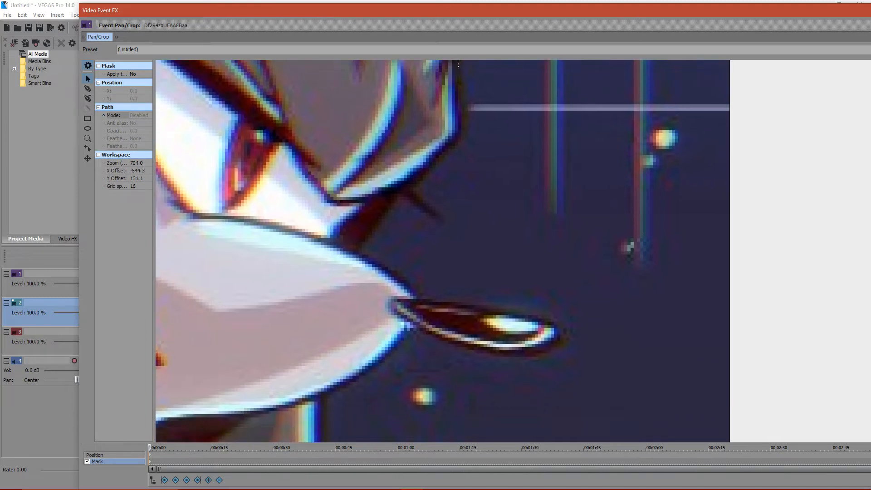
{"action": "left_click", "coordinate": [459, 69]}
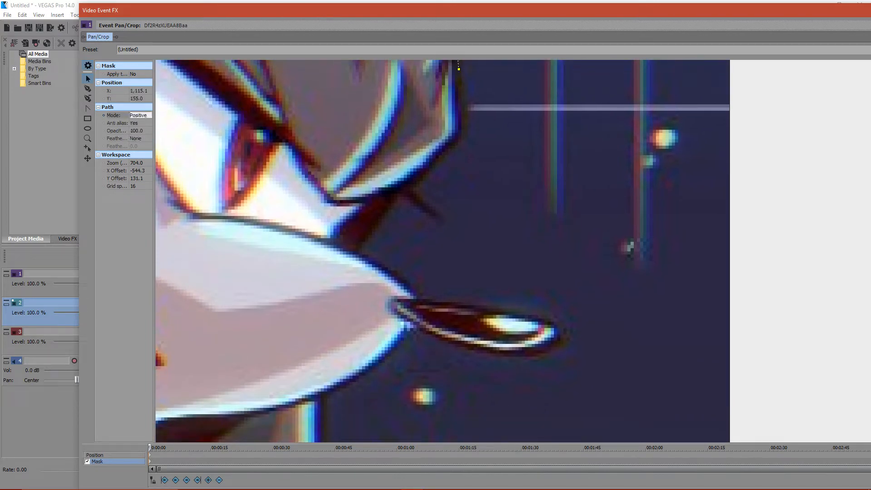
{"action": "left_click", "coordinate": [88, 88]}
{"action": "left_click", "coordinate": [465, 98]}
- Trace around the brow's front and underside, past the eye corner, to the top of the muzzle
{"action": "left_click", "coordinate": [468, 112]}
{"action": "left_click", "coordinate": [465, 132]}
{"action": "left_click", "coordinate": [450, 152]}
{"action": "left_click", "coordinate": [413, 186]}
{"action": "left_click", "coordinate": [394, 191]}
{"action": "left_click", "coordinate": [363, 207]}
{"action": "left_click", "coordinate": [349, 222]}
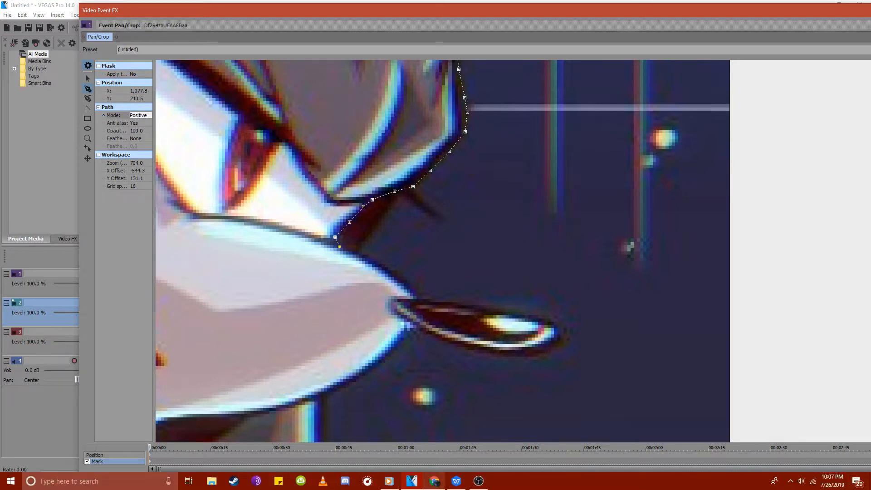
- Check the stream status and live chat in the YouTube Live Dashboard and return to VEGAS Pro
{"action": "left_click", "coordinate": [434, 481]}
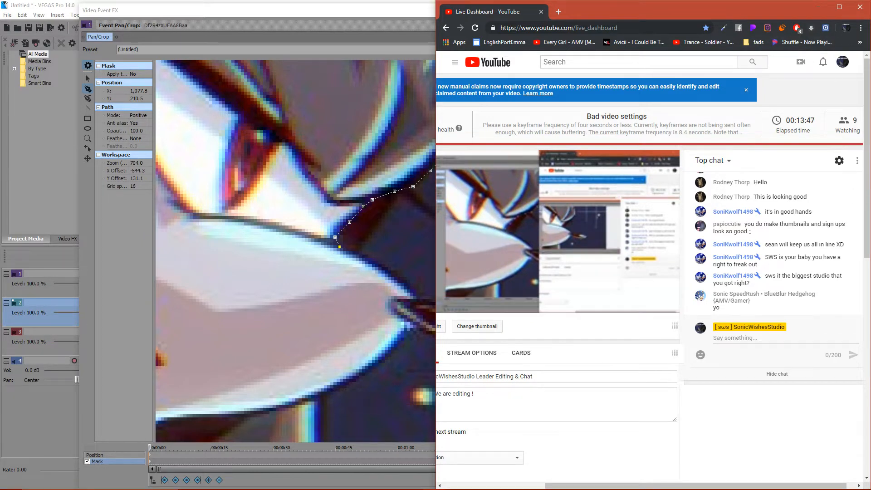
{"action": "left_click", "coordinate": [819, 7]}
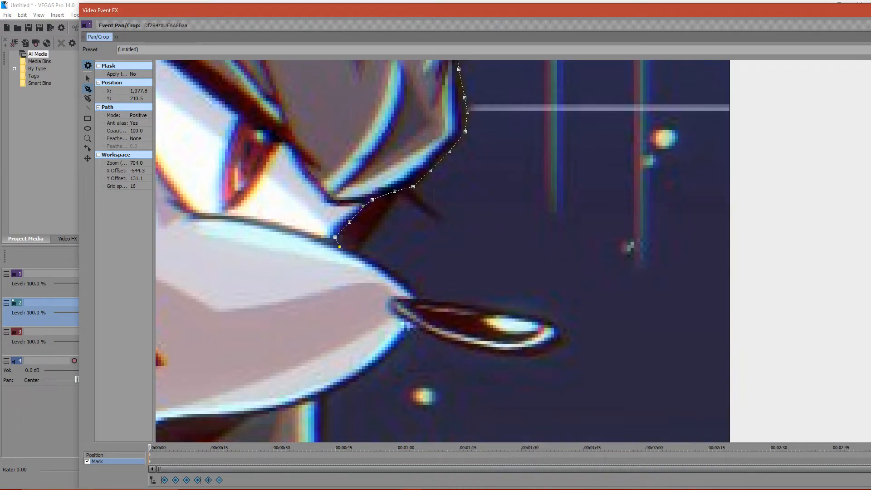
- Trace the muzzle's upper edge and the top of the pointed nose to its tip
{"action": "left_click", "coordinate": [390, 271]}
{"action": "left_click", "coordinate": [409, 288]}
{"action": "left_click", "coordinate": [417, 298]}
{"action": "left_click", "coordinate": [443, 300]}
{"action": "left_click", "coordinate": [491, 310]}
{"action": "left_click", "coordinate": [562, 333]}
- Trace back along the nose's underside and the lower edge of the muzzle
{"action": "left_click", "coordinate": [548, 351]}
{"action": "left_click", "coordinate": [503, 357]}
{"action": "left_click", "coordinate": [426, 330]}
{"action": "left_click", "coordinate": [418, 327]}
{"action": "left_click", "coordinate": [370, 368]}
{"action": "left_click", "coordinate": [337, 390]}
{"action": "left_click", "coordinate": [322, 398]}
- Resume the path from its last anchor and trace the grey area below the muzzle down to the chest fur notch
{"action": "left_click", "coordinate": [88, 78]}
{"action": "left_click", "coordinate": [272, 272]}
{"action": "scroll", "coordinate": [549, 255], "scroll_direction": "up", "scroll_amount": 1}
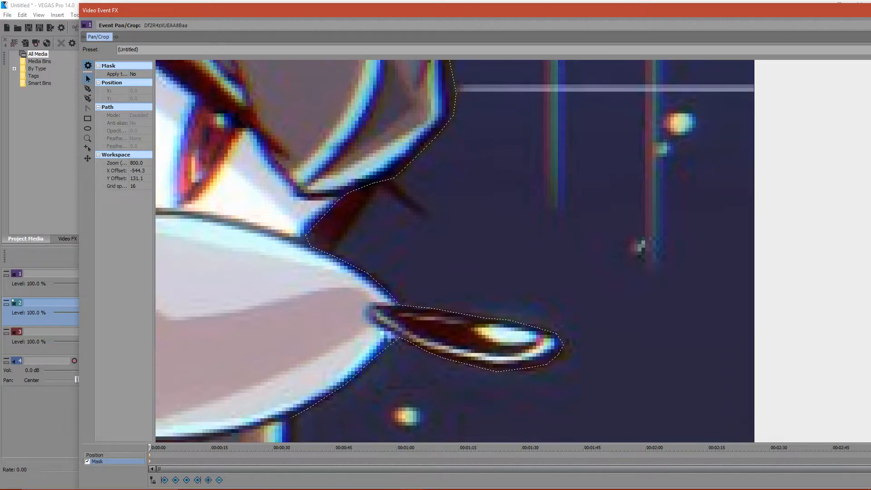
{"action": "left_click", "coordinate": [400, 338]}
{"action": "left_click_drag", "start_coordinate": [399, 345], "coordinate": [566, 79]}
{"action": "left_click", "coordinate": [456, 152]}
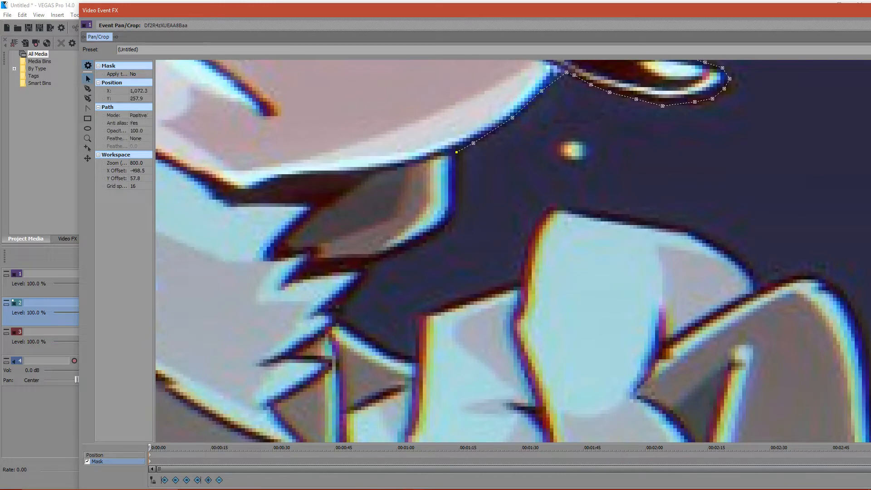
{"action": "left_click", "coordinate": [87, 89]}
{"action": "left_click", "coordinate": [459, 177]}
{"action": "left_click", "coordinate": [455, 221]}
{"action": "left_click", "coordinate": [389, 258]}
{"action": "left_click", "coordinate": [366, 269]}
{"action": "left_click", "coordinate": [332, 307]}
- Trace around the bottom of the gap between the chest fur and the raised hand, up to the first finger
{"action": "left_click", "coordinate": [343, 320]}
{"action": "left_click", "coordinate": [361, 332]}
{"action": "left_click", "coordinate": [383, 347]}
{"action": "left_click", "coordinate": [396, 355]}
{"action": "left_click", "coordinate": [413, 359]}
{"action": "left_click", "coordinate": [418, 353]}
{"action": "left_click", "coordinate": [417, 334]}
{"action": "left_click", "coordinate": [418, 320]}
{"action": "left_click", "coordinate": [418, 315]}
- Trace along the top of the first finger and up over the corner of the raised hand
{"action": "left_click", "coordinate": [445, 309]}
{"action": "left_click", "coordinate": [475, 296]}
{"action": "left_click", "coordinate": [500, 291]}
{"action": "left_click", "coordinate": [527, 249]}
{"action": "left_click", "coordinate": [535, 224]}
{"action": "left_click", "coordinate": [543, 213]}
{"action": "left_click", "coordinate": [549, 207]}
{"action": "left_click", "coordinate": [563, 207]}
{"action": "left_click", "coordinate": [589, 209]}
- Try extending the path along the raised hand's upper edge, and undo the newest anchors
{"action": "left_click", "coordinate": [618, 214]}
{"action": "left_click", "coordinate": [664, 221]}
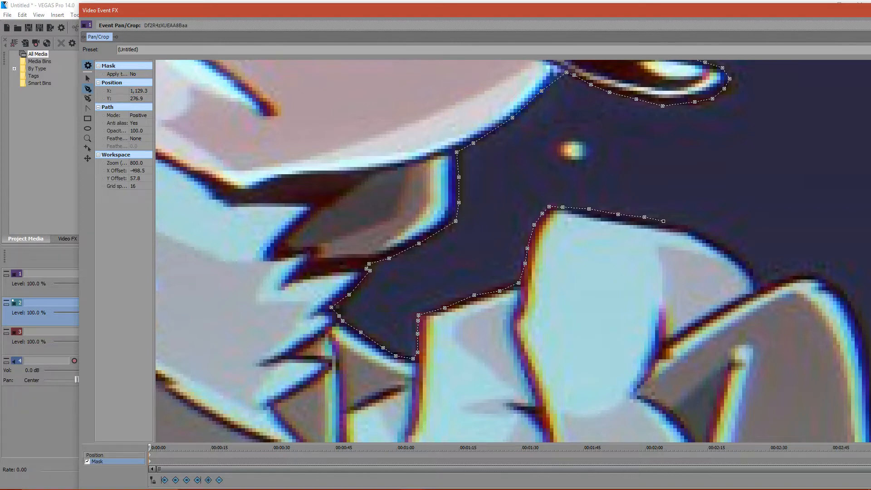
{"action": "key", "text": "ctrl+z"}
{"action": "key", "text": "ctrl+z"}
{"action": "key", "text": "ctrl+z"}
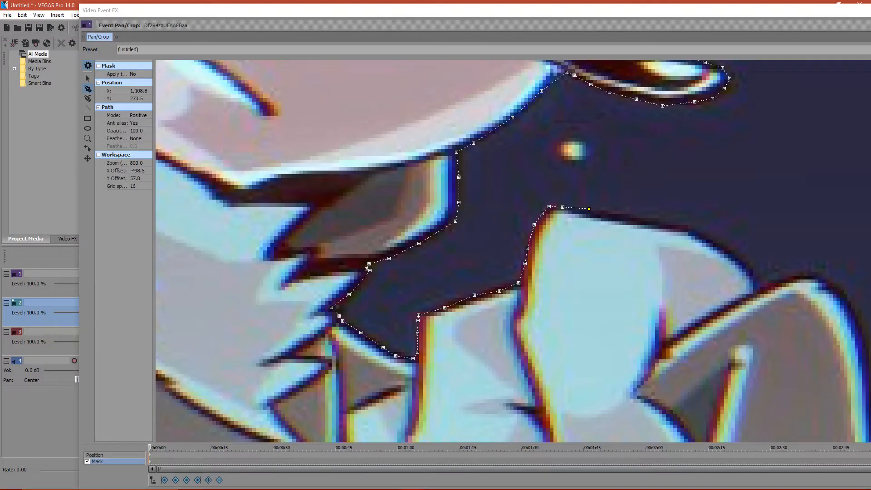
- Trace the raised hand's upper edge to where it curves down toward the knee
{"action": "left_click", "coordinate": [603, 213]}
{"action": "left_click", "coordinate": [638, 220]}
{"action": "left_click", "coordinate": [657, 222]}
{"action": "left_click", "coordinate": [678, 224]}
{"action": "left_click", "coordinate": [714, 242]}
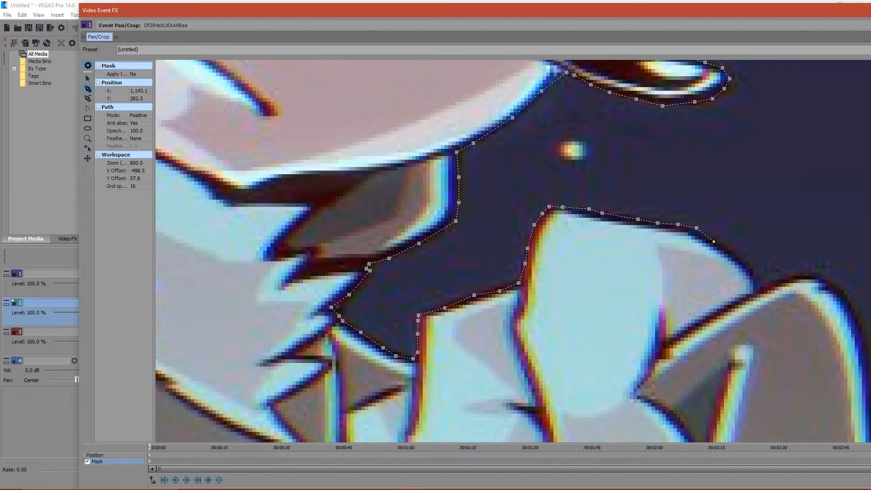
- Try extending the path down the back of the raised hand, and undo those anchors
{"action": "left_click", "coordinate": [746, 263]}
{"action": "left_click", "coordinate": [758, 281]}
{"action": "key", "text": "ctrl+z"}
{"action": "key", "text": "ctrl+z"}
{"action": "key", "text": "ctrl+z"}
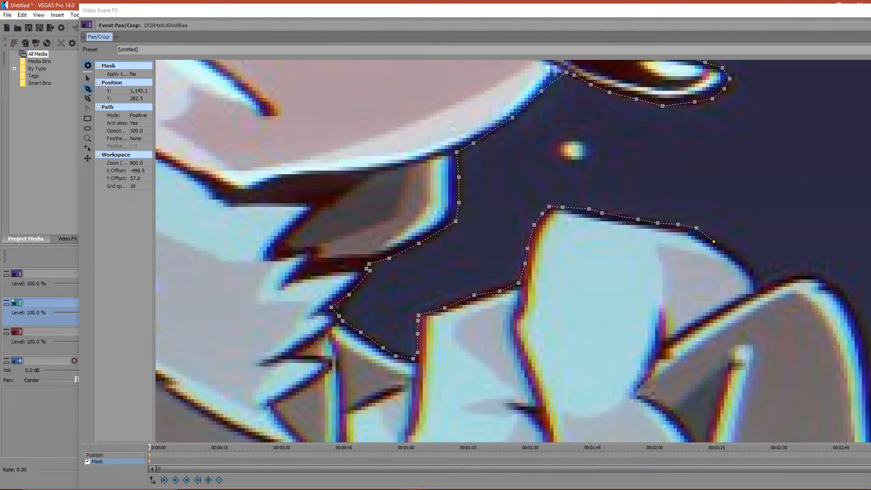
{"action": "key", "text": "ctrl+z"}
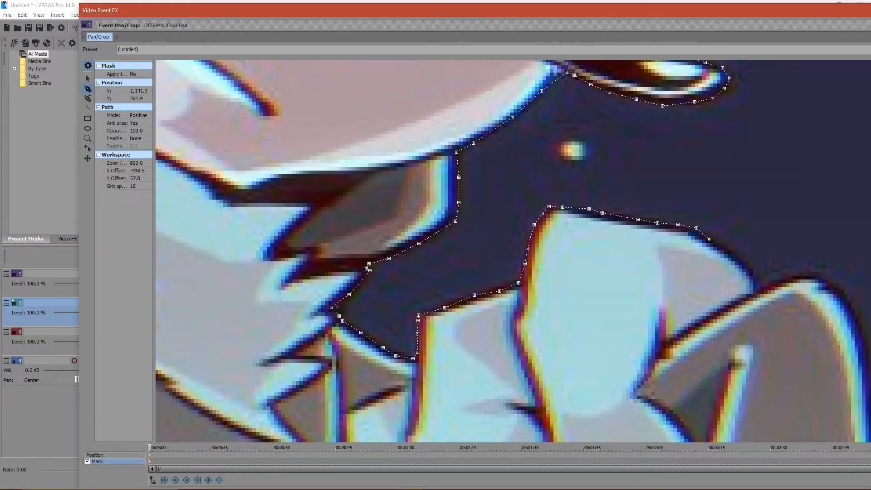
- Trace down the back of the raised hand with closely spaced anchors and over the top of the knee
{"action": "left_click", "coordinate": [724, 247]}
{"action": "left_click", "coordinate": [735, 256]}
{"action": "left_click", "coordinate": [746, 266]}
{"action": "left_click", "coordinate": [752, 275]}
{"action": "left_click", "coordinate": [768, 287]}
{"action": "left_click", "coordinate": [782, 280]}
{"action": "left_click", "coordinate": [815, 277]}
{"action": "left_click", "coordinate": [825, 279]}
- Look at the live chat in the YouTube Live Dashboard and switch back to the VEGAS Pro mask
{"action": "left_click", "coordinate": [434, 481]}
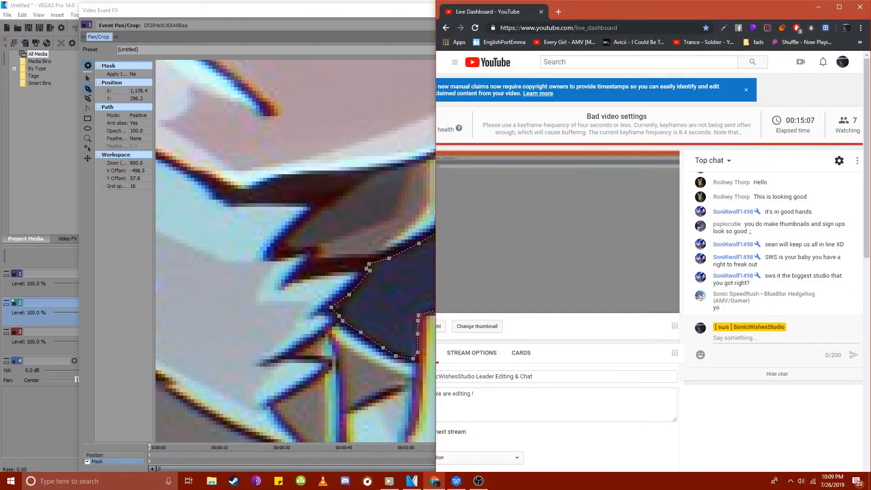
{"action": "left_click", "coordinate": [435, 481]}
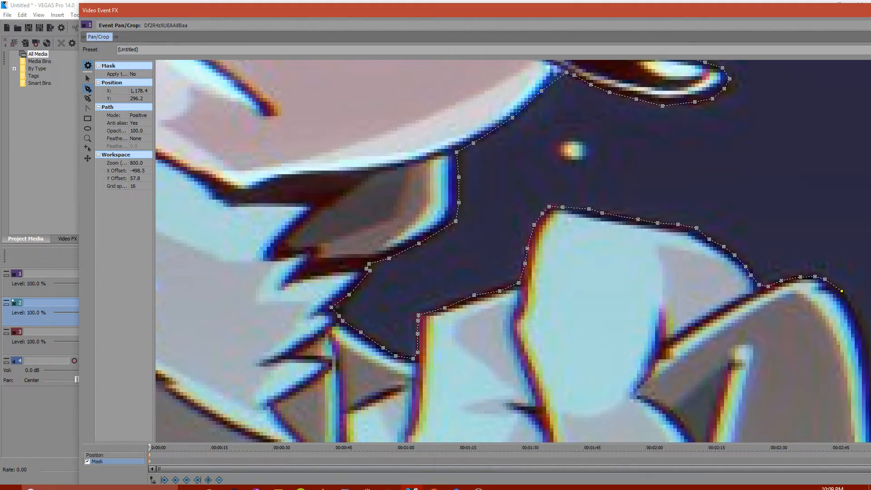
- Trace the mask path down the outer edge of the bent leg to the cuff near the image's right edge
{"action": "left_click", "coordinate": [853, 311]}
{"action": "left_click", "coordinate": [865, 340]}
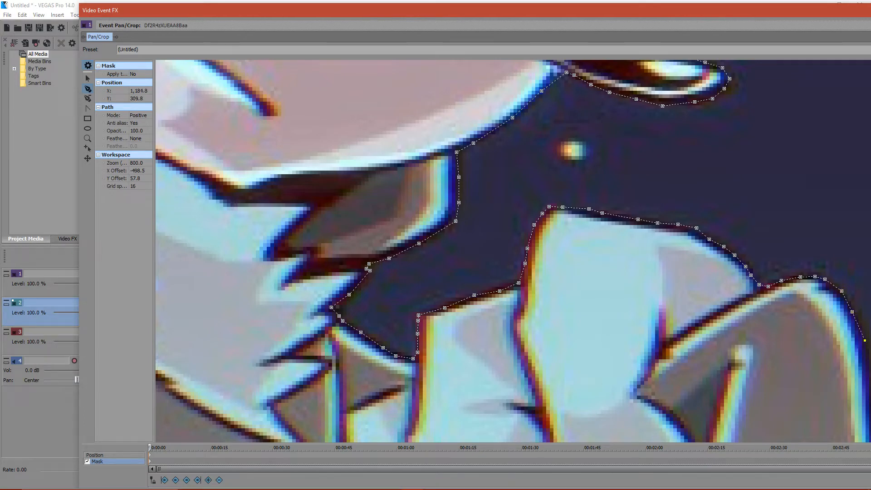
{"action": "left_click", "coordinate": [87, 79]}
{"action": "left_click_drag", "start_coordinate": [658, 345], "coordinate": [289, 102]}
{"action": "left_click", "coordinate": [496, 98]}
{"action": "left_click", "coordinate": [87, 89]}
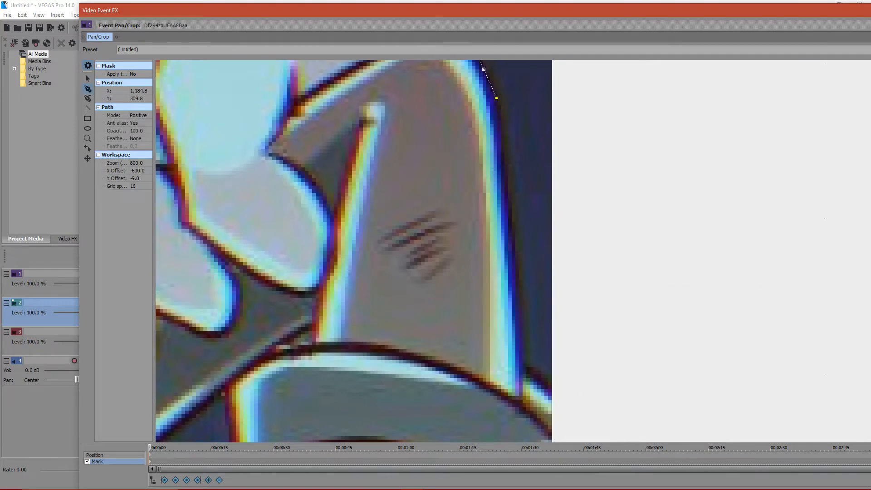
{"action": "left_click", "coordinate": [508, 169]}
{"action": "left_click", "coordinate": [514, 233]}
{"action": "left_click", "coordinate": [521, 311]}
{"action": "left_click", "coordinate": [528, 368]}
{"action": "left_click", "coordinate": [542, 375]}
- Route the path outside the image's right edge back to its start, close it, and set its mode to Negative
{"action": "scroll", "coordinate": [551, 387], "scroll_direction": "down", "scroll_amount": 10}
{"action": "left_click", "coordinate": [585, 274]}
{"action": "left_click", "coordinate": [575, 184]}
{"action": "left_click", "coordinate": [553, 182]}
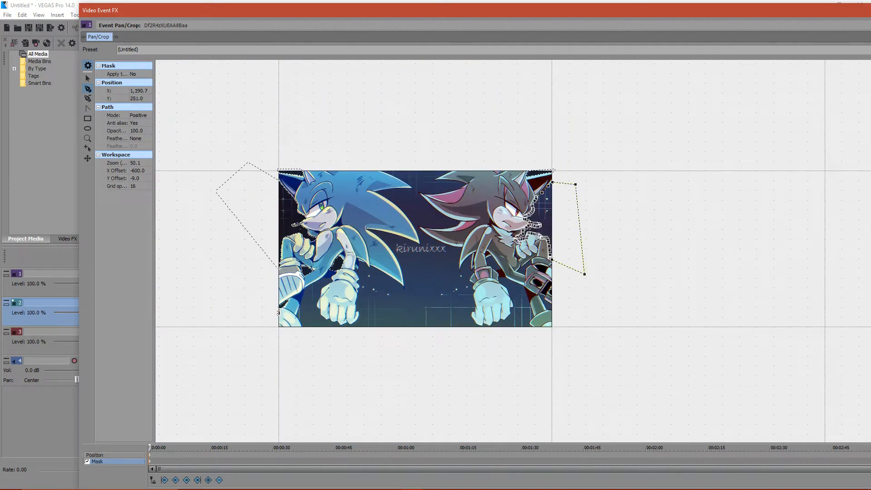
{"action": "left_click", "coordinate": [148, 115]}
{"action": "left_click", "coordinate": [139, 128]}
{"action": "left_click", "coordinate": [148, 115]}
{"action": "left_click", "coordinate": [140, 127]}
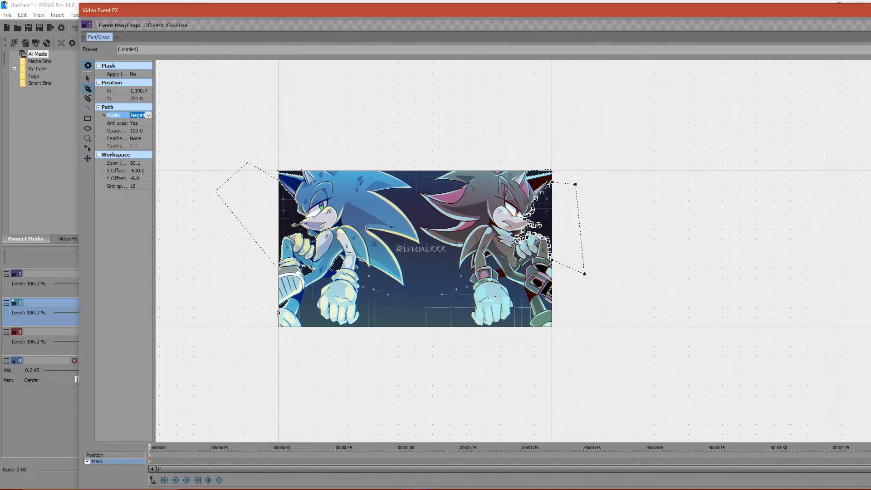
- Move the Video Event FX window lower and examine the dark hedgehog's hand and torso and the overall mask for remaining background
{"action": "left_click", "coordinate": [88, 78]}
{"action": "left_click_drag", "start_coordinate": [469, 10], "coordinate": [456, 60]}
{"action": "left_click", "coordinate": [608, 350]}
{"action": "left_click_drag", "start_coordinate": [608, 349], "coordinate": [590, 345]}
{"action": "scroll", "coordinate": [592, 256], "scroll_direction": "up", "scroll_amount": 3}
{"action": "scroll", "coordinate": [590, 345], "scroll_direction": "up", "scroll_amount": 3}
{"action": "scroll", "coordinate": [477, 186], "scroll_direction": "up", "scroll_amount": 1}
{"action": "left_click_drag", "start_coordinate": [477, 186], "coordinate": [535, 345]}
{"action": "scroll", "coordinate": [535, 345], "scroll_direction": "up", "scroll_amount": 3}
{"action": "scroll", "coordinate": [453, 281], "scroll_direction": "up", "scroll_amount": 2}
{"action": "left_click_drag", "start_coordinate": [454, 282], "coordinate": [803, 355]}
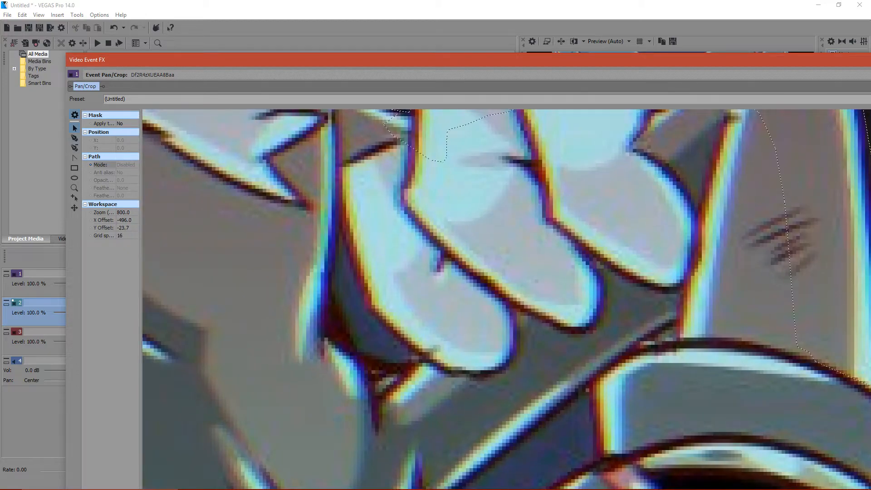
{"action": "scroll", "coordinate": [506, 300], "scroll_direction": "down", "scroll_amount": 6}
{"action": "left_click_drag", "start_coordinate": [506, 299], "coordinate": [778, 331]}
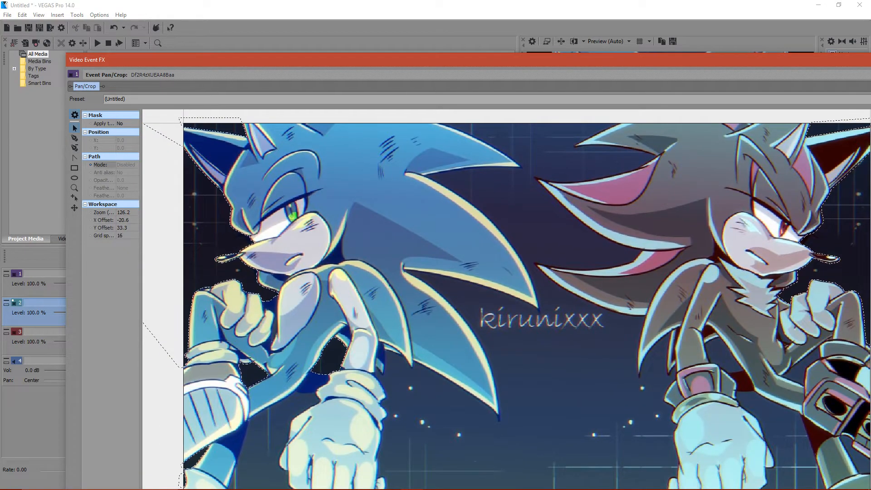
- Trace a mask path with the Anchor Creation tool around the narrow background gap between the blue hedgehog's bent fingers and chest
{"action": "scroll", "coordinate": [538, 303], "scroll_direction": "up", "scroll_amount": 2}
{"action": "left_click_drag", "start_coordinate": [538, 303], "coordinate": [810, 292]}
{"action": "scroll", "coordinate": [429, 325], "scroll_direction": "up", "scroll_amount": 3}
{"action": "left_click_drag", "start_coordinate": [429, 326], "coordinate": [651, 282]}
{"action": "scroll", "coordinate": [651, 281], "scroll_direction": "up", "scroll_amount": 2}
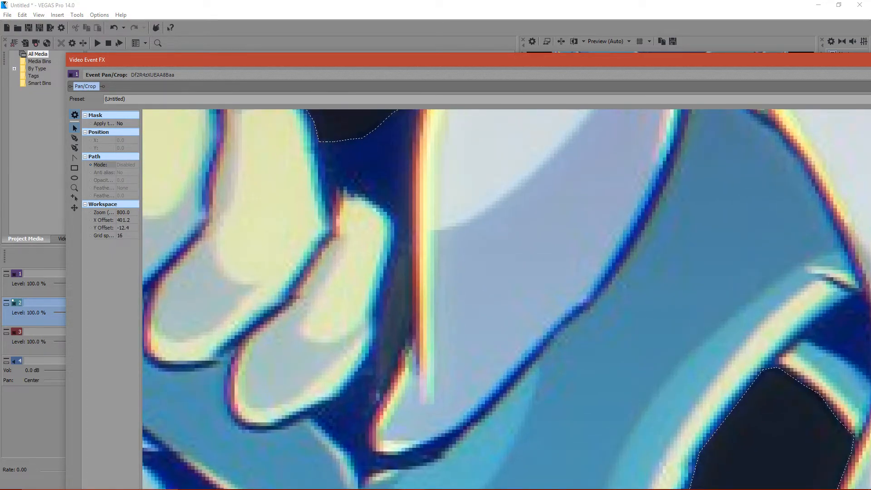
{"action": "key", "text": "d"}
{"action": "left_click", "coordinate": [394, 256]}
{"action": "left_click", "coordinate": [410, 252]}
{"action": "left_click", "coordinate": [410, 302]}
{"action": "left_click", "coordinate": [407, 340]}
{"action": "left_click", "coordinate": [391, 377]}
{"action": "left_click", "coordinate": [384, 398]}
{"action": "left_click", "coordinate": [375, 369]}
{"action": "left_click", "coordinate": [375, 356]}
{"action": "left_click", "coordinate": [379, 339]}
{"action": "left_click", "coordinate": [378, 324]}
{"action": "left_click", "coordinate": [380, 302]}
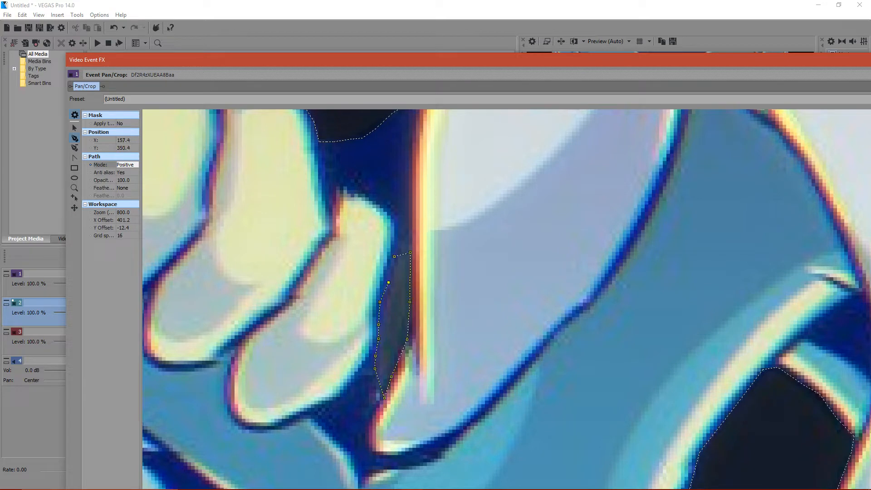
- Set the finger-gap path's mode to Negative and deselect it
{"action": "left_click", "coordinate": [135, 165]}
{"action": "left_click", "coordinate": [125, 177]}
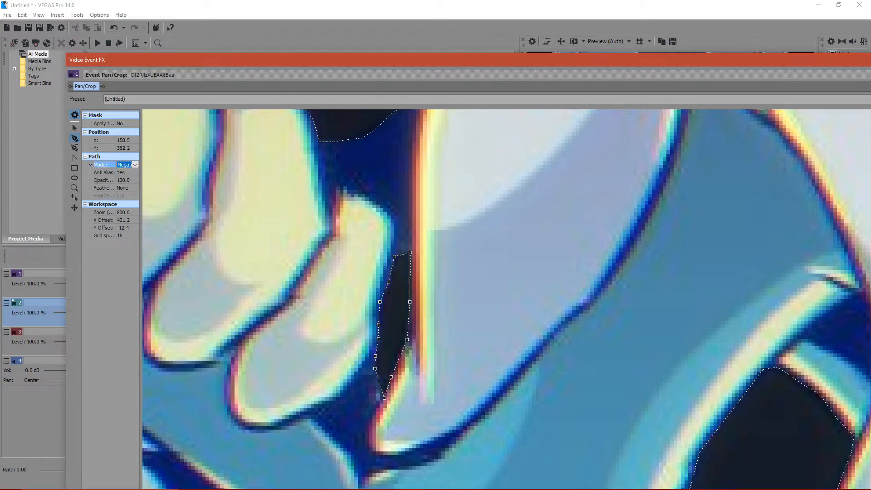
{"action": "left_click", "coordinate": [74, 128]}
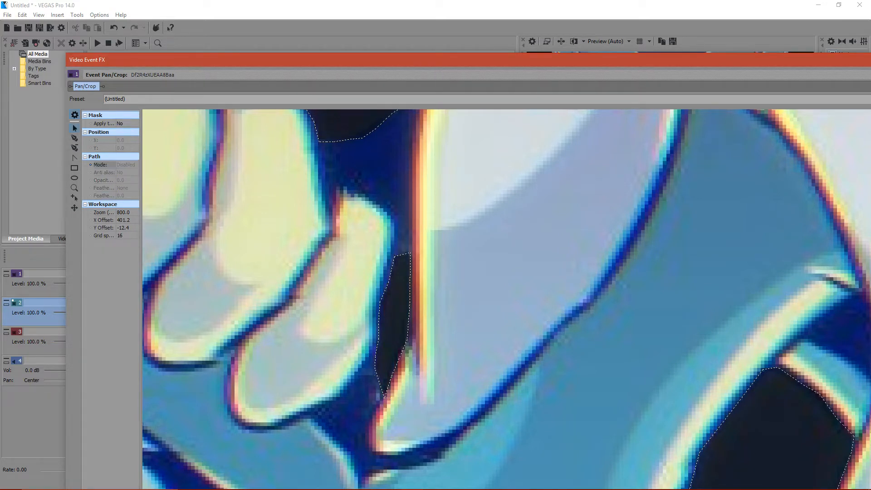
{"action": "left_click", "coordinate": [281, 254]}
- Examine both hedgehogs for unmasked background, move the Video Event FX window lower, and check the live chat in the YouTube Live Dashboard
{"action": "scroll", "coordinate": [281, 254], "scroll_direction": "down", "scroll_amount": 4}
{"action": "left_click_drag", "start_coordinate": [545, 345], "coordinate": [440, 107]}
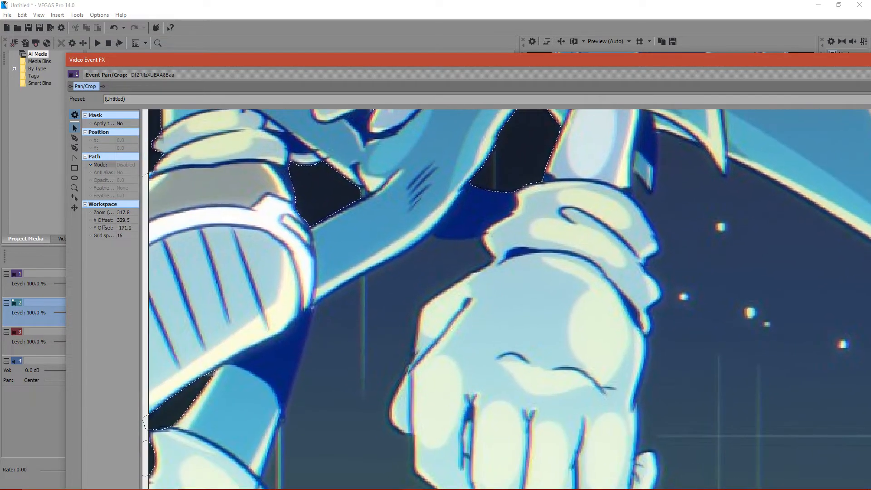
{"action": "scroll", "coordinate": [506, 300], "scroll_direction": "down", "scroll_amount": 2}
{"action": "left_click_drag", "start_coordinate": [545, 173], "coordinate": [426, 468]}
{"action": "left_click_drag", "start_coordinate": [544, 391], "coordinate": [43, 247]}
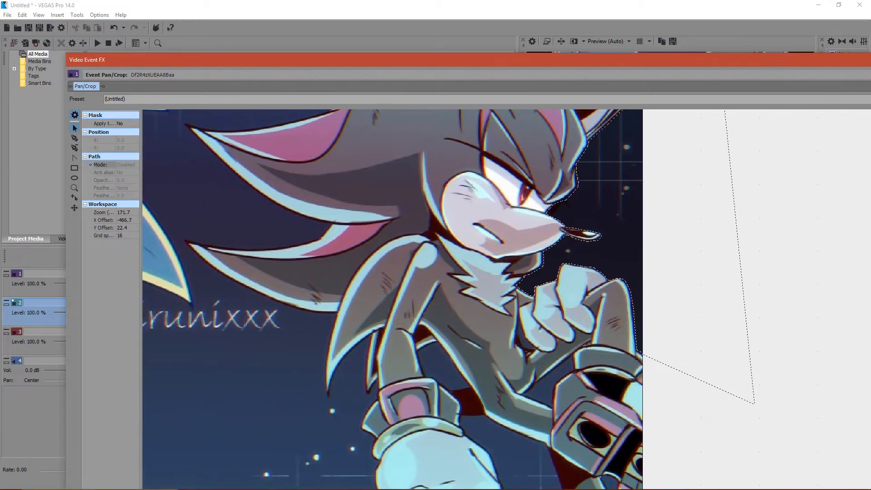
{"action": "left_click_drag", "start_coordinate": [559, 59], "coordinate": [535, 97]}
{"action": "left_click", "coordinate": [434, 481]}
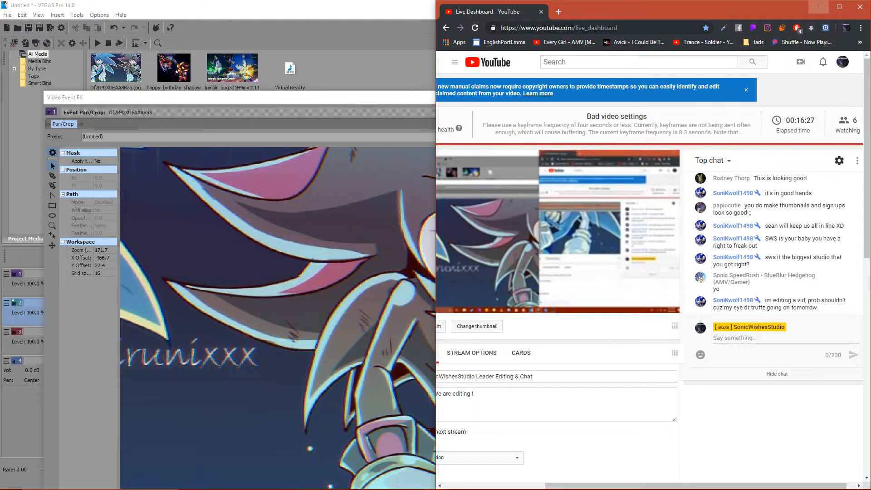
{"action": "left_click", "coordinate": [818, 7]}
- Trace a closed mask path around the gap between the dark hedgehog's fingers and torso and set its mode to Negative
{"action": "scroll", "coordinate": [521, 340], "scroll_direction": "up", "scroll_amount": 10}
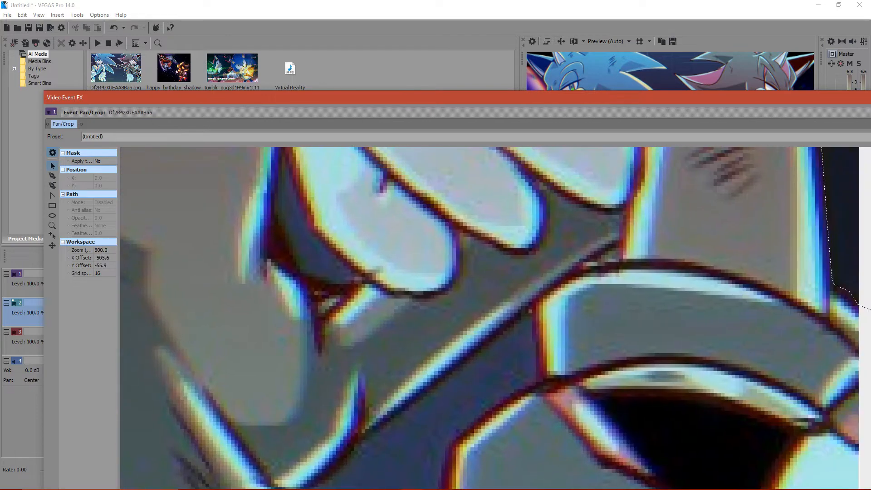
{"action": "left_click_drag", "start_coordinate": [522, 340], "coordinate": [571, 422]}
{"action": "left_click", "coordinate": [53, 176]}
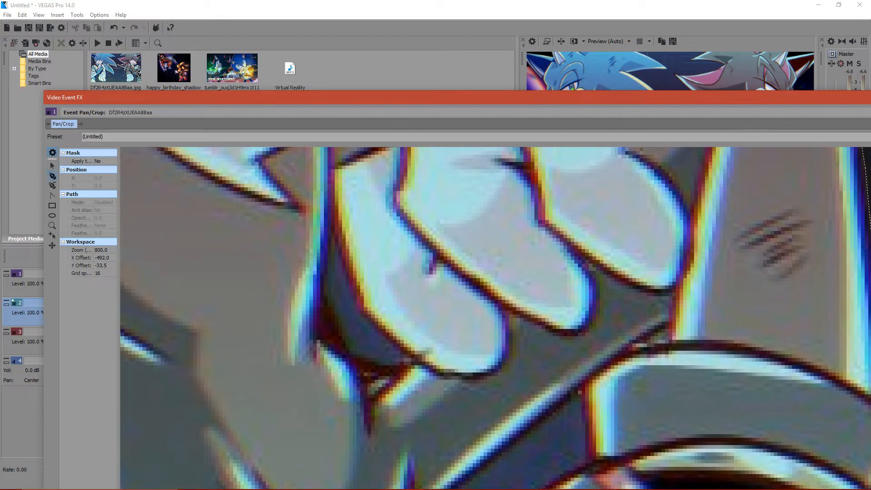
{"action": "left_click", "coordinate": [332, 234]}
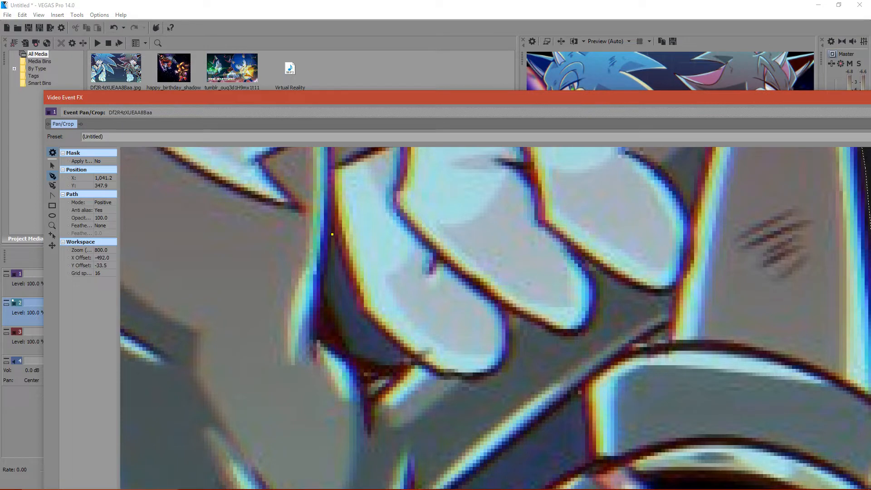
{"action": "left_click", "coordinate": [346, 273]}
{"action": "left_click", "coordinate": [358, 307]}
{"action": "left_click", "coordinate": [371, 322]}
{"action": "left_click", "coordinate": [393, 337]}
{"action": "left_click", "coordinate": [407, 353]}
{"action": "left_click", "coordinate": [416, 360]}
{"action": "left_click", "coordinate": [356, 359]}
{"action": "left_click", "coordinate": [343, 348]}
{"action": "left_click", "coordinate": [332, 321]}
{"action": "left_click", "coordinate": [322, 292]}
{"action": "left_click", "coordinate": [324, 263]}
{"action": "left_click", "coordinate": [325, 244]}
{"action": "left_click", "coordinate": [332, 234]}
{"action": "left_click", "coordinate": [105, 202]}
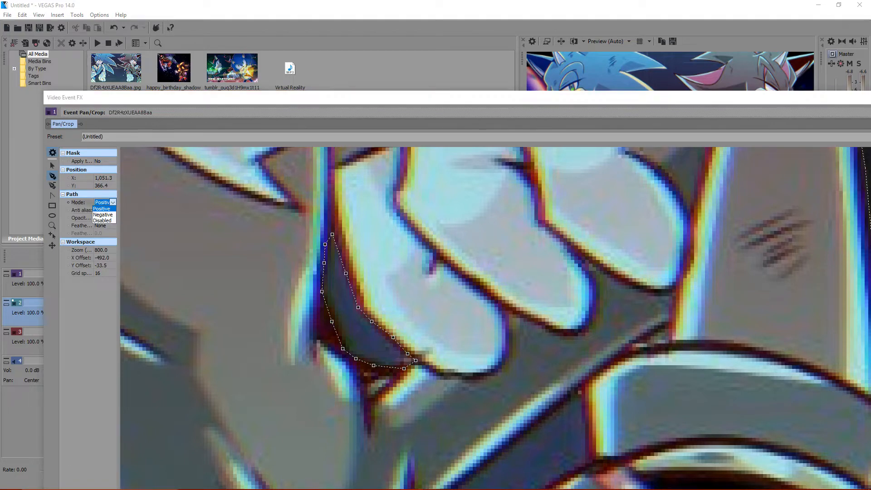
{"action": "left_click", "coordinate": [102, 209]}
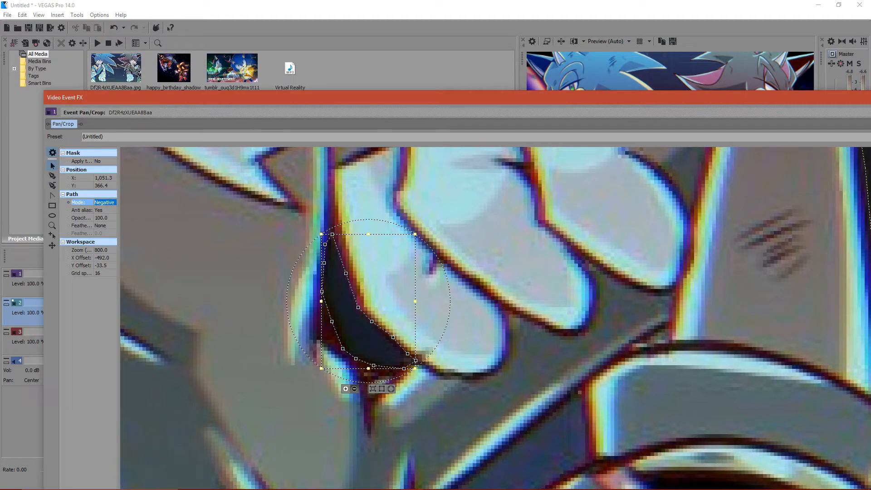
- Nudge the finger-gap path's anchor points to fit the torso outline and the finger's lower edge more closely
{"action": "left_click", "coordinate": [322, 291]}
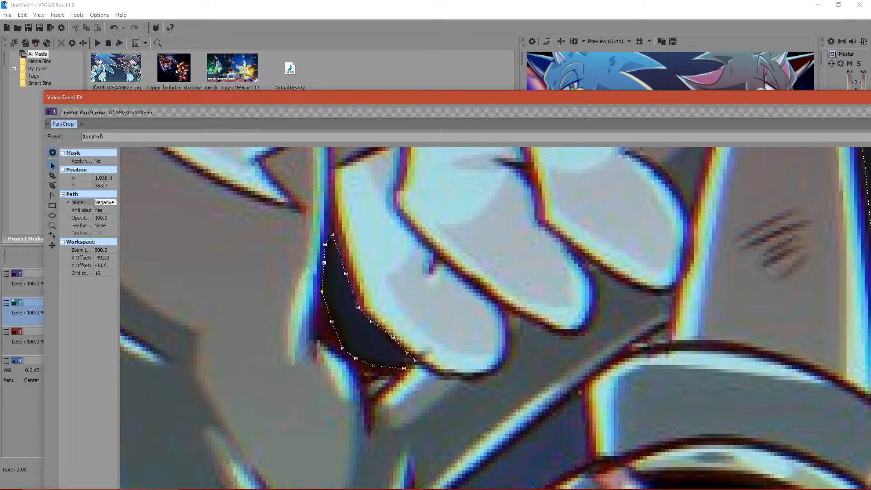
{"action": "left_click_drag", "start_coordinate": [322, 291], "coordinate": [323, 291]}
{"action": "key", "text": "Escape"}
{"action": "left_click", "coordinate": [393, 337]}
{"action": "key", "text": "Escape"}
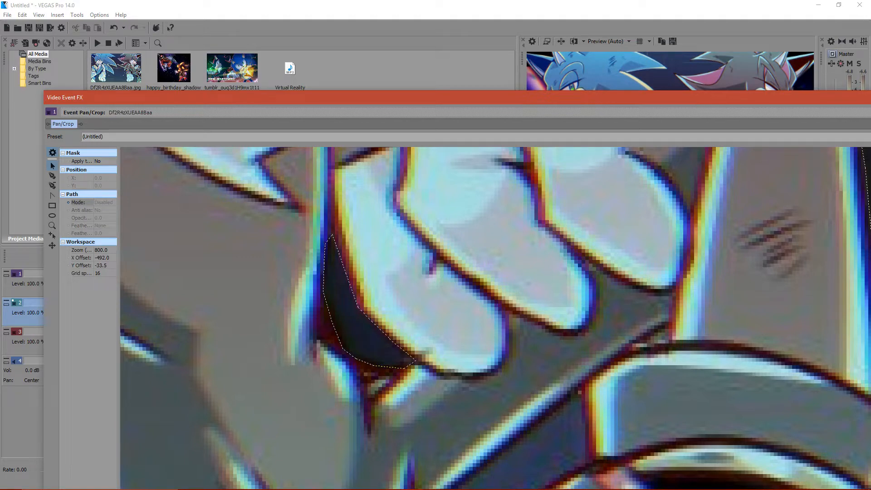
{"action": "left_click", "coordinate": [329, 240]}
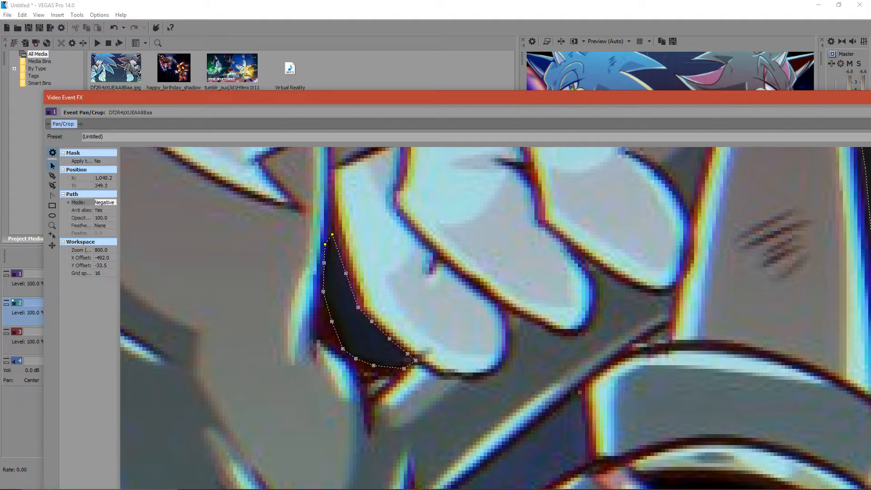
{"action": "key", "text": "Escape"}
{"action": "left_click", "coordinate": [325, 244]}
{"action": "left_click_drag", "start_coordinate": [325, 244], "coordinate": [325, 248]}
{"action": "key", "text": "Escape"}
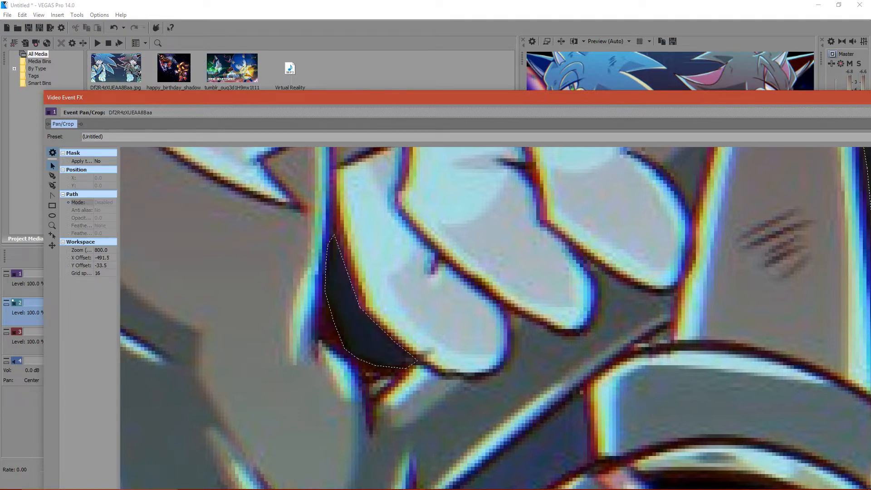
- Start a mask path at the dark hedgehog's rear ankle and trace it under the raised shoe to just beyond the image's right edge
{"action": "left_click_drag", "start_coordinate": [531, 385], "coordinate": [440, 240]}
{"action": "scroll", "coordinate": [439, 240], "scroll_direction": "down", "scroll_amount": 4}
{"action": "left_click_drag", "start_coordinate": [500, 340], "coordinate": [343, 156]}
{"action": "left_click_drag", "start_coordinate": [409, 363], "coordinate": [613, 416]}
{"action": "scroll", "coordinate": [277, 247], "scroll_direction": "up", "scroll_amount": 4}
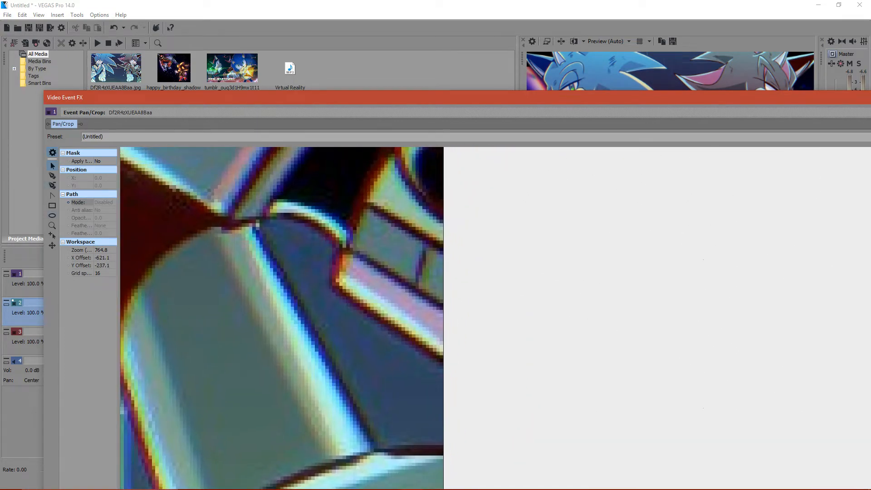
{"action": "left_click", "coordinate": [53, 175]}
{"action": "left_click", "coordinate": [256, 224]}
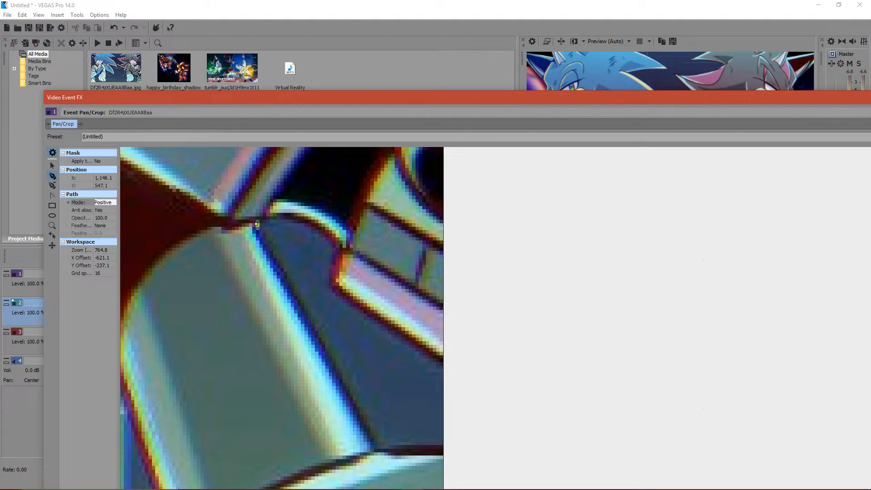
{"action": "left_click", "coordinate": [271, 216]}
{"action": "left_click", "coordinate": [297, 218]}
{"action": "left_click", "coordinate": [331, 237]}
{"action": "left_click", "coordinate": [331, 275]}
{"action": "left_click", "coordinate": [330, 285]}
{"action": "left_click", "coordinate": [360, 309]}
{"action": "left_click", "coordinate": [409, 338]}
{"action": "key", "text": "ctrl+z"}
{"action": "left_click", "coordinate": [407, 343]}
{"action": "left_click", "coordinate": [447, 447]}
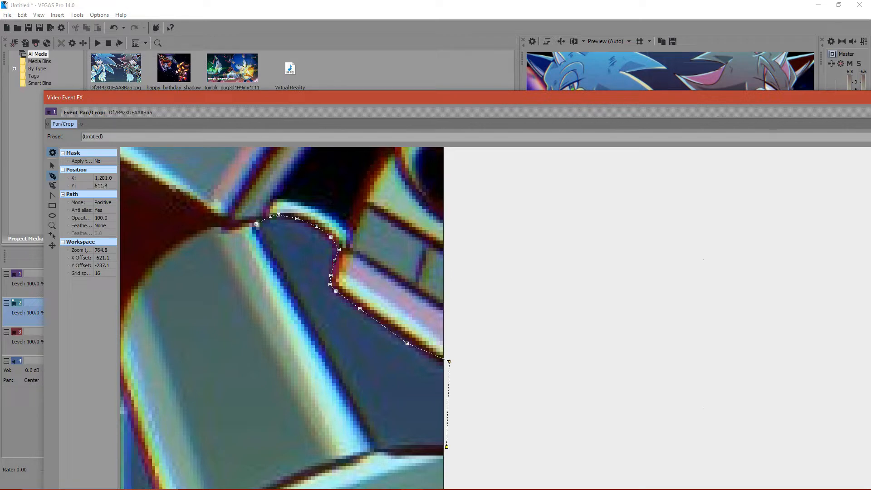
- Continue the path along the lower cuff and up the leg to its start, then set its mode to Negative and deselect it
{"action": "left_click", "coordinate": [426, 448]}
{"action": "left_click", "coordinate": [292, 294]}
{"action": "left_click", "coordinate": [271, 260]}
{"action": "left_click", "coordinate": [257, 224]}
{"action": "key", "text": "ctrl+z"}
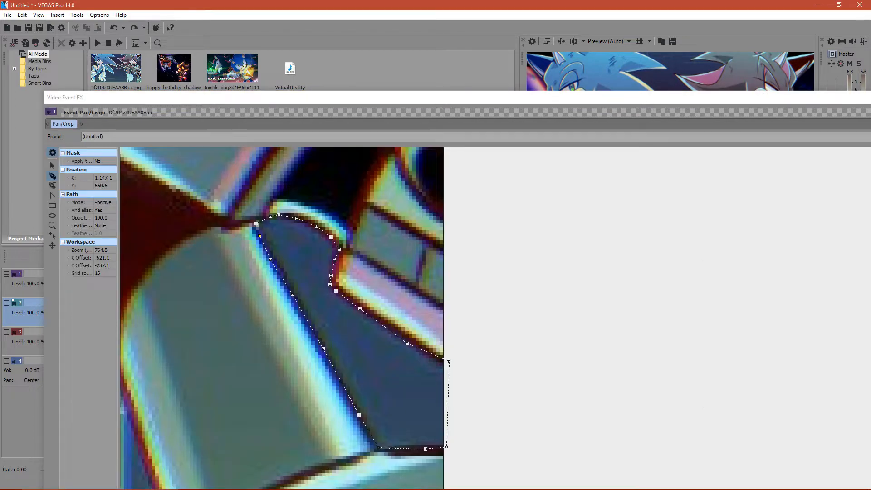
{"action": "left_click", "coordinate": [103, 203]}
{"action": "left_click", "coordinate": [102, 217]}
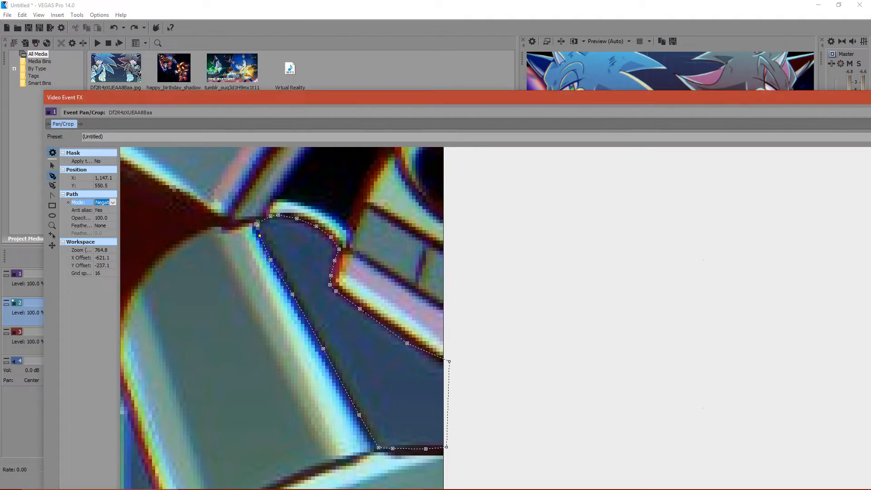
{"action": "key", "text": "ctrl+a"}
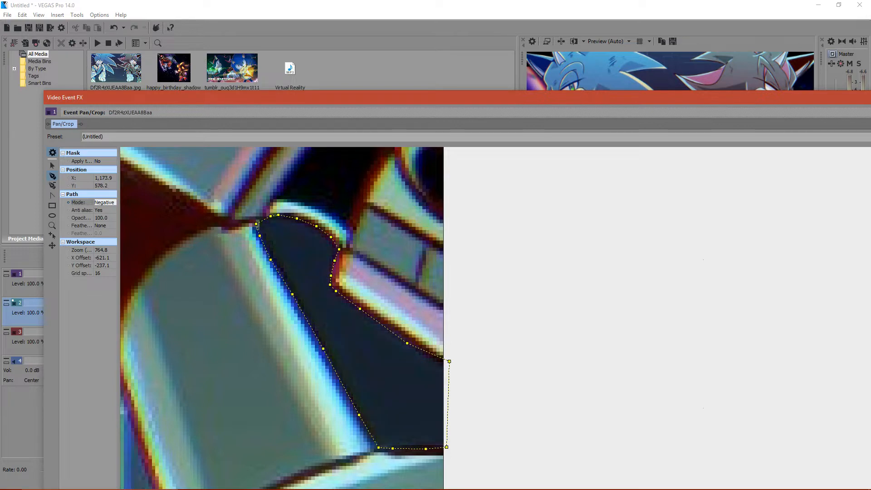
{"action": "left_click", "coordinate": [105, 202]}
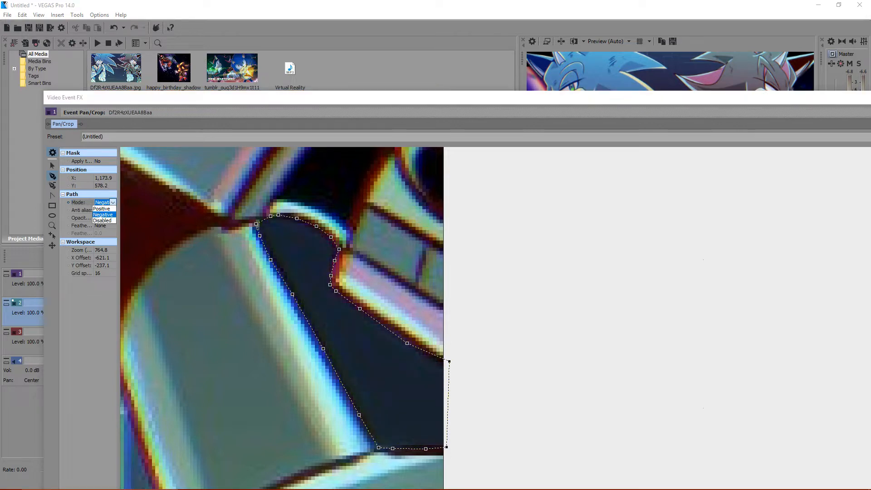
{"action": "left_click", "coordinate": [52, 166]}
{"action": "left_click", "coordinate": [190, 273]}
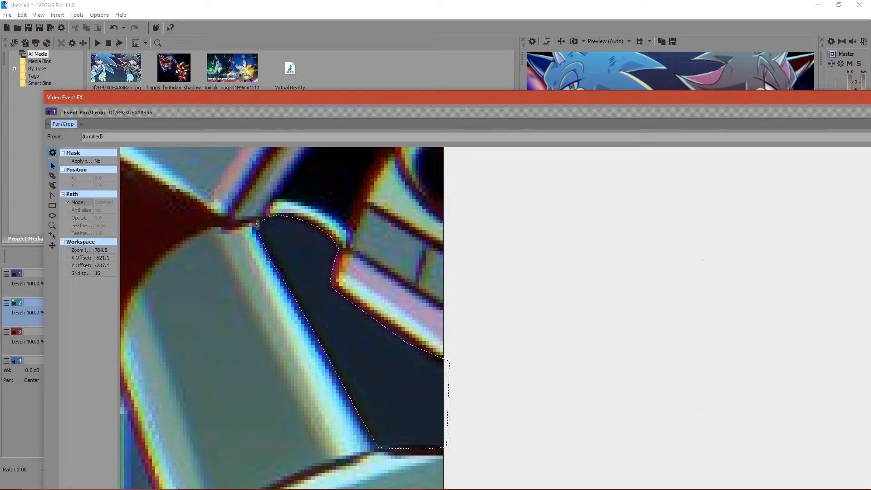
- Nudge the leg-gap path's anchor points beside the raised shoe's corner and at the top of the leg
{"action": "left_click", "coordinate": [336, 254]}
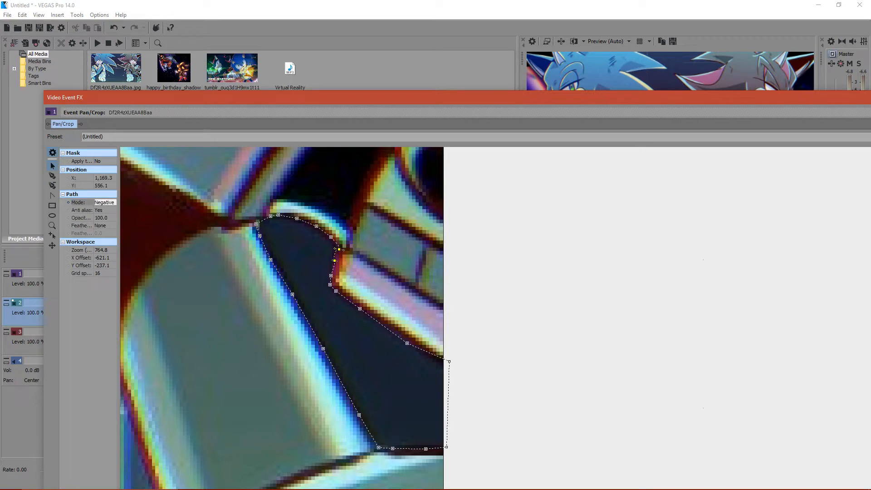
{"action": "key", "text": "ctrl+z"}
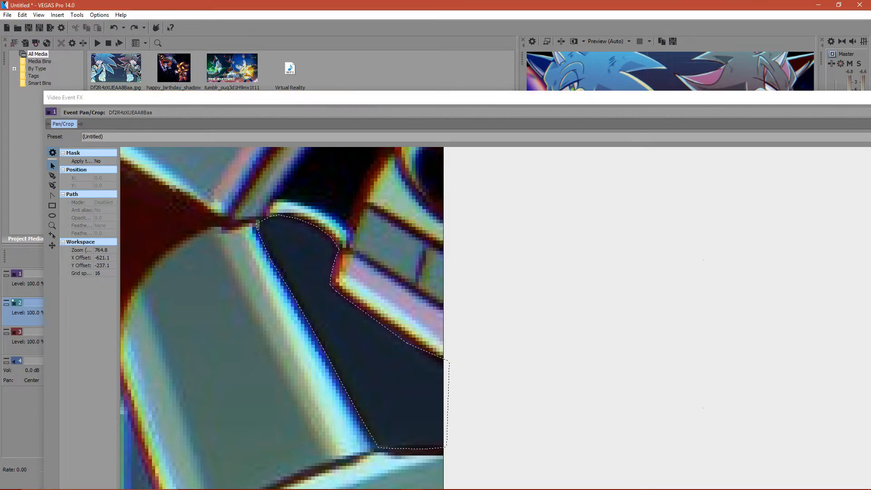
{"action": "left_click_drag", "start_coordinate": [339, 249], "coordinate": [336, 249]}
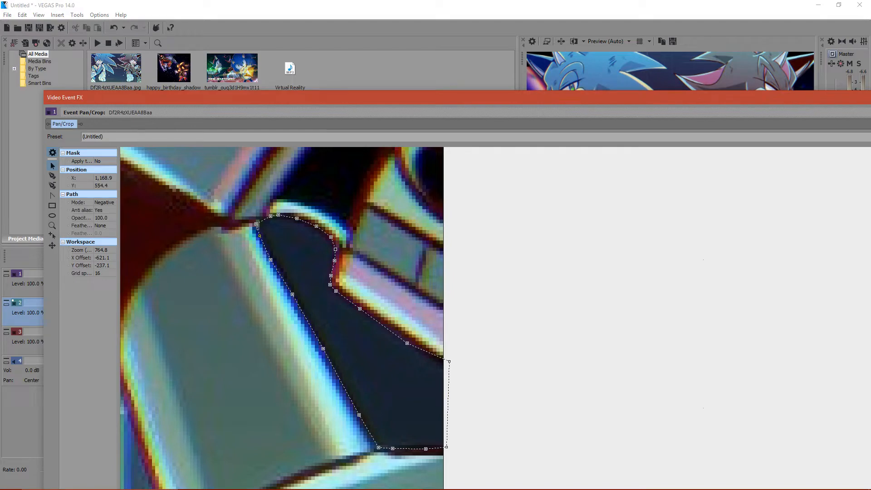
{"action": "left_click_drag", "start_coordinate": [256, 223], "coordinate": [257, 224]}
- Look at the new live chat messages in the YouTube Live Dashboard and return to the VEGAS Pro mask
{"action": "scroll", "coordinate": [516, 338], "scroll_direction": "down", "scroll_amount": 5}
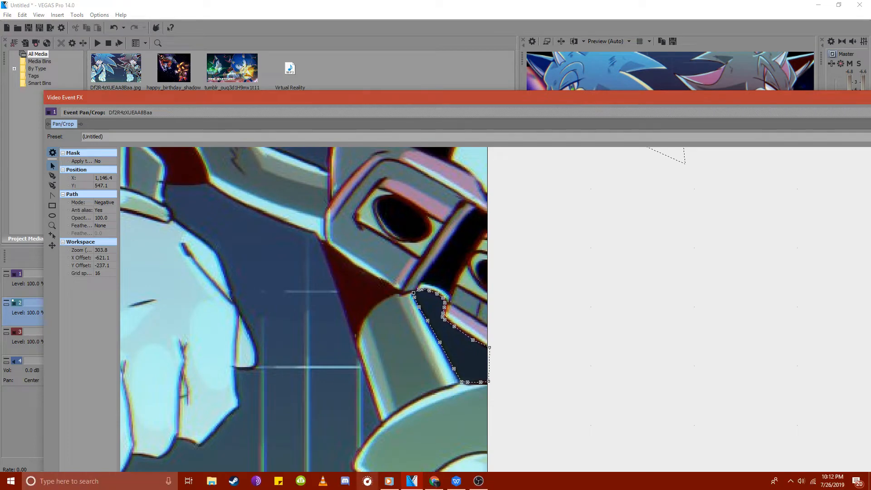
{"action": "left_click", "coordinate": [435, 481]}
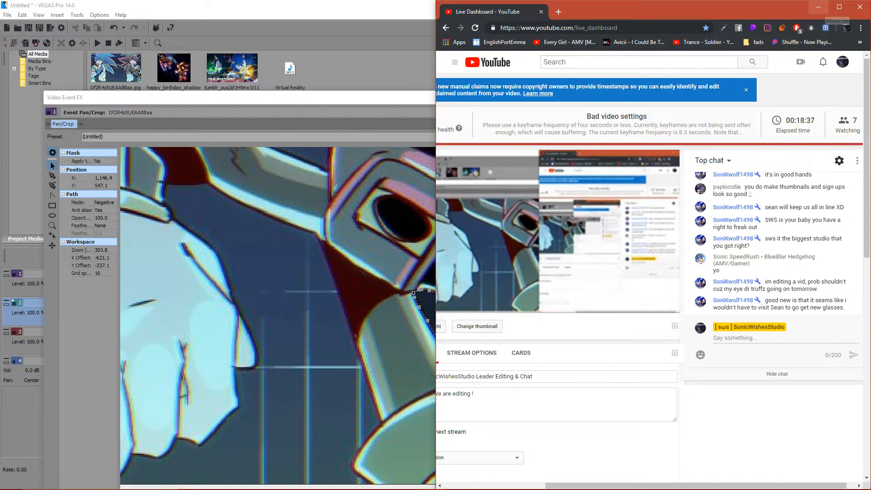
{"action": "left_click", "coordinate": [818, 7]}
- Trace a mask path around the upper edge of the gap between the dark hedgehog's arm and torso, down the torso to the red area
{"action": "left_click_drag", "start_coordinate": [345, 236], "coordinate": [530, 420]}
{"action": "left_click_drag", "start_coordinate": [424, 296], "coordinate": [646, 329]}
{"action": "scroll", "coordinate": [518, 338], "scroll_direction": "up", "scroll_amount": 4}
{"action": "scroll", "coordinate": [647, 329], "scroll_direction": "up", "scroll_amount": 1}
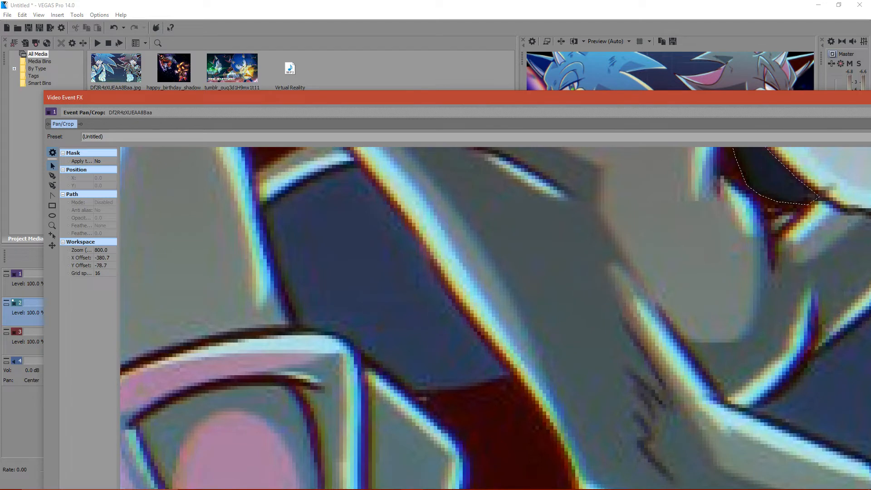
{"action": "left_click", "coordinate": [52, 176]}
{"action": "left_click", "coordinate": [260, 212]}
{"action": "left_click", "coordinate": [286, 193]}
{"action": "left_click", "coordinate": [315, 177]}
{"action": "left_click", "coordinate": [333, 168]}
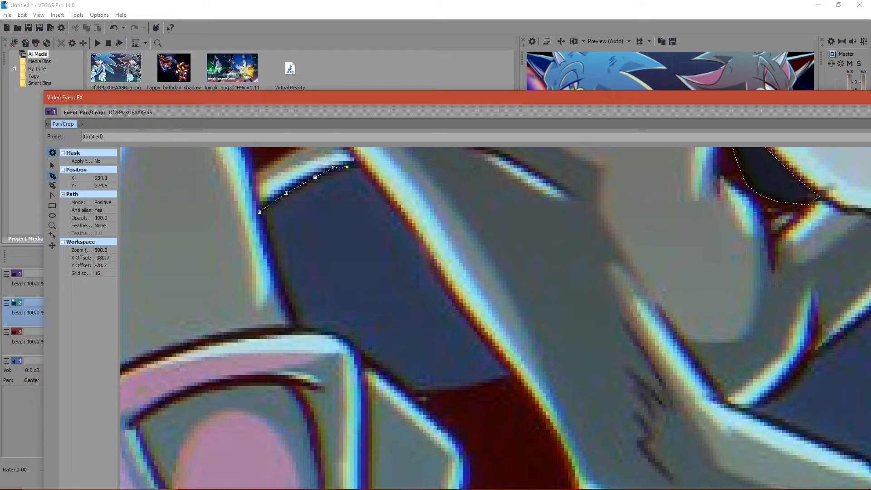
{"action": "left_click", "coordinate": [400, 220]}
{"action": "left_click", "coordinate": [438, 281]}
{"action": "left_click", "coordinate": [461, 312]}
{"action": "left_click", "coordinate": [495, 347]}
{"action": "key", "text": "ctrl+z"}
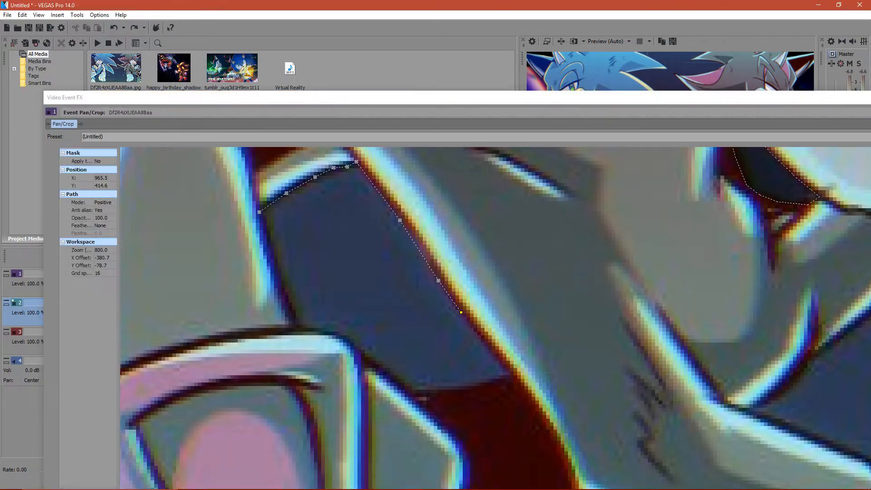
{"action": "left_click", "coordinate": [500, 359]}
{"action": "left_click", "coordinate": [510, 378]}
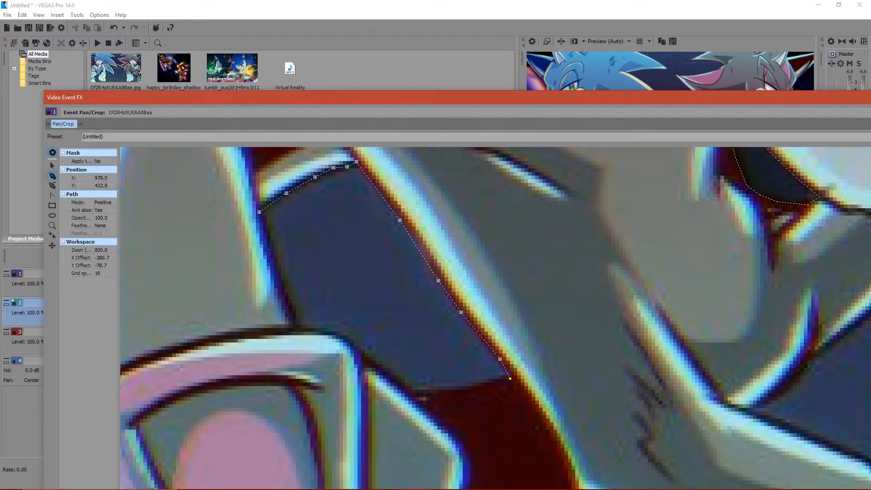
- Continue the path along the red area, wristband and arm back to its start, then set its mode to Negative and deselect it
{"action": "left_click", "coordinate": [426, 399]}
{"action": "left_click", "coordinate": [388, 371]}
{"action": "left_click", "coordinate": [363, 357]}
{"action": "left_click", "coordinate": [350, 340]}
{"action": "left_click", "coordinate": [335, 334]}
{"action": "left_click", "coordinate": [313, 330]}
{"action": "left_click", "coordinate": [300, 327]}
{"action": "left_click", "coordinate": [274, 265]}
{"action": "left_click", "coordinate": [260, 211]}
{"action": "left_click", "coordinate": [105, 202]}
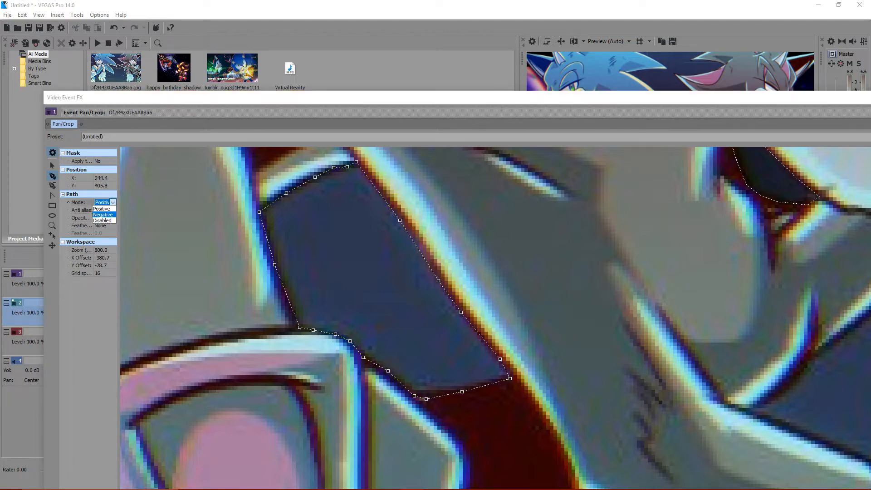
{"action": "left_click", "coordinate": [104, 214]}
{"action": "left_click", "coordinate": [52, 165]}
{"action": "left_click", "coordinate": [191, 263]}
{"action": "scroll", "coordinate": [494, 318], "scroll_direction": "down", "scroll_amount": 4}
{"action": "scroll", "coordinate": [495, 318], "scroll_direction": "down", "scroll_amount": 9}
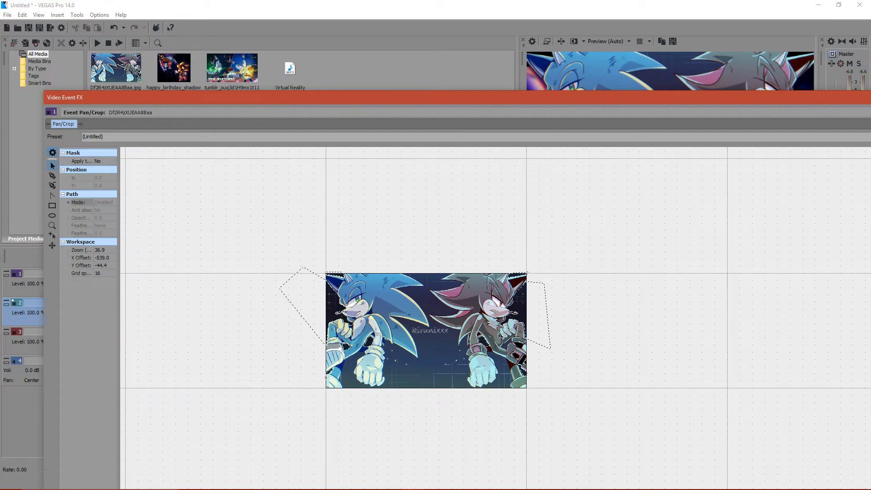
- Trace a new mask path along the upper edge of the gap between the dark hedgehog's legs and raised shoe
{"action": "scroll", "coordinate": [539, 388], "scroll_direction": "up", "scroll_amount": 4}
{"action": "left_click_drag", "start_coordinate": [539, 381], "coordinate": [624, 484]}
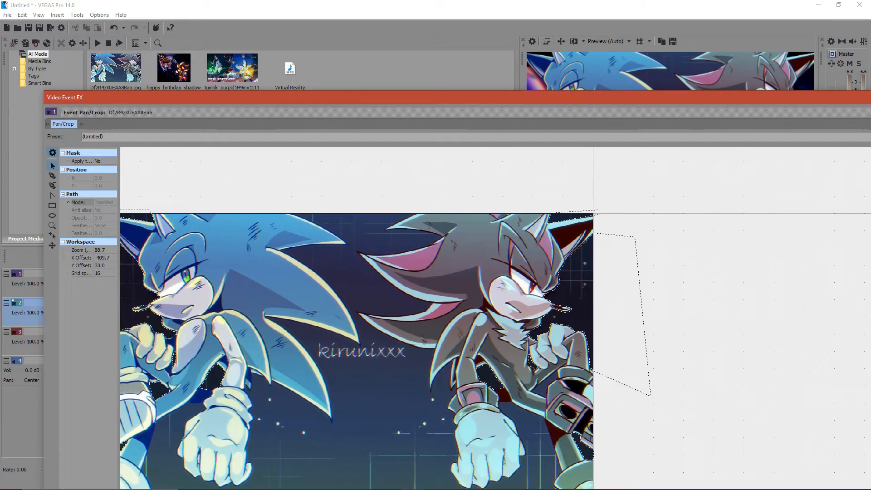
{"action": "scroll", "coordinate": [649, 425], "scroll_direction": "up", "scroll_amount": 4}
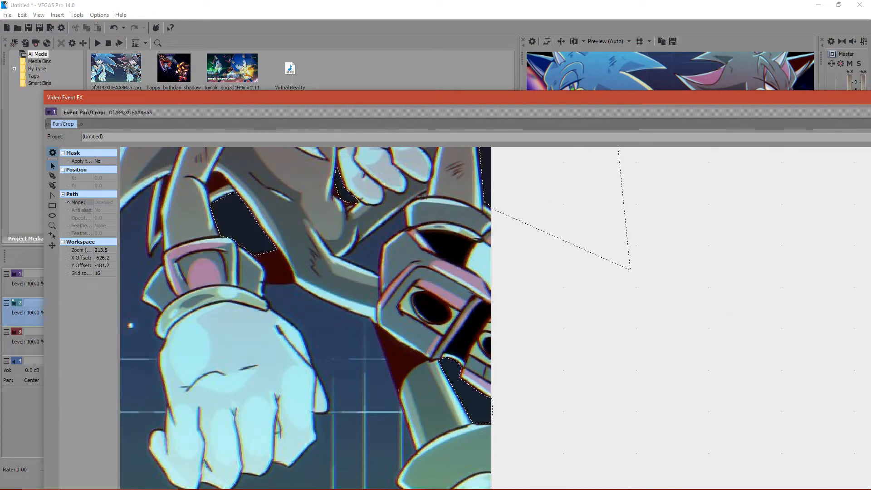
{"action": "scroll", "coordinate": [449, 454], "scroll_direction": "up", "scroll_amount": 4}
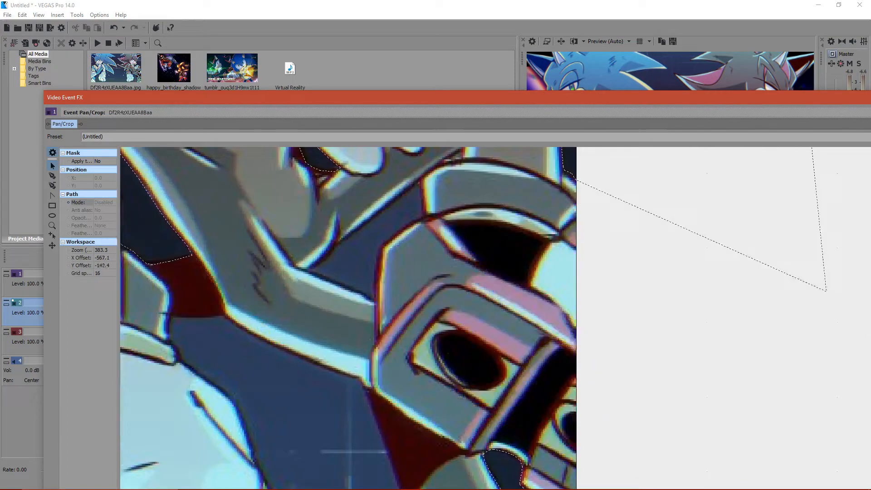
{"action": "scroll", "coordinate": [454, 318], "scroll_direction": "up", "scroll_amount": 4}
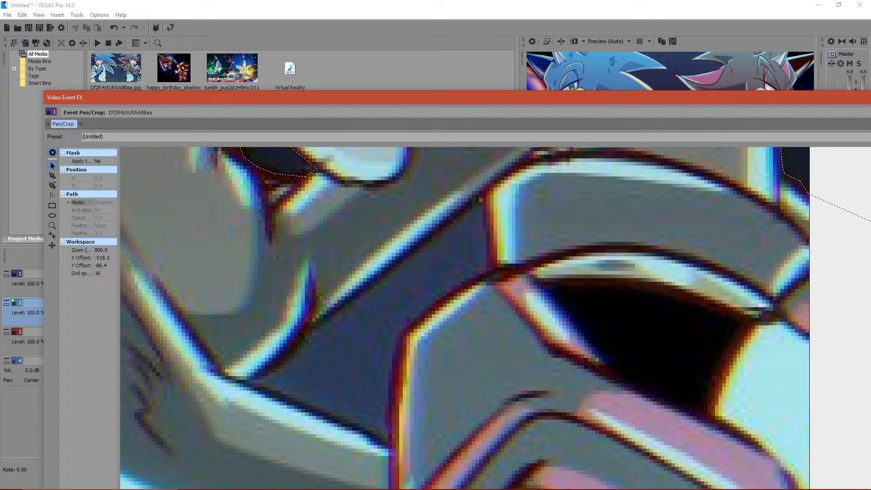
{"action": "left_click", "coordinate": [52, 176]}
{"action": "left_click", "coordinate": [243, 381]}
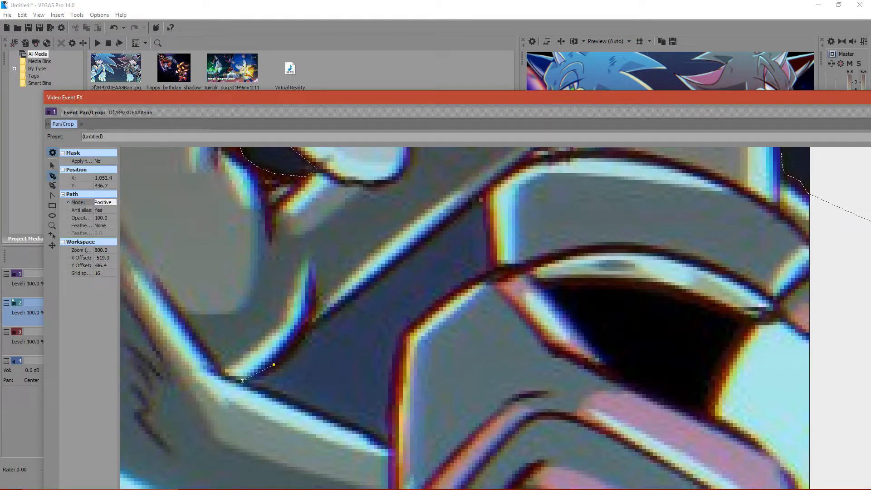
{"action": "left_click", "coordinate": [353, 297]}
{"action": "left_click", "coordinate": [441, 225]}
{"action": "left_click", "coordinate": [475, 198]}
- Continue the path down the raised shoe and back along the lower leg to its start, setting its mode to Negative
{"action": "left_click", "coordinate": [489, 235]}
{"action": "left_click", "coordinate": [488, 273]}
{"action": "left_click", "coordinate": [416, 322]}
{"action": "left_click", "coordinate": [399, 338]}
{"action": "left_click", "coordinate": [392, 371]}
{"action": "left_click", "coordinate": [391, 442]}
{"action": "left_click", "coordinate": [389, 446]}
{"action": "left_click", "coordinate": [296, 402]}
{"action": "left_click", "coordinate": [257, 391]}
{"action": "left_click", "coordinate": [106, 202]}
{"action": "left_click", "coordinate": [103, 214]}
- Read the new live chat messages in the YouTube Live Dashboard and return to the VEGAS Pro mask
{"action": "mouse_move", "coordinate": [314, 489]}
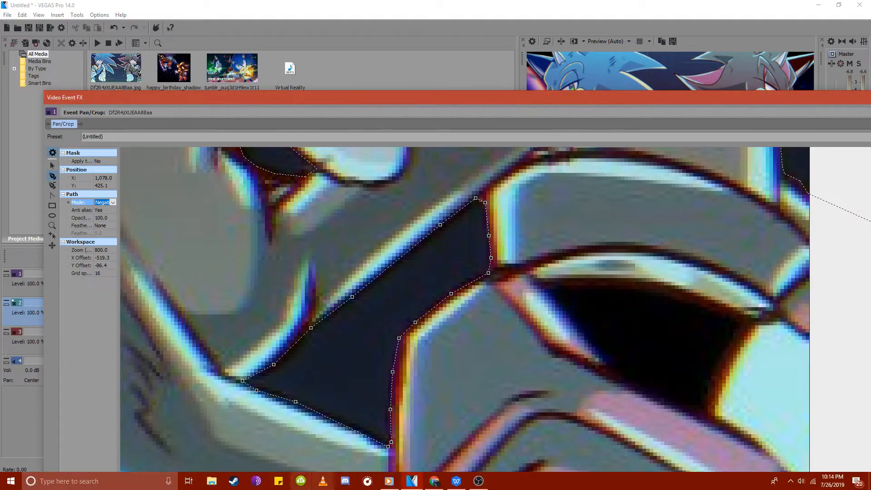
{"action": "left_click", "coordinate": [435, 481]}
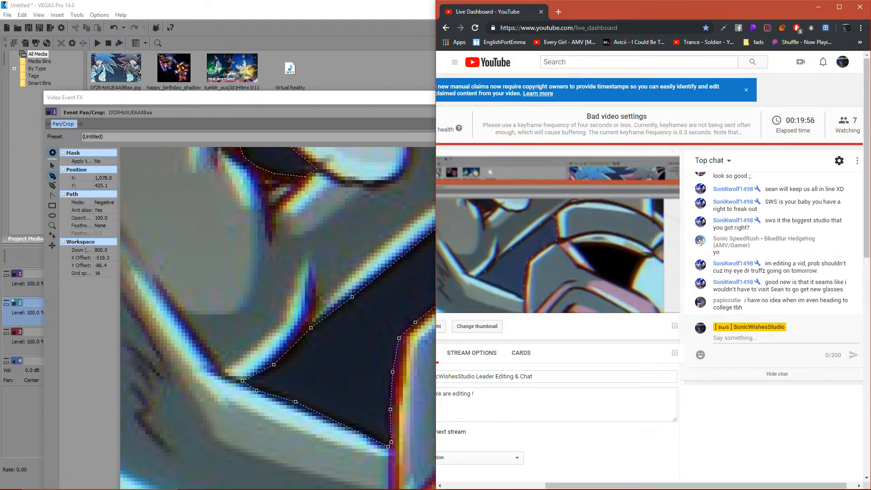
{"action": "left_click", "coordinate": [52, 166]}
- Nudge the anchor point at the narrow inner corner of the leg-gap path, then deselect the path
{"action": "key", "text": "Escape"}
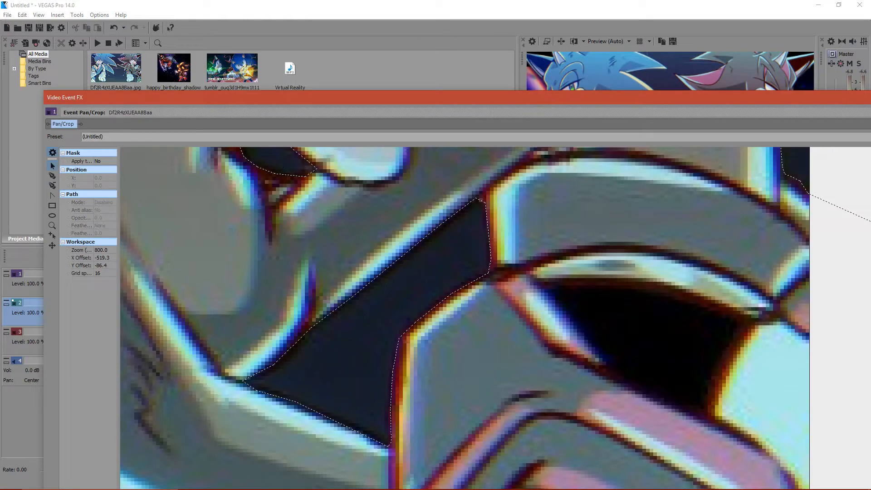
{"action": "left_click", "coordinate": [248, 381]}
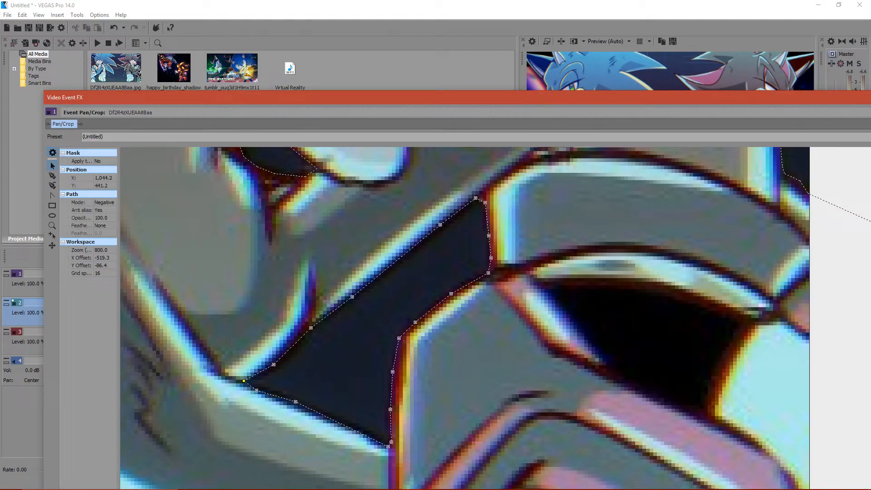
{"action": "key", "text": "Escape"}
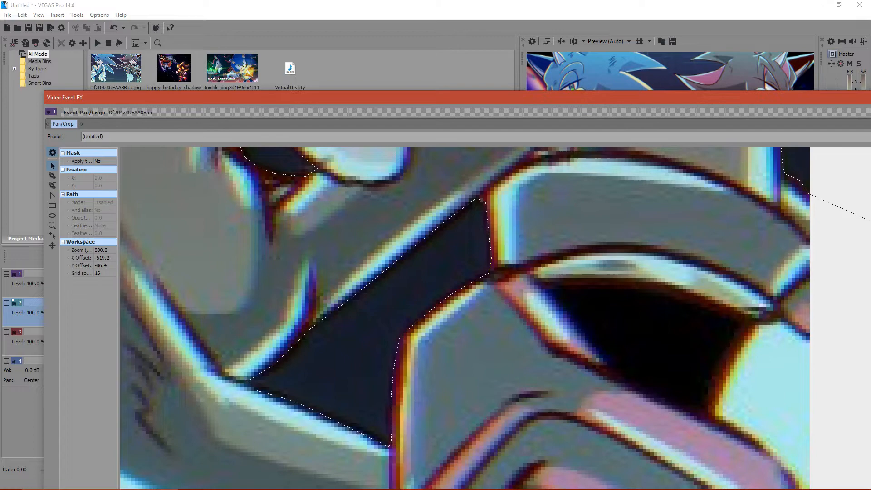
- Look over the mask paths around both hedgehogs and check the live chat in the YouTube Live Dashboard
{"action": "scroll", "coordinate": [496, 318], "scroll_direction": "down", "scroll_amount": 8}
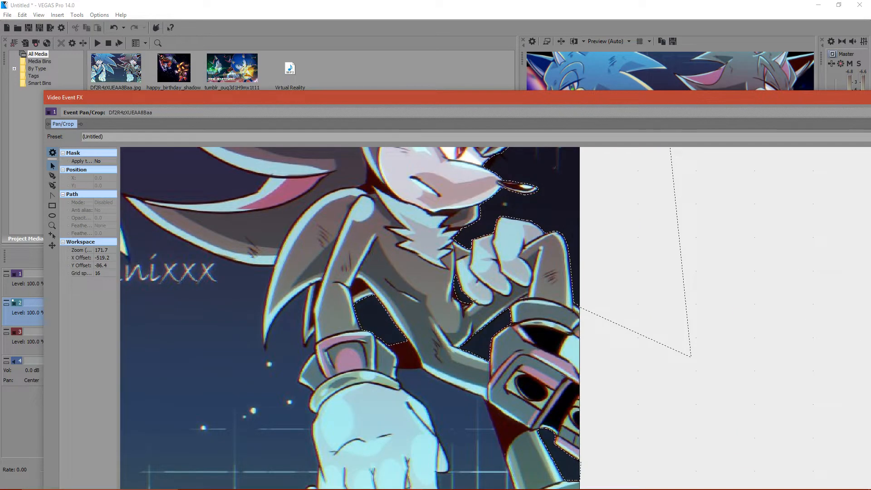
{"action": "left_click_drag", "start_coordinate": [454, 267], "coordinate": [582, 474]}
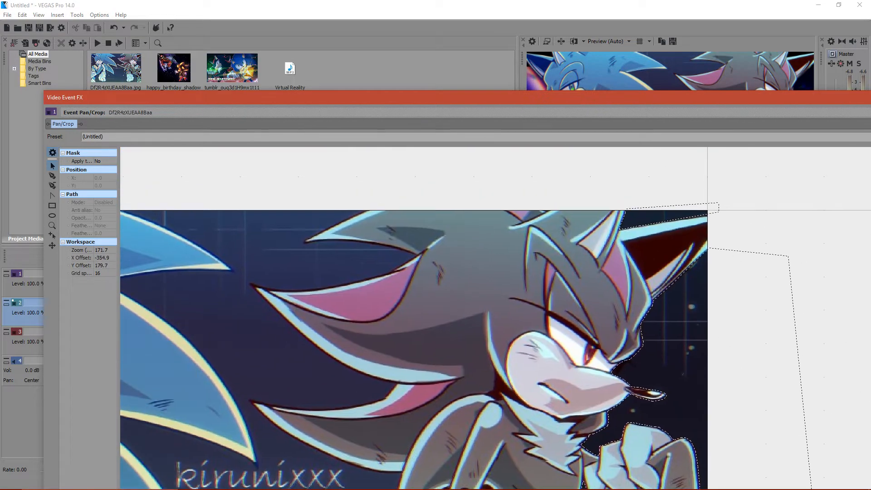
{"action": "left_click_drag", "start_coordinate": [544, 408], "coordinate": [627, 196]}
{"action": "left_click_drag", "start_coordinate": [252, 458], "coordinate": [520, 477]}
{"action": "scroll", "coordinate": [540, 304], "scroll_direction": "down", "scroll_amount": 6}
{"action": "scroll", "coordinate": [540, 304], "scroll_direction": "up", "scroll_amount": 6}
{"action": "left_click_drag", "start_coordinate": [708, 180], "coordinate": [558, 406]}
{"action": "scroll", "coordinate": [558, 406], "scroll_direction": "up", "scroll_amount": 5}
{"action": "scroll", "coordinate": [558, 406], "scroll_direction": "down", "scroll_amount": 8}
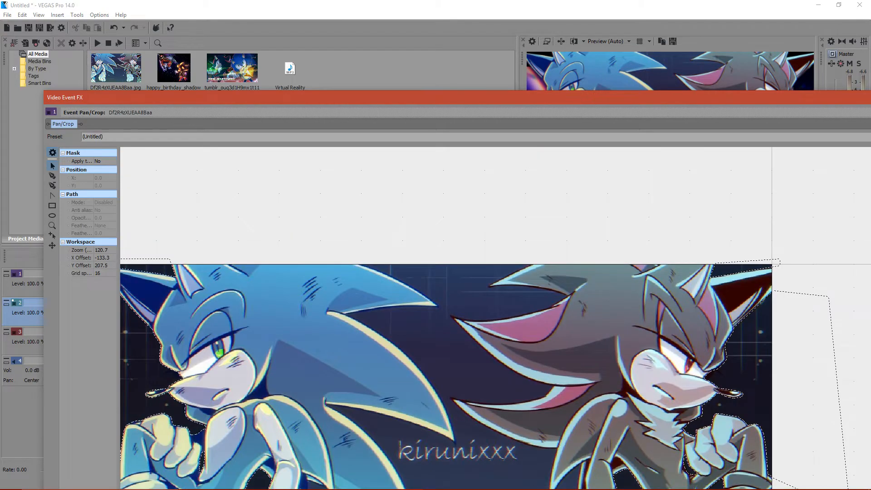
{"action": "left_click", "coordinate": [434, 481]}
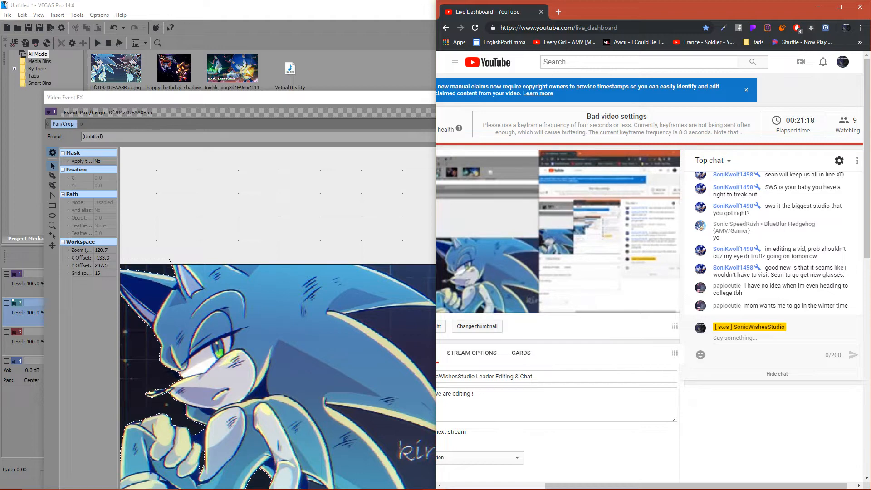
{"action": "key", "text": "alt+Tab"}
- Start a new mask path at the image's top border and trace it along the upper edge of the blue hedgehog's top quill
{"action": "left_click_drag", "start_coordinate": [409, 317], "coordinate": [381, 228]}
{"action": "scroll", "coordinate": [495, 319], "scroll_direction": "down", "scroll_amount": 3}
{"action": "left_click_drag", "start_coordinate": [495, 319], "coordinate": [482, 432]}
{"action": "scroll", "coordinate": [627, 200], "scroll_direction": "up", "scroll_amount": 9}
{"action": "left_click_drag", "start_coordinate": [495, 204], "coordinate": [495, 433]}
{"action": "scroll", "coordinate": [496, 318], "scroll_direction": "up", "scroll_amount": 3}
{"action": "left_click_drag", "start_coordinate": [496, 319], "coordinate": [582, 410]}
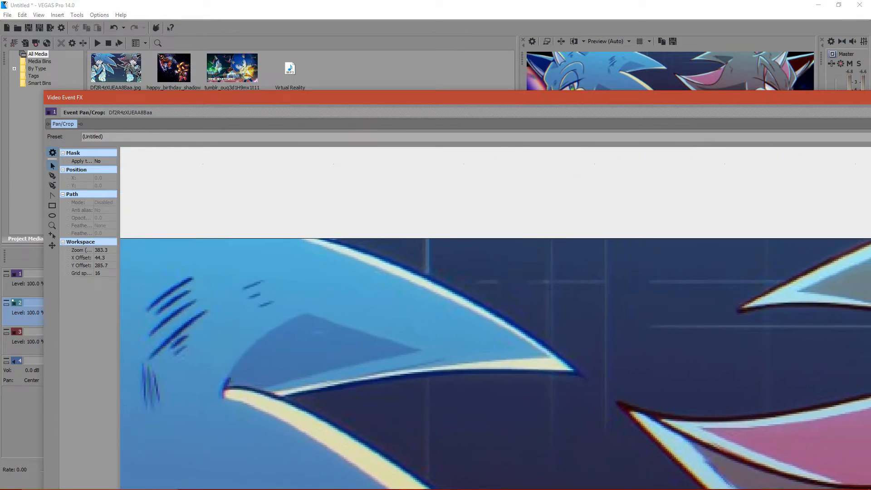
{"action": "scroll", "coordinate": [582, 411], "scroll_direction": "up", "scroll_amount": 3}
{"action": "left_click_drag", "start_coordinate": [79, 97], "coordinate": [46, 28]}
{"action": "left_click_drag", "start_coordinate": [479, 269], "coordinate": [552, 338]}
{"action": "scroll", "coordinate": [500, 307], "scroll_direction": "up", "scroll_amount": 1}
{"action": "left_click", "coordinate": [19, 107]}
{"action": "left_click", "coordinate": [138, 128]}
{"action": "left_click", "coordinate": [188, 143]}
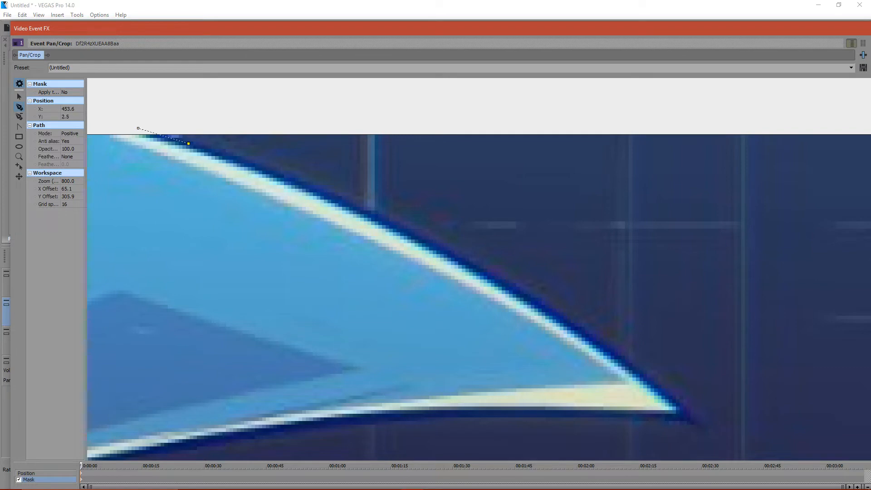
{"action": "left_click", "coordinate": [300, 181]}
{"action": "left_click", "coordinate": [390, 223]}
{"action": "left_click", "coordinate": [517, 289]}
{"action": "left_click", "coordinate": [592, 337]}
{"action": "left_click", "coordinate": [658, 387]}
- Continue the path around the top quill's tip and back along its underside
{"action": "scroll", "coordinate": [688, 410], "scroll_direction": "down", "scroll_amount": 8}
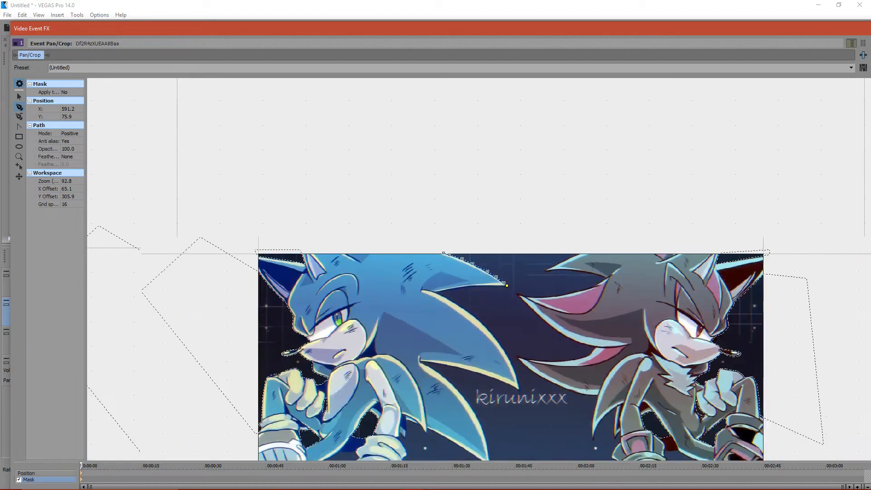
{"action": "scroll", "coordinate": [484, 268], "scroll_direction": "down", "scroll_amount": 2}
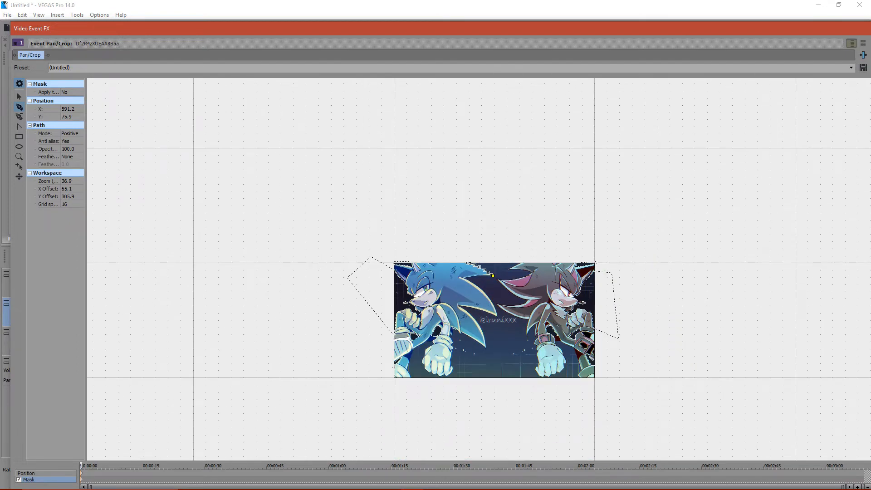
{"action": "scroll", "coordinate": [483, 268], "scroll_direction": "up", "scroll_amount": 10}
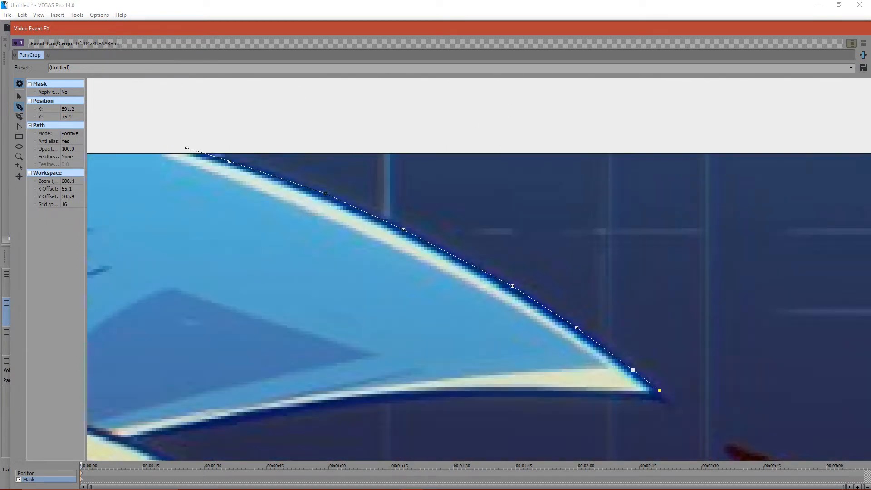
{"action": "scroll", "coordinate": [483, 269], "scroll_direction": "up", "scroll_amount": 1}
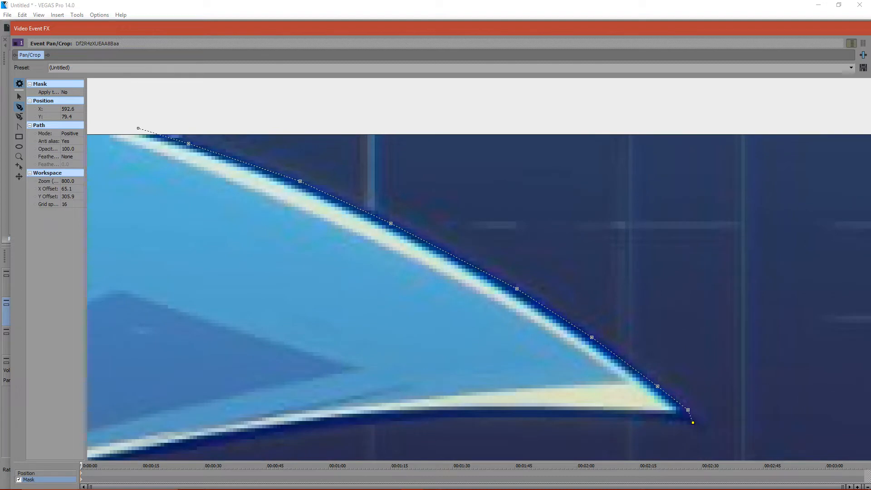
{"action": "left_click", "coordinate": [552, 414]}
{"action": "left_click", "coordinate": [365, 423]}
{"action": "scroll", "coordinate": [479, 269], "scroll_direction": "down", "scroll_amount": 4}
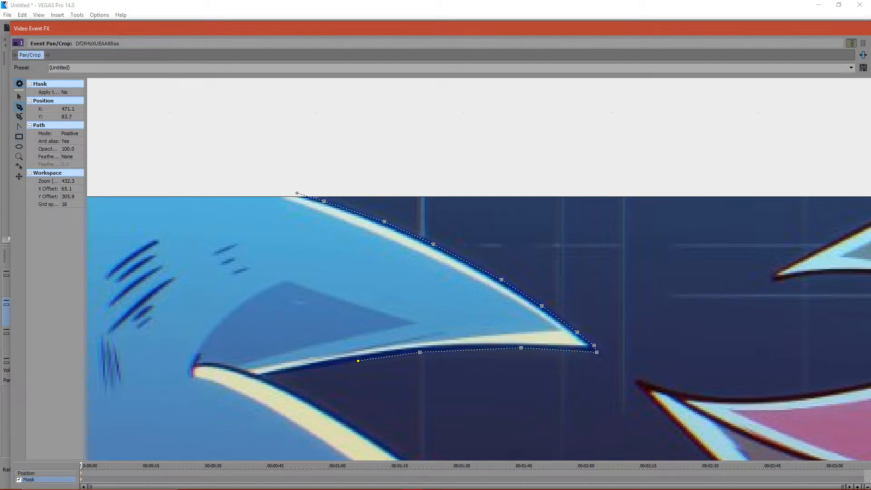
{"action": "left_click", "coordinate": [19, 97]}
{"action": "left_click_drag", "start_coordinate": [363, 386], "coordinate": [338, 202]}
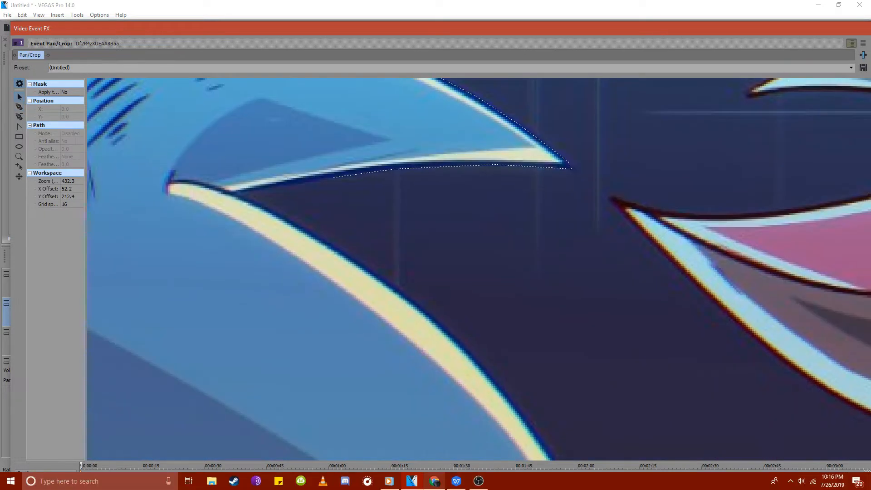
- Check the YouTube Live Dashboard chat for new messages and return to the VEGAS Pro mask
{"action": "left_click", "coordinate": [434, 481]}
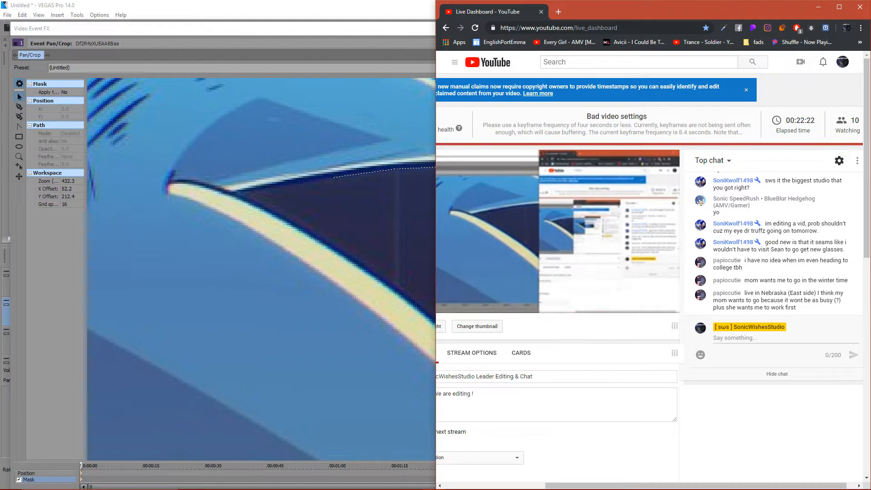
{"action": "key", "text": "alt+Tab"}
- Extend the path into the notch below the top quill and along the upper part of the second quill's outer edge
{"action": "left_click", "coordinate": [19, 107]}
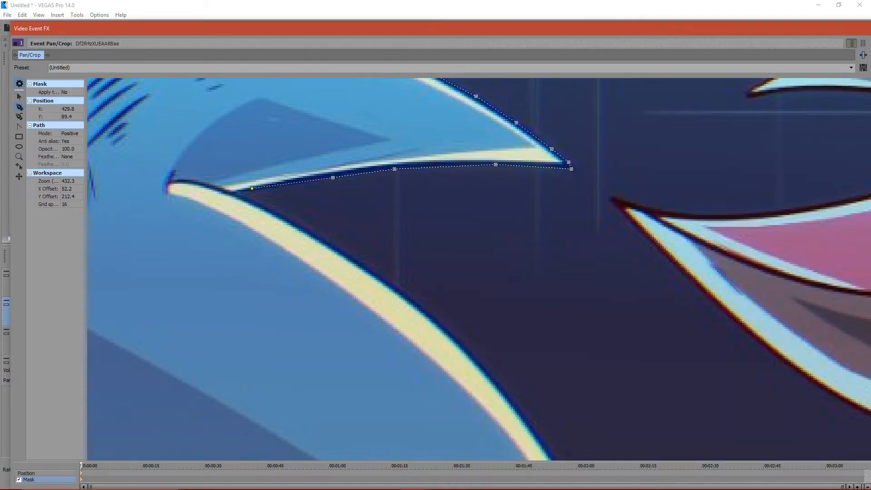
{"action": "scroll", "coordinate": [535, 199], "scroll_direction": "up", "scroll_amount": 2}
{"action": "left_click", "coordinate": [148, 168]}
{"action": "left_click", "coordinate": [195, 187]}
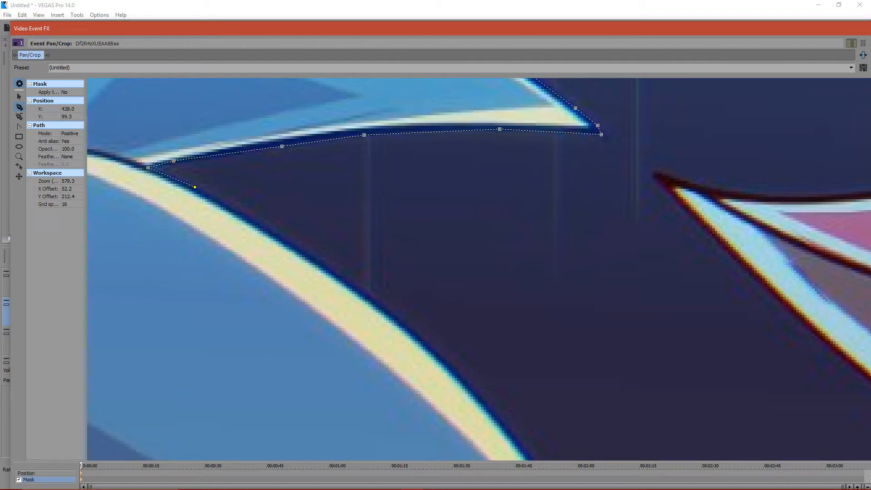
{"action": "left_click", "coordinate": [260, 226]}
{"action": "left_click", "coordinate": [323, 265]}
{"action": "left_click", "coordinate": [362, 294]}
{"action": "left_click", "coordinate": [407, 327]}
{"action": "left_click", "coordinate": [455, 370]}
{"action": "left_click", "coordinate": [493, 411]}
{"action": "left_click", "coordinate": [19, 97]}
{"action": "left_click_drag", "start_coordinate": [522, 358], "coordinate": [290, 157]}
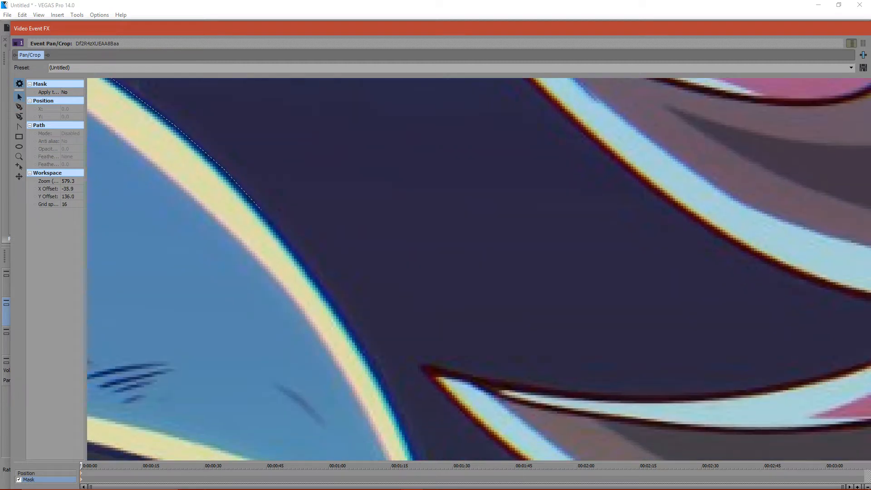
- Check the live chat in the YouTube Live Dashboard, then return to VEGAS Pro and reposition the Video Event FX window
{"action": "left_click_drag", "start_coordinate": [439, 31], "coordinate": [413, 106]}
{"action": "left_click", "coordinate": [435, 481]}
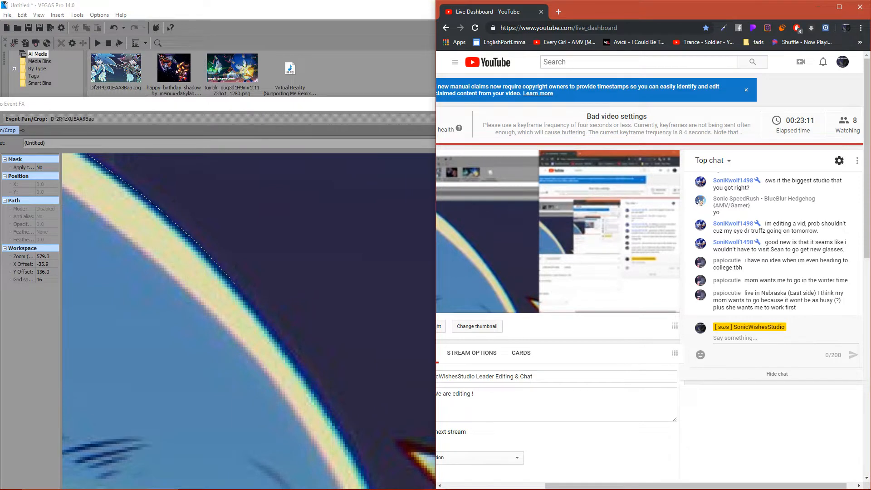
{"action": "key", "text": "alt+Tab"}
{"action": "left_click_drag", "start_coordinate": [65, 104], "coordinate": [106, 46]}
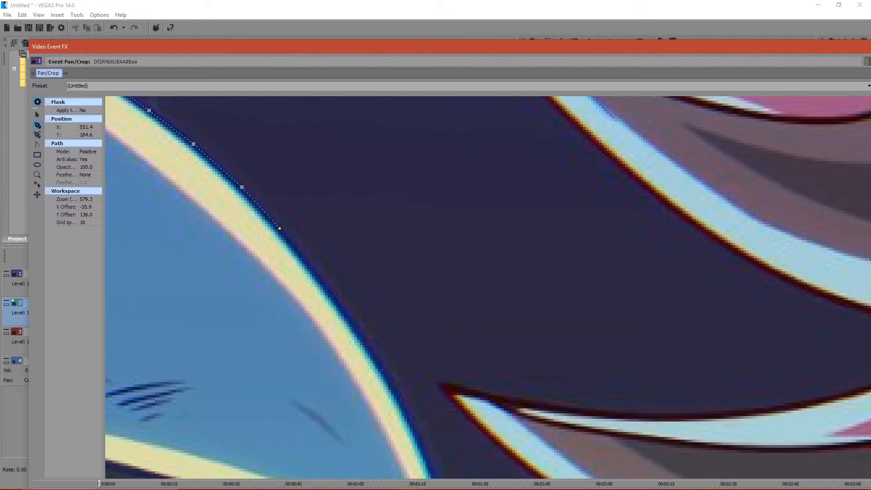
- Extend the path down the middle of the blue hedgehog's second quill along its outer edge
{"action": "left_click", "coordinate": [325, 284]}
{"action": "left_click", "coordinate": [362, 334]}
{"action": "left_click", "coordinate": [394, 383]}
{"action": "left_click", "coordinate": [414, 426]}
- Resume the path from its last anchor point and trace down to the second quill's tip above the kirunixxx signature
{"action": "left_click_drag", "start_coordinate": [414, 426], "coordinate": [294, 191]}
{"action": "left_click", "coordinate": [286, 174]}
{"action": "left_click", "coordinate": [38, 125]}
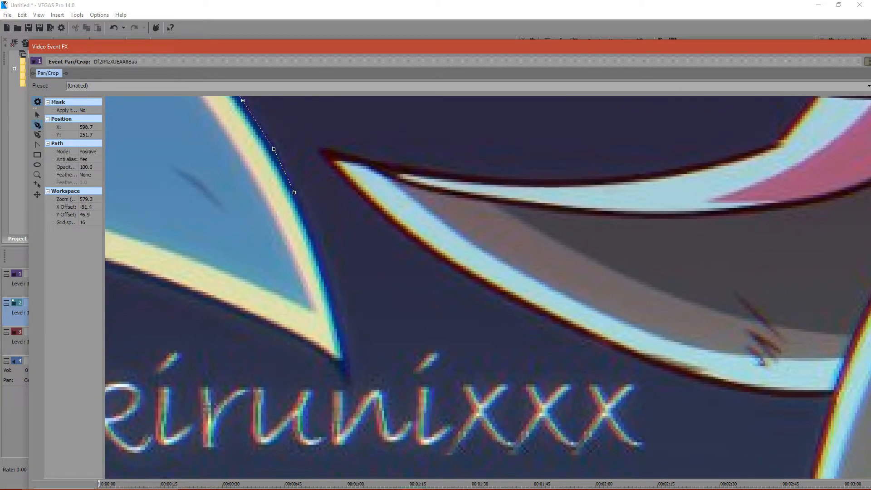
{"action": "left_click", "coordinate": [38, 115]}
{"action": "left_click", "coordinate": [294, 193]}
{"action": "left_click", "coordinate": [38, 125]}
{"action": "left_click", "coordinate": [322, 252]}
{"action": "left_click", "coordinate": [334, 302]}
{"action": "left_click", "coordinate": [346, 345]}
{"action": "left_click", "coordinate": [348, 370]}
{"action": "left_click", "coordinate": [347, 377]}
- Trace the path back along the second quill's underside to the notch where it meets the third quill
{"action": "left_click", "coordinate": [318, 349]}
{"action": "left_click", "coordinate": [159, 282]}
{"action": "left_click", "coordinate": [37, 115]}
{"action": "left_click_drag", "start_coordinate": [205, 290], "coordinate": [578, 321]}
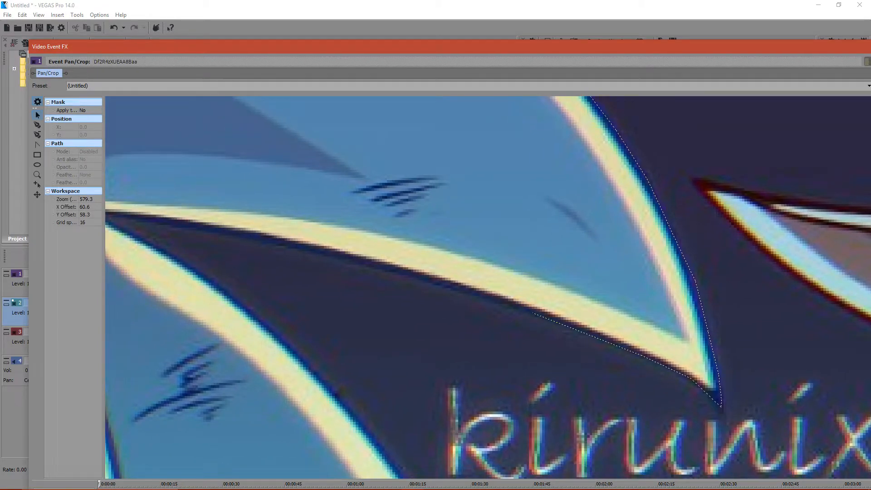
{"action": "left_click", "coordinate": [533, 313]}
{"action": "left_click", "coordinate": [37, 125]}
{"action": "left_click", "coordinate": [297, 245]}
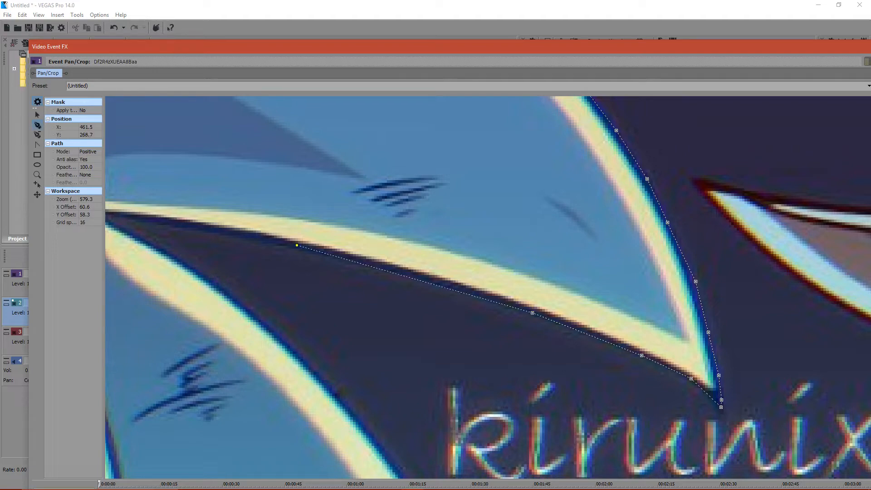
{"action": "left_click", "coordinate": [141, 217]}
{"action": "scroll", "coordinate": [513, 287], "scroll_direction": "down", "scroll_amount": 4}
{"action": "scroll", "coordinate": [514, 287], "scroll_direction": "up", "scroll_amount": 3}
{"action": "scroll", "coordinate": [502, 288], "scroll_direction": "down", "scroll_amount": 7}
{"action": "left_click", "coordinate": [218, 233]}
{"action": "left_click", "coordinate": [37, 115]}
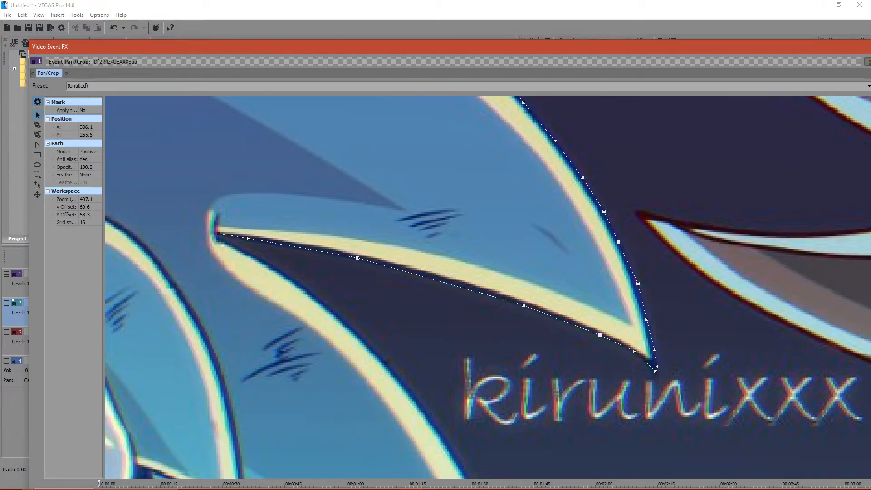
{"action": "left_click_drag", "start_coordinate": [454, 299], "coordinate": [449, 256]}
- Look at the latest messages in the YouTube Live Dashboard chat and return to the VEGAS Pro mask
{"action": "left_click", "coordinate": [435, 483]}
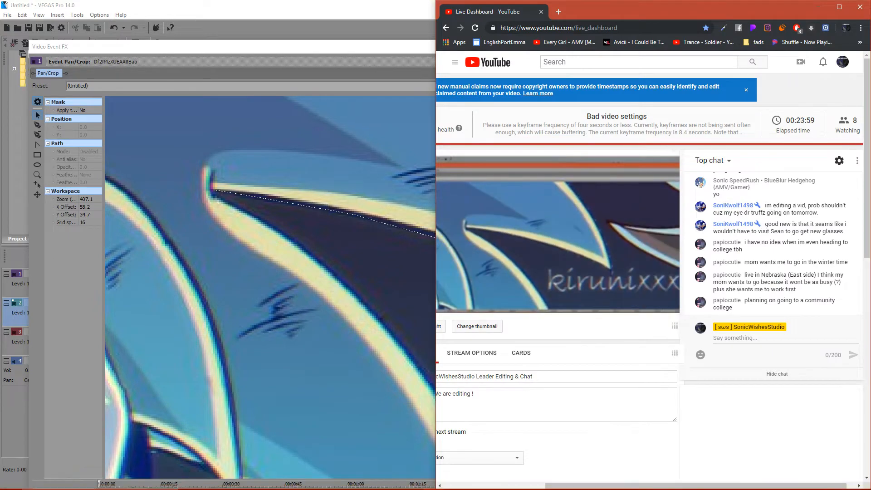
{"action": "left_click", "coordinate": [363, 281]}
- Nudge the path's end anchor point in the notch between the second and third quills
{"action": "scroll", "coordinate": [363, 282], "scroll_direction": "up", "scroll_amount": 5}
{"action": "left_click_drag", "start_coordinate": [363, 281], "coordinate": [622, 291]}
{"action": "left_click", "coordinate": [246, 122]}
{"action": "left_click_drag", "start_coordinate": [246, 122], "coordinate": [255, 126]}
- Extend the path out of the notch and down the upper part of the third quill's outer edge
{"action": "left_click", "coordinate": [37, 125]}
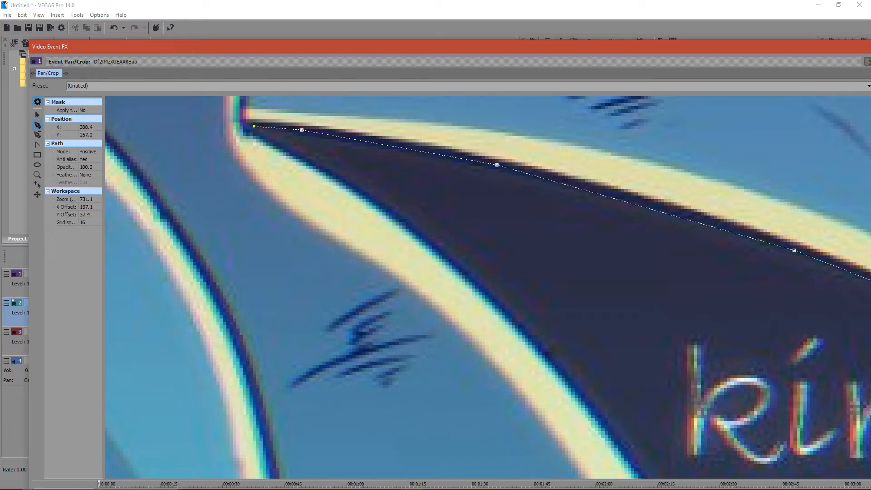
{"action": "left_click", "coordinate": [268, 137]}
{"action": "left_click", "coordinate": [355, 187]}
{"action": "left_click", "coordinate": [393, 210]}
{"action": "left_click", "coordinate": [447, 253]}
{"action": "left_click", "coordinate": [588, 396]}
{"action": "left_click", "coordinate": [627, 446]}
- Resume the path from its last anchor point along the third quill's outer edge below the kirunixxx signature
{"action": "left_click", "coordinate": [38, 115]}
{"action": "left_click_drag", "start_coordinate": [590, 426], "coordinate": [278, 117]}
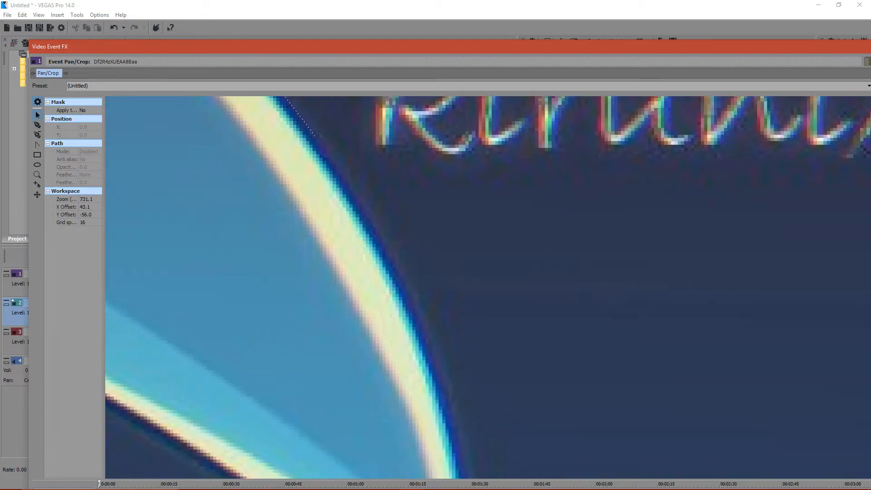
{"action": "left_click", "coordinate": [315, 136]}
{"action": "left_click", "coordinate": [37, 125]}
{"action": "left_click", "coordinate": [360, 201]}
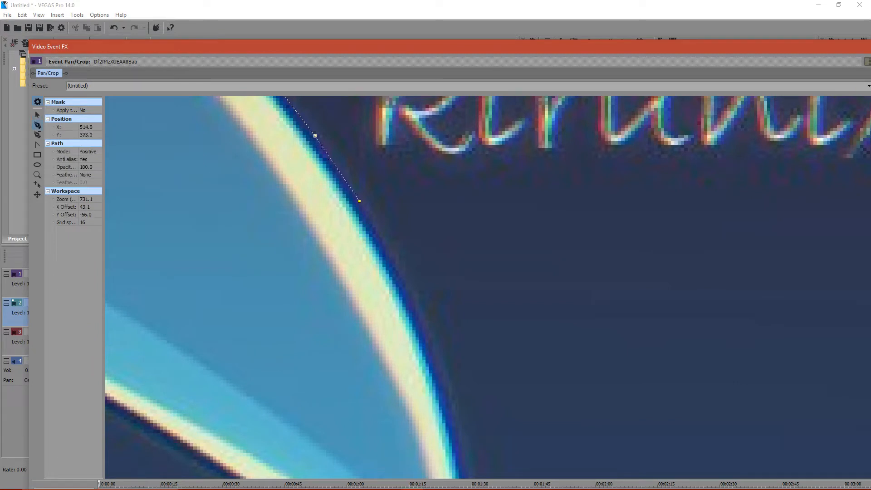
{"action": "left_click", "coordinate": [413, 301]}
{"action": "left_click", "coordinate": [442, 382]}
- Continue the path down the last stretch of the third quill's outer edge to just above its tip
{"action": "left_click", "coordinate": [37, 115]}
{"action": "left_click_drag", "start_coordinate": [522, 363], "coordinate": [391, 164]}
{"action": "left_click", "coordinate": [311, 183]}
{"action": "left_click", "coordinate": [37, 124]}
{"action": "left_click", "coordinate": [325, 231]}
{"action": "left_click", "coordinate": [338, 294]}
{"action": "left_click", "coordinate": [349, 353]}
{"action": "left_click", "coordinate": [357, 408]}
{"action": "left_click", "coordinate": [359, 447]}
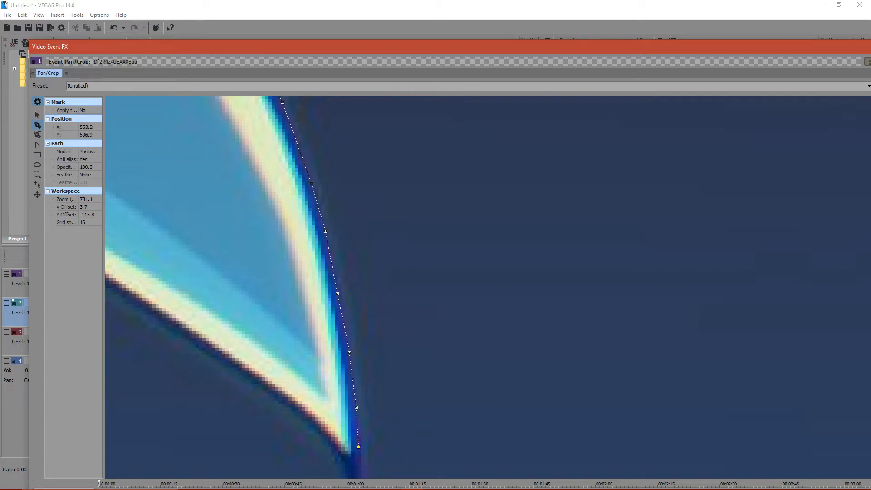
{"action": "left_click", "coordinate": [37, 114]}
{"action": "left_click_drag", "start_coordinate": [299, 422], "coordinate": [291, 292]}
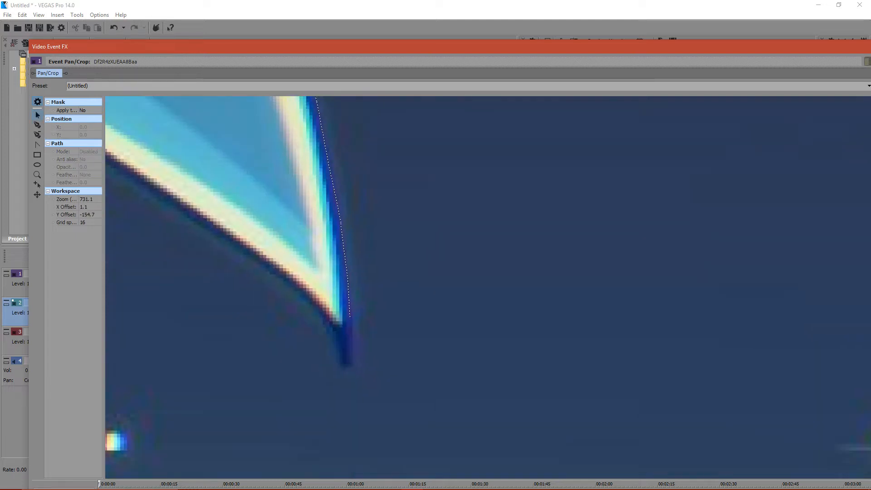
- Switch to the YouTube Live Dashboard and read the new live chat messages
{"action": "left_click", "coordinate": [434, 481]}
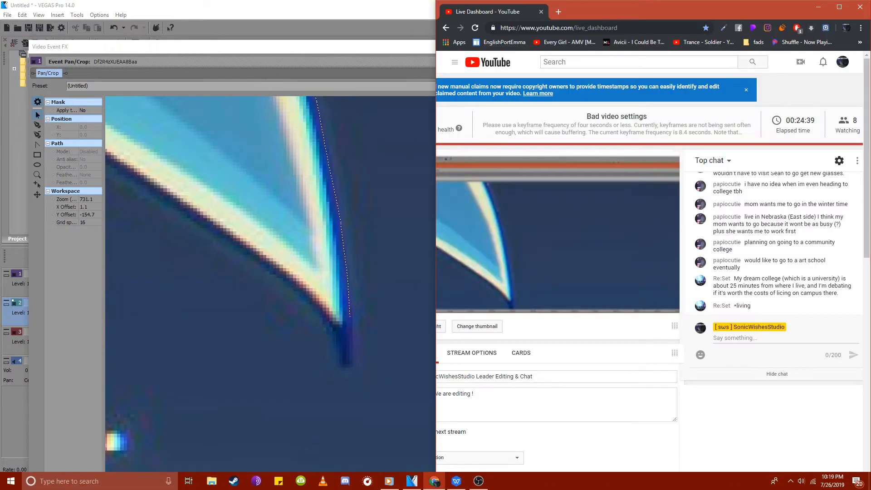
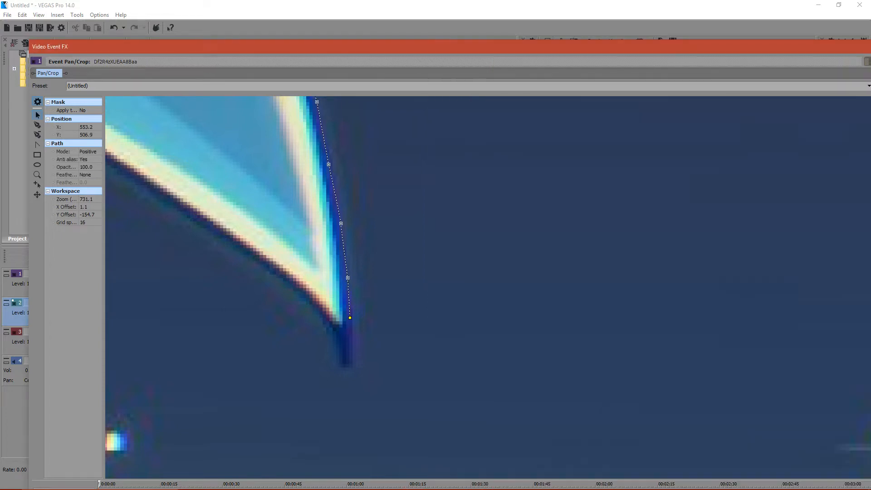
- Trace the path with the anchor creation tool around the third quill's tip and back up its lower edge
{"action": "left_click", "coordinate": [37, 124]}
{"action": "left_click", "coordinate": [349, 347]}
{"action": "left_click", "coordinate": [302, 294]}
{"action": "key", "text": "ctrl+z"}
{"action": "left_click", "coordinate": [311, 302]}
{"action": "left_click", "coordinate": [207, 227]}
{"action": "left_click", "coordinate": [126, 173]}
- Nudge the anchors on the third quill's lower edge closer to its dark outline, including the path's last anchor
{"action": "left_click", "coordinate": [37, 115]}
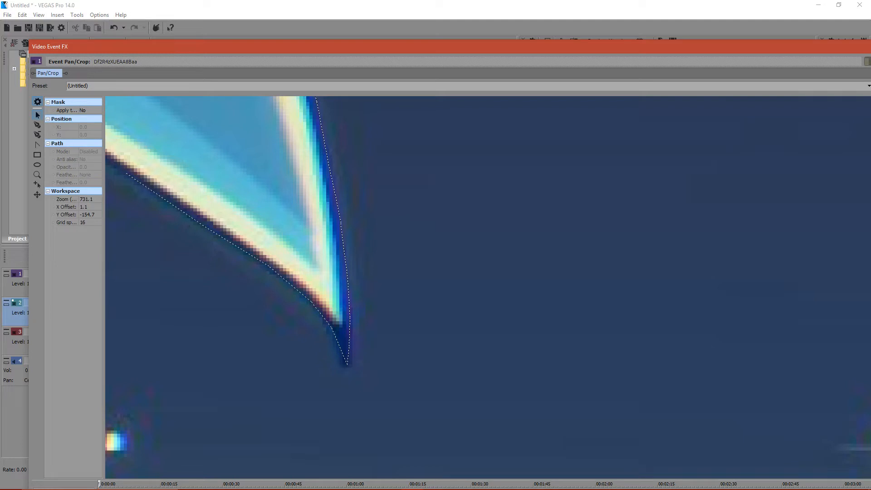
{"action": "left_click", "coordinate": [255, 258]}
{"action": "left_click", "coordinate": [255, 268]}
{"action": "left_click_drag", "start_coordinate": [167, 200], "coordinate": [169, 198]}
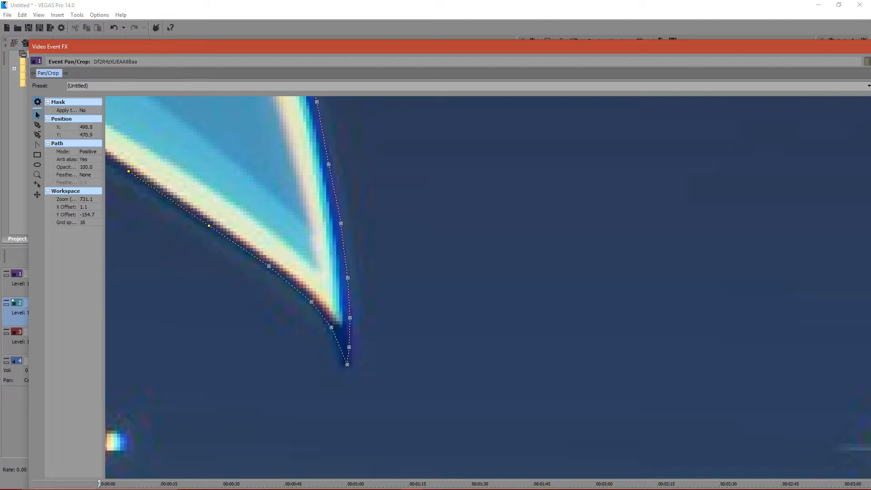
{"action": "left_click_drag", "start_coordinate": [195, 259], "coordinate": [359, 350]}
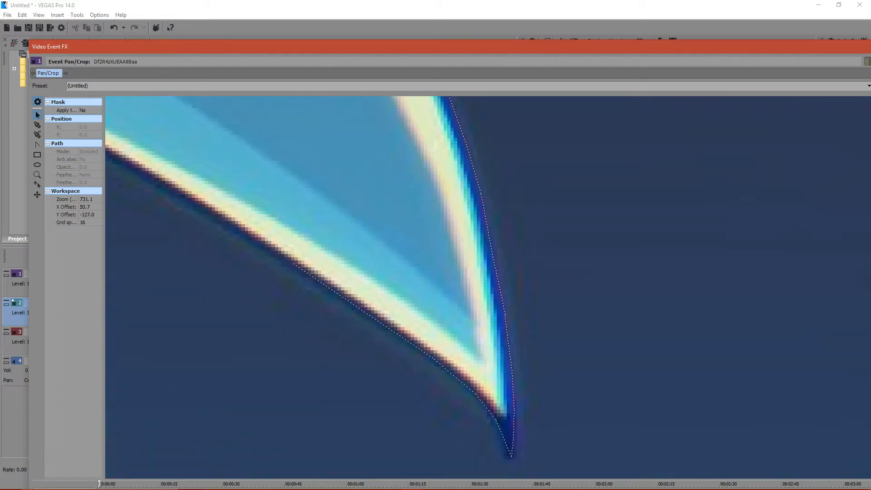
{"action": "left_click_drag", "start_coordinate": [293, 263], "coordinate": [290, 264]}
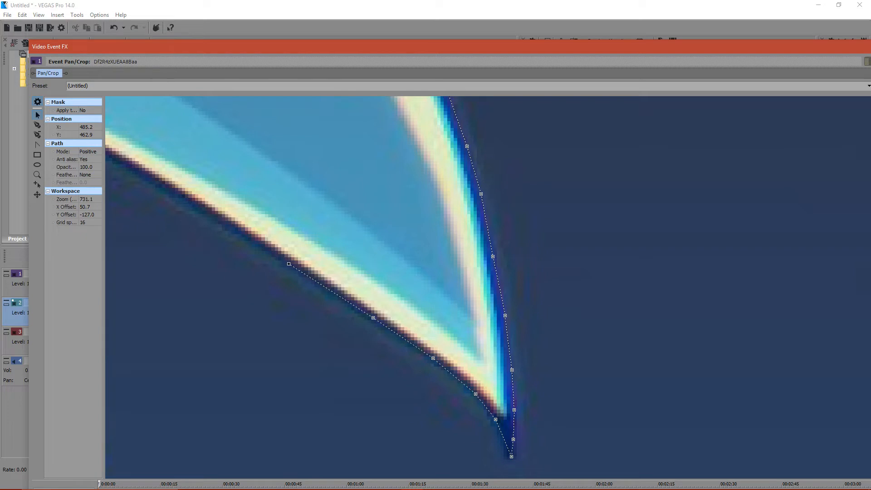
- Switch to the YouTube Live Dashboard to read the new chat messages and return to VEGAS Pro
{"action": "mouse_move", "coordinate": [390, 488]}
{"action": "left_click", "coordinate": [435, 481]}
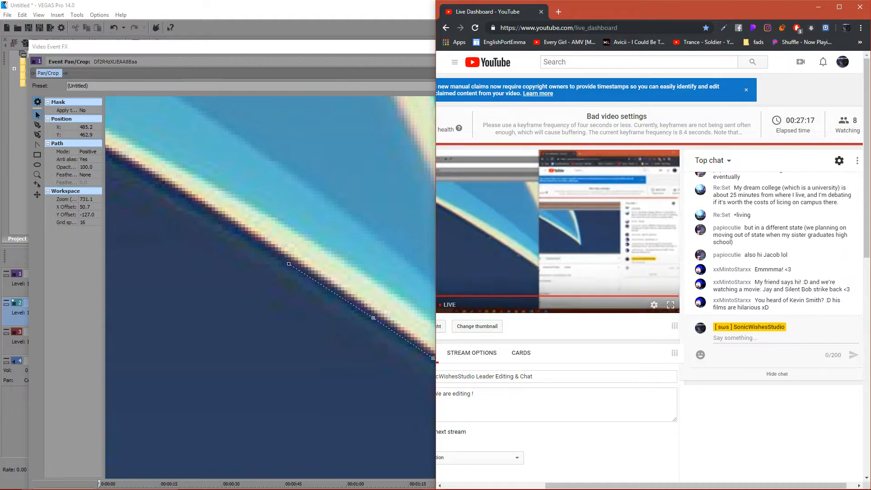
{"action": "left_click", "coordinate": [327, 313]}
- Resume the path from its last anchor along the third quill's lower edge, into the notch and around the neighbouring short quill's tip
{"action": "left_click_drag", "start_coordinate": [327, 313], "coordinate": [572, 351]}
{"action": "left_click", "coordinate": [535, 301]}
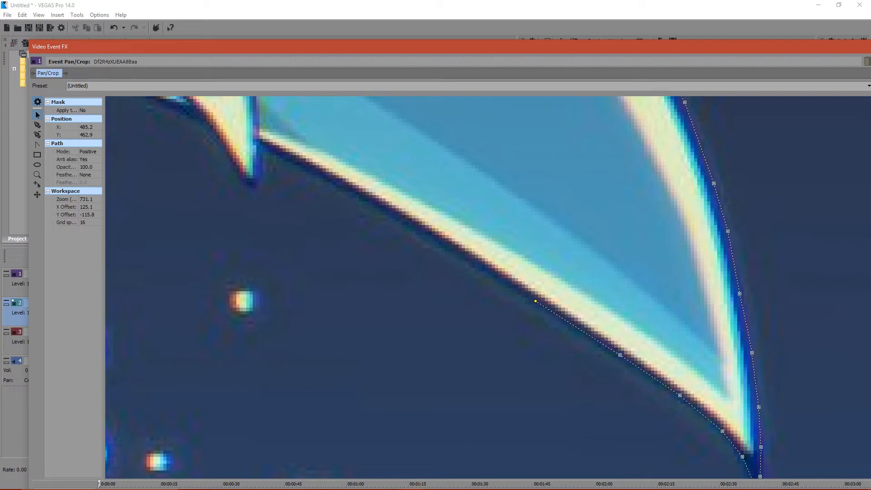
{"action": "left_click", "coordinate": [37, 125]}
{"action": "left_click", "coordinate": [264, 148]}
{"action": "left_click", "coordinate": [256, 187]}
{"action": "left_click", "coordinate": [225, 142]}
{"action": "key", "text": "ctrl+z"}
{"action": "left_click", "coordinate": [225, 147]}
{"action": "left_click", "coordinate": [202, 113]}
- Adjust the anchor beside the short quill's tip to follow its outline more closely
{"action": "key", "text": "Escape"}
{"action": "left_click", "coordinate": [252, 187]}
{"action": "left_click_drag", "start_coordinate": [242, 176], "coordinate": [239, 175]}
- Extend the path from the short quill along the curved underside to the dark blue strip, and fine-tune its anchors
{"action": "left_click_drag", "start_coordinate": [254, 236], "coordinate": [396, 353]}
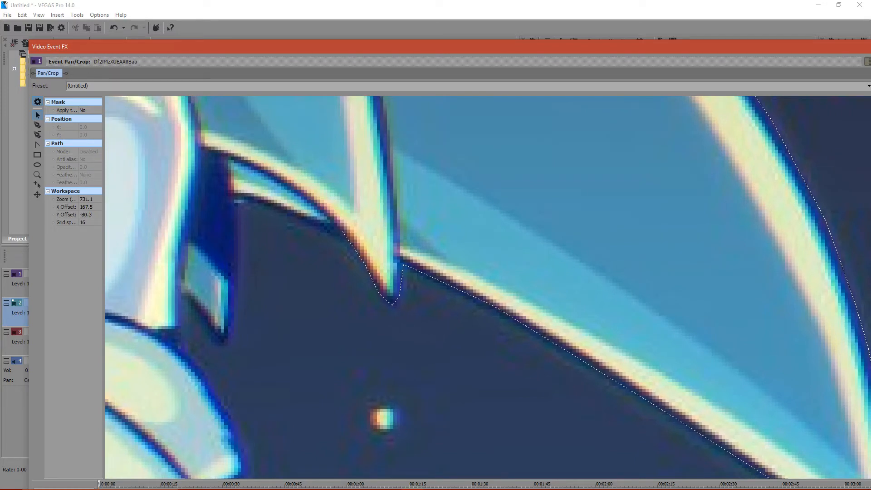
{"action": "left_click", "coordinate": [342, 231]}
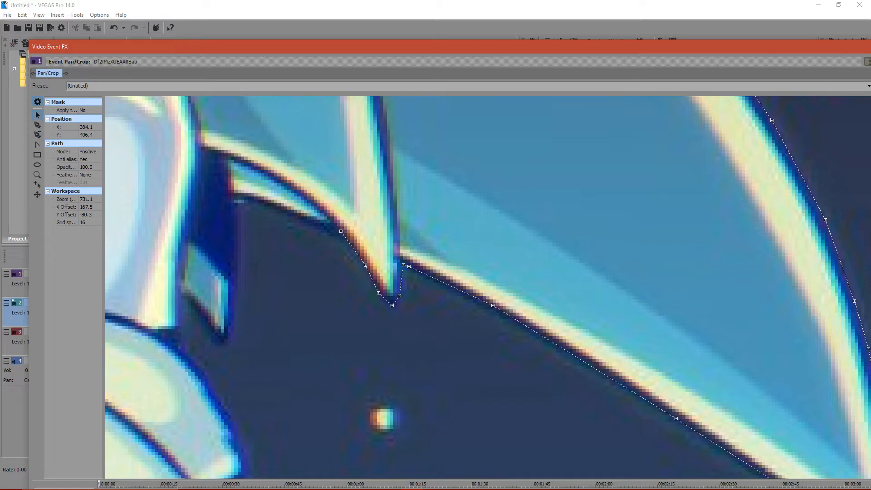
{"action": "left_click", "coordinate": [37, 125]}
{"action": "left_click", "coordinate": [242, 198]}
{"action": "left_click", "coordinate": [280, 211]}
{"action": "left_click_drag", "start_coordinate": [281, 212], "coordinate": [272, 204]}
{"action": "left_click_drag", "start_coordinate": [366, 265], "coordinate": [365, 266]}
{"action": "left_click_drag", "start_coordinate": [243, 199], "coordinate": [239, 198]}
- Trace the path around the pointed end of the dark blue strip and down to the pale rounded shape below
{"action": "left_click", "coordinate": [225, 340]}
{"action": "left_click", "coordinate": [189, 296]}
{"action": "left_click", "coordinate": [179, 295]}
{"action": "left_click", "coordinate": [180, 347]}
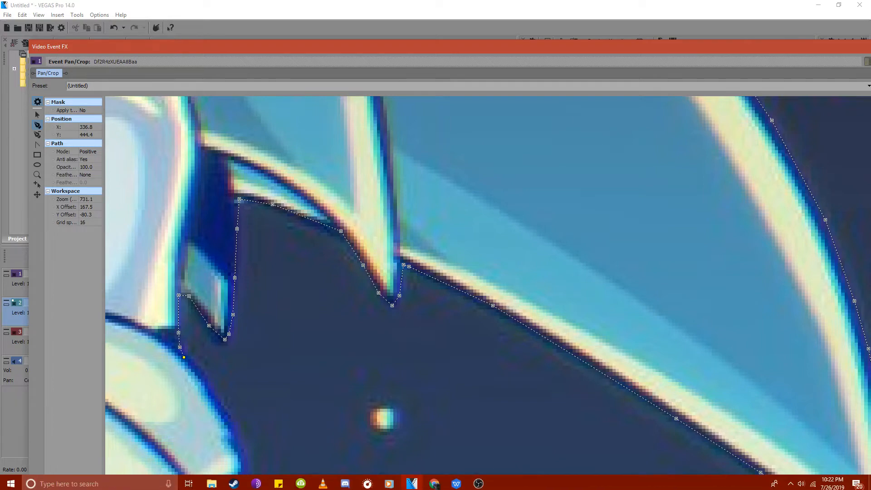
- Bring up the YouTube Live Dashboard and read the chat question about the submitted parts
{"action": "left_click", "coordinate": [434, 481]}
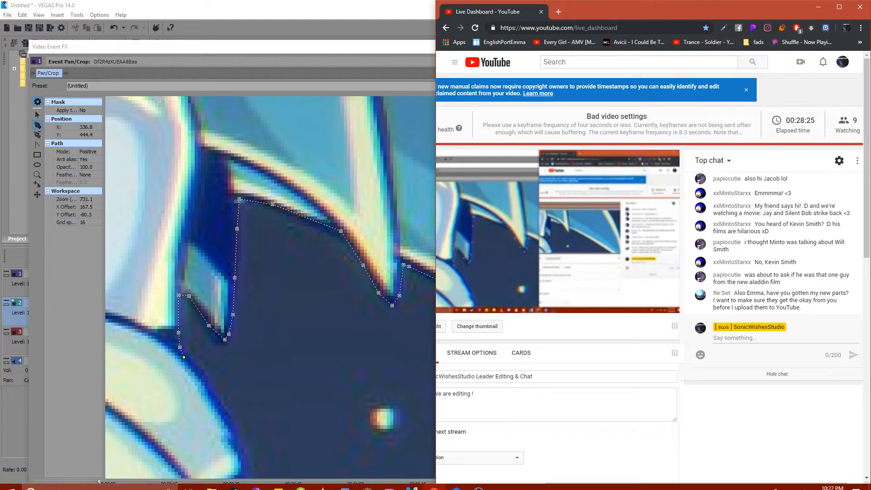
{"action": "left_click", "coordinate": [434, 481]}
{"action": "left_click", "coordinate": [435, 481]}
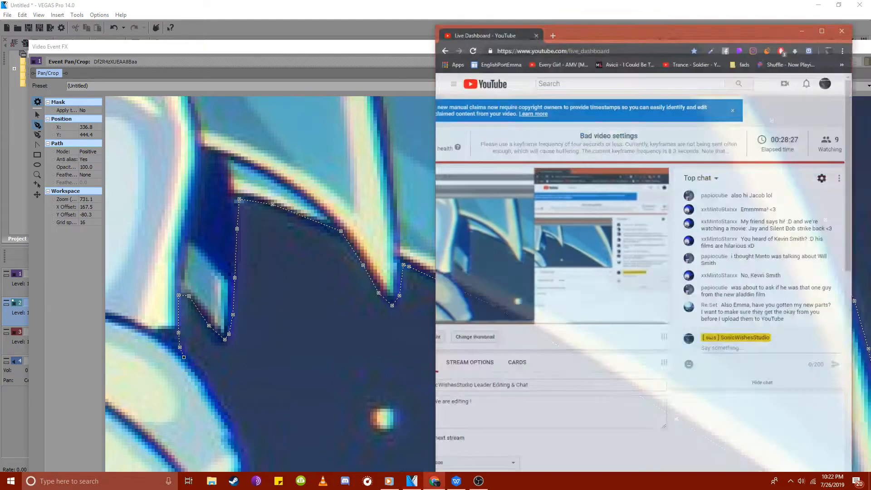
- Look through Chrome's download history for the submitted video parts, and close the list
{"action": "left_click", "coordinate": [861, 28]}
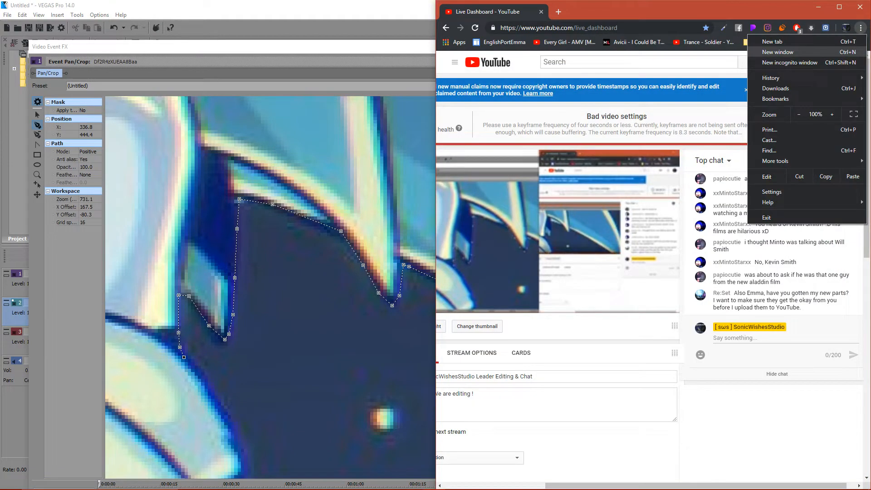
{"action": "mouse_move", "coordinate": [771, 78]}
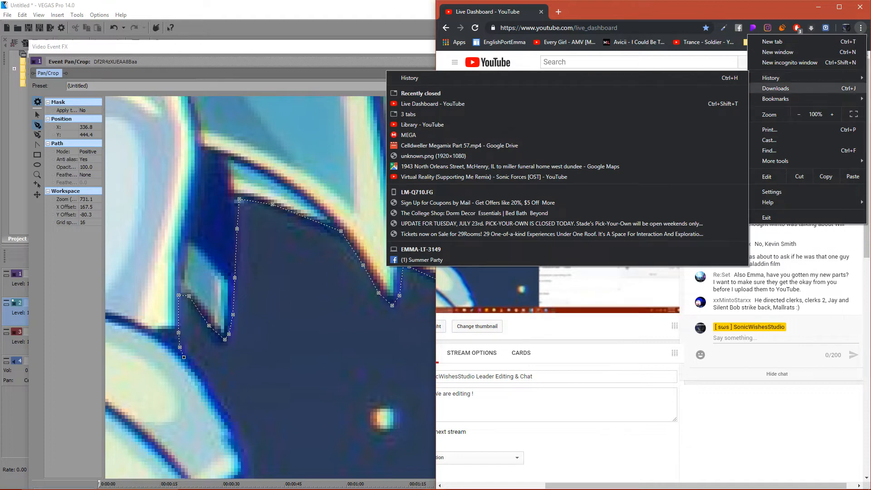
{"action": "left_click", "coordinate": [775, 89]}
{"action": "scroll", "coordinate": [653, 282], "scroll_direction": "down", "scroll_amount": 15}
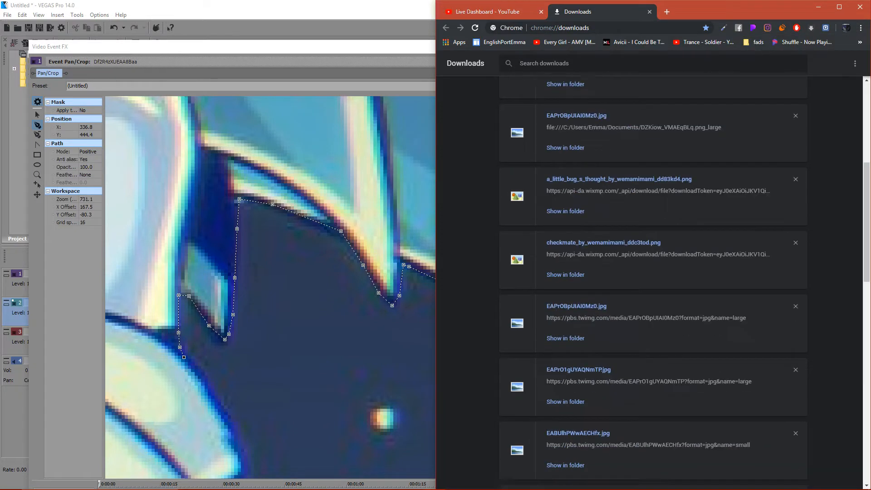
{"action": "scroll", "coordinate": [654, 281], "scroll_direction": "up", "scroll_amount": 6}
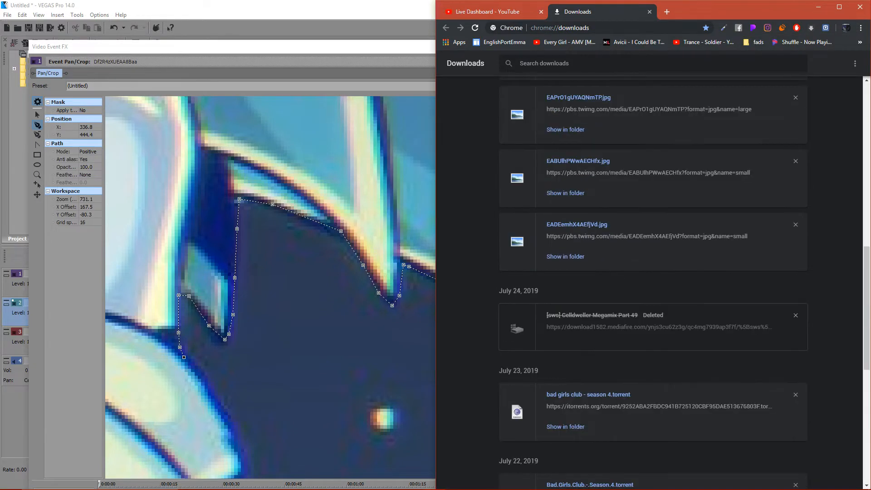
{"action": "scroll", "coordinate": [654, 281], "scroll_direction": "up", "scroll_amount": 10}
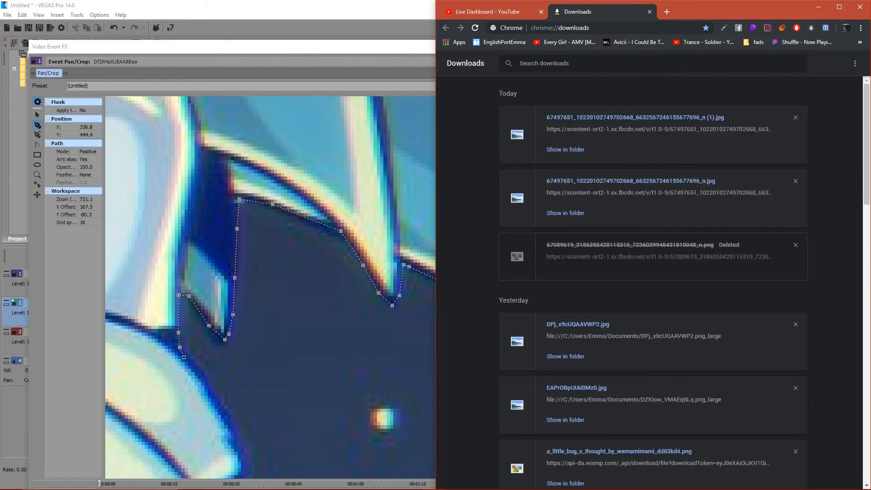
{"action": "scroll", "coordinate": [654, 282], "scroll_direction": "down", "scroll_amount": 20}
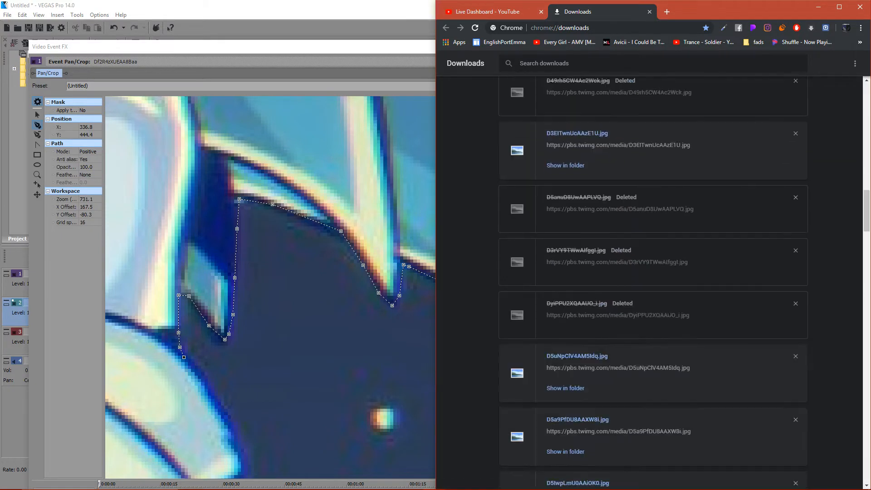
{"action": "scroll", "coordinate": [654, 282], "scroll_direction": "down", "scroll_amount": 15}
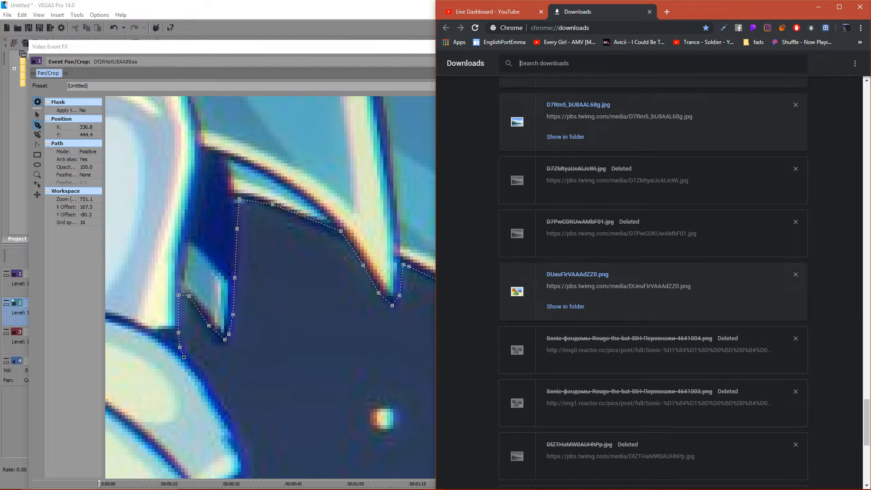
{"action": "scroll", "coordinate": [654, 281], "scroll_direction": "down", "scroll_amount": 12}
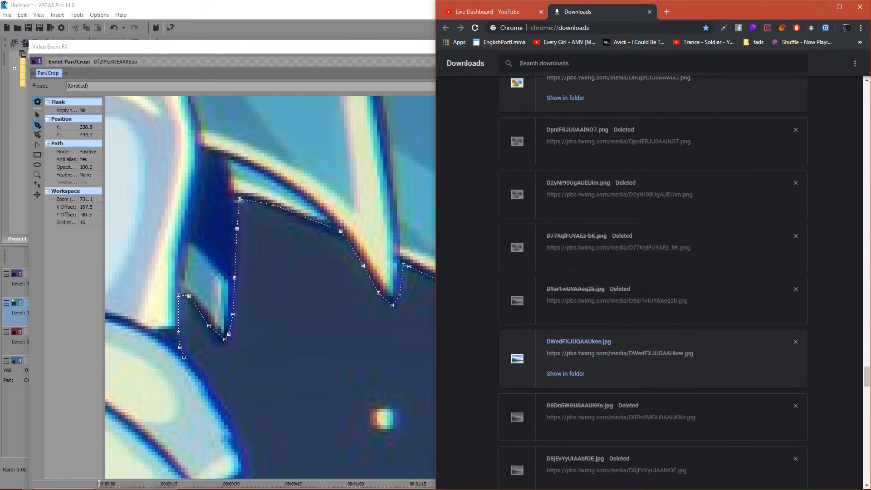
{"action": "left_click", "coordinate": [649, 11]}
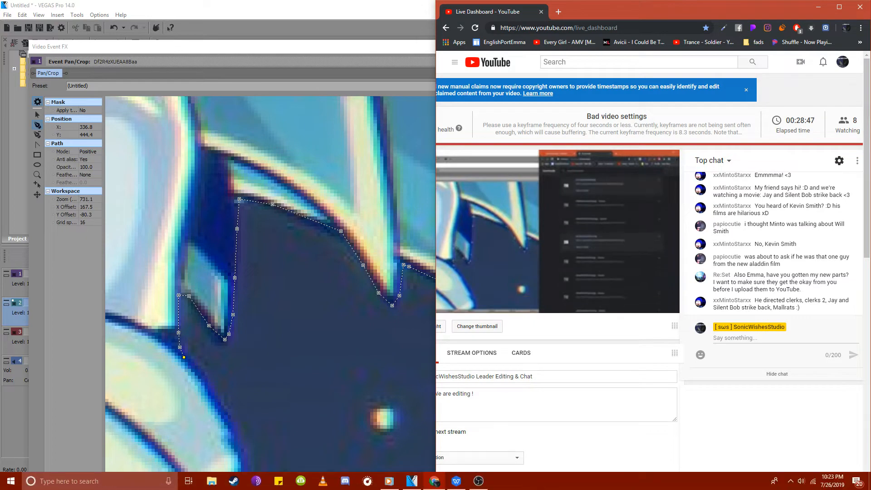
- Open File Explorer and expand the Documents, Downloads and Music folders to look for the video parts
{"action": "left_click", "coordinate": [212, 483]}
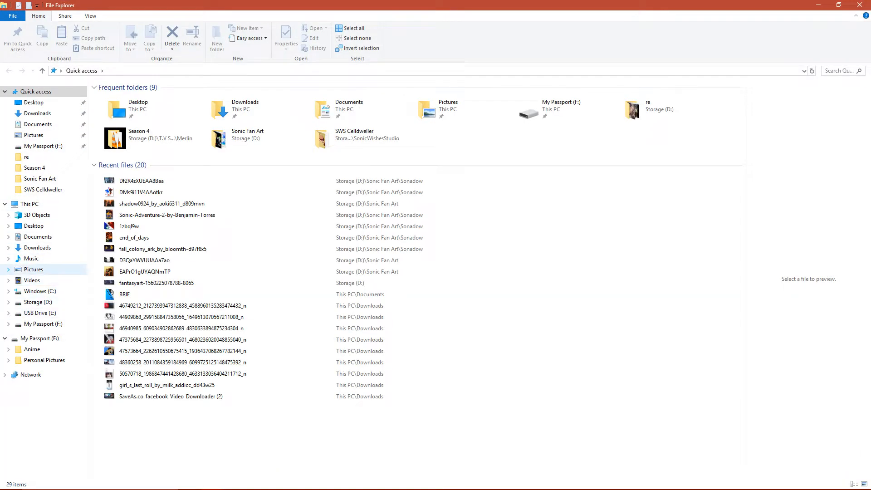
{"action": "left_click", "coordinate": [8, 236]}
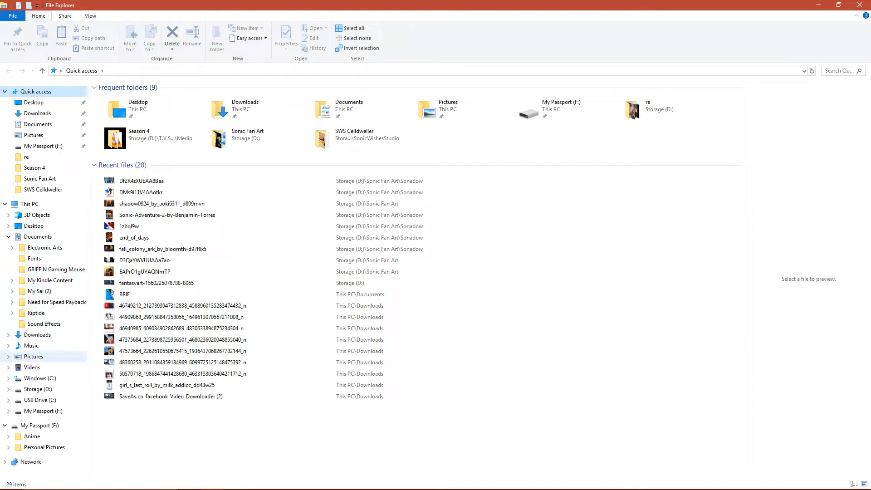
{"action": "left_click", "coordinate": [8, 334]}
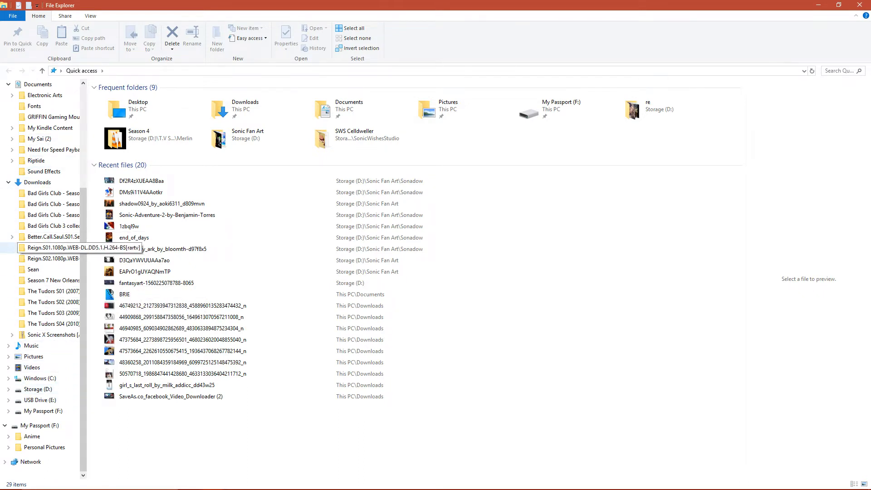
{"action": "left_click", "coordinate": [8, 368]}
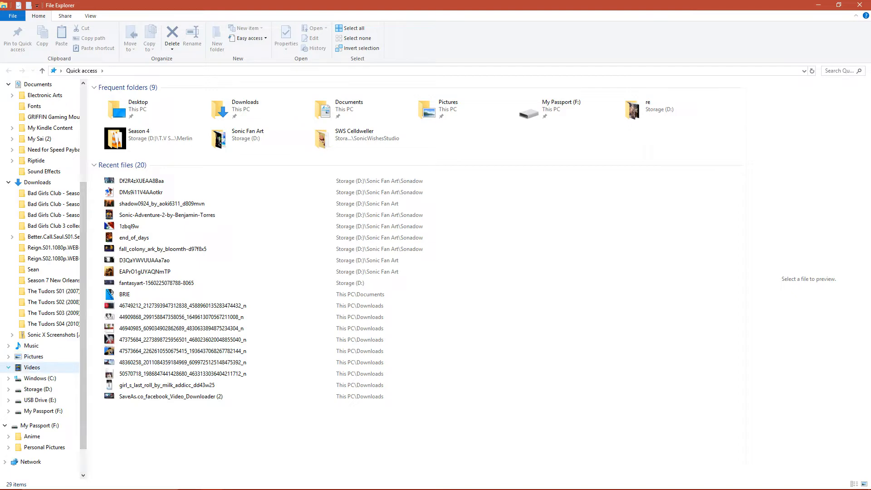
{"action": "left_click", "coordinate": [8, 368]}
{"action": "left_click", "coordinate": [8, 346]}
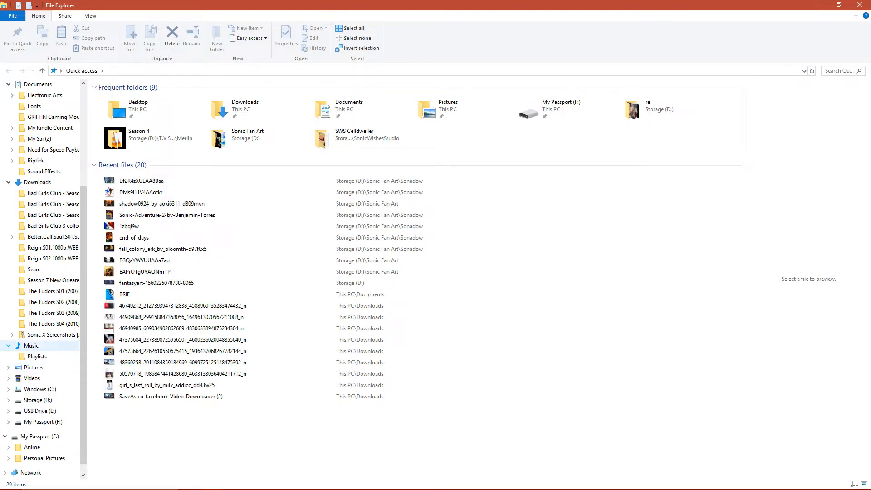
{"action": "scroll", "coordinate": [46, 249], "scroll_direction": "up", "scroll_amount": 2}
- Search the Documents folder for "mega" and select all the Celldweller Megamix videos found
{"action": "left_click", "coordinate": [44, 164]}
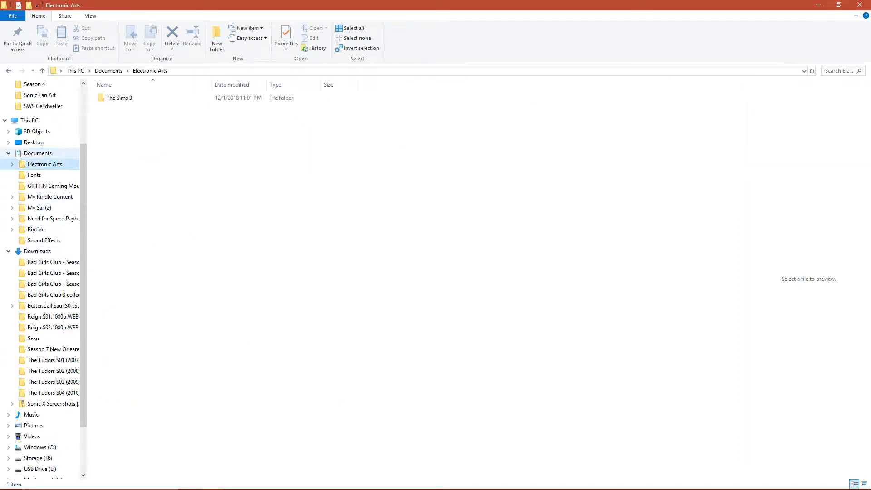
{"action": "left_click", "coordinate": [38, 153]}
{"action": "left_click", "coordinate": [839, 71]}
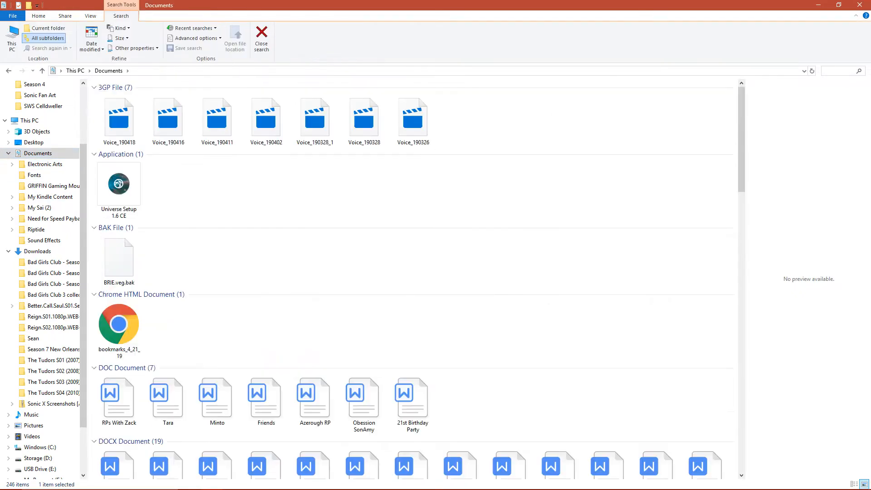
{"action": "type", "text": "mega"}
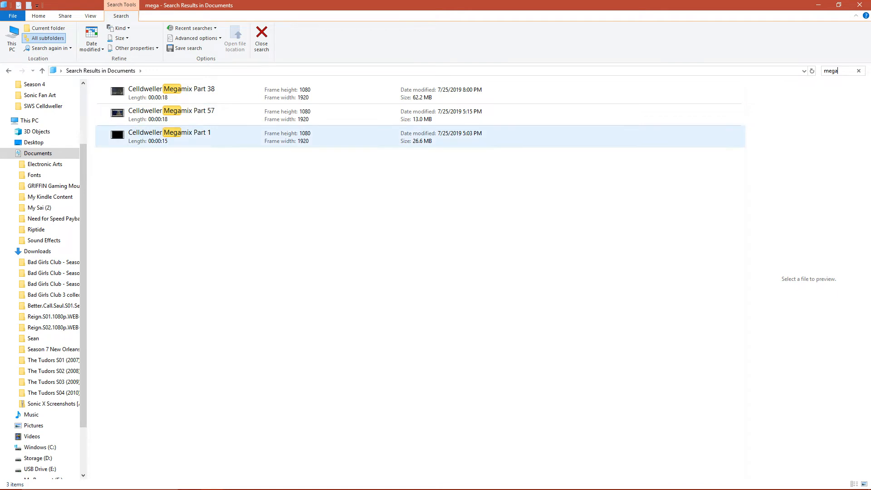
{"action": "left_click_drag", "start_coordinate": [286, 181], "coordinate": [284, 93]}
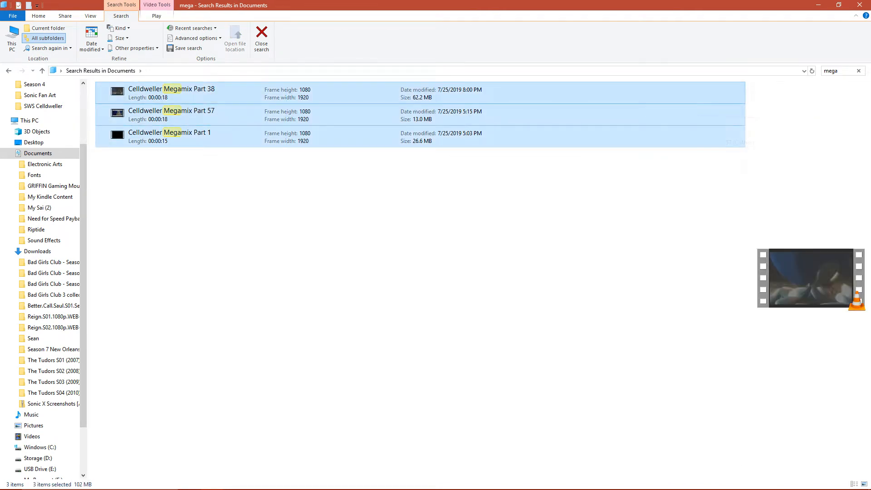
- Check the subfolders of Documents, including My Kindle Content and My Sai (2), and close File Explorer
{"action": "left_click", "coordinate": [11, 164]}
{"action": "left_click", "coordinate": [11, 164]}
{"action": "left_click", "coordinate": [12, 197]}
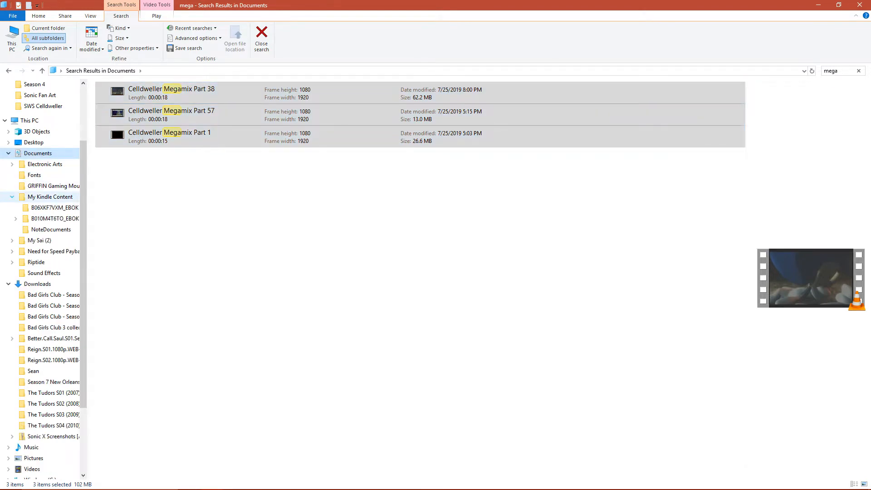
{"action": "left_click", "coordinate": [12, 197]}
{"action": "left_click", "coordinate": [12, 219]}
{"action": "left_click", "coordinate": [12, 219]}
{"action": "left_click", "coordinate": [11, 240]}
{"action": "left_click", "coordinate": [12, 230]}
{"action": "left_click", "coordinate": [12, 230]}
{"action": "left_click", "coordinate": [12, 208]}
{"action": "left_click", "coordinate": [12, 208]}
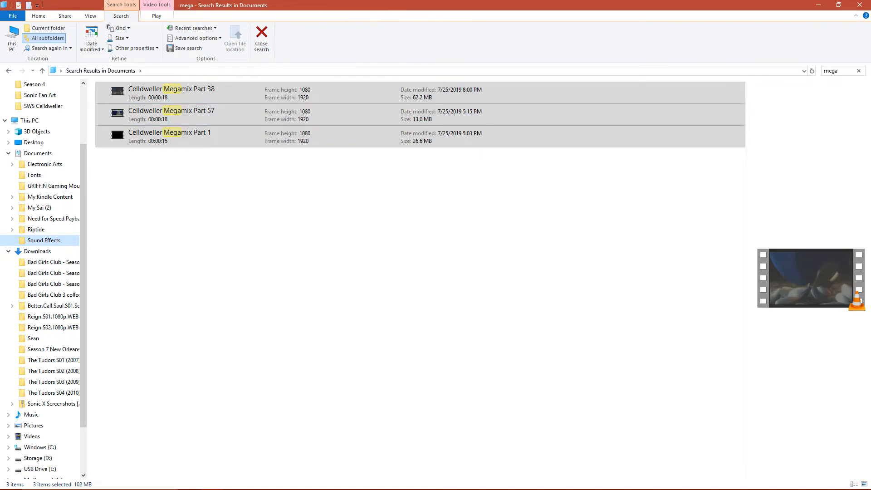
{"action": "left_click", "coordinate": [860, 4]}
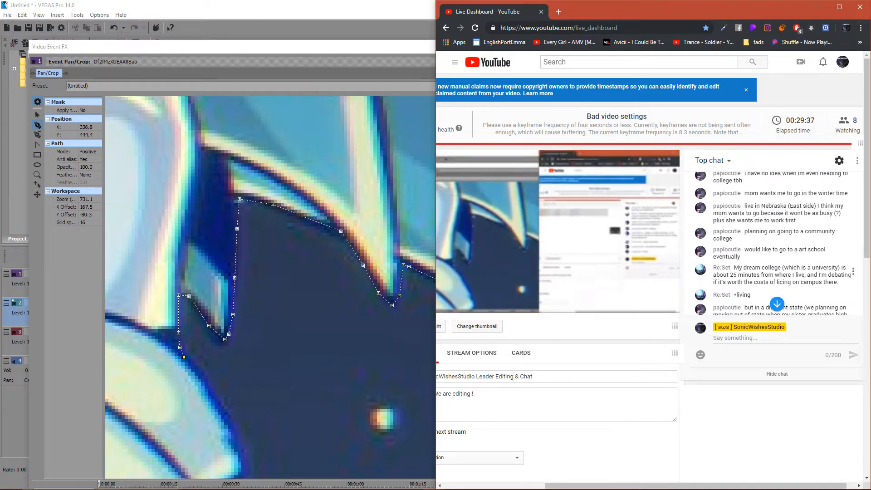
- Read the newest and earlier live chat messages, and maximize the Live Dashboard window
{"action": "scroll", "coordinate": [777, 268], "scroll_direction": "down", "scroll_amount": 8}
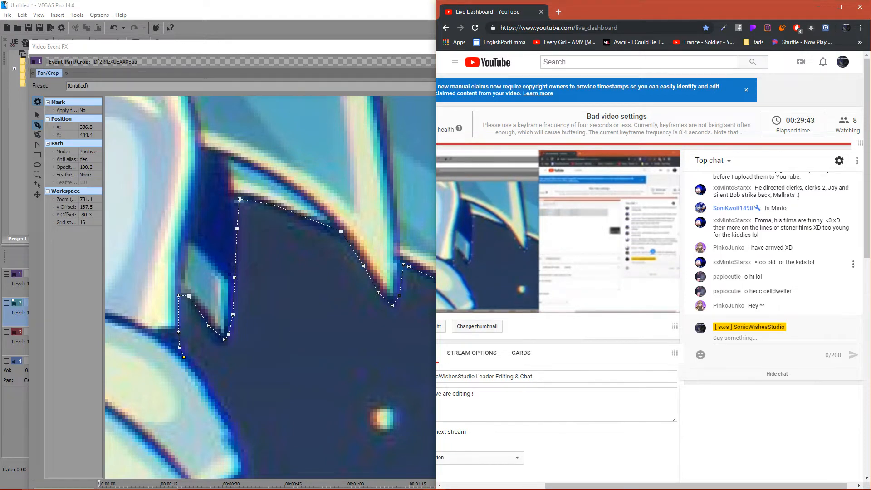
{"action": "scroll", "coordinate": [777, 241], "scroll_direction": "up", "scroll_amount": 5}
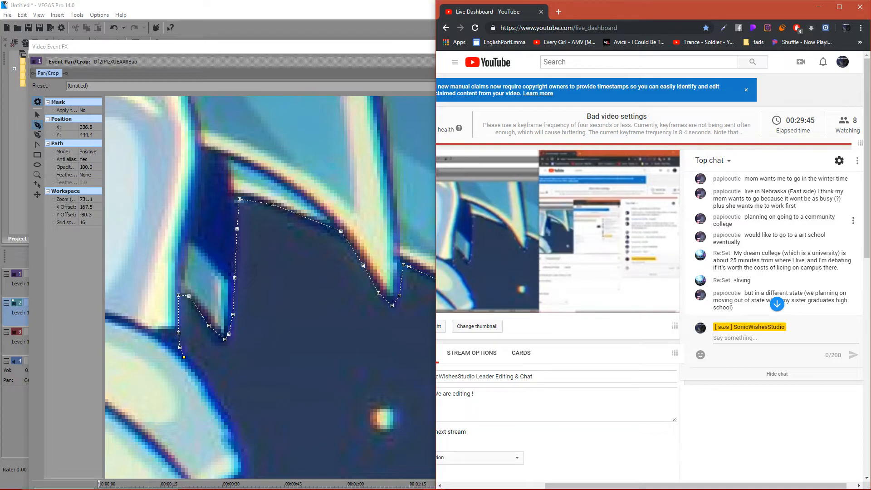
{"action": "left_click", "coordinate": [839, 7]}
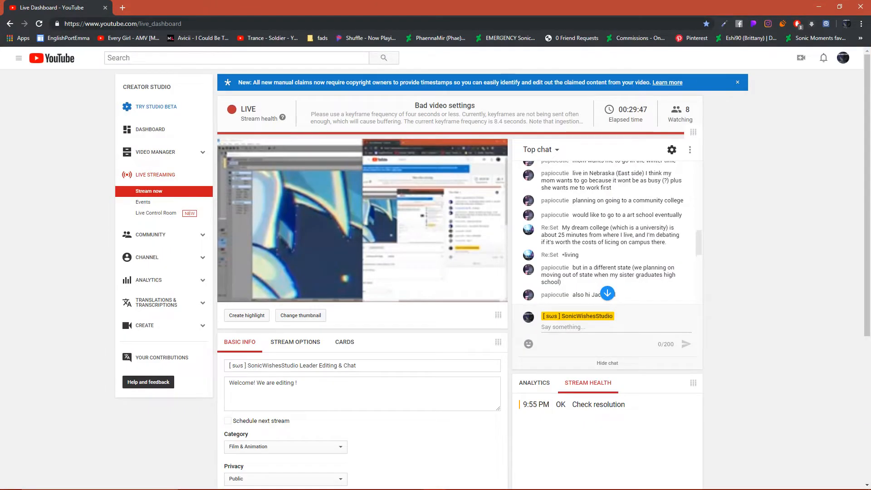
- Read the live chat through to its newest messages and arrange the browser side by side with VEGAS Pro
{"action": "scroll", "coordinate": [608, 233], "scroll_direction": "down", "scroll_amount": 3}
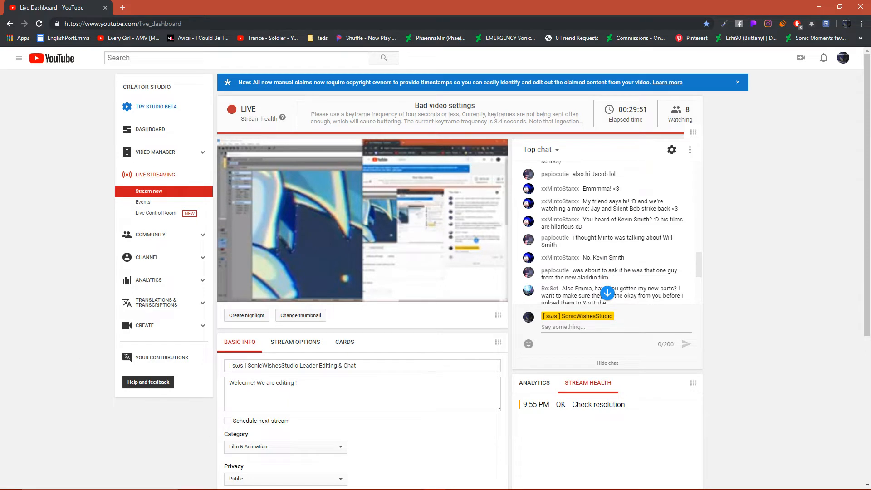
{"action": "scroll", "coordinate": [608, 233], "scroll_direction": "down", "scroll_amount": 1}
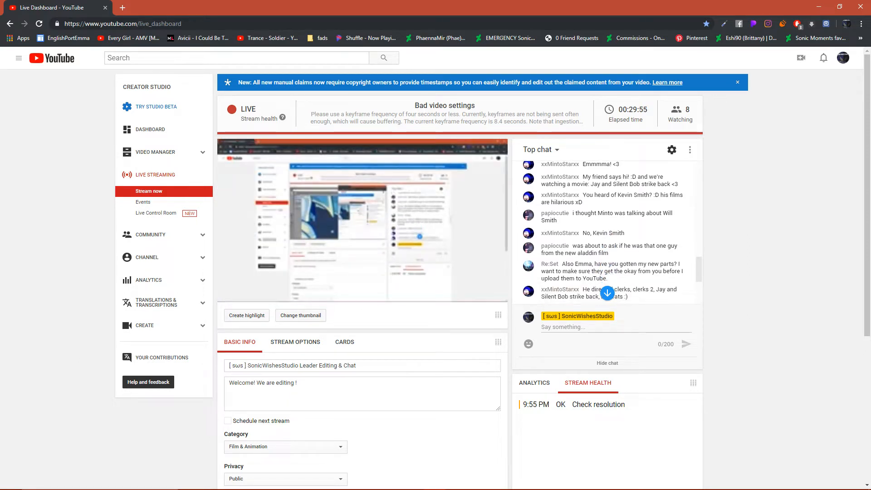
{"action": "scroll", "coordinate": [608, 233], "scroll_direction": "down", "scroll_amount": 1}
{"action": "scroll", "coordinate": [608, 232], "scroll_direction": "down", "scroll_amount": 3}
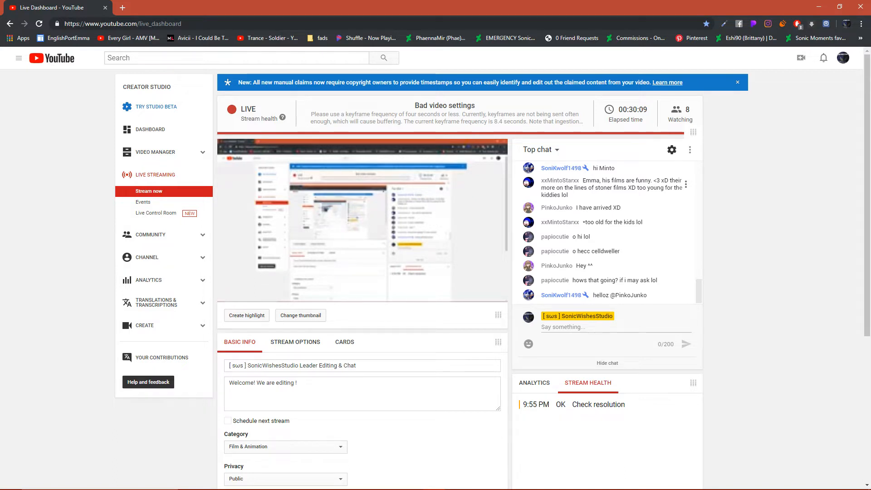
{"action": "left_click_drag", "start_coordinate": [522, 7], "coordinate": [870, 39]}
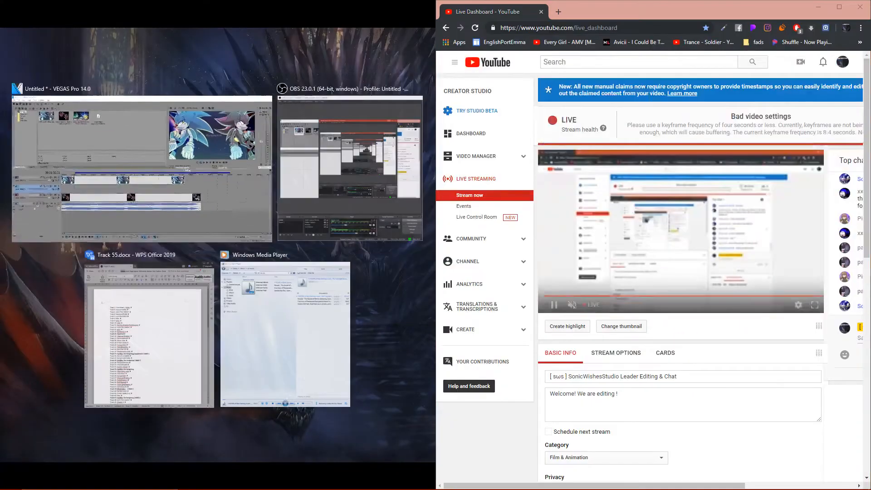
{"action": "left_click", "coordinate": [143, 168]}
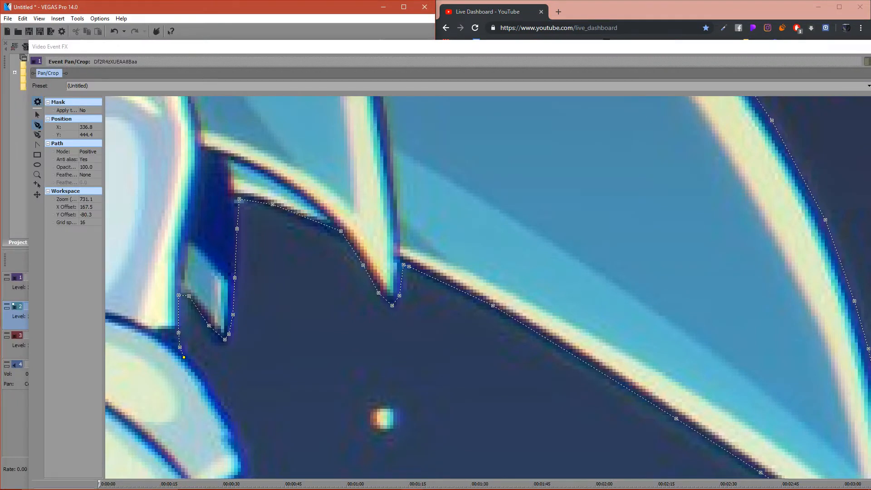
- Nudge the mask path's end anchor onto the blue hedgehog's glove cuff outline and extend the path down the cuff's upper edge
{"action": "left_click", "coordinate": [38, 115]}
{"action": "left_click_drag", "start_coordinate": [318, 341], "coordinate": [314, 246]}
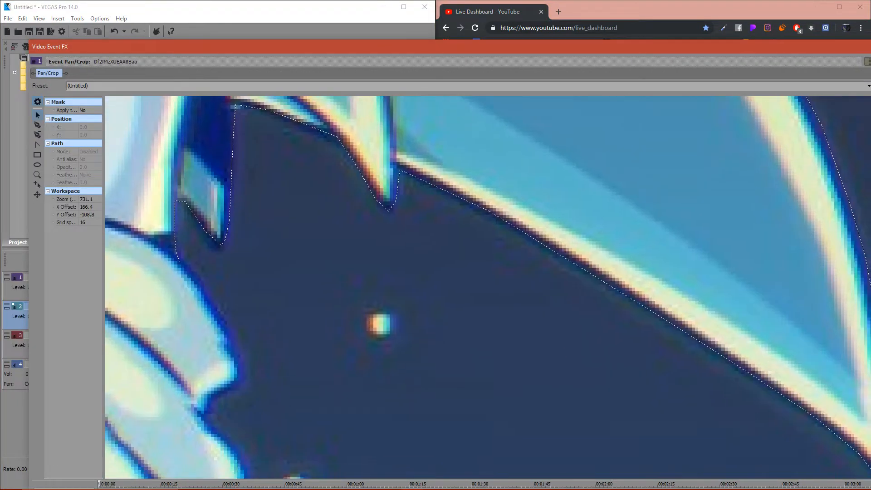
{"action": "left_click_drag", "start_coordinate": [180, 263], "coordinate": [185, 262]}
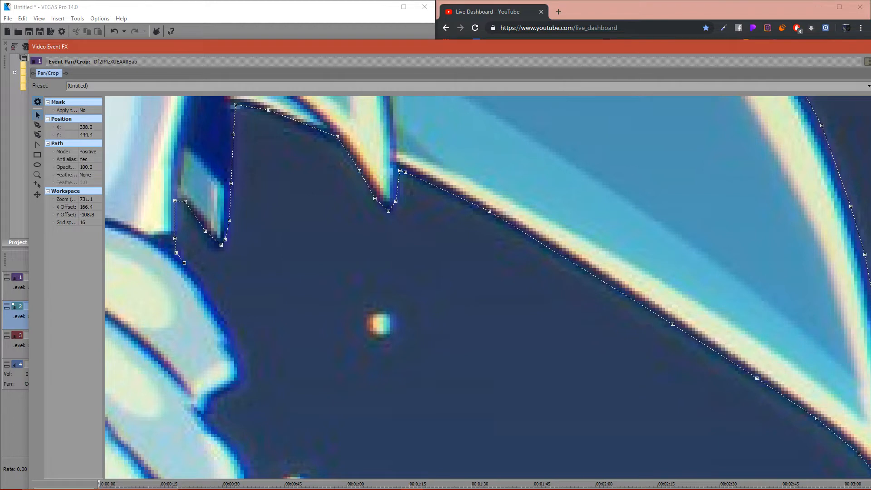
{"action": "left_click", "coordinate": [38, 125]}
{"action": "left_click", "coordinate": [220, 321]}
{"action": "left_click", "coordinate": [225, 329]}
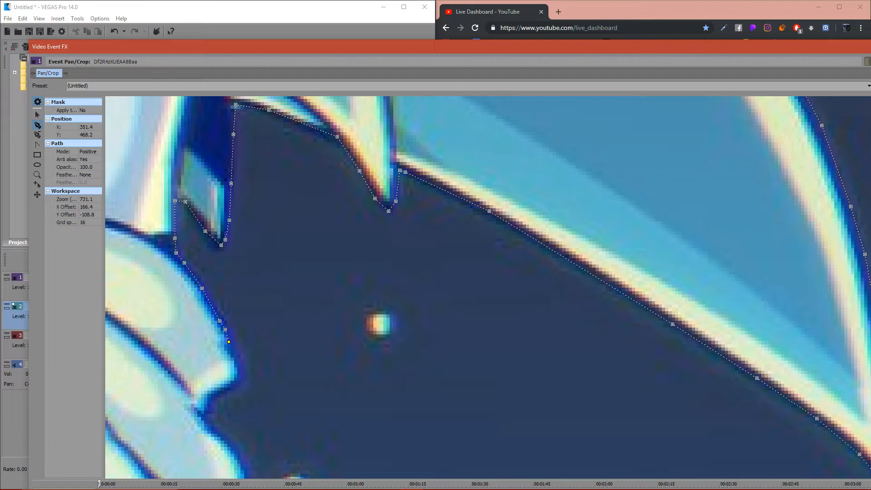
{"action": "key", "text": "ctrl+z"}
{"action": "key", "text": "ctrl+z"}
{"action": "key", "text": "ctrl+z"}
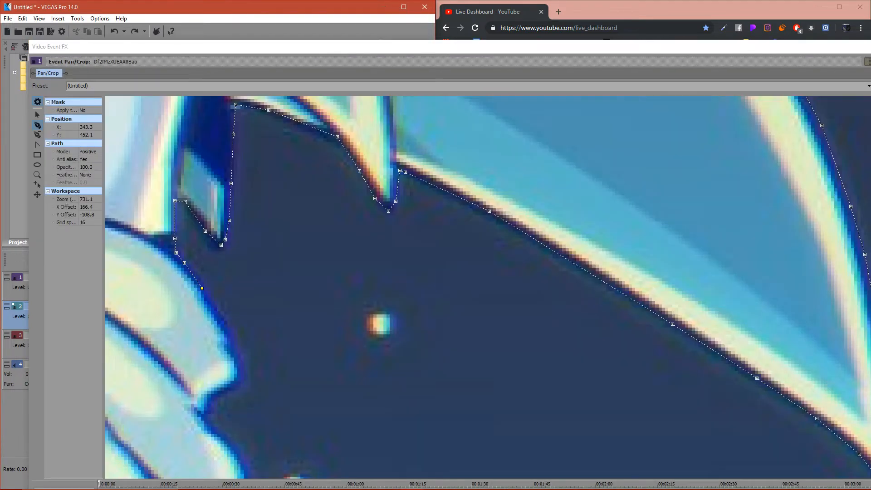
{"action": "left_click", "coordinate": [217, 310]}
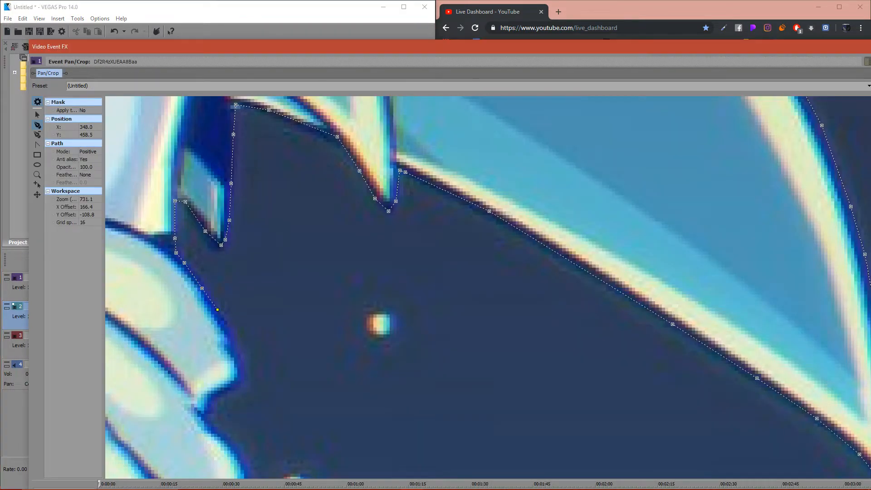
- Trace the mask path around the cuff's first bulge, into its fold and along the start of the next bulge
{"action": "left_click", "coordinate": [231, 337]}
{"action": "left_click", "coordinate": [231, 346]}
{"action": "left_click", "coordinate": [242, 361]}
{"action": "left_click", "coordinate": [242, 370]}
{"action": "left_click", "coordinate": [243, 377]}
{"action": "left_click", "coordinate": [233, 390]}
{"action": "left_click", "coordinate": [219, 393]}
{"action": "left_click", "coordinate": [224, 432]}
{"action": "left_click", "coordinate": [239, 448]}
{"action": "left_click", "coordinate": [250, 463]}
- Resume the mask path at its end anchor and trace around the lower cuff folds to just above the wrist
{"action": "left_click", "coordinate": [37, 115]}
{"action": "left_click_drag", "start_coordinate": [290, 400], "coordinate": [453, 109]}
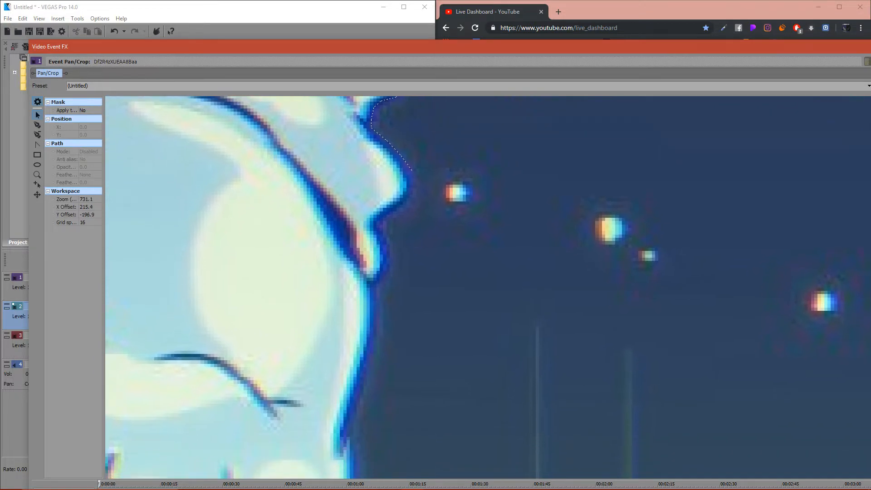
{"action": "left_click", "coordinate": [412, 171]}
{"action": "left_click", "coordinate": [37, 125]}
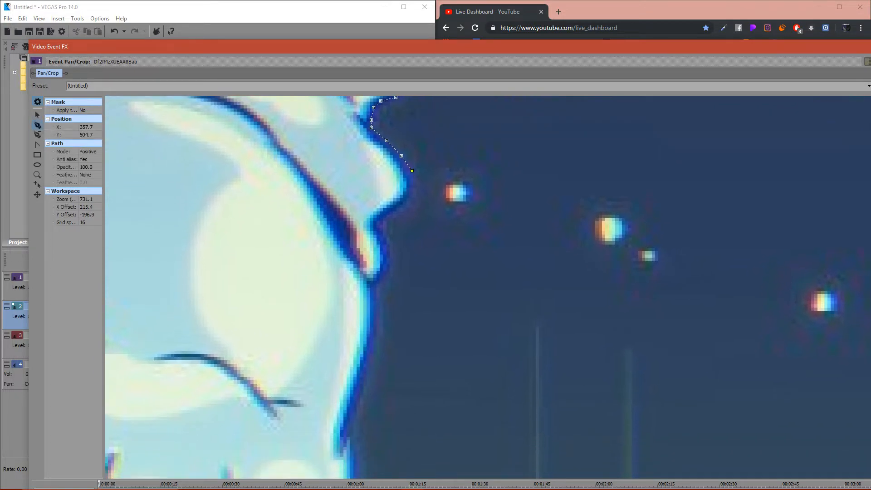
{"action": "left_click", "coordinate": [409, 192]}
{"action": "left_click", "coordinate": [390, 207]}
{"action": "left_click", "coordinate": [382, 230]}
{"action": "left_click", "coordinate": [389, 245]}
{"action": "left_click", "coordinate": [389, 255]}
{"action": "left_click", "coordinate": [384, 267]}
{"action": "key", "text": "ctrl+z"}
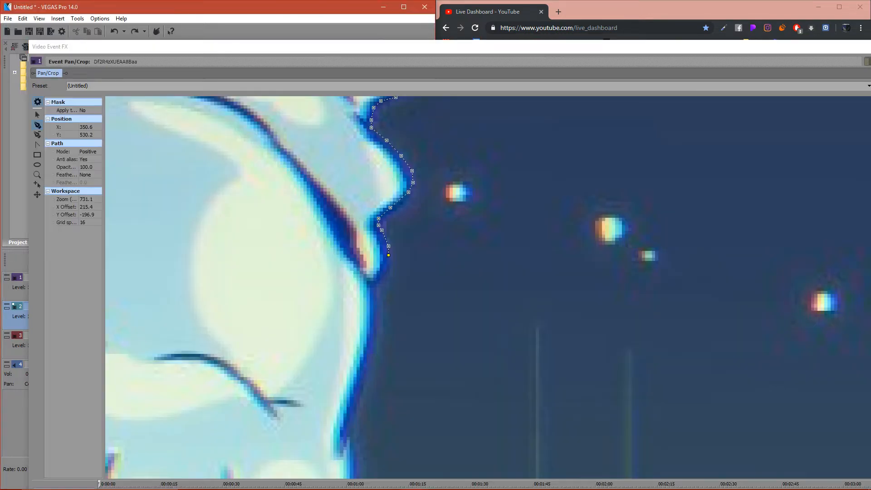
{"action": "left_click", "coordinate": [387, 268]}
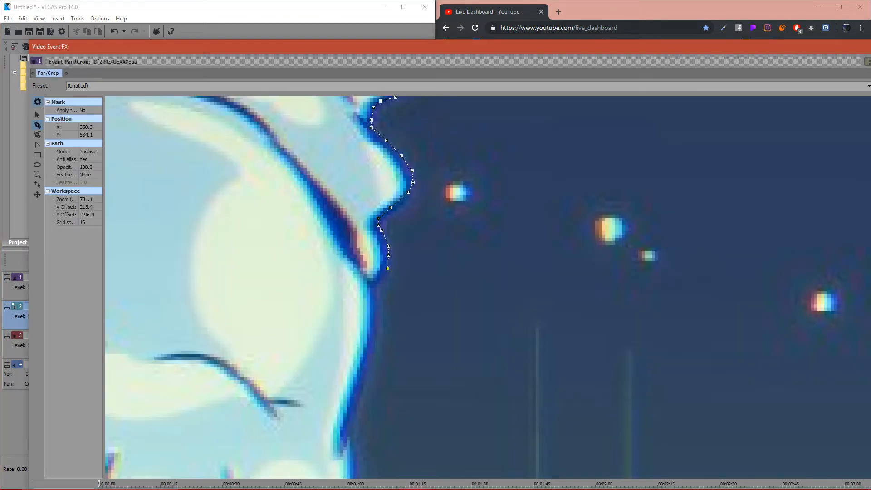
- Continue the mask path from the wrist down the outer edge of the blue hedgehog's gloved hand
{"action": "left_click", "coordinate": [374, 298]}
{"action": "left_click", "coordinate": [375, 313]}
{"action": "left_click", "coordinate": [375, 326]}
{"action": "key", "text": "ctrl+z"}
{"action": "key", "text": "ctrl+z"}
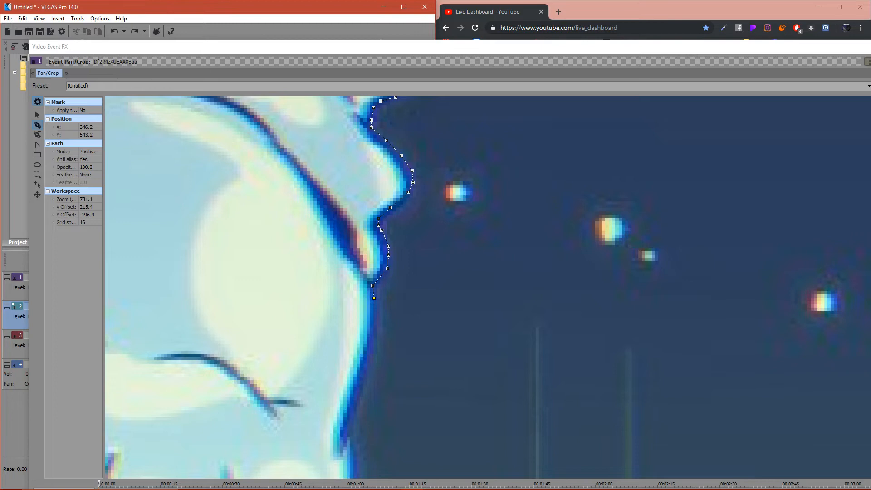
{"action": "left_click", "coordinate": [377, 322]}
{"action": "left_click", "coordinate": [378, 334]}
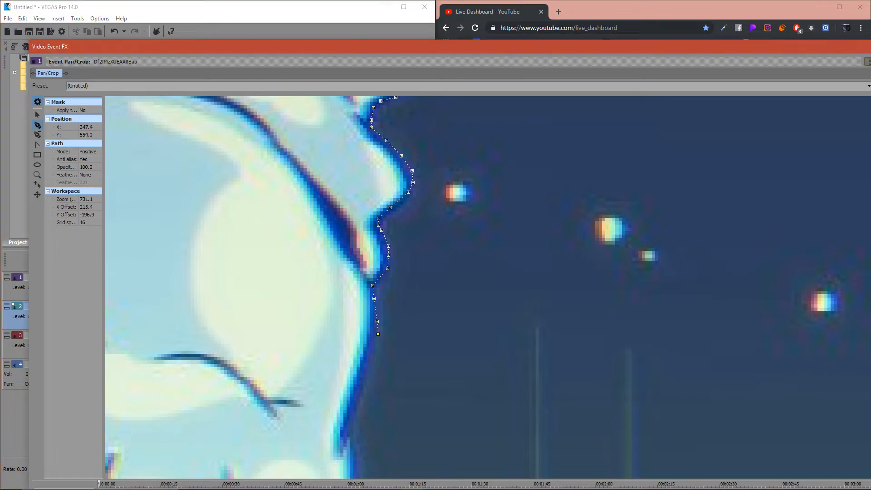
{"action": "left_click", "coordinate": [357, 401]}
{"action": "left_click", "coordinate": [352, 421]}
{"action": "left_click", "coordinate": [351, 433]}
{"action": "left_click", "coordinate": [357, 454]}
- Switch to the browser, read the newest live chat messages and minimize its window
{"action": "left_click", "coordinate": [435, 481]}
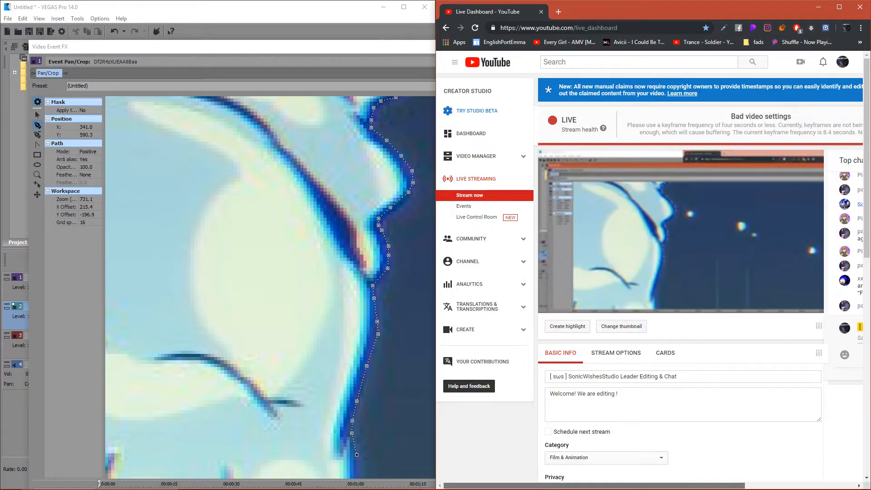
{"action": "scroll", "coordinate": [649, 282], "scroll_direction": "right", "scroll_amount": 5}
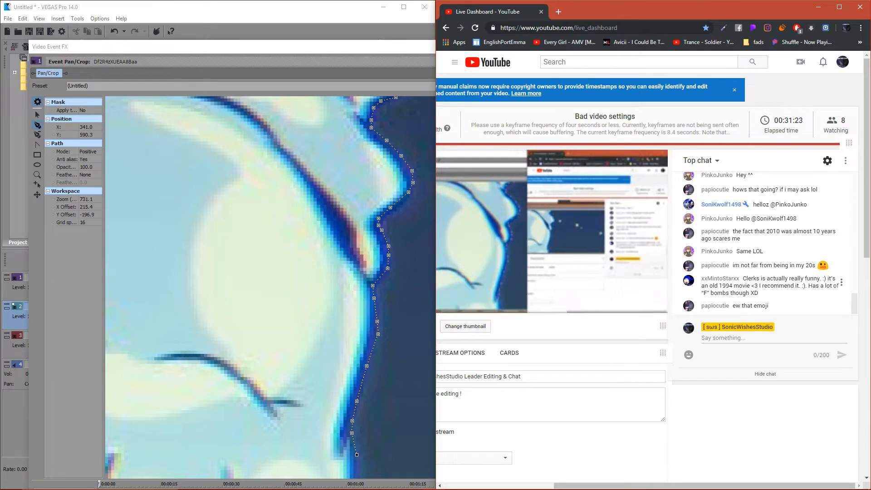
{"action": "double_click", "coordinate": [811, 266]}
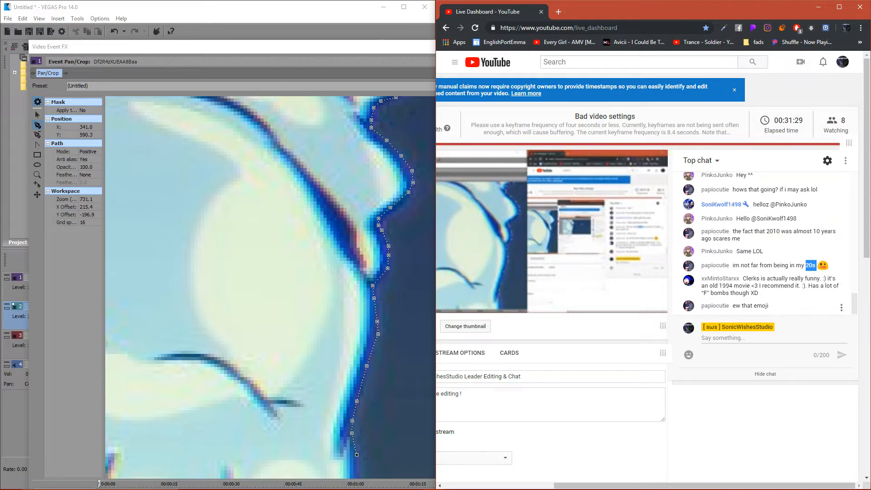
{"action": "left_click", "coordinate": [806, 283]}
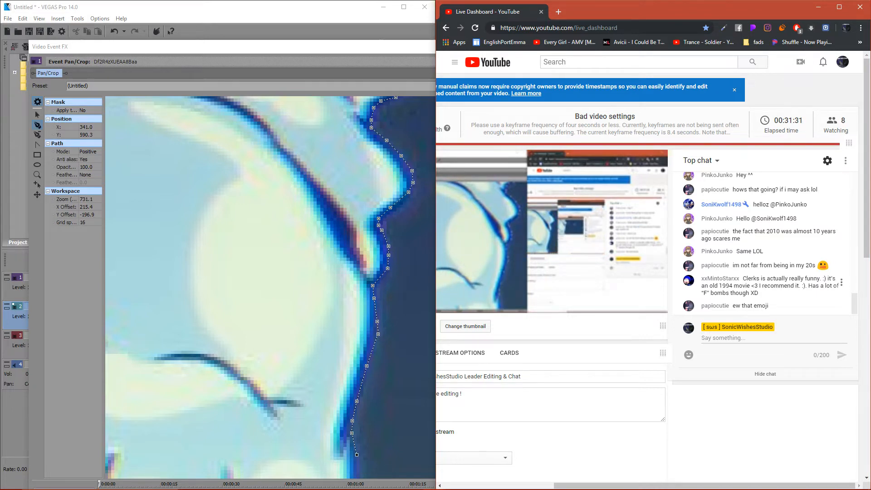
{"action": "left_click_drag", "start_coordinate": [752, 279], "coordinate": [751, 286]}
{"action": "left_click", "coordinate": [751, 286]}
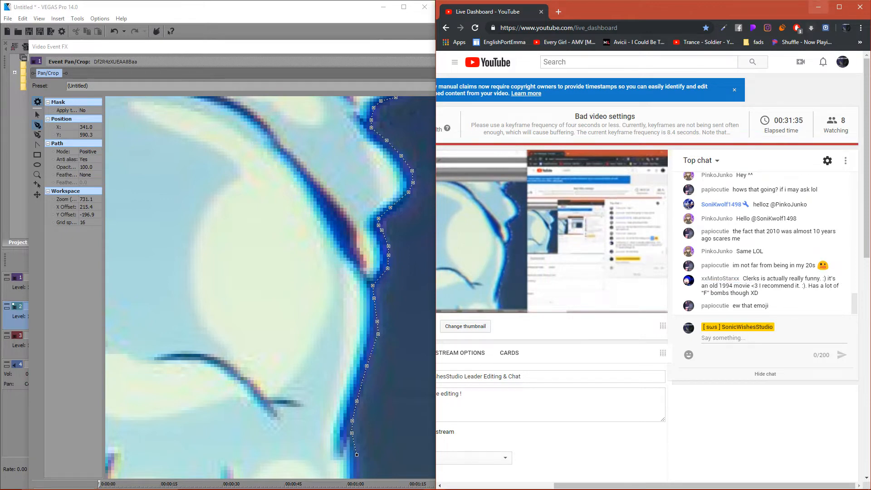
{"action": "left_click", "coordinate": [819, 7]}
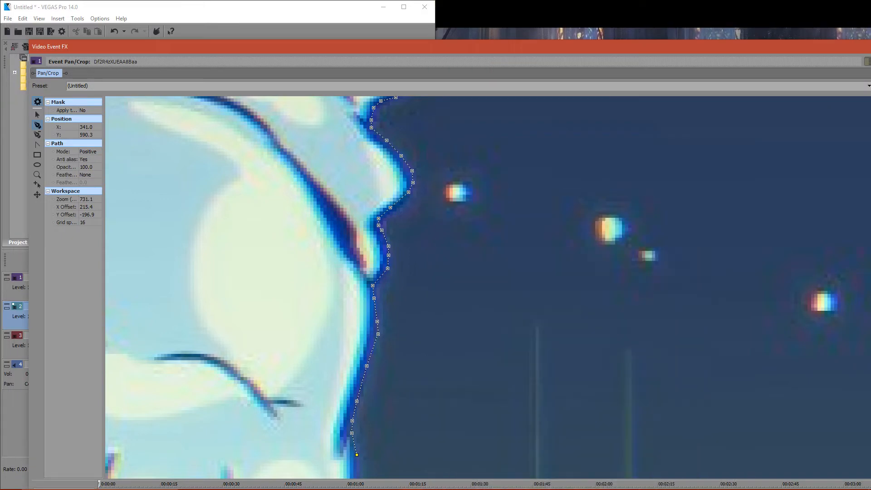
- Resume the mask path on the gloved hand's outer edge and trace it down and over the top of the outermost finger
{"action": "left_click", "coordinate": [37, 115]}
{"action": "left_click_drag", "start_coordinate": [272, 317], "coordinate": [257, 231]}
{"action": "left_click_drag", "start_coordinate": [345, 400], "coordinate": [317, 149]}
{"action": "left_click", "coordinate": [314, 116]}
{"action": "left_click", "coordinate": [37, 125]}
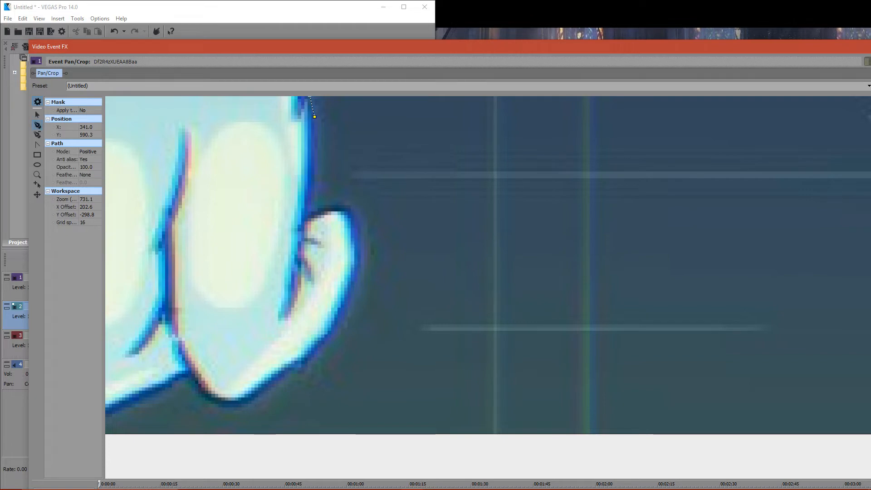
{"action": "left_click", "coordinate": [314, 155]}
{"action": "left_click", "coordinate": [310, 208]}
{"action": "left_click", "coordinate": [324, 209]}
{"action": "left_click", "coordinate": [333, 205]}
{"action": "left_click", "coordinate": [347, 205]}
{"action": "left_click", "coordinate": [352, 209]}
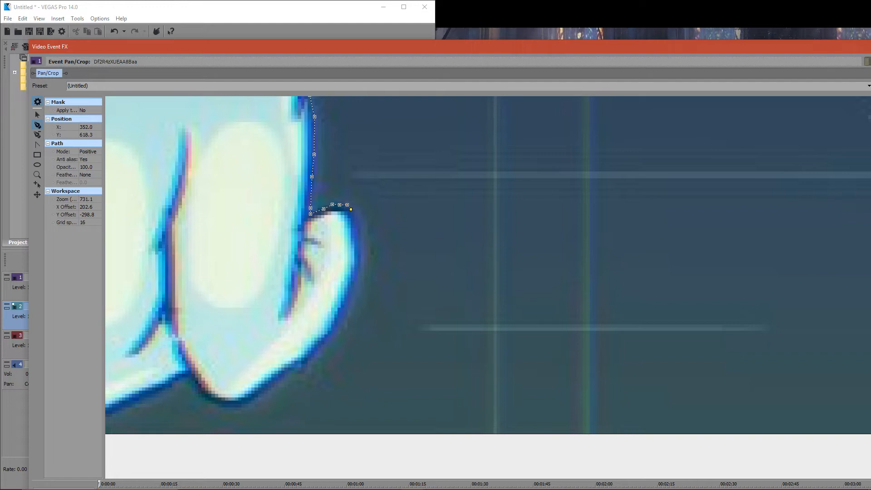
{"action": "left_click", "coordinate": [359, 222]}
- Trace the mask path down the outermost finger's outer edge to the lowest point of the glove
{"action": "scroll", "coordinate": [488, 264], "scroll_direction": "down", "scroll_amount": 3}
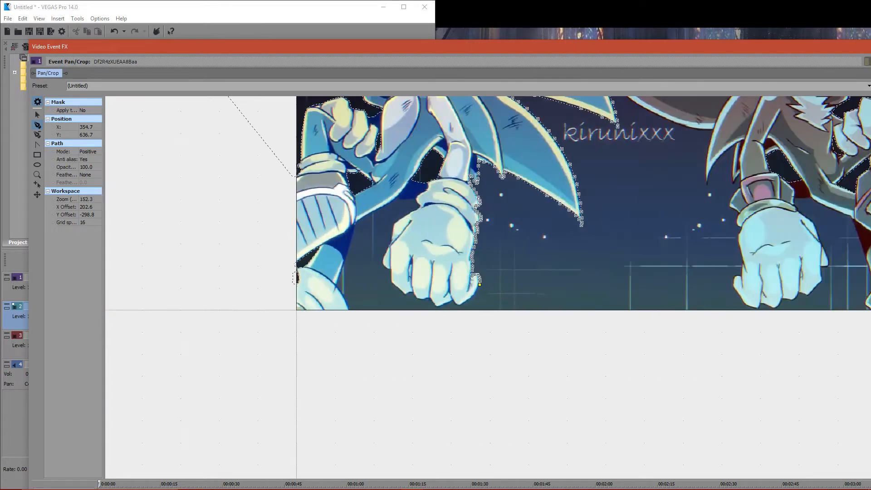
{"action": "scroll", "coordinate": [502, 287], "scroll_direction": "up", "scroll_amount": 3}
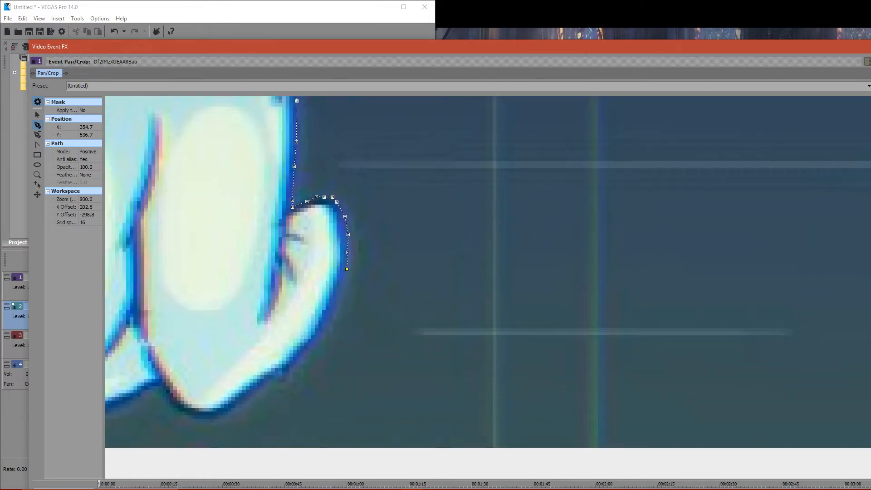
{"action": "left_click", "coordinate": [327, 321]}
{"action": "left_click", "coordinate": [303, 351]}
{"action": "left_click", "coordinate": [268, 379]}
{"action": "left_click", "coordinate": [234, 401]}
{"action": "key", "text": "ctrl+z"}
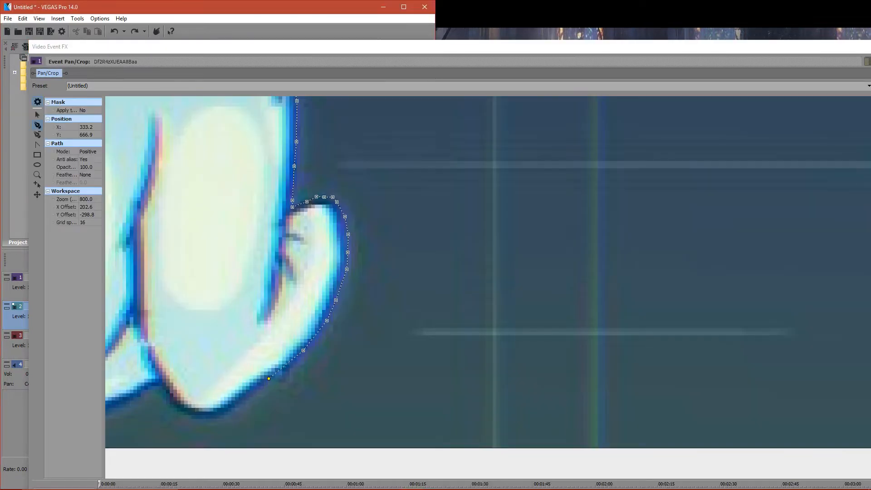
{"action": "left_click", "coordinate": [229, 409]}
{"action": "left_click", "coordinate": [209, 416]}
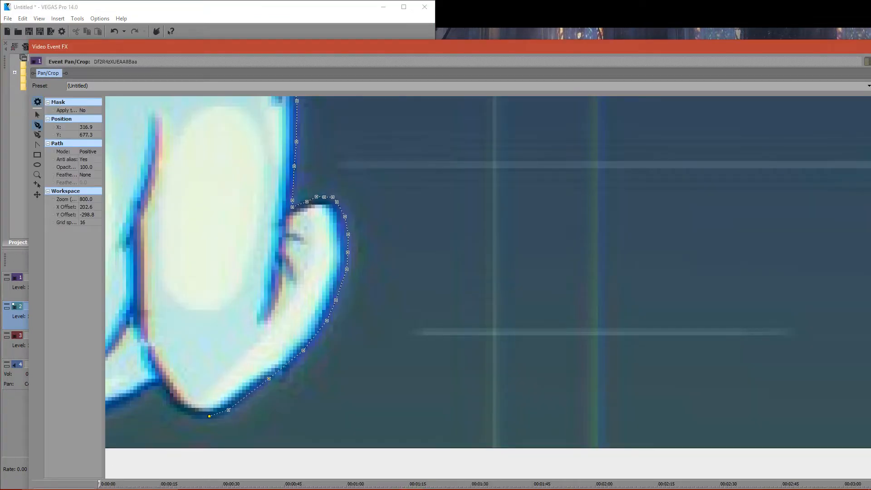
- Trace the mask path around the lowest fingertip and along the underside of the neighbouring finger
{"action": "left_click", "coordinate": [190, 414]}
{"action": "left_click", "coordinate": [176, 402]}
{"action": "left_click", "coordinate": [169, 398]}
{"action": "left_click", "coordinate": [162, 387]}
{"action": "left_click", "coordinate": [150, 385]}
{"action": "left_click", "coordinate": [128, 398]}
{"action": "scroll", "coordinate": [127, 398], "scroll_direction": "down", "scroll_amount": 5}
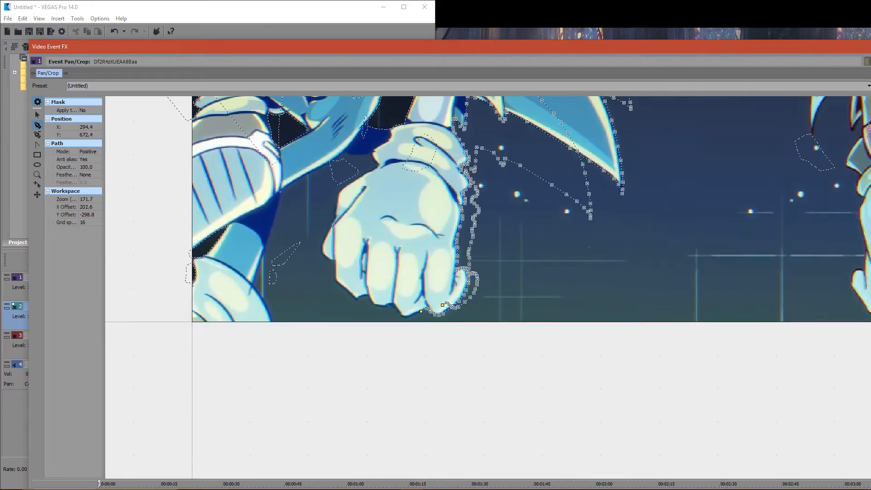
{"action": "scroll", "coordinate": [500, 288], "scroll_direction": "down", "scroll_amount": 1}
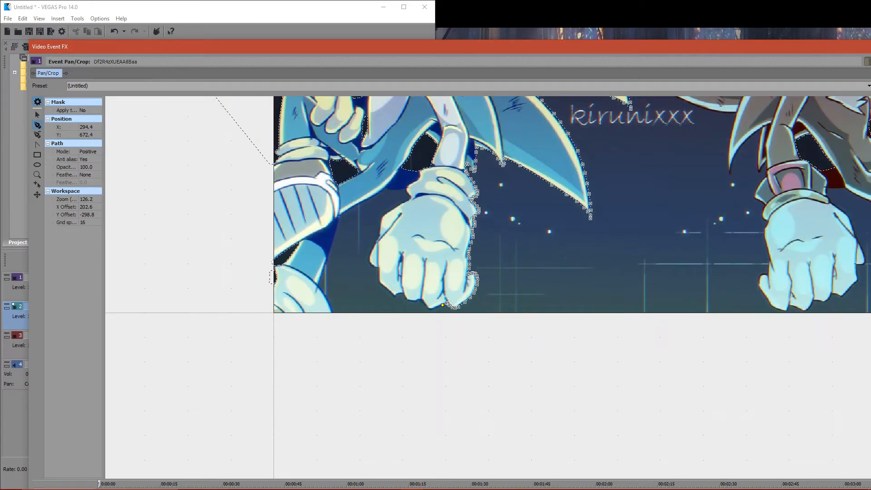
- Extend the mask path from its open end above the blue hedgehog's upper quill to an anchor above the dark hedgehog at 776.5, -18.3
{"action": "left_click", "coordinate": [38, 115]}
{"action": "left_click_drag", "start_coordinate": [521, 249], "coordinate": [387, 448]}
{"action": "scroll", "coordinate": [488, 288], "scroll_direction": "up", "scroll_amount": 10}
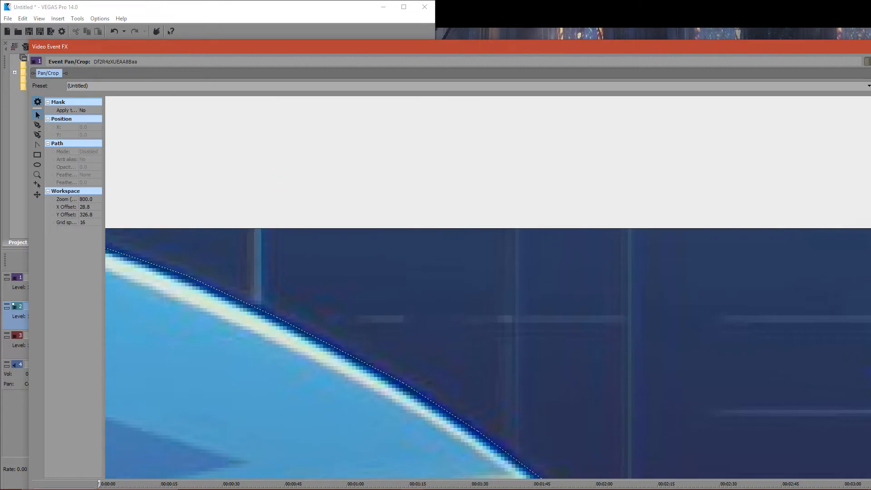
{"action": "left_click_drag", "start_coordinate": [487, 288], "coordinate": [695, 338]}
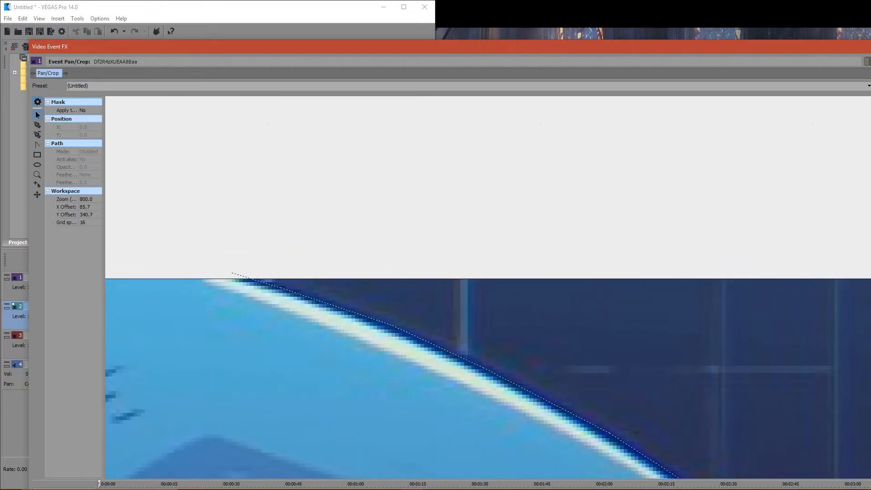
{"action": "left_click", "coordinate": [230, 272]}
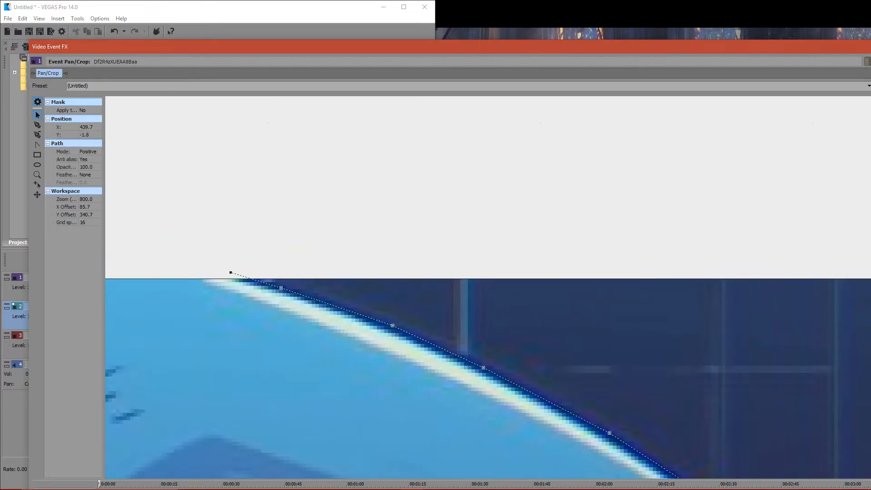
{"action": "left_click", "coordinate": [37, 125]}
{"action": "scroll", "coordinate": [502, 287], "scroll_direction": "down", "scroll_amount": 10}
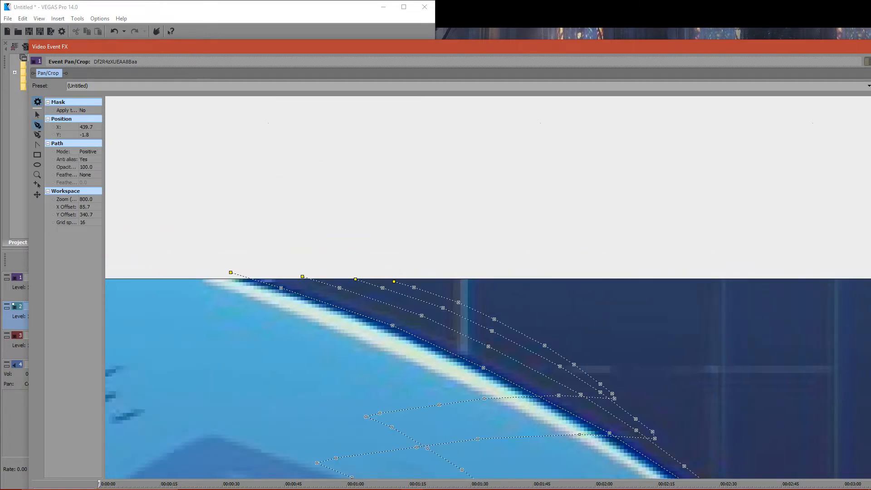
{"action": "scroll", "coordinate": [502, 290], "scroll_direction": "up", "scroll_amount": 6}
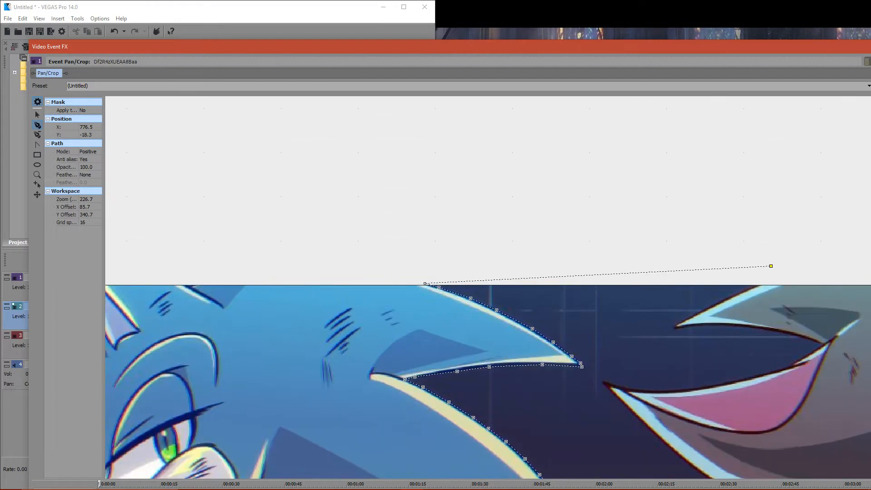
{"action": "left_click", "coordinate": [37, 115]}
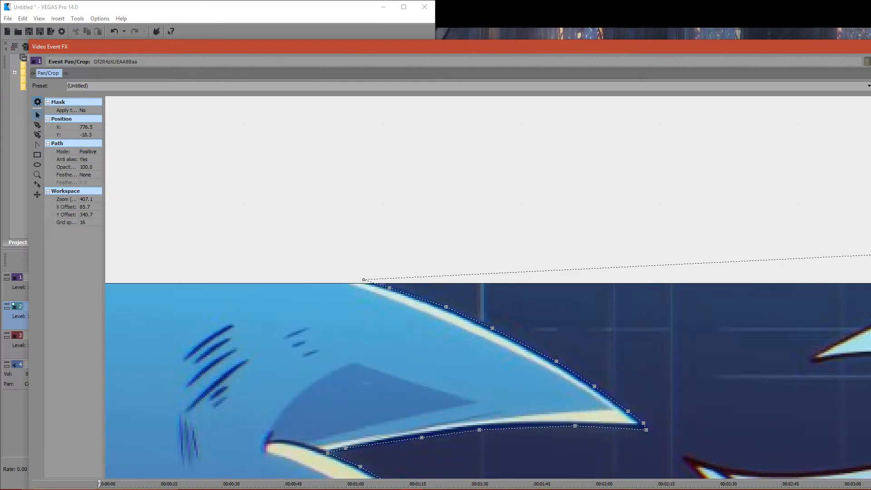
- Select the mask path's end anchor above the dark hedgehog's uppermost quill
{"action": "left_click_drag", "start_coordinate": [839, 345], "coordinate": [433, 245]}
{"action": "scroll", "coordinate": [708, 240], "scroll_direction": "up", "scroll_amount": 3}
{"action": "left_click_drag", "start_coordinate": [680, 245], "coordinate": [792, 326]}
{"action": "left_click", "coordinate": [599, 159]}
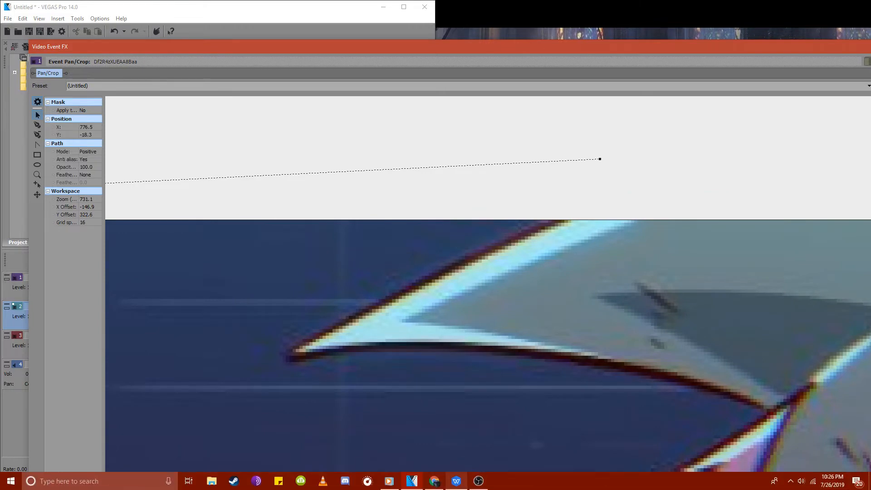
- Read the newest livestream chat messages in the YouTube live dashboard and return to the mask in VEGAS Pro
{"action": "left_click", "coordinate": [434, 481]}
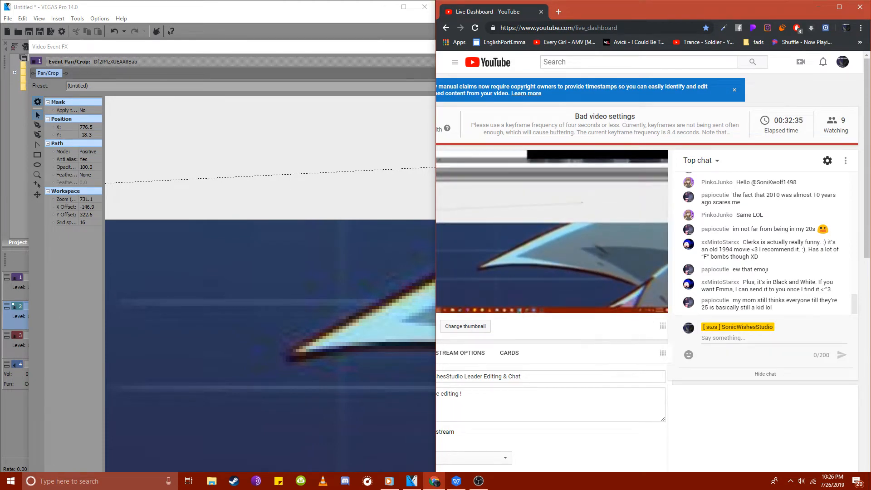
{"action": "mouse_move", "coordinate": [456, 481]}
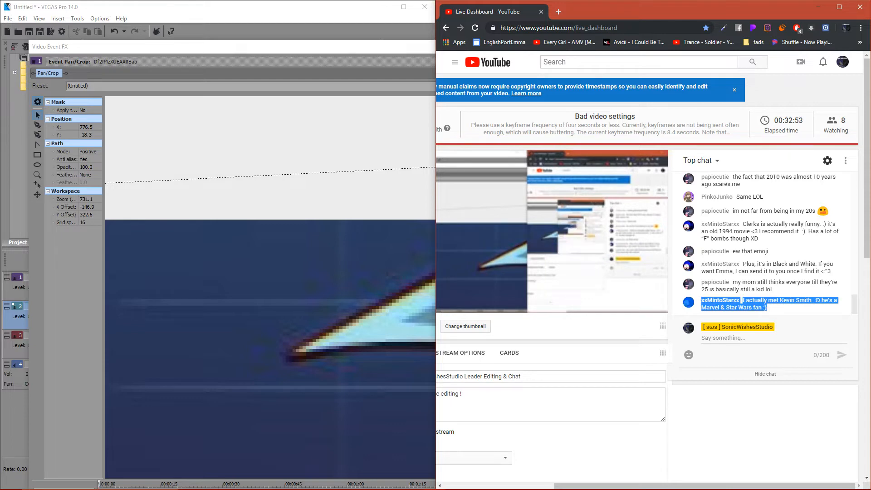
{"action": "left_click", "coordinate": [790, 211]}
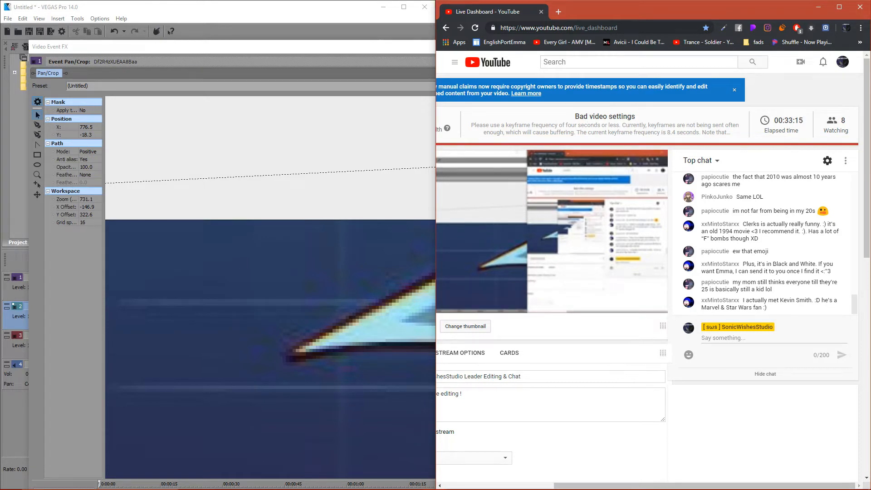
{"action": "left_click", "coordinate": [354, 190]}
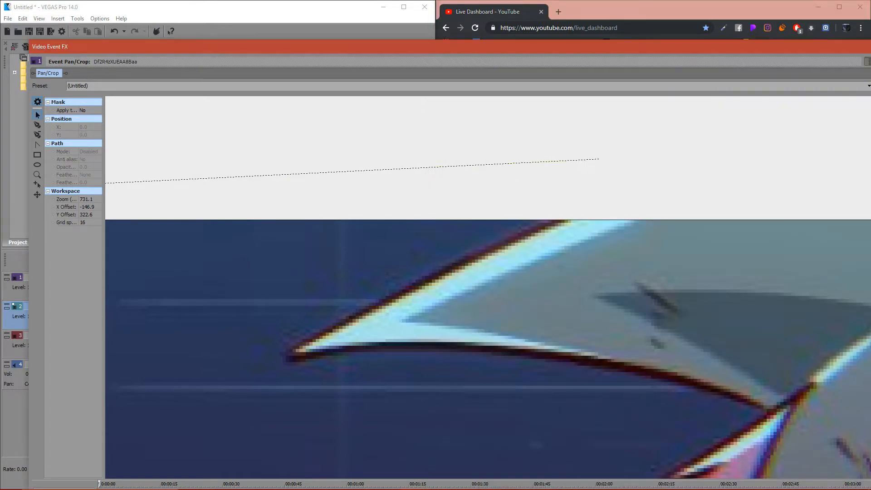
- Move the end anchor close to the dark hedgehog's uppermost quill and trace the mask path down the quill's upper edge to its tip
{"action": "left_click_drag", "start_coordinate": [599, 159], "coordinate": [552, 203]}
{"action": "key", "text": "d"}
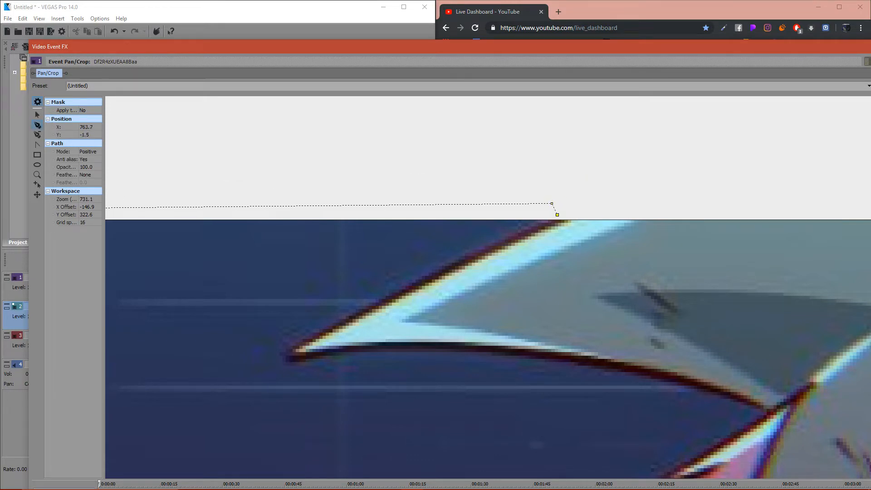
{"action": "left_click", "coordinate": [500, 245]}
{"action": "left_click", "coordinate": [379, 301]}
{"action": "left_click", "coordinate": [306, 339]}
{"action": "left_click", "coordinate": [285, 352]}
- Trace the mask path along the underside of the uppermost quill to its junction with the pink-striped quill
{"action": "left_click", "coordinate": [308, 355]}
{"action": "left_click", "coordinate": [421, 347]}
{"action": "left_click", "coordinate": [523, 355]}
{"action": "left_click", "coordinate": [577, 362]}
{"action": "left_click", "coordinate": [646, 373]}
{"action": "left_click", "coordinate": [697, 385]}
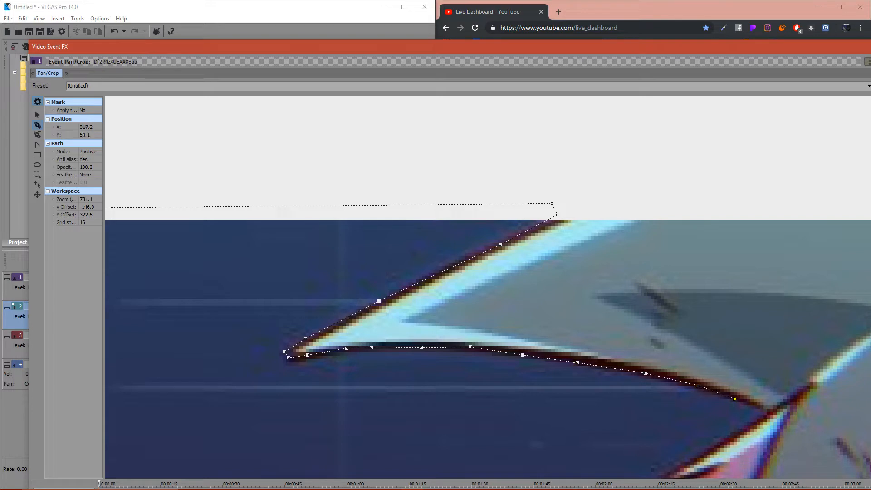
{"action": "left_click", "coordinate": [755, 404]}
{"action": "left_click", "coordinate": [768, 413]}
- Resume the mask path from the end anchor at 826.7, 58.2 and trace the pink-striped quill's upper edge to 676.9, 103.2
{"action": "left_click", "coordinate": [37, 115]}
{"action": "left_click_drag", "start_coordinate": [567, 422], "coordinate": [454, 307]}
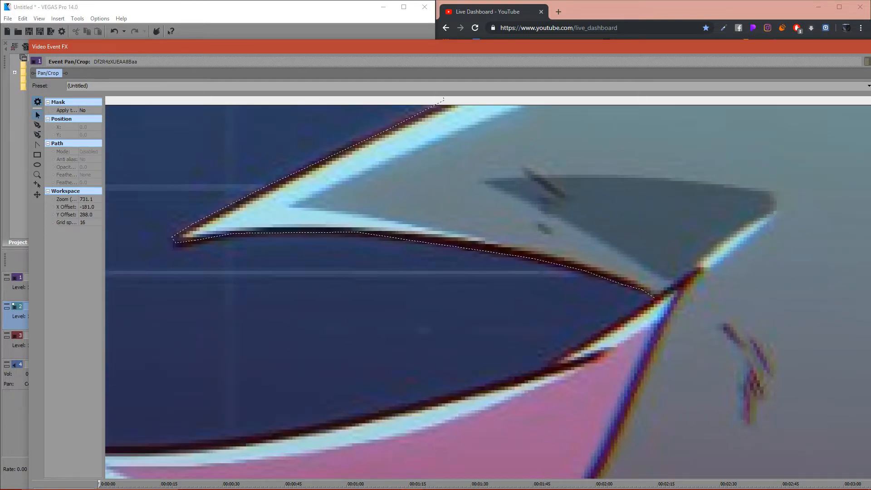
{"action": "left_click", "coordinate": [643, 289]}
{"action": "left_click", "coordinate": [646, 288]}
{"action": "left_click_drag", "start_coordinate": [643, 289], "coordinate": [653, 298]}
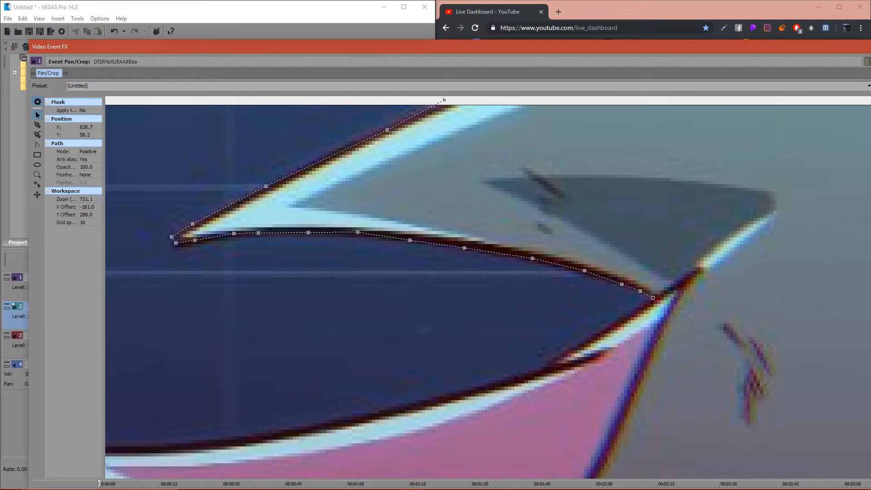
{"action": "left_click", "coordinate": [38, 125]}
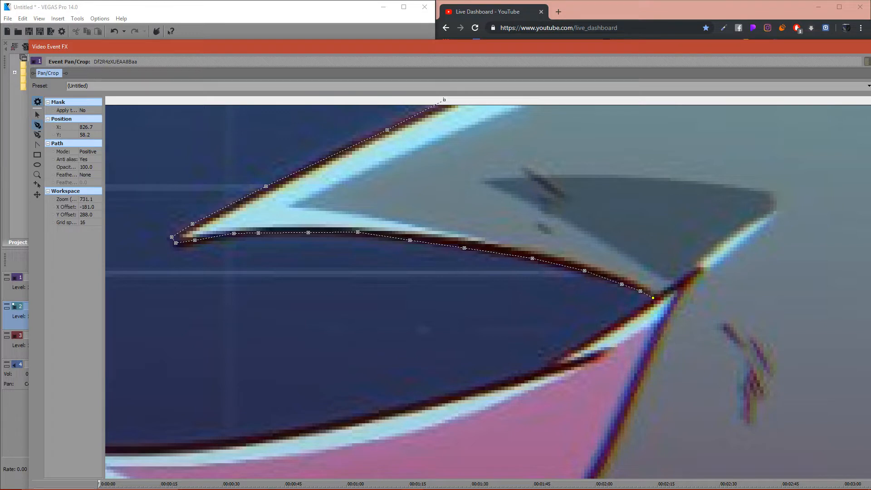
{"action": "left_click", "coordinate": [599, 336]}
{"action": "left_click", "coordinate": [560, 356]}
{"action": "left_click", "coordinate": [552, 365]}
{"action": "left_click", "coordinate": [470, 390]}
{"action": "left_click", "coordinate": [247, 440]}
{"action": "left_click", "coordinate": [156, 447]}
- Continue the mask path along the pink-striped quill's upper edge to 631.2, 99.2, just short of its tip
{"action": "left_click", "coordinate": [38, 115]}
{"action": "left_click_drag", "start_coordinate": [227, 326], "coordinate": [607, 222]}
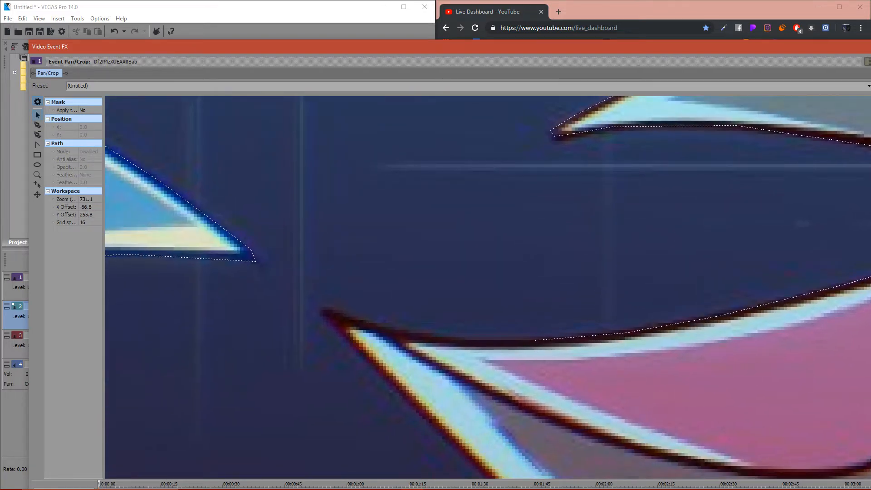
{"action": "key", "text": "ctrl+a"}
{"action": "left_click", "coordinate": [38, 125]}
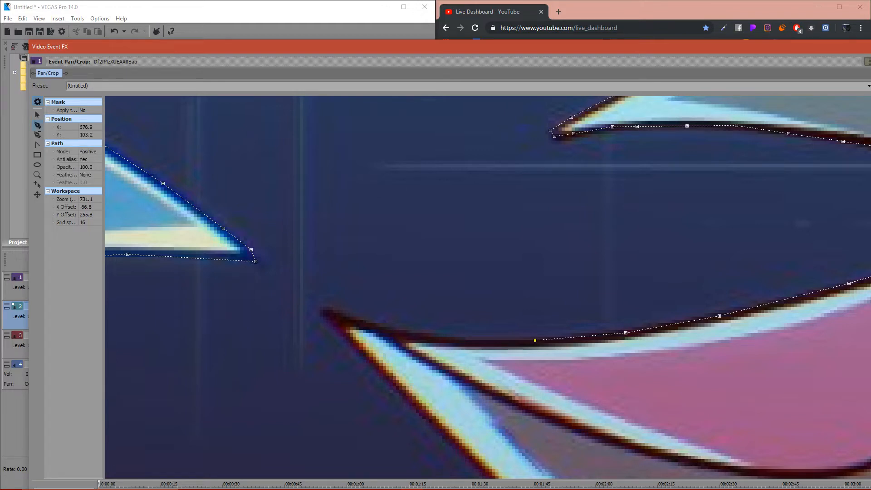
{"action": "left_click", "coordinate": [469, 343]}
{"action": "left_click", "coordinate": [384, 327]}
- Switch to the livestream chat in Chrome and search Google for Kevin Smith, the name mentioned in a message
{"action": "left_click", "coordinate": [435, 481]}
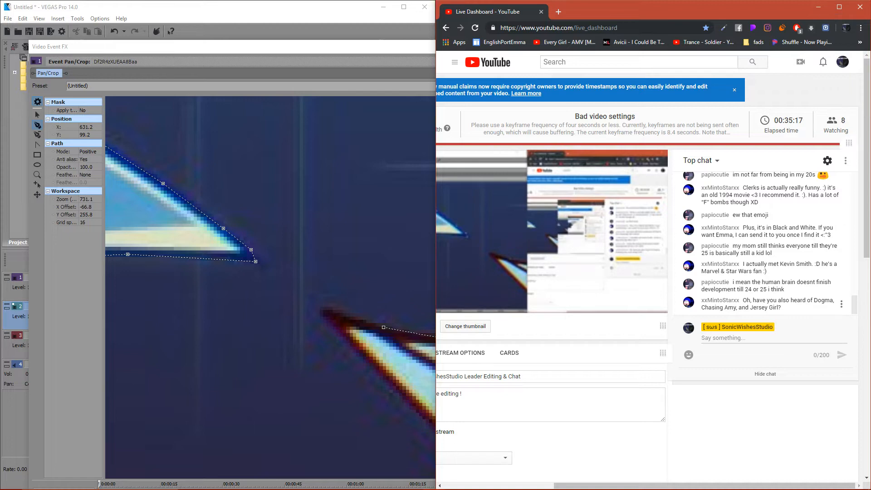
{"action": "double_click", "coordinate": [760, 308]}
{"action": "triple_click", "coordinate": [760, 308]}
{"action": "left_click", "coordinate": [767, 264]}
{"action": "left_click_drag", "start_coordinate": [779, 264], "coordinate": [808, 264]}
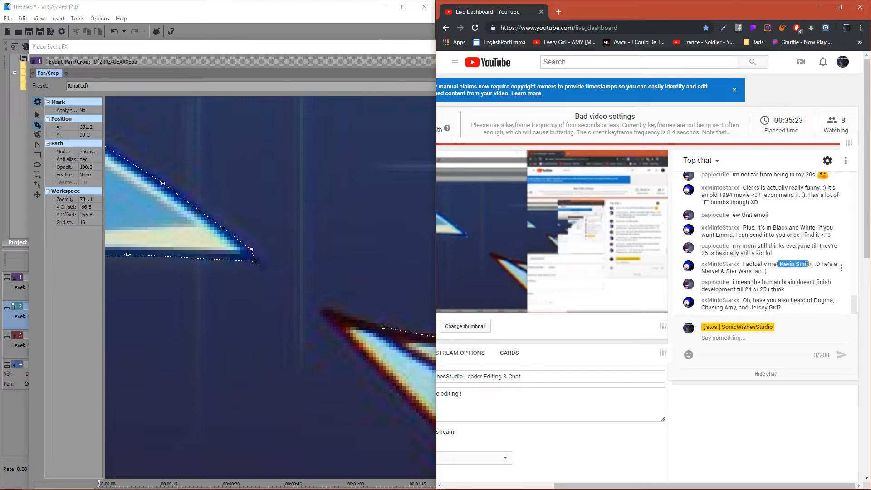
{"action": "right_click", "coordinate": [809, 264]}
{"action": "left_click", "coordinate": [780, 283]}
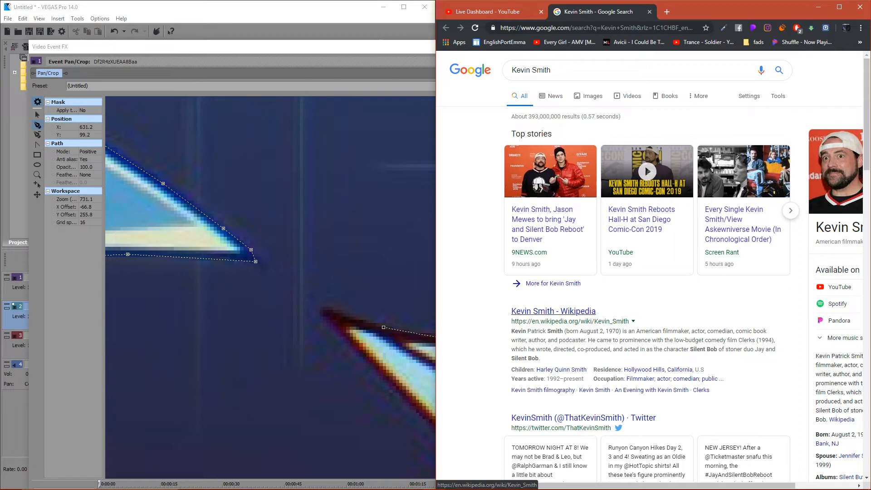
- Open Kevin Smith's Wikipedia article, skim it through the filmography to the references, and return to the mask in VEGAS Pro
{"action": "left_click", "coordinate": [554, 311]}
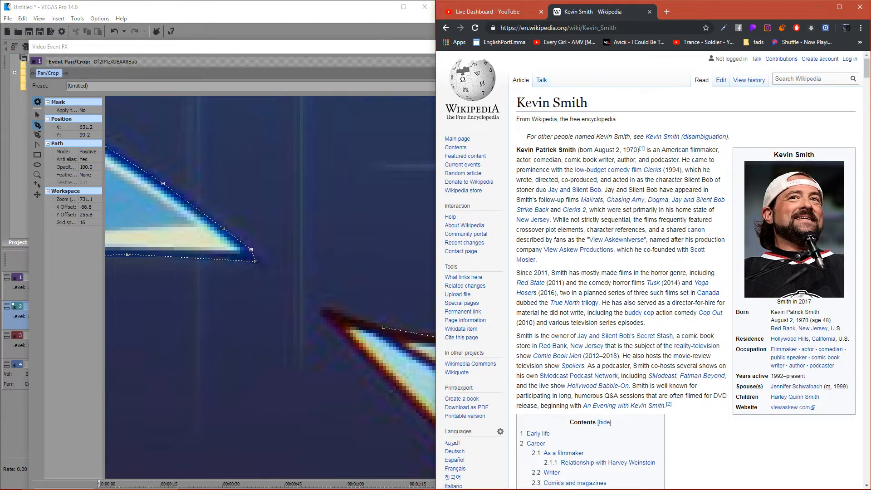
{"action": "mouse_move", "coordinate": [557, 355]}
{"action": "scroll", "coordinate": [685, 273], "scroll_direction": "down", "scroll_amount": 20}
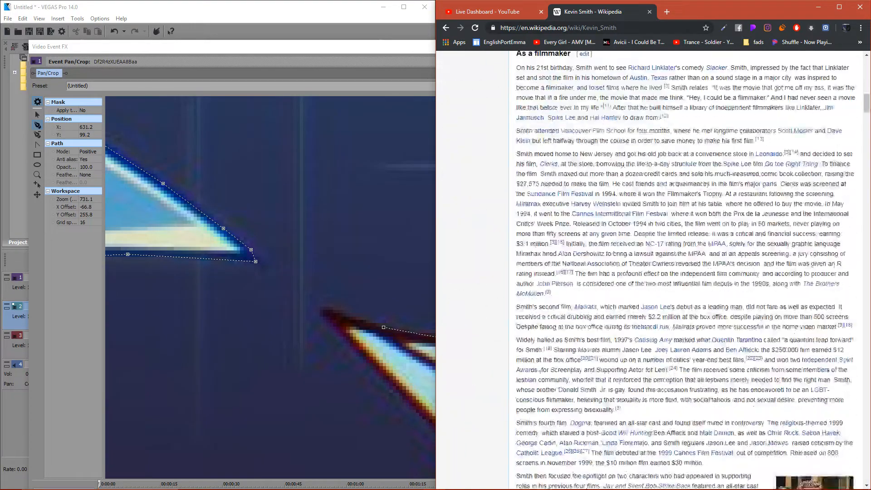
{"action": "scroll", "coordinate": [685, 273], "scroll_direction": "down", "scroll_amount": 20}
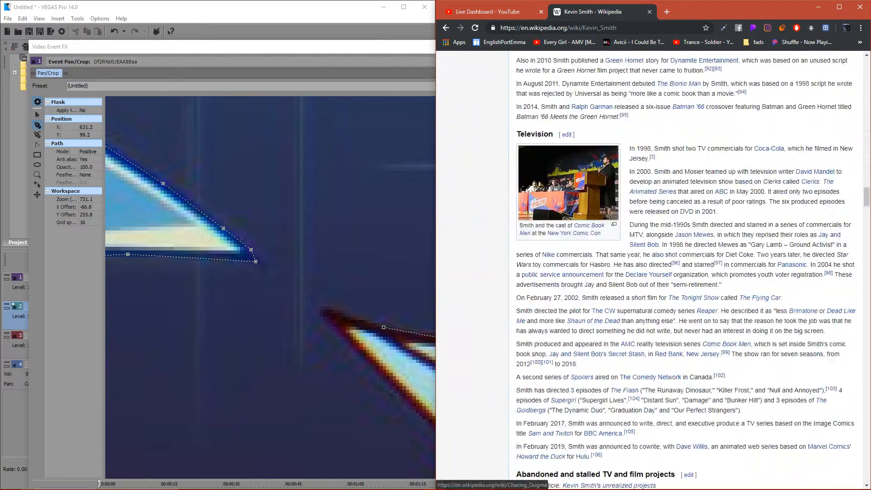
{"action": "scroll", "coordinate": [685, 273], "scroll_direction": "down", "scroll_amount": 6}
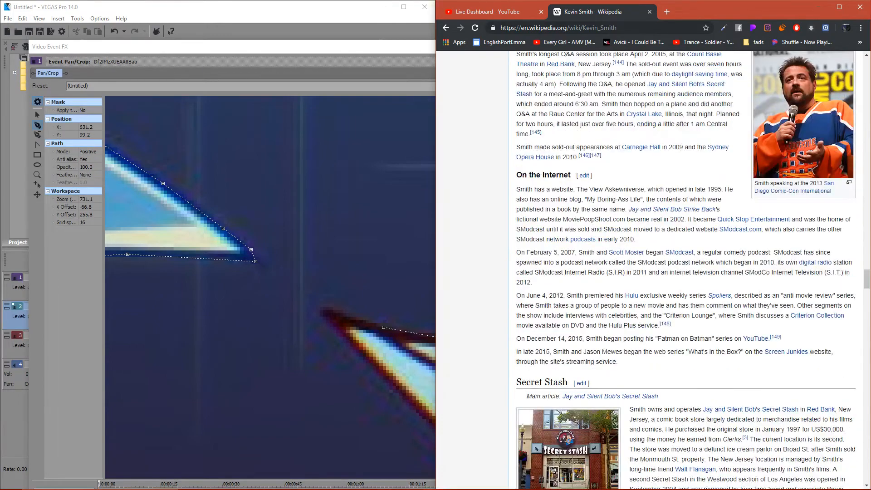
{"action": "scroll", "coordinate": [685, 272], "scroll_direction": "down", "scroll_amount": 15}
{"action": "scroll", "coordinate": [685, 272], "scroll_direction": "down", "scroll_amount": 6}
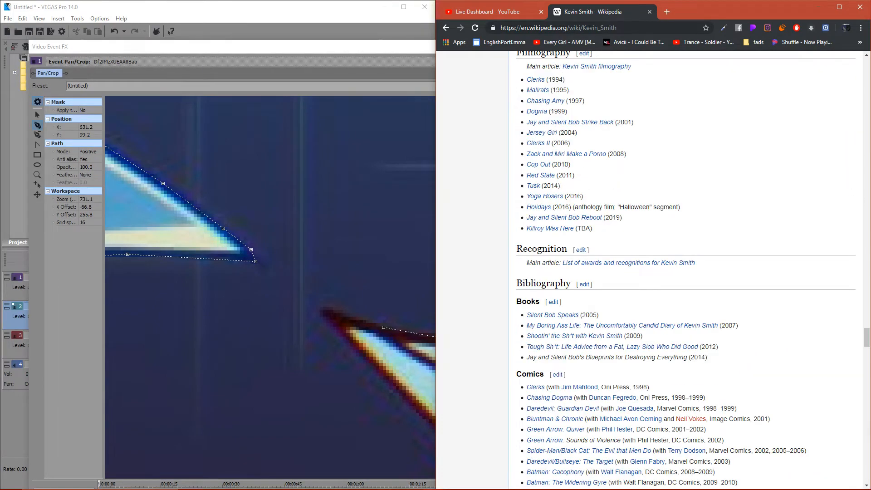
{"action": "scroll", "coordinate": [686, 272], "scroll_direction": "down", "scroll_amount": 6}
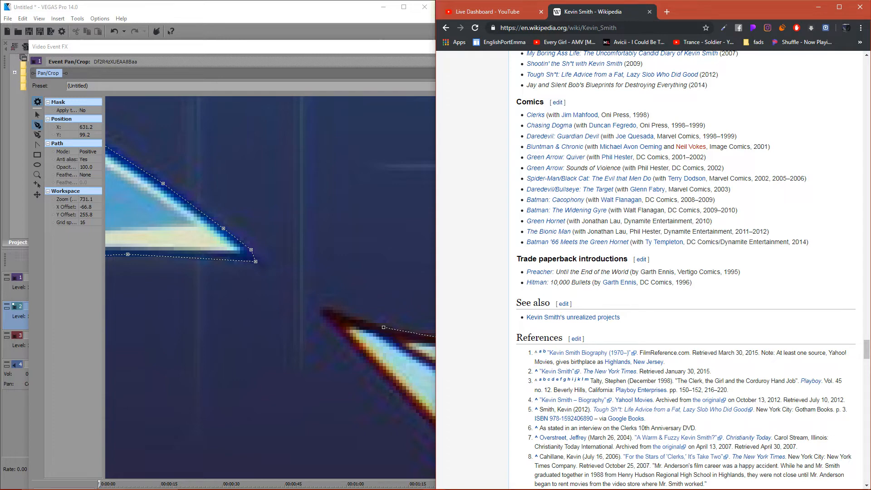
{"action": "left_click", "coordinate": [650, 12]}
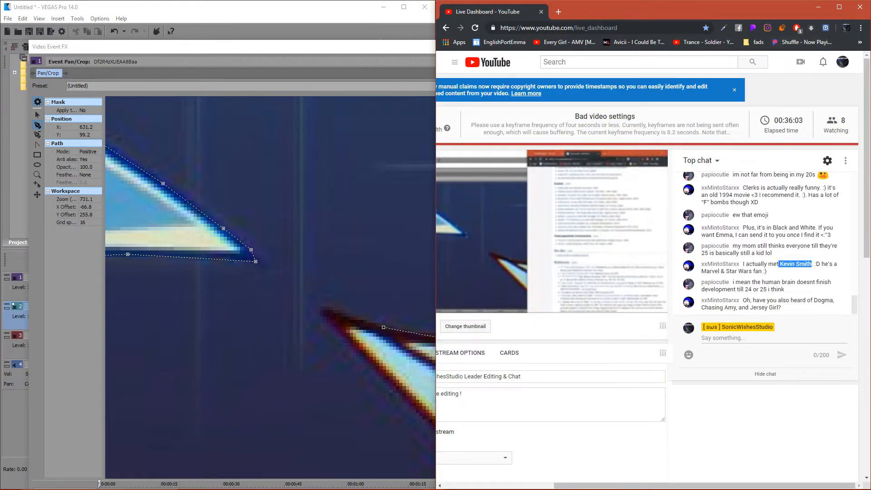
{"action": "left_click", "coordinate": [819, 6]}
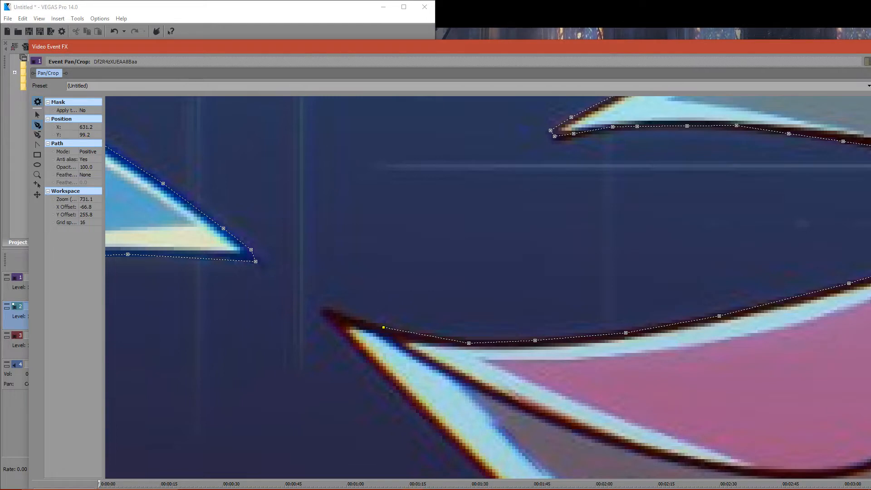
- Trace the mask path around the pink-striped quill's tip and down along its lower edge
{"action": "left_click", "coordinate": [327, 322]}
{"action": "left_click", "coordinate": [377, 369]}
{"action": "left_click", "coordinate": [37, 115]}
{"action": "left_click_drag", "start_coordinate": [494, 400], "coordinate": [260, 179]}
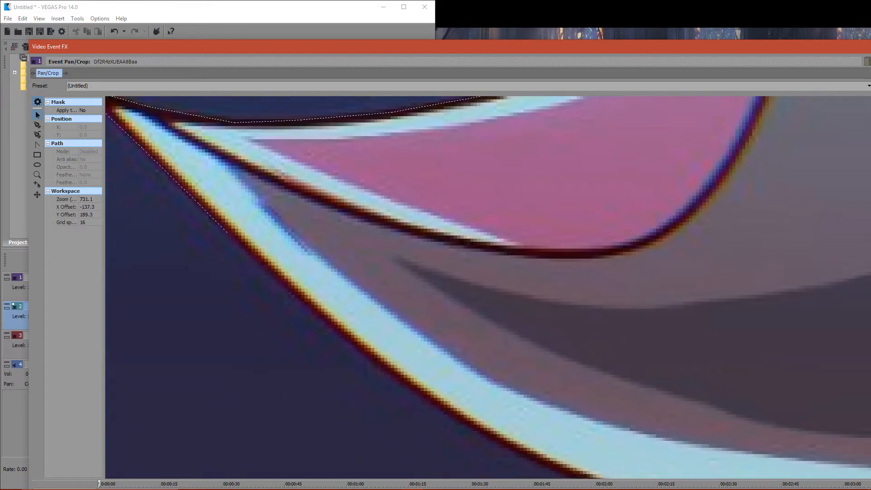
{"action": "left_click", "coordinate": [227, 233]}
{"action": "left_click", "coordinate": [37, 125]}
{"action": "left_click", "coordinate": [269, 273]}
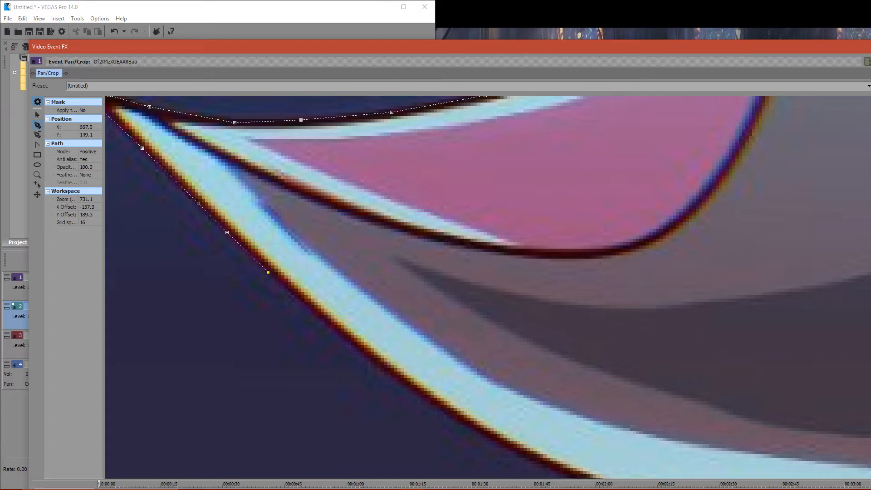
{"action": "left_click", "coordinate": [314, 312]}
{"action": "left_click", "coordinate": [460, 423]}
{"action": "left_click", "coordinate": [539, 464]}
- Resume the mask path at 748.7, 207.0 and trace the quill's lower edge to where the lowest head quill meets it
{"action": "left_click", "coordinate": [37, 115]}
{"action": "left_click_drag", "start_coordinate": [635, 386], "coordinate": [298, 181]}
{"action": "left_click_drag", "start_coordinate": [363, 290], "coordinate": [625, 236]}
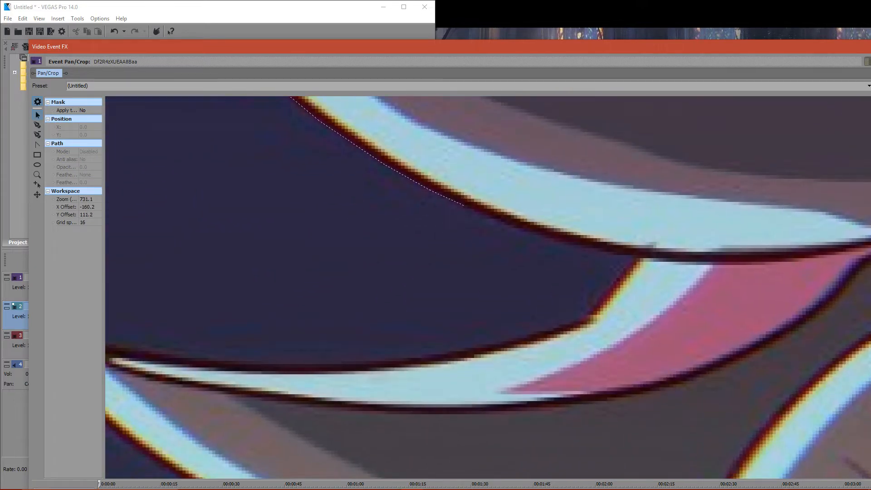
{"action": "left_click", "coordinate": [464, 206]}
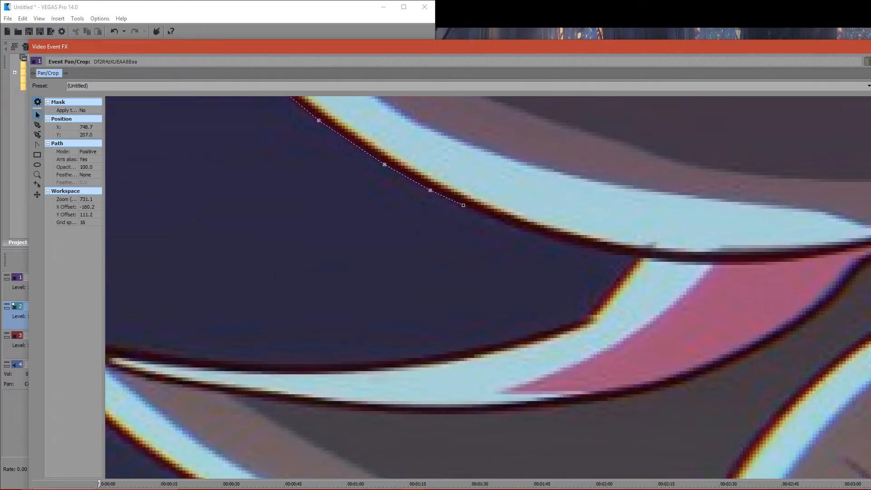
{"action": "left_click", "coordinate": [37, 125]}
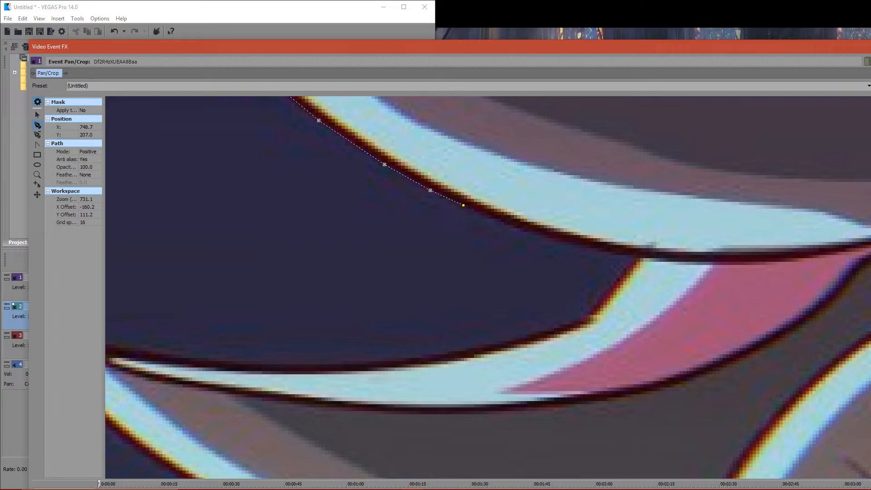
{"action": "left_click", "coordinate": [512, 223]}
{"action": "left_click", "coordinate": [572, 244]}
{"action": "left_click", "coordinate": [619, 249]}
{"action": "left_click", "coordinate": [643, 251]}
- Trace the mask path along the upper edge of the dark hedgehog's lowest head quill out to its tip
{"action": "left_click", "coordinate": [617, 278]}
{"action": "left_click", "coordinate": [505, 344]}
{"action": "left_click", "coordinate": [435, 358]}
{"action": "left_click", "coordinate": [326, 366]}
{"action": "left_click", "coordinate": [226, 366]}
{"action": "left_click", "coordinate": [37, 115]}
{"action": "left_click_drag", "start_coordinate": [190, 290], "coordinate": [495, 200]}
{"action": "left_click", "coordinate": [452, 265]}
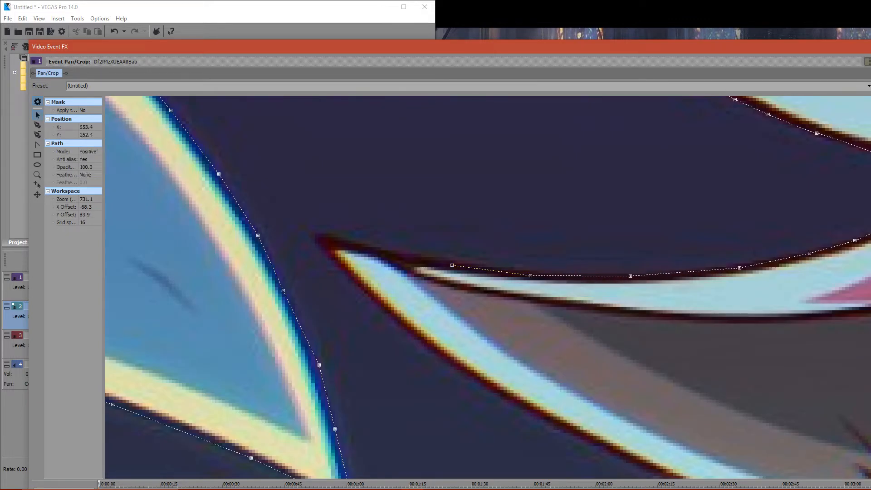
{"action": "left_click", "coordinate": [38, 125]}
{"action": "left_click", "coordinate": [378, 250]}
{"action": "left_click", "coordinate": [327, 236]}
- Trace the mask path from the tip down the lowest head quill's lower edge to 707.9, 311.2, and glance at the livestream chat
{"action": "left_click", "coordinate": [362, 284]}
{"action": "left_click", "coordinate": [418, 341]}
{"action": "left_click", "coordinate": [469, 372]}
{"action": "key", "text": "ctrl+z"}
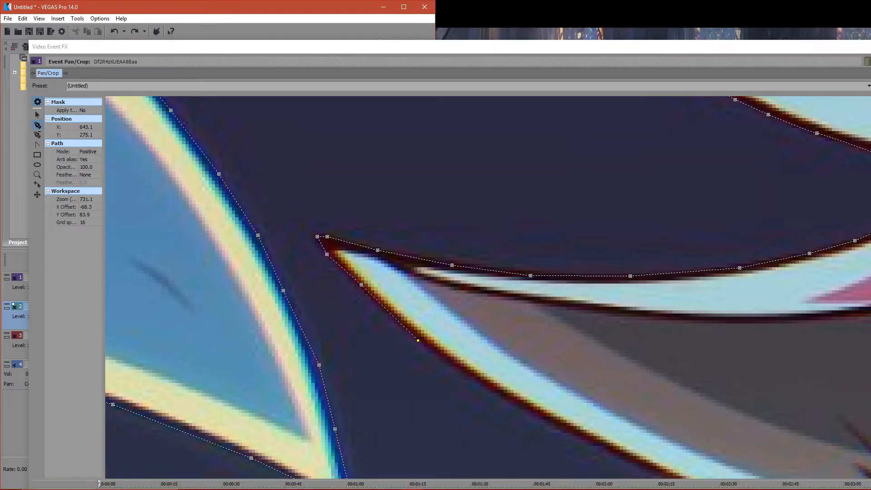
{"action": "left_click", "coordinate": [454, 367]}
{"action": "left_click", "coordinate": [507, 398]}
{"action": "left_click", "coordinate": [563, 429]}
{"action": "left_click", "coordinate": [619, 459]}
{"action": "left_click", "coordinate": [434, 481]}
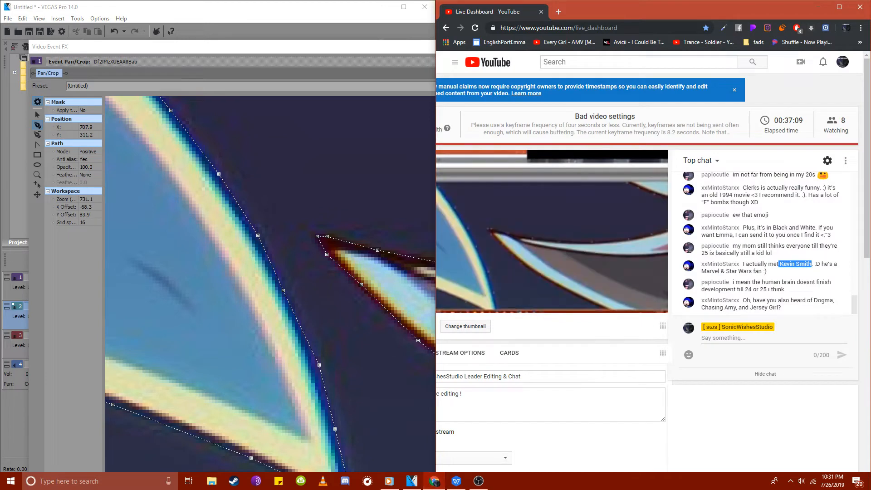
{"action": "left_click", "coordinate": [819, 7]}
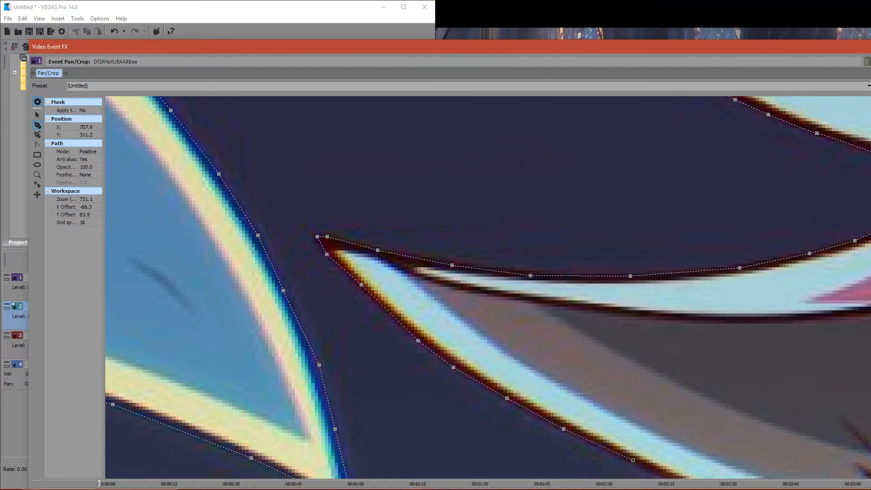
- Resume the mask path on the lowest head quill's lower edge and extend it past the kirunixxx signature to 741.0, 326.3
{"action": "left_click", "coordinate": [37, 115]}
{"action": "left_click_drag", "start_coordinate": [590, 408], "coordinate": [324, 156]}
{"action": "scroll", "coordinate": [325, 156], "scroll_direction": "down", "scroll_amount": 4}
{"action": "scroll", "coordinate": [324, 156], "scroll_direction": "down", "scroll_amount": 3}
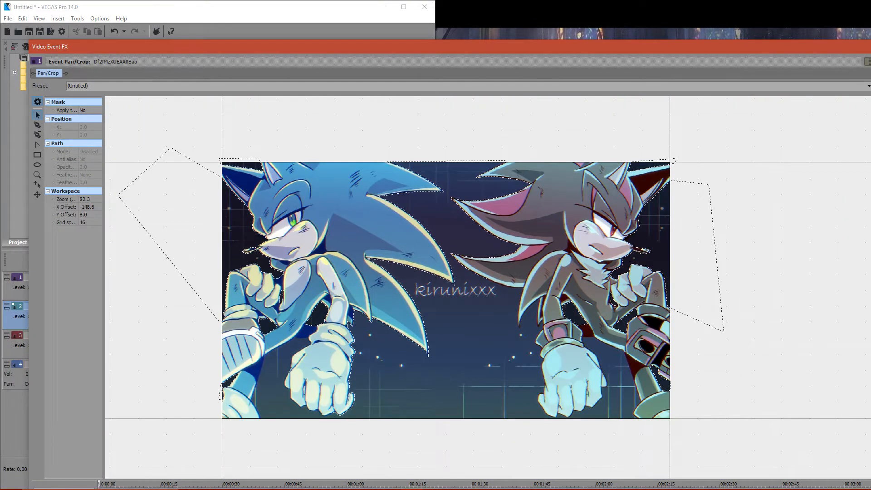
{"action": "scroll", "coordinate": [578, 310], "scroll_direction": "up", "scroll_amount": 3}
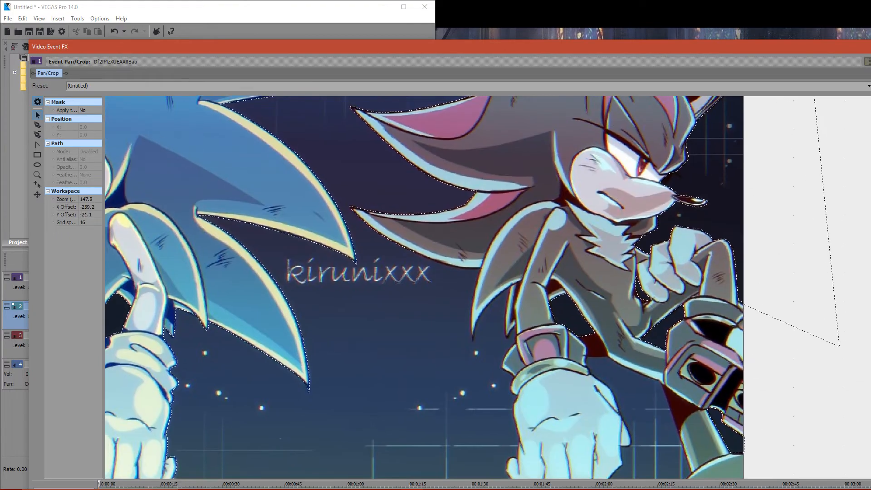
{"action": "scroll", "coordinate": [431, 277], "scroll_direction": "up", "scroll_amount": 7}
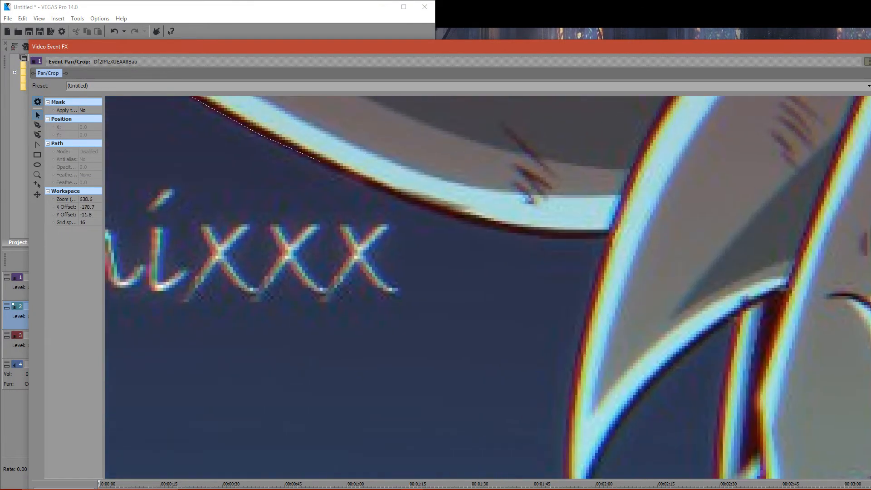
{"action": "scroll", "coordinate": [495, 282], "scroll_direction": "up", "scroll_amount": 1}
{"action": "left_click", "coordinate": [274, 130]}
{"action": "left_click", "coordinate": [38, 125]}
{"action": "left_click", "coordinate": [315, 149]}
{"action": "left_click", "coordinate": [393, 184]}
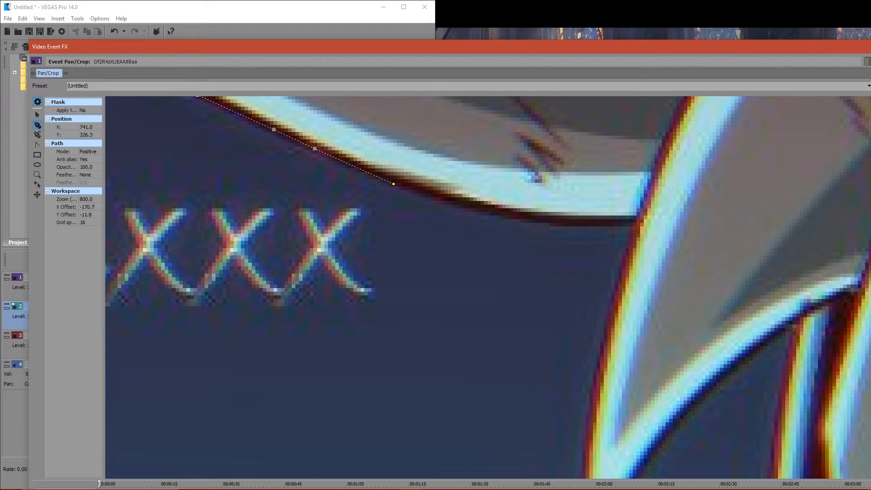
- Continue the mask path along the lowest head quill's lower edge to where it meets the back spine
{"action": "left_click", "coordinate": [440, 199]}
{"action": "left_click", "coordinate": [564, 227]}
{"action": "left_click", "coordinate": [604, 226]}
{"action": "left_click", "coordinate": [635, 222]}
- Trace the mask path down the outer edge of the dark hedgehog's back spine to 794.2, 394.4
{"action": "left_click", "coordinate": [614, 292]}
{"action": "left_click", "coordinate": [596, 385]}
{"action": "left_click", "coordinate": [587, 431]}
{"action": "left_click", "coordinate": [38, 115]}
{"action": "left_click_drag", "start_coordinate": [477, 350], "coordinate": [262, 216]}
{"action": "left_click", "coordinate": [374, 297]}
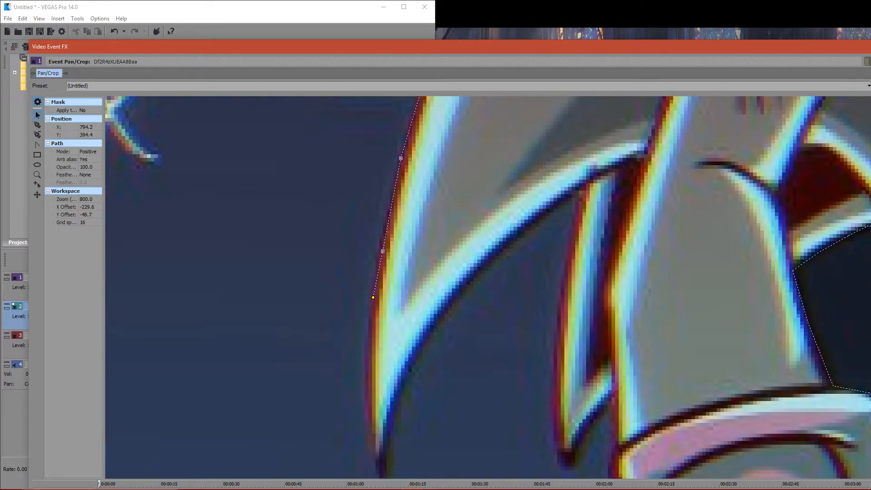
- Extend the mask path farther down the back spine's outer edge to 793.5, 434.4
{"action": "left_click", "coordinate": [37, 124]}
{"action": "left_click", "coordinate": [366, 397]}
{"action": "left_click", "coordinate": [370, 443]}
{"action": "scroll", "coordinate": [501, 287], "scroll_direction": "down", "scroll_amount": 2}
{"action": "scroll", "coordinate": [500, 290], "scroll_direction": "up", "scroll_amount": 2}
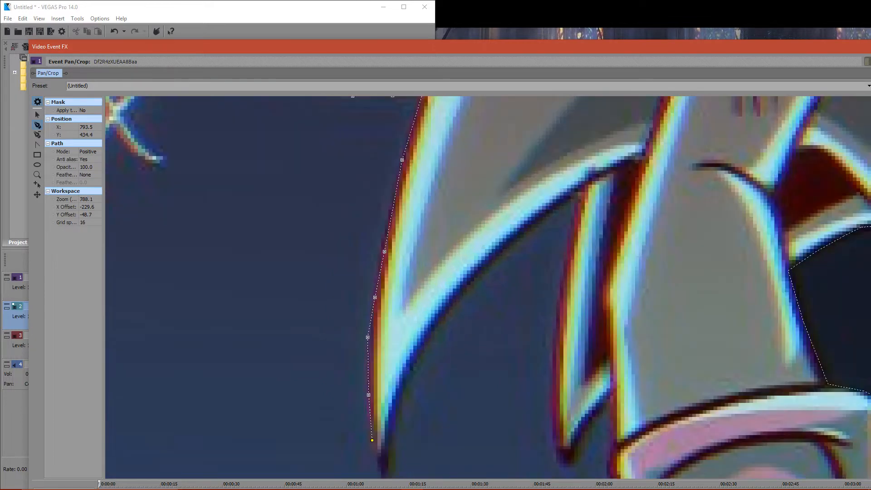
- Add a mask anchor near the back spine's tip and move it to 794.9, 442.9
{"action": "left_click", "coordinate": [377, 456]}
{"action": "left_click_drag", "start_coordinate": [474, 250], "coordinate": [362, 159]}
{"action": "key", "text": "ctrl+z"}
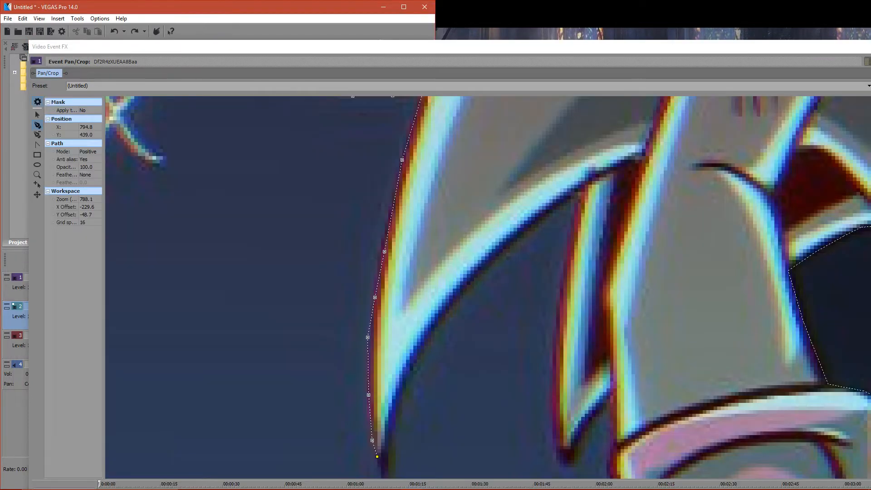
{"action": "left_click", "coordinate": [37, 115]}
{"action": "left_click_drag", "start_coordinate": [494, 318], "coordinate": [385, 239]}
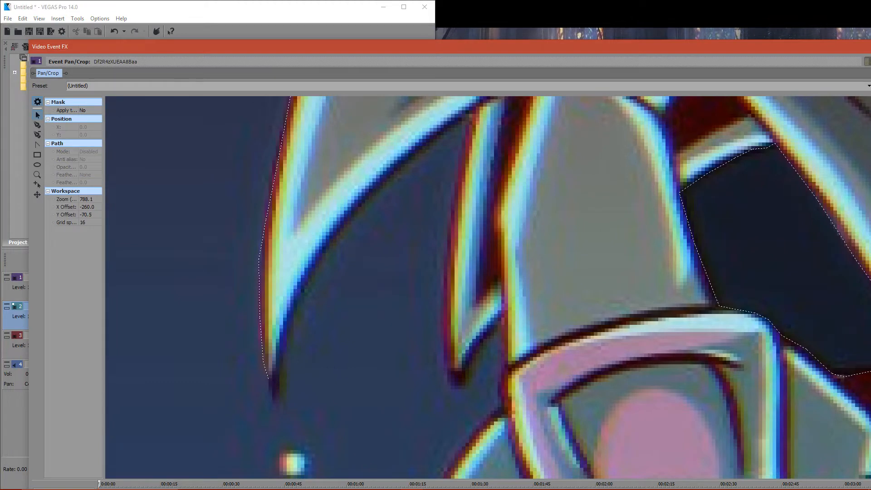
{"action": "left_click_drag", "start_coordinate": [269, 379], "coordinate": [268, 392]}
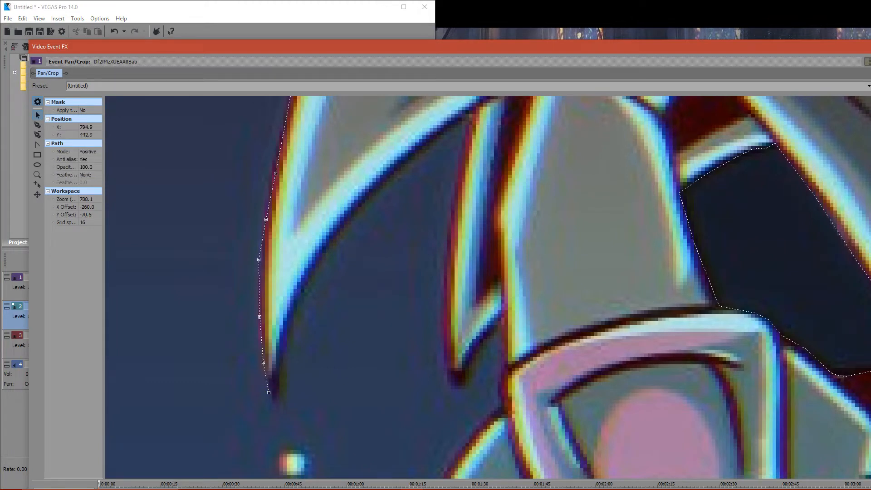
- Trace the mask path around the back spine's tip and up its inner edge to the base of the smaller second spine
{"action": "left_click", "coordinate": [37, 125]}
{"action": "left_click", "coordinate": [277, 399]}
{"action": "left_click", "coordinate": [298, 295]}
{"action": "left_click", "coordinate": [369, 194]}
{"action": "left_click", "coordinate": [416, 149]}
{"action": "left_click", "coordinate": [452, 120]}
{"action": "left_click", "coordinate": [475, 106]}
- Trace the mask path down the second spine's outer edge and around its tip
{"action": "left_click", "coordinate": [468, 134]}
{"action": "left_click", "coordinate": [450, 244]}
{"action": "left_click", "coordinate": [446, 300]}
{"action": "left_click", "coordinate": [447, 348]}
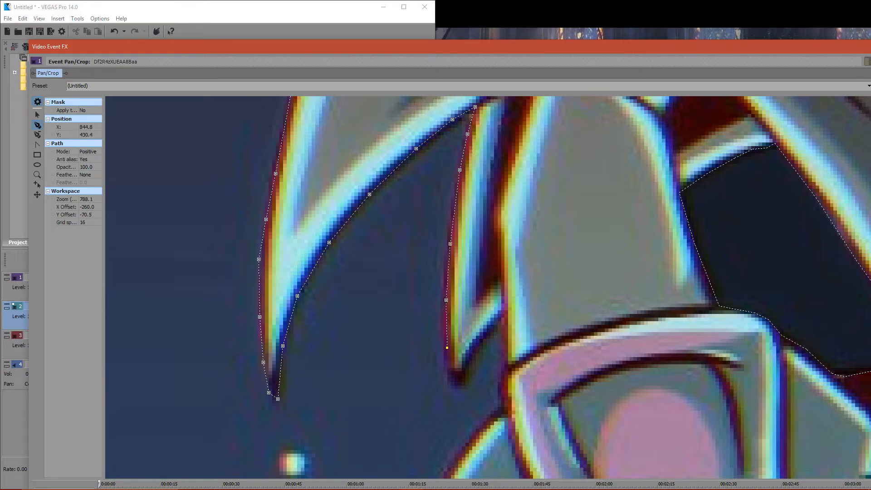
{"action": "left_click", "coordinate": [450, 372]}
{"action": "left_click", "coordinate": [453, 386]}
{"action": "left_click", "coordinate": [457, 384]}
- Trace the mask path up the second spine's inner edge, then down the arm to the flared glove cuff
{"action": "left_click", "coordinate": [471, 351]}
{"action": "left_click", "coordinate": [500, 354]}
{"action": "left_click", "coordinate": [501, 380]}
{"action": "left_click", "coordinate": [499, 395]}
{"action": "left_click", "coordinate": [501, 408]}
{"action": "left_click", "coordinate": [485, 423]}
{"action": "left_click", "coordinate": [458, 455]}
- Adjust the mask anchors at the tips of the dark hedgehog's two back spines
{"action": "left_click", "coordinate": [38, 116]}
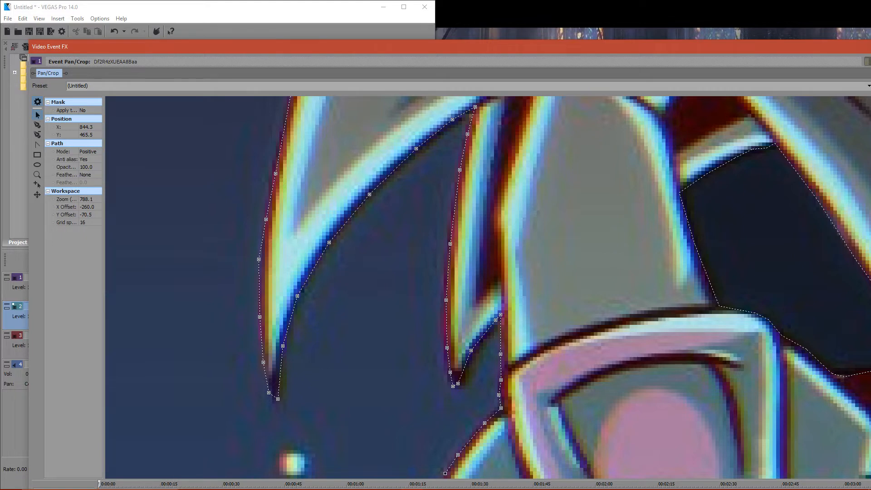
{"action": "left_click_drag", "start_coordinate": [372, 318], "coordinate": [365, 327]}
{"action": "left_click_drag", "start_coordinate": [262, 402], "coordinate": [263, 396]}
{"action": "left_click", "coordinate": [354, 345]}
{"action": "left_click_drag", "start_coordinate": [446, 395], "coordinate": [453, 392]}
{"action": "left_click", "coordinate": [467, 403]}
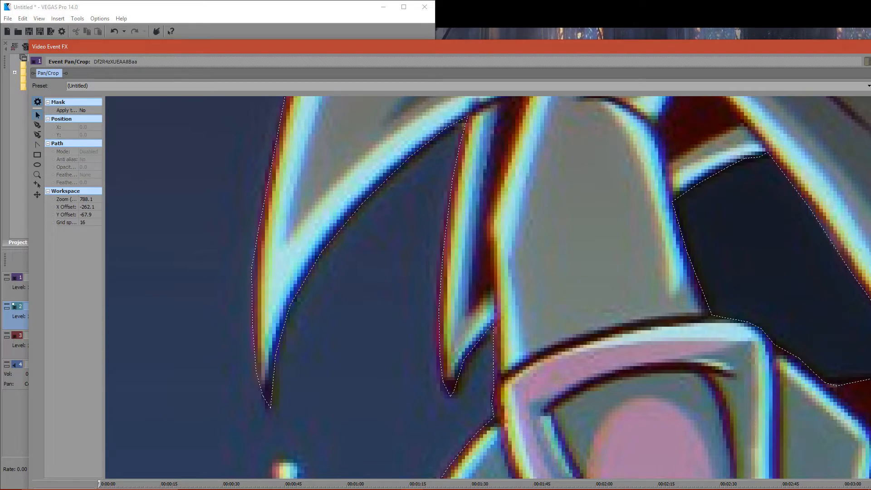
{"action": "left_click_drag", "start_coordinate": [470, 431], "coordinate": [409, 102]}
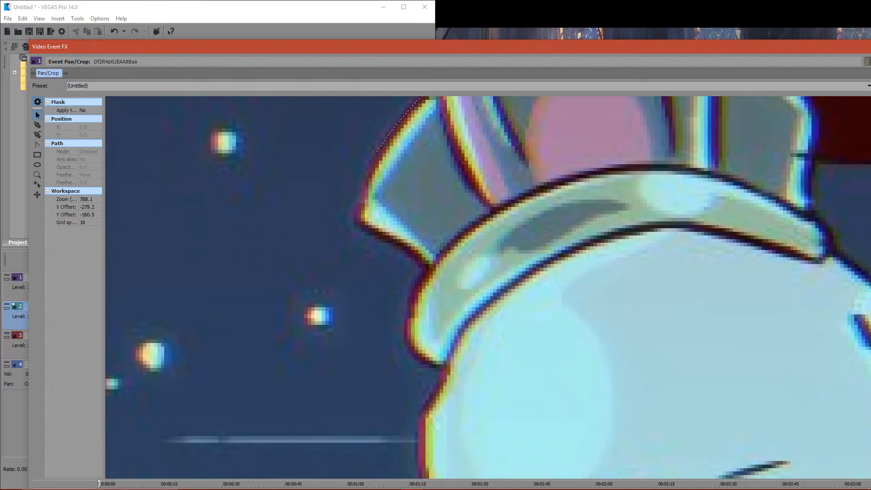
- Switch to the YouTube Live Dashboard and read the newest livestream chat messages
{"action": "left_click", "coordinate": [434, 481]}
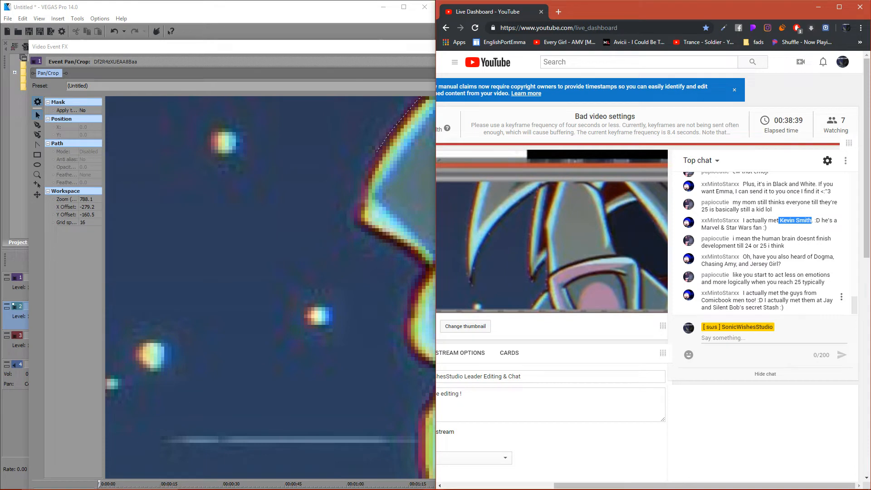
{"action": "triple_click", "coordinate": [801, 276]}
{"action": "double_click", "coordinate": [786, 282]}
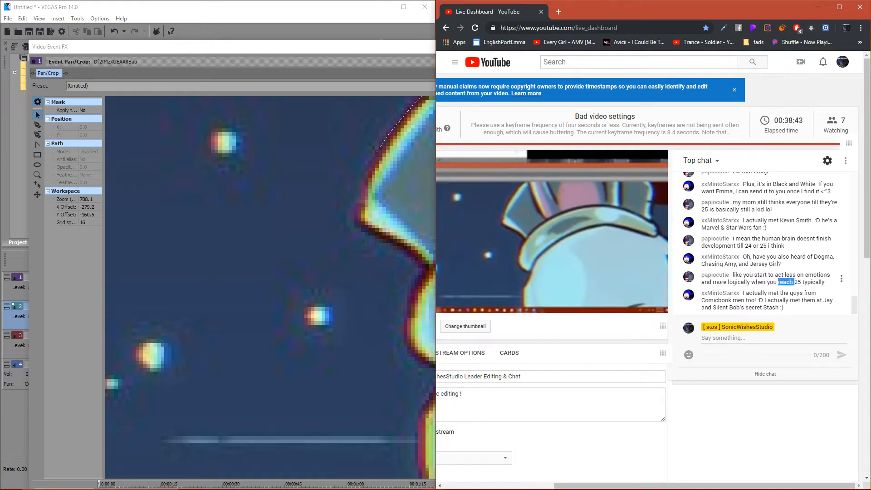
{"action": "left_click", "coordinate": [788, 294]}
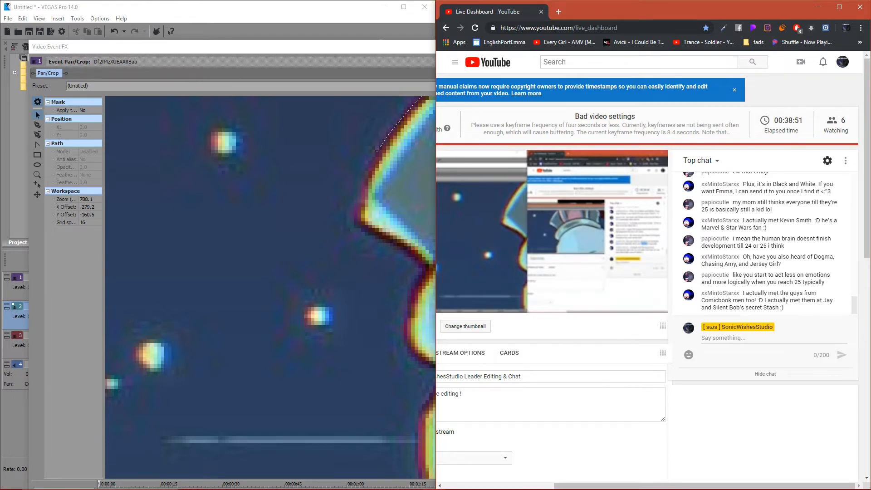
- Resume the mask path at 844.3, 465.5 and trace it around the flared cuff's corner to the glove's rim
{"action": "left_click", "coordinate": [377, 151]}
{"action": "left_click", "coordinate": [37, 125]}
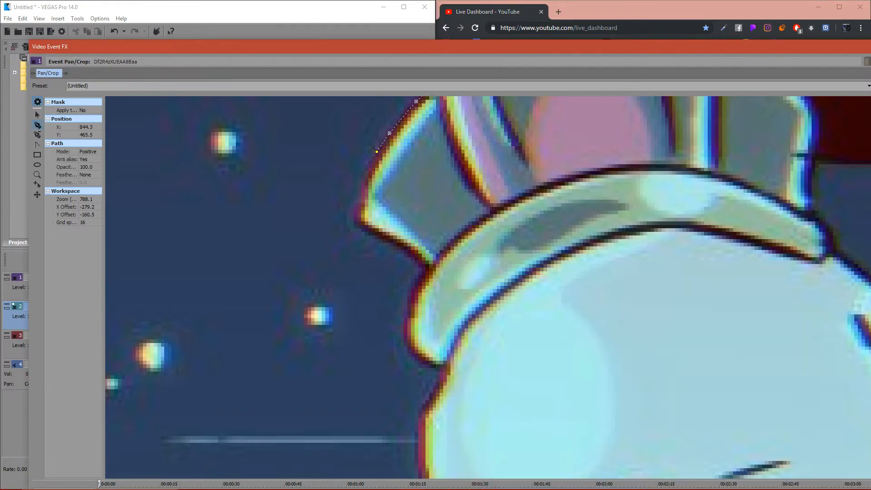
{"action": "left_click", "coordinate": [366, 178]}
{"action": "left_click", "coordinate": [360, 196]}
{"action": "left_click", "coordinate": [358, 210]}
{"action": "left_click", "coordinate": [403, 246]}
{"action": "left_click", "coordinate": [427, 265]}
- Trace the mask path around the rounded end of the dark hedgehog's glove rim
{"action": "left_click", "coordinate": [417, 282]}
{"action": "left_click", "coordinate": [410, 306]}
{"action": "left_click", "coordinate": [407, 326]}
{"action": "left_click", "coordinate": [410, 353]}
{"action": "left_click", "coordinate": [429, 366]}
{"action": "left_click", "coordinate": [438, 368]}
- Trace the mask path from the glove rim down the side of the dark hedgehog's hand to 855.8, 548.9
{"action": "left_click", "coordinate": [441, 385]}
{"action": "left_click", "coordinate": [425, 408]}
{"action": "key", "text": "Escape"}
{"action": "left_click_drag", "start_coordinate": [447, 384], "coordinate": [421, 243]}
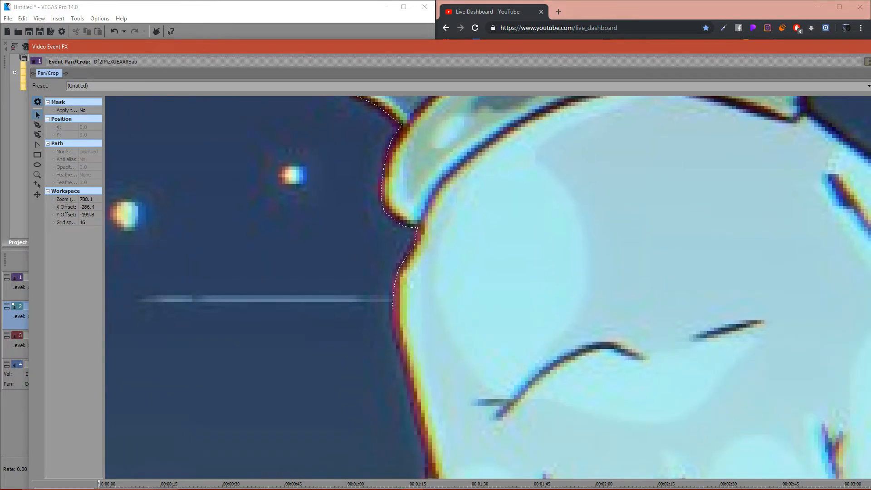
{"action": "left_click_drag", "start_coordinate": [431, 372], "coordinate": [378, 188]}
{"action": "left_click", "coordinate": [339, 125]}
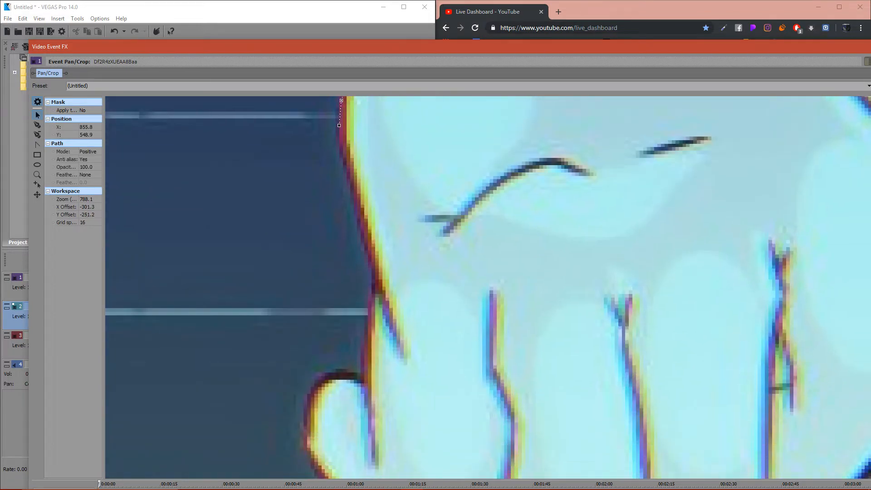
- Continue the mask path down the side of the dark hedgehog's hand to the base of its thumb
{"action": "left_click", "coordinate": [37, 125]}
{"action": "left_click", "coordinate": [367, 245]}
{"action": "left_click", "coordinate": [370, 306]}
{"action": "left_click", "coordinate": [366, 368]}
{"action": "left_click", "coordinate": [360, 379]}
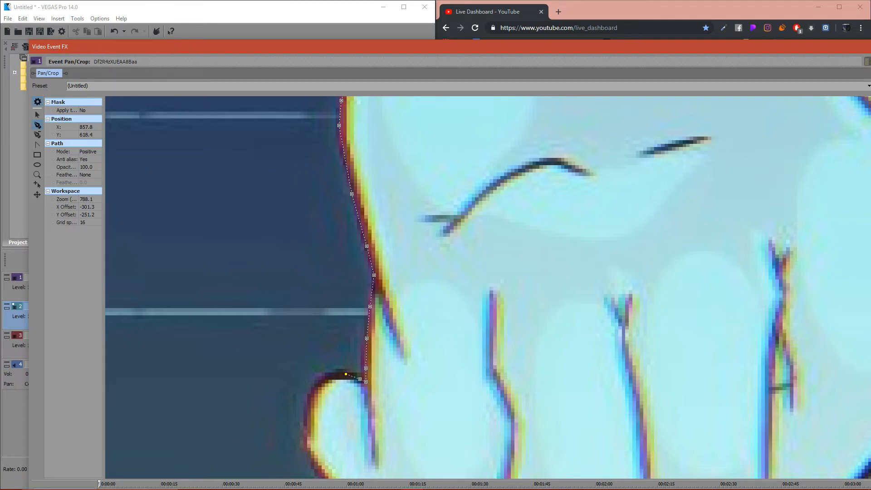
- Trace the mask path around the dark hedgehog's thumb, and glance at the livestream chat
{"action": "left_click", "coordinate": [329, 376]}
{"action": "left_click", "coordinate": [315, 386]}
{"action": "left_click", "coordinate": [311, 406]}
{"action": "key", "text": "ctrl+z"}
{"action": "left_click", "coordinate": [307, 421]}
{"action": "left_click", "coordinate": [303, 441]}
{"action": "left_click", "coordinate": [316, 470]}
{"action": "left_click", "coordinate": [38, 115]}
{"action": "left_click_drag", "start_coordinate": [408, 436], "coordinate": [327, 161]}
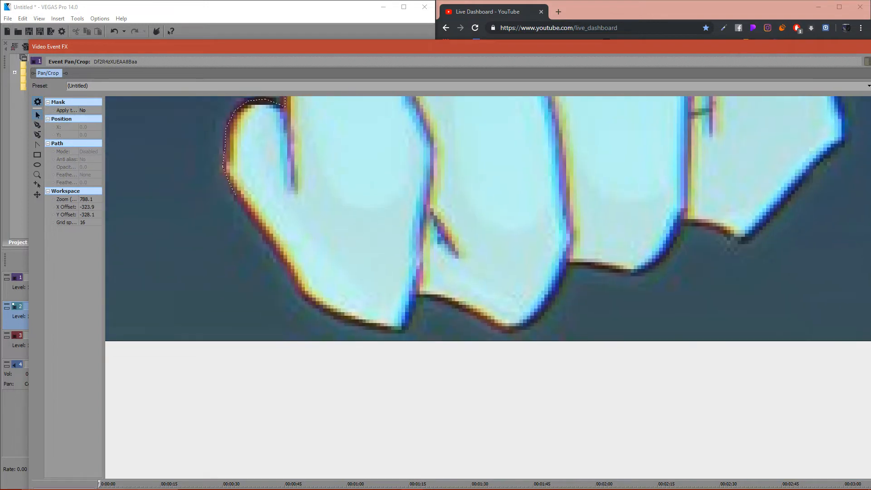
{"action": "scroll", "coordinate": [326, 160], "scroll_direction": "down", "scroll_amount": 3}
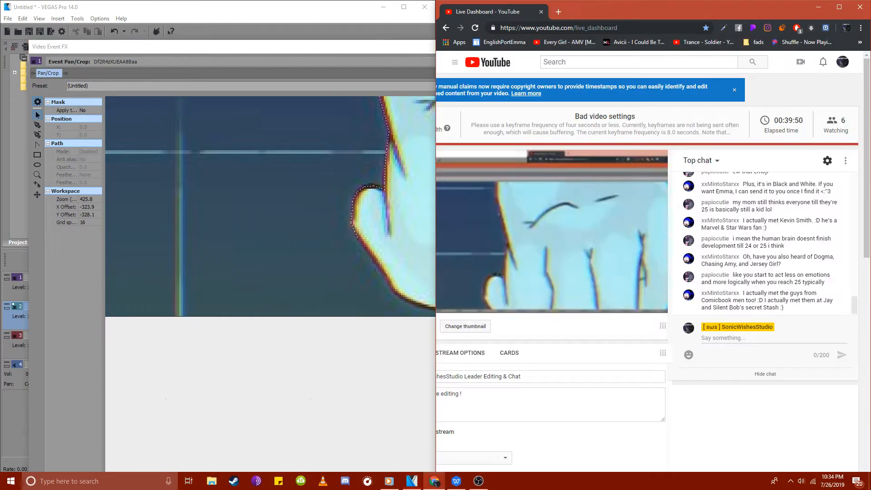
{"action": "left_click", "coordinate": [435, 482]}
{"action": "left_click", "coordinate": [434, 481]}
- Resume the blue hedgehog's mask path at 294.4, 672.4 and trace it around the adjacent fingertip
{"action": "left_click_drag", "start_coordinate": [636, 164], "coordinate": [635, 323]}
{"action": "scroll", "coordinate": [500, 287], "scroll_direction": "down", "scroll_amount": 5}
{"action": "scroll", "coordinate": [501, 287], "scroll_direction": "down", "scroll_amount": 3}
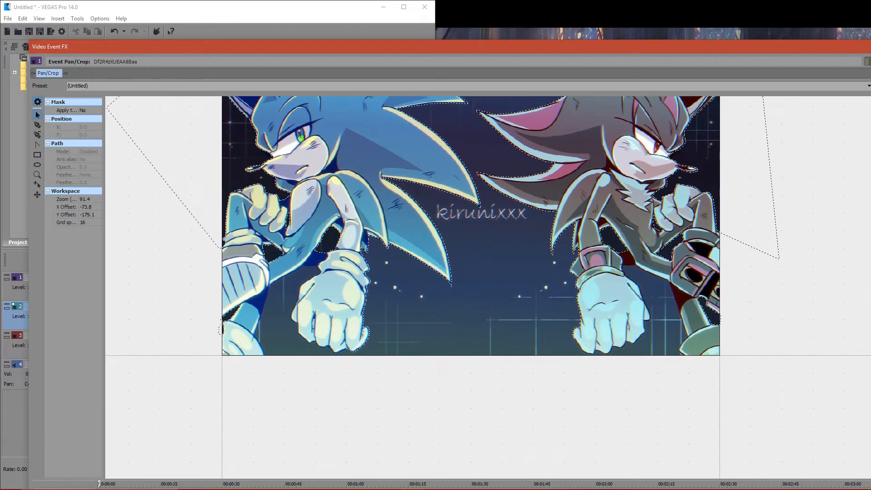
{"action": "scroll", "coordinate": [635, 323], "scroll_direction": "up", "scroll_amount": 10}
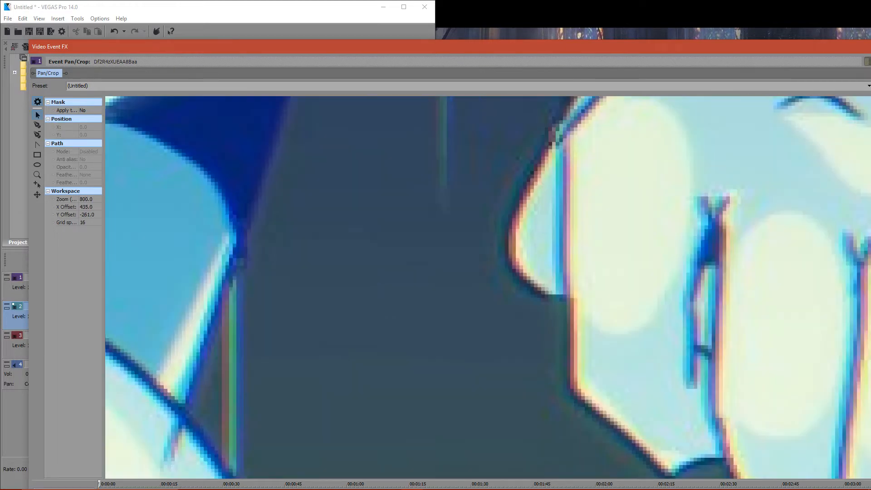
{"action": "left_click_drag", "start_coordinate": [747, 434], "coordinate": [256, 141]}
{"action": "left_click", "coordinate": [481, 243]}
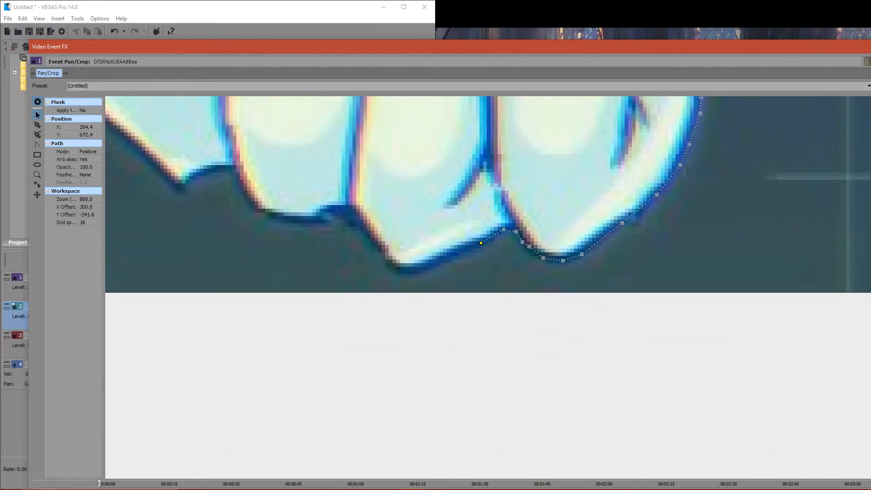
{"action": "left_click", "coordinate": [37, 125]}
{"action": "left_click", "coordinate": [437, 263]}
{"action": "left_click", "coordinate": [413, 272]}
{"action": "left_click", "coordinate": [393, 270]}
{"action": "left_click", "coordinate": [385, 256]}
- Trace the mask path along the lower edge of the blue hedgehog's next finger
{"action": "left_click", "coordinate": [348, 213]}
{"action": "left_click", "coordinate": [320, 218]}
{"action": "left_click", "coordinate": [272, 215]}
{"action": "left_click", "coordinate": [260, 212]}
{"action": "left_click", "coordinate": [251, 204]}
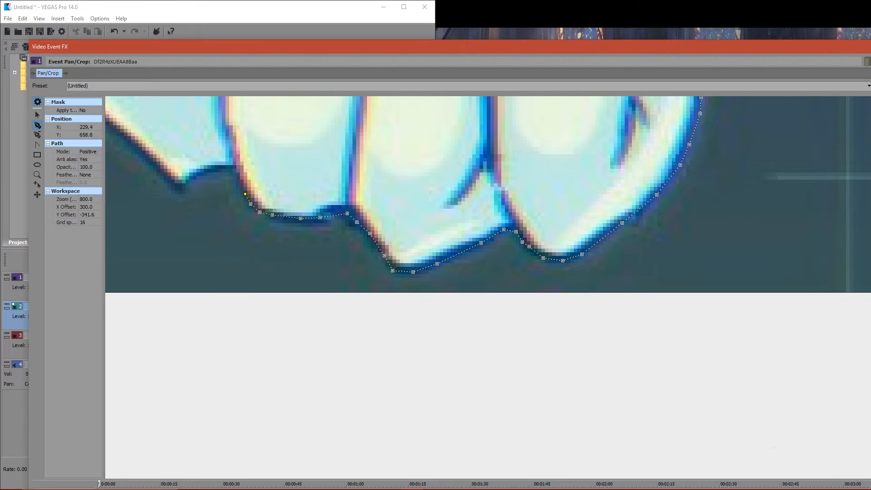
- Trace the mask path around the blue hedgehog's last fingertip and up its outer edge
{"action": "left_click", "coordinate": [215, 168]}
{"action": "left_click", "coordinate": [186, 181]}
{"action": "left_click", "coordinate": [166, 179]}
{"action": "left_click", "coordinate": [140, 154]}
{"action": "left_click", "coordinate": [118, 132]}
{"action": "left_click", "coordinate": [37, 115]}
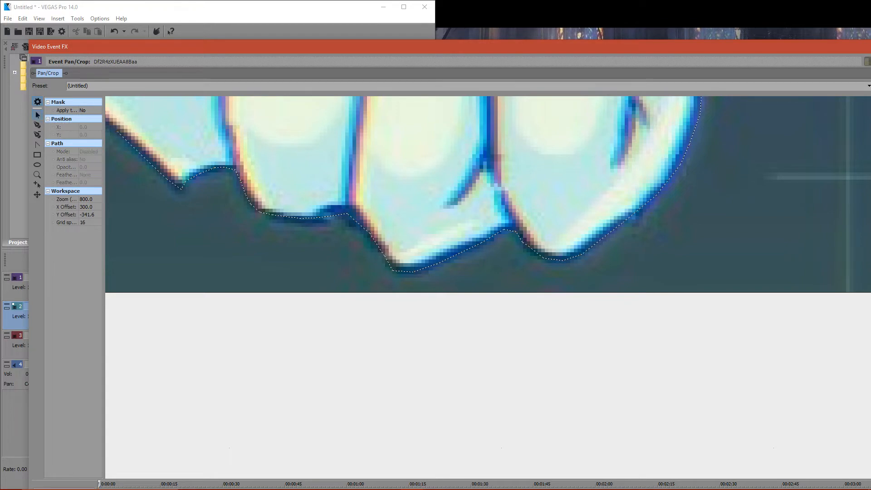
- Continue the mask path up the outer side of the blue hedgehog's fist to its small side bulge
{"action": "left_click_drag", "start_coordinate": [159, 218], "coordinate": [423, 300]}
{"action": "left_click_drag", "start_coordinate": [408, 195], "coordinate": [592, 438]}
{"action": "left_click", "coordinate": [560, 452]}
{"action": "left_click", "coordinate": [37, 125]}
{"action": "left_click", "coordinate": [539, 438]}
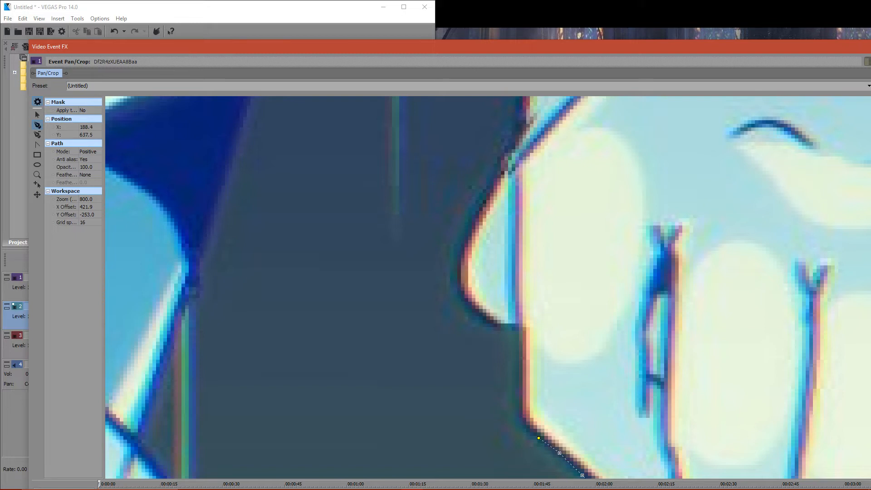
{"action": "left_click", "coordinate": [521, 409]}
{"action": "left_click", "coordinate": [520, 354]}
{"action": "left_click", "coordinate": [519, 326]}
- Trace the mask path around the small bulge on the blue hedgehog's fist and up to 183.7, 550.3
{"action": "left_click", "coordinate": [512, 326]}
{"action": "left_click", "coordinate": [471, 304]}
{"action": "left_click", "coordinate": [463, 294]}
{"action": "left_click", "coordinate": [460, 257]}
{"action": "left_click", "coordinate": [470, 230]}
{"action": "left_click", "coordinate": [486, 202]}
{"action": "left_click", "coordinate": [498, 181]}
{"action": "left_click", "coordinate": [516, 141]}
{"action": "left_click_drag", "start_coordinate": [535, 132], "coordinate": [510, 413]}
{"action": "left_click", "coordinate": [503, 400]}
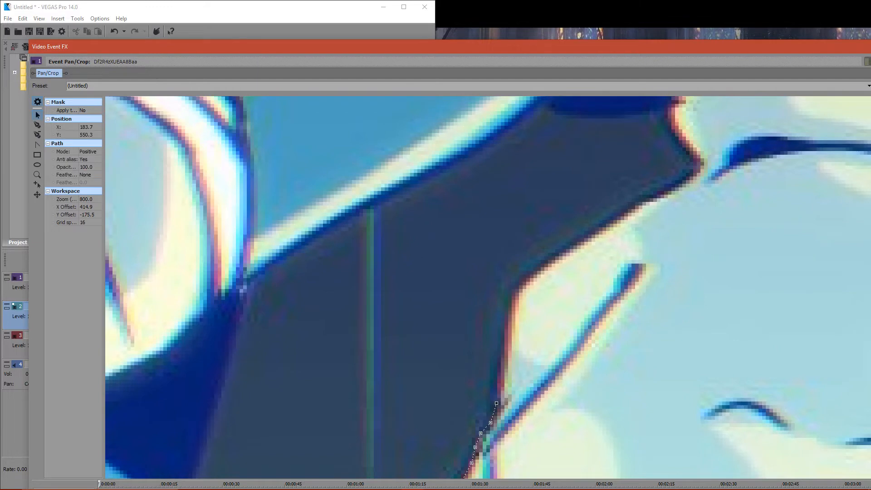
- Trace the mask path along the back of the blue hedgehog's hand and around the glove cuff's lower corner
{"action": "left_click", "coordinate": [38, 124]}
{"action": "left_click", "coordinate": [596, 224]}
{"action": "left_click", "coordinate": [631, 204]}
{"action": "left_click", "coordinate": [694, 171]}
{"action": "left_click", "coordinate": [676, 133]}
{"action": "left_click", "coordinate": [663, 117]}
- Trace the mask path from the glove cuff along the lower edge of the dark blue body shadow to the thigh
{"action": "left_click", "coordinate": [664, 107]}
{"action": "left_click", "coordinate": [634, 114]}
{"action": "left_click", "coordinate": [618, 115]}
{"action": "left_click", "coordinate": [595, 118]}
{"action": "left_click", "coordinate": [569, 116]}
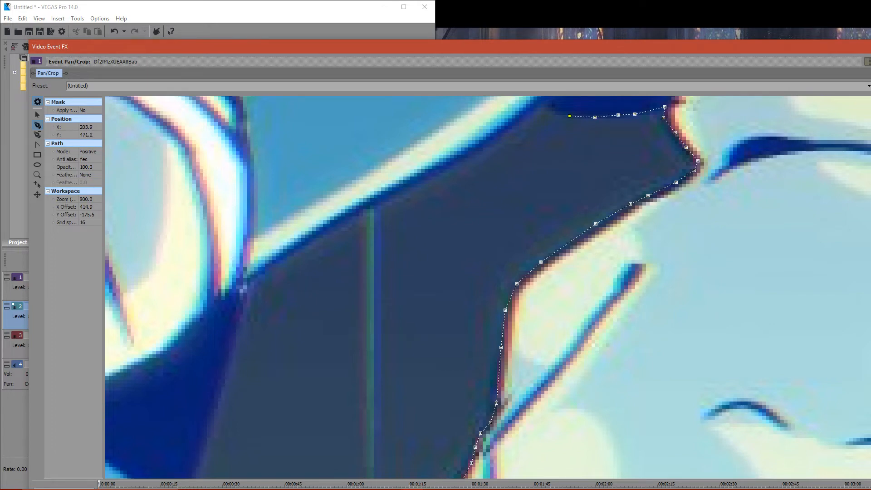
{"action": "left_click", "coordinate": [557, 110]}
{"action": "left_click", "coordinate": [547, 99]}
- Trace the mask path along the underside of the blue hedgehog's raised leg to the shoe
{"action": "left_click", "coordinate": [520, 117]}
{"action": "left_click", "coordinate": [434, 173]}
{"action": "left_click", "coordinate": [351, 212]}
{"action": "left_click", "coordinate": [260, 266]}
- Trace the mask path down the outer edge of the dark blue shadow to the blue hedgehog's lower leg
{"action": "left_click", "coordinate": [238, 329]}
{"action": "scroll", "coordinate": [238, 329], "scroll_direction": "down", "scroll_amount": 4}
{"action": "scroll", "coordinate": [237, 329], "scroll_direction": "up", "scroll_amount": 2}
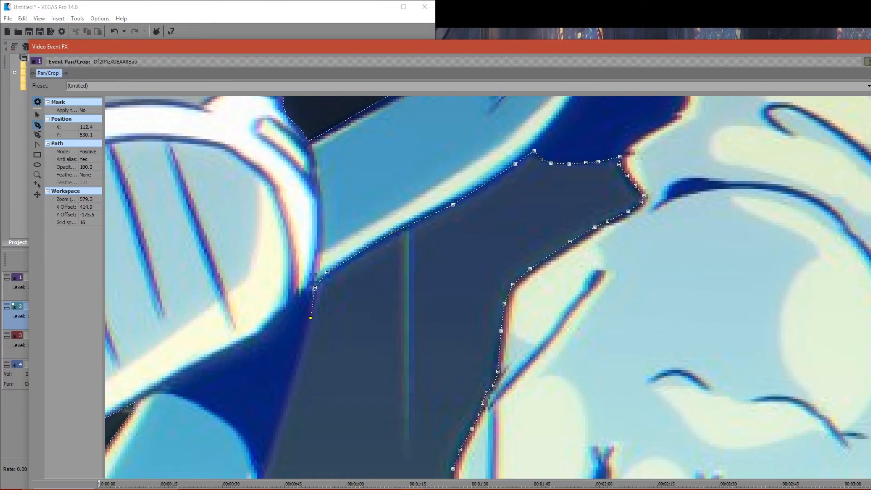
{"action": "scroll", "coordinate": [310, 318], "scroll_direction": "down", "scroll_amount": 2}
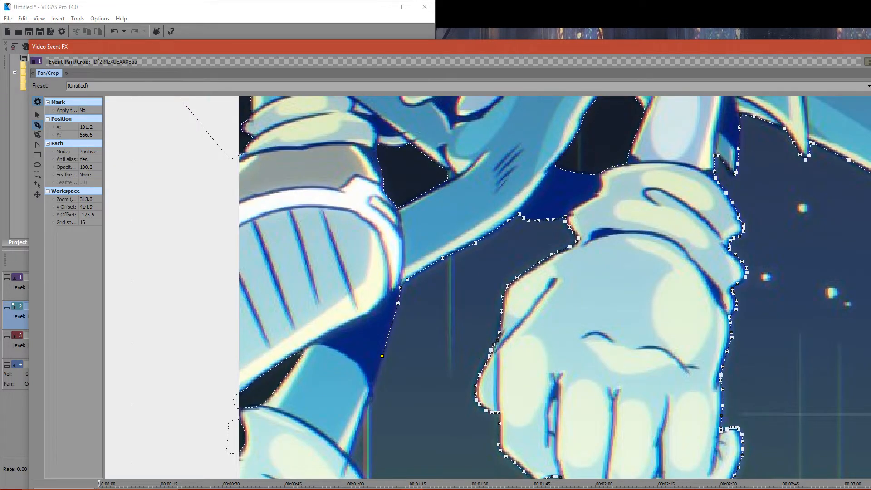
{"action": "left_click", "coordinate": [370, 396]}
- Continue the mask path from its end point on the lower leg around the blue hedgehog's shoe to the picture's bottom edge
{"action": "left_click", "coordinate": [38, 115]}
{"action": "left_click_drag", "start_coordinate": [181, 290], "coordinate": [174, 244]}
{"action": "left_click_drag", "start_coordinate": [525, 421], "coordinate": [526, 264]}
{"action": "scroll", "coordinate": [483, 208], "scroll_direction": "up", "scroll_amount": 2}
{"action": "left_click", "coordinate": [229, 149]}
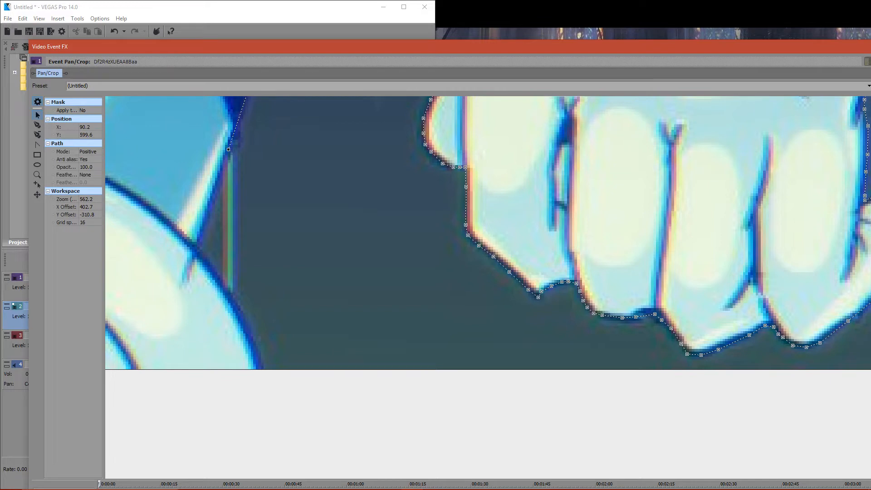
{"action": "left_click", "coordinate": [38, 125]}
{"action": "left_click", "coordinate": [199, 238]}
{"action": "left_click", "coordinate": [197, 248]}
{"action": "left_click", "coordinate": [209, 265]}
{"action": "left_click", "coordinate": [248, 326]}
{"action": "left_click", "coordinate": [258, 351]}
{"action": "left_click", "coordinate": [259, 371]}
- Extend the mask path just below the picture across to the dark hedgehog's shoe
{"action": "scroll", "coordinate": [258, 371], "scroll_direction": "down", "scroll_amount": 3}
{"action": "scroll", "coordinate": [259, 370], "scroll_direction": "down", "scroll_amount": 15}
{"action": "scroll", "coordinate": [259, 371], "scroll_direction": "up", "scroll_amount": 4}
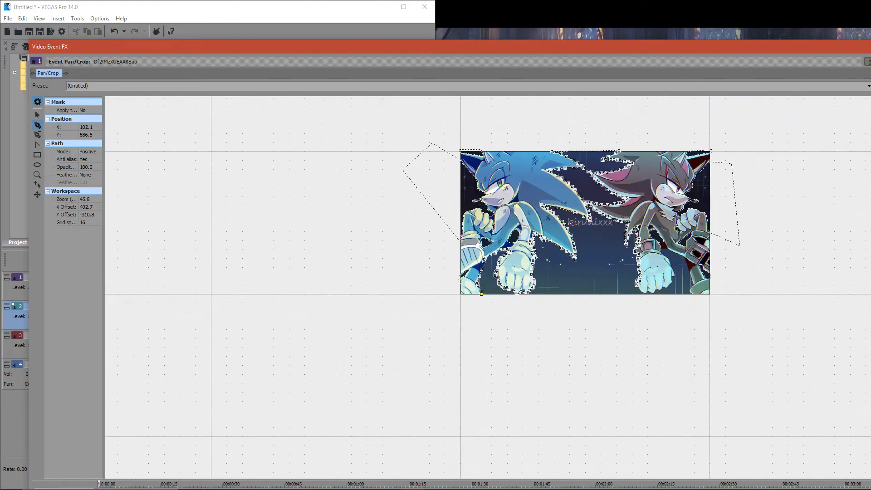
{"action": "left_click", "coordinate": [696, 298]}
{"action": "scroll", "coordinate": [502, 287], "scroll_direction": "up", "scroll_amount": 3}
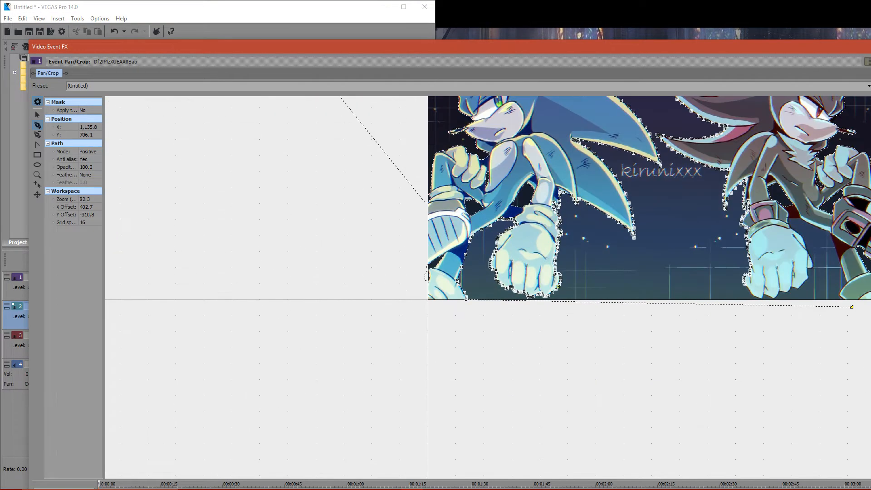
{"action": "left_click", "coordinate": [38, 115]}
{"action": "left_click_drag", "start_coordinate": [681, 372], "coordinate": [358, 373]}
- Switch to the YouTube live dashboard and read the viewers' recent chat messages
{"action": "left_click", "coordinate": [434, 481]}
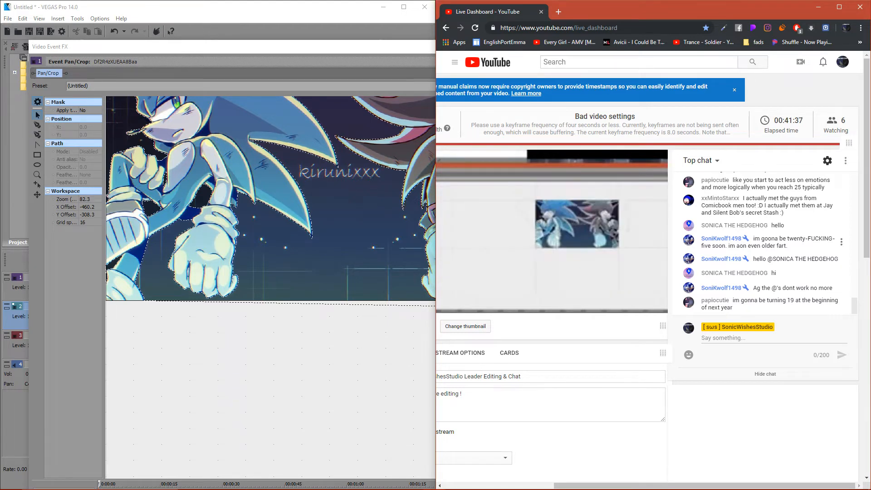
{"action": "triple_click", "coordinate": [769, 245]}
{"action": "triple_click", "coordinate": [769, 245]}
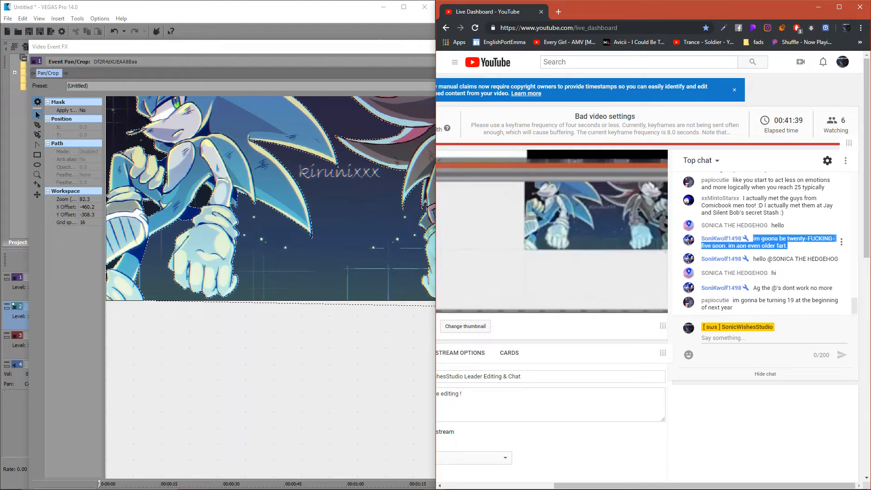
{"action": "double_click", "coordinate": [768, 246]}
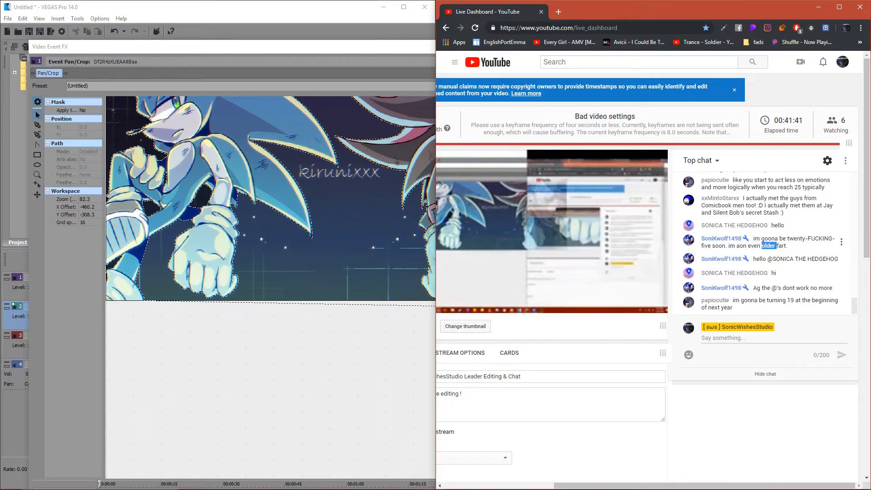
- Post a "Hello" reply in the live chat mentioning the viewer who said hello, and minimize the browser
{"action": "left_click", "coordinate": [767, 338]}
{"action": "type", "text": "@@"}
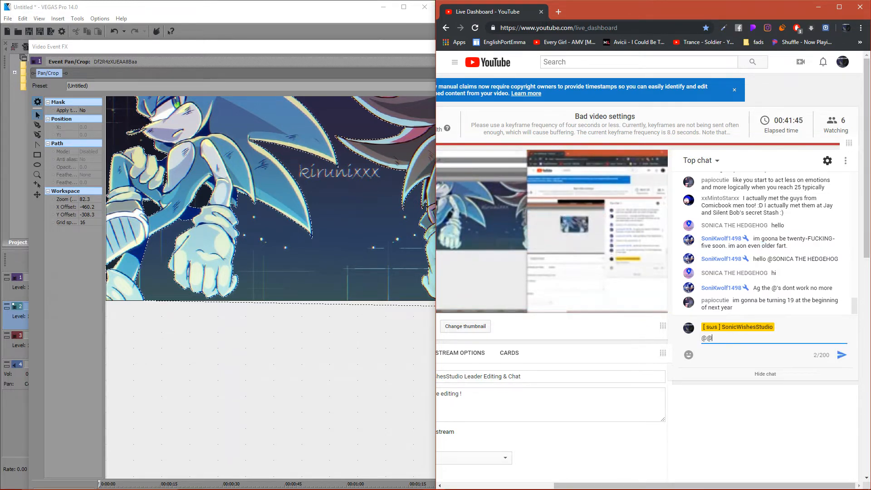
{"action": "key", "text": "BackSpace"}
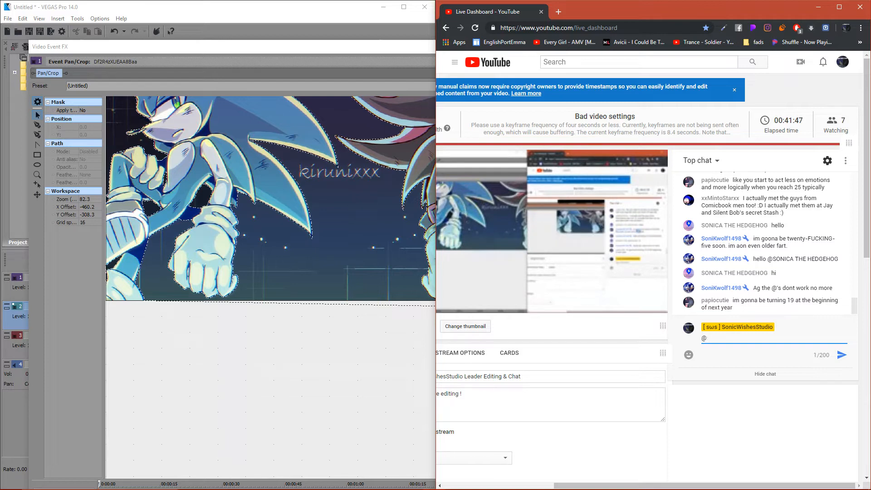
{"action": "type", "text": "SD"}
{"action": "key", "text": "BackSpace"}
{"action": "type", "text": "o"}
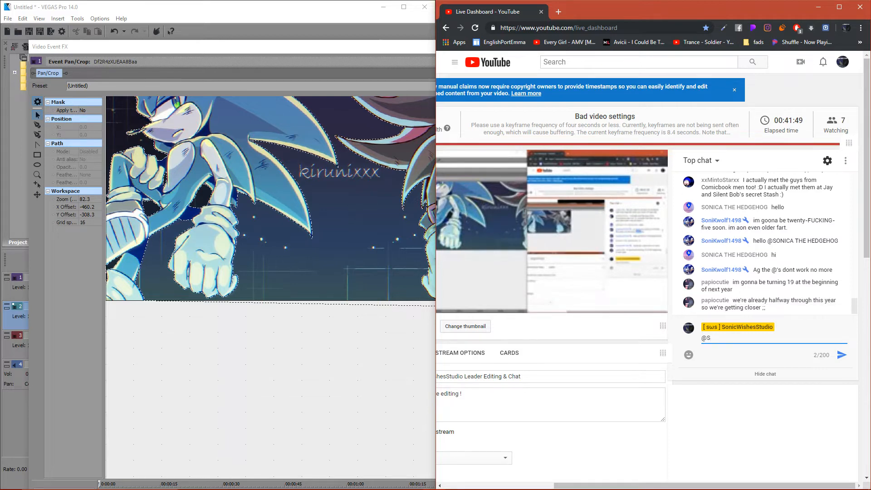
{"action": "type", "text": "ni"}
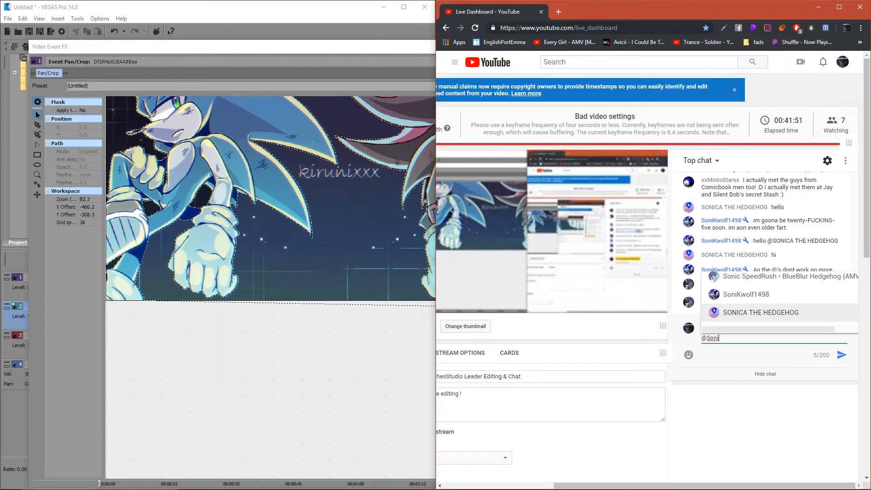
{"action": "key", "text": "Return"}
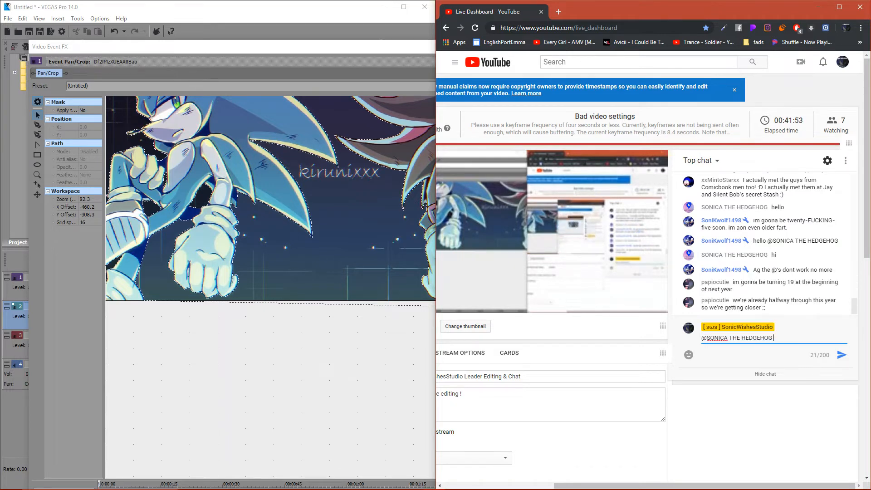
{"action": "type", "text": "Hello"}
{"action": "key", "text": "Return"}
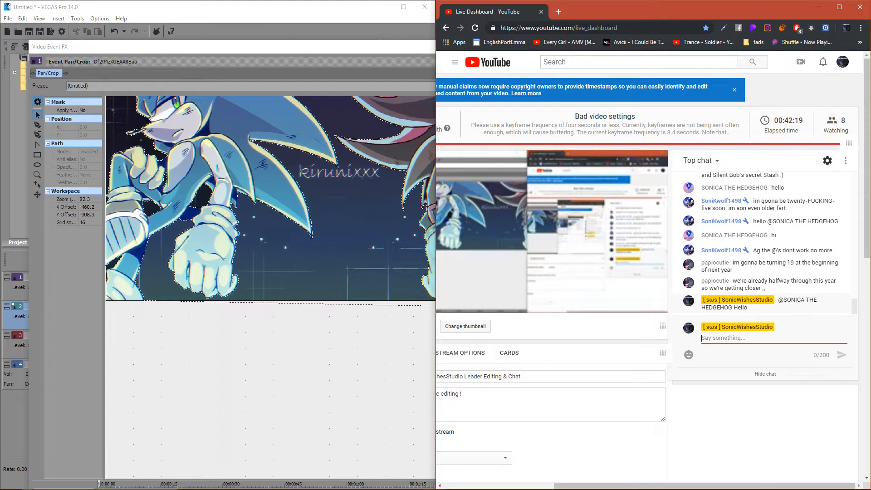
{"action": "mouse_move", "coordinate": [833, 486]}
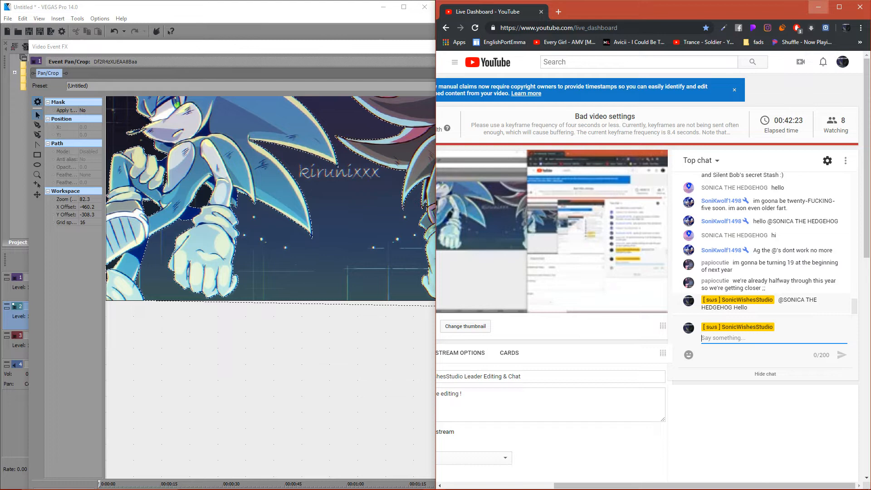
{"action": "left_click", "coordinate": [819, 7]}
- Extend the mask path from its end point below the picture to the shoe's bottom corner at 1,114.9, 685.4
{"action": "scroll", "coordinate": [317, 191], "scroll_direction": "up", "scroll_amount": 6}
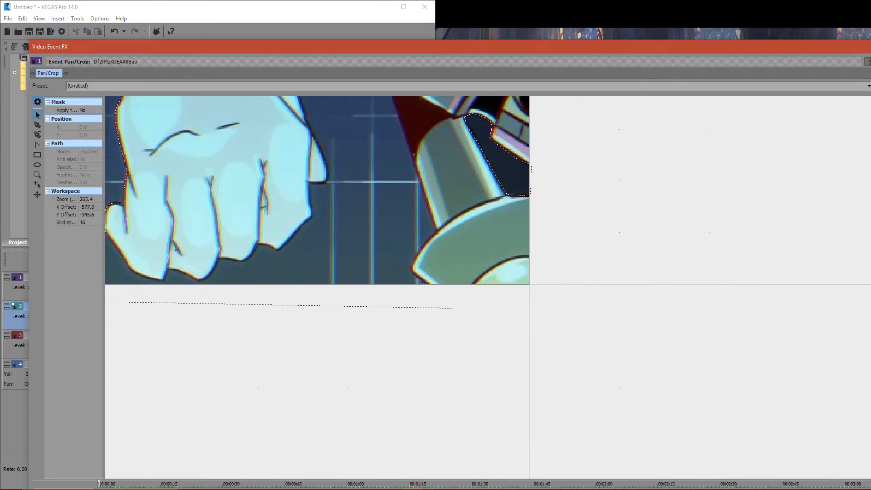
{"action": "scroll", "coordinate": [502, 284], "scroll_direction": "up", "scroll_amount": 3}
{"action": "left_click", "coordinate": [413, 325]}
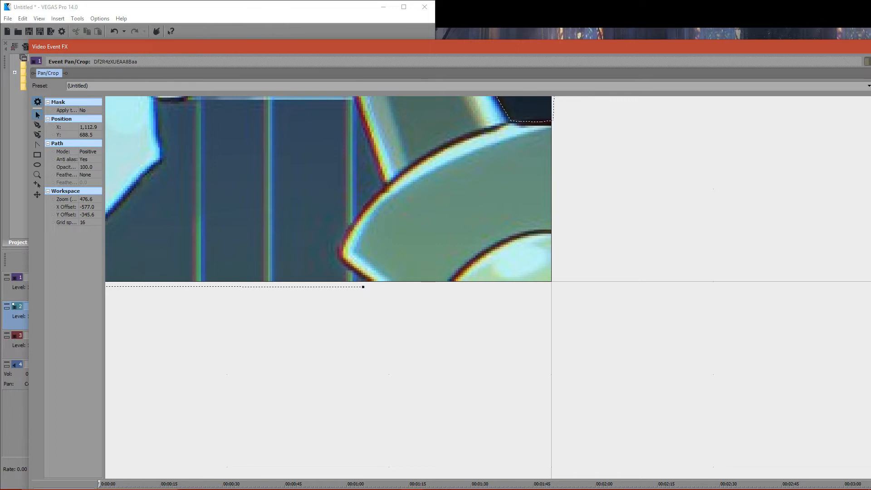
{"action": "left_click", "coordinate": [37, 125]}
{"action": "scroll", "coordinate": [489, 286], "scroll_direction": "up", "scroll_amount": 4}
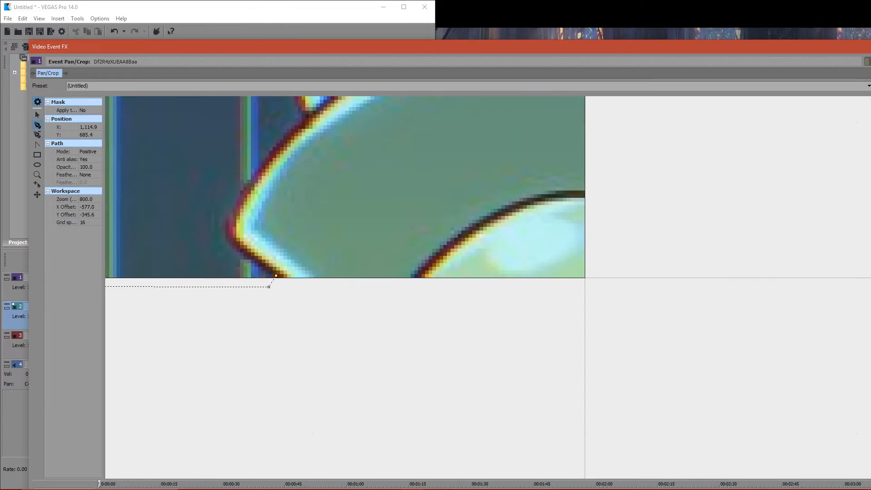
- Trace the mask path around the pointed tip and up the curved outline of the dark hedgehog's shoe to the leg
{"action": "left_click", "coordinate": [230, 242]}
{"action": "left_click", "coordinate": [226, 231]}
{"action": "left_click", "coordinate": [227, 220]}
{"action": "left_click", "coordinate": [236, 199]}
{"action": "left_click", "coordinate": [299, 127]}
{"action": "left_click", "coordinate": [304, 121]}
{"action": "left_click", "coordinate": [305, 113]}
- Continue the mask path from the top of the shoe up the outer edge of the dark hedgehog's lower leg
{"action": "left_click", "coordinate": [37, 114]}
{"action": "left_click_drag", "start_coordinate": [299, 127], "coordinate": [442, 415]}
{"action": "left_click", "coordinate": [438, 380]}
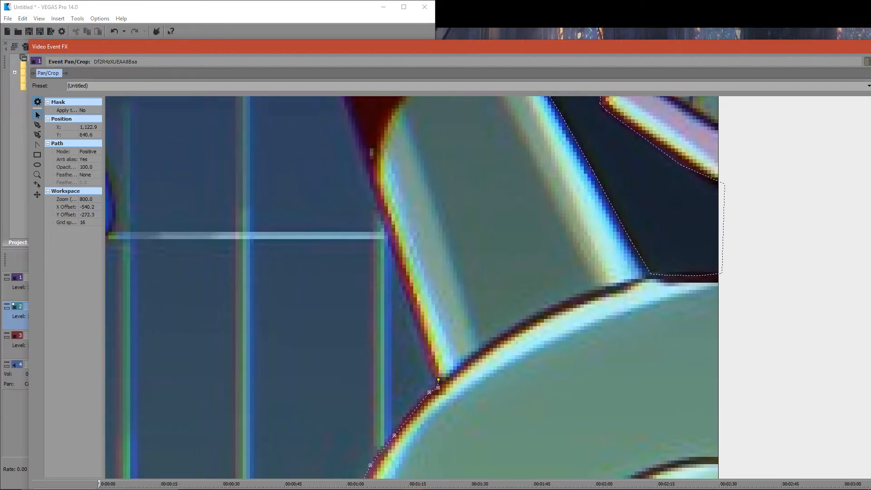
{"action": "left_click", "coordinate": [38, 126]}
{"action": "left_click", "coordinate": [409, 301]}
{"action": "left_click", "coordinate": [351, 116]}
- Continue the mask path up the dark red shadow's edge to the corner where it meets the raised leg
{"action": "left_click", "coordinate": [38, 115]}
{"action": "left_click_drag", "start_coordinate": [191, 123], "coordinate": [432, 474]}
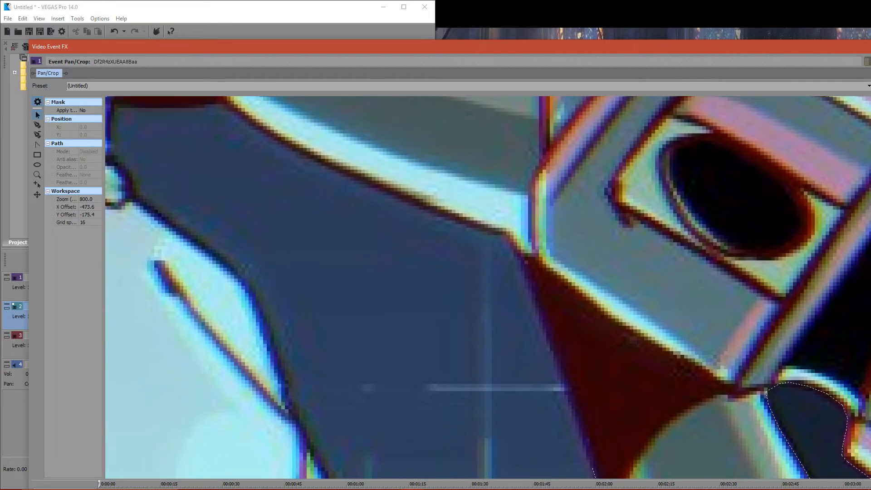
{"action": "left_click", "coordinate": [592, 468]}
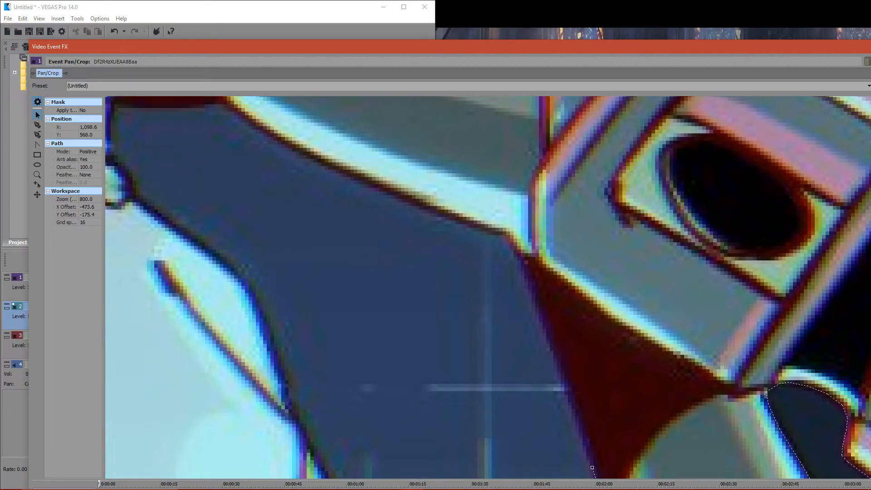
{"action": "left_click", "coordinate": [38, 125]}
{"action": "left_click", "coordinate": [543, 322]}
{"action": "left_click", "coordinate": [524, 268]}
{"action": "left_click", "coordinate": [518, 251]}
{"action": "left_click", "coordinate": [511, 240]}
{"action": "left_click", "coordinate": [504, 234]}
- Trace the mask path along the underside of the dark hedgehog's raised leg to the red shadow by the glove
{"action": "left_click", "coordinate": [469, 225]}
{"action": "left_click", "coordinate": [320, 161]}
{"action": "left_click", "coordinate": [275, 139]}
{"action": "left_click", "coordinate": [239, 114]}
{"action": "left_click", "coordinate": [227, 105]}
{"action": "left_click", "coordinate": [220, 101]}
{"action": "left_click", "coordinate": [208, 100]}
- Trace the mask path along the lower edge of the dark red shadow to the dark hedgehog's glove cuff
{"action": "left_click", "coordinate": [201, 107]}
{"action": "left_click", "coordinate": [141, 108]}
{"action": "left_click", "coordinate": [118, 103]}
{"action": "left_click", "coordinate": [110, 112]}
- Trace the mask path down and around the corner of the dark hedgehog's glove cuff to 974.0, 495.3
{"action": "left_click", "coordinate": [109, 130]}
{"action": "left_click", "coordinate": [109, 152]}
{"action": "left_click", "coordinate": [112, 164]}
{"action": "left_click", "coordinate": [120, 169]}
{"action": "left_click", "coordinate": [129, 178]}
{"action": "left_click", "coordinate": [134, 193]}
{"action": "left_click", "coordinate": [141, 203]}
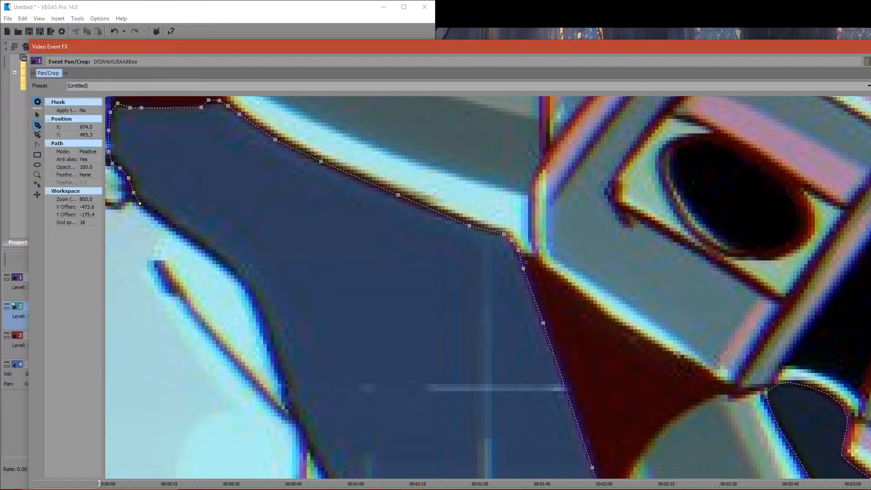
- Trace the mask path down the outer side of the dark hedgehog's hand past the thumb line
{"action": "left_click", "coordinate": [175, 226]}
{"action": "left_click", "coordinate": [247, 285]}
{"action": "left_click", "coordinate": [288, 397]}
{"action": "left_click", "coordinate": [291, 409]}
{"action": "left_click", "coordinate": [292, 416]}
{"action": "left_click", "coordinate": [305, 440]}
- Switch back to the YouTube live dashboard to check the chat
{"action": "scroll", "coordinate": [305, 441], "scroll_direction": "down", "scroll_amount": 8}
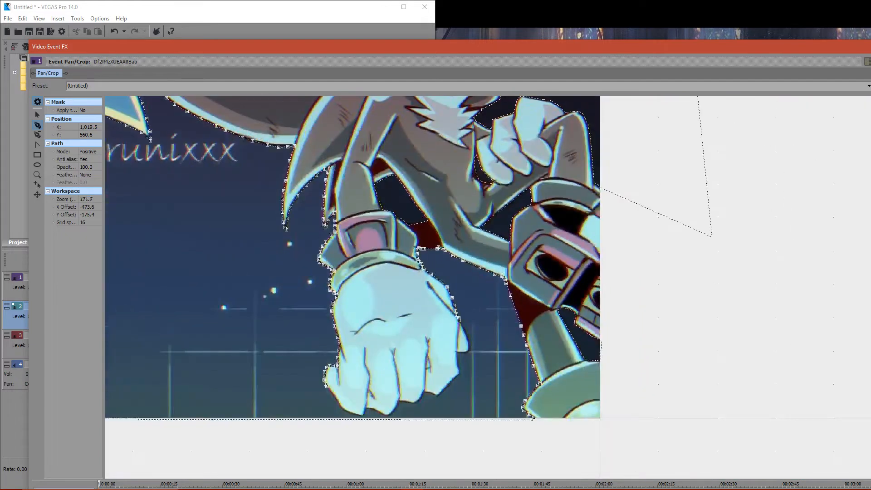
{"action": "left_click", "coordinate": [38, 115]}
{"action": "left_click_drag", "start_coordinate": [681, 345], "coordinate": [508, 209]}
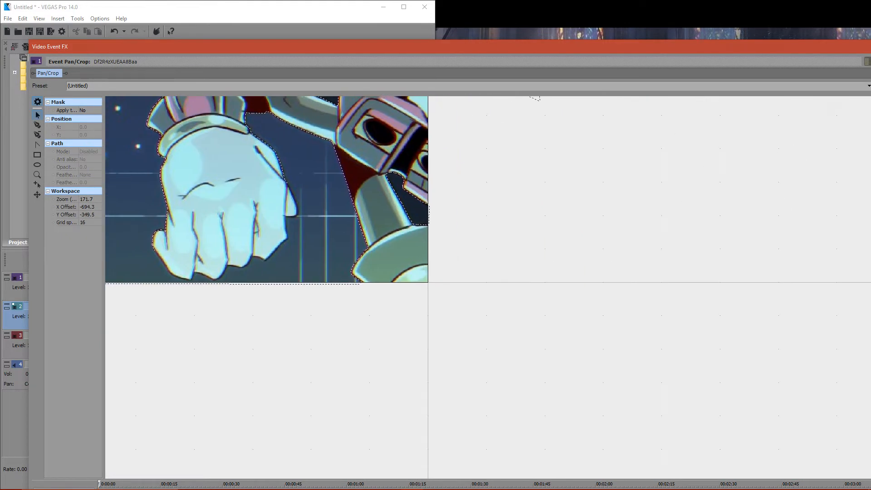
{"action": "left_click", "coordinate": [434, 481]}
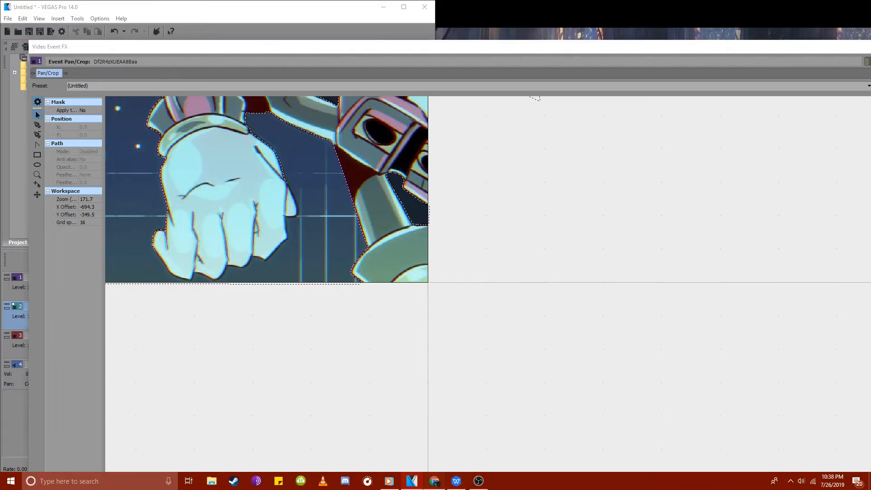
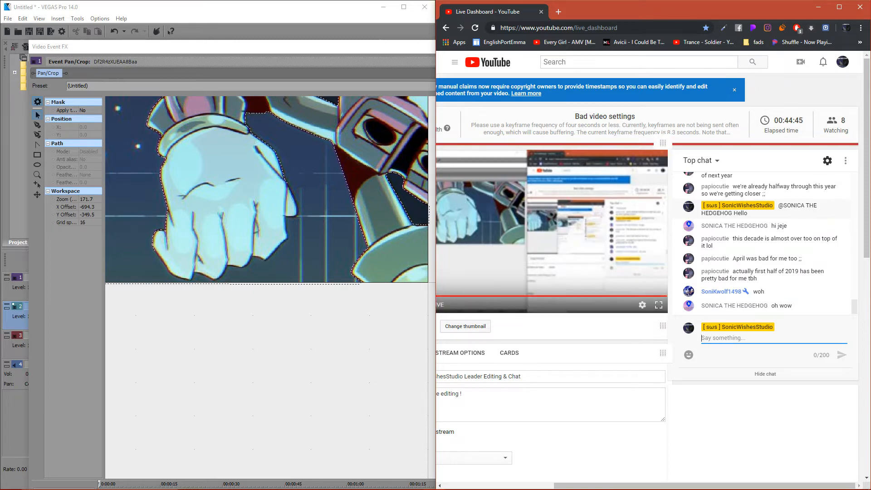
- Extend the mask path from 1,019.5, 560.6 down the outer edge of the dark hedgehog's thumb to its tip
{"action": "scroll", "coordinate": [270, 287], "scroll_direction": "up", "scroll_amount": 3}
{"action": "left_click", "coordinate": [254, 218]}
{"action": "left_click_drag", "start_coordinate": [255, 218], "coordinate": [445, 256]}
{"action": "scroll", "coordinate": [399, 204], "scroll_direction": "up", "scroll_amount": 3}
{"action": "left_click_drag", "start_coordinate": [400, 205], "coordinate": [772, 422]}
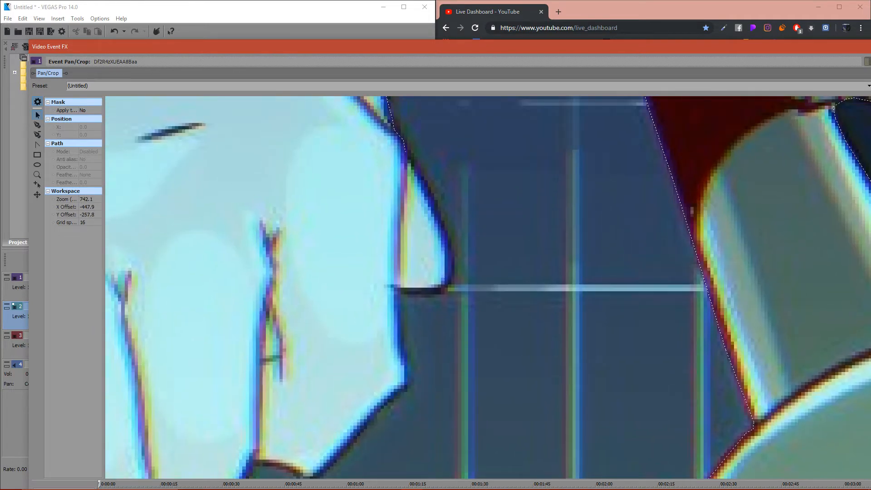
{"action": "left_click", "coordinate": [406, 152]}
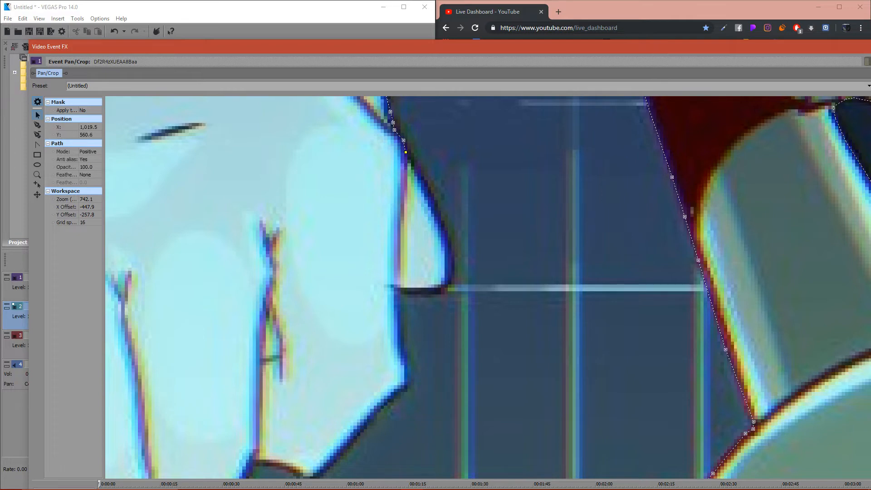
{"action": "left_click", "coordinate": [37, 125]}
{"action": "scroll", "coordinate": [406, 152], "scroll_direction": "up", "scroll_amount": 1}
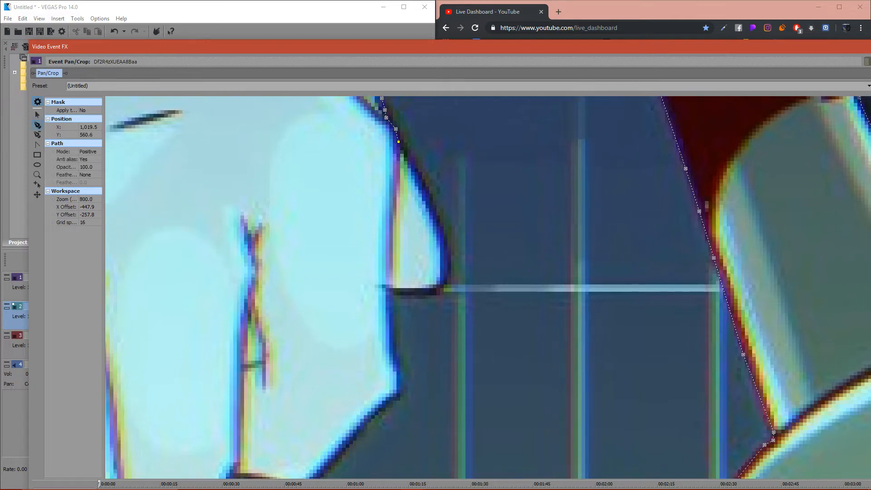
{"action": "left_click", "coordinate": [430, 194]}
{"action": "left_click", "coordinate": [442, 232]}
{"action": "left_click", "coordinate": [448, 253]}
{"action": "left_click", "coordinate": [448, 272]}
- Trace the mask path along the underside of the thumb tip back to the hand at 1,017.3, 602.0
{"action": "left_click", "coordinate": [431, 294]}
{"action": "left_click", "coordinate": [394, 292]}
{"action": "key", "text": "ctrl+z"}
{"action": "key", "text": "ctrl+z"}
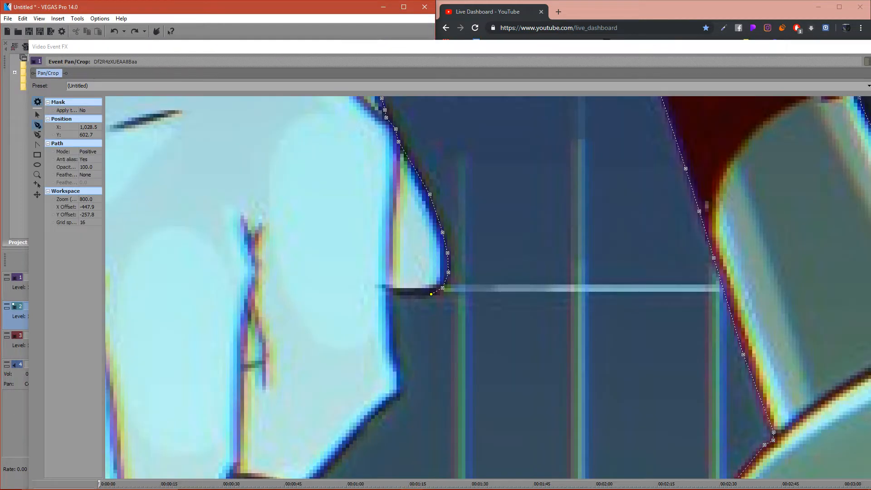
{"action": "left_click", "coordinate": [414, 295]}
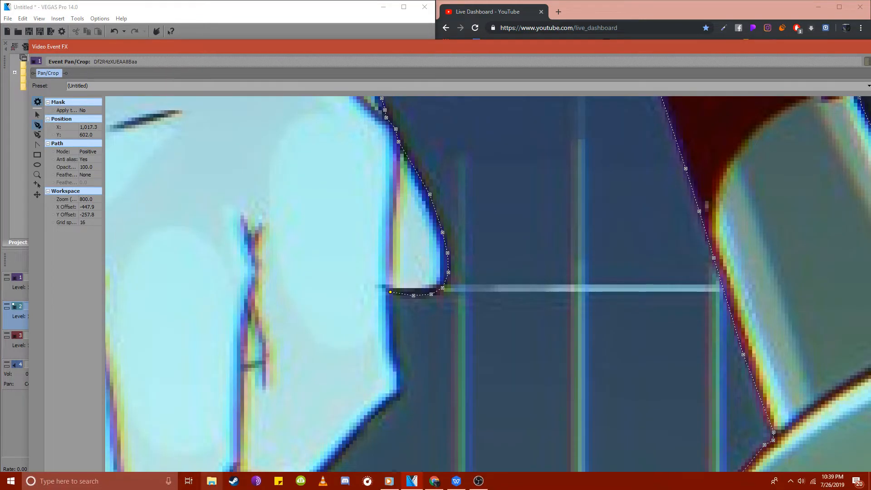
- Switch to Windows Media Player, play the "3 HOURS of Best Gaming music" track and skip to its end
{"action": "left_click", "coordinate": [389, 482]}
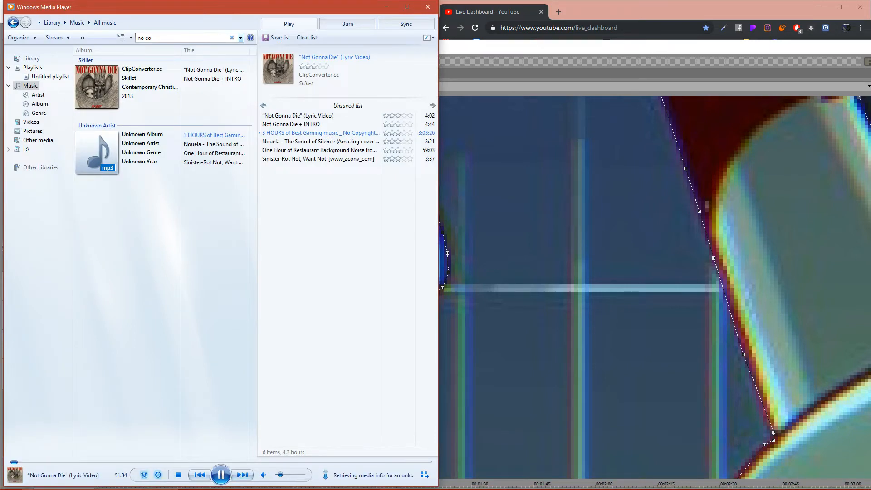
{"action": "double_click", "coordinate": [320, 133]}
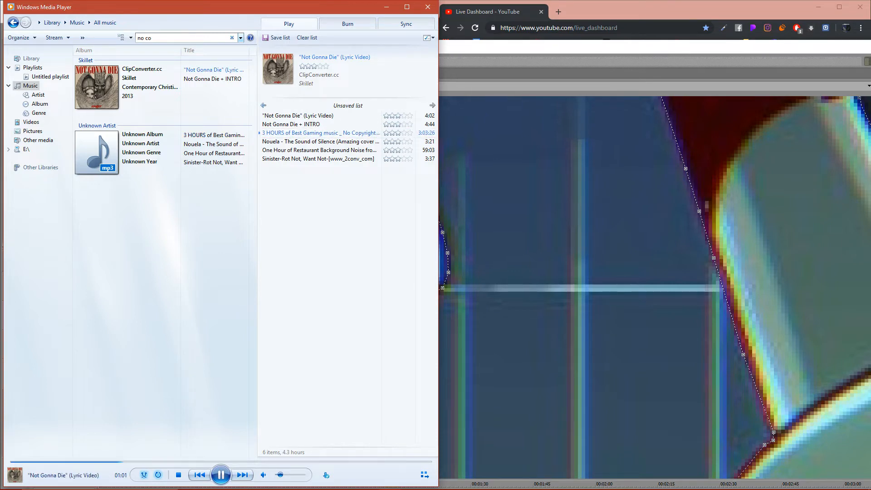
{"action": "left_click", "coordinate": [156, 462]}
{"action": "left_click", "coordinate": [429, 462]}
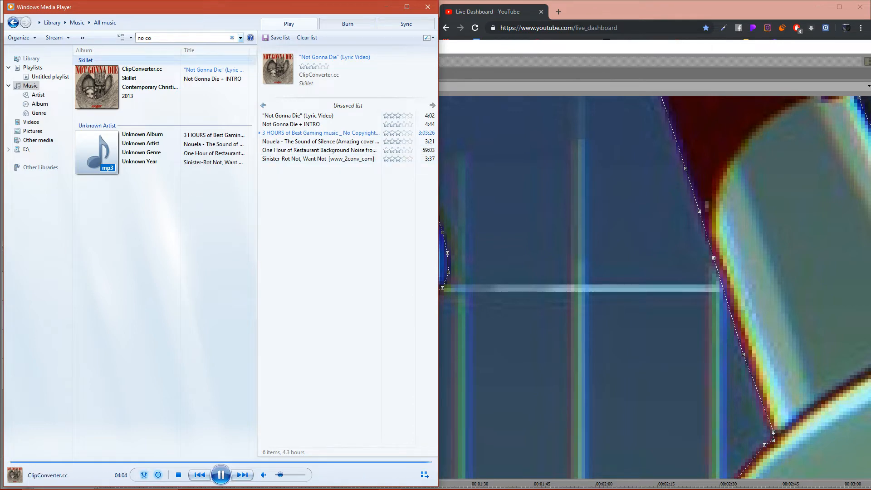
- Search the music library for "roman", play "1.5 Hrs of Romantic & Emotional Epic Music" and adjust the playback volume slightly
{"action": "left_click", "coordinate": [189, 38]}
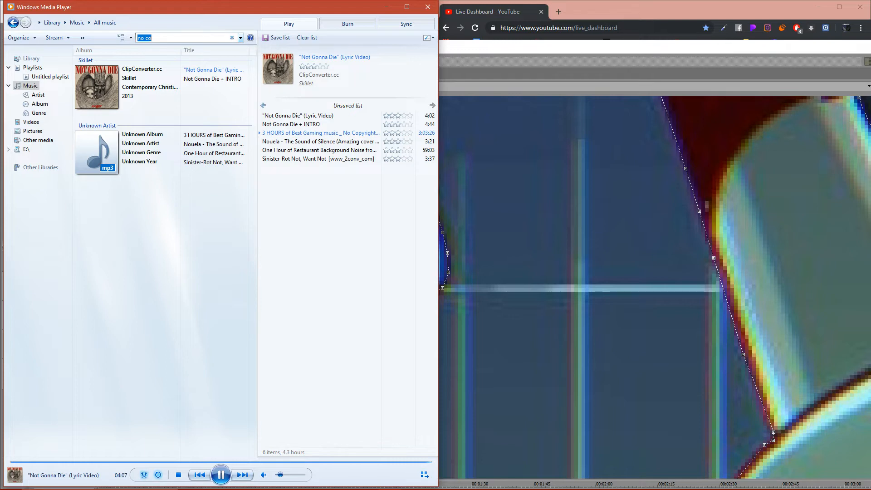
{"action": "type", "text": "roman"}
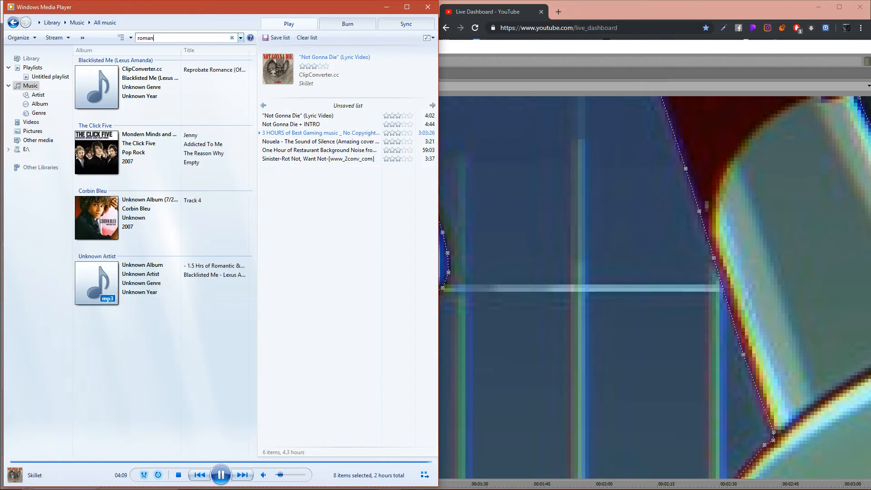
{"action": "left_click_drag", "start_coordinate": [214, 266], "coordinate": [300, 251]}
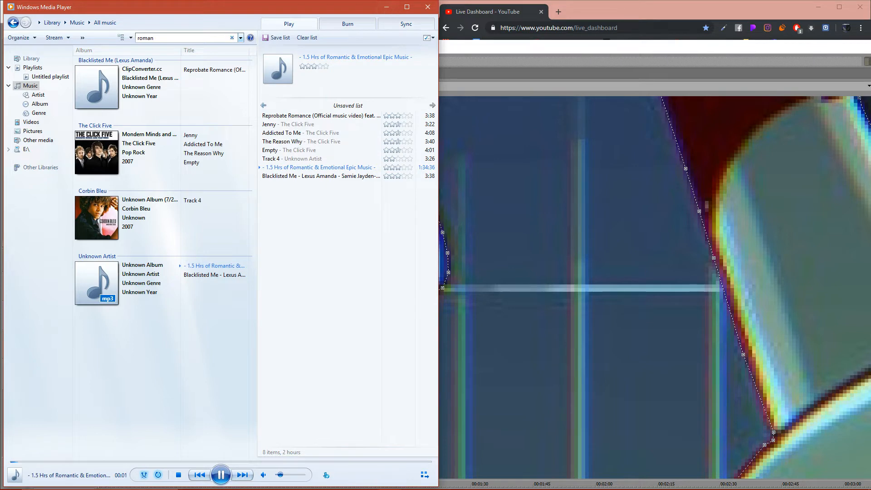
{"action": "left_click_drag", "start_coordinate": [280, 474], "coordinate": [283, 475]}
- Bring up the YouTube live dashboard to check the chat, and minimize the WPS document and Windows Media Player
{"action": "mouse_move", "coordinate": [368, 488]}
{"action": "left_click", "coordinate": [456, 481]}
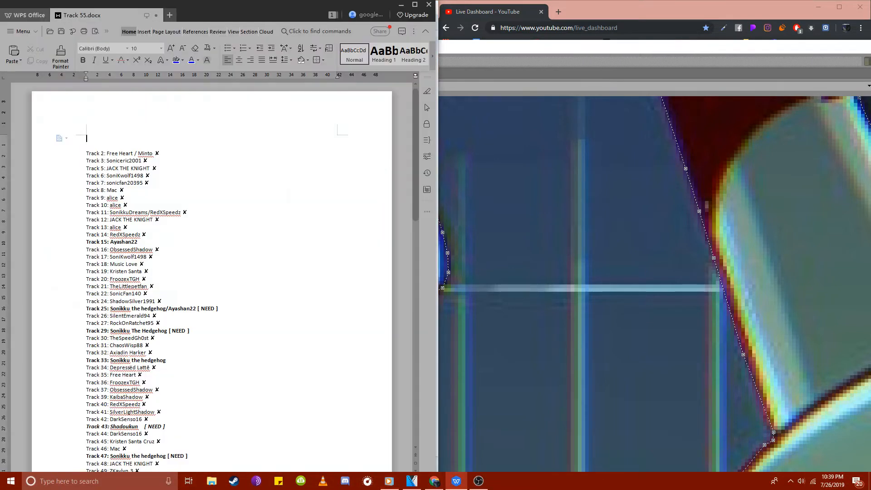
{"action": "left_click", "coordinate": [434, 481]}
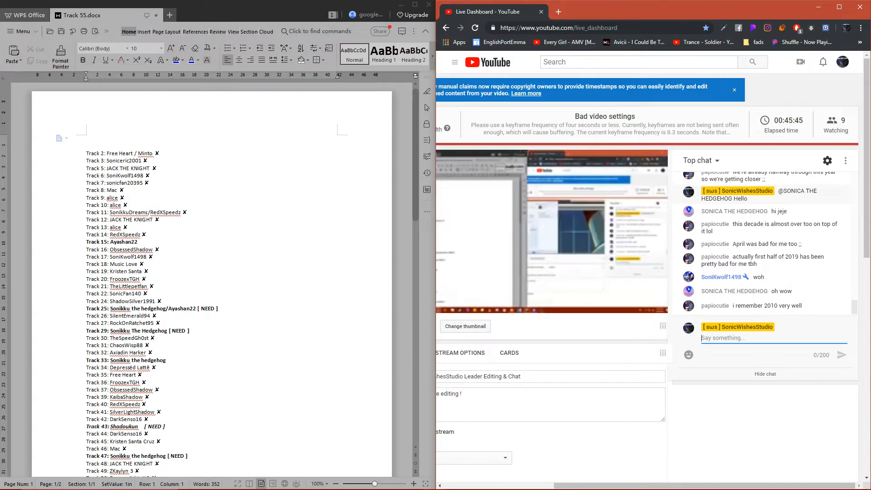
{"action": "left_click", "coordinate": [401, 5]}
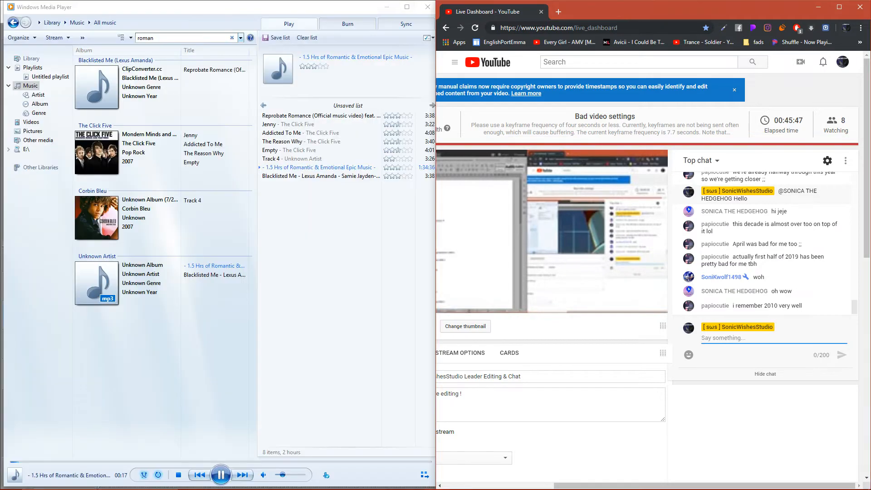
{"action": "left_click", "coordinate": [386, 7]}
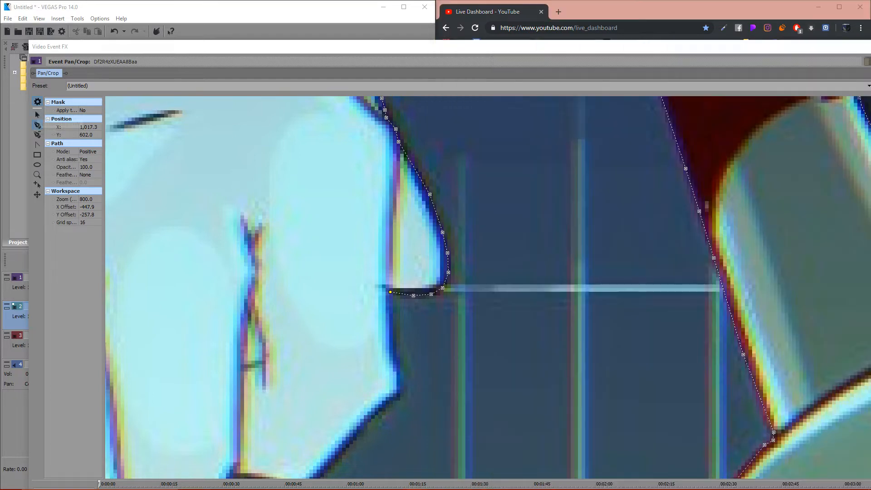
- Continue the mask path from 1,017.3, 602.0 down the outer side of the dark hedgehog's hand and around its corner
{"action": "left_click", "coordinate": [37, 115]}
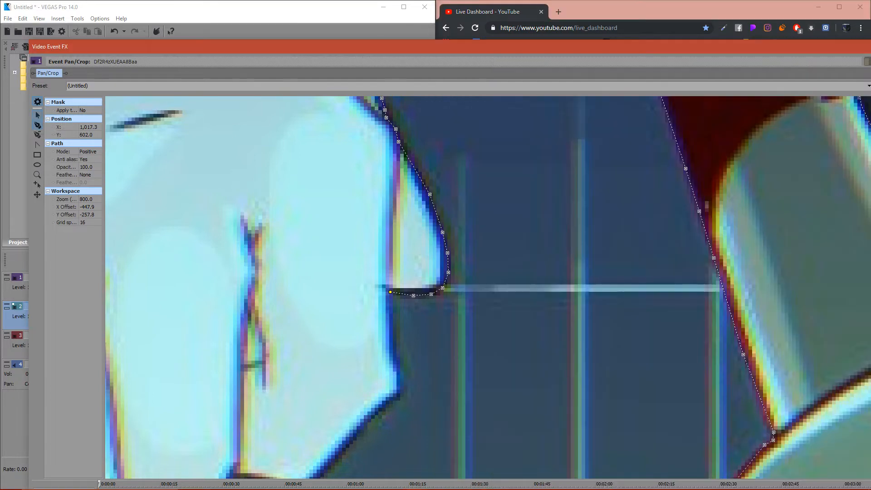
{"action": "left_click_drag", "start_coordinate": [408, 318], "coordinate": [409, 206]}
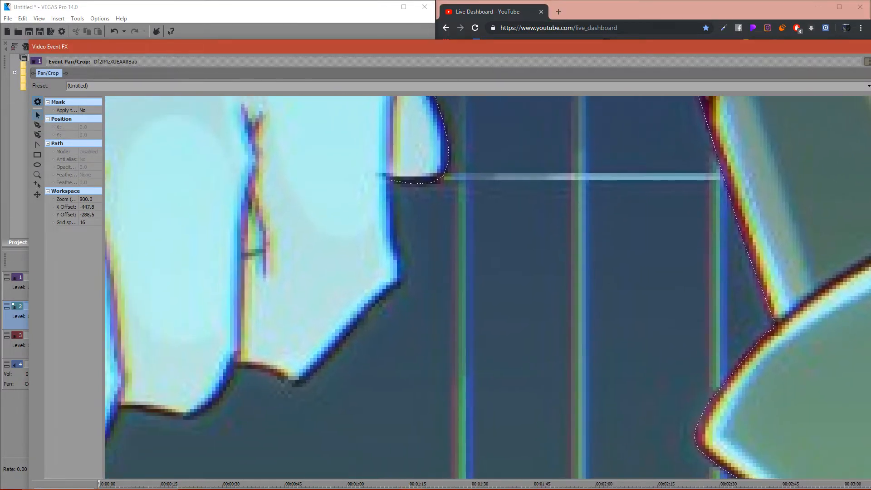
{"action": "left_click", "coordinate": [391, 181]}
{"action": "left_click", "coordinate": [37, 125]}
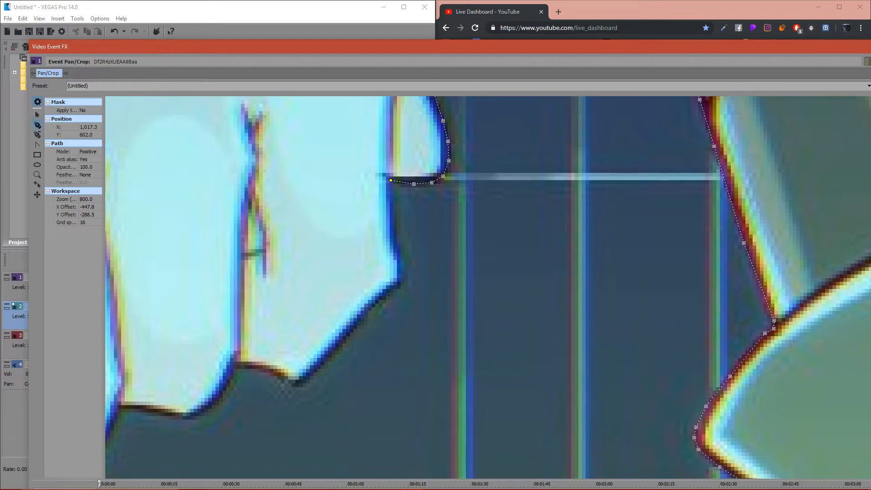
{"action": "left_click", "coordinate": [392, 224]}
{"action": "left_click", "coordinate": [391, 234]}
{"action": "left_click", "coordinate": [397, 245]}
{"action": "left_click", "coordinate": [397, 259]}
{"action": "left_click", "coordinate": [392, 289]}
- Trace the mask path along the slanted lower edge of the first finger, past the notch to 971.9, 658.5
{"action": "left_click", "coordinate": [381, 298]}
{"action": "left_click", "coordinate": [354, 331]}
{"action": "left_click", "coordinate": [315, 370]}
{"action": "left_click", "coordinate": [303, 384]}
{"action": "left_click", "coordinate": [293, 386]}
{"action": "left_click", "coordinate": [275, 376]}
{"action": "left_click", "coordinate": [248, 365]}
{"action": "left_click", "coordinate": [236, 366]}
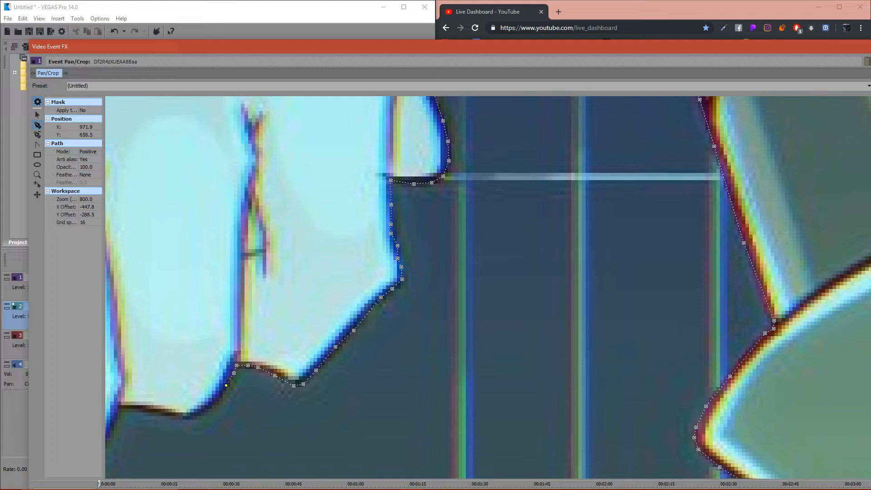
- Trace the mask path under the second fingertip to 950.9, 665.8, and bring up the live dashboard chat
{"action": "left_click", "coordinate": [199, 414]}
{"action": "left_click", "coordinate": [175, 418]}
{"action": "left_click", "coordinate": [149, 411]}
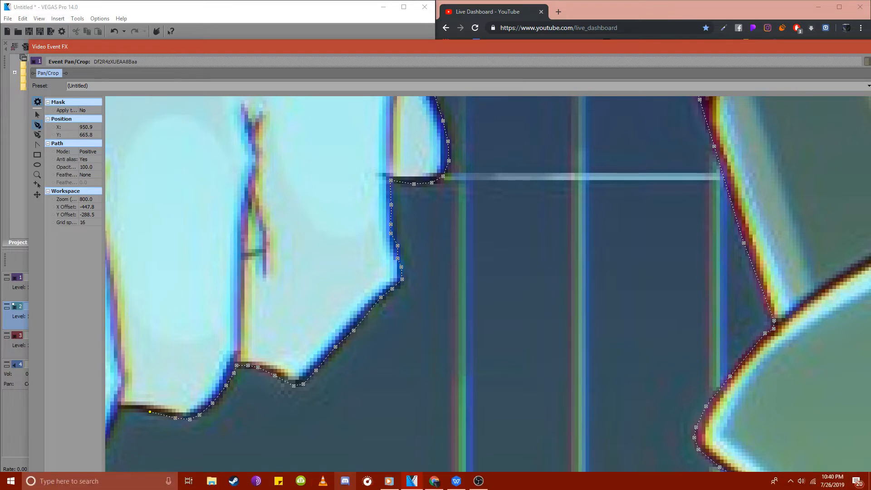
{"action": "left_click", "coordinate": [434, 481]}
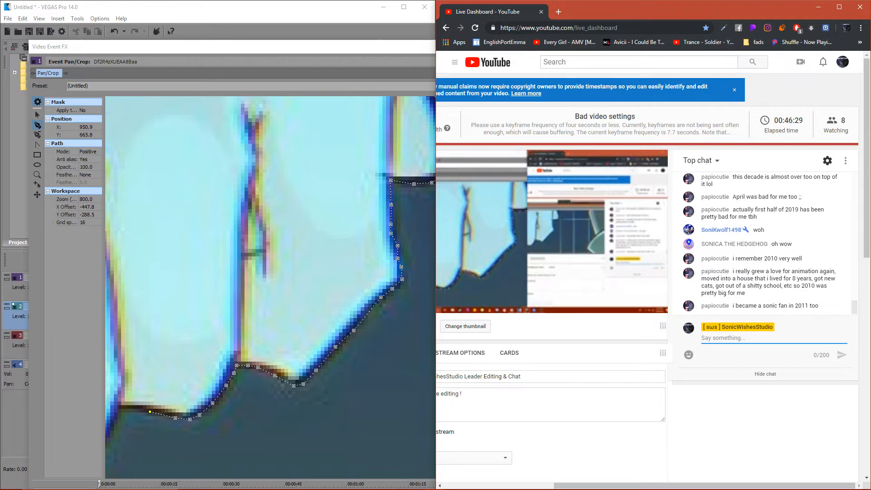
- Continue the mask path from 950.9, 665.8 to the notch between the second and third fingers
{"action": "left_click", "coordinate": [37, 125]}
{"action": "left_click", "coordinate": [37, 116]}
{"action": "left_click_drag", "start_coordinate": [218, 291], "coordinate": [435, 210]}
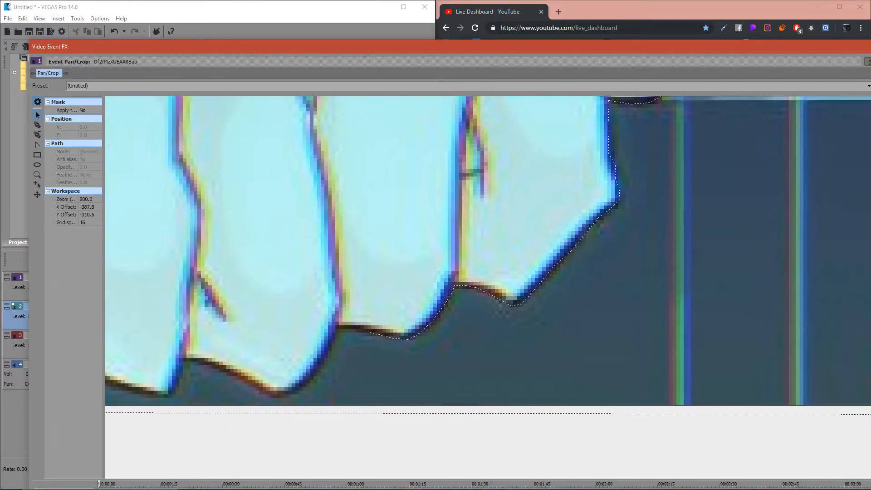
{"action": "left_click", "coordinate": [368, 332]}
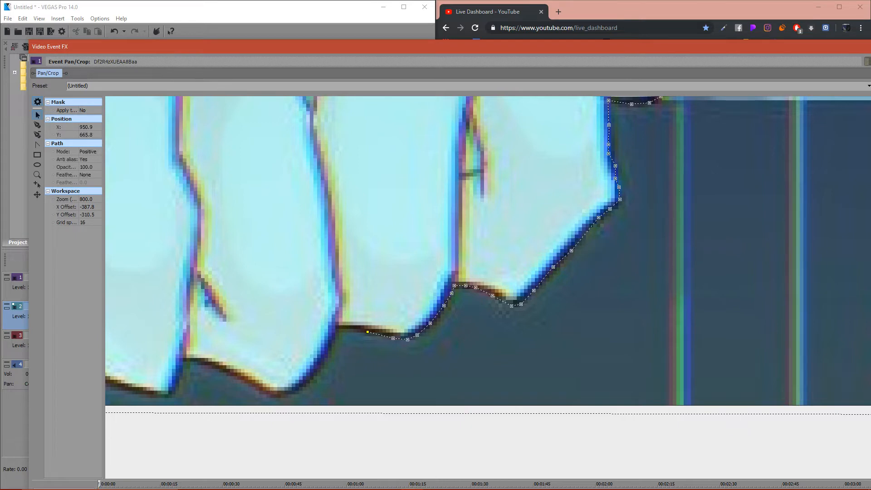
{"action": "left_click", "coordinate": [37, 126]}
{"action": "left_click", "coordinate": [349, 328]}
{"action": "left_click", "coordinate": [334, 328]}
- Trace the mask path around the third fingertip toward the notch before the last finger
{"action": "left_click", "coordinate": [315, 367]}
{"action": "left_click", "coordinate": [262, 388]}
{"action": "left_click", "coordinate": [243, 381]}
{"action": "left_click", "coordinate": [212, 366]}
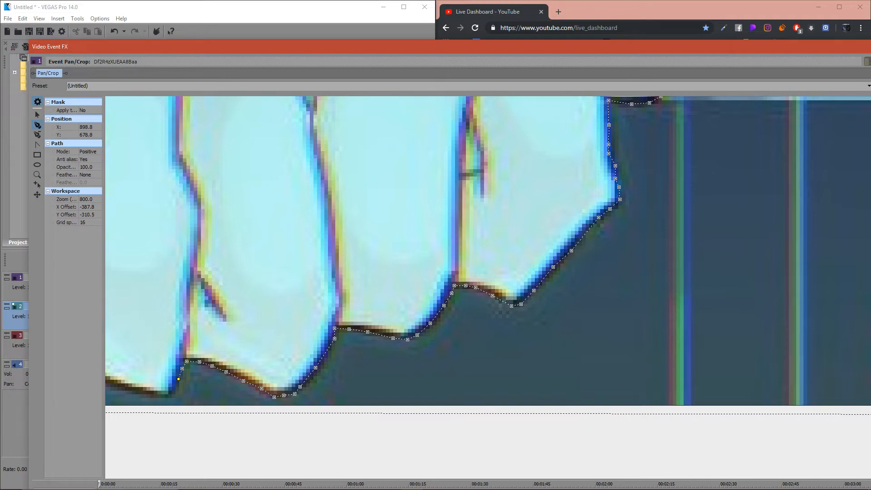
- Trace the mask path through the notch and around the last fingertip to 890.7, 683.0
{"action": "left_click", "coordinate": [176, 388]}
{"action": "left_click", "coordinate": [168, 397]}
{"action": "left_click", "coordinate": [149, 395]}
{"action": "scroll", "coordinate": [148, 394], "scroll_direction": "down", "scroll_amount": 4}
{"action": "scroll", "coordinate": [502, 290], "scroll_direction": "up", "scroll_amount": 2}
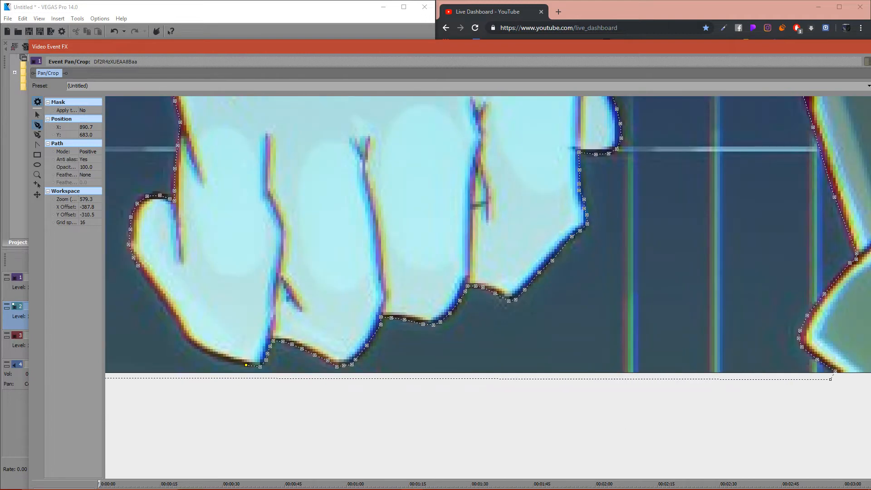
- Trace the mask path up the outer edge of the last finger and close it at its starting point
{"action": "left_click", "coordinate": [199, 350]}
{"action": "left_click", "coordinate": [191, 344]}
{"action": "left_click", "coordinate": [175, 317]}
{"action": "left_click", "coordinate": [167, 309]}
{"action": "left_click", "coordinate": [144, 276]}
- Set the mask path mode to Negative, check the masked hedgehogs in the preview and close the Video Event FX window
{"action": "scroll", "coordinate": [488, 287], "scroll_direction": "down", "scroll_amount": 6}
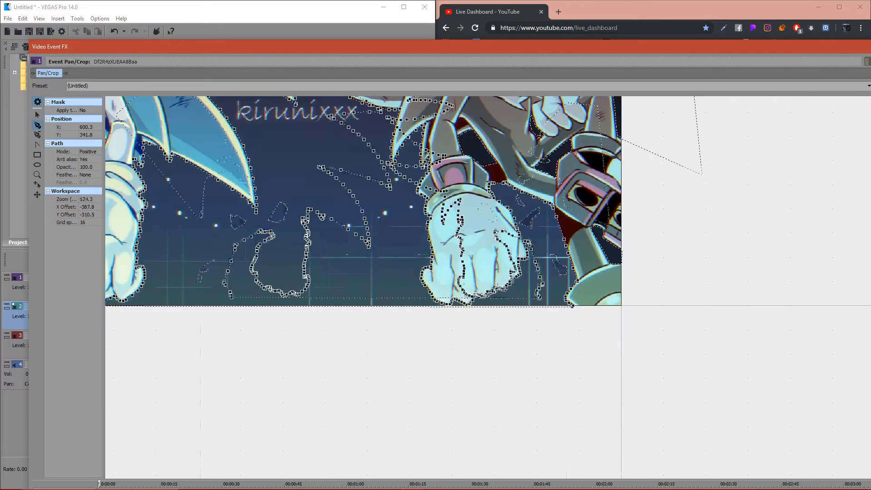
{"action": "scroll", "coordinate": [502, 288], "scroll_direction": "down", "scroll_amount": 3}
{"action": "left_click", "coordinate": [89, 152]}
{"action": "left_click", "coordinate": [89, 164]}
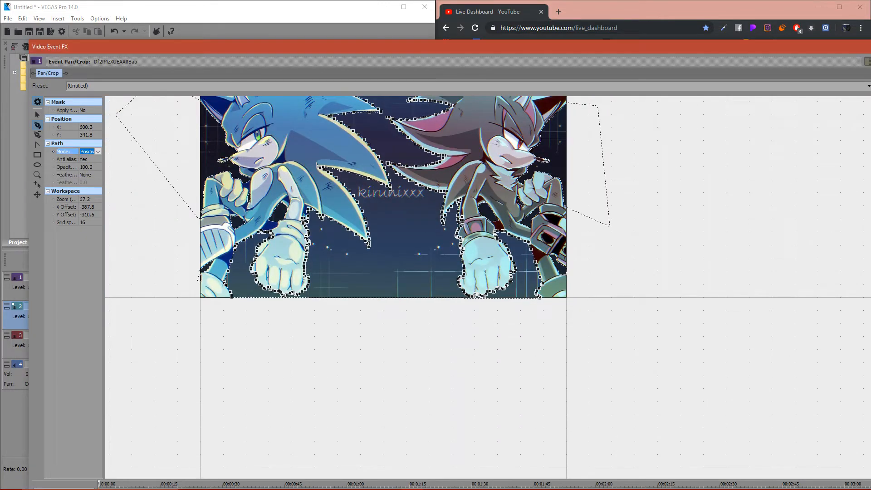
{"action": "left_click", "coordinate": [97, 151]}
{"action": "left_click", "coordinate": [89, 164]}
{"action": "left_click_drag", "start_coordinate": [225, 47], "coordinate": [78, 389]}
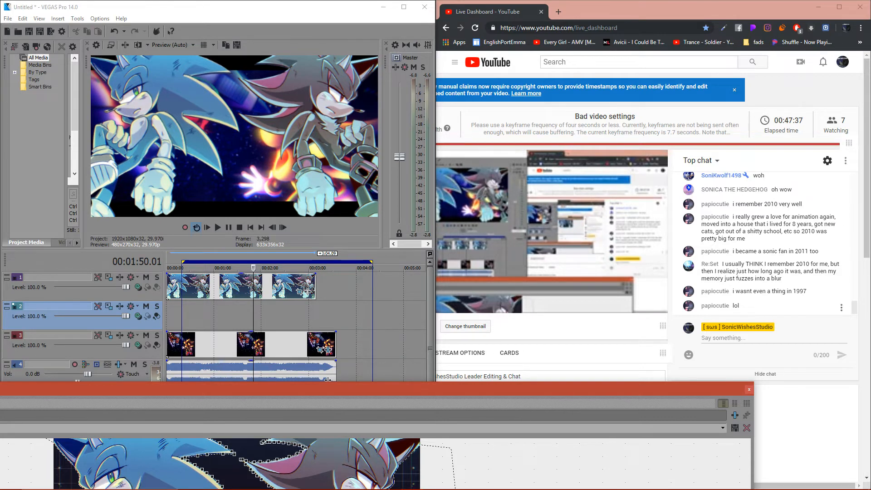
{"action": "left_click", "coordinate": [749, 389]}
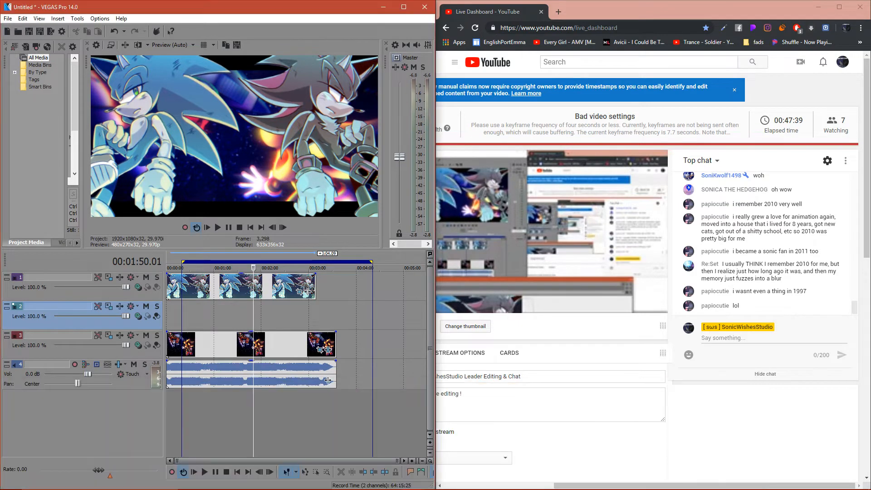
- Select the masked hedgehog clip on the first track and paste the copied event attributes onto it
{"action": "left_click", "coordinate": [300, 292]}
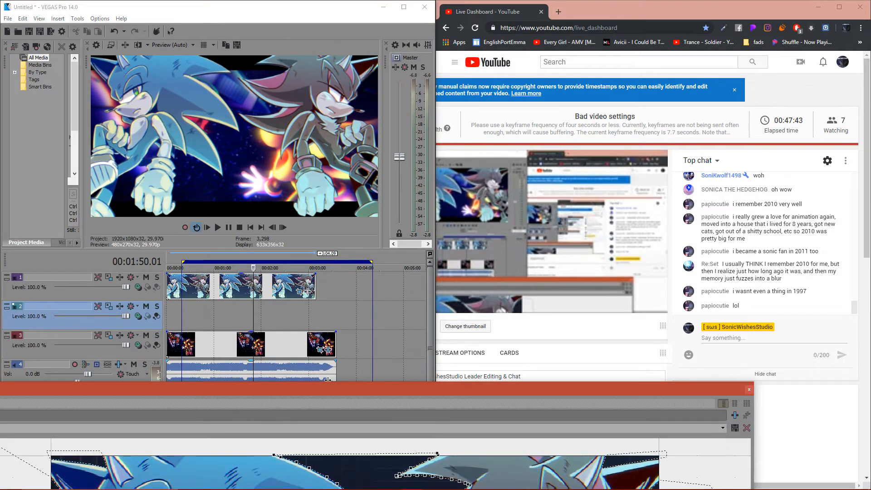
{"action": "left_click", "coordinate": [750, 390]}
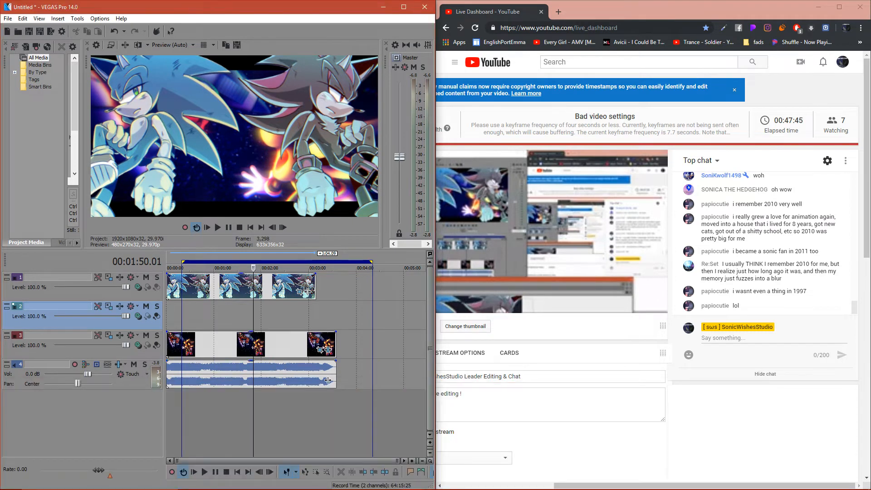
{"action": "double_click", "coordinate": [255, 289]}
{"action": "right_click", "coordinate": [256, 290]}
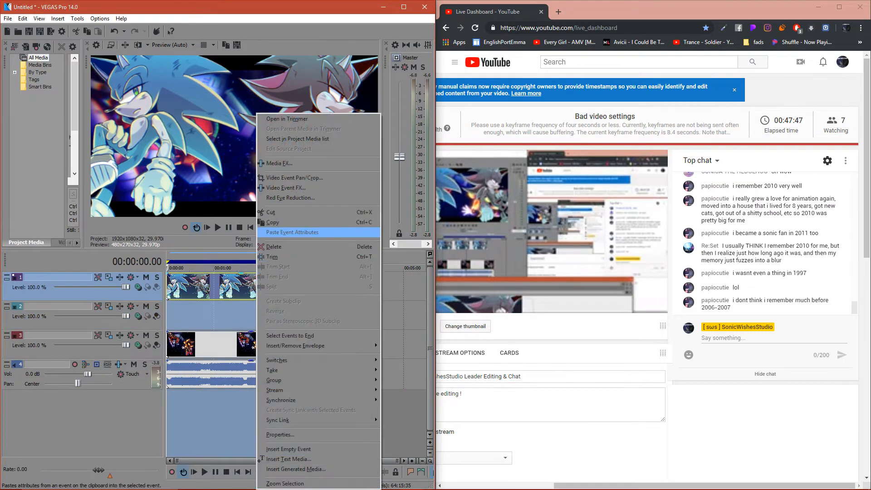
{"action": "left_click", "coordinate": [292, 232]}
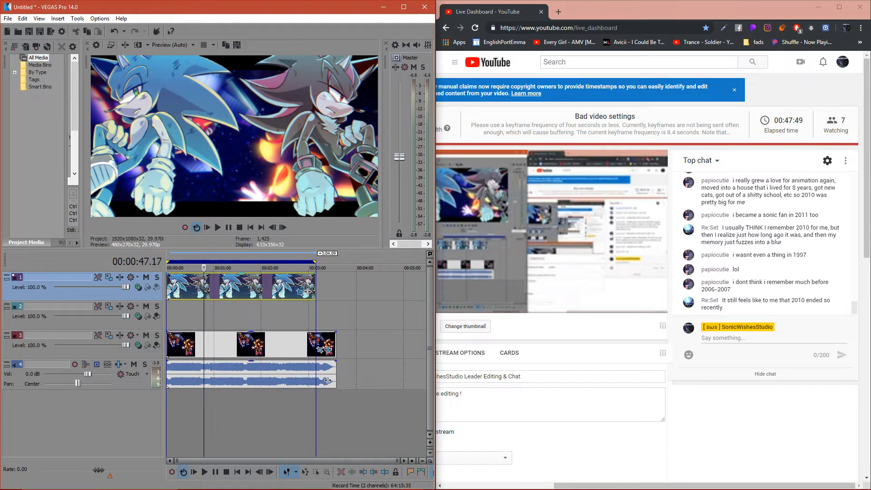
- Reopen the hedgehog clip's Event Pan/Crop, then narrow its window and reposition it so the whole image and masks fit
{"action": "left_click", "coordinate": [300, 292]}
{"action": "left_click_drag", "start_coordinate": [331, 389], "coordinate": [226, 126]}
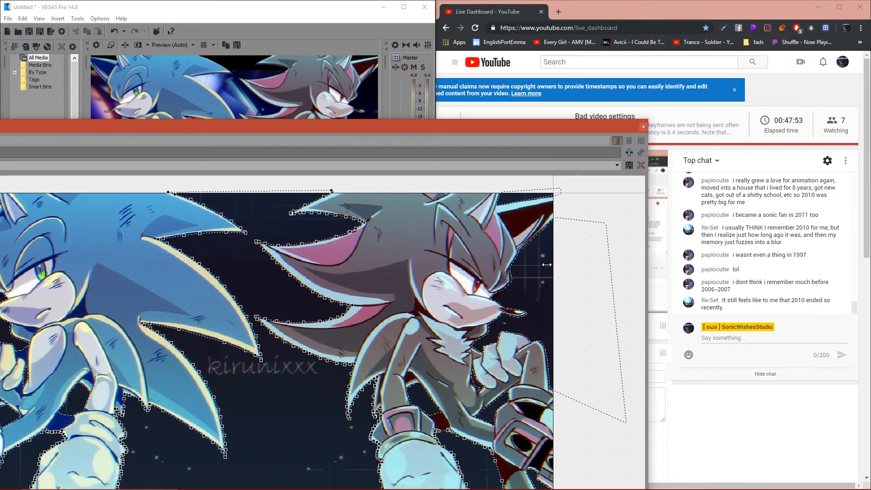
{"action": "left_click_drag", "start_coordinate": [648, 263], "coordinate": [231, 264]}
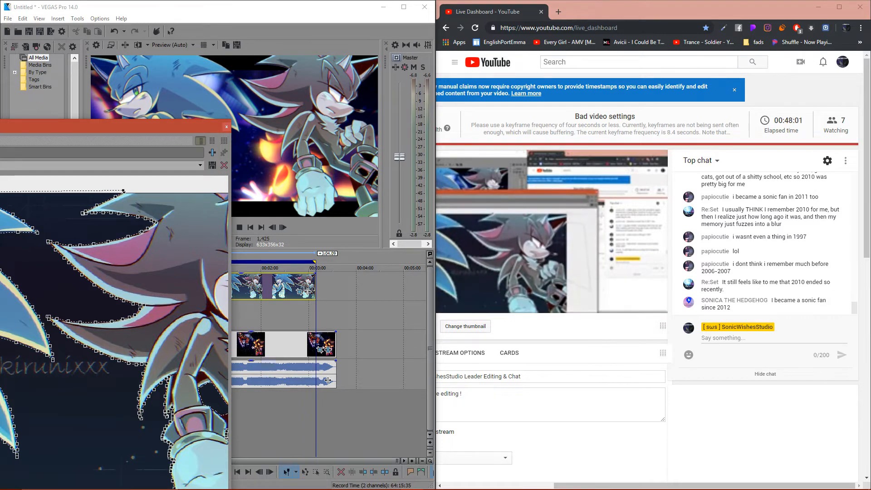
{"action": "left_click_drag", "start_coordinate": [105, 132], "coordinate": [380, 62]}
{"action": "scroll", "coordinate": [325, 301], "scroll_direction": "down", "scroll_amount": 3}
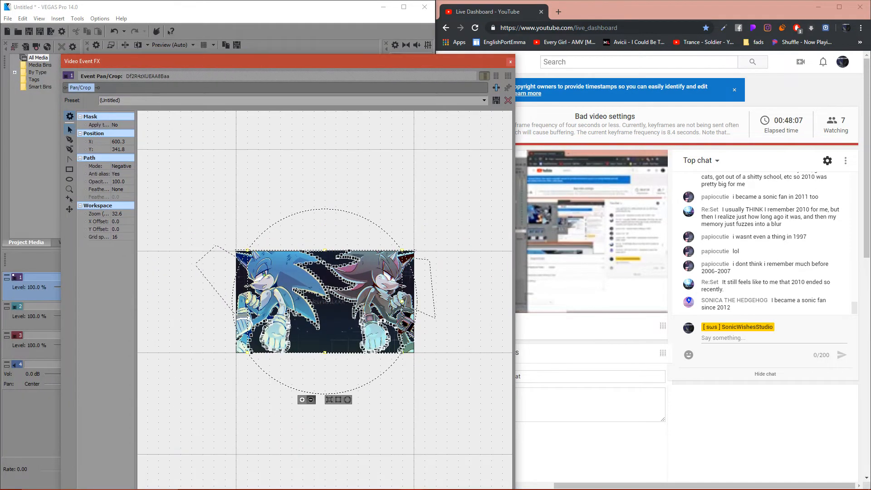
- Start a new mask path at 00:00:01.26 above the image and run it down the gap between the two hedgehogs
{"action": "left_click_drag", "start_coordinate": [185, 55], "coordinate": [117, 8]}
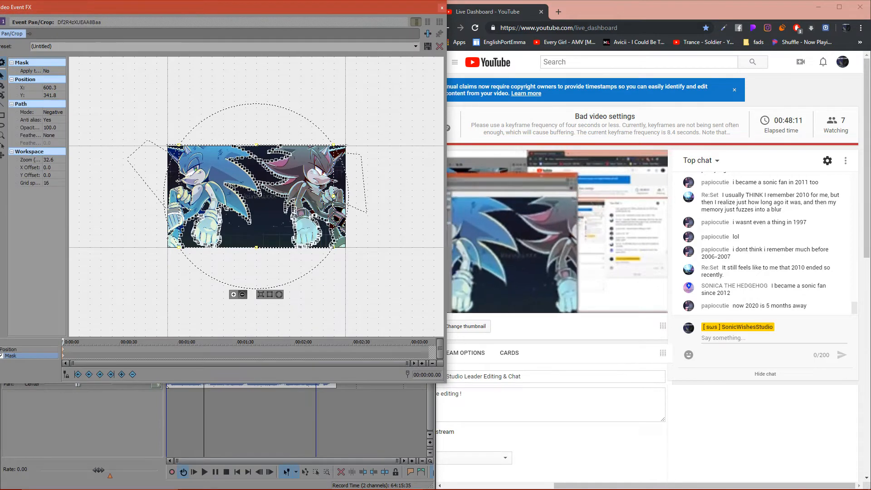
{"action": "left_click", "coordinate": [65, 342]}
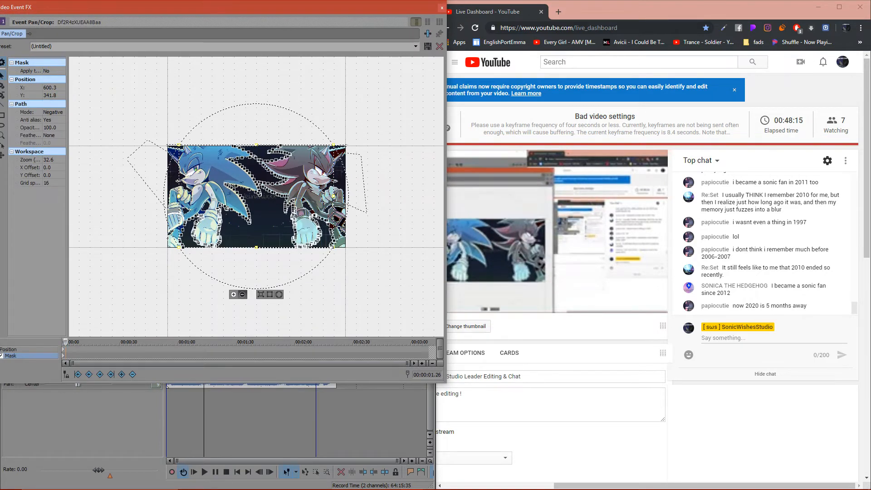
{"action": "scroll", "coordinate": [256, 197], "scroll_direction": "up", "scroll_amount": 5}
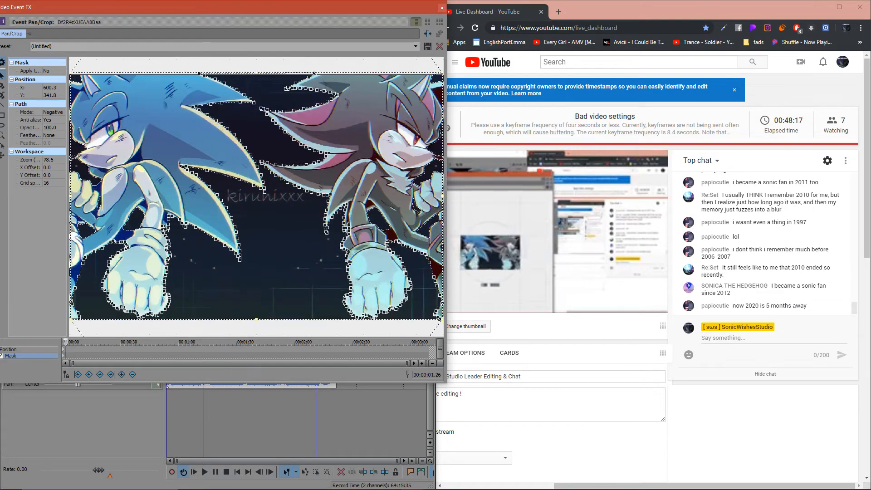
{"action": "left_click", "coordinate": [2, 86]}
{"action": "left_click", "coordinate": [260, 65]}
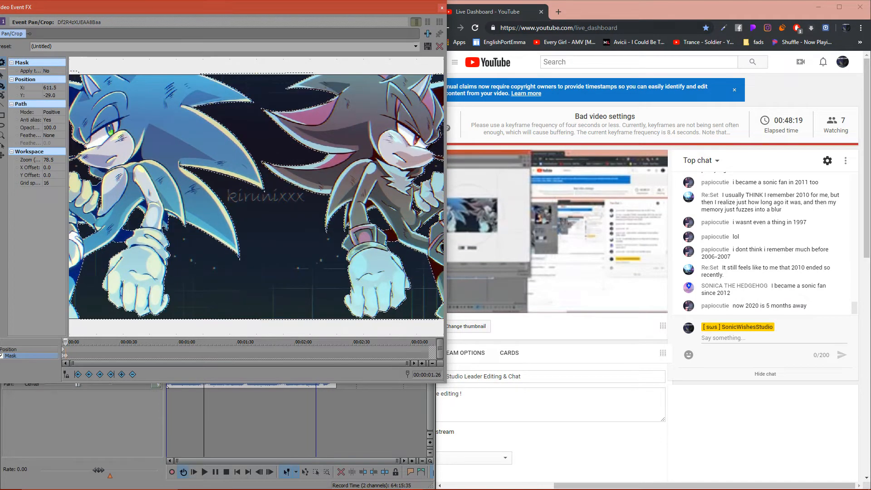
{"action": "left_click", "coordinate": [259, 103]}
{"action": "left_click", "coordinate": [253, 119]}
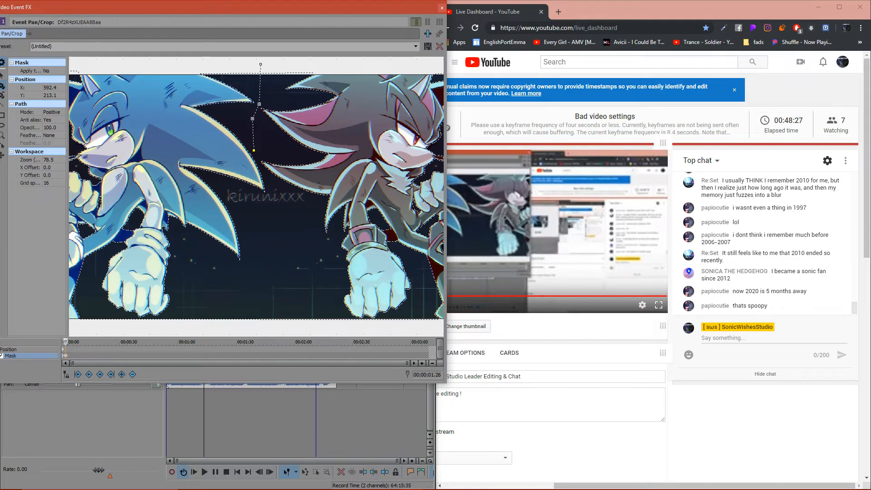
{"action": "left_click", "coordinate": [267, 179]}
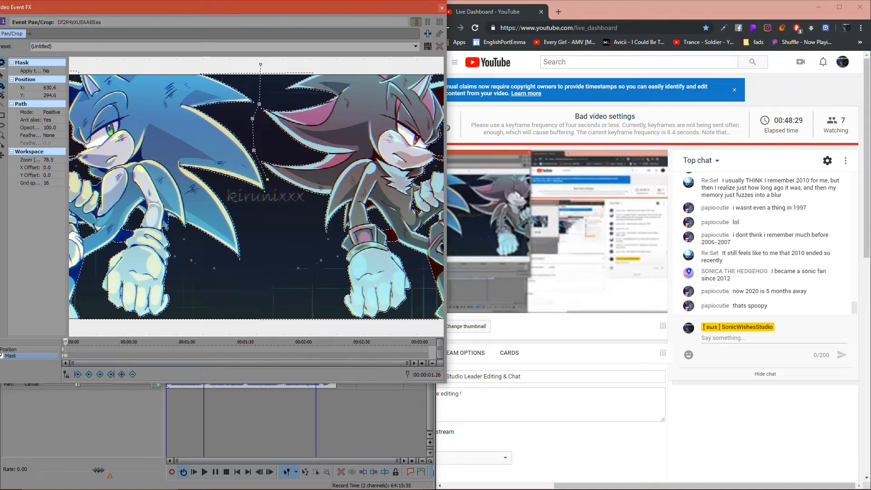
- Continue the mask path below the image and around the dark hedgehog's outer side, closing it at its starting point
{"action": "scroll", "coordinate": [285, 248], "scroll_direction": "down", "scroll_amount": 3}
{"action": "left_click", "coordinate": [299, 280]}
{"action": "left_click", "coordinate": [421, 281]}
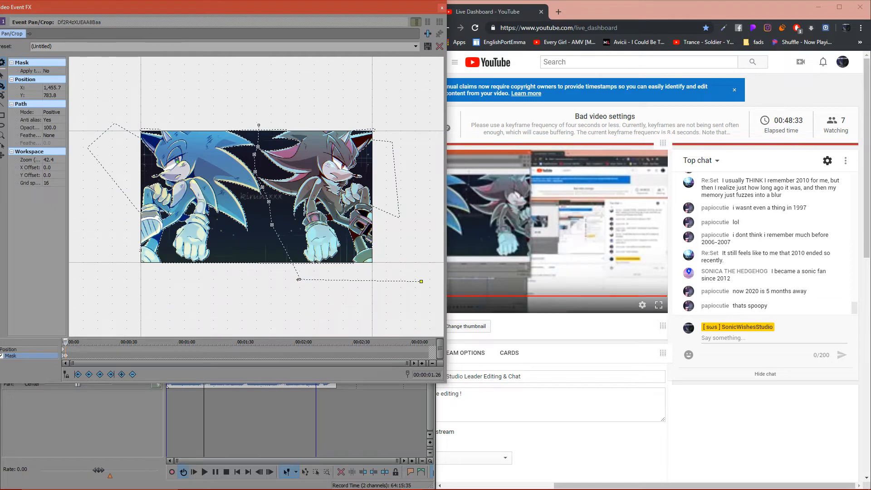
{"action": "left_click", "coordinate": [422, 119]}
{"action": "left_click", "coordinate": [321, 106]}
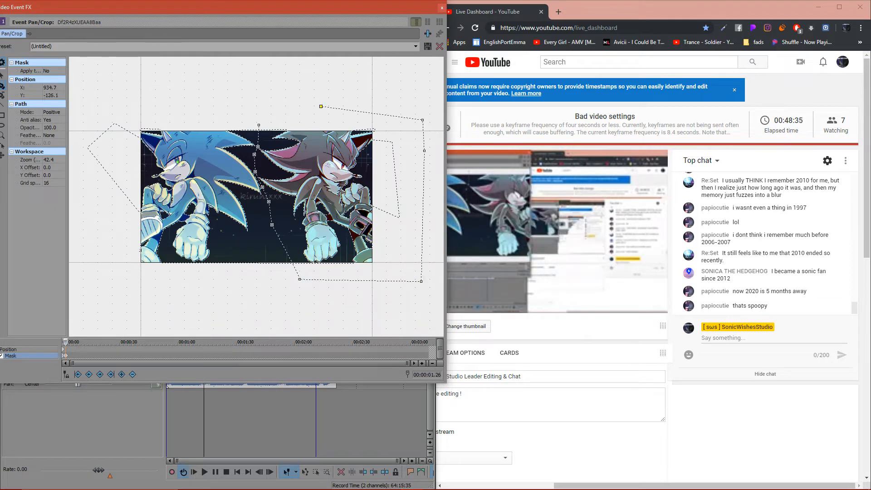
{"action": "left_click", "coordinate": [259, 125]}
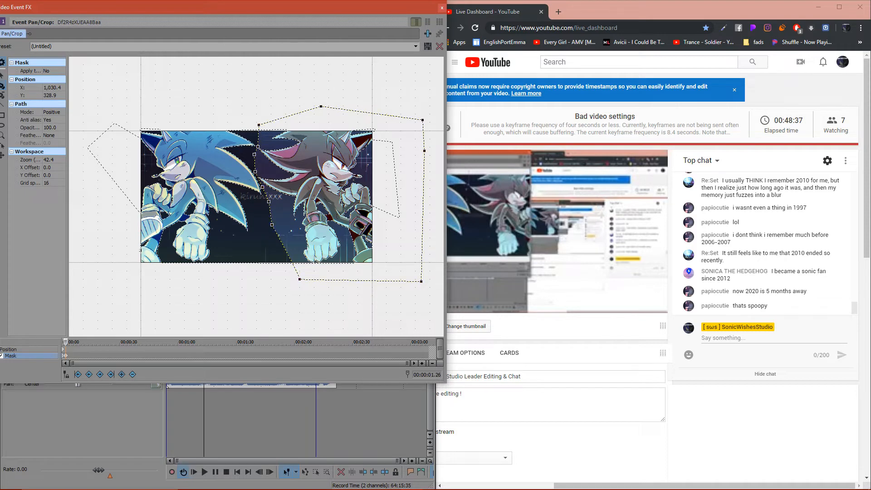
- Select the existing negative mask path that outlines both hedgehogs
{"action": "left_click", "coordinate": [3, 75]}
{"action": "left_click", "coordinate": [254, 245]}
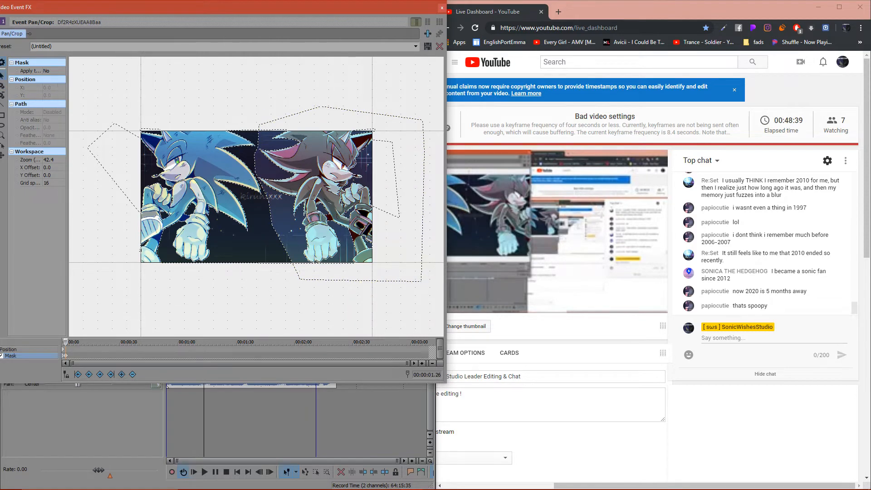
{"action": "left_click", "coordinate": [247, 228]}
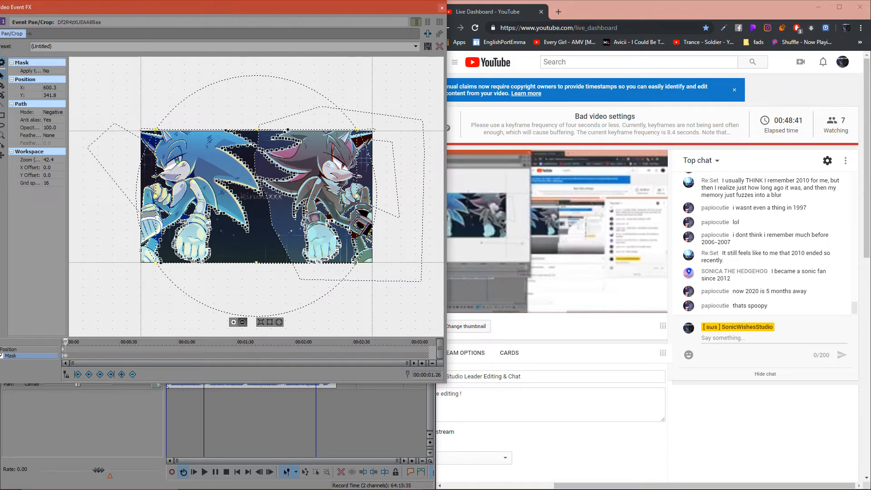
- Undo the last changes to the new mask path around the dark hedgehog and close the Video Event FX window
{"action": "left_click_drag", "start_coordinate": [294, 8], "coordinate": [306, 109]}
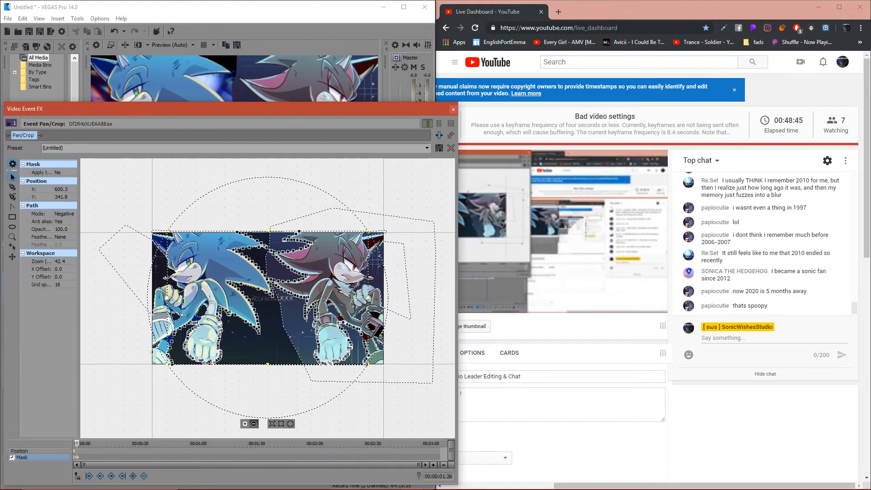
{"action": "left_click", "coordinate": [113, 32]}
{"action": "left_click", "coordinate": [114, 32]}
{"action": "left_click", "coordinate": [114, 31]}
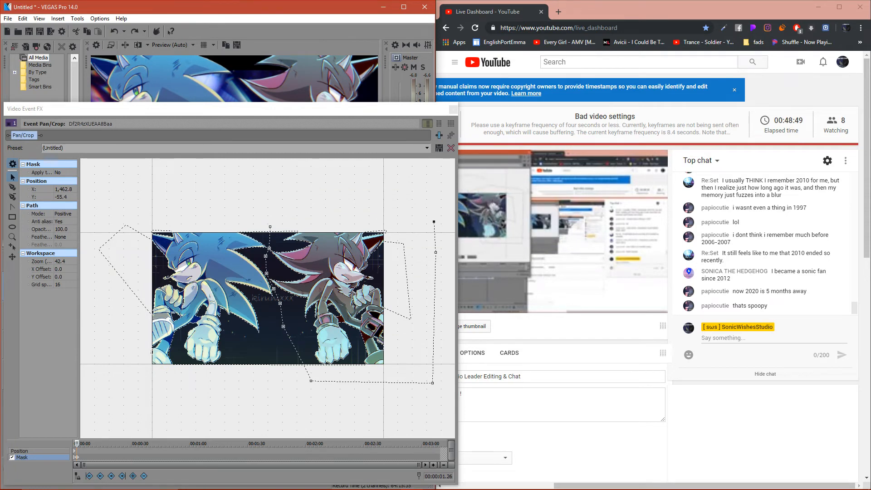
{"action": "left_click", "coordinate": [191, 109]}
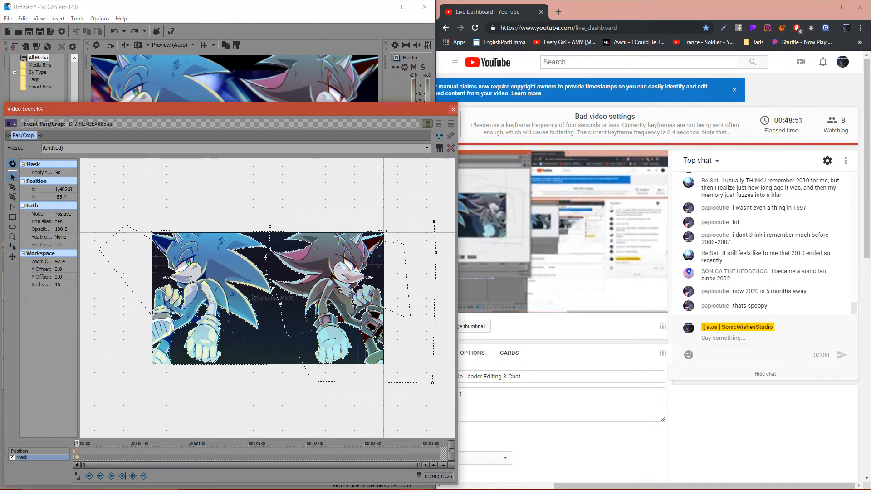
{"action": "left_click", "coordinate": [453, 109]}
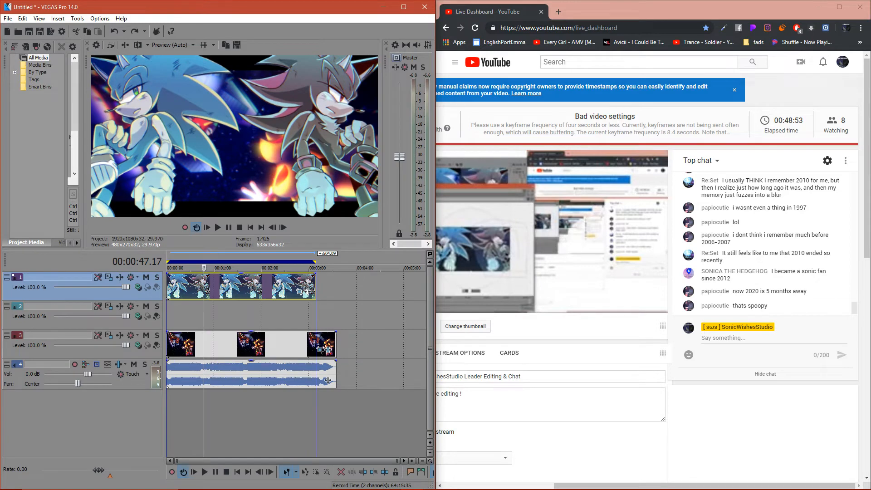
- Copy the masked hedgehog clip and transfer it from the first track to the second track
{"action": "right_click", "coordinate": [225, 286]}
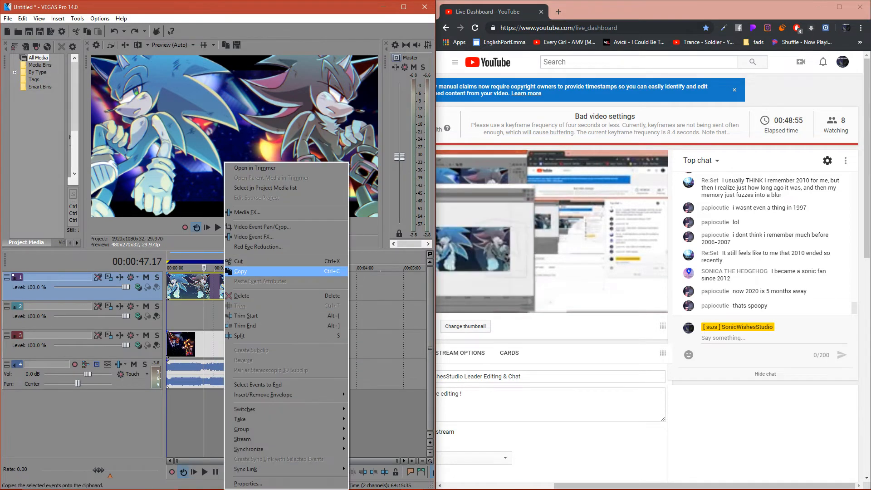
{"action": "left_click", "coordinate": [241, 271]}
{"action": "key", "text": "ctrl+shift+z"}
{"action": "right_click", "coordinate": [190, 291]}
{"action": "key", "text": "Escape"}
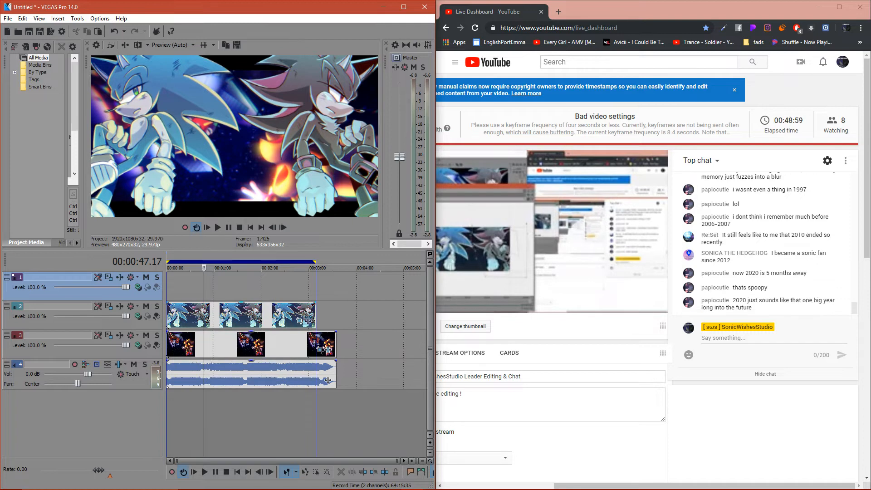
- Add the VEGAS Cookie Cutter effect to the hedgehog clip on the second track
{"action": "left_click", "coordinate": [308, 320]}
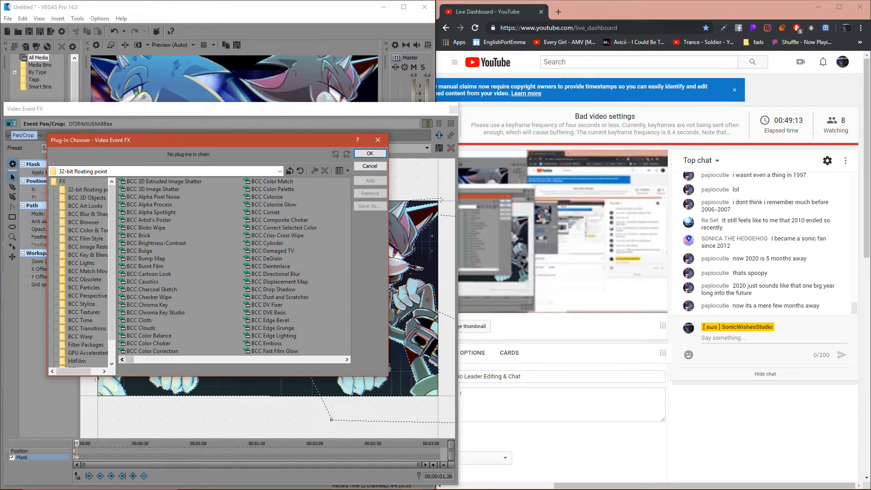
{"action": "left_click_drag", "start_coordinate": [130, 360], "coordinate": [329, 359]}
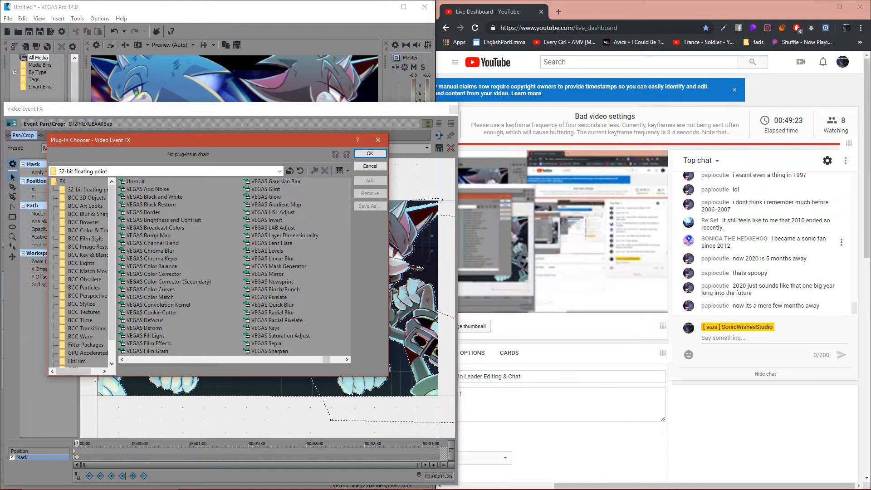
{"action": "left_click", "coordinate": [151, 313]}
{"action": "left_click", "coordinate": [371, 181]}
{"action": "left_click", "coordinate": [370, 153]}
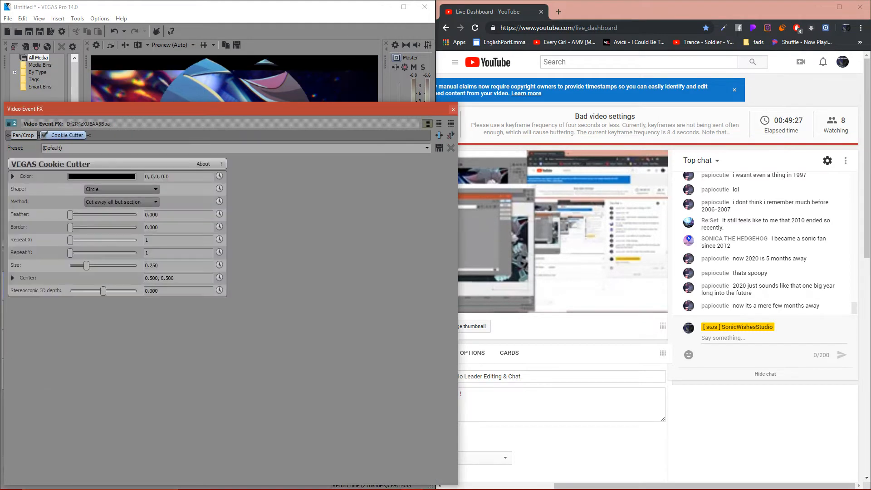
- Move the effect window clear of the preview, set the Cookie Cutter shape to Square and its size to 0.721
{"action": "left_click_drag", "start_coordinate": [129, 109], "coordinate": [431, 217]}
{"action": "left_click", "coordinate": [423, 296]}
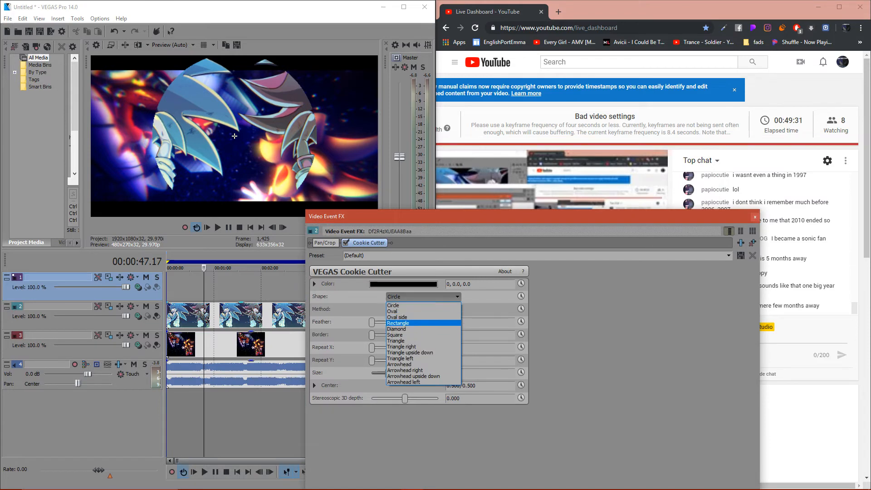
{"action": "key", "text": "Down"}
{"action": "key", "text": "Down"}
{"action": "key", "text": "Return"}
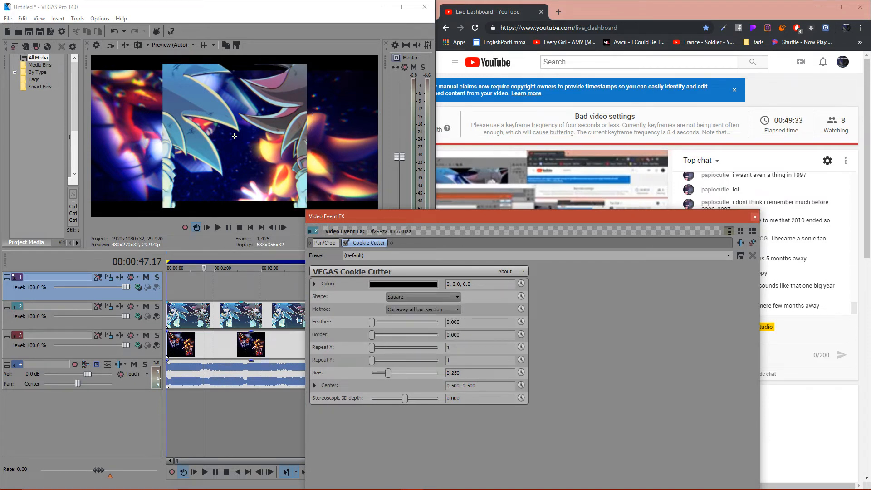
{"action": "left_click_drag", "start_coordinate": [388, 373], "coordinate": [420, 373]}
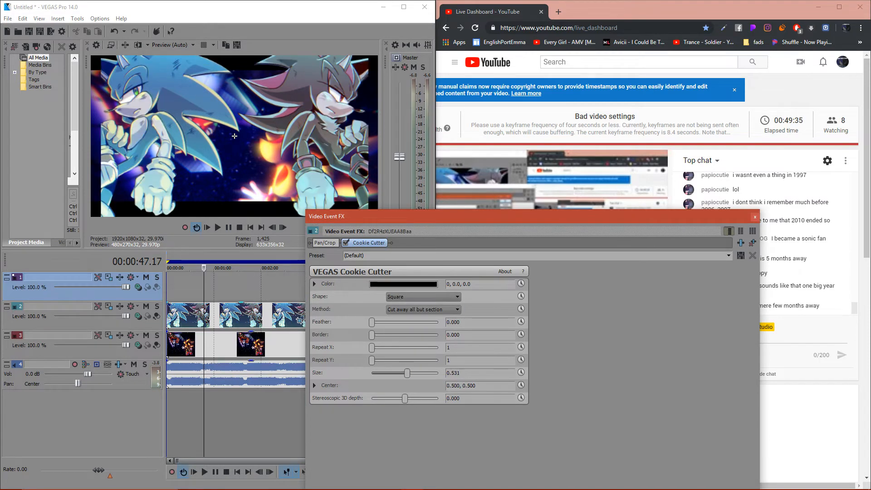
- Set the Cookie Cutter center to 0.000, 0.750 and its size to 0.537 to isolate the blue hedgehog
{"action": "left_click", "coordinate": [315, 385]}
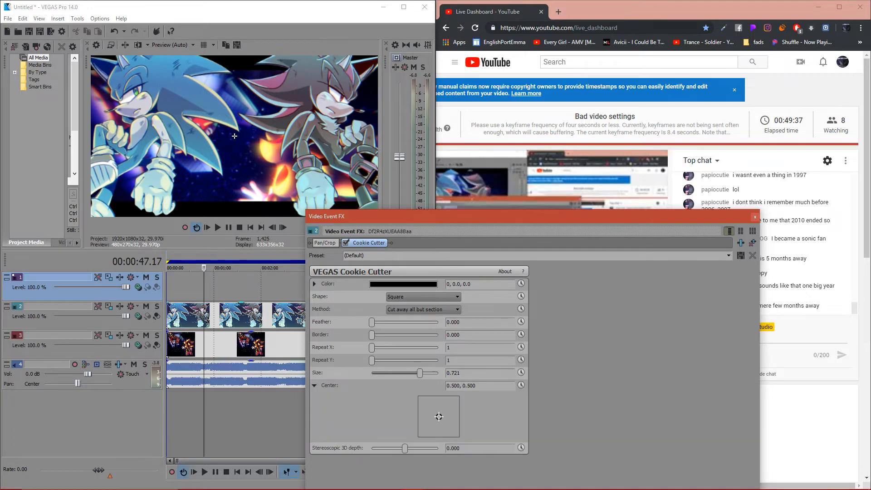
{"action": "left_click_drag", "start_coordinate": [439, 416], "coordinate": [418, 408]}
{"action": "left_click_drag", "start_coordinate": [420, 373], "coordinate": [407, 373]}
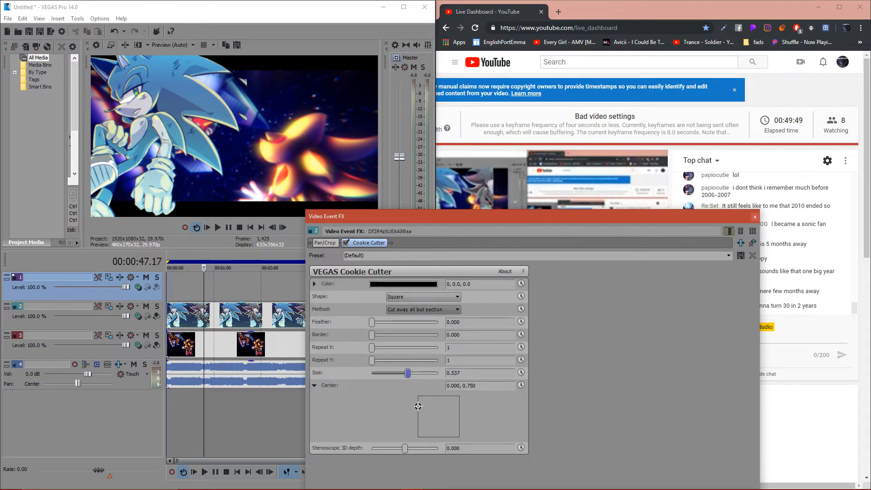
- Try Repeat X and Repeat Y at 7, return Repeat X to 1 and set the size to 0.578
{"action": "left_click", "coordinate": [416, 347]}
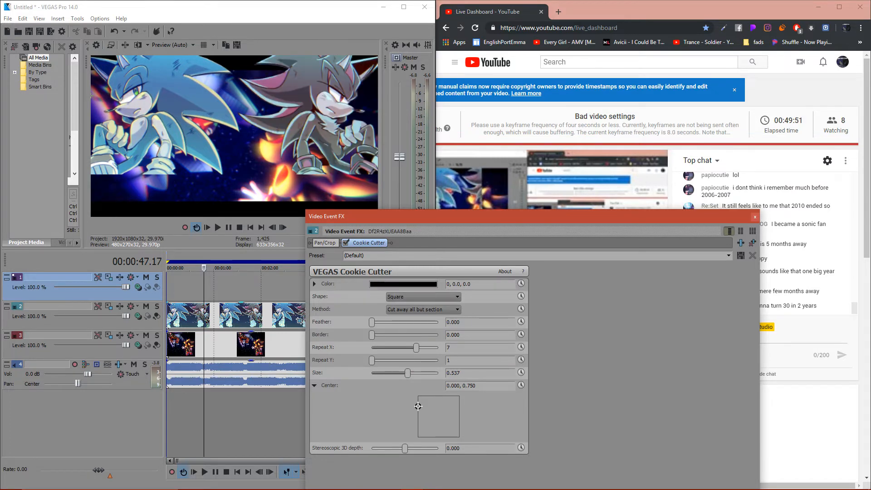
{"action": "left_click", "coordinate": [416, 360]}
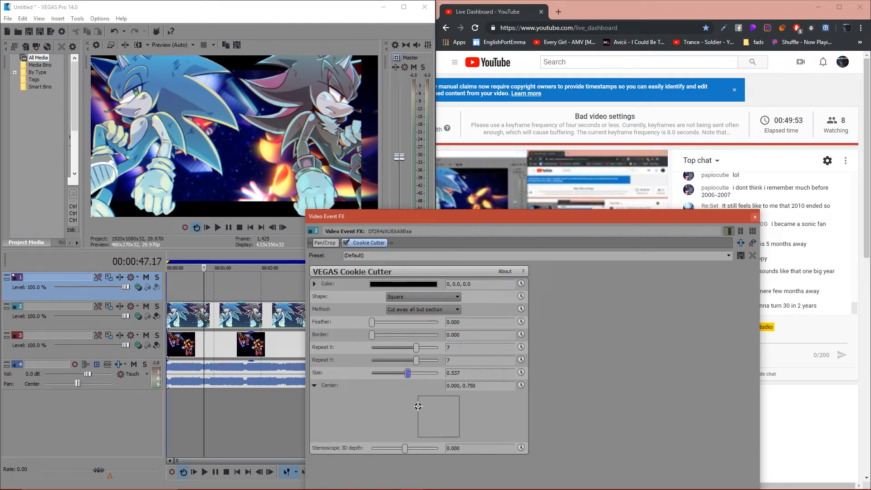
{"action": "left_click", "coordinate": [372, 347]}
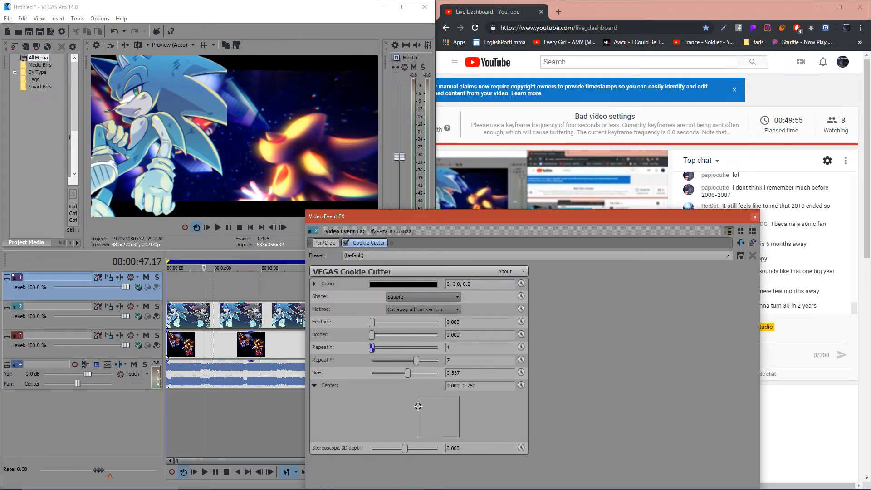
{"action": "mouse_move", "coordinate": [416, 360]}
{"action": "left_mouse_down"}
{"action": "mouse_move", "coordinate": [438, 360]}
{"action": "mouse_move", "coordinate": [372, 360]}
{"action": "mouse_move", "coordinate": [410, 373]}
{"action": "left_mouse_up"}
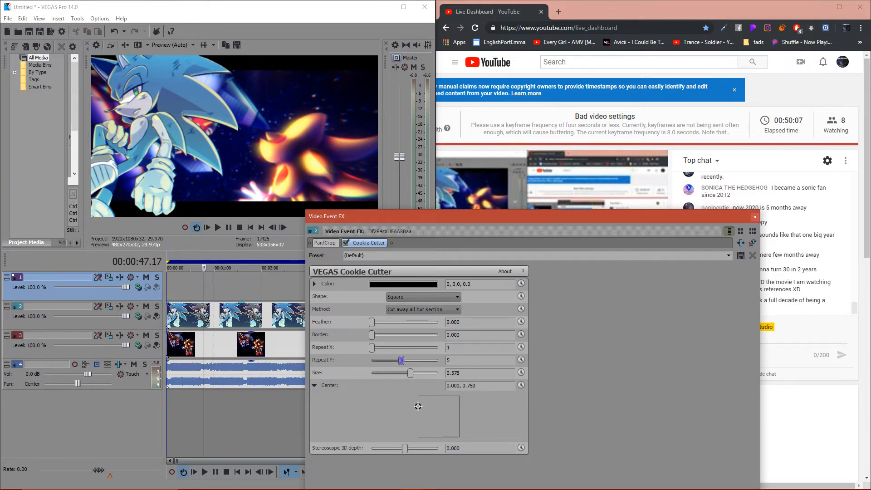
- Fine-tune the Cookie Cutter's feather and size, then close the Video Event FX window
{"action": "mouse_move", "coordinate": [371, 322]}
{"action": "left_mouse_down"}
{"action": "mouse_move", "coordinate": [406, 322]}
{"action": "mouse_move", "coordinate": [372, 322]}
{"action": "left_mouse_up"}
{"action": "left_click_drag", "start_coordinate": [410, 372], "coordinate": [412, 373]}
{"action": "left_click", "coordinate": [755, 217]}
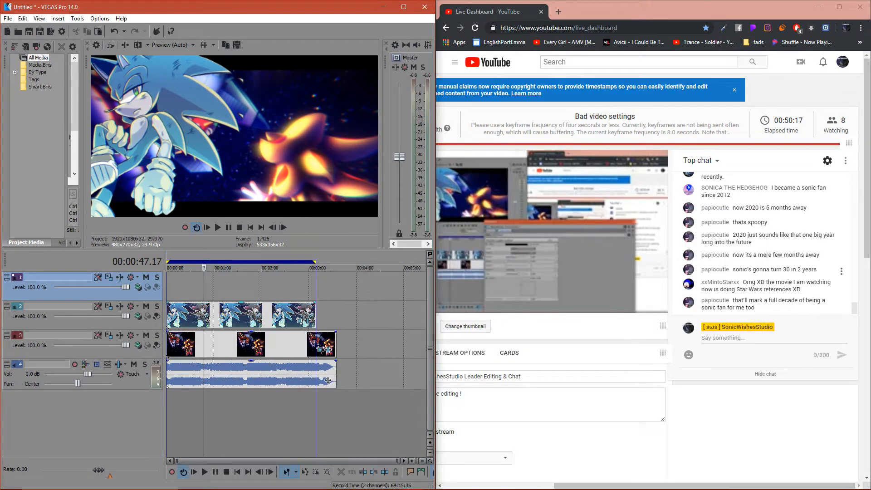
- Reopen the second-track clip's Event Pan/Crop and delete the mask keyframe at 00:00:01.26 that holds the extra path
{"action": "left_click", "coordinate": [300, 321]}
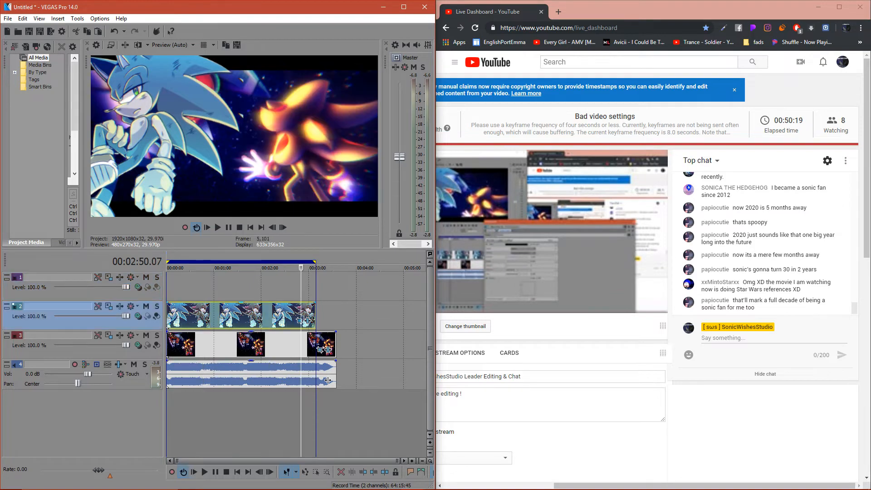
{"action": "left_click_drag", "start_coordinate": [416, 216], "coordinate": [282, 57]}
{"action": "scroll", "coordinate": [436, 246], "scroll_direction": "up", "scroll_amount": 6}
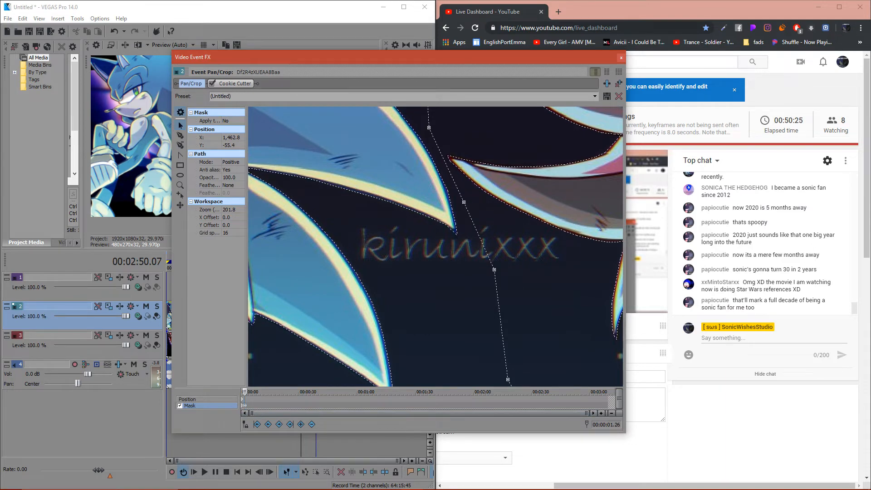
{"action": "right_click", "coordinate": [244, 405]}
{"action": "left_click", "coordinate": [269, 339]}
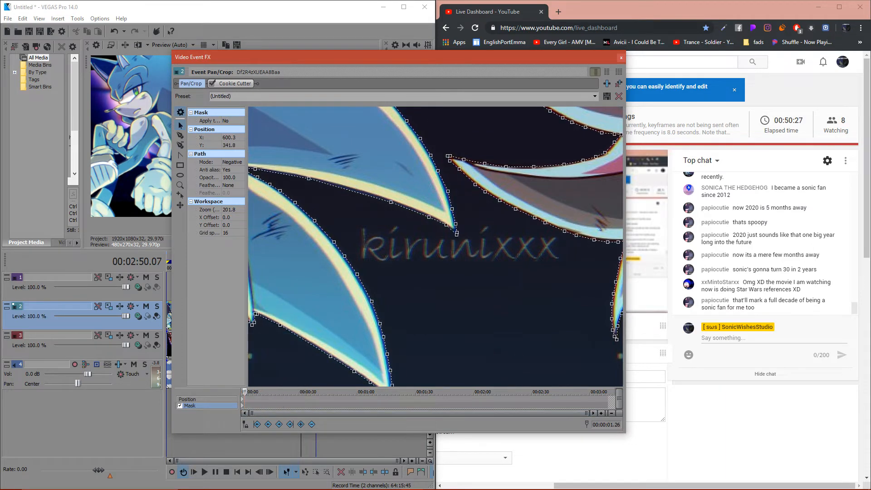
- Go to the first mask keyframe at 00:00:00.00 and deselect the hedgehog mask path in the workspace
{"action": "left_click", "coordinate": [242, 406]}
{"action": "scroll", "coordinate": [436, 246], "scroll_direction": "down", "scroll_amount": 5}
{"action": "scroll", "coordinate": [435, 246], "scroll_direction": "up", "scroll_amount": 3}
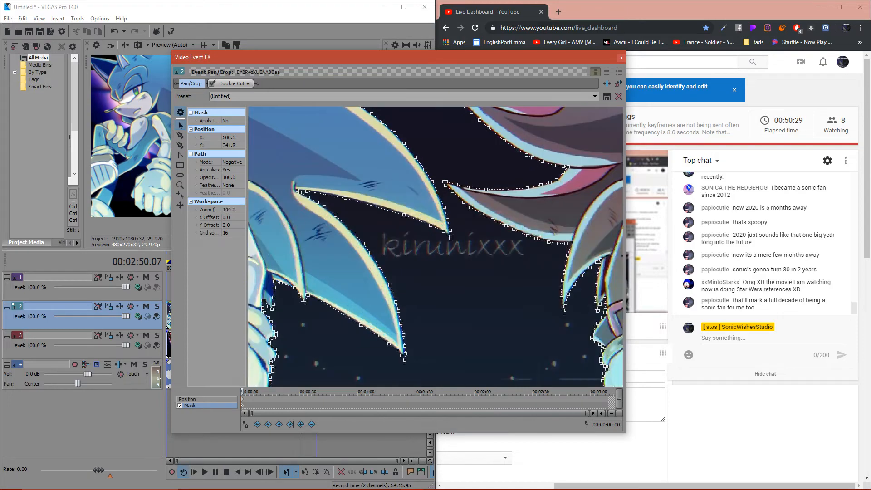
{"action": "scroll", "coordinate": [435, 246], "scroll_direction": "down", "scroll_amount": 10}
{"action": "left_click", "coordinate": [494, 313]}
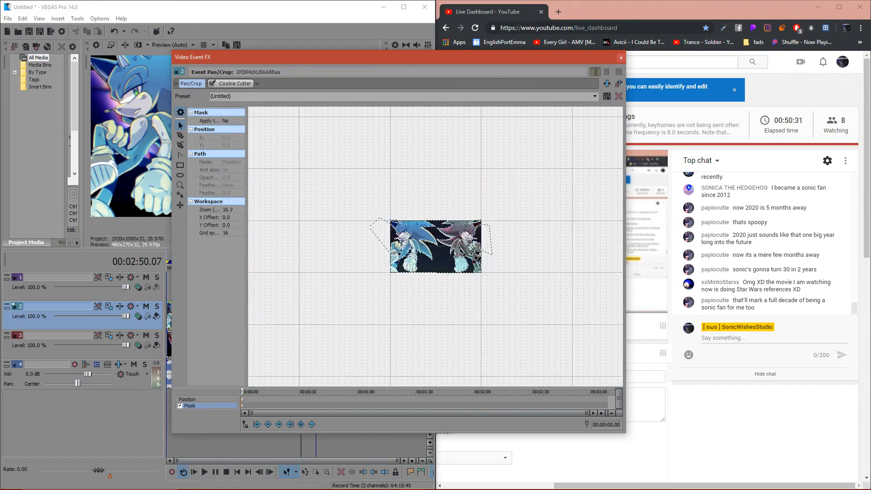
- Select the hedgehog mask path and pull the anchors at the tips of the dark hedgehog's middle and lower quills inward
{"action": "scroll", "coordinate": [436, 246], "scroll_direction": "up", "scroll_amount": 8}
{"action": "scroll", "coordinate": [436, 246], "scroll_direction": "up", "scroll_amount": 4}
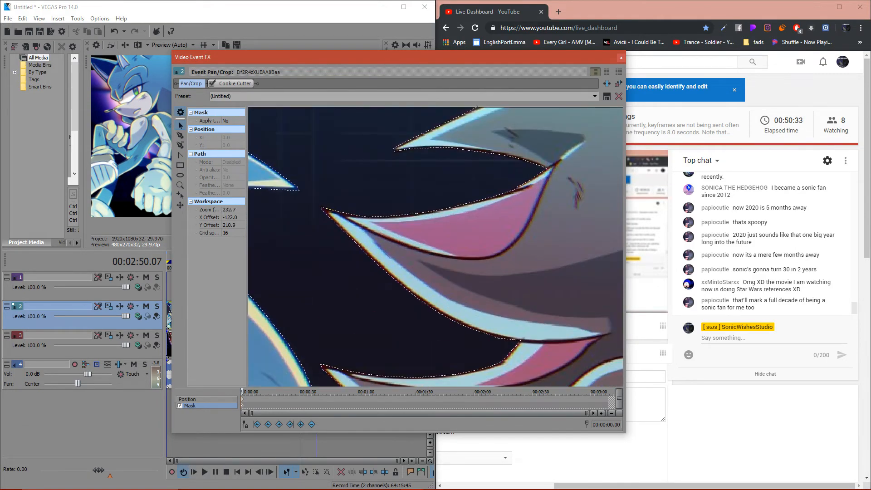
{"action": "left_click", "coordinate": [322, 208]}
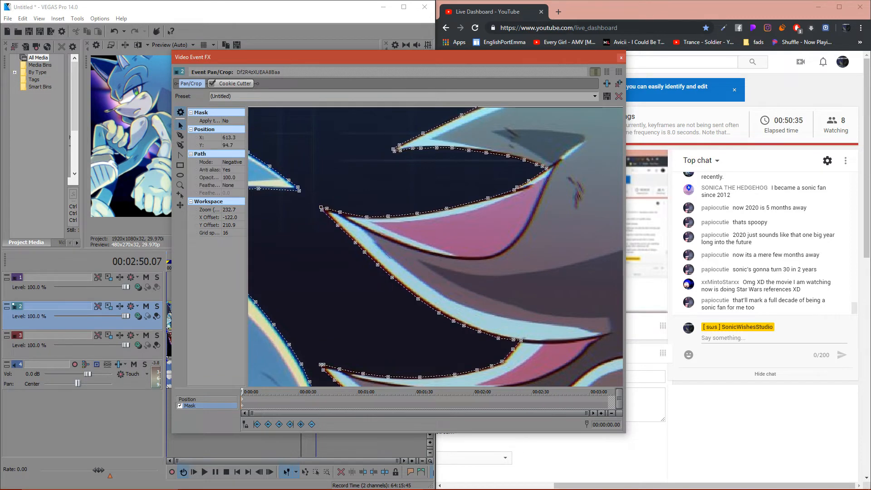
{"action": "left_click_drag", "start_coordinate": [321, 365], "coordinate": [353, 384]}
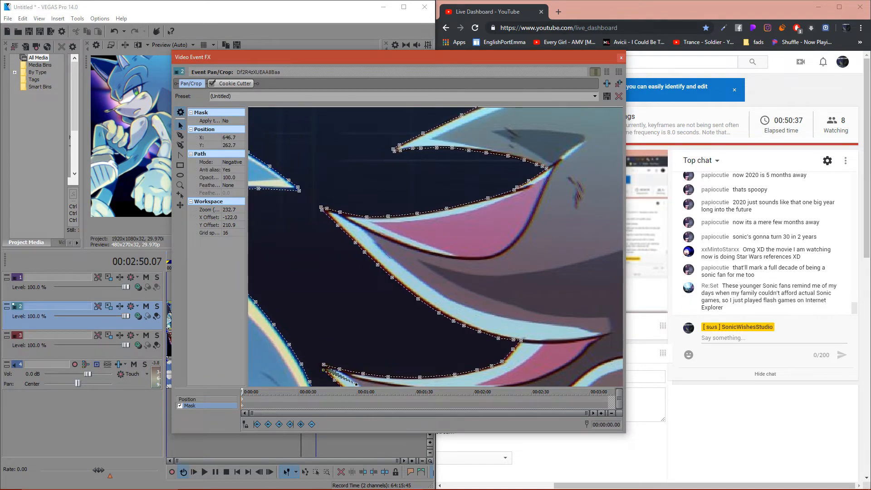
{"action": "left_click_drag", "start_coordinate": [323, 370], "coordinate": [349, 380]}
{"action": "left_click_drag", "start_coordinate": [321, 208], "coordinate": [388, 250]}
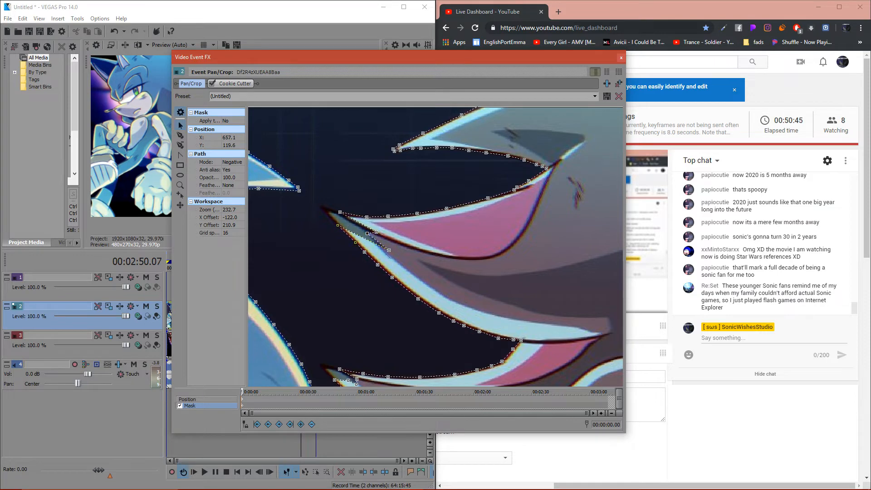
- Uncover the preview by moving the Video Event FX window and pull the remaining mask anchors near the dark hedgehog's middle quill tip inward
{"action": "left_click_drag", "start_coordinate": [255, 57], "coordinate": [431, 129]}
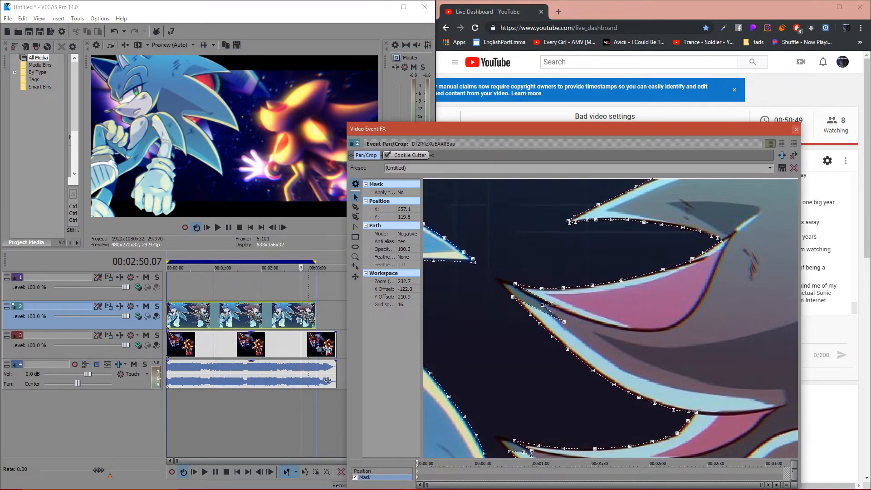
{"action": "left_click_drag", "start_coordinate": [513, 297], "coordinate": [525, 305]}
{"action": "left_click_drag", "start_coordinate": [570, 223], "coordinate": [780, 177]}
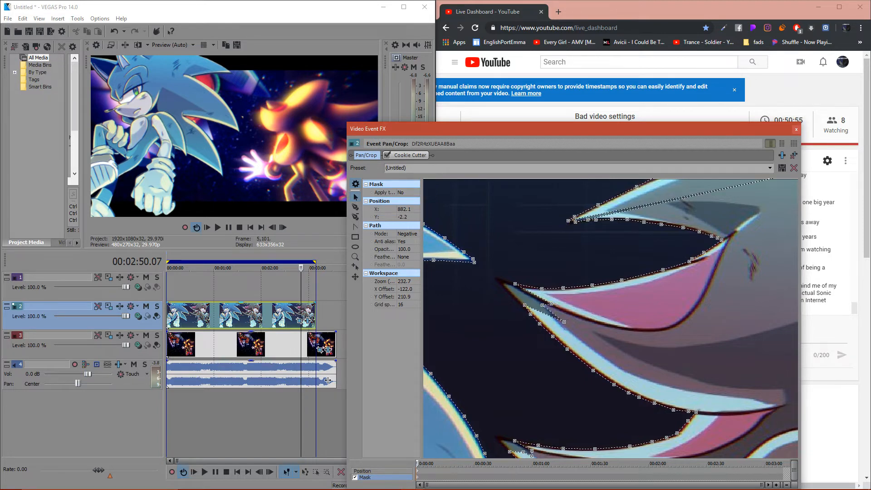
{"action": "key", "text": "ctrl+z"}
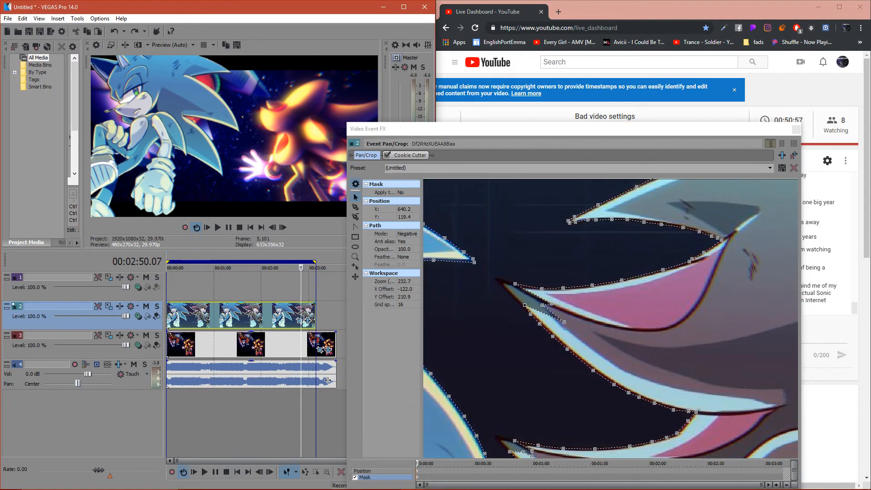
{"action": "left_click_drag", "start_coordinate": [515, 283], "coordinate": [576, 312]}
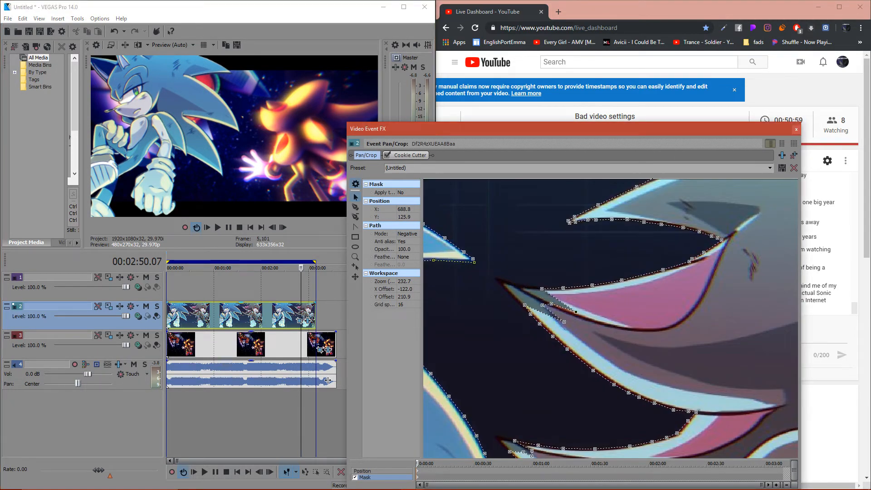
{"action": "left_click_drag", "start_coordinate": [436, 129], "coordinate": [297, 7]}
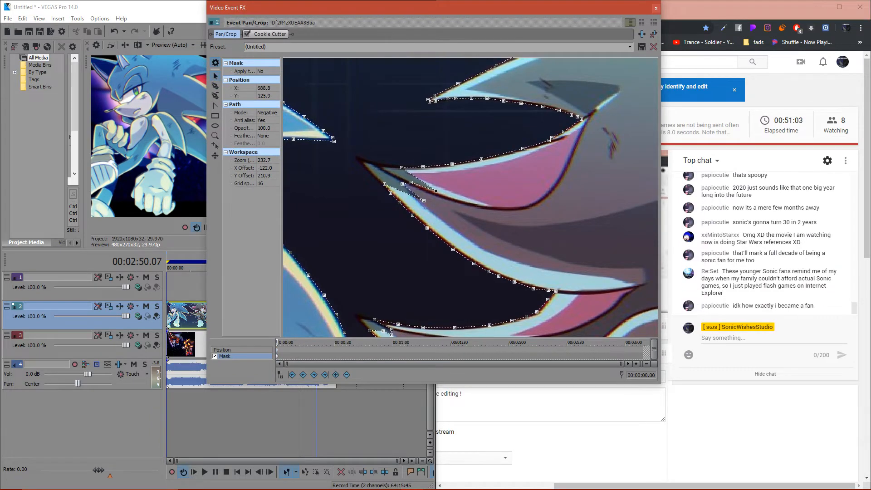
{"action": "left_click_drag", "start_coordinate": [283, 8], "coordinate": [448, 83]}
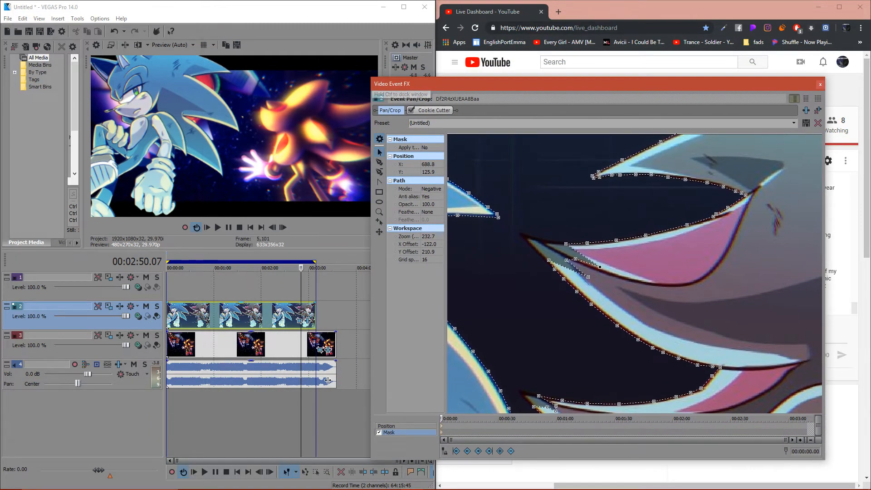
{"action": "left_click_drag", "start_coordinate": [599, 267], "coordinate": [620, 280]}
- Mark a time selection from 00:01:01.27 past the clip's end and pull the mask anchor near the dark hedgehog's lower quill tip inward
{"action": "left_click_drag", "start_coordinate": [322, 417], "coordinate": [215, 417]}
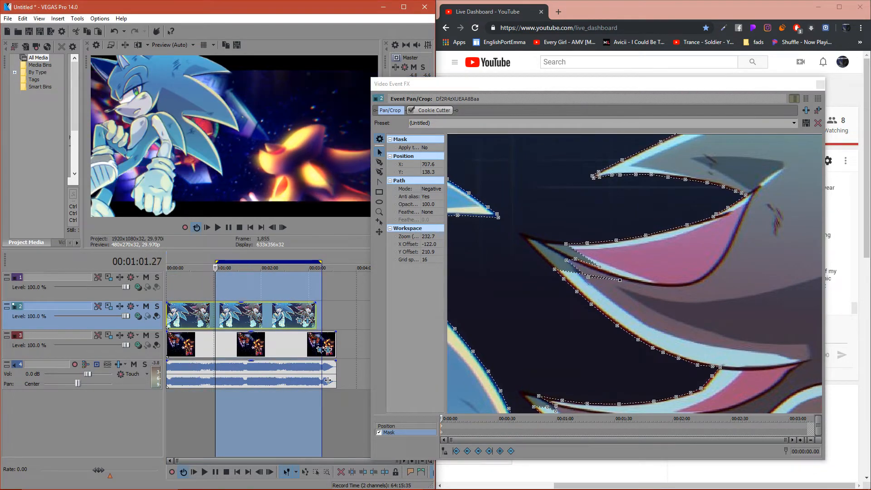
{"action": "scroll", "coordinate": [635, 272], "scroll_direction": "down", "scroll_amount": 3}
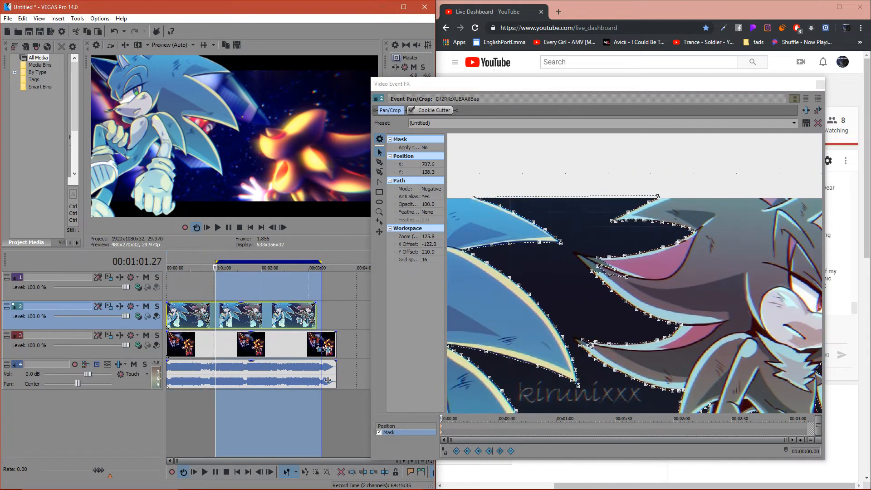
{"action": "left_click", "coordinate": [610, 356]}
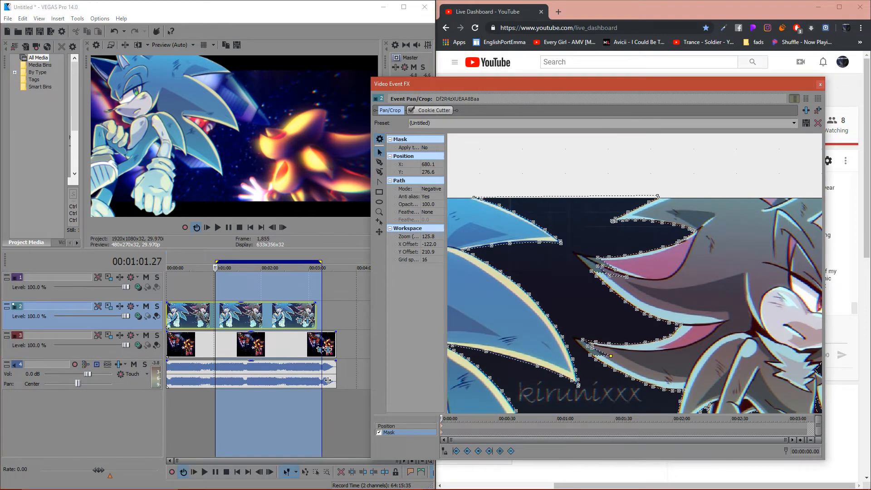
{"action": "scroll", "coordinate": [528, 243], "scroll_direction": "up", "scroll_amount": 2}
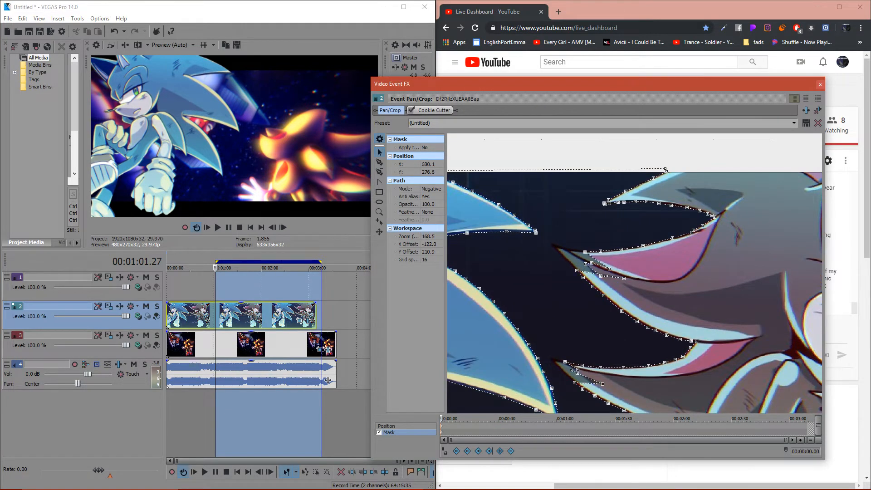
{"action": "scroll", "coordinate": [635, 272], "scroll_direction": "down", "scroll_amount": 2}
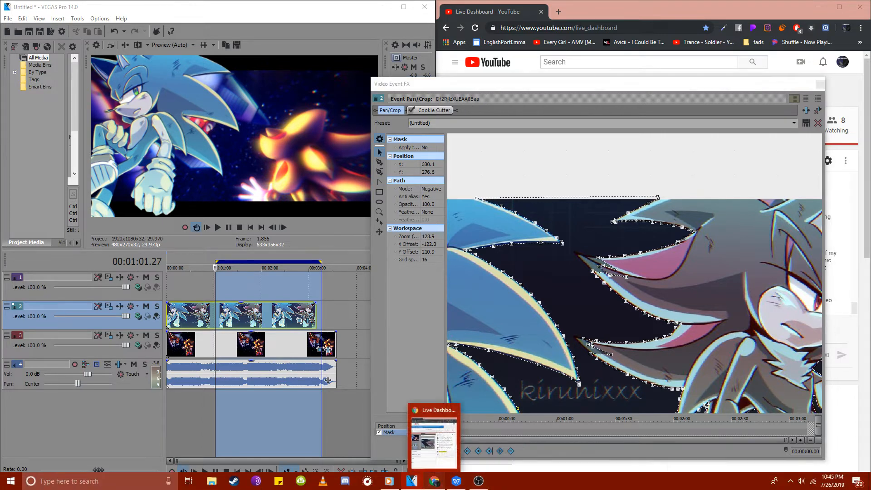
- Switch to the browser with the live dashboard, minimize it and reposition the Video Event FX window beside the timeline
{"action": "left_click", "coordinate": [434, 481]}
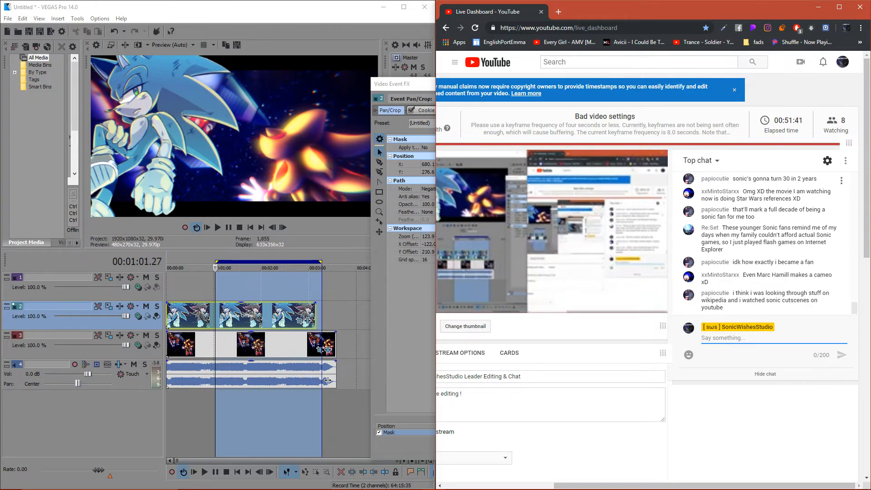
{"action": "left_click", "coordinate": [819, 7]}
{"action": "left_click_drag", "start_coordinate": [603, 84], "coordinate": [615, 52]}
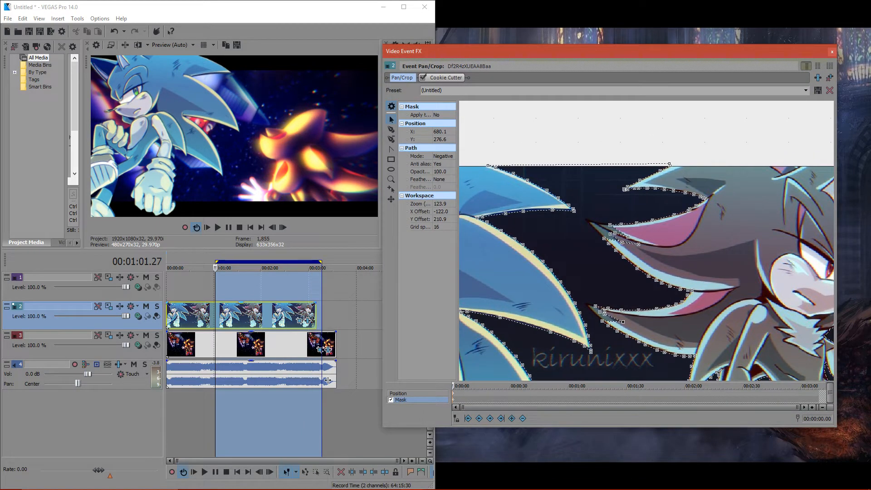
- Copy the second-track clip and paste it onto the top track at 00:00:00.00
{"action": "double_click", "coordinate": [258, 315]}
{"action": "right_click", "coordinate": [258, 315]}
{"action": "left_click", "coordinate": [275, 222]}
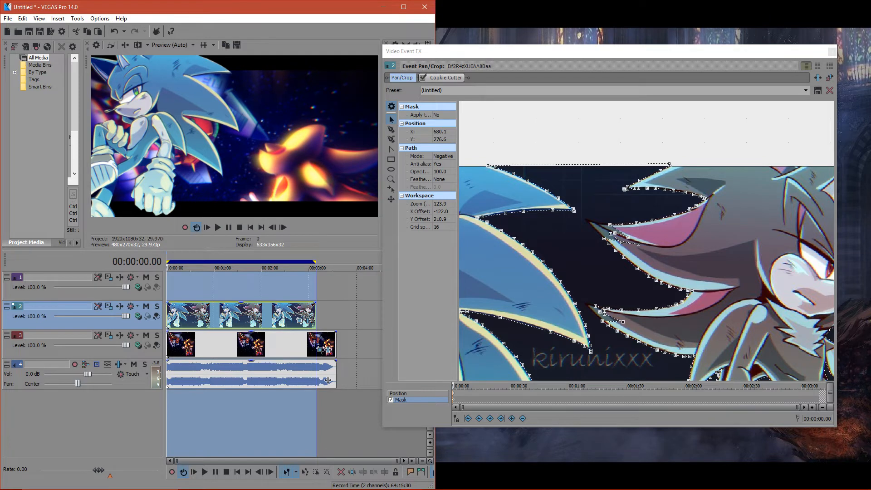
{"action": "right_click", "coordinate": [168, 288]}
{"action": "left_click", "coordinate": [221, 292]}
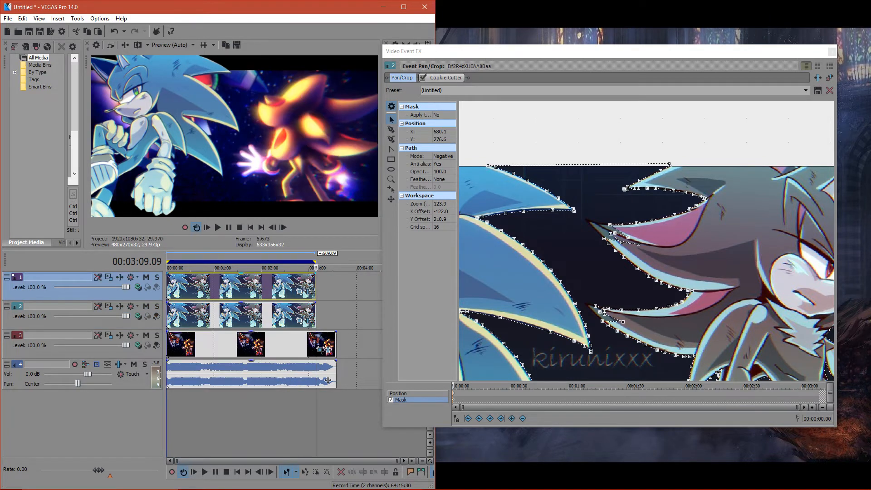
- Set the second-track clip's Cookie Cutter center to 1.000, 0.478 and its size to 0.537 to keep the dark hedgehog
{"action": "left_click", "coordinate": [232, 267]}
{"action": "left_click", "coordinate": [446, 77]}
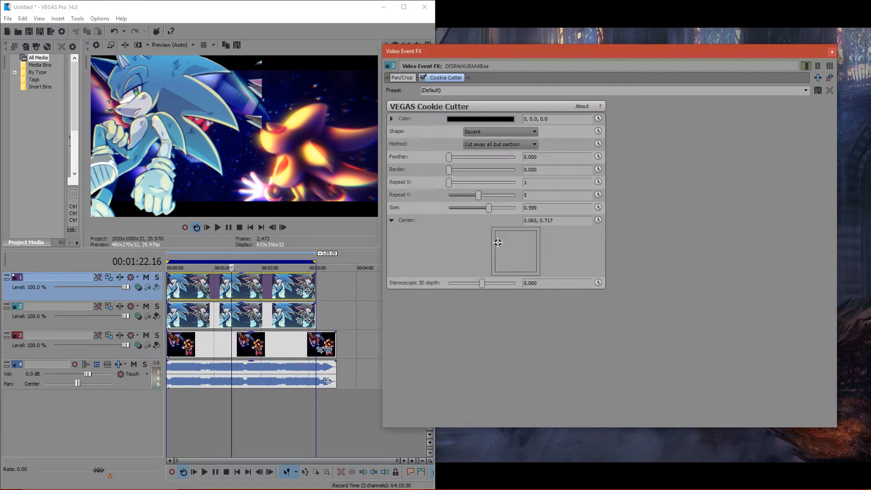
{"action": "left_click_drag", "start_coordinate": [498, 242], "coordinate": [537, 259]}
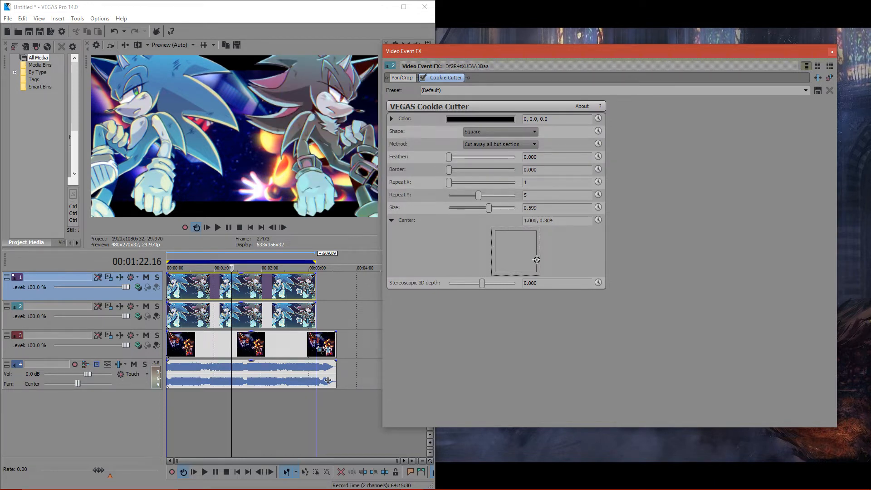
{"action": "left_click_drag", "start_coordinate": [537, 259], "coordinate": [536, 252]}
{"action": "mouse_move", "coordinate": [489, 208]}
{"action": "left_mouse_down"}
{"action": "mouse_move", "coordinate": [473, 207]}
{"action": "mouse_move", "coordinate": [485, 208]}
{"action": "left_mouse_up"}
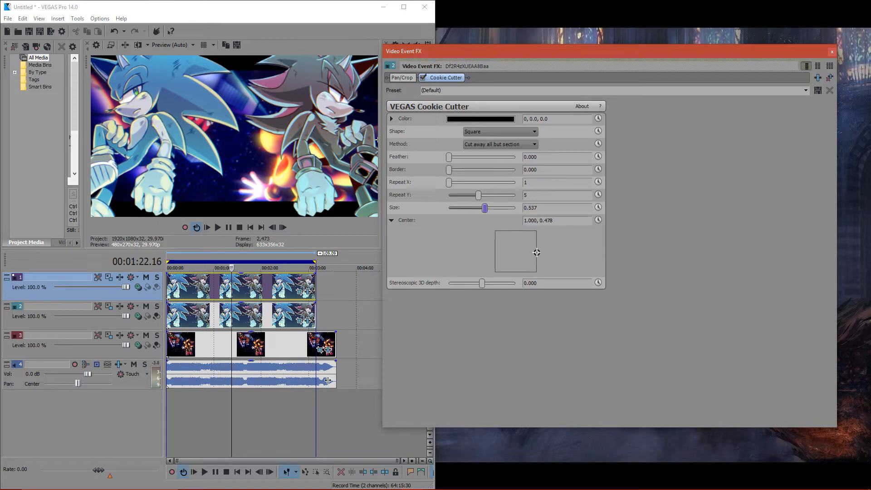
- Inspect the top-track clip's Event Pan/Crop mask, toggle its Cookie Cutter off and on, and close the Video Event FX window
{"action": "left_click", "coordinate": [303, 292]}
{"action": "left_click", "coordinate": [299, 292]}
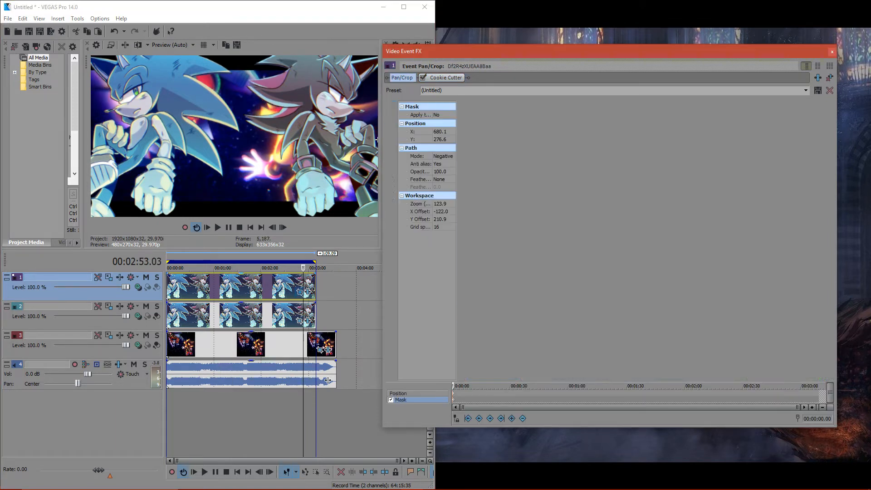
{"action": "scroll", "coordinate": [647, 241], "scroll_direction": "down", "scroll_amount": 5}
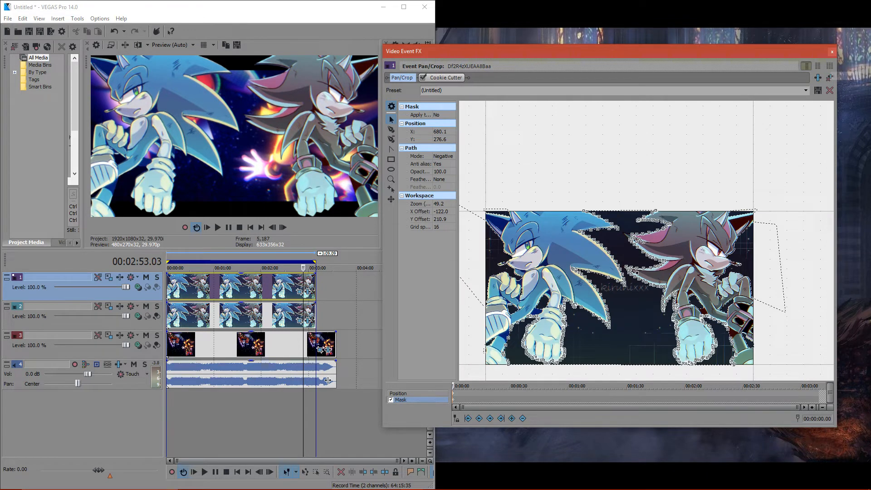
{"action": "mouse_move", "coordinate": [301, 303]}
{"action": "left_mouse_down"}
{"action": "mouse_move", "coordinate": [301, 327]}
{"action": "mouse_move", "coordinate": [301, 303]}
{"action": "left_mouse_up"}
{"action": "left_click", "coordinate": [423, 77]}
{"action": "left_click", "coordinate": [423, 78]}
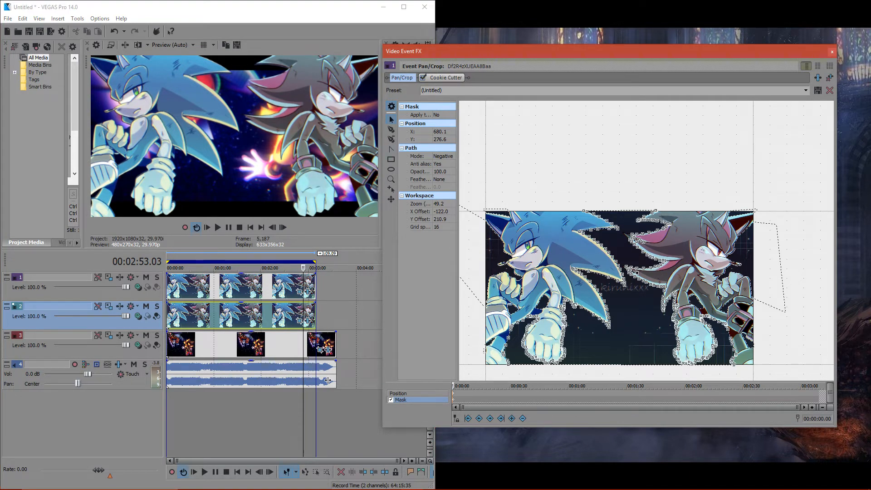
{"action": "left_click", "coordinate": [832, 52]}
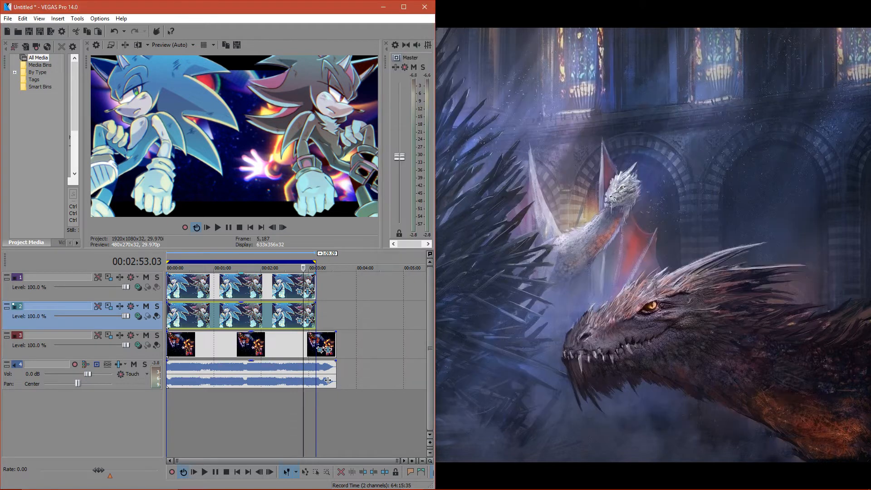
- Replace the top-track clip by deleting it, pasting the copied clip there again and aligning it with the timeline start
{"action": "left_click", "coordinate": [195, 287]}
{"action": "key", "text": "Delete"}
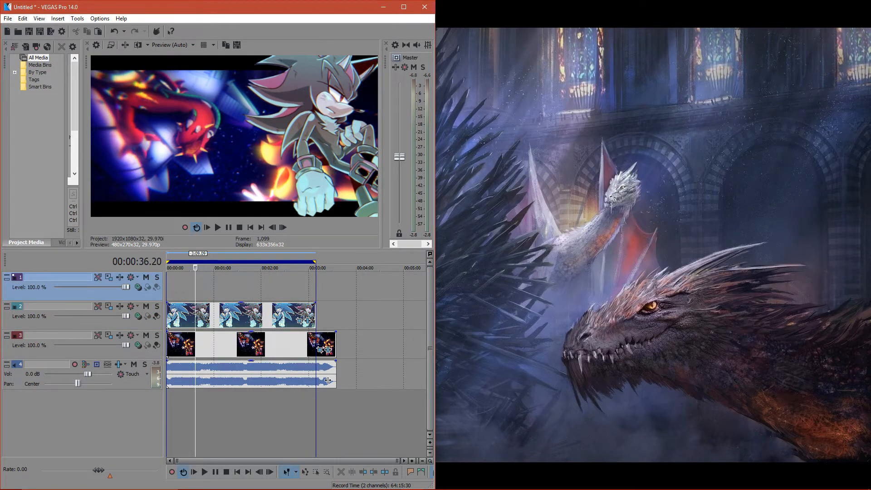
{"action": "key", "text": "ctrl+v"}
{"action": "left_click_drag", "start_coordinate": [260, 287], "coordinate": [231, 286]}
{"action": "left_click", "coordinate": [231, 286]}
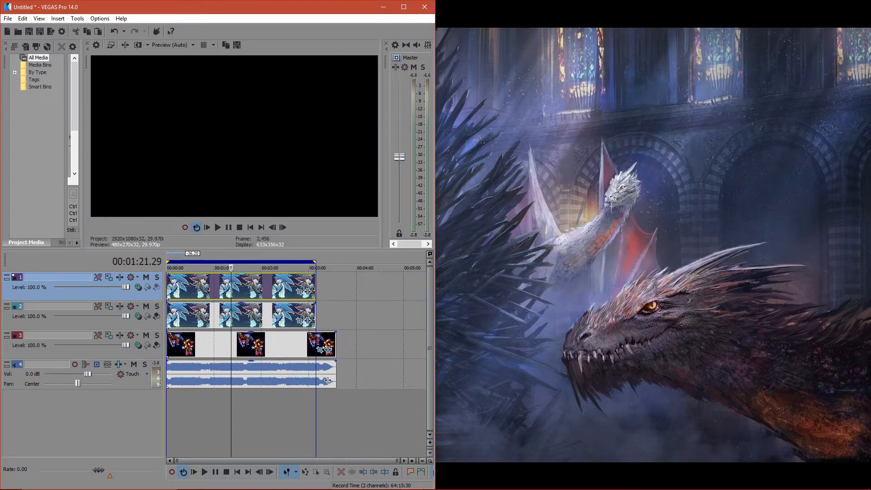
- Solo the top track briefly to check the blue hedgehog, then solo the second track instead
{"action": "left_click", "coordinate": [156, 287]}
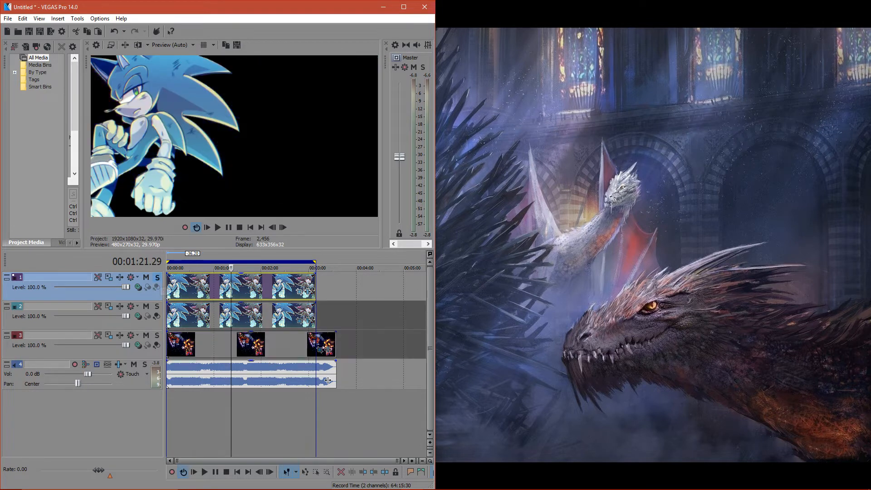
{"action": "left_click", "coordinate": [157, 288]}
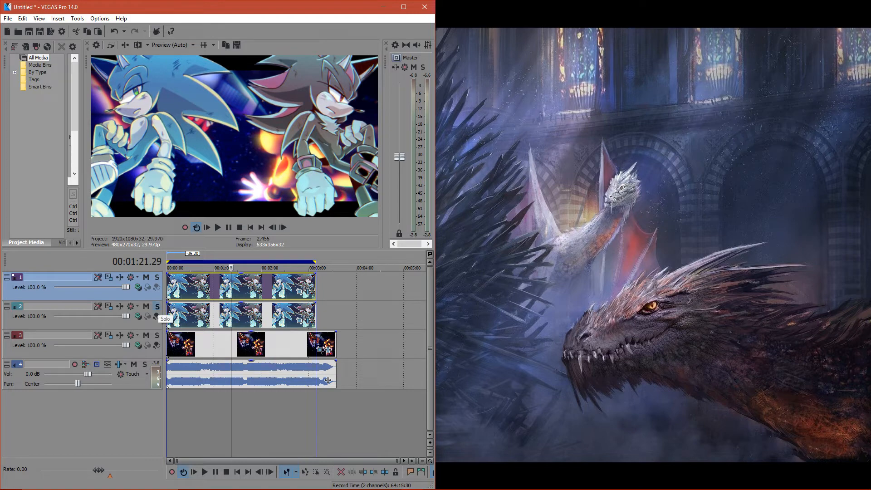
{"action": "left_click", "coordinate": [157, 307]}
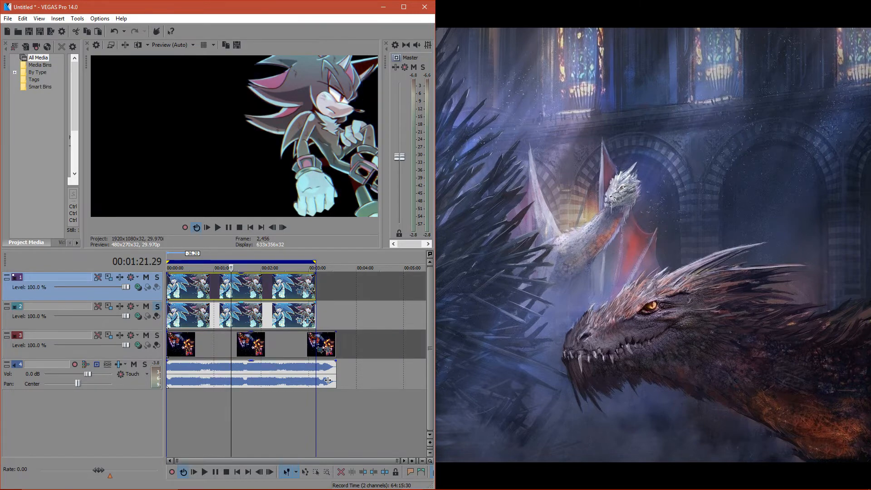
- Reshape the second-track clip's mask at the dark hedgehog's lower quill, moving the inner points out to the quill's tip
{"action": "left_click", "coordinate": [308, 321]}
{"action": "left_click", "coordinate": [402, 78]}
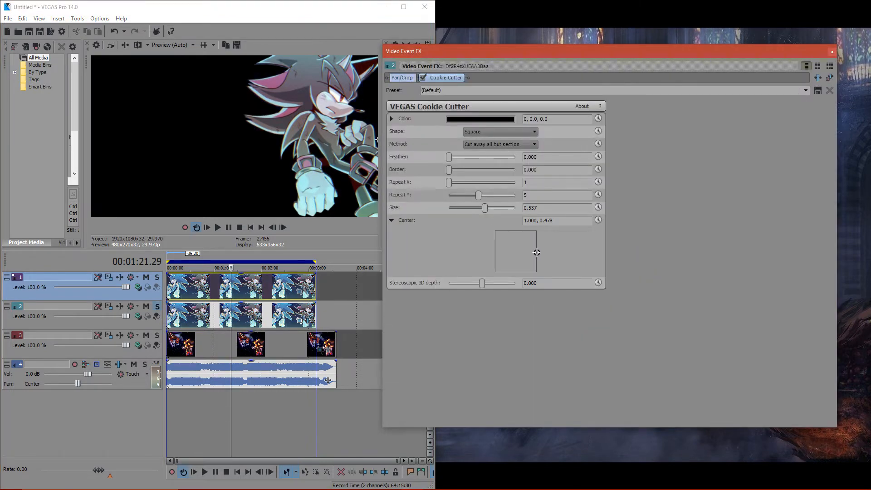
{"action": "scroll", "coordinate": [681, 208], "scroll_direction": "up", "scroll_amount": 4}
{"action": "scroll", "coordinate": [726, 182], "scroll_direction": "up", "scroll_amount": 5}
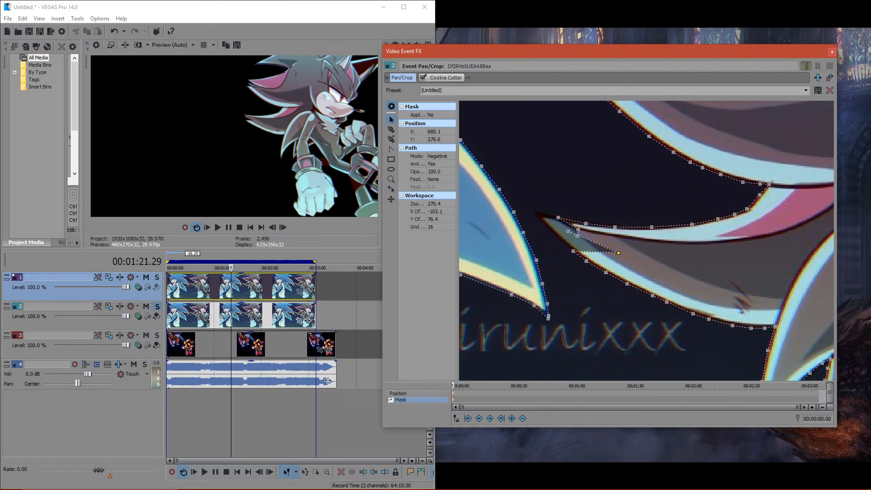
{"action": "left_click", "coordinate": [541, 215]}
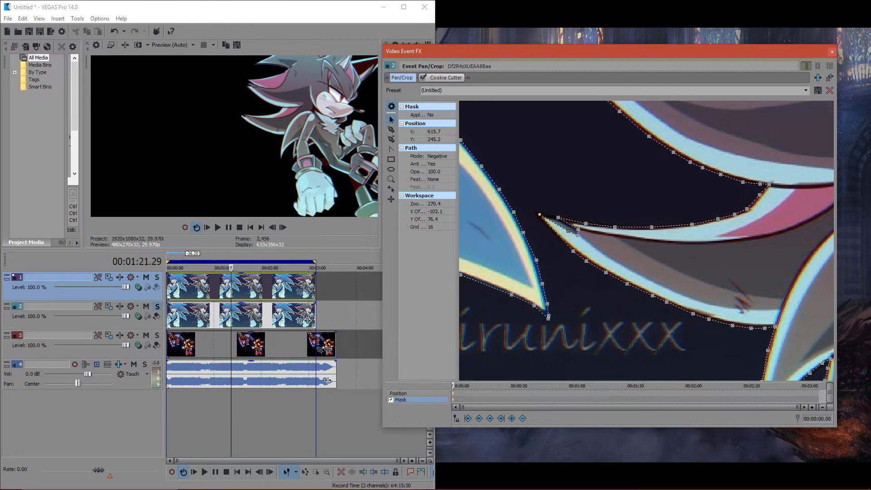
{"action": "scroll", "coordinate": [651, 241], "scroll_direction": "up", "scroll_amount": 2}
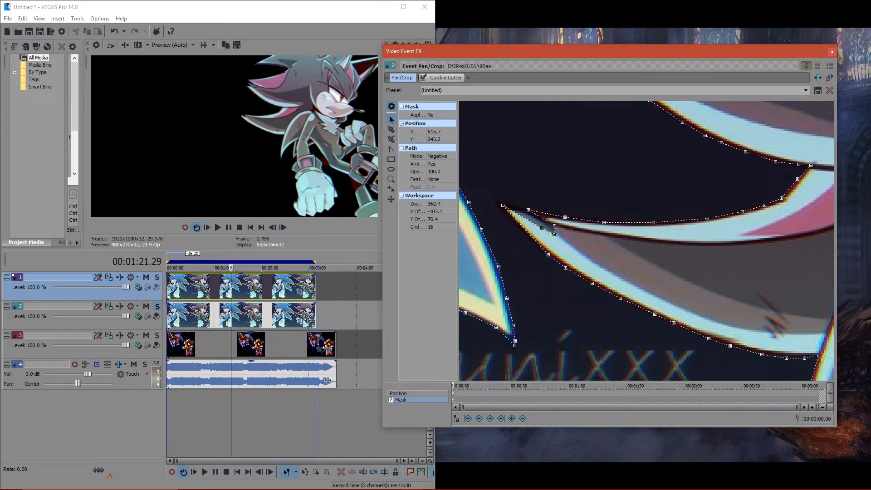
{"action": "left_click_drag", "start_coordinate": [554, 234], "coordinate": [504, 205]}
{"action": "left_click_drag", "start_coordinate": [555, 226], "coordinate": [665, 259]}
{"action": "scroll", "coordinate": [508, 204], "scroll_direction": "up", "scroll_amount": 3}
{"action": "left_click_drag", "start_coordinate": [558, 241], "coordinate": [539, 231]}
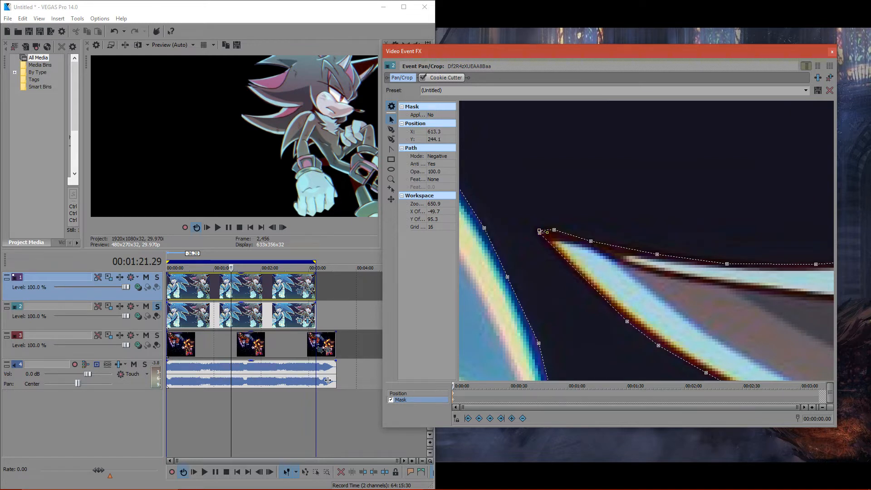
- Pull the mask points cutting into the dark hedgehog's middle quill out to its tip so the whole quill is kept
{"action": "left_click", "coordinate": [586, 200]}
{"action": "left_click_drag", "start_coordinate": [636, 349], "coordinate": [658, 114]}
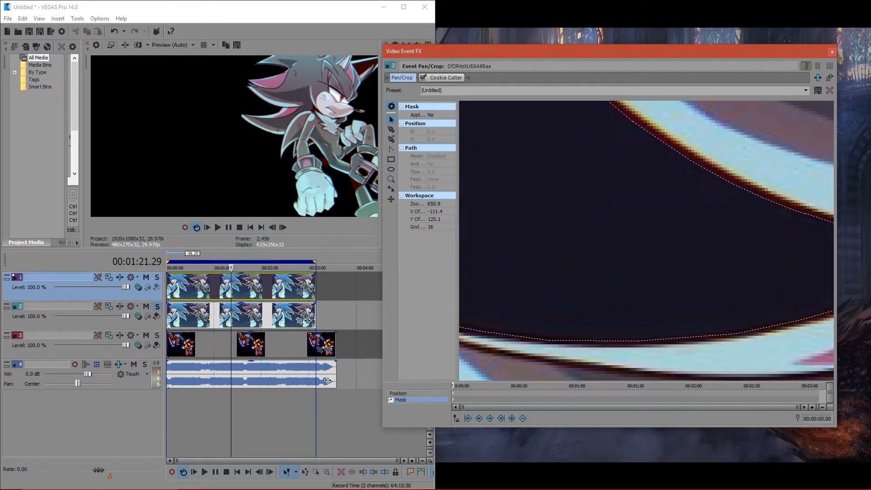
{"action": "left_click_drag", "start_coordinate": [613, 313], "coordinate": [681, 173]}
{"action": "left_click_drag", "start_coordinate": [612, 272], "coordinate": [484, 193]}
{"action": "left_click", "coordinate": [666, 305]}
{"action": "left_click_drag", "start_coordinate": [756, 320], "coordinate": [487, 203]}
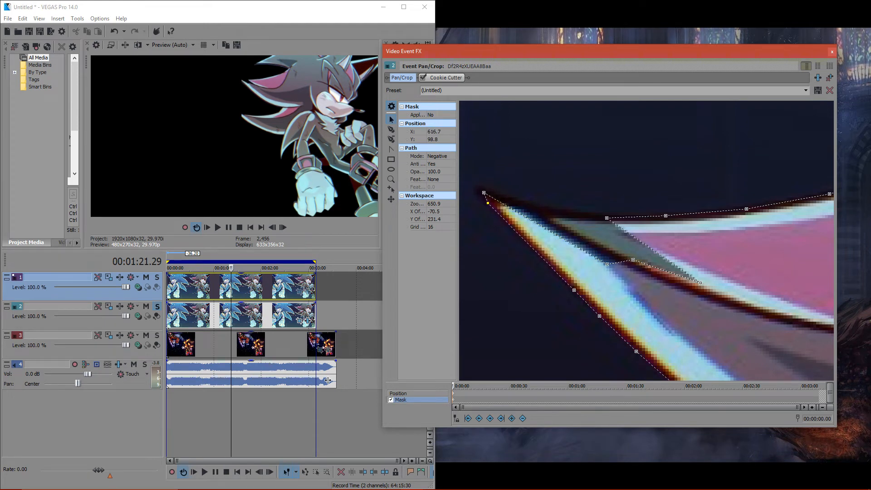
{"action": "left_click_drag", "start_coordinate": [701, 283], "coordinate": [522, 204]}
{"action": "left_click_drag", "start_coordinate": [633, 259], "coordinate": [505, 197]}
{"action": "left_click_drag", "start_coordinate": [607, 264], "coordinate": [491, 195]}
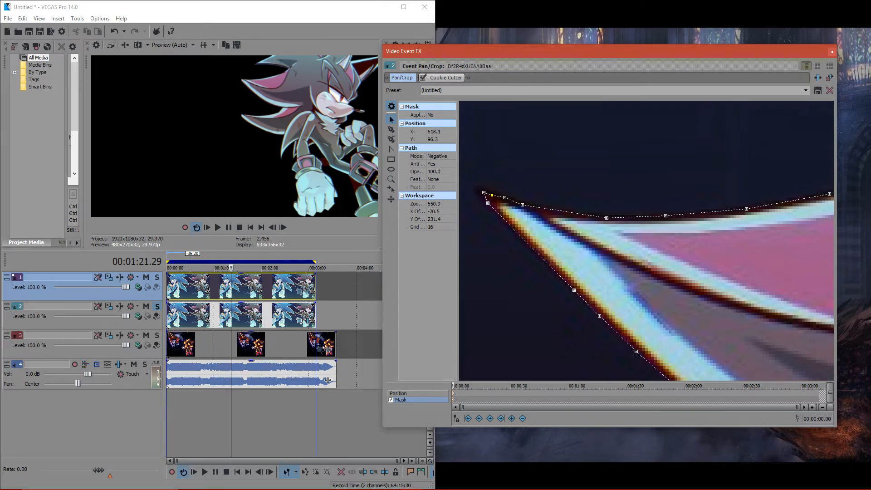
- Nudge the mask point at the tip of the dark hedgehog's uppermost quill and close the Video Event FX window
{"action": "left_click_drag", "start_coordinate": [735, 157], "coordinate": [533, 280]}
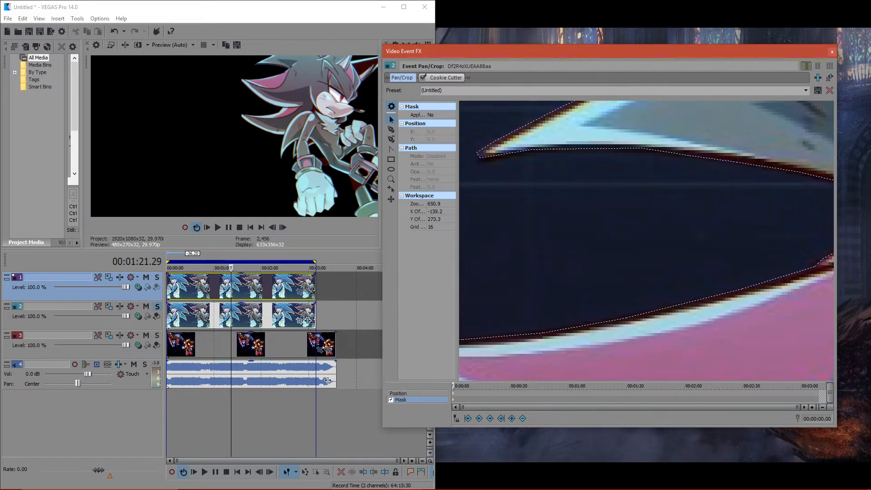
{"action": "left_click", "coordinate": [480, 157]}
{"action": "left_click_drag", "start_coordinate": [480, 158], "coordinate": [482, 155]}
{"action": "left_click", "coordinate": [522, 204]}
{"action": "left_click", "coordinate": [832, 52]}
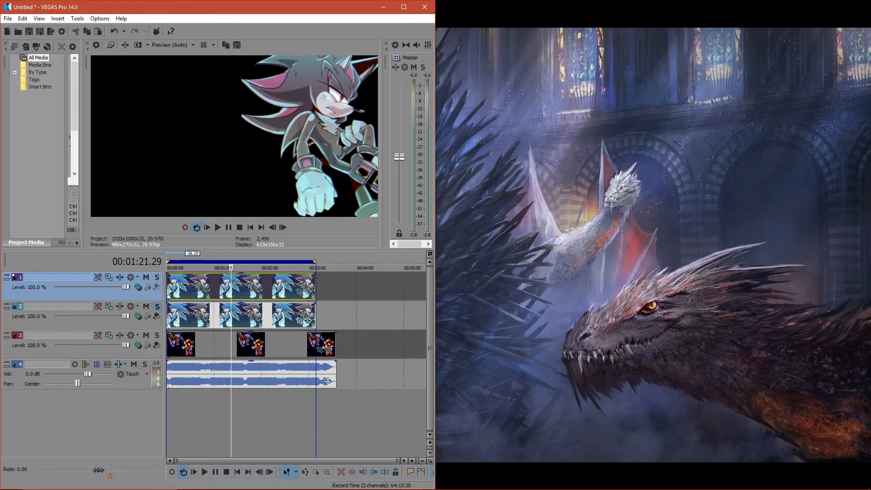
- Inspect the top-track clip's mask around the dark hedgehog's quills, then solo the second track for comparison
{"action": "left_click", "coordinate": [307, 292]}
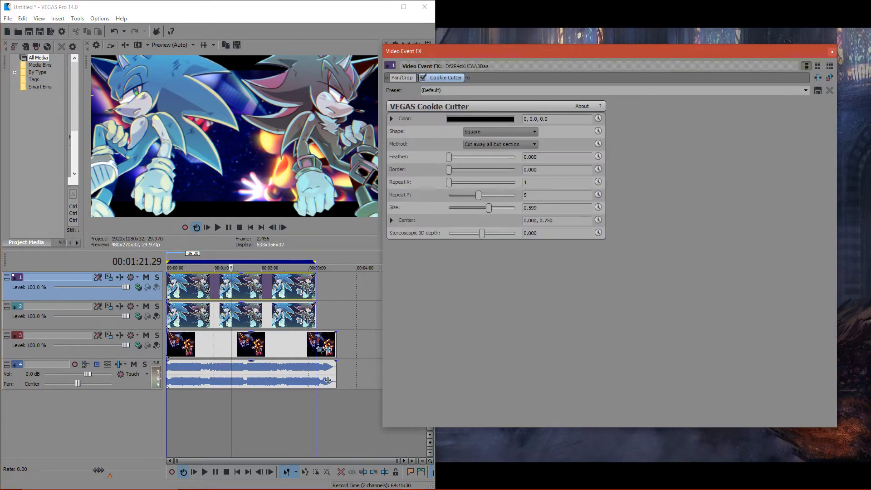
{"action": "left_click", "coordinate": [402, 78]}
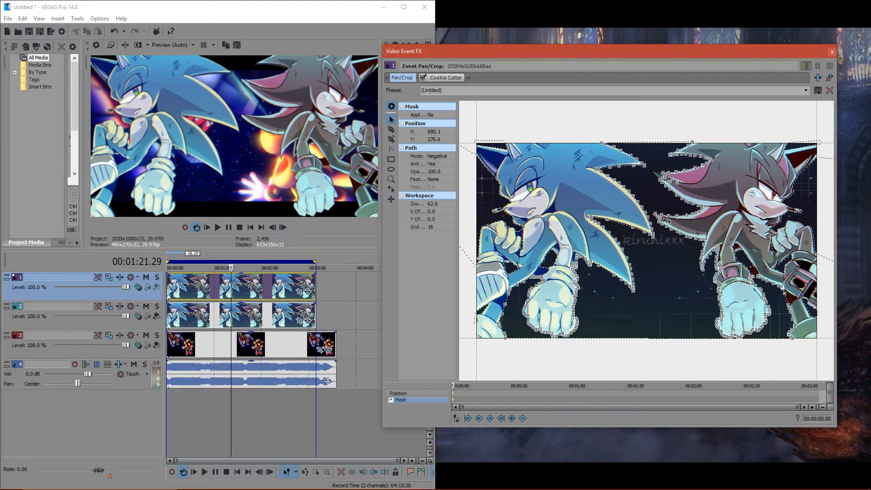
{"action": "left_click", "coordinate": [653, 204]}
{"action": "left_click_drag", "start_coordinate": [653, 205], "coordinate": [505, 139]}
{"action": "scroll", "coordinate": [687, 275], "scroll_direction": "up", "scroll_amount": 5}
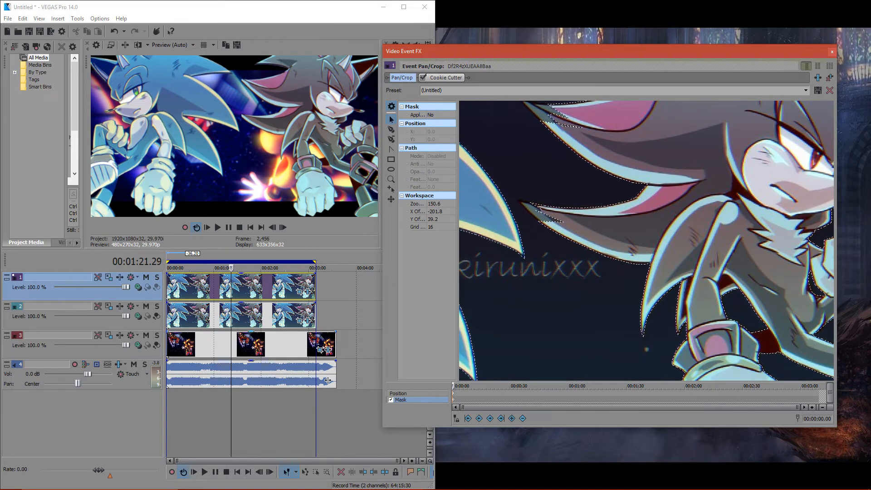
{"action": "left_click", "coordinate": [157, 277]}
{"action": "left_click", "coordinate": [157, 277]}
{"action": "left_click", "coordinate": [157, 306]}
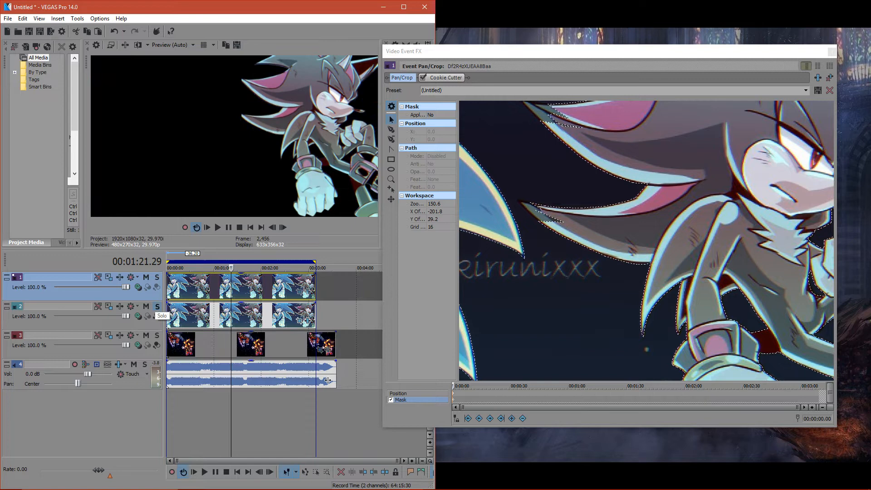
- Set the second-track clip's Cookie Cutter center to 0.989, 0.522 and pull the mask points at the blue hedgehog's quill tip inward
{"action": "left_click", "coordinate": [307, 321]}
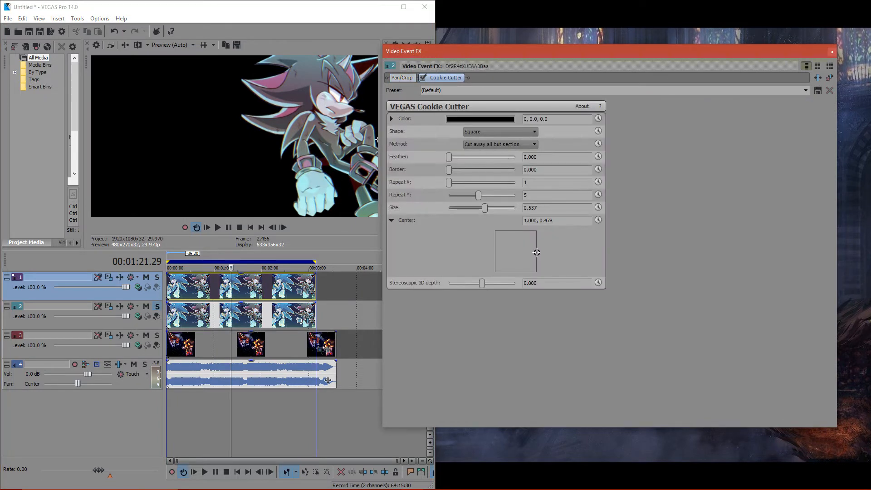
{"action": "left_click_drag", "start_coordinate": [537, 252], "coordinate": [536, 251]}
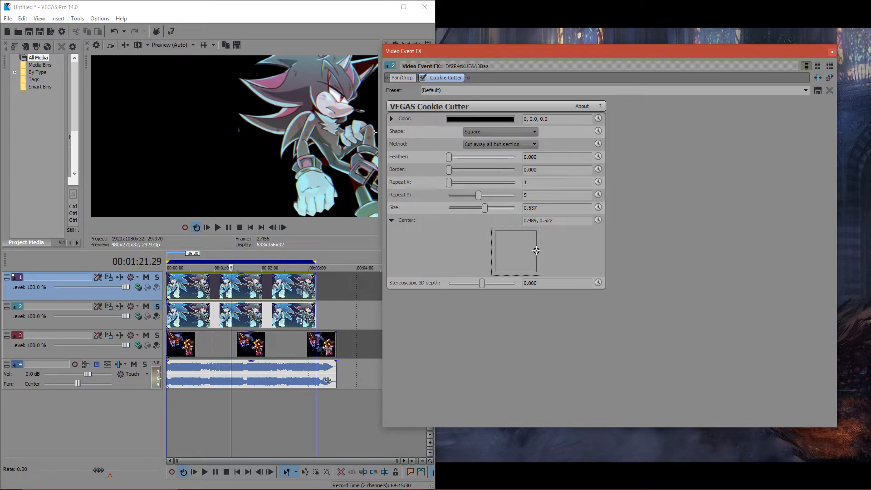
{"action": "left_click", "coordinate": [402, 78]}
{"action": "scroll", "coordinate": [690, 195], "scroll_direction": "up", "scroll_amount": 2}
{"action": "left_click_drag", "start_coordinate": [646, 240], "coordinate": [715, 230]}
{"action": "left_click_drag", "start_coordinate": [549, 248], "coordinate": [534, 214]}
{"action": "left_click_drag", "start_coordinate": [551, 254], "coordinate": [541, 226]}
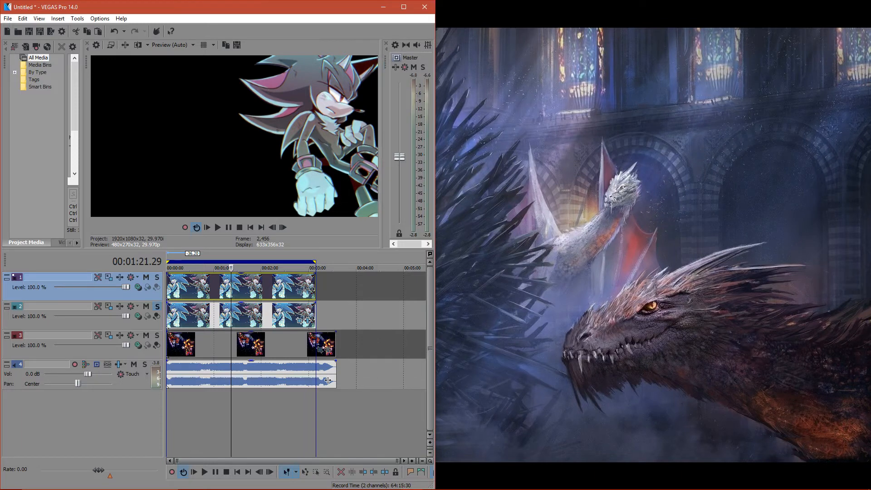
{"action": "left_click", "coordinate": [832, 51]}
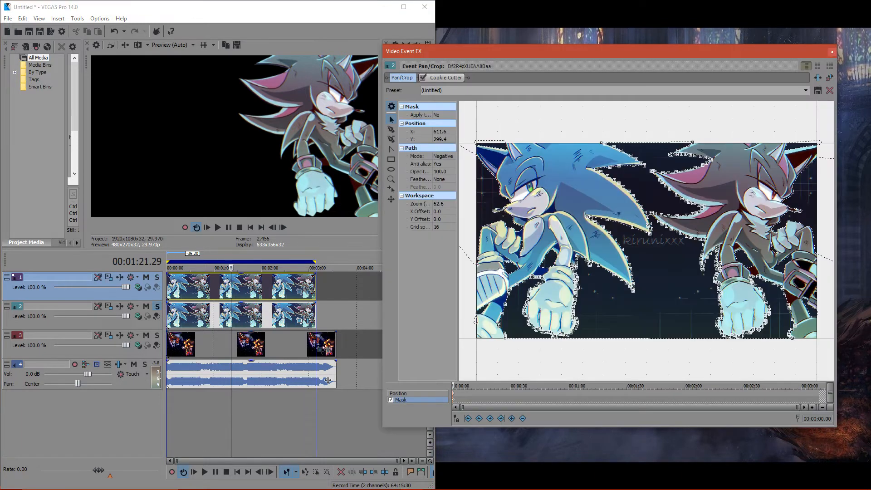
- Place Cookie Cutter before Pan/Crop in the second-track clip's effect chain and show its Position settings
{"action": "left_click", "coordinate": [398, 394]}
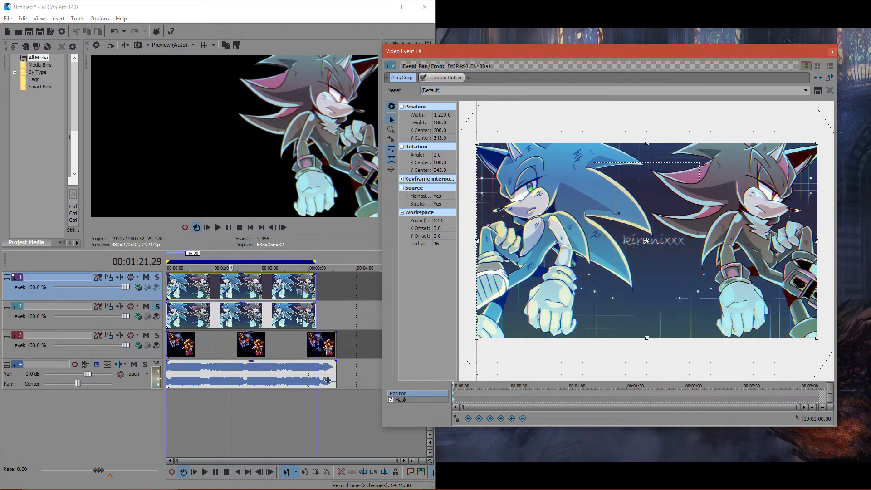
{"action": "left_click", "coordinate": [443, 78]}
{"action": "left_click", "coordinate": [450, 78]}
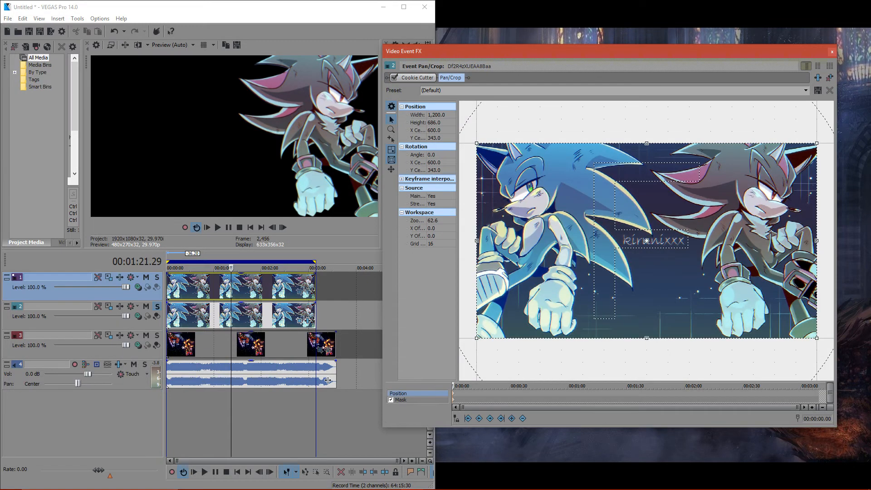
- Try a 1,664.0 by 951.3 Pan/Crop frame centered at 345.9, 248.7 with Cookie Cutter placed back after Pan/Crop
{"action": "left_click_drag", "start_coordinate": [476, 144], "coordinate": [411, 105]}
{"action": "right_click", "coordinate": [583, 320]}
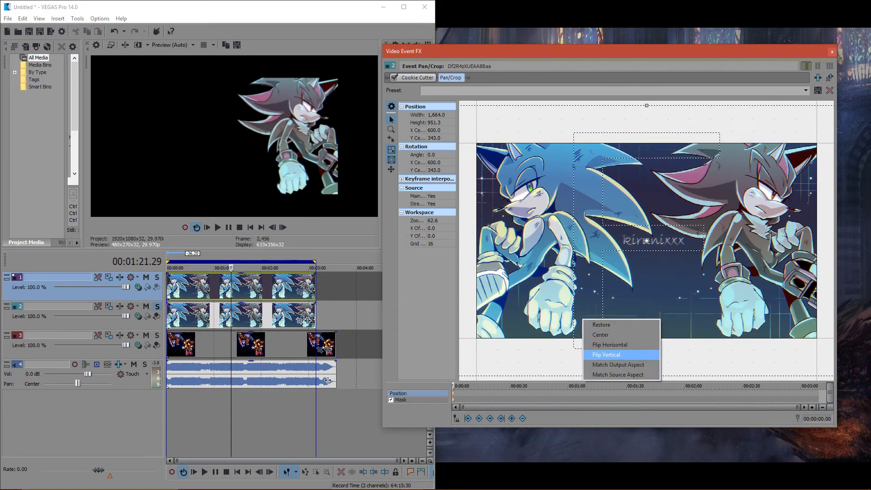
{"action": "left_click", "coordinate": [618, 365]}
{"action": "left_click_drag", "start_coordinate": [635, 263], "coordinate": [563, 237]}
{"action": "left_click", "coordinate": [205, 286]}
{"action": "left_click_drag", "start_coordinate": [417, 77], "coordinate": [458, 78]}
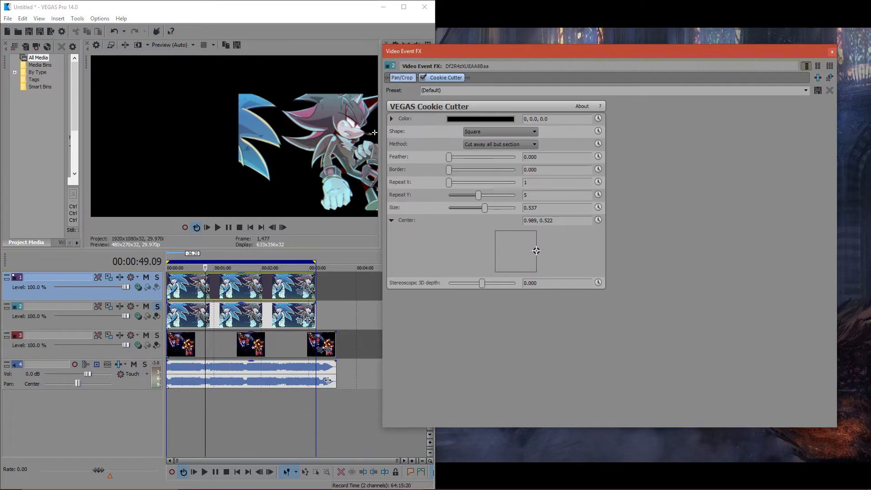
{"action": "key", "text": "ctrl+z"}
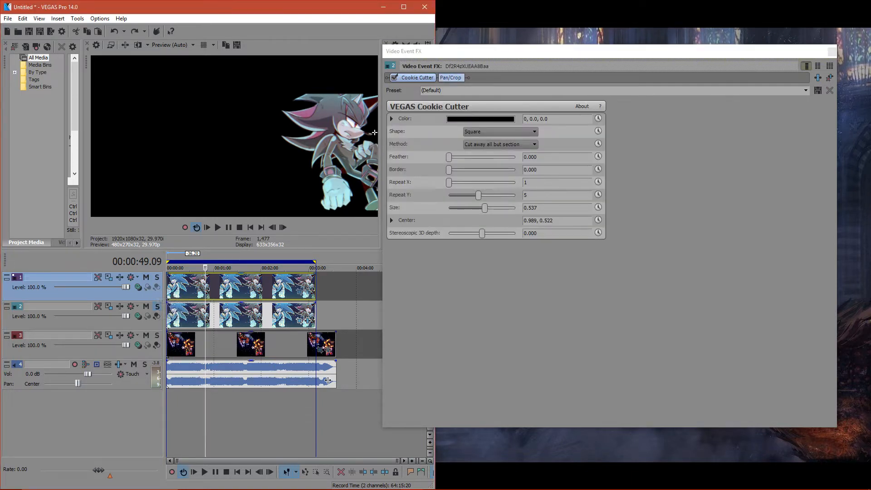
- Unsolo the second track and mute the top track
{"action": "left_click", "coordinate": [157, 306]}
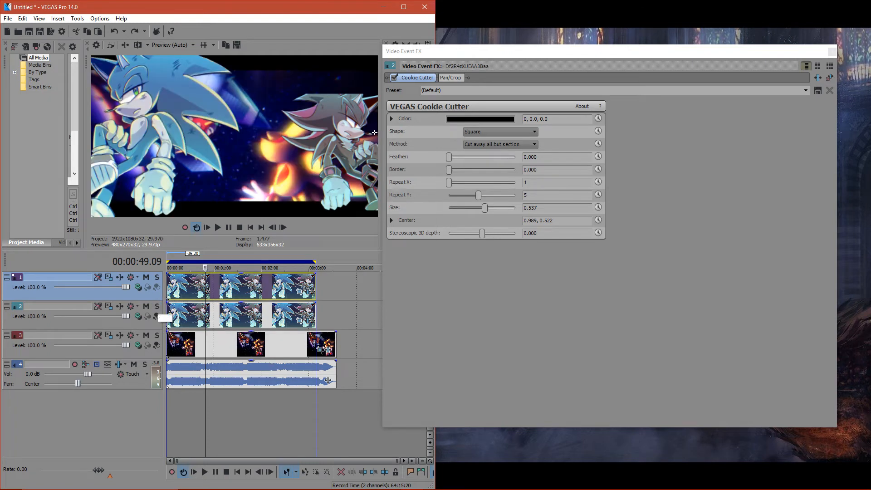
{"action": "left_click", "coordinate": [146, 277]}
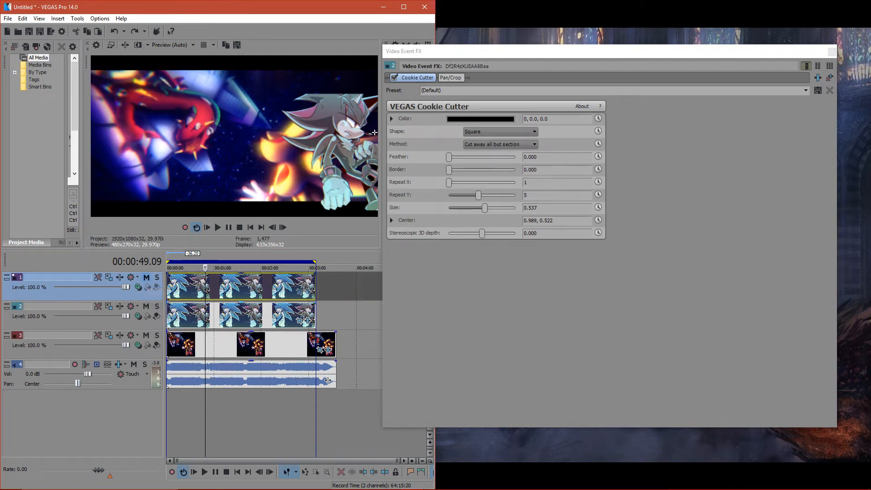
- Restore the second-track clip's Pan/Crop frame to its default size and position, moving the Video Event FX window clear of the preview
{"action": "left_click", "coordinate": [300, 321]}
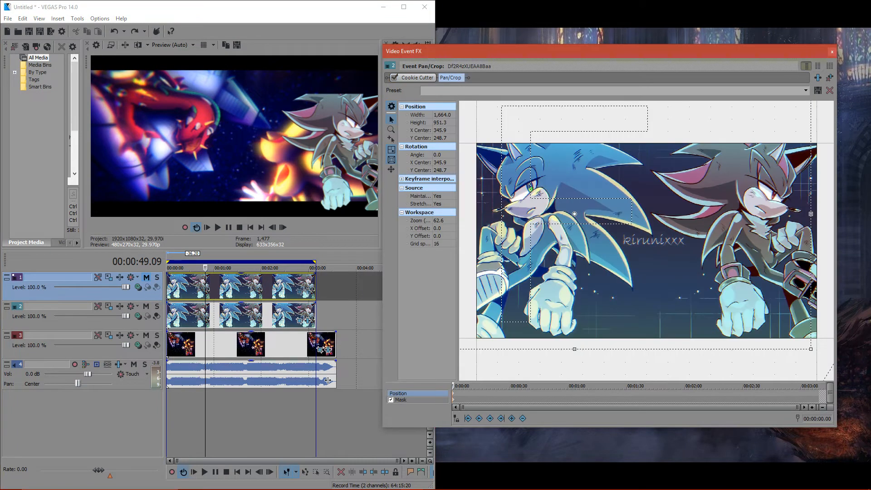
{"action": "scroll", "coordinate": [646, 240], "scroll_direction": "down", "scroll_amount": 3}
{"action": "left_click_drag", "start_coordinate": [767, 122], "coordinate": [730, 143]}
{"action": "left_click_drag", "start_coordinate": [513, 51], "coordinate": [528, 177]}
{"action": "left_click_drag", "start_coordinate": [609, 347], "coordinate": [627, 374]}
{"action": "left_click_drag", "start_coordinate": [491, 451], "coordinate": [545, 417]}
{"action": "left_click_drag", "start_coordinate": [654, 355], "coordinate": [662, 361]}
{"action": "left_click_drag", "start_coordinate": [771, 422], "coordinate": [789, 432]}
{"action": "right_click", "coordinate": [699, 412]}
{"action": "left_click", "coordinate": [717, 418]}
{"action": "right_click", "coordinate": [710, 409]}
{"action": "key", "text": "Escape"}
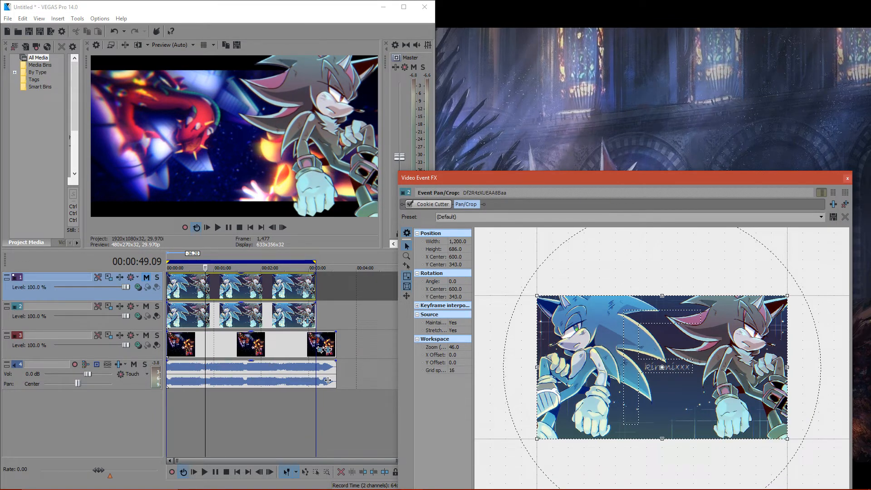
- Shift the dark hedgehog sideways by moving its Pan/Crop frame to X center 471.7, and unmute the top track
{"action": "left_click_drag", "start_coordinate": [662, 368], "coordinate": [623, 378]}
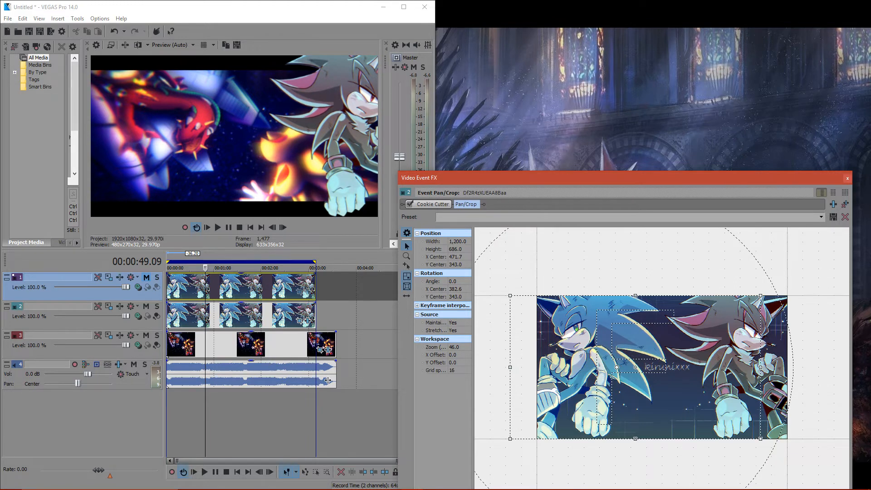
{"action": "left_click", "coordinate": [146, 277]}
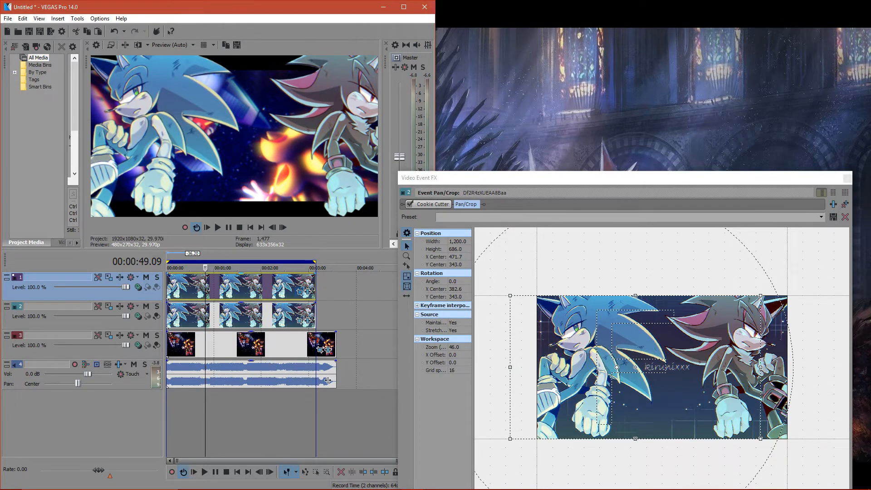
- Shift the top-track clip's Pan/Crop frame horizontally to X center 745.7
{"action": "left_click", "coordinate": [299, 292]}
{"action": "left_click_drag", "start_coordinate": [483, 178], "coordinate": [450, 92]}
{"action": "left_click", "coordinate": [381, 434]}
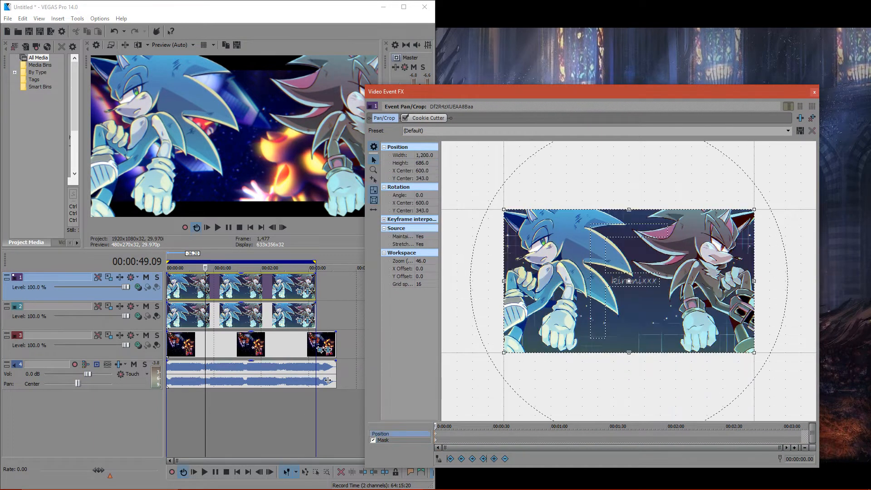
{"action": "left_click_drag", "start_coordinate": [629, 280], "coordinate": [682, 281]}
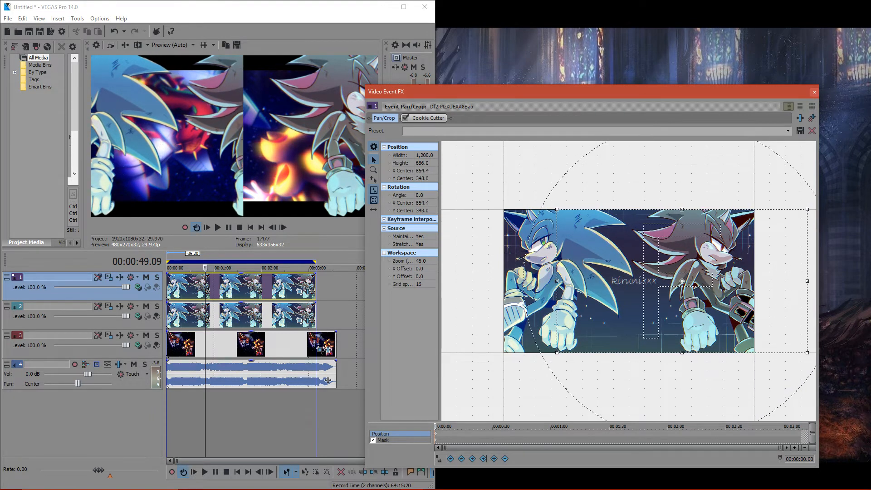
{"action": "left_click_drag", "start_coordinate": [682, 281], "coordinate": [660, 281]}
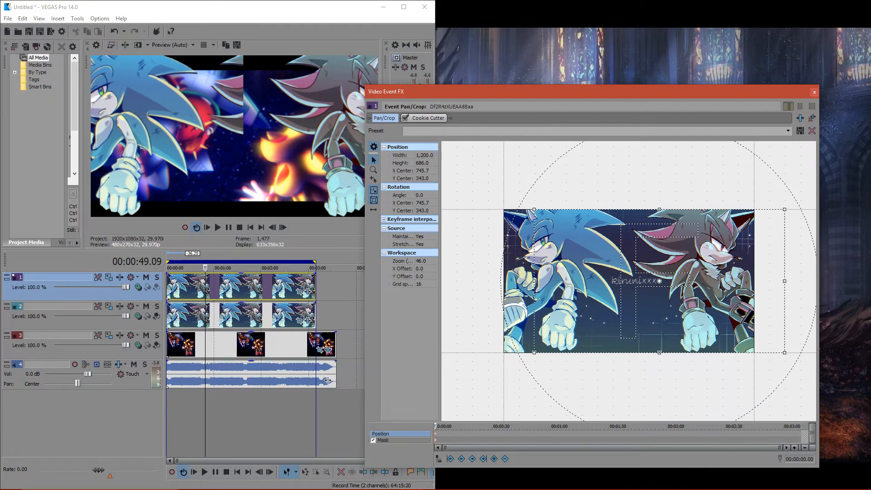
- Place Cookie Cutter before Pan/Crop in the top-track clip's effect chain
{"action": "left_click", "coordinate": [428, 118]}
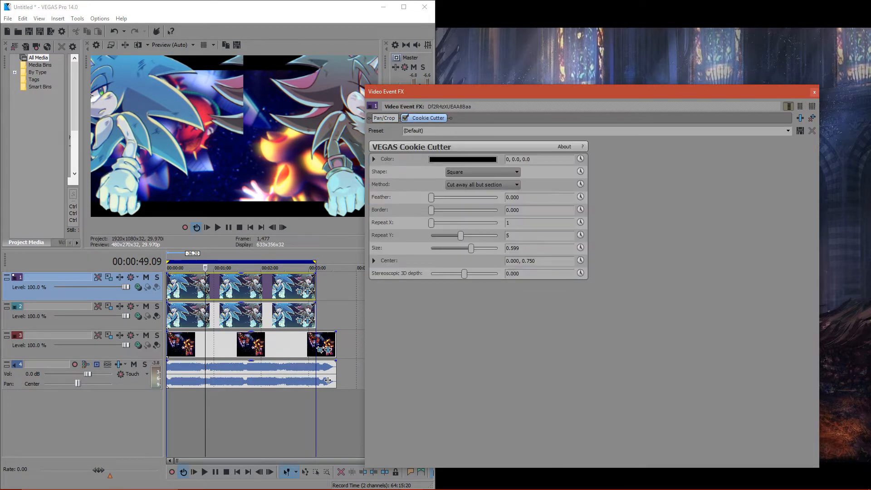
{"action": "left_click_drag", "start_coordinate": [428, 117], "coordinate": [447, 151]}
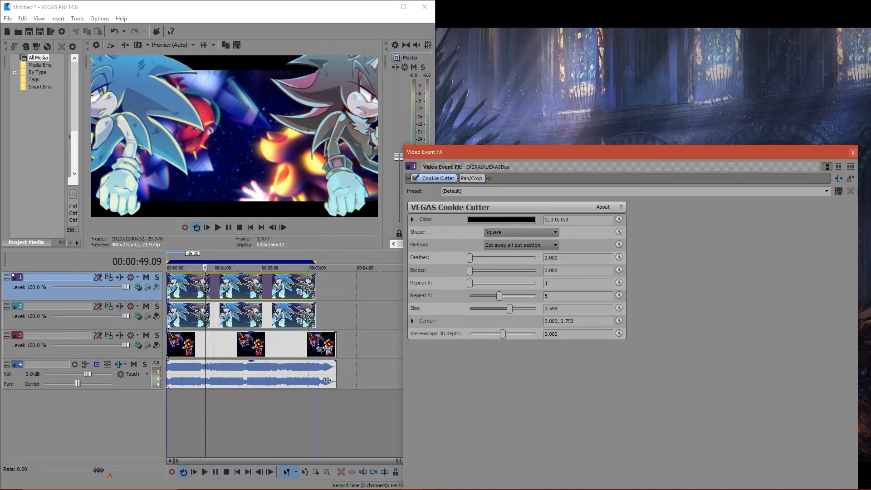
- Restore the top-track clip's Pan/Crop frame to its default position
{"action": "left_click", "coordinate": [471, 178]}
{"action": "left_click", "coordinate": [412, 271]}
{"action": "left_click_drag", "start_coordinate": [672, 338], "coordinate": [672, 334]}
{"action": "right_click", "coordinate": [618, 331]}
{"action": "left_click", "coordinate": [630, 339]}
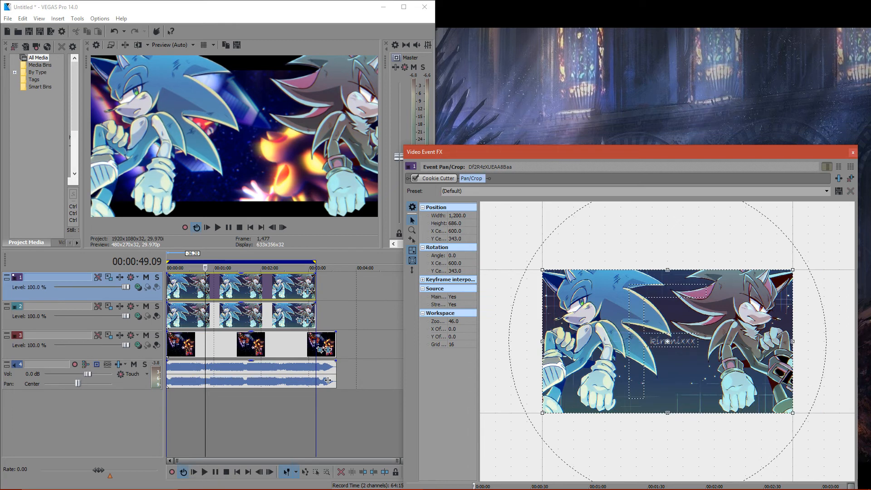
- Shift the top-track clip's Pan/Crop frame horizontally to X center 730.4, keeping Y center at 343.0
{"action": "left_click", "coordinate": [413, 270]}
{"action": "left_click_drag", "start_coordinate": [667, 341], "coordinate": [694, 341]}
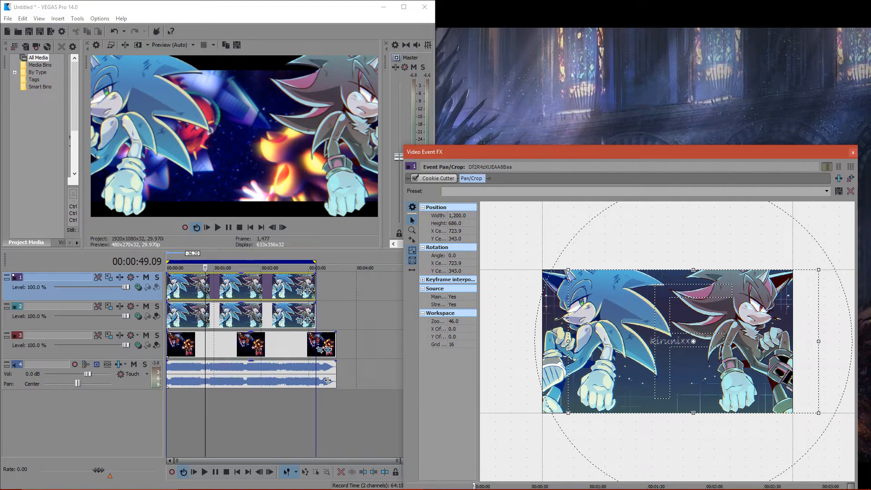
{"action": "left_click_drag", "start_coordinate": [693, 341], "coordinate": [695, 341]}
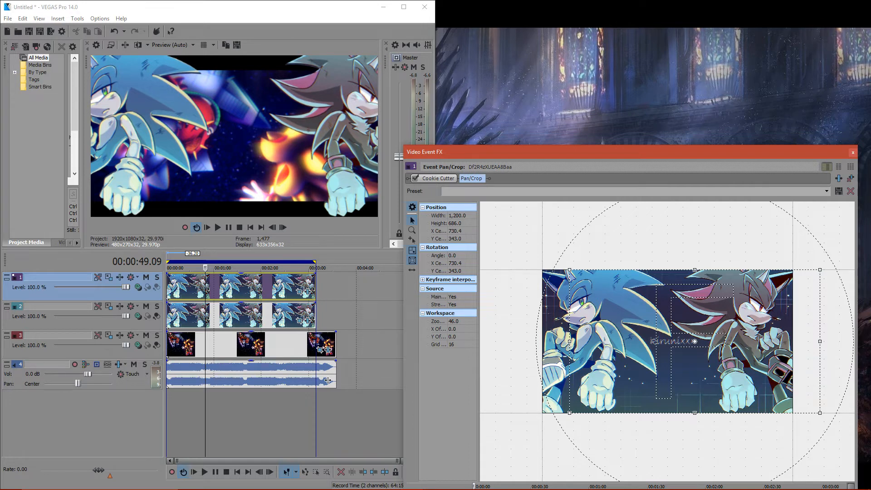
{"action": "left_click", "coordinate": [412, 270]}
{"action": "mouse_move", "coordinate": [695, 341]}
{"action": "left_mouse_down"}
{"action": "mouse_move", "coordinate": [694, 330]}
{"action": "mouse_move", "coordinate": [695, 344]}
{"action": "left_mouse_up"}
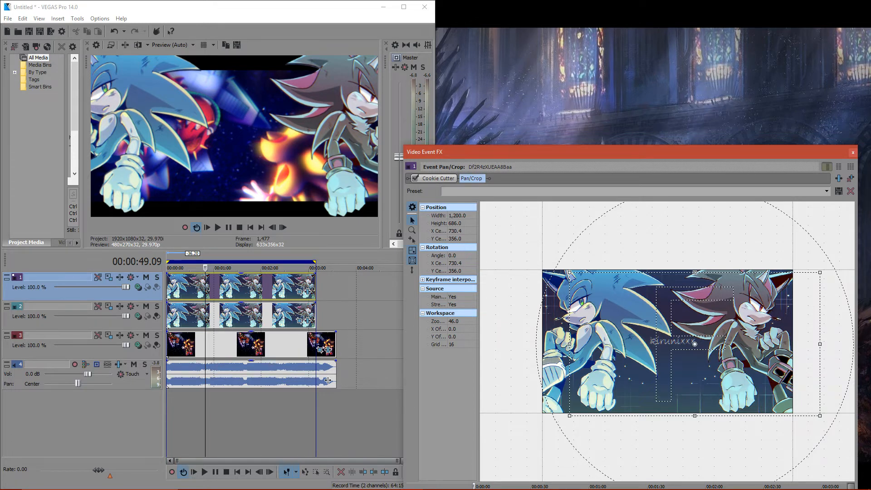
{"action": "left_click_drag", "start_coordinate": [695, 344], "coordinate": [695, 341]}
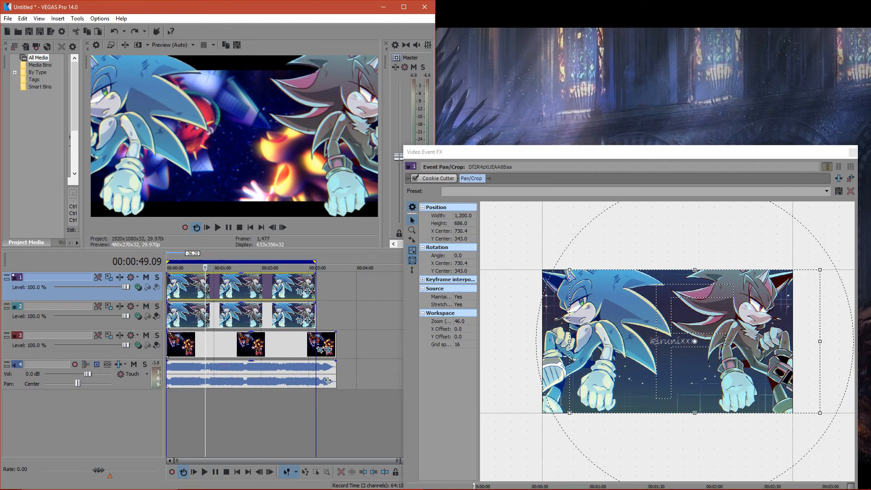
- Try shrinking the Pan/Crop frame to 918.6 by 525.1, and revert it to full size
{"action": "left_click_drag", "start_coordinate": [820, 270], "coordinate": [791, 286]}
{"action": "left_click_drag", "start_coordinate": [694, 342], "coordinate": [694, 342]}
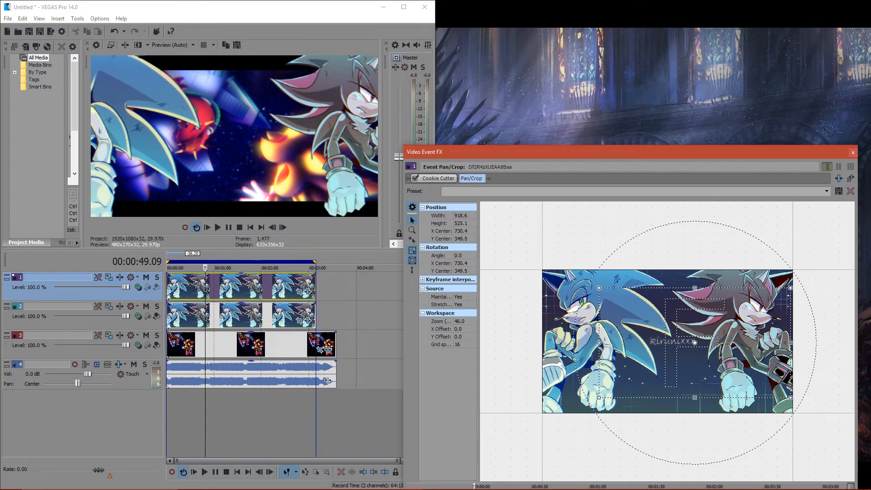
{"action": "right_click", "coordinate": [617, 309]}
{"action": "left_click", "coordinate": [634, 314]}
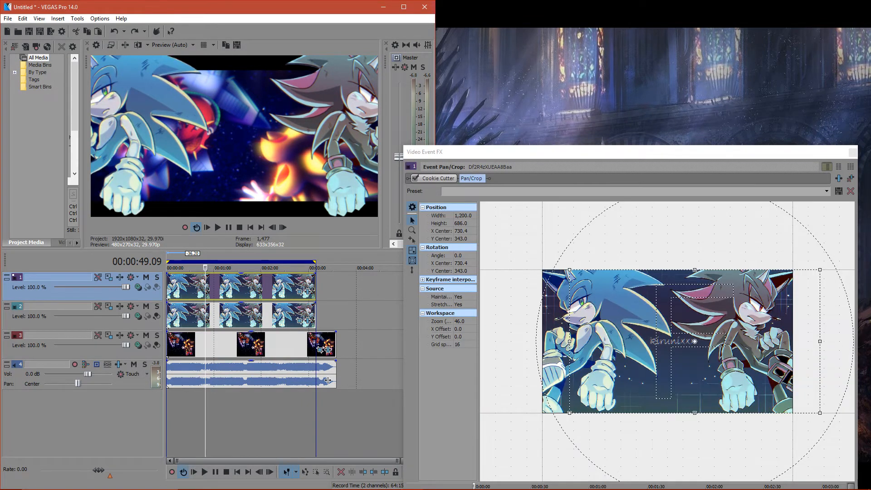
- Close the Pan/Crop window and make track 2 a compositing child of track 1
{"action": "left_click_drag", "start_coordinate": [418, 152], "coordinate": [415, 152]}
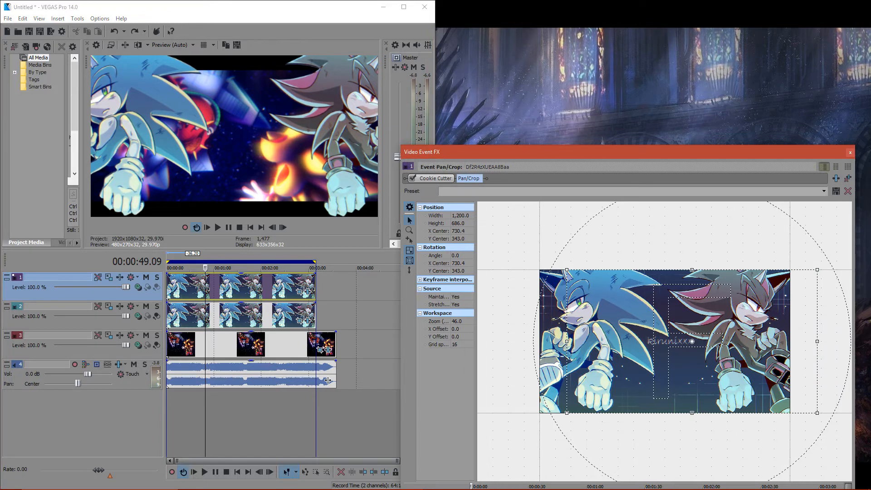
{"action": "left_click", "coordinate": [851, 152]}
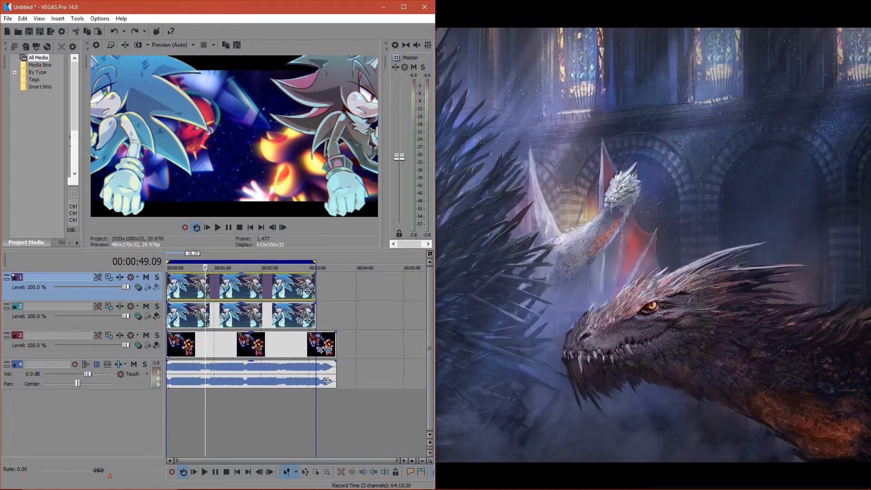
{"action": "left_click", "coordinate": [156, 316]}
- Try Add as track 1's own compositing mode, restore Source Alpha, and try Add as the parent composite mode
{"action": "left_click", "coordinate": [138, 288]}
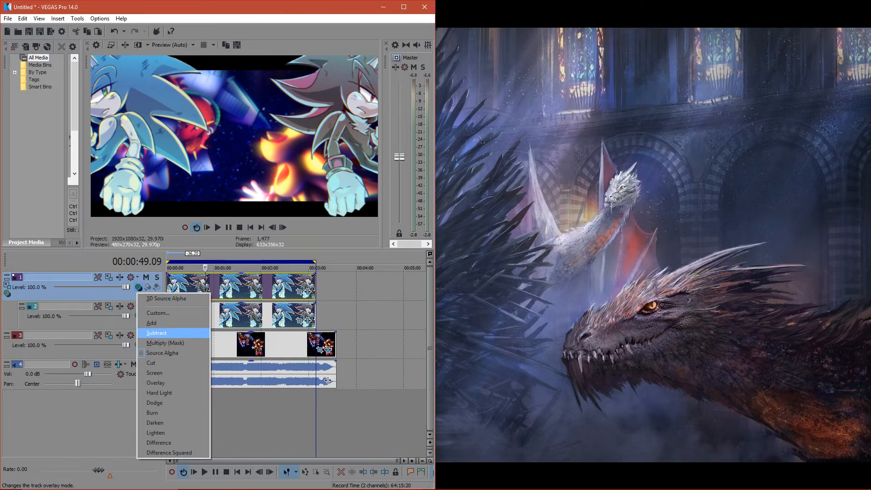
{"action": "left_click", "coordinate": [152, 322]}
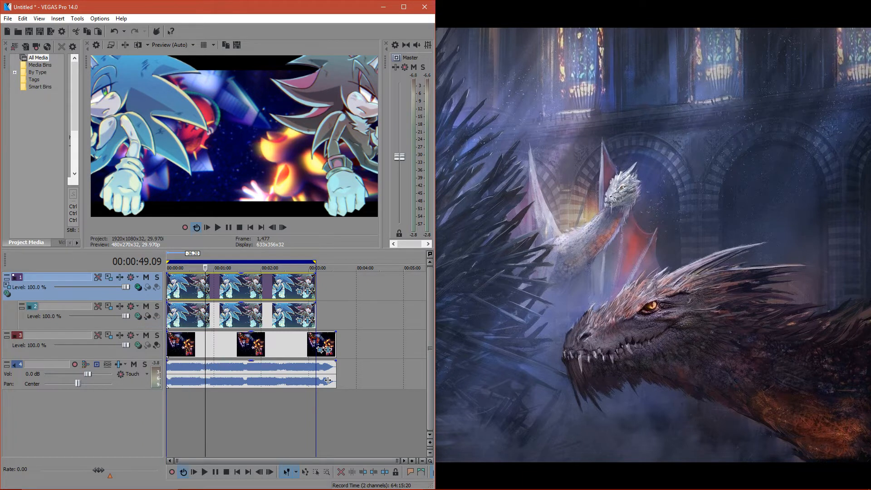
{"action": "left_click", "coordinate": [139, 345]}
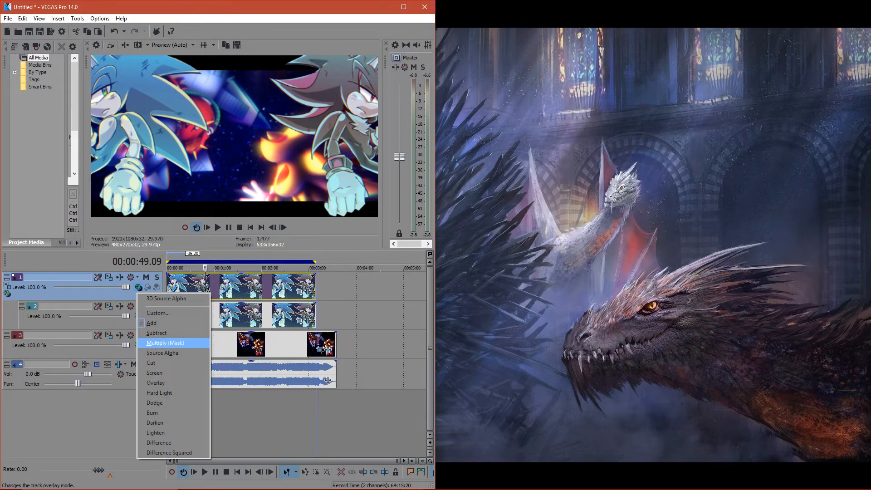
{"action": "left_click", "coordinate": [173, 353]}
{"action": "left_click", "coordinate": [7, 293]}
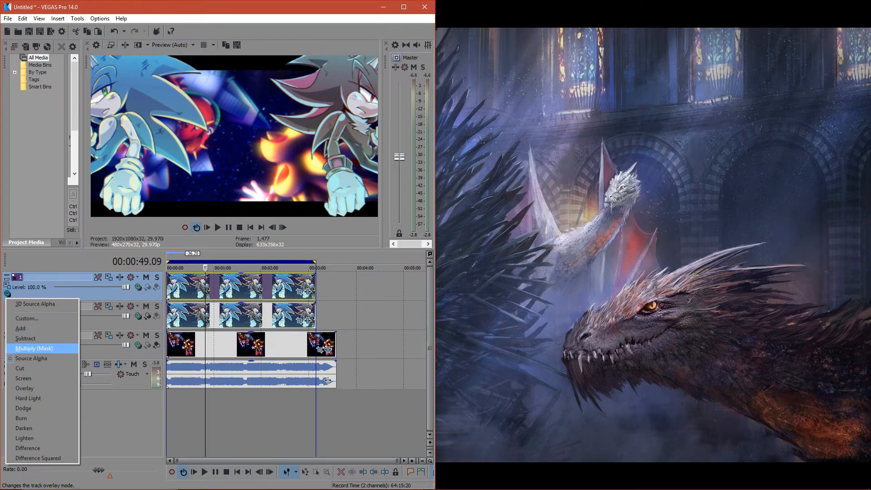
{"action": "left_click", "coordinate": [20, 328]}
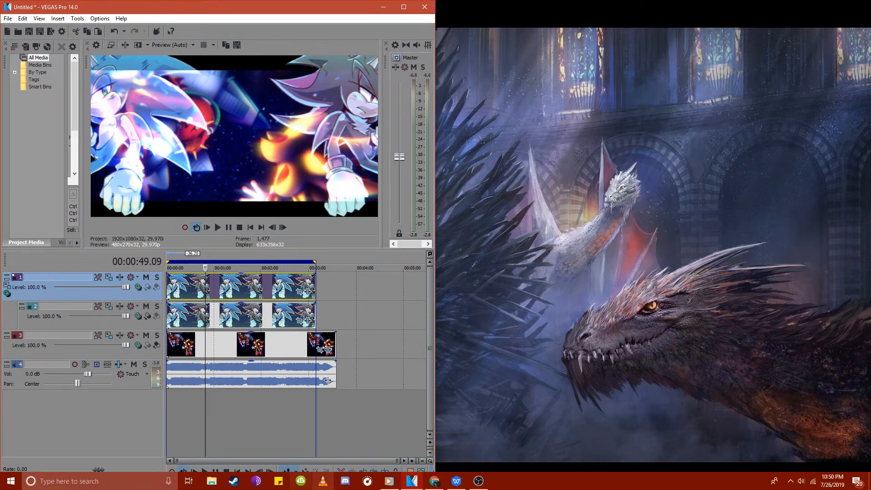
- Switch to the Track 55.docx document and the YouTube Live Dashboard to check the stream chat, and return to VEGAS Pro
{"action": "left_click", "coordinate": [456, 481]}
{"action": "left_click", "coordinate": [434, 481]}
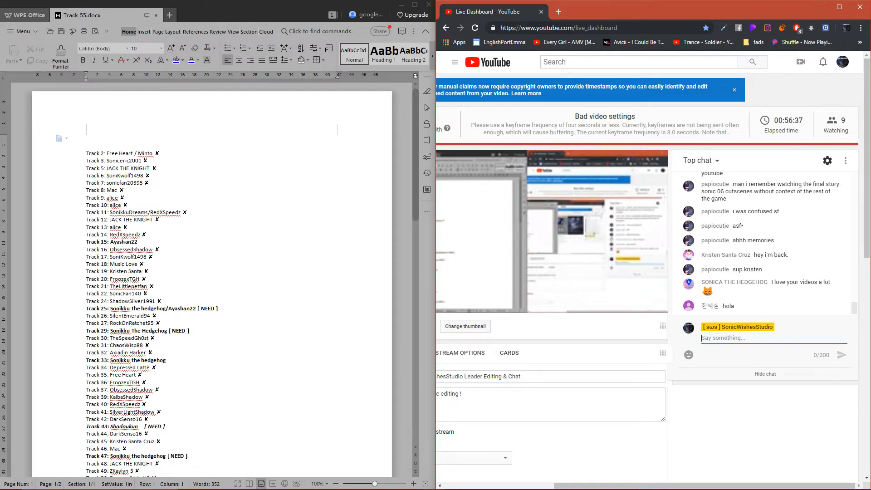
{"action": "key", "text": "alt+Tab"}
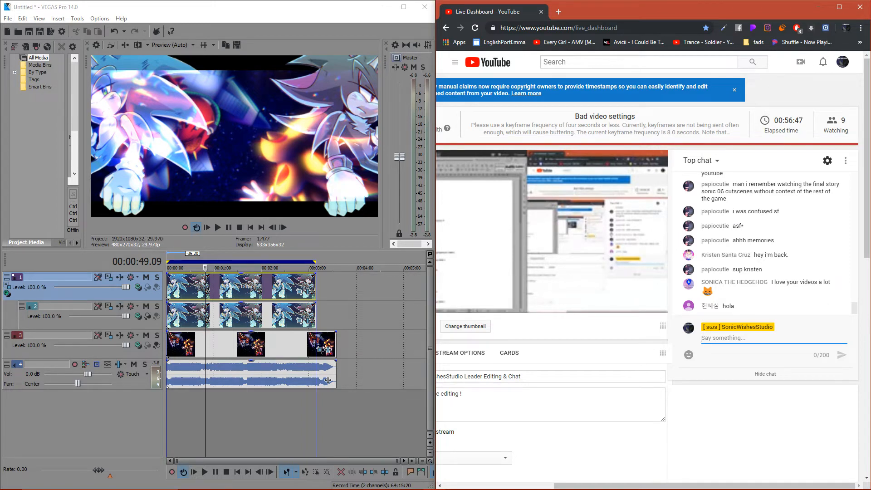
- Try the Dodge and Darken parent composite modes on the hedgehog track group, and set it to Lighten
{"action": "left_click", "coordinate": [138, 287]}
{"action": "left_click", "coordinate": [7, 294]}
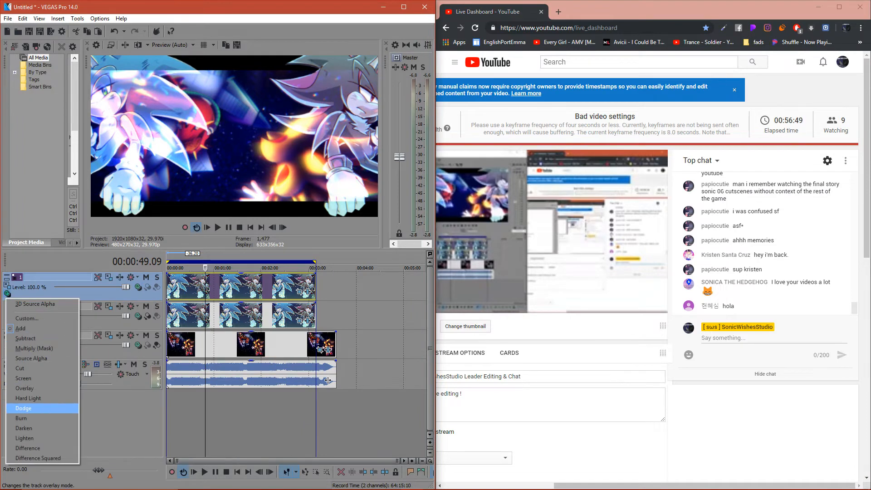
{"action": "left_click", "coordinate": [24, 408]}
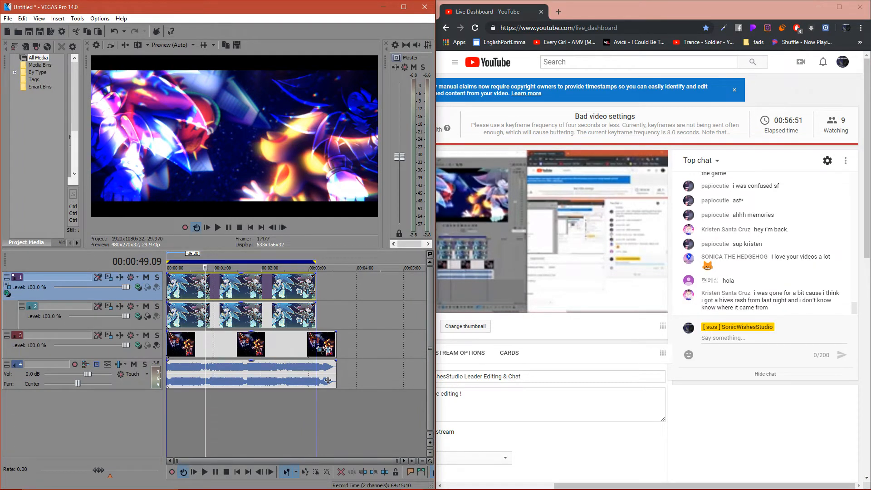
{"action": "left_click", "coordinate": [8, 294]}
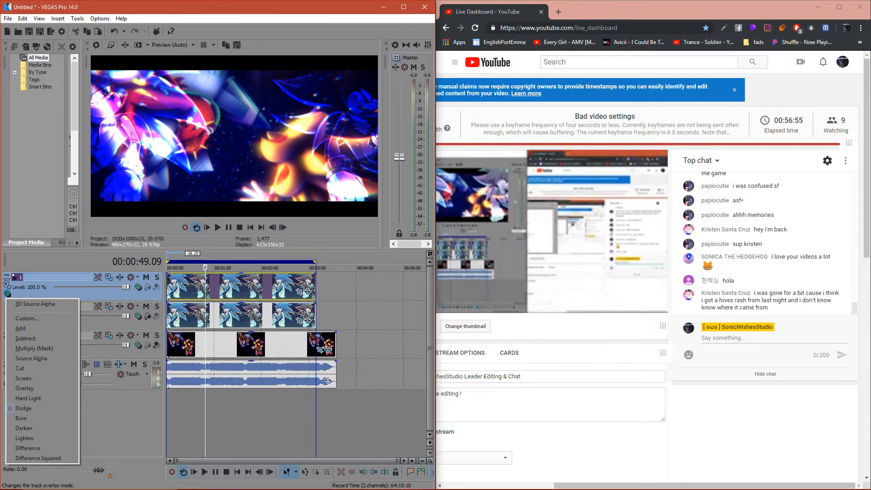
{"action": "left_click", "coordinate": [23, 428]}
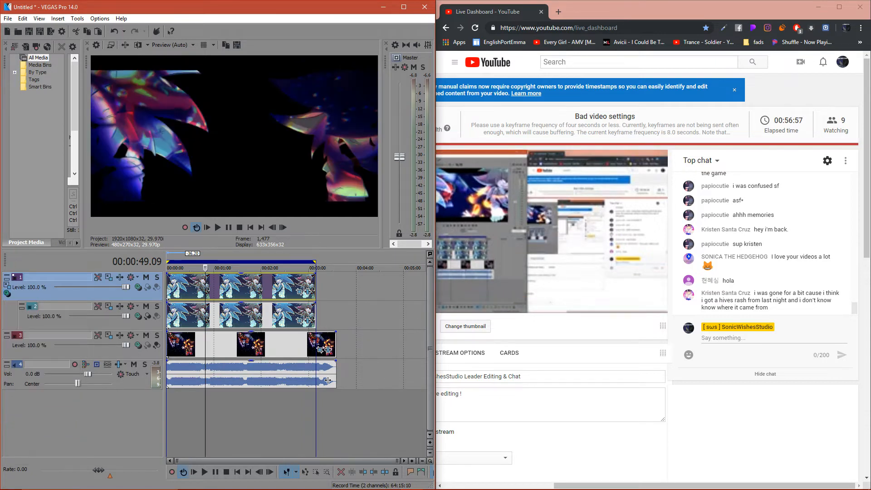
{"action": "left_click", "coordinate": [7, 294]}
{"action": "left_click", "coordinate": [24, 437]}
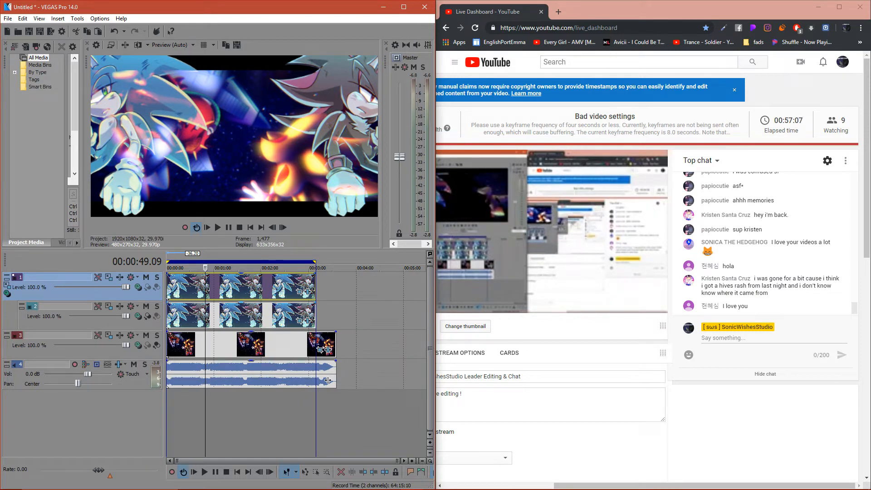
- Remove Cookie Cutter from the background clip's effect chain and close its effects window
{"action": "left_click", "coordinate": [327, 350]}
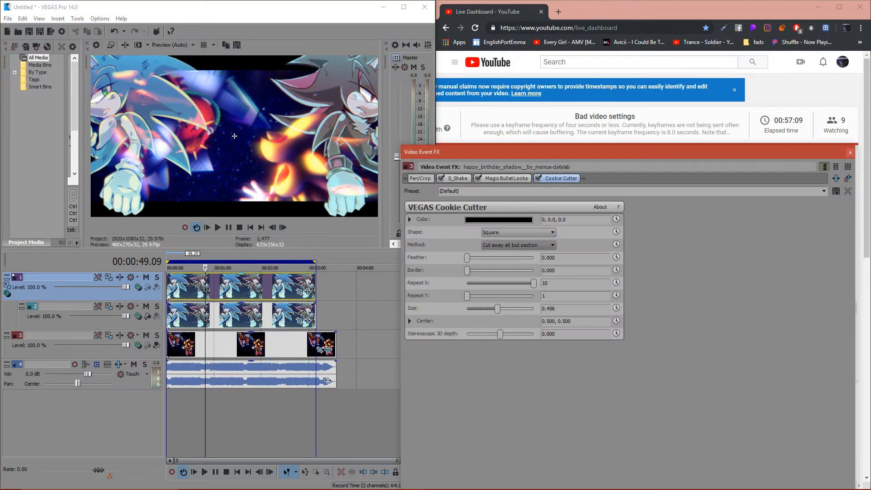
{"action": "left_click", "coordinate": [848, 179]}
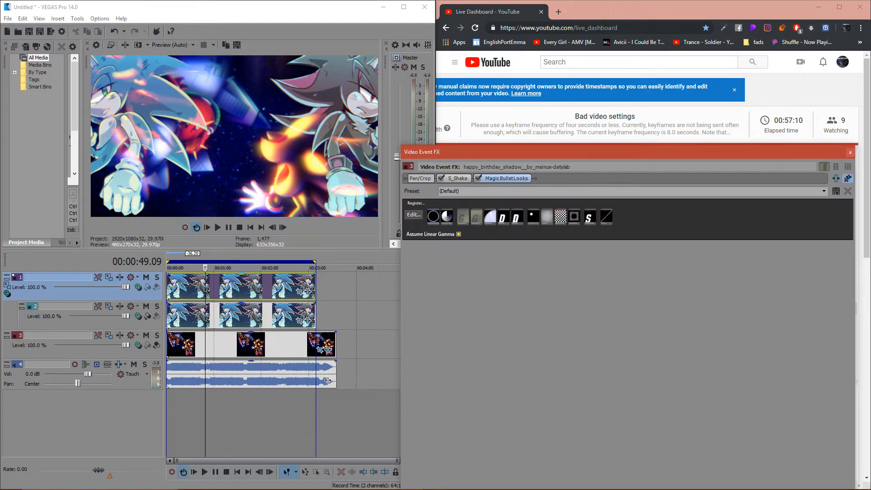
{"action": "left_click", "coordinate": [850, 144]}
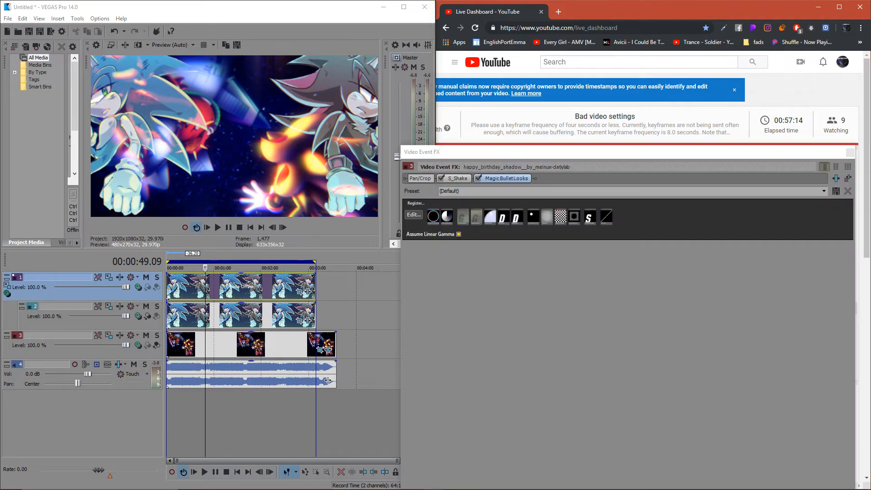
- Insert an empty video track above the hedgehog tracks and add the Cookie Cutter plug-in to its track effects
{"action": "right_click", "coordinate": [63, 298]}
{"action": "left_click", "coordinate": [91, 319]}
{"action": "left_click", "coordinate": [120, 277]}
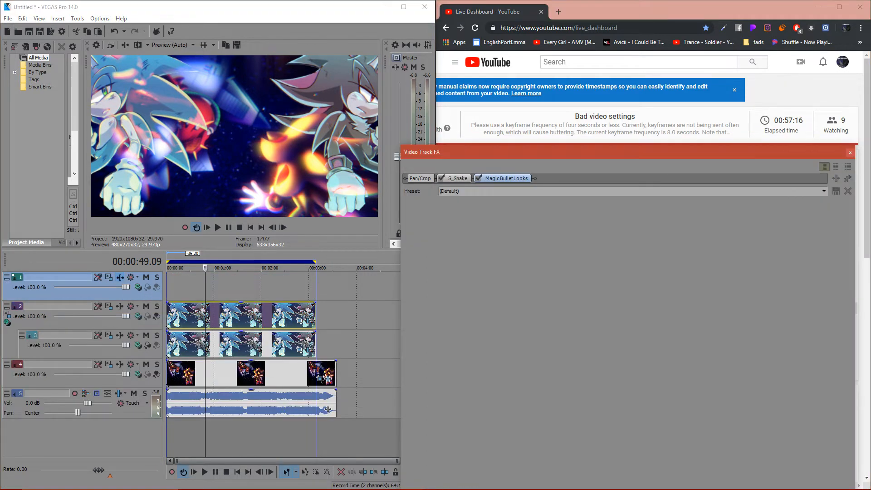
{"action": "scroll", "coordinate": [328, 409], "scroll_direction": "right", "scroll_amount": 10}
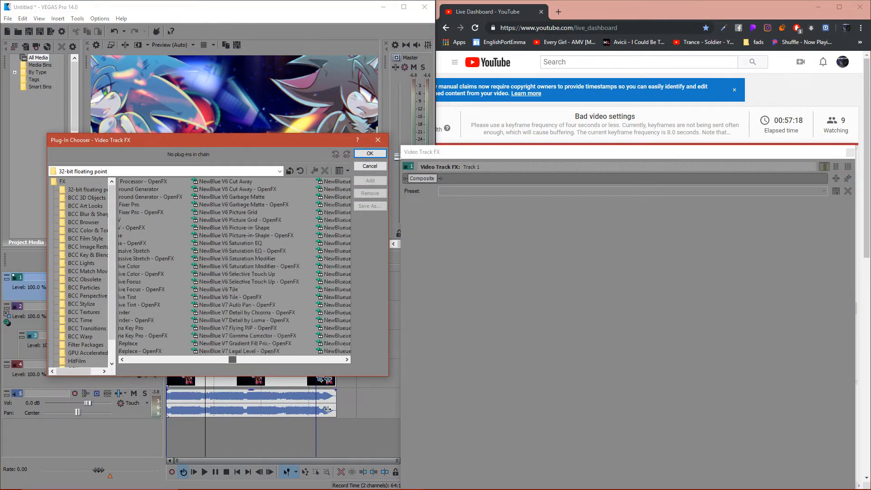
{"action": "scroll", "coordinate": [327, 409], "scroll_direction": "right", "scroll_amount": 2}
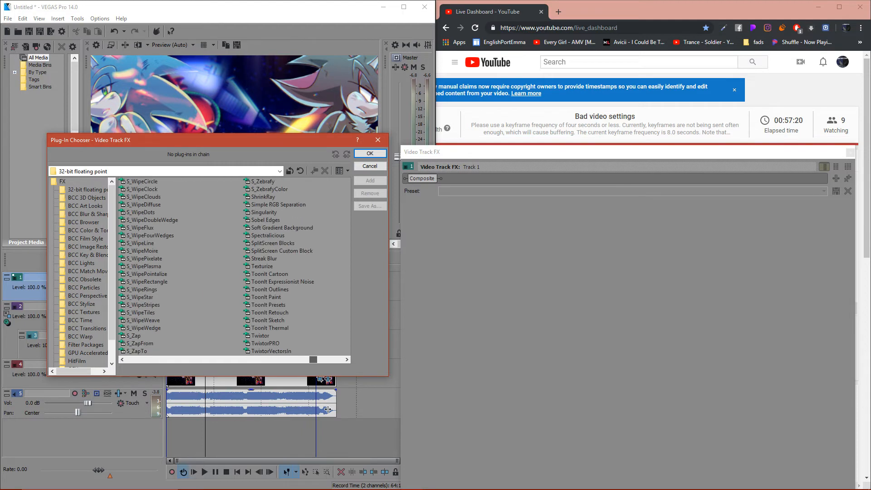
{"action": "scroll", "coordinate": [328, 409], "scroll_direction": "right", "scroll_amount": 1}
{"action": "left_click", "coordinate": [276, 313]}
{"action": "left_click", "coordinate": [370, 181]}
{"action": "left_click", "coordinate": [370, 154]}
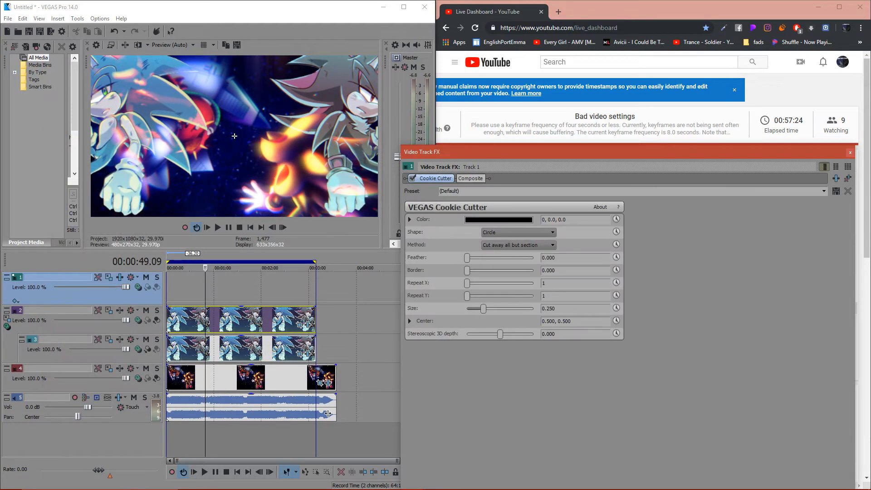
- Place Cookie Cutter after Composite on the new track and set shape Square, Repeat X 10 and size 0.476
{"action": "left_click_drag", "start_coordinate": [435, 178], "coordinate": [484, 178]}
{"action": "left_click", "coordinate": [518, 232]}
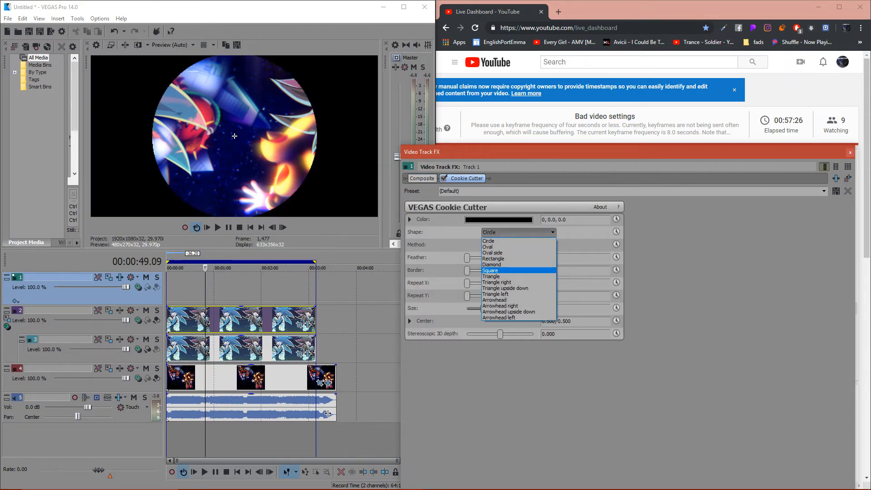
{"action": "left_click", "coordinate": [504, 271]}
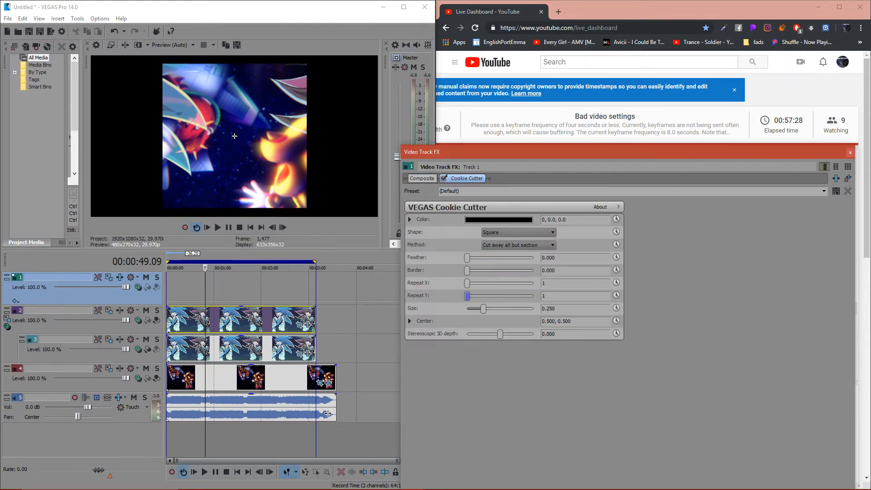
{"action": "left_click_drag", "start_coordinate": [467, 296], "coordinate": [499, 309]}
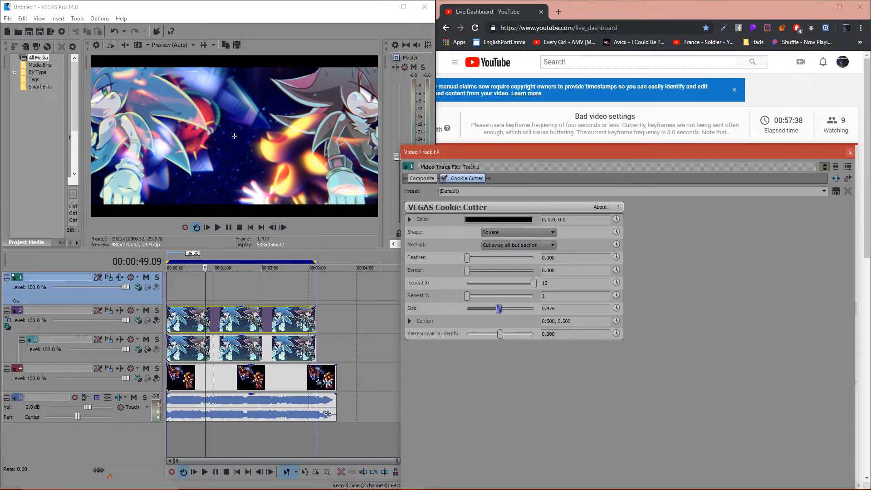
{"action": "left_click", "coordinate": [850, 152]}
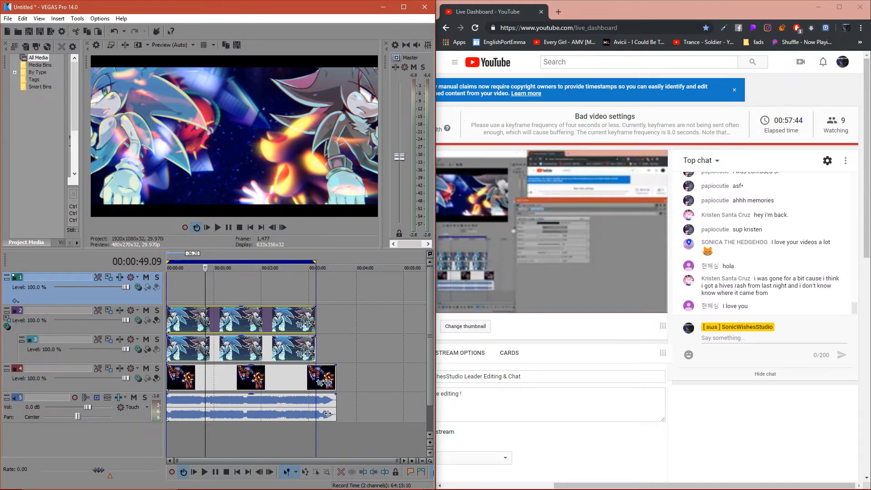
- Try the Overlay, Subtract and Hard Light parent composite modes on the hedgehog track group, and set it to Screen
{"action": "left_click", "coordinate": [7, 326]}
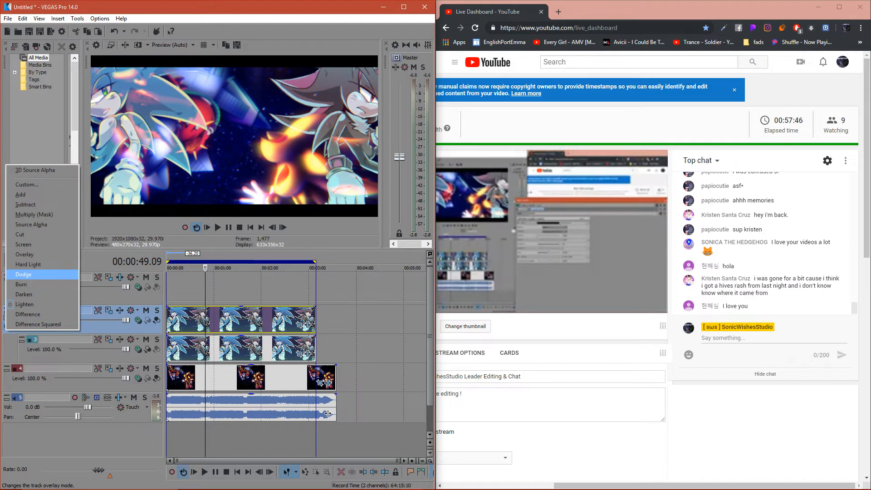
{"action": "left_click", "coordinate": [28, 264]}
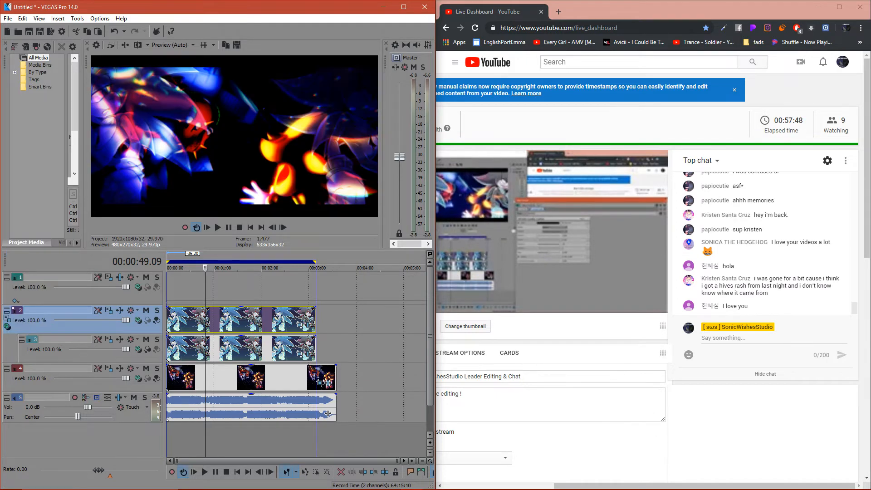
{"action": "left_click", "coordinate": [7, 326]}
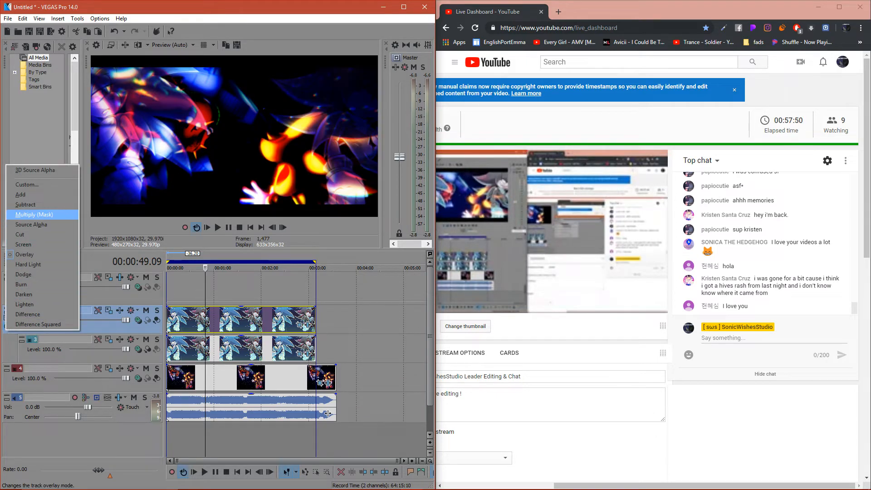
{"action": "left_click", "coordinate": [26, 205]}
{"action": "left_click", "coordinate": [6, 326]}
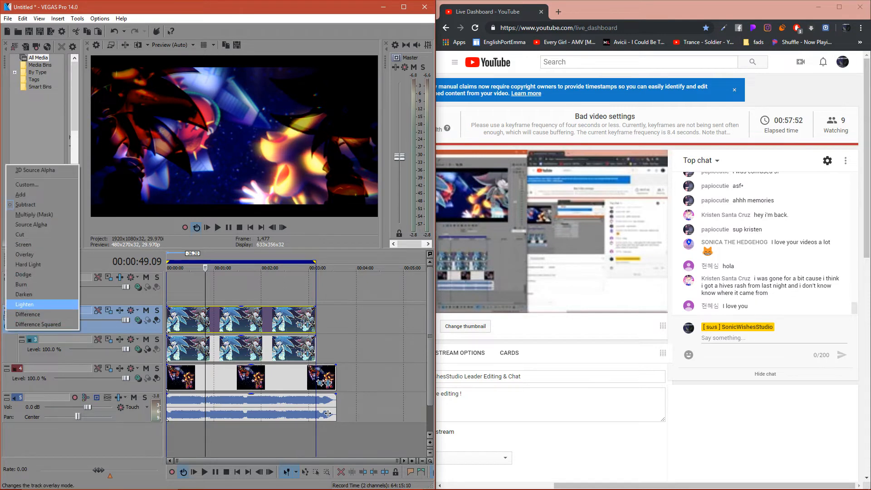
{"action": "left_click", "coordinate": [28, 264]}
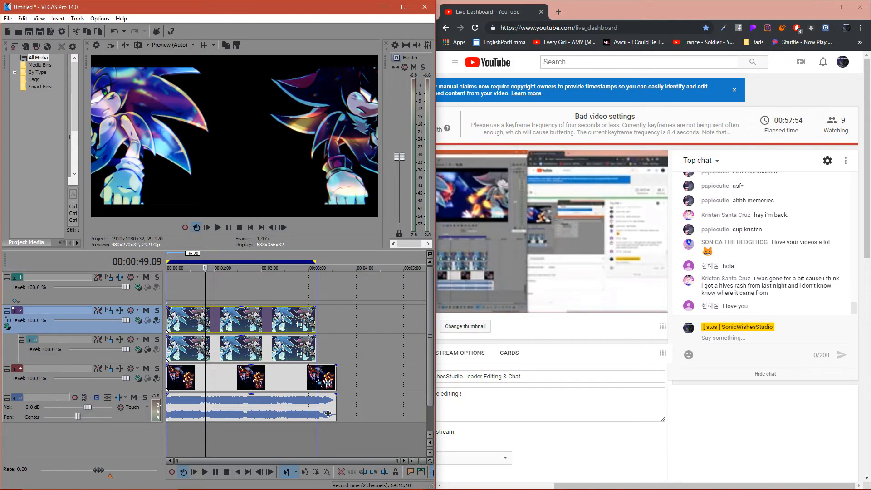
{"action": "left_click", "coordinate": [6, 323]}
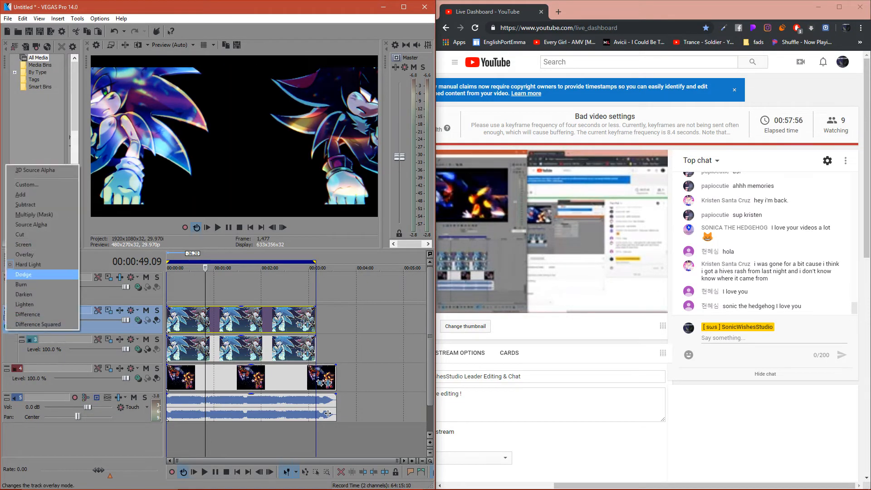
{"action": "left_click", "coordinate": [27, 255]}
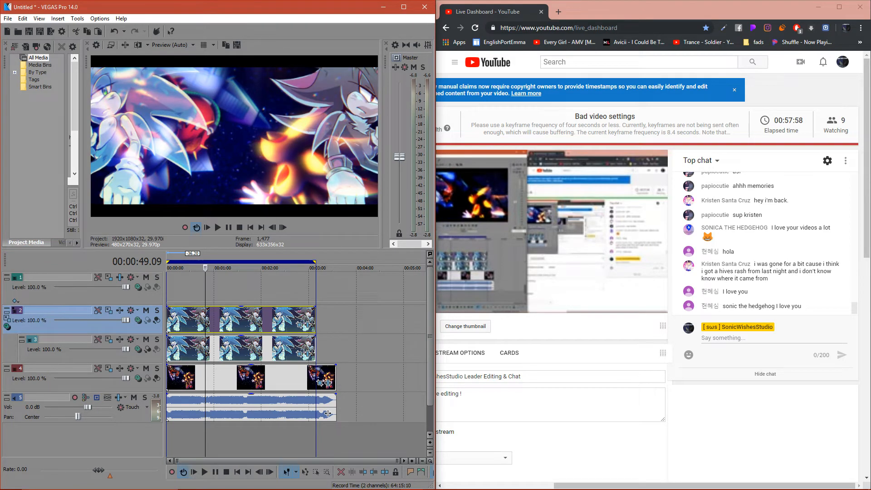
{"action": "left_click_drag", "start_coordinate": [126, 320], "coordinate": [99, 320]}
{"action": "double_click", "coordinate": [99, 320]}
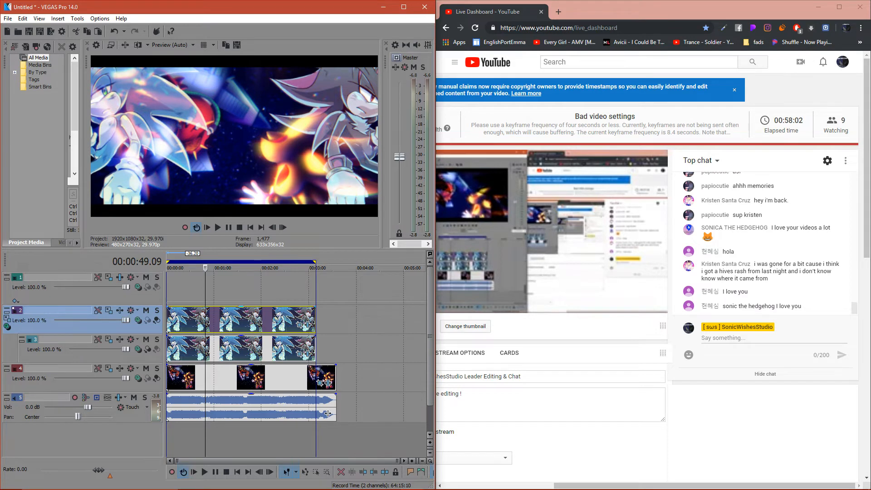
- Add the Magic Bullet Looks plug-in to the hedgehog parent track's effects and place it after Composite
{"action": "left_click", "coordinate": [120, 311]}
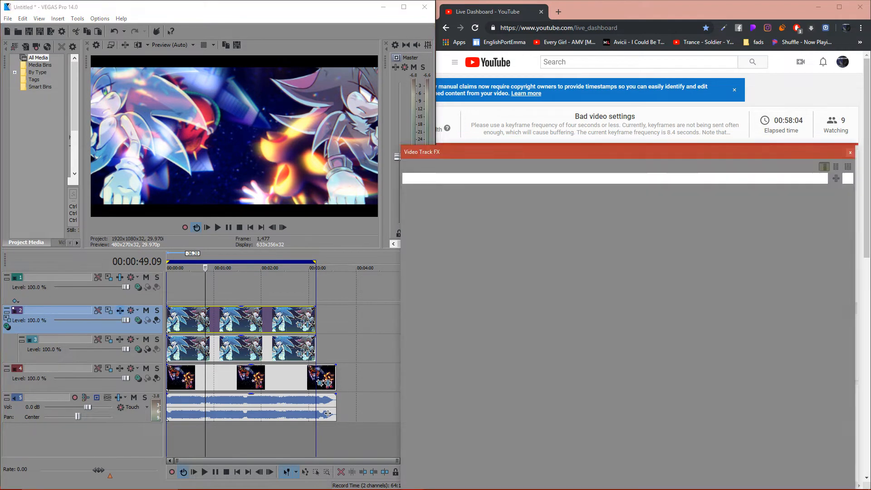
{"action": "scroll", "coordinate": [234, 268], "scroll_direction": "down", "scroll_amount": 4}
{"action": "scroll", "coordinate": [234, 268], "scroll_direction": "down", "scroll_amount": 4}
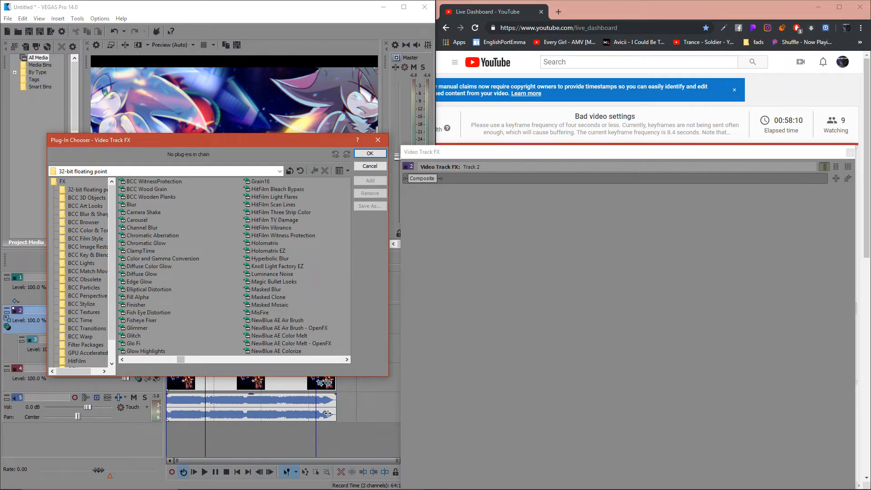
{"action": "double_click", "coordinate": [274, 282]}
{"action": "left_click", "coordinate": [370, 153]}
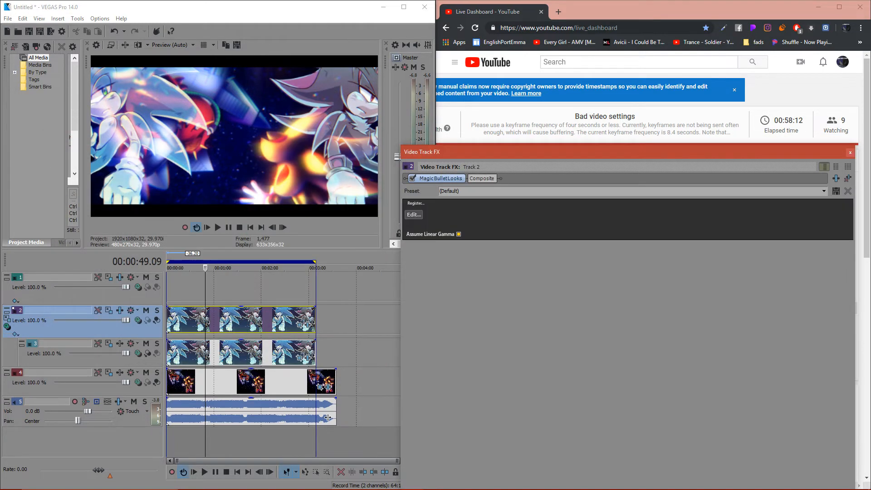
{"action": "left_click_drag", "start_coordinate": [440, 178], "coordinate": [487, 178]}
- Apply the "dark cinematic blue" look in the Magic Bullet Looks editor, reduce its Saturation tool's saturation and finish the look
{"action": "left_click", "coordinate": [414, 215]}
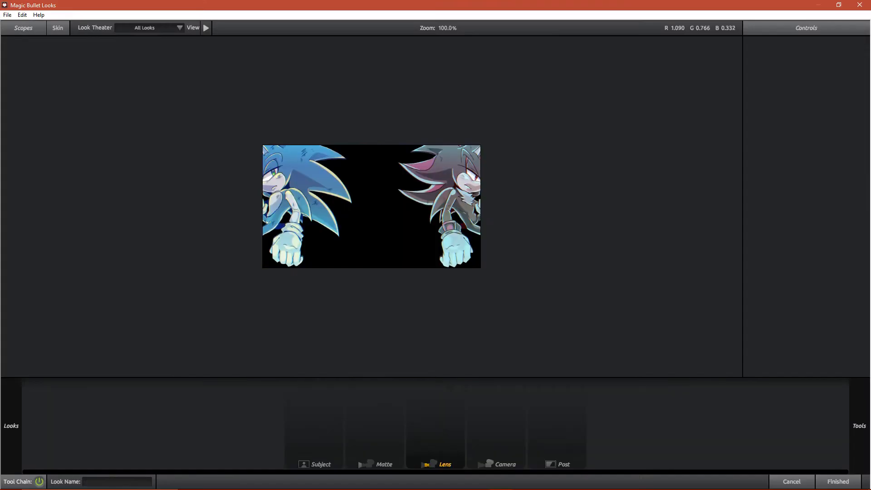
{"action": "left_click", "coordinate": [103, 186]}
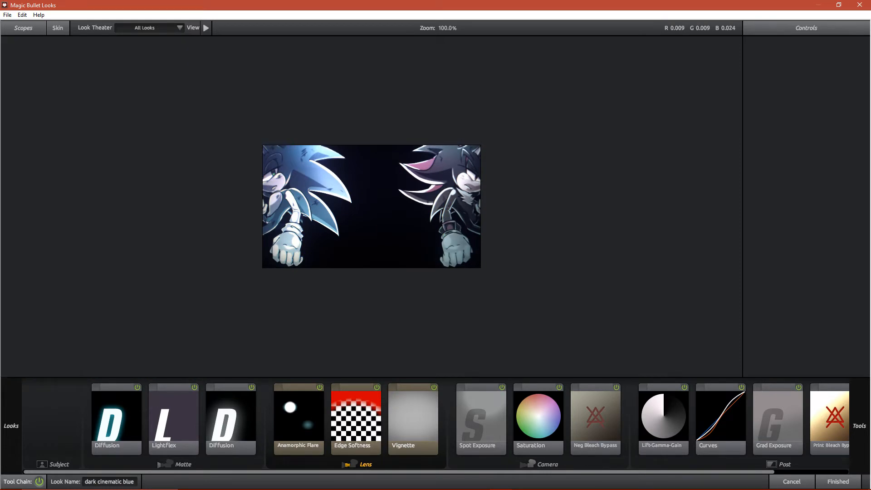
{"action": "left_click", "coordinate": [538, 418]}
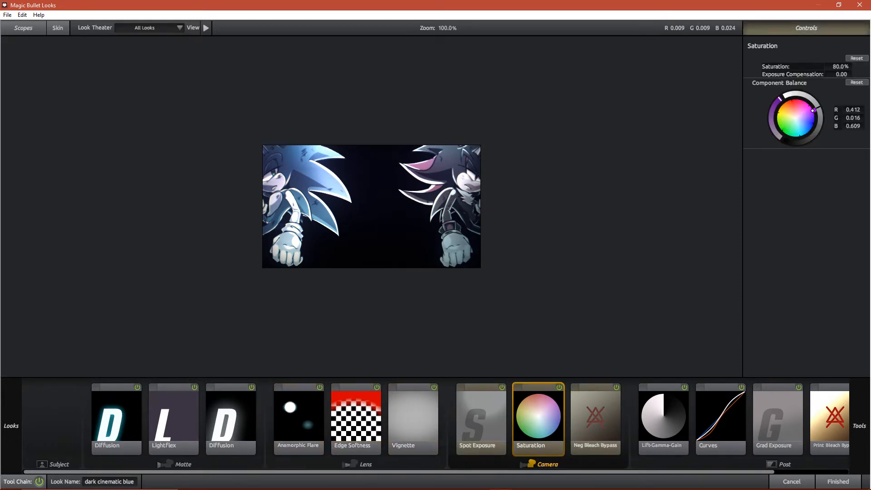
{"action": "mouse_move", "coordinate": [840, 67]}
{"action": "left_mouse_down"}
{"action": "mouse_move", "coordinate": [804, 67]}
{"action": "mouse_move", "coordinate": [854, 67]}
{"action": "mouse_move", "coordinate": [847, 67]}
{"action": "left_mouse_up"}
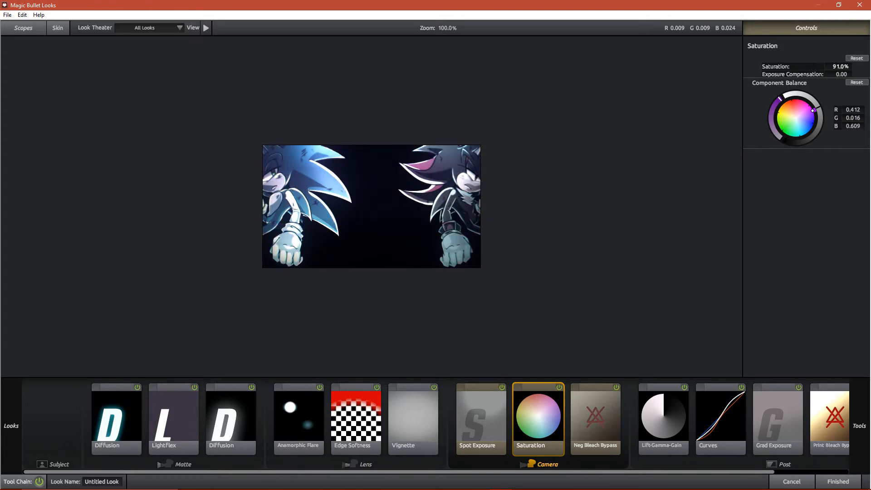
{"action": "mouse_move", "coordinate": [859, 426]}
{"action": "left_click_drag", "start_coordinate": [841, 67], "coordinate": [825, 67]}
{"action": "left_click", "coordinate": [298, 418]}
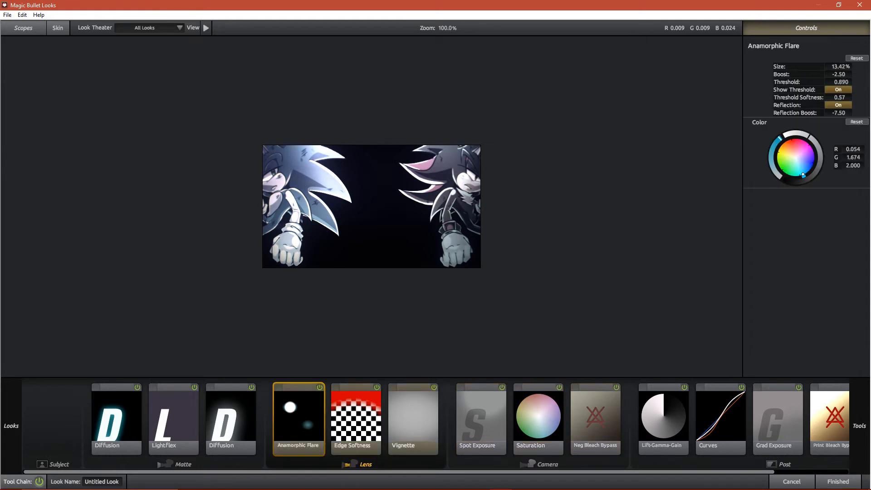
{"action": "left_click", "coordinate": [838, 481]}
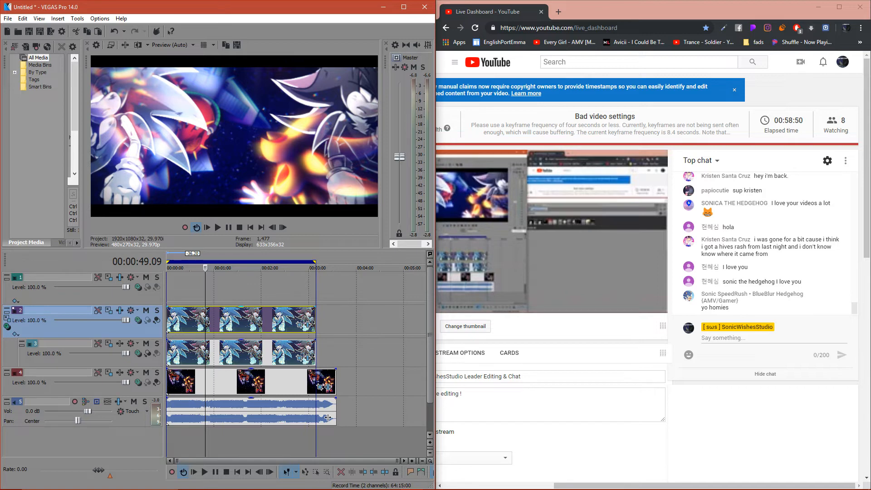
- Try the Multiply (Mask) and Cut parent composite modes on the hedgehog track group, and set it to Add
{"action": "left_click", "coordinate": [8, 326]}
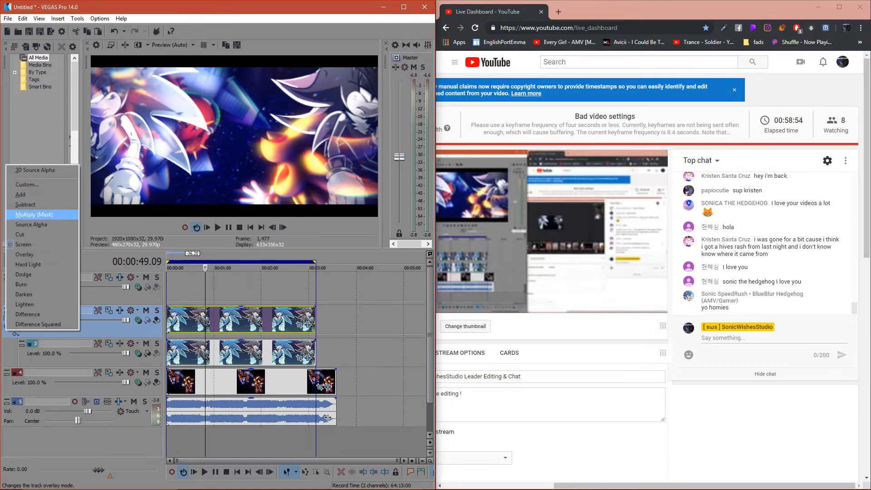
{"action": "left_click", "coordinate": [34, 214]}
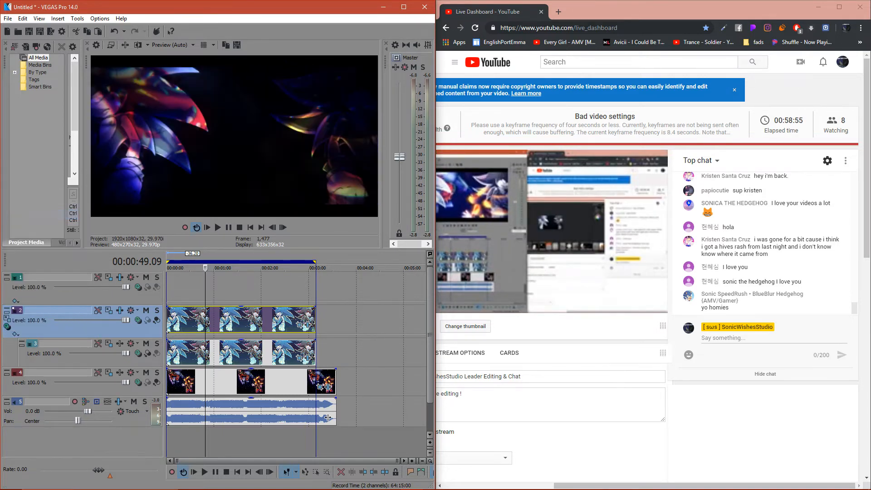
{"action": "left_click", "coordinate": [7, 326]}
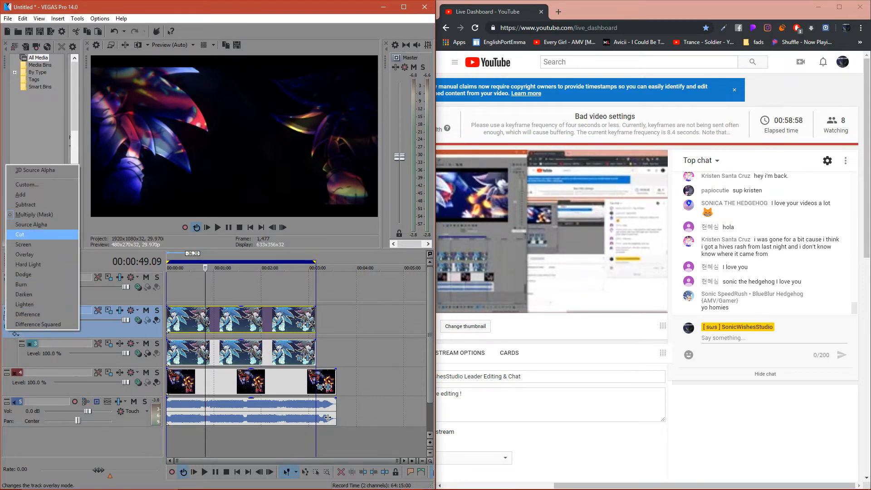
{"action": "left_click", "coordinate": [19, 234]}
{"action": "left_click", "coordinate": [7, 325]}
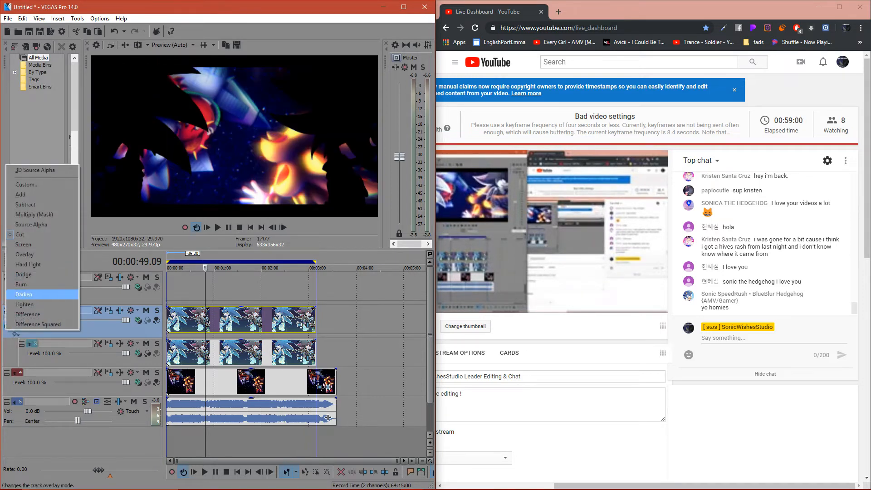
{"action": "left_click", "coordinate": [20, 194]}
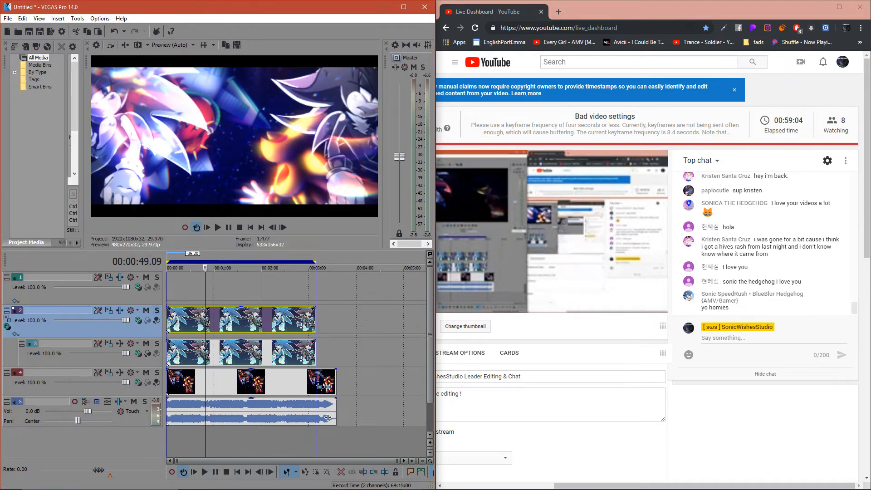
- Extend the loop region from the timeline's start past the end of all clips and play back the composite
{"action": "key", "text": "Right"}
{"action": "key", "text": "Right"}
{"action": "key", "text": "Right"}
{"action": "key", "text": "Right"}
{"action": "key", "text": "Right"}
{"action": "key", "text": "Right"}
{"action": "key", "text": "Right"}
{"action": "key", "text": "Right"}
{"action": "key", "text": "Right"}
{"action": "key", "text": "Right"}
{"action": "left_click", "coordinate": [240, 353], "text": "ctrl"}
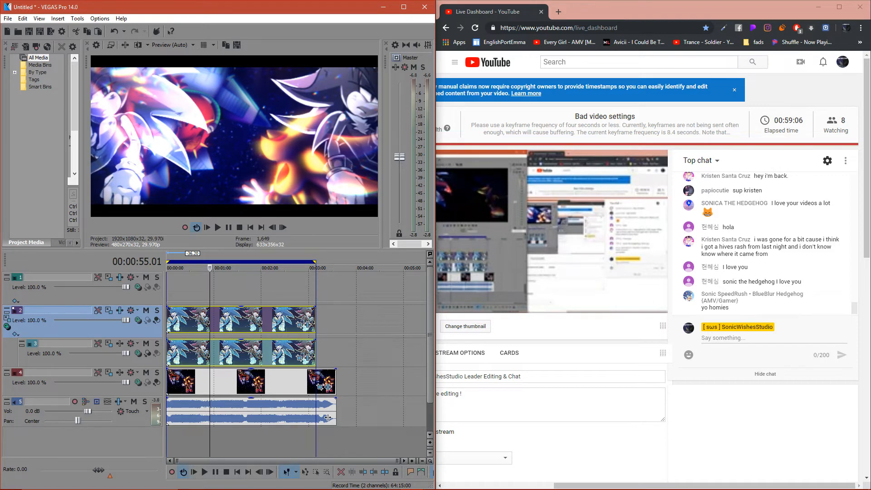
{"action": "left_click_drag", "start_coordinate": [400, 268], "coordinate": [166, 267]}
{"action": "key", "text": "space"}
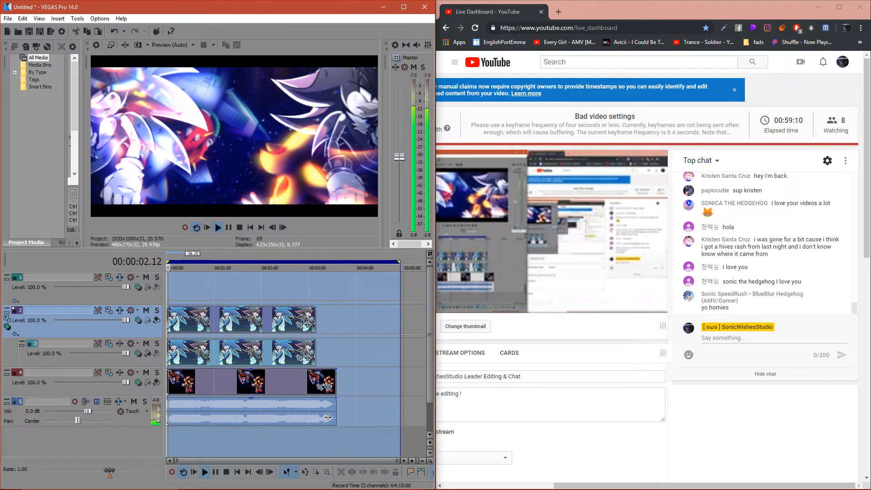
- Lower the opacity of the two hedgehog events and turn the master volume all the way down
{"action": "left_click", "coordinate": [228, 320]}
{"action": "left_click", "coordinate": [228, 352], "text": "ctrl"}
{"action": "left_click_drag", "start_coordinate": [231, 308], "coordinate": [231, 313]}
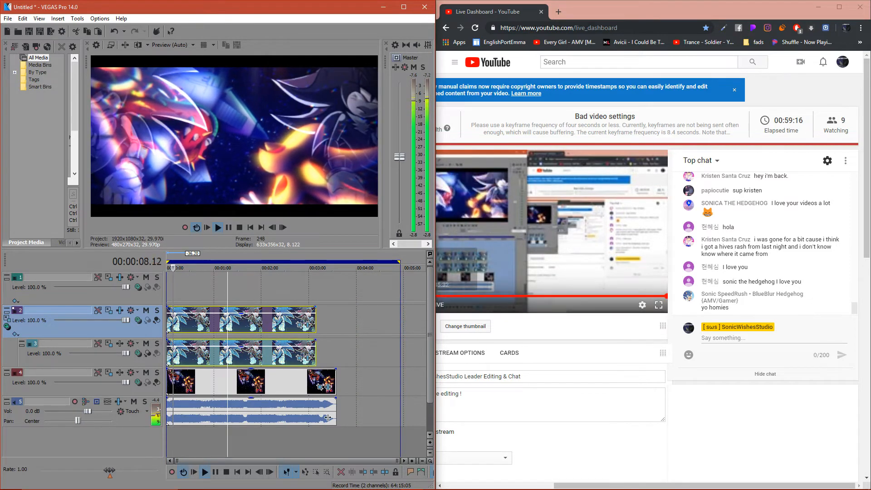
{"action": "left_click_drag", "start_coordinate": [399, 157], "coordinate": [400, 223]}
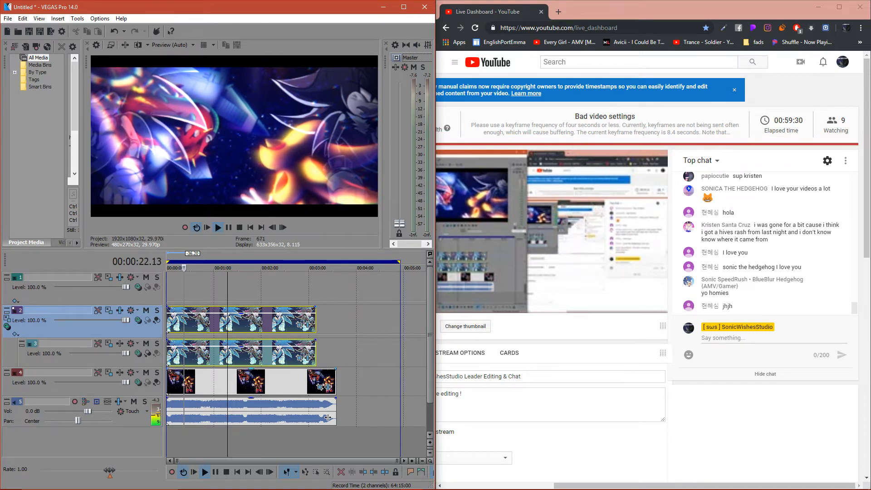
- Delete the background clip from its track and bring both hedgehog events back to full opacity
{"action": "left_click_drag", "start_coordinate": [264, 369], "coordinate": [264, 395]}
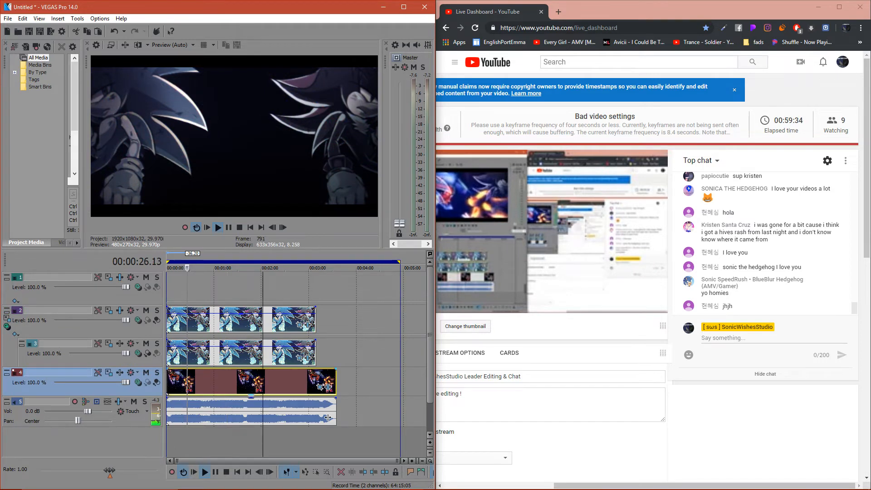
{"action": "key", "text": "Delete"}
{"action": "left_click_drag", "start_coordinate": [265, 346], "coordinate": [278, 306]}
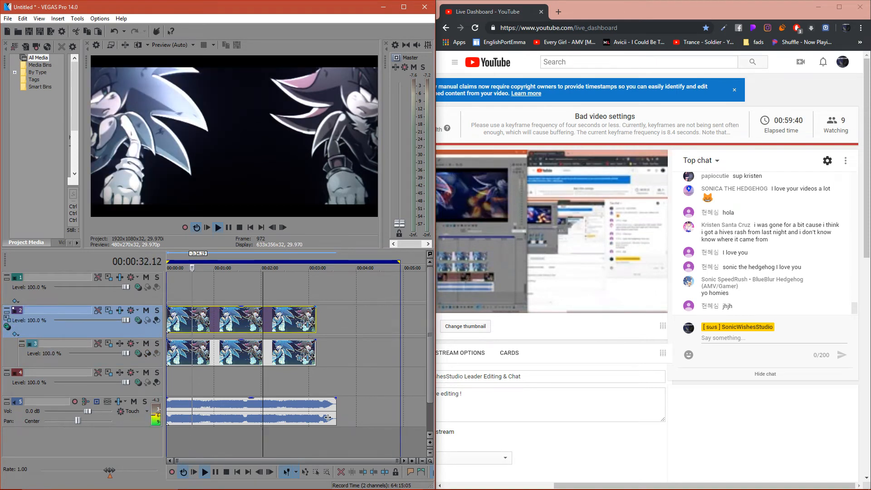
- Set the hedgehog track group's parent composite mode to Source Alpha and play the timeline from the start
{"action": "left_click", "coordinate": [7, 327]}
{"action": "left_click", "coordinate": [41, 224]}
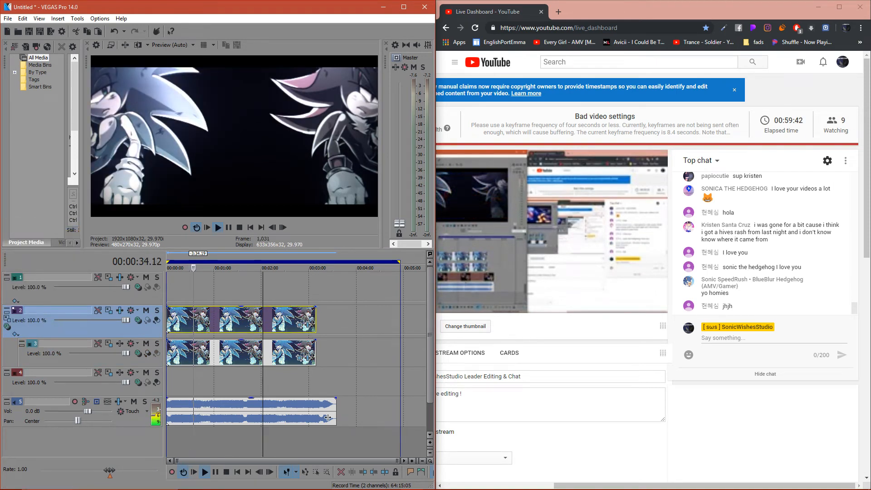
{"action": "left_click", "coordinate": [327, 418], "text": "shift"}
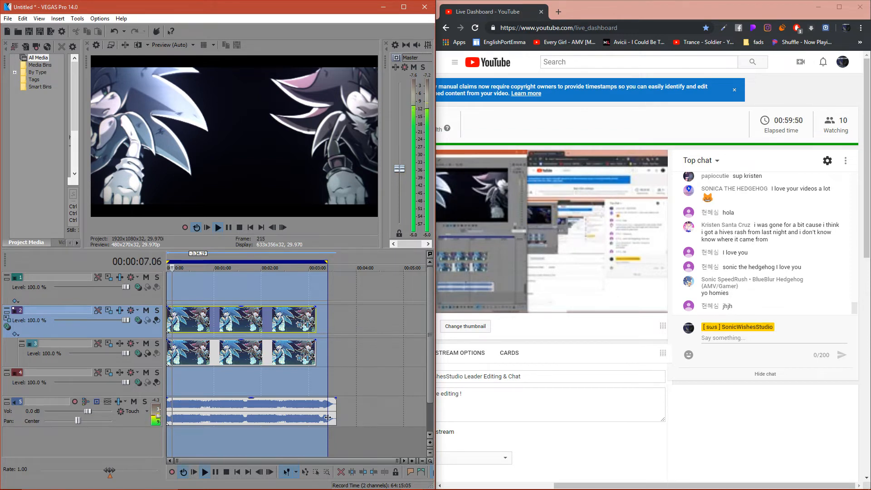
- Switch to the browser and search Google for "space" images in a new tab
{"action": "key", "text": "ctrl+t"}
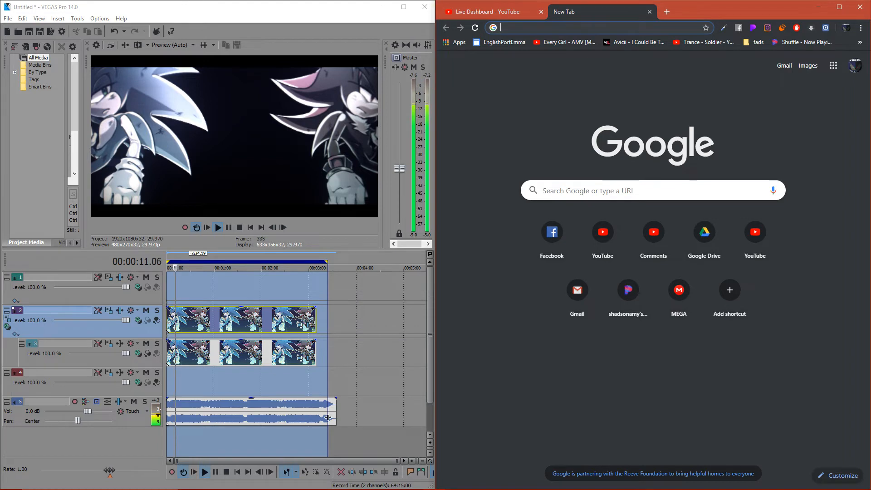
{"action": "type", "text": "space"}
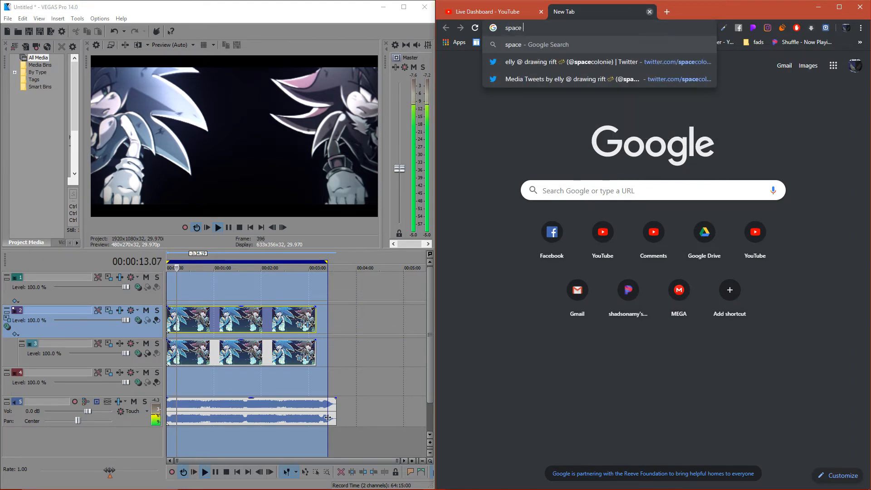
{"action": "key", "text": "Return"}
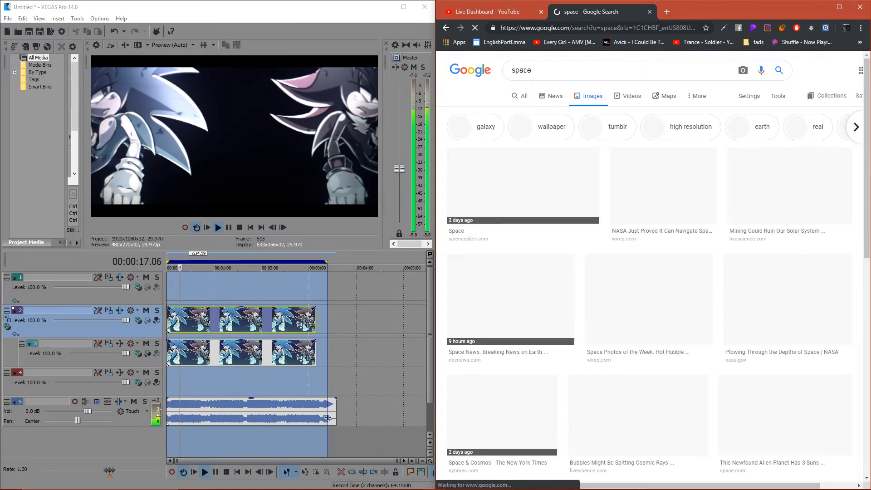
- Find the "22 Space Trivia Questions" picture of Earth under the Milky Way and open its full-size image in a new tab
{"action": "scroll", "coordinate": [644, 254], "scroll_direction": "down", "scroll_amount": 6}
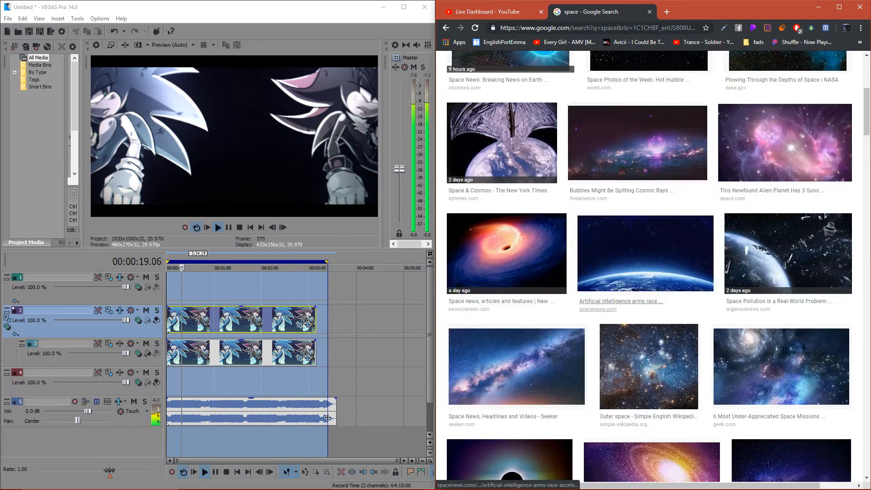
{"action": "scroll", "coordinate": [644, 272], "scroll_direction": "down", "scroll_amount": 12}
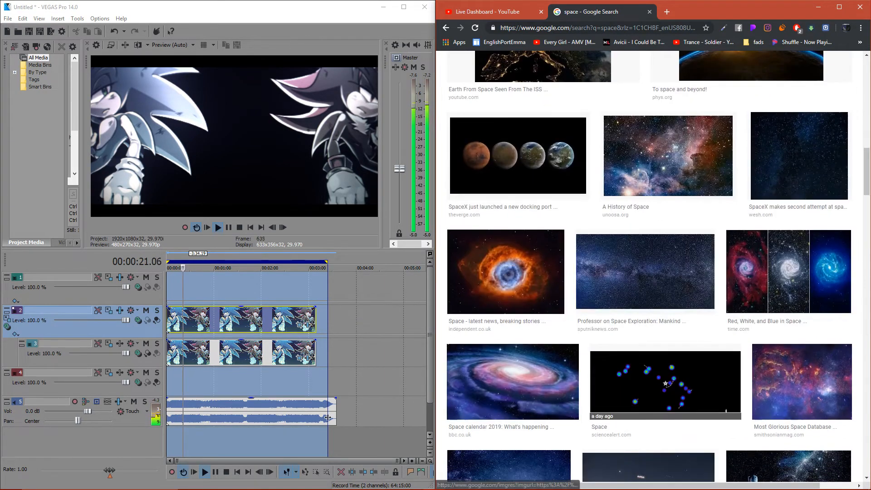
{"action": "scroll", "coordinate": [794, 154], "scroll_direction": "down", "scroll_amount": 6}
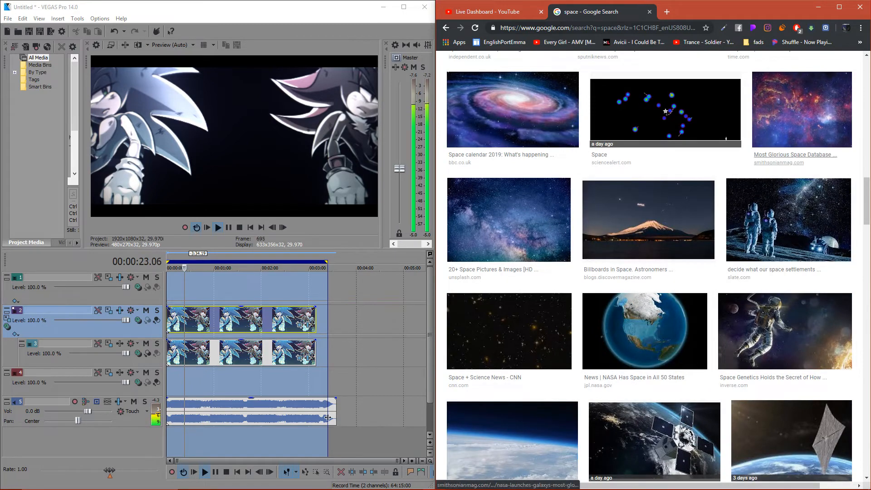
{"action": "scroll", "coordinate": [794, 154], "scroll_direction": "down", "scroll_amount": 12}
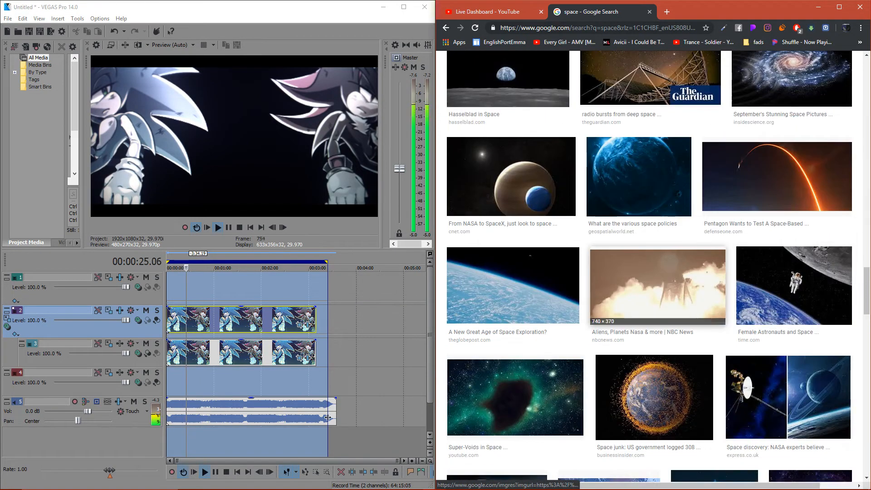
{"action": "scroll", "coordinate": [627, 282], "scroll_direction": "down", "scroll_amount": 6}
{"action": "scroll", "coordinate": [608, 245], "scroll_direction": "down", "scroll_amount": 6}
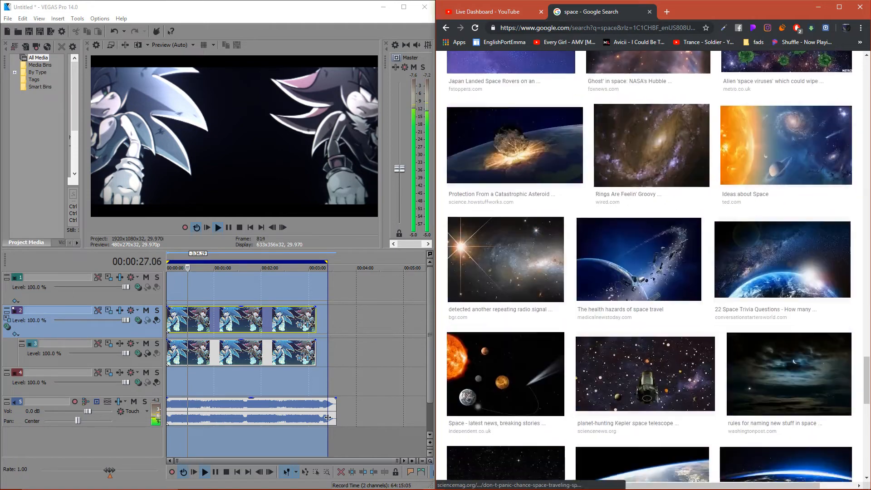
{"action": "left_click", "coordinate": [783, 218]}
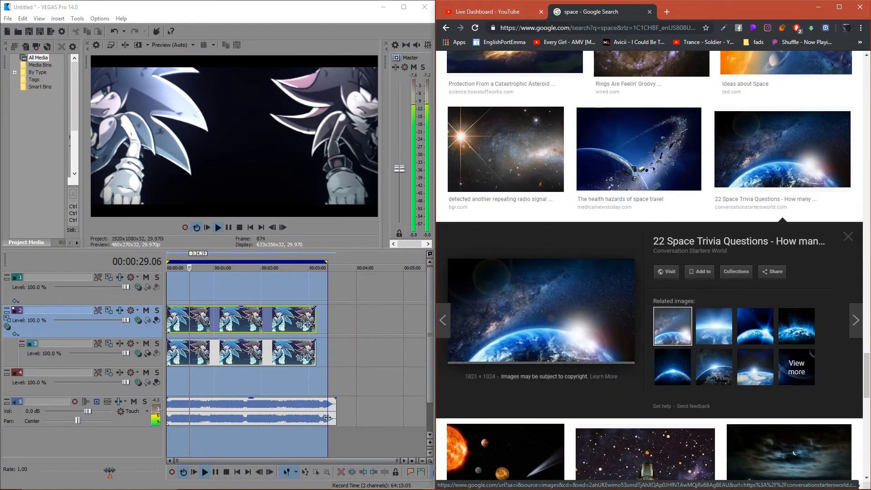
{"action": "right_click", "coordinate": [607, 320]}
{"action": "left_click", "coordinate": [648, 388]}
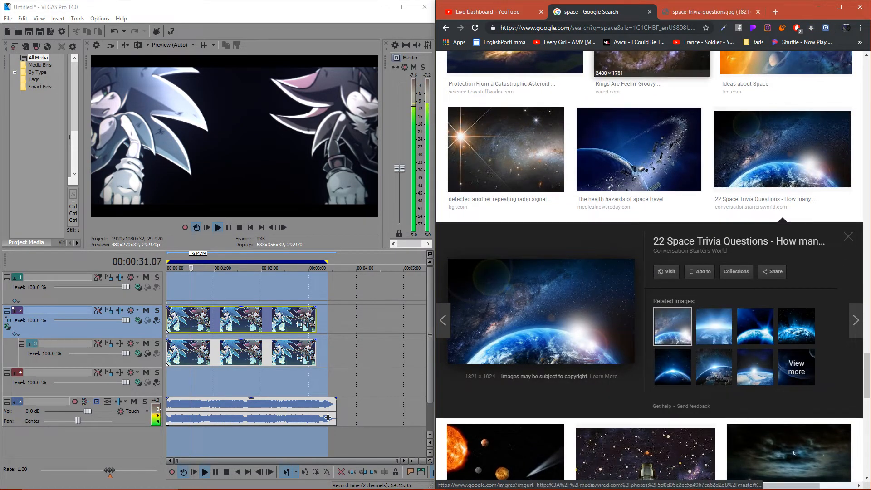
- Save the full-size space-trivia-questions image and place it on track 4, stretched from the timeline's start past the end of the other clips
{"action": "key", "text": "ctrl+Tab"}
{"action": "right_click", "coordinate": [574, 214]}
{"action": "left_click", "coordinate": [595, 233]}
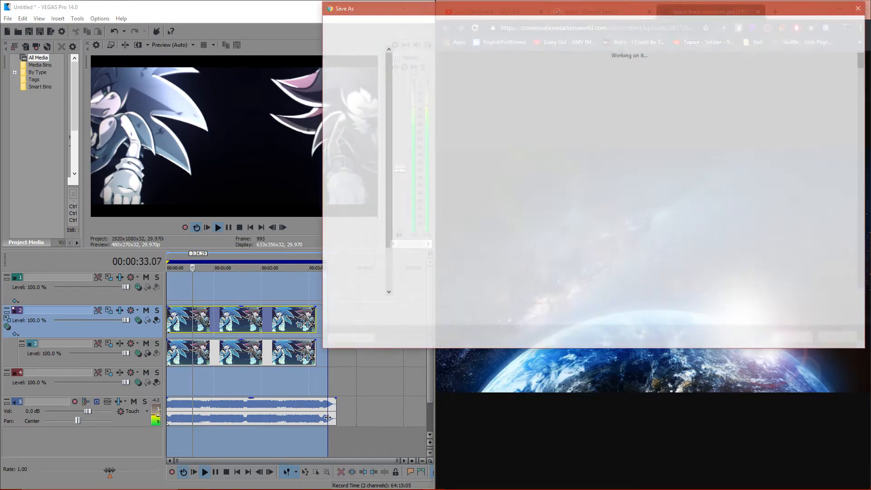
{"action": "left_click", "coordinate": [795, 339]}
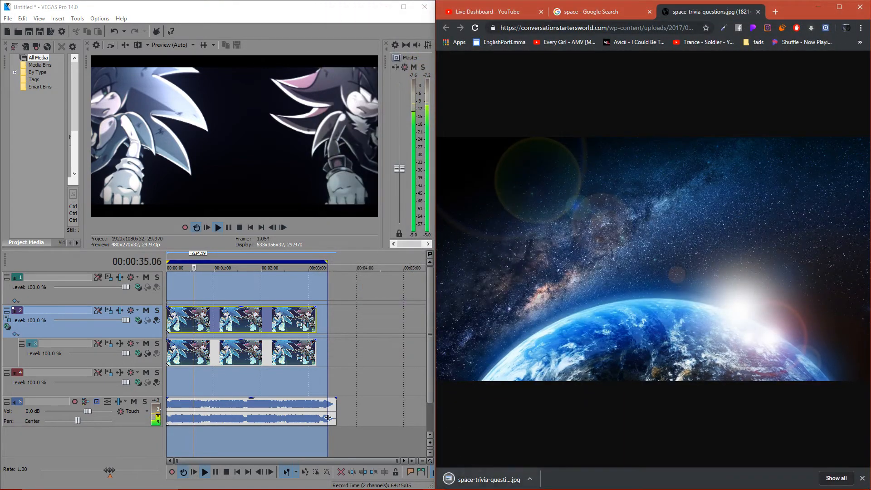
{"action": "left_click_drag", "start_coordinate": [170, 382], "coordinate": [341, 382]}
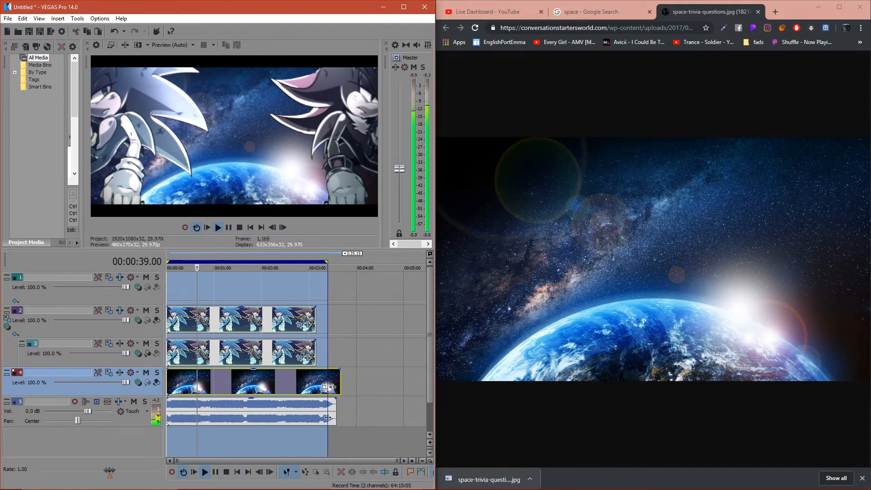
- Close the image and search tabs in the browser, and turn the project's master volume all the way down
{"action": "left_click", "coordinate": [708, 11]}
{"action": "left_click", "coordinate": [759, 12]}
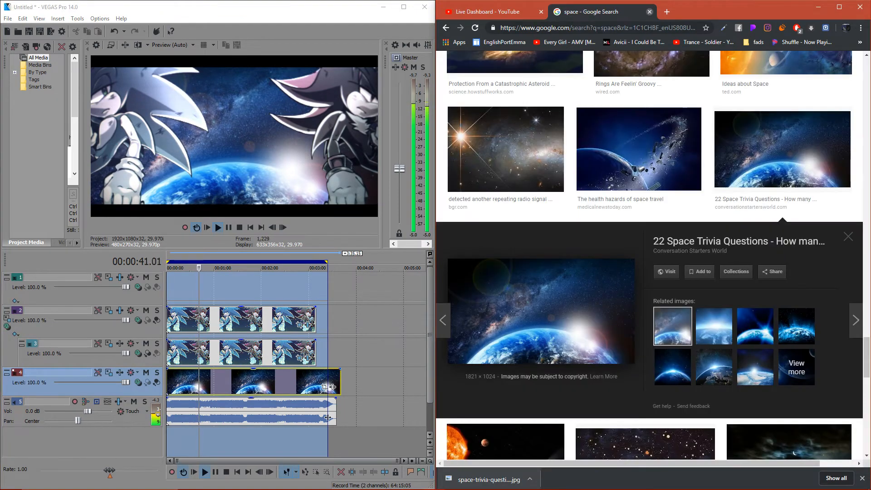
{"action": "left_click", "coordinate": [650, 12]}
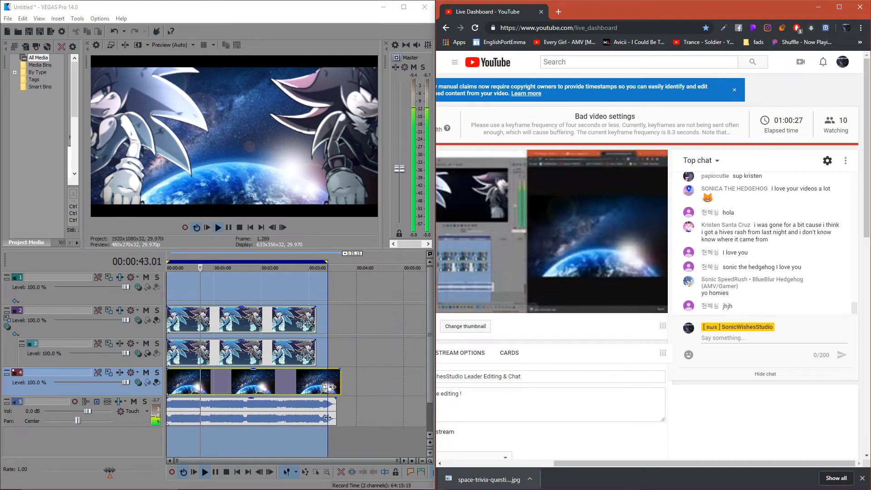
{"action": "left_click_drag", "start_coordinate": [399, 169], "coordinate": [399, 223]}
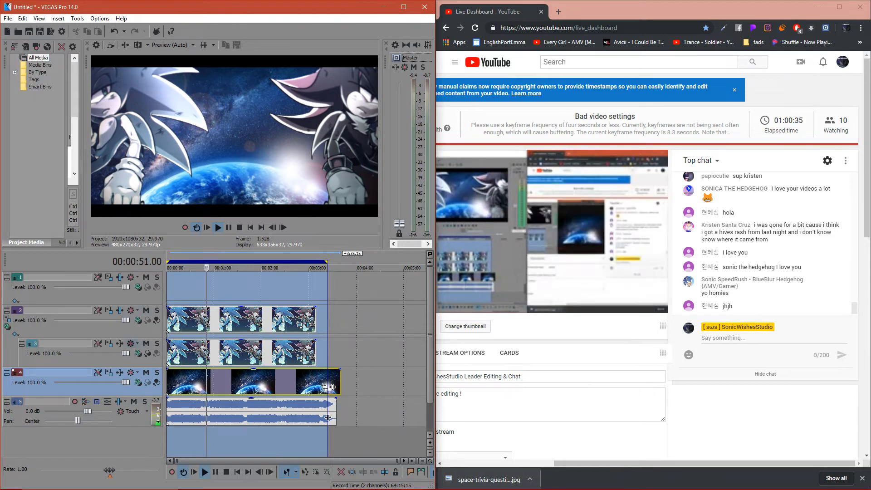
- Add the Magic Bullet Looks effect to the space background event and open its look editor
{"action": "left_click", "coordinate": [332, 387]}
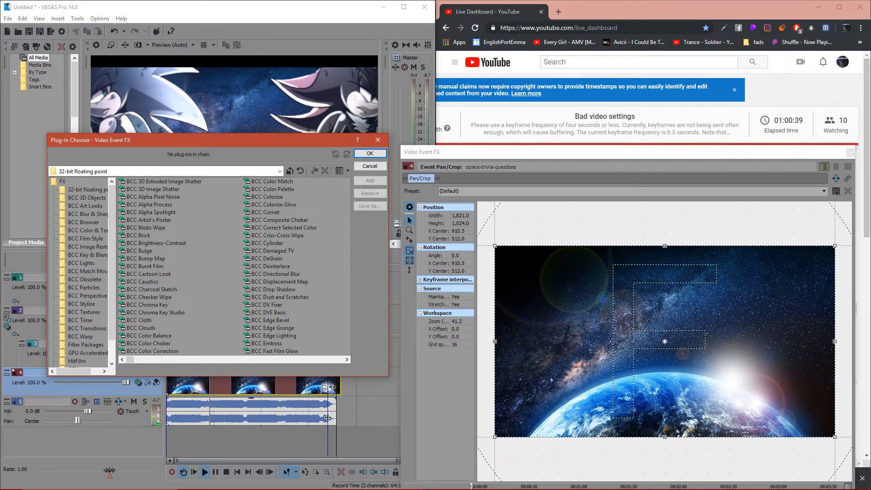
{"action": "scroll", "coordinate": [233, 268], "scroll_direction": "right", "scroll_amount": 2}
{"action": "scroll", "coordinate": [234, 268], "scroll_direction": "right", "scroll_amount": 4}
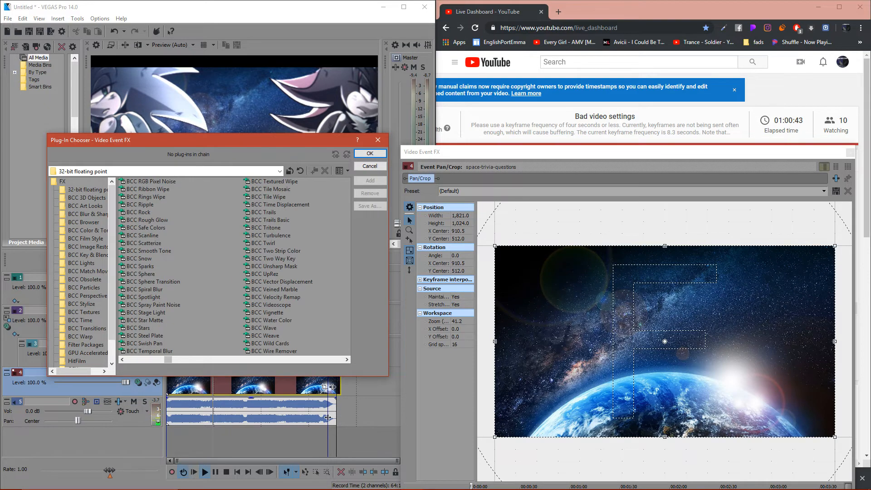
{"action": "scroll", "coordinate": [234, 268], "scroll_direction": "right", "scroll_amount": 1}
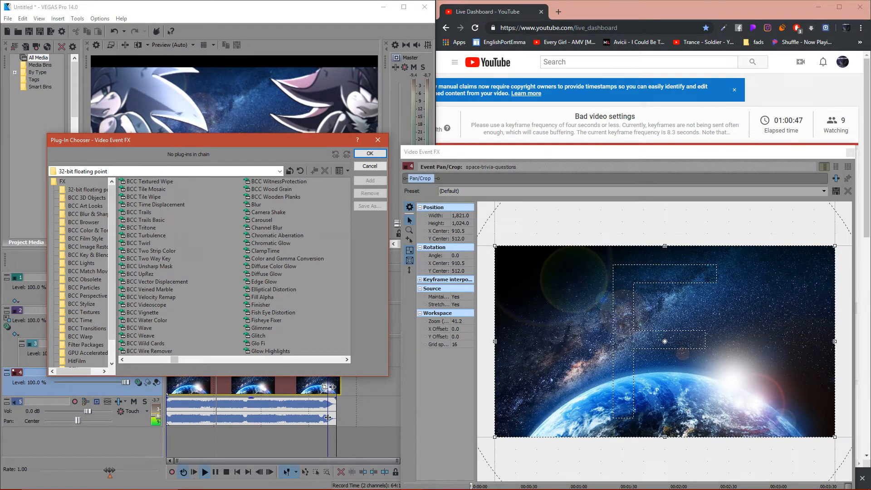
{"action": "scroll", "coordinate": [234, 268], "scroll_direction": "down", "scroll_amount": 1}
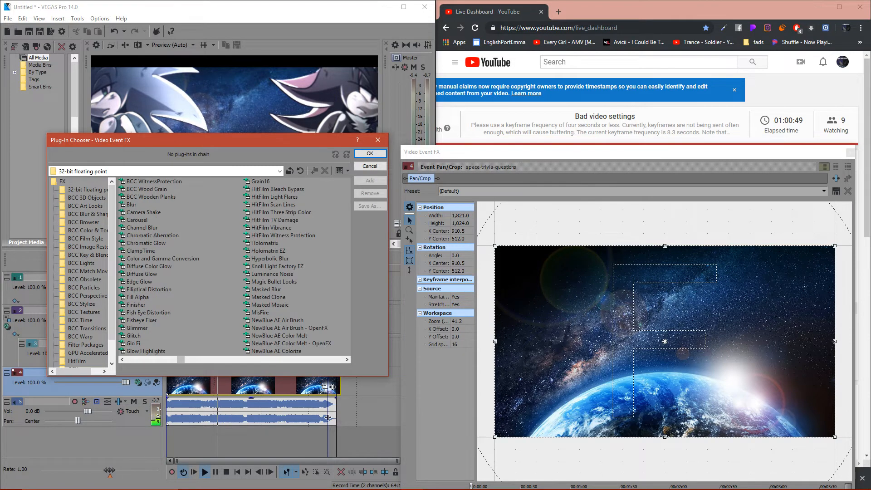
{"action": "left_click", "coordinate": [266, 290]}
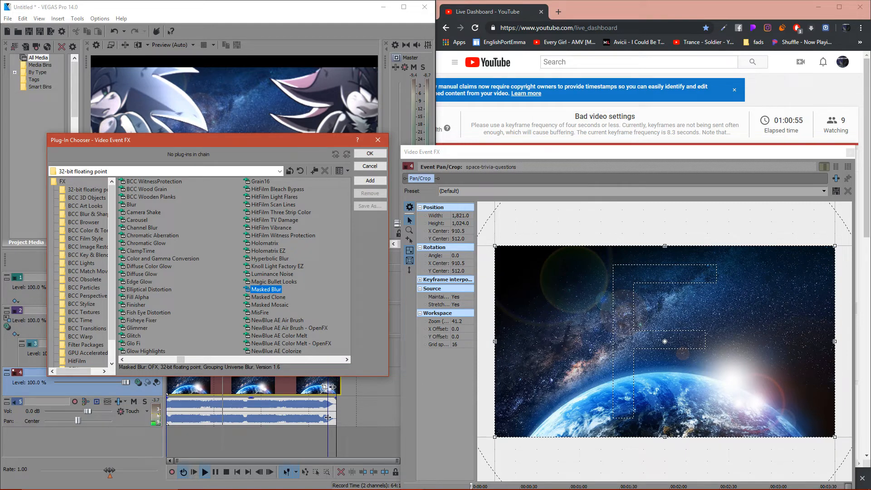
{"action": "double_click", "coordinate": [274, 282]}
{"action": "left_click", "coordinate": [370, 153]}
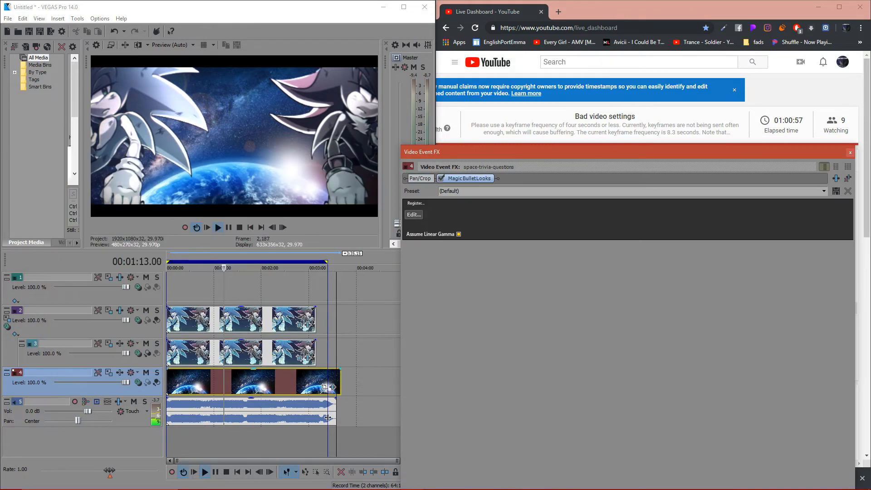
{"action": "left_click", "coordinate": [414, 215]}
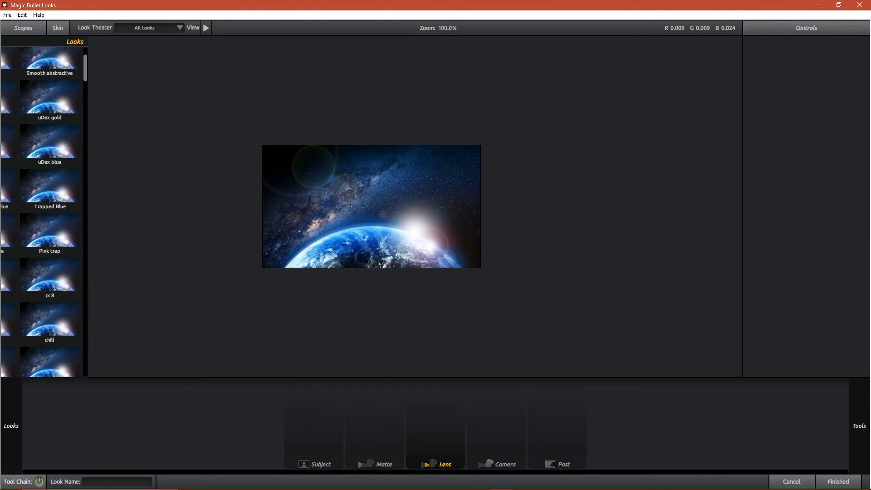
- Try out looks such as Trapped Purple, chill, Glossy, ChromaticEditingLogo and CC (14) on the space background
{"action": "left_click", "coordinate": [103, 232]}
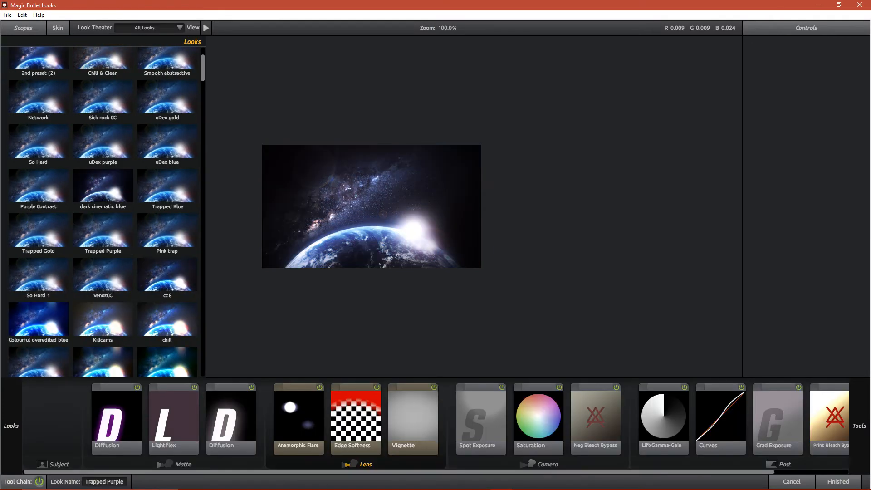
{"action": "left_click", "coordinate": [167, 276]}
{"action": "left_click", "coordinate": [167, 321]}
{"action": "scroll", "coordinate": [103, 300], "scroll_direction": "down", "scroll_amount": 1}
{"action": "left_click", "coordinate": [103, 297]}
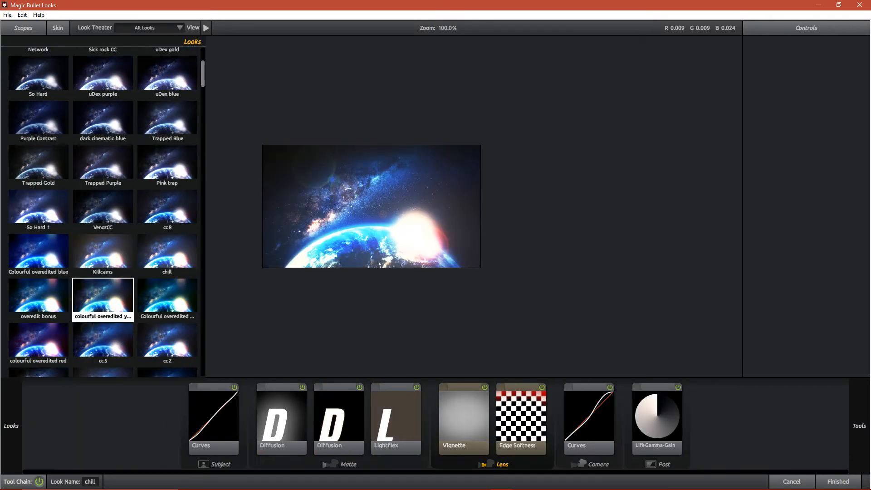
{"action": "scroll", "coordinate": [103, 297], "scroll_direction": "down", "scroll_amount": 3}
{"action": "left_click", "coordinate": [103, 294]}
{"action": "left_click", "coordinate": [38, 294]}
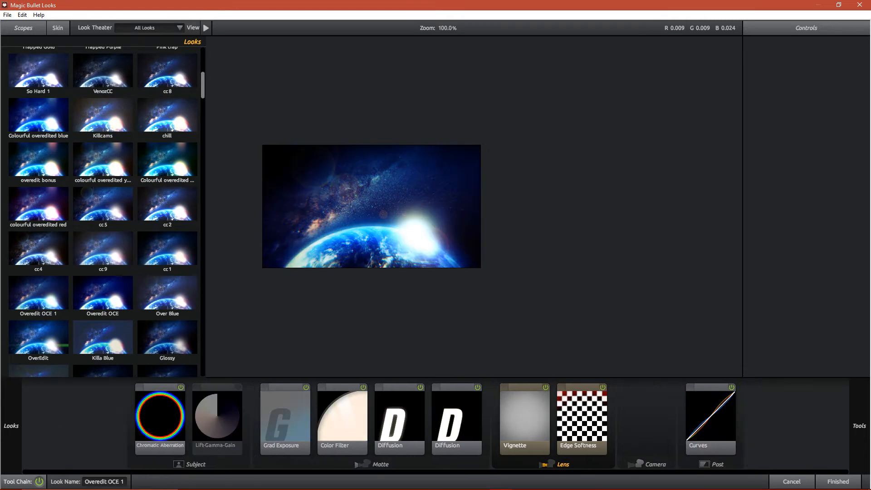
{"action": "scroll", "coordinate": [55, 300], "scroll_direction": "down", "scroll_amount": 3}
{"action": "left_click", "coordinate": [103, 314]}
{"action": "left_click", "coordinate": [167, 272]}
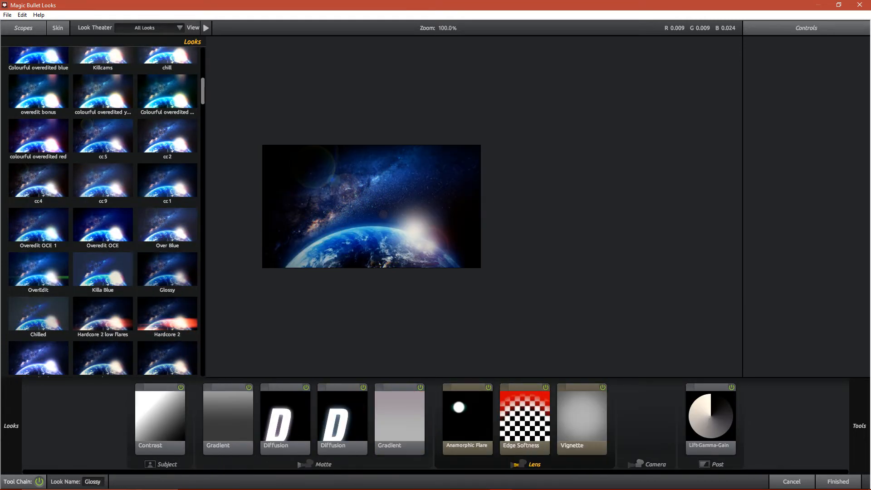
{"action": "scroll", "coordinate": [167, 272], "scroll_direction": "down", "scroll_amount": 3}
{"action": "left_click", "coordinate": [38, 314]}
{"action": "left_click", "coordinate": [103, 313]}
{"action": "scroll", "coordinate": [103, 313], "scroll_direction": "down", "scroll_amount": 2}
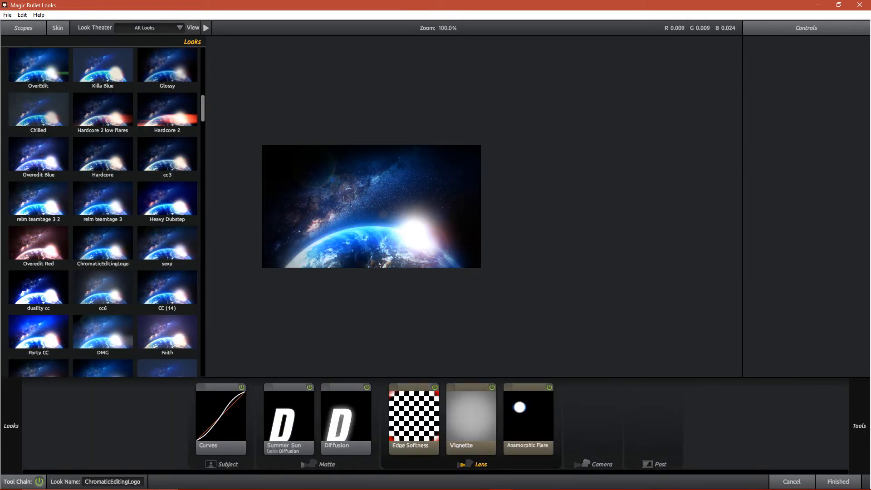
{"action": "left_click", "coordinate": [167, 332]}
{"action": "left_click", "coordinate": [167, 288]}
{"action": "scroll", "coordinate": [167, 288], "scroll_direction": "down", "scroll_amount": 3}
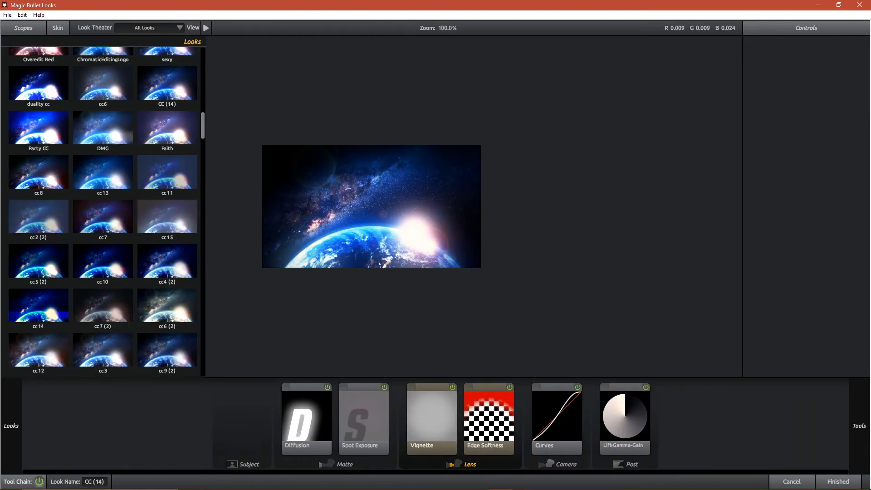
{"action": "left_click", "coordinate": [103, 306]}
- Go back to the start of the MegaCCpack looks and try several more, including Network and Trapped Gold
{"action": "scroll", "coordinate": [103, 272], "scroll_direction": "up", "scroll_amount": 12}
{"action": "left_click", "coordinate": [103, 121]}
{"action": "left_click", "coordinate": [167, 77]}
{"action": "left_click", "coordinate": [103, 122]}
{"action": "left_click", "coordinate": [38, 165]}
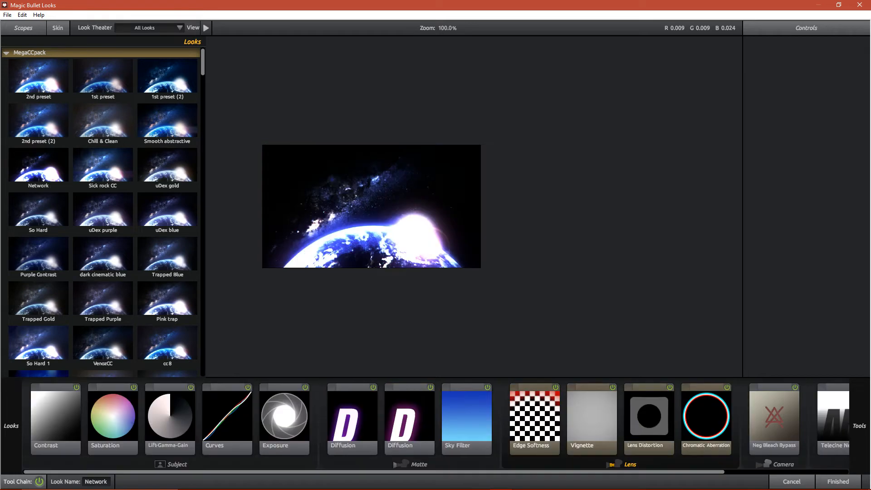
{"action": "left_click", "coordinate": [38, 121]}
{"action": "left_click", "coordinate": [38, 254]}
{"action": "left_click", "coordinate": [38, 299]}
{"action": "scroll", "coordinate": [38, 299], "scroll_direction": "down", "scroll_amount": 5}
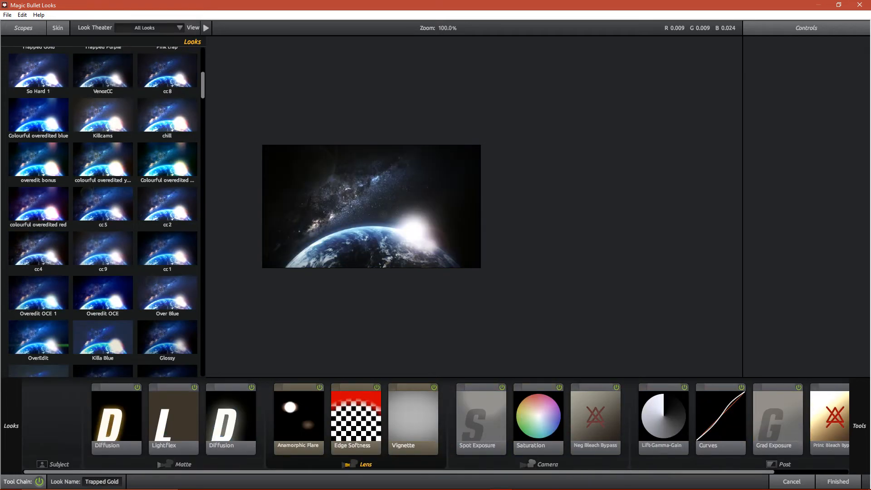
- Apply the Overedit OCE 1 look to the space background and close the effect windows
{"action": "left_click", "coordinate": [38, 294]}
{"action": "scroll", "coordinate": [38, 294], "scroll_direction": "down", "scroll_amount": 4}
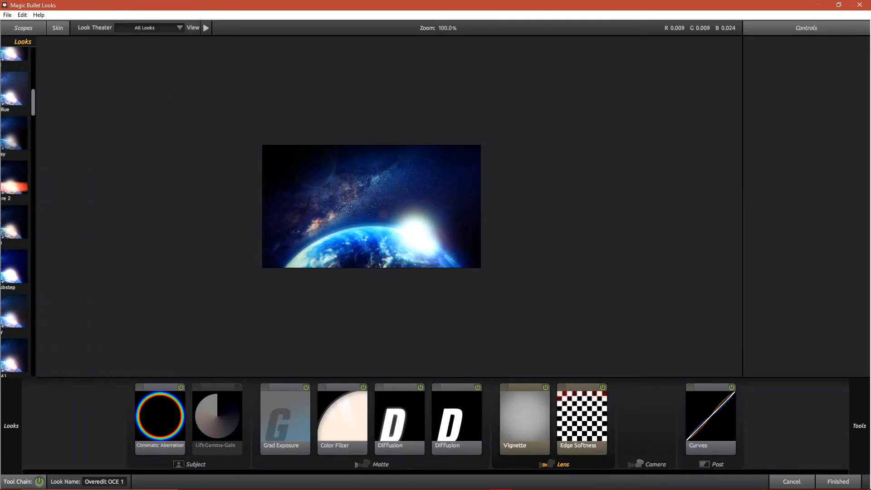
{"action": "left_click", "coordinate": [838, 482]}
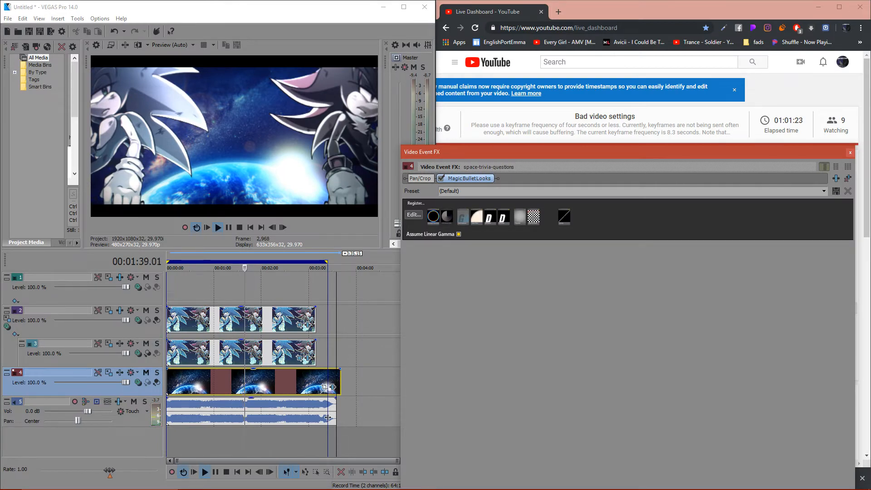
{"action": "left_click", "coordinate": [120, 373]}
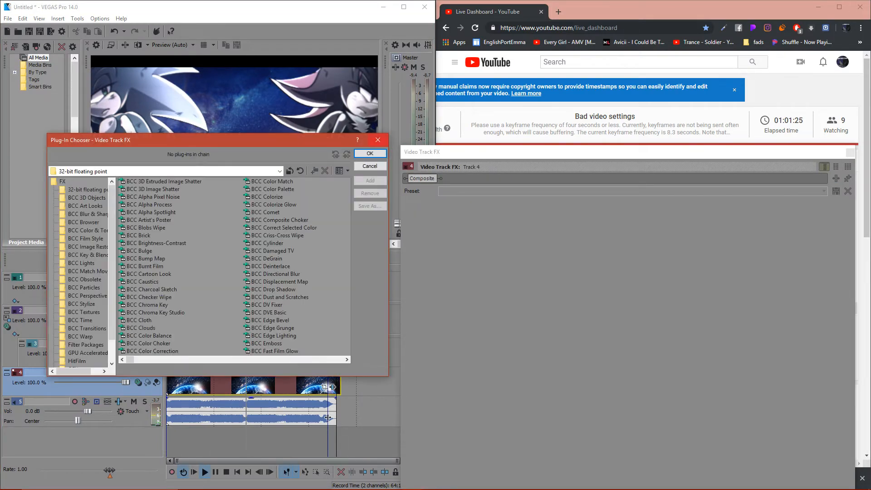
{"action": "key", "text": "Escape"}
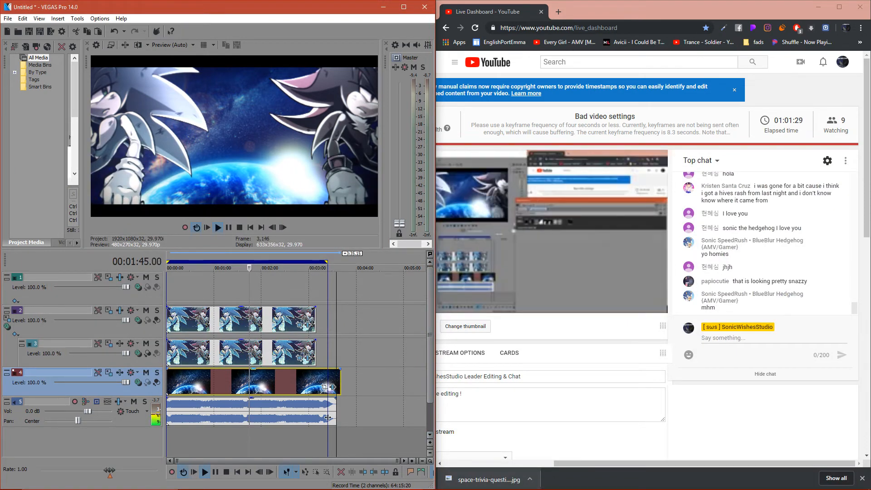
- Reopen the look editor for the space background and try the looks cc14, cc12, cc1 (2), cc3 and cc9 (2)
{"action": "left_click", "coordinate": [333, 387]}
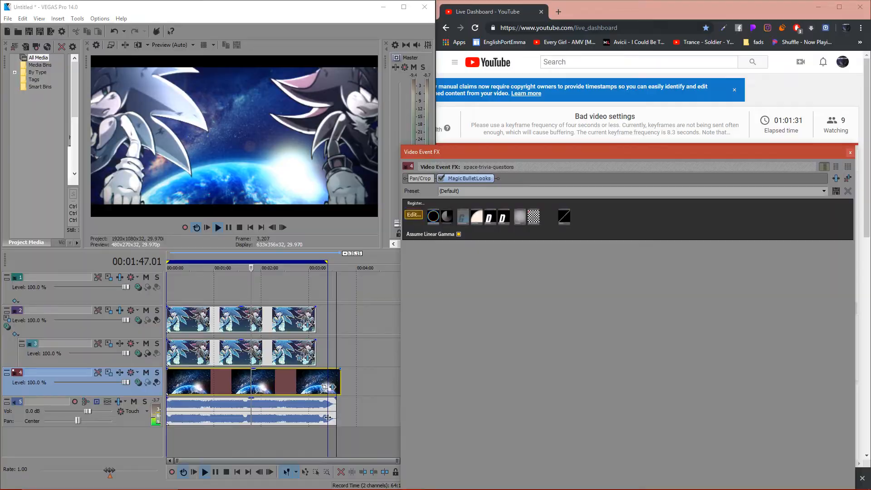
{"action": "left_click", "coordinate": [413, 215]}
{"action": "scroll", "coordinate": [68, 227], "scroll_direction": "down", "scroll_amount": 8}
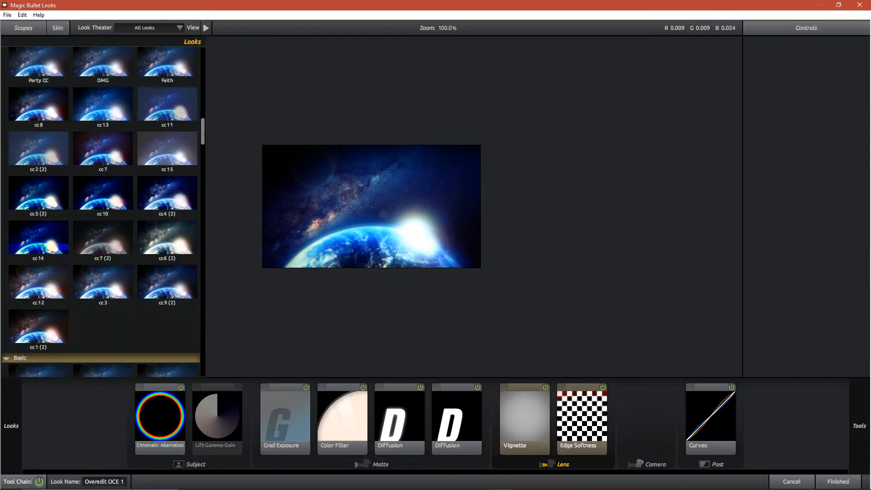
{"action": "left_click", "coordinate": [39, 239]}
{"action": "left_click", "coordinate": [39, 282]}
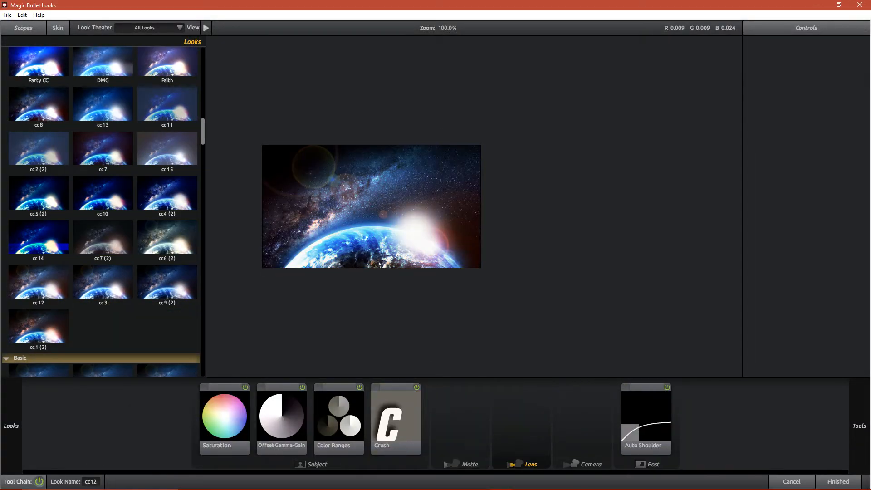
{"action": "left_click", "coordinate": [38, 327]}
{"action": "left_click", "coordinate": [103, 282]}
{"action": "left_click", "coordinate": [167, 282]}
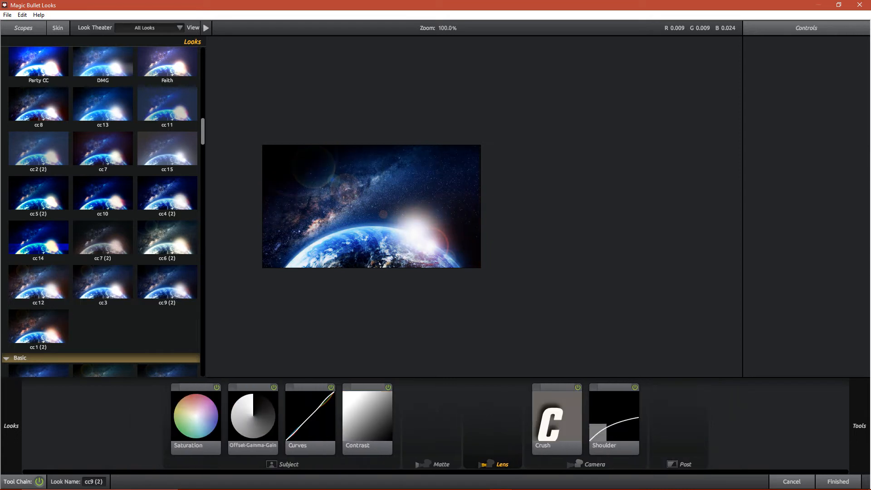
- Try the looks cc4 (2), cc10, cc15, cc7 and cc11, and apply Faith to the space background
{"action": "left_click", "coordinate": [167, 193]}
{"action": "left_click", "coordinate": [103, 193]}
{"action": "left_click", "coordinate": [167, 149]}
{"action": "left_click", "coordinate": [103, 149]}
{"action": "left_click", "coordinate": [167, 149]}
{"action": "left_click", "coordinate": [167, 104]}
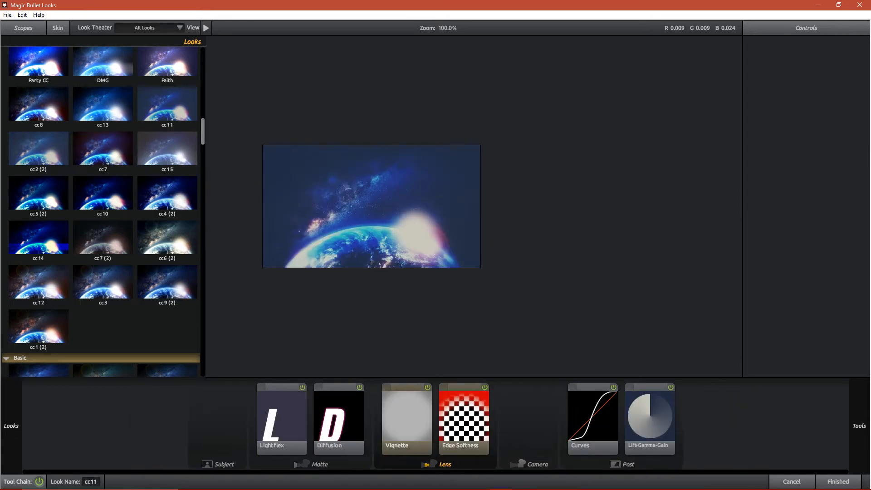
{"action": "left_click", "coordinate": [167, 61]}
{"action": "left_click", "coordinate": [839, 482]}
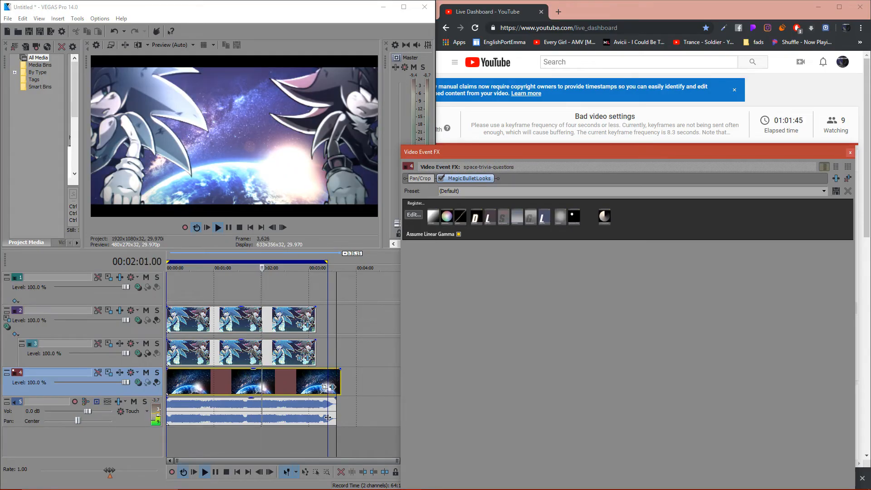
- Apply the Blockbuster look to the space background, with its vignette centre moved to about X +10.2% and Y +18.1%
{"action": "left_click", "coordinate": [413, 215]}
{"action": "mouse_move", "coordinate": [11, 426]}
{"action": "scroll", "coordinate": [102, 273], "scroll_direction": "down", "scroll_amount": 7}
{"action": "left_click", "coordinate": [103, 271]}
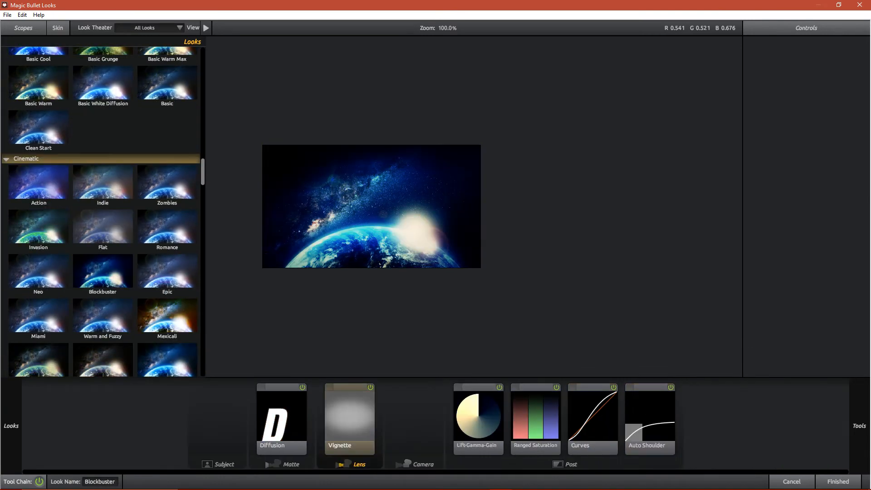
{"action": "left_click", "coordinate": [349, 420]}
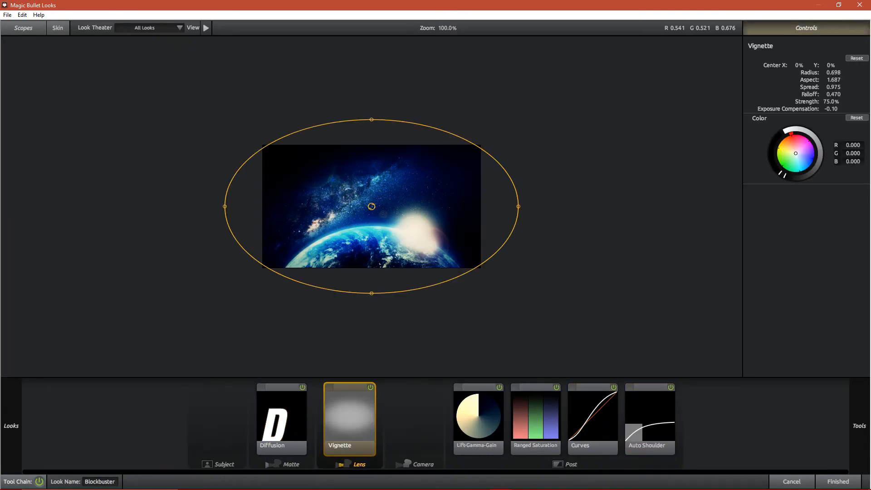
{"action": "left_click_drag", "start_coordinate": [371, 206], "coordinate": [394, 229]}
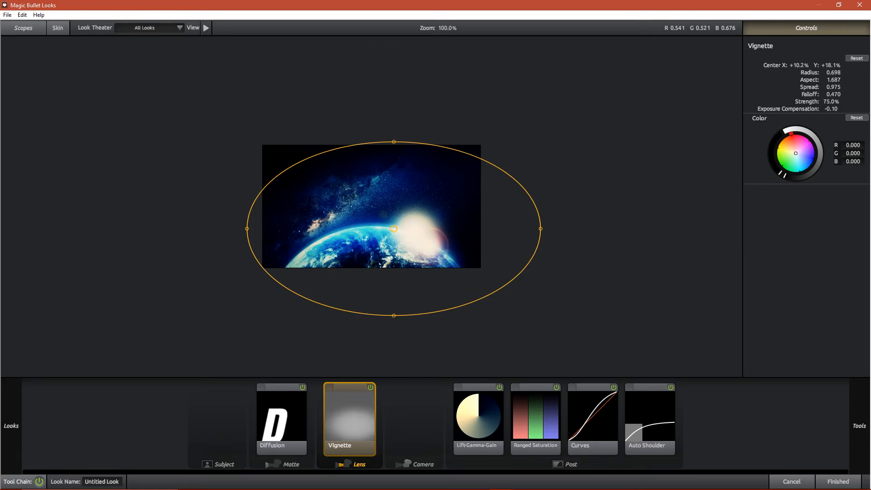
{"action": "left_click", "coordinate": [838, 482]}
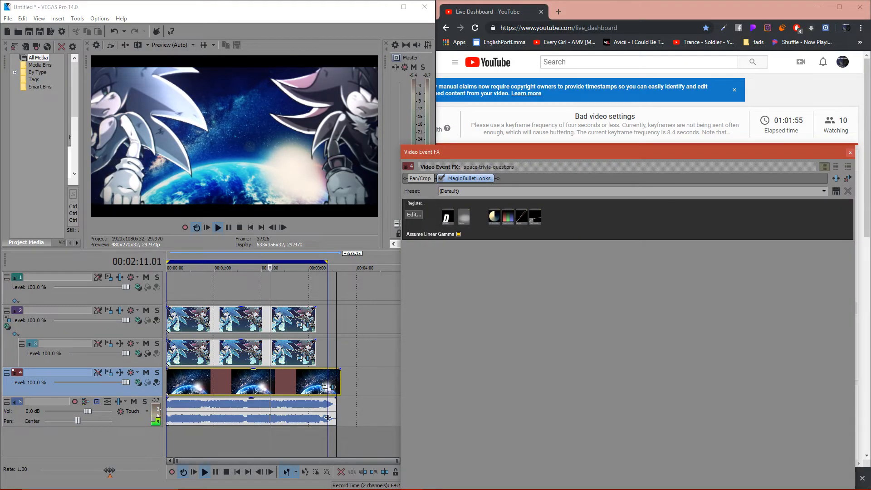
- Reopen the space background's look editor and try Hardcore 2 low flares, Killa Blue, OverEdit and Glossy
{"action": "left_click", "coordinate": [414, 215]}
{"action": "mouse_move", "coordinate": [11, 426]}
{"action": "scroll", "coordinate": [103, 218], "scroll_direction": "up", "scroll_amount": 5}
{"action": "scroll", "coordinate": [103, 182], "scroll_direction": "up", "scroll_amount": 10}
{"action": "left_click", "coordinate": [102, 178]}
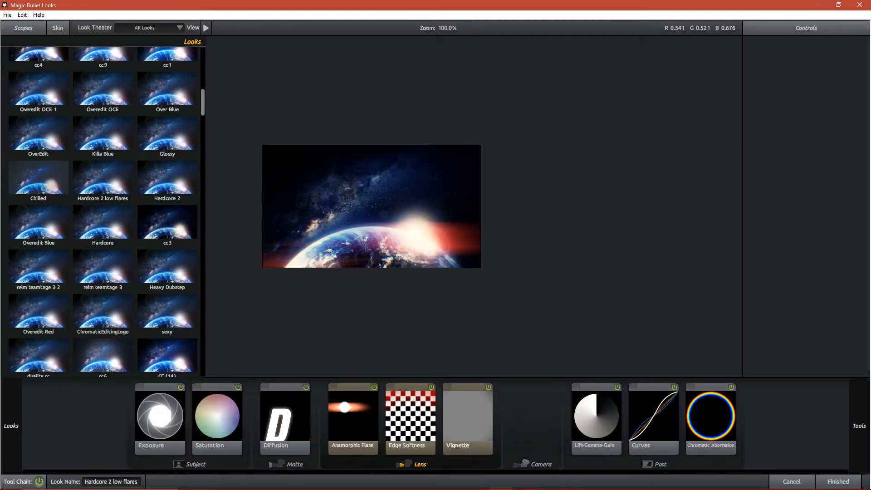
{"action": "left_click", "coordinate": [103, 133]}
{"action": "left_click", "coordinate": [38, 134]}
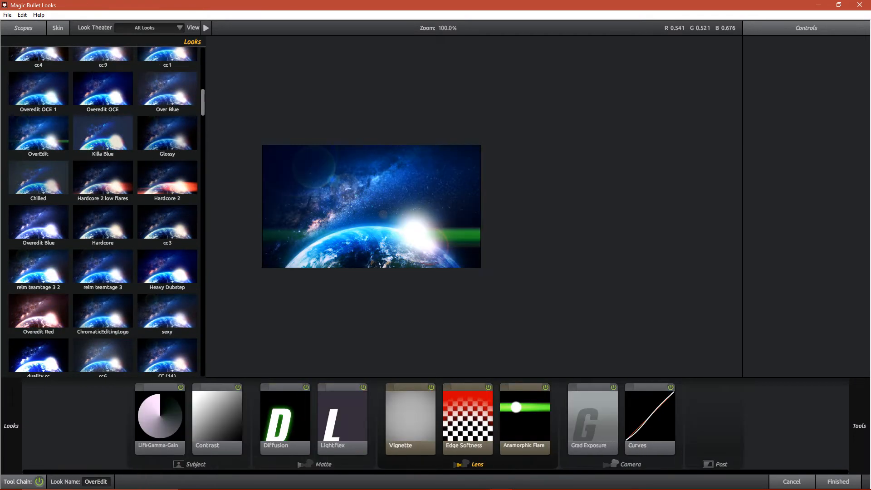
{"action": "left_click", "coordinate": [167, 134]}
- Try the MegaCCpack looks cc1, cc9, cc5 and cc2 on the space background
{"action": "scroll", "coordinate": [167, 136], "scroll_direction": "up", "scroll_amount": 3}
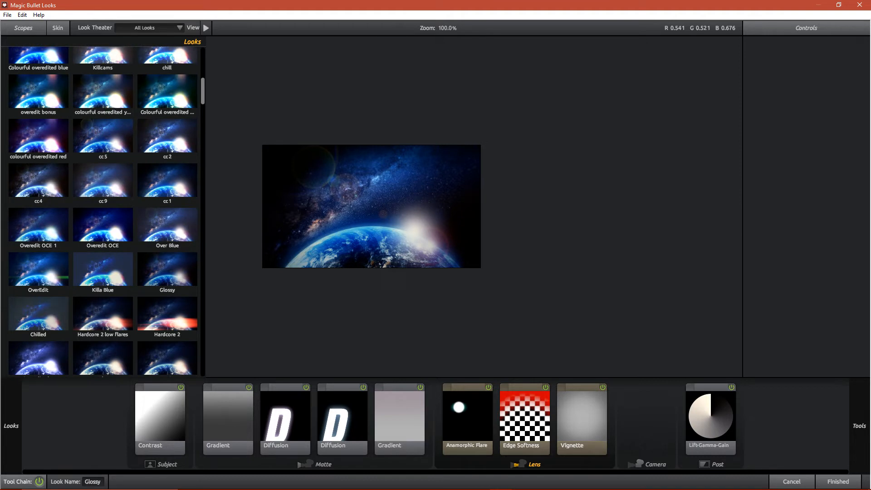
{"action": "left_click", "coordinate": [167, 181]}
{"action": "left_click", "coordinate": [103, 180]}
{"action": "left_click", "coordinate": [103, 136]}
{"action": "left_click", "coordinate": [167, 136]}
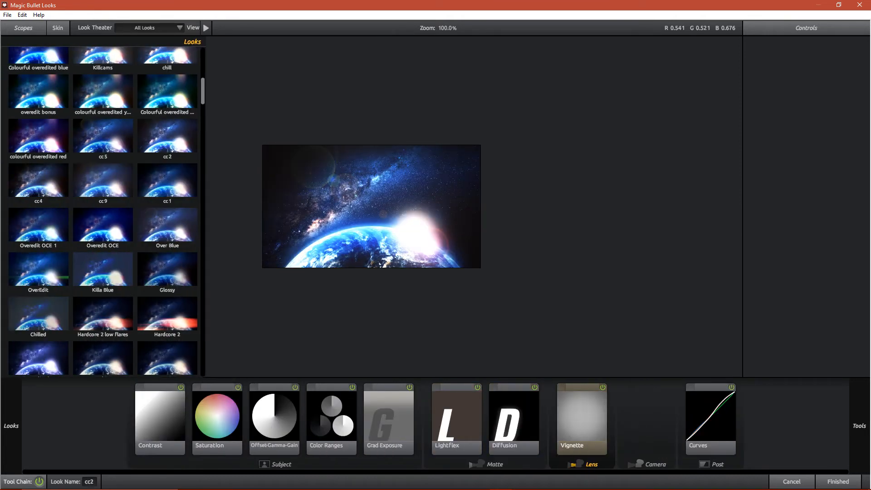
- Compare Trapped Purple and Pink trap, and choose the Trapped Blue look for the space background
{"action": "scroll", "coordinate": [103, 212], "scroll_direction": "up", "scroll_amount": 3}
{"action": "left_click", "coordinate": [103, 163]}
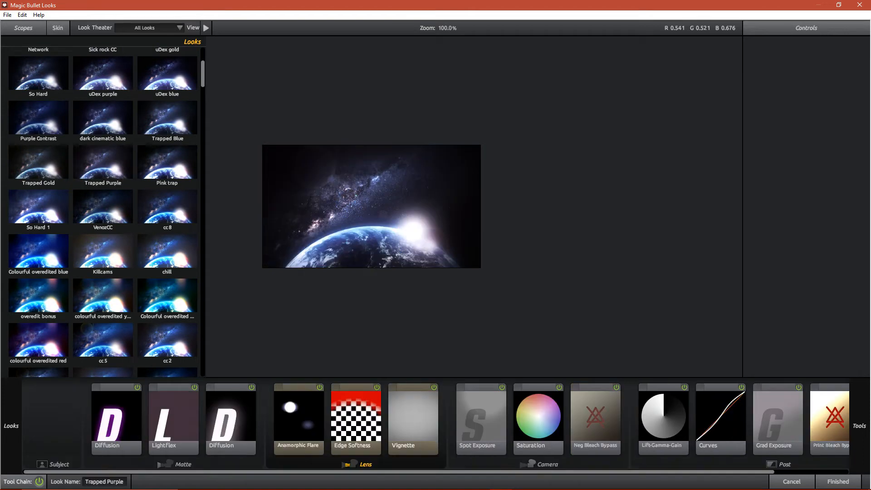
{"action": "left_click", "coordinate": [167, 162]}
{"action": "left_click", "coordinate": [167, 119]}
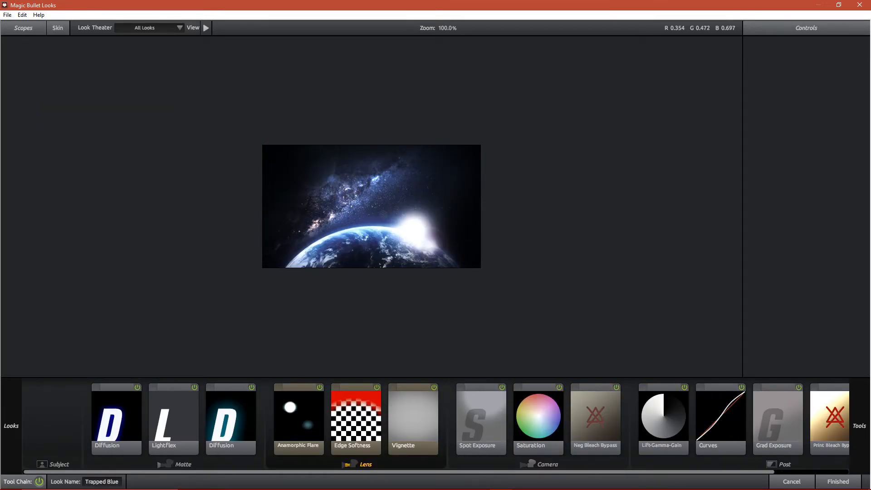
- Add a second Vignette lens tool to the Trapped Blue look, widen it slightly, and finish the space background's effect
{"action": "left_click", "coordinate": [663, 418]}
{"action": "mouse_move", "coordinate": [860, 425]}
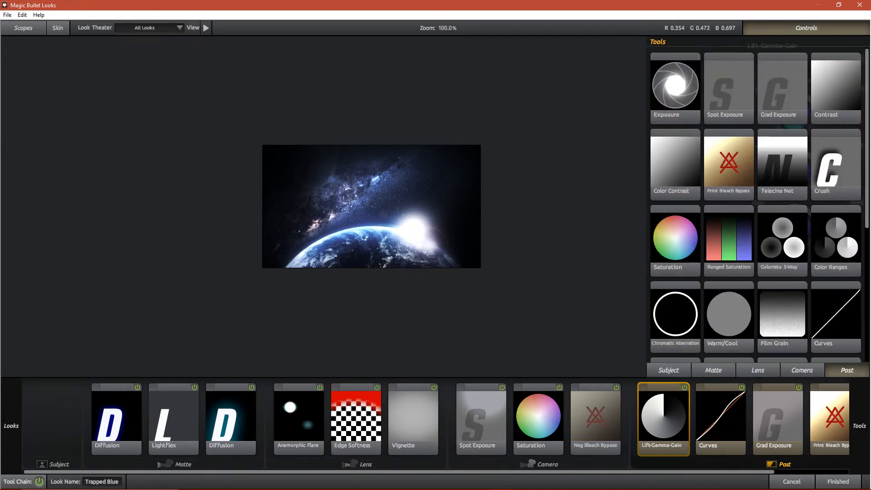
{"action": "left_click", "coordinate": [802, 370]}
{"action": "left_click", "coordinate": [757, 371]}
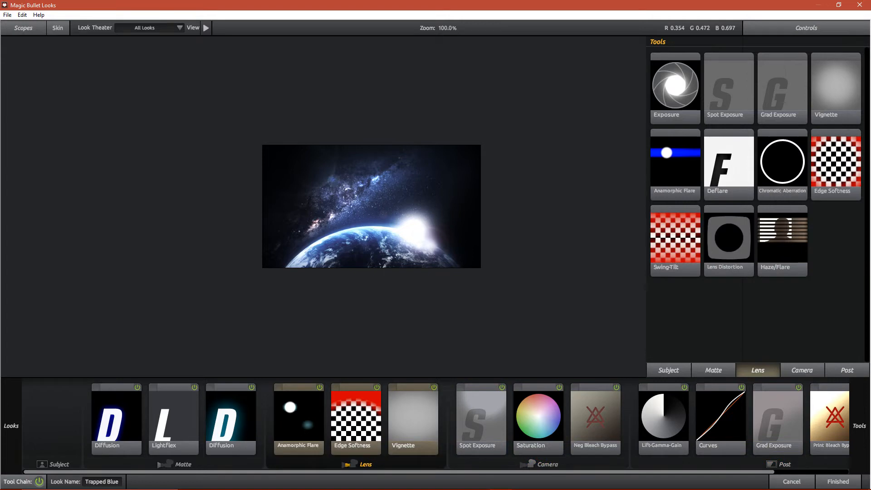
{"action": "double_click", "coordinate": [836, 88]}
{"action": "mouse_move", "coordinate": [496, 207]}
{"action": "left_mouse_down"}
{"action": "mouse_move", "coordinate": [460, 206]}
{"action": "mouse_move", "coordinate": [508, 206]}
{"action": "left_mouse_up"}
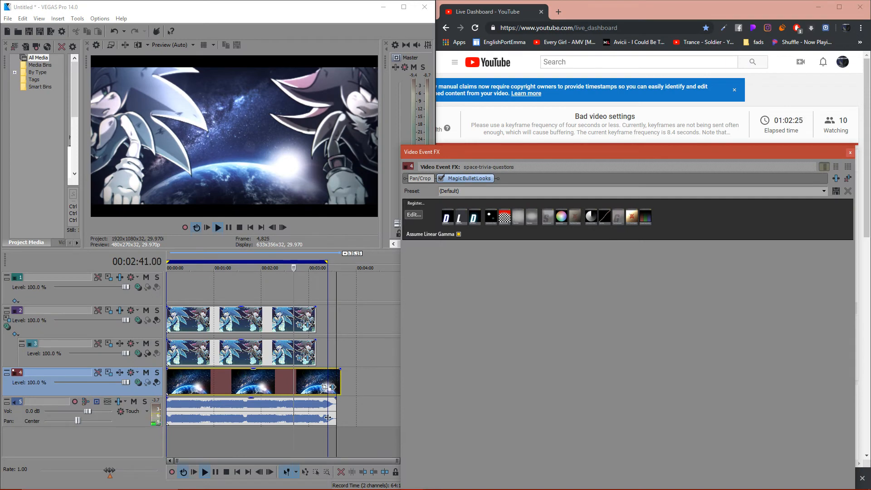
{"action": "left_click", "coordinate": [850, 153]}
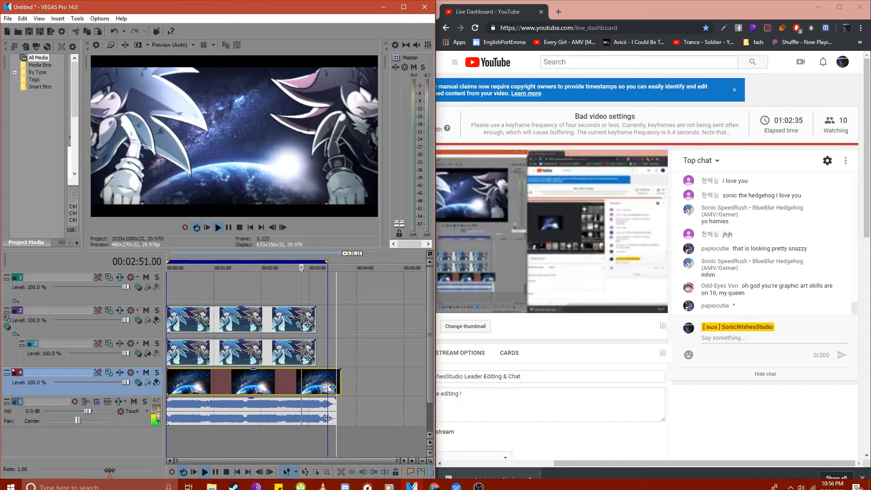
{"action": "left_click", "coordinate": [368, 482]}
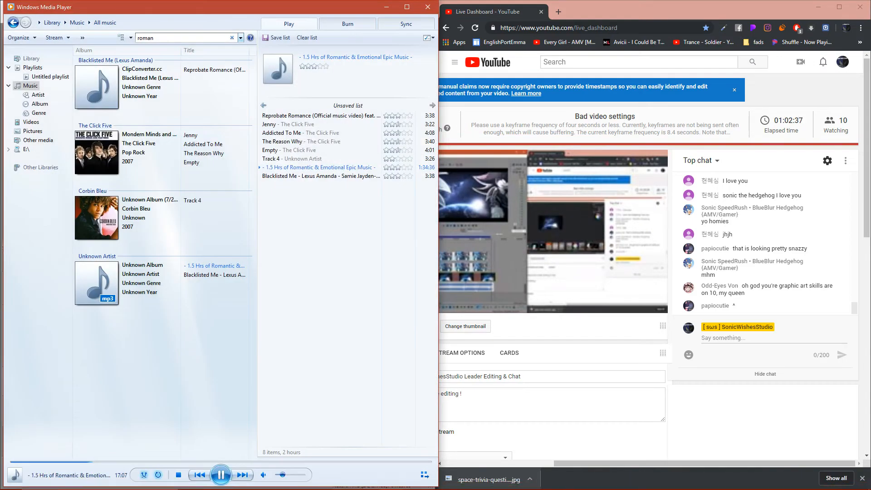
{"action": "left_click", "coordinate": [387, 7]}
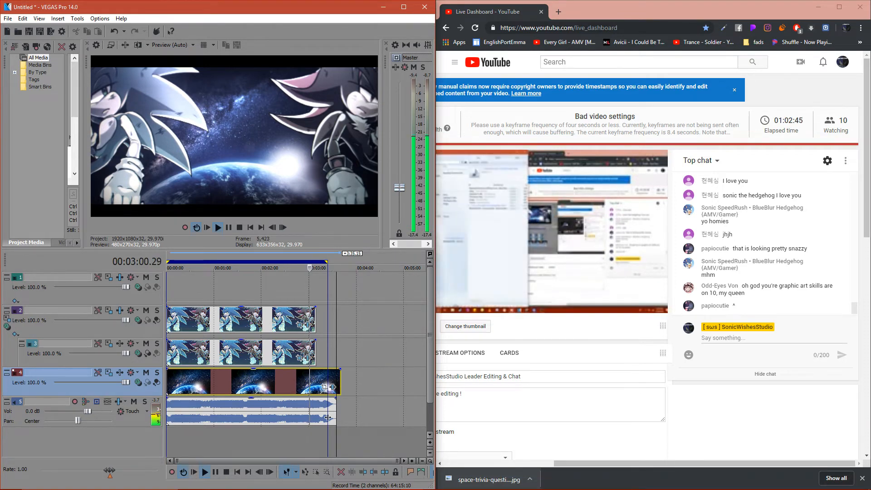
- Open the look editor of Track 2's Magic Bullet Looks effect and try So Hard 1 and Colourful overedited blue
{"action": "left_click", "coordinate": [120, 311]}
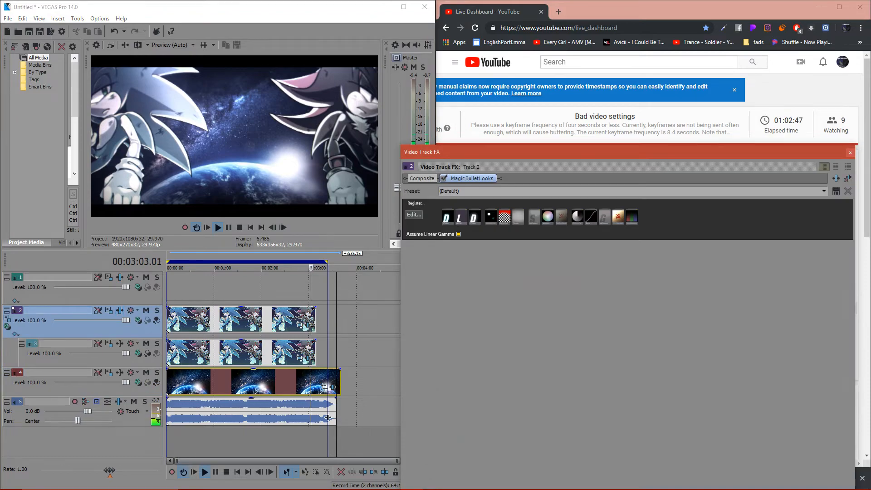
{"action": "left_click", "coordinate": [413, 215]}
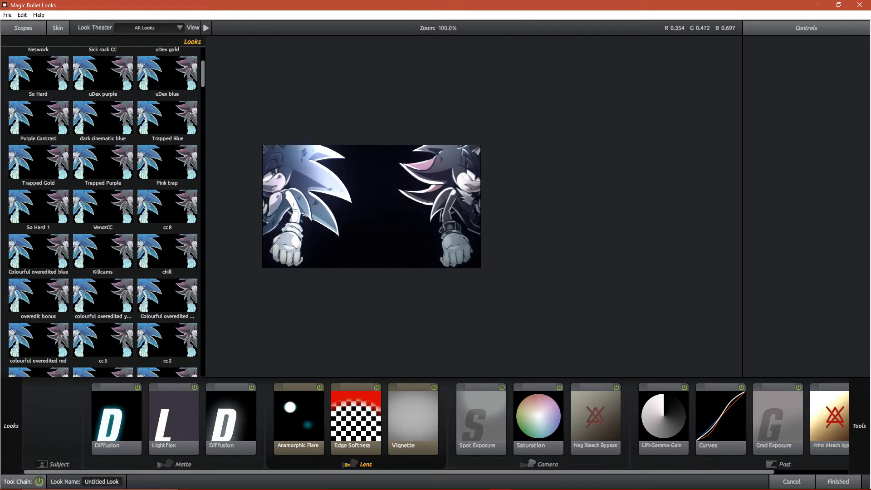
{"action": "left_click", "coordinate": [103, 207]}
{"action": "left_click", "coordinate": [39, 207]}
{"action": "left_click", "coordinate": [39, 251]}
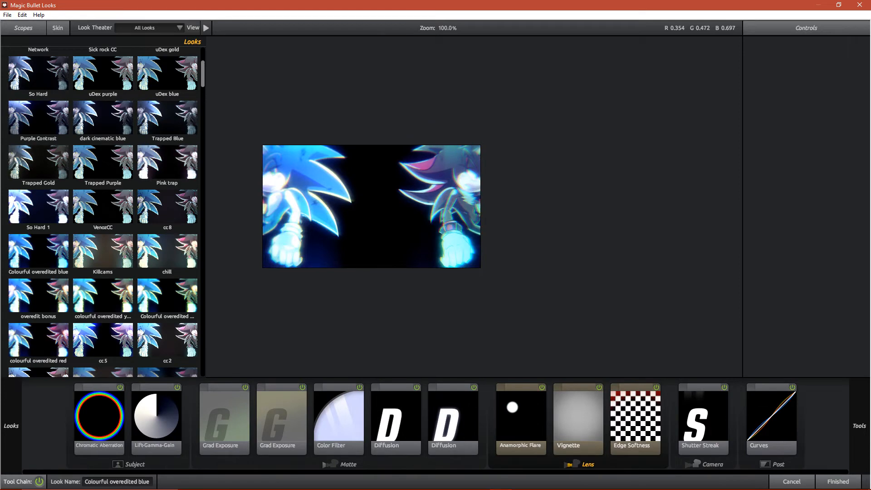
- Try the looks colourful overedited red, cc5, Overedit OCE and Over Blue on the hedgehog track
{"action": "scroll", "coordinate": [39, 251], "scroll_direction": "down", "scroll_amount": 3}
{"action": "left_click", "coordinate": [38, 273]}
{"action": "left_click", "coordinate": [103, 272]}
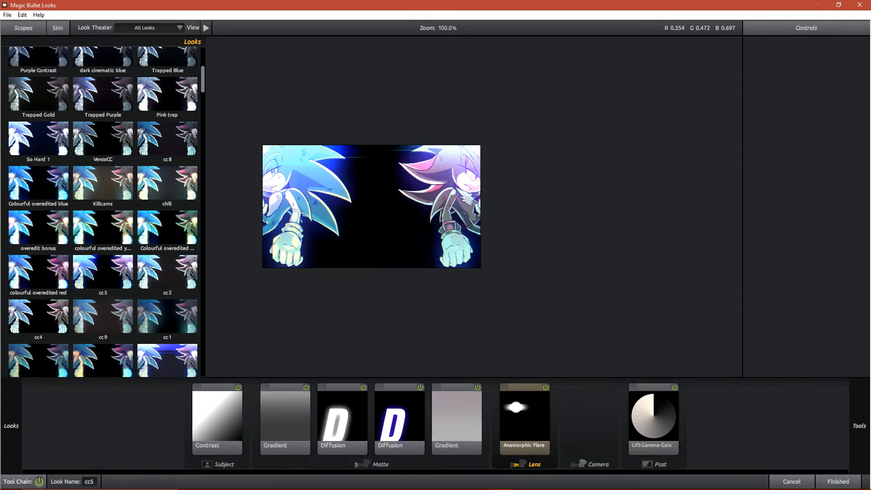
{"action": "scroll", "coordinate": [103, 272], "scroll_direction": "down", "scroll_amount": 3}
{"action": "left_click", "coordinate": [103, 294]}
{"action": "left_click", "coordinate": [167, 293]}
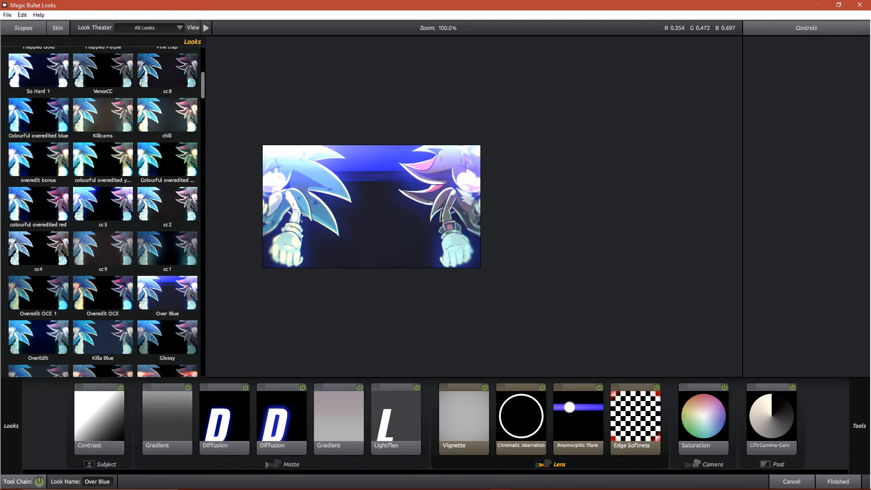
- Try the looks Heavy Dubstep, Overedit Red and cc3 on the hedgehogs
{"action": "scroll", "coordinate": [167, 291], "scroll_direction": "down", "scroll_amount": 3}
{"action": "left_click", "coordinate": [167, 270]}
{"action": "left_click", "coordinate": [39, 314]}
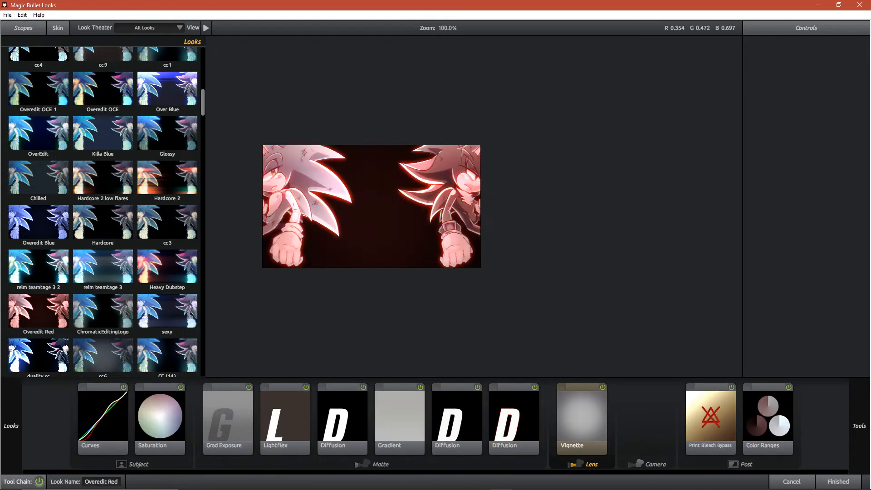
{"action": "left_click", "coordinate": [168, 222]}
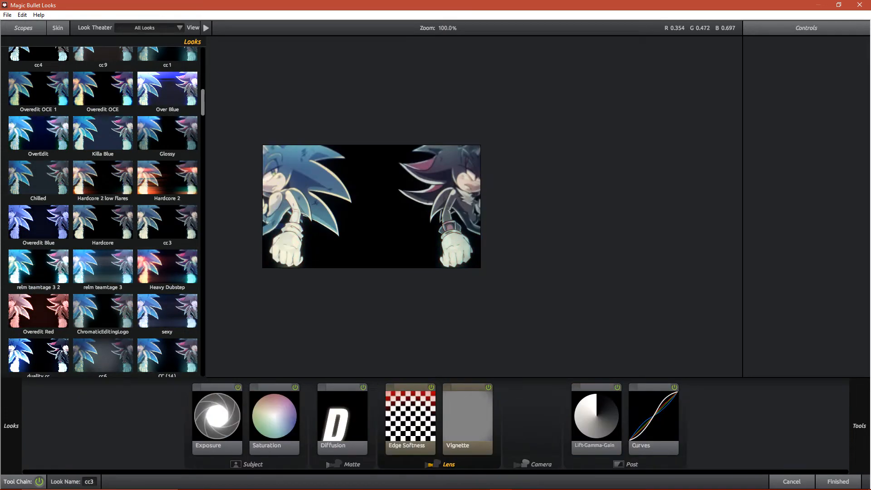
- Try looks from the end of the MegaCCpack on the hedgehogs, including cc8, cc3 and cc1 (2)
{"action": "scroll", "coordinate": [167, 223], "scroll_direction": "down", "scroll_amount": 3}
{"action": "left_click", "coordinate": [39, 313]}
{"action": "scroll", "coordinate": [39, 313], "scroll_direction": "down", "scroll_amount": 3}
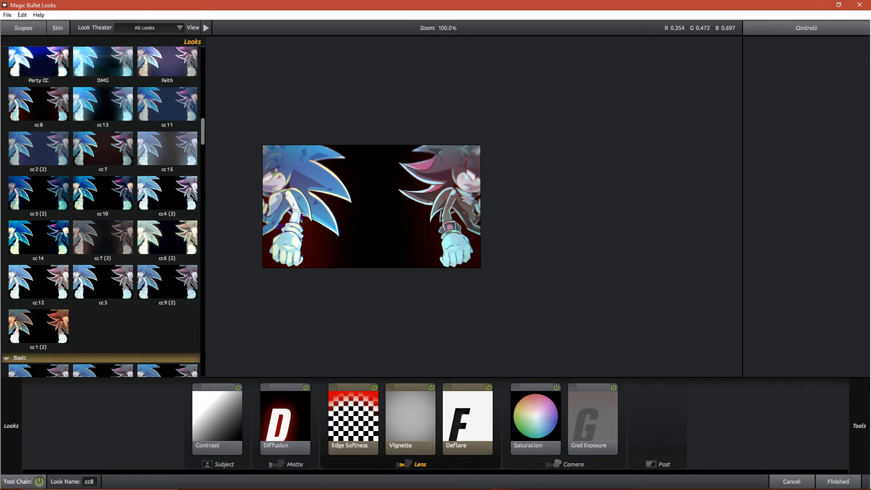
{"action": "left_click", "coordinate": [103, 286]}
{"action": "left_click", "coordinate": [39, 329]}
- Try the MegaCCpack looks 1st preset, 2nd preset (2), So Hard, uDex blue, Trapped Blue and Trapped Purple on the hedgehogs
{"action": "scroll", "coordinate": [103, 212], "scroll_direction": "up", "scroll_amount": 10}
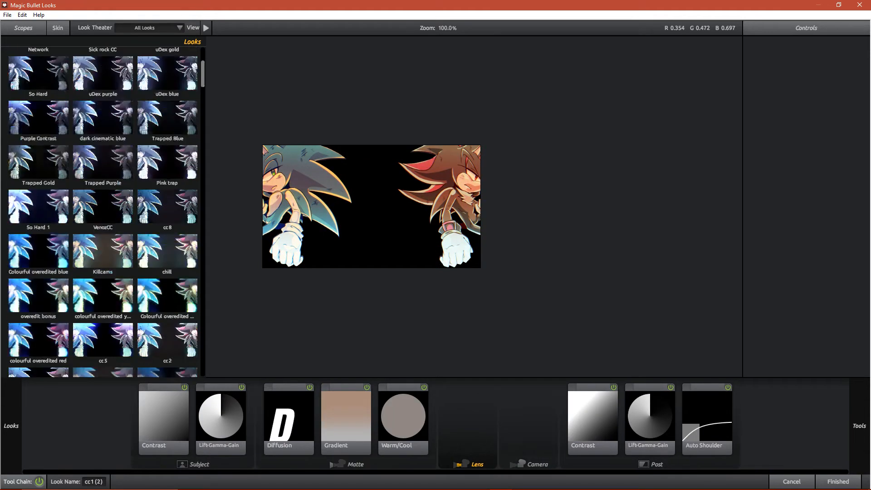
{"action": "left_click", "coordinate": [168, 77]}
{"action": "left_click", "coordinate": [103, 76]}
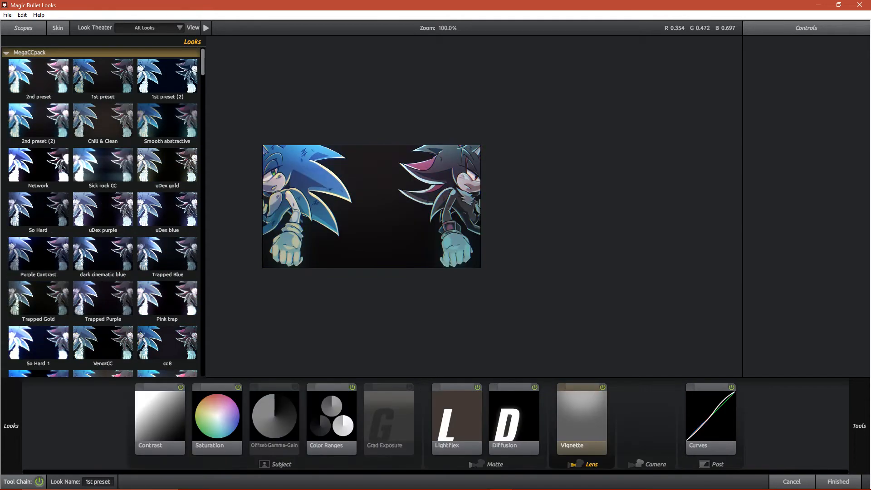
{"action": "left_click", "coordinate": [38, 121]}
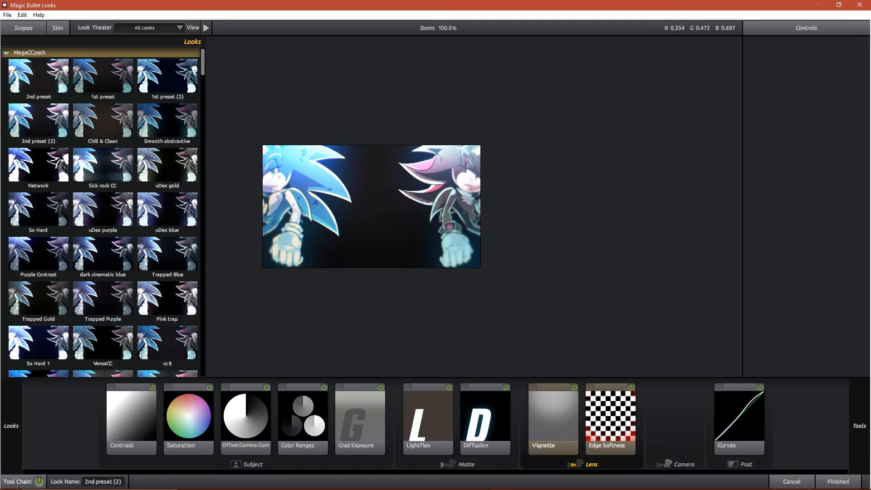
{"action": "left_click", "coordinate": [39, 210]}
{"action": "left_click", "coordinate": [167, 210]}
{"action": "left_click", "coordinate": [167, 254]}
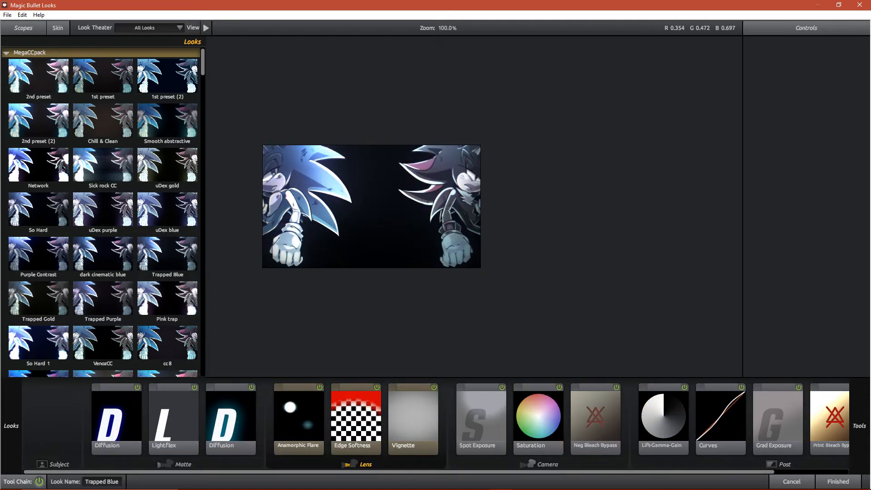
{"action": "left_click", "coordinate": [103, 299]}
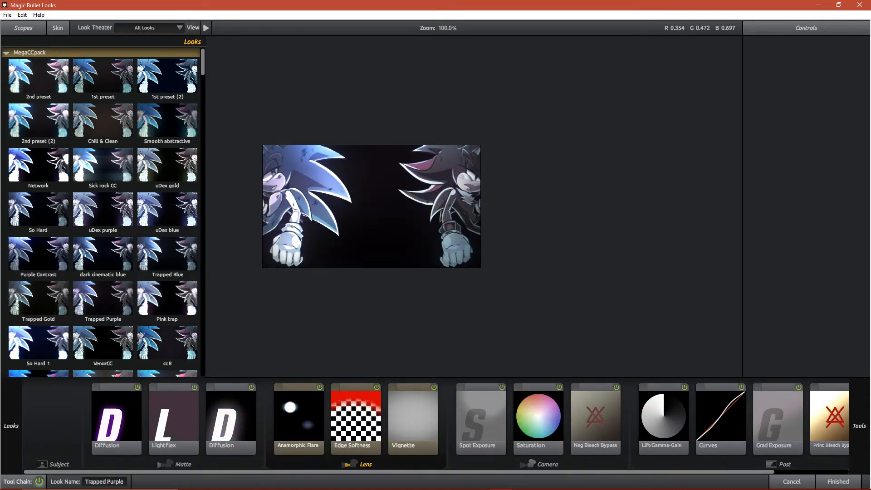
- Try the look Overedit OCE on the hedgehogs, choose cc10 instead and apply it to the track
{"action": "scroll", "coordinate": [103, 298], "scroll_direction": "down", "scroll_amount": 3}
{"action": "scroll", "coordinate": [103, 297], "scroll_direction": "down", "scroll_amount": 3}
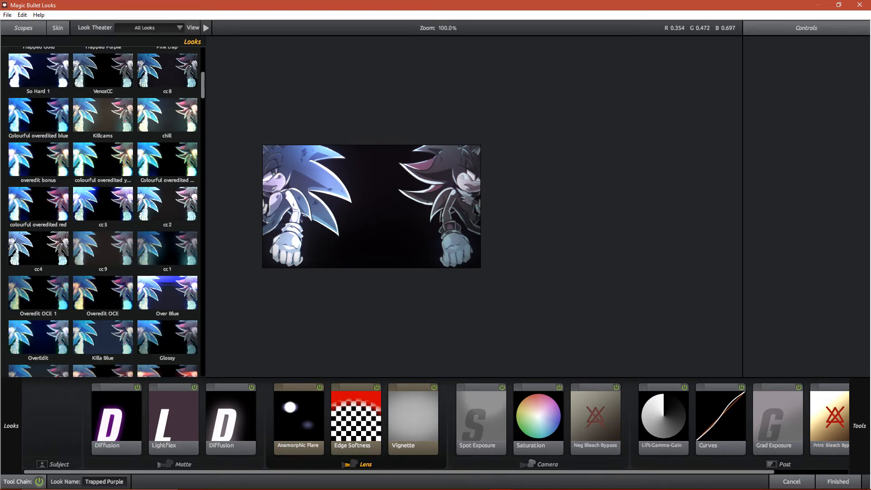
{"action": "left_click", "coordinate": [103, 297]}
{"action": "scroll", "coordinate": [103, 293], "scroll_direction": "down", "scroll_amount": 12}
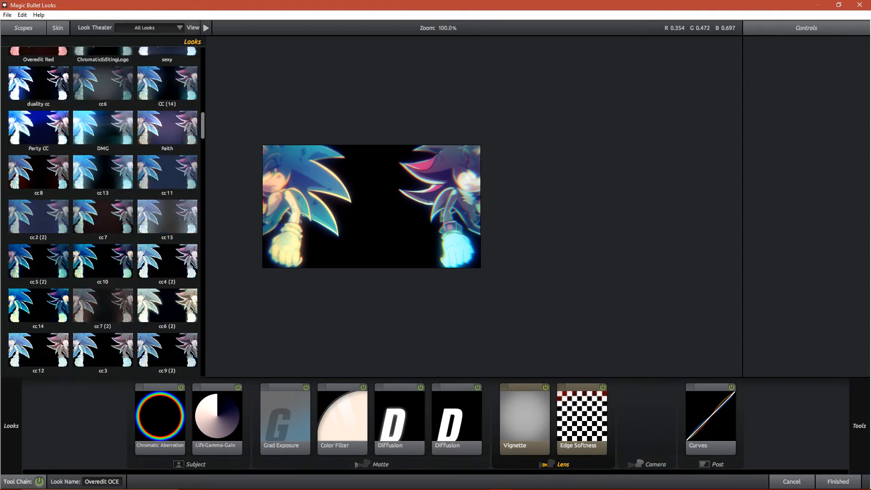
{"action": "left_click", "coordinate": [103, 193]}
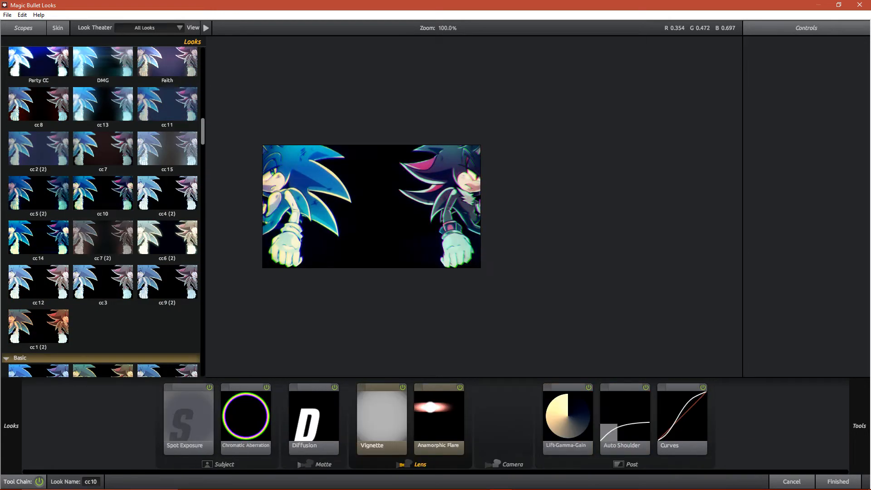
{"action": "left_click", "coordinate": [838, 482]}
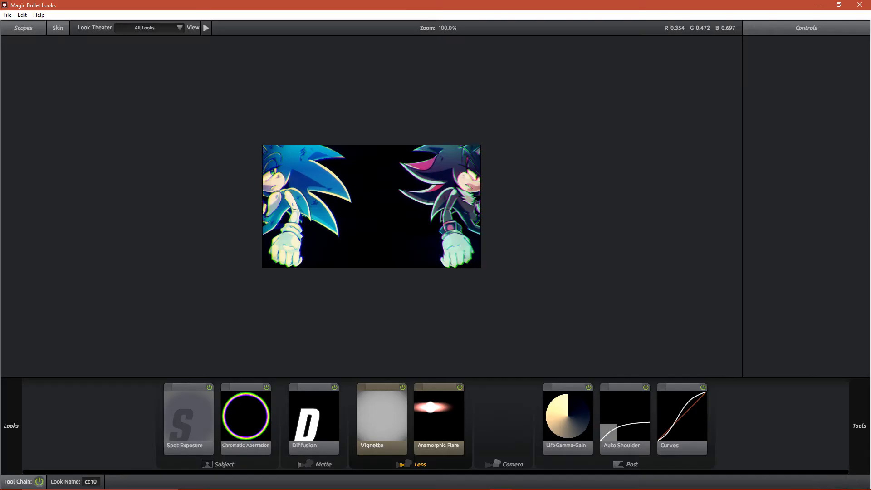
- Reopen the look editor for the hedgehog track, try Basic looks and the Cinematic look Flat, and choose Blockbuster
{"action": "mouse_move", "coordinate": [12, 426]}
{"action": "scroll", "coordinate": [103, 212], "scroll_direction": "down", "scroll_amount": 10}
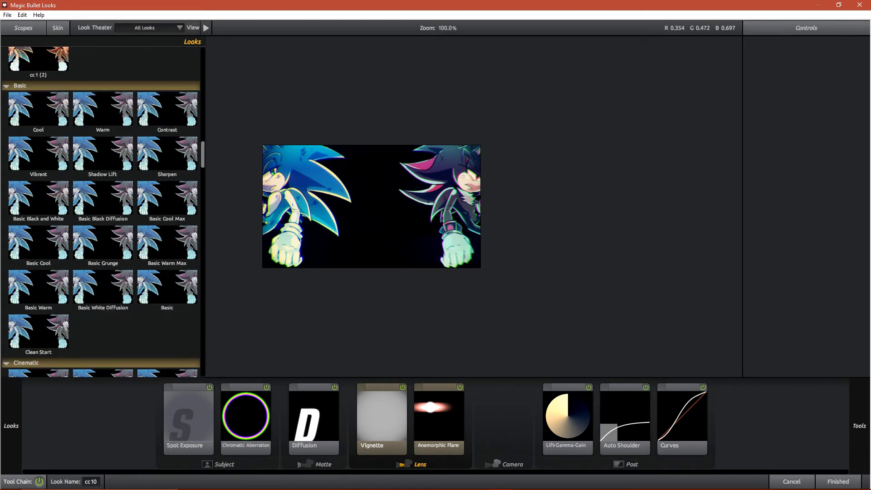
{"action": "left_click", "coordinate": [167, 154]}
{"action": "left_click", "coordinate": [103, 154]}
{"action": "scroll", "coordinate": [103, 212], "scroll_direction": "down", "scroll_amount": 3}
{"action": "left_click", "coordinate": [102, 294]}
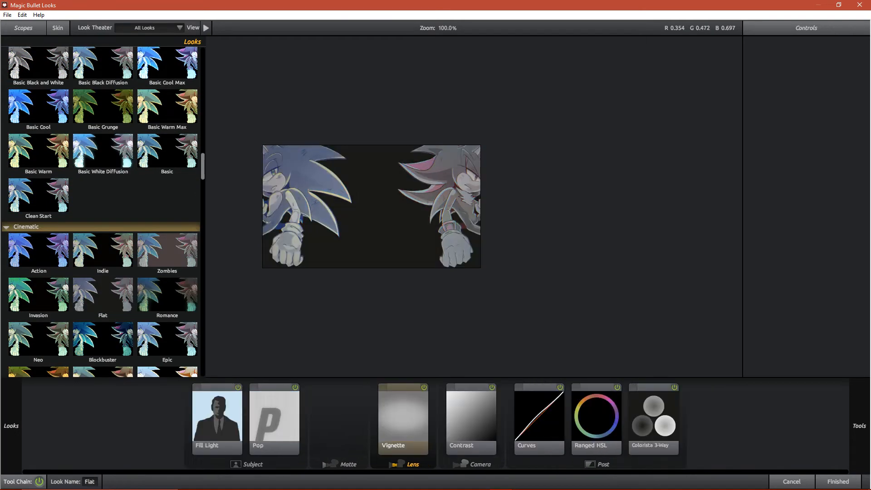
{"action": "left_click", "coordinate": [103, 339]}
- Move the look's Vignette centre to the image's upper edge at about Y -49.3% and reduce its radius to about 0.681
{"action": "left_click", "coordinate": [350, 420]}
{"action": "left_click_drag", "start_coordinate": [372, 207], "coordinate": [378, 152]}
{"action": "left_click_drag", "start_coordinate": [379, 239], "coordinate": [378, 212]}
{"action": "left_click_drag", "start_coordinate": [378, 153], "coordinate": [384, 173]}
{"action": "left_click_drag", "start_coordinate": [384, 232], "coordinate": [383, 265]}
{"action": "left_click_drag", "start_coordinate": [384, 173], "coordinate": [371, 146]}
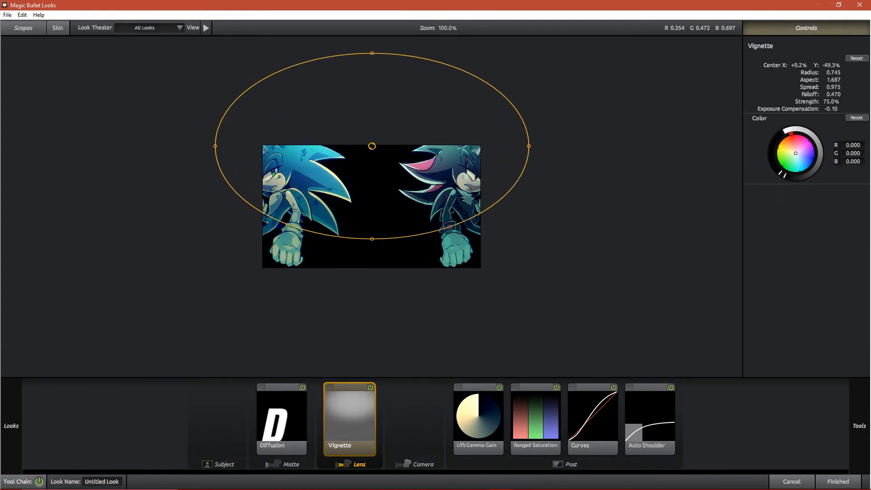
{"action": "left_click_drag", "start_coordinate": [372, 239], "coordinate": [372, 231]}
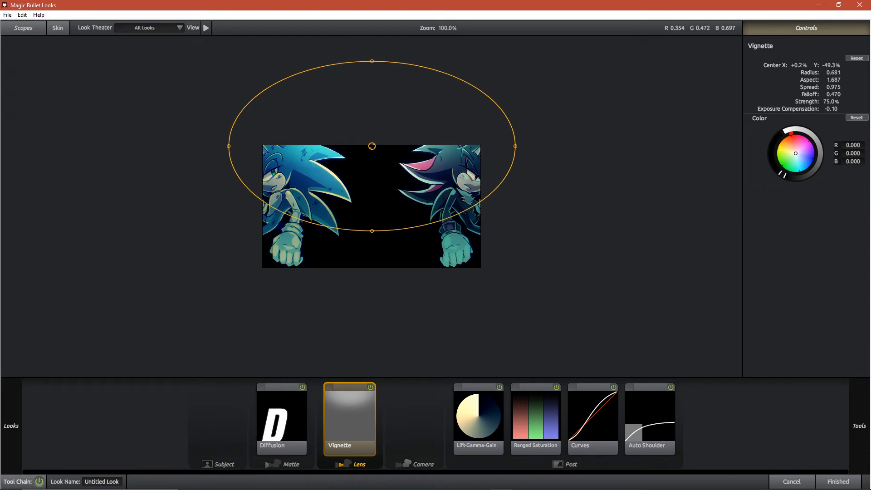
- Shift the Lift-Gamma-Gain gamma towards purple at about R 0.830, G 0.676, B 0.892 and apply the look
{"action": "left_click", "coordinate": [479, 418]}
{"action": "left_click_drag", "start_coordinate": [802, 178], "coordinate": [796, 168]}
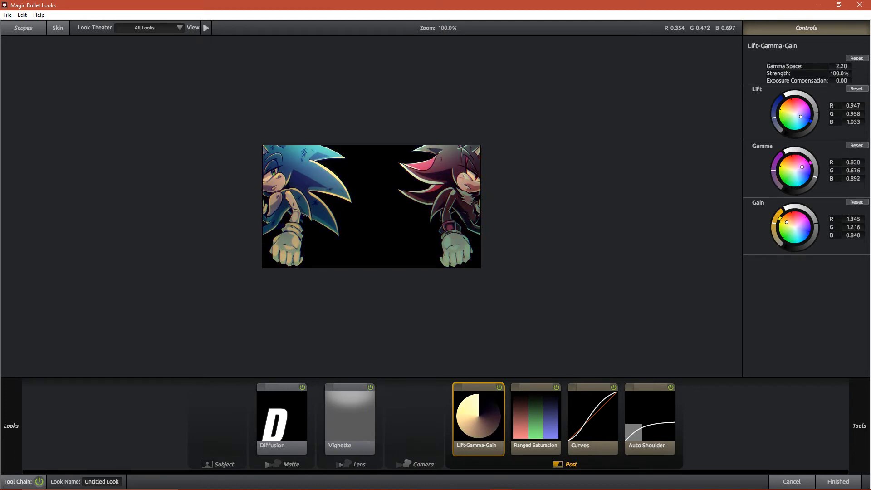
{"action": "left_click", "coordinate": [839, 482]}
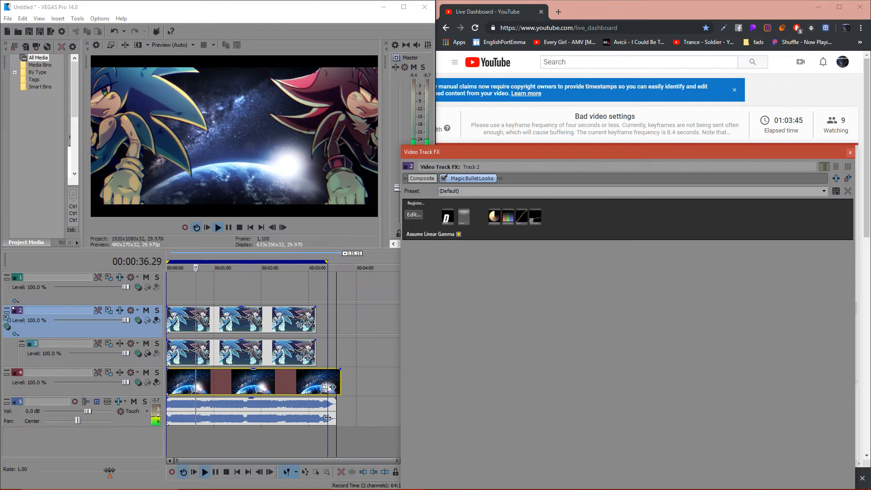
- Replace the customised Blockbuster look on the hedgehog track with a cool, desaturated look and close the track effects window
{"action": "key", "text": "ctrl+s"}
{"action": "left_click", "coordinate": [323, 273]}
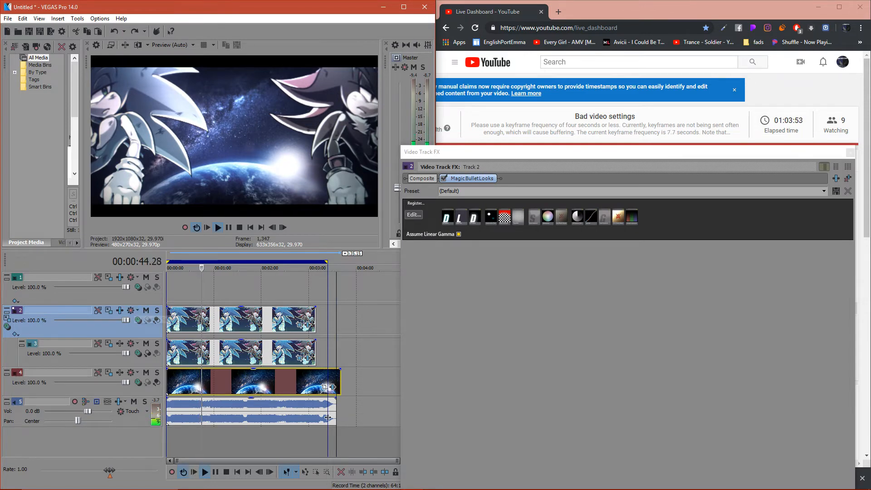
{"action": "left_click", "coordinate": [850, 152]}
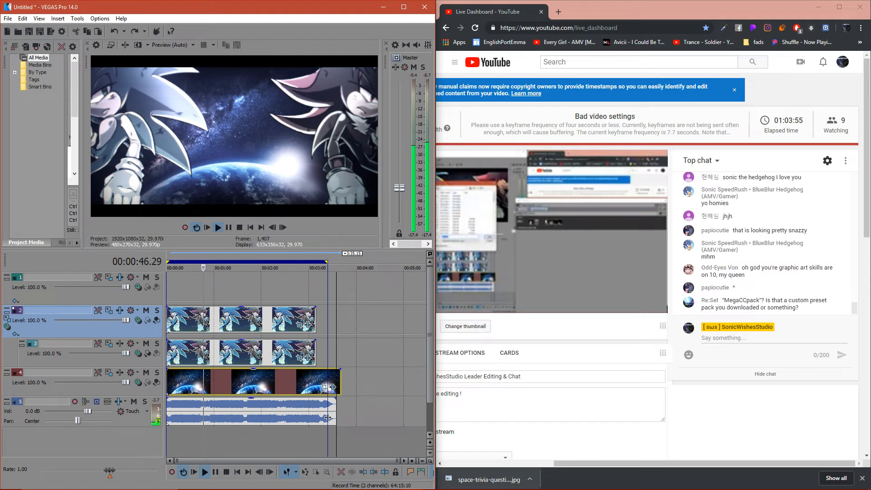
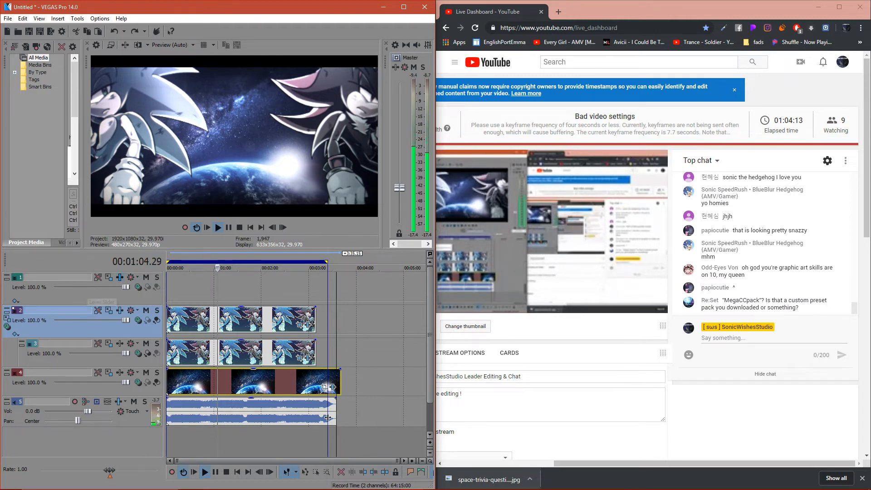
- Add NewBlue V4 Drop Shadow after Magic Bullet Looks on the hedgehog track with offset 23.8, angle 180, blur 10.9 and opacity 42.3
{"action": "left_click", "coordinate": [120, 277]}
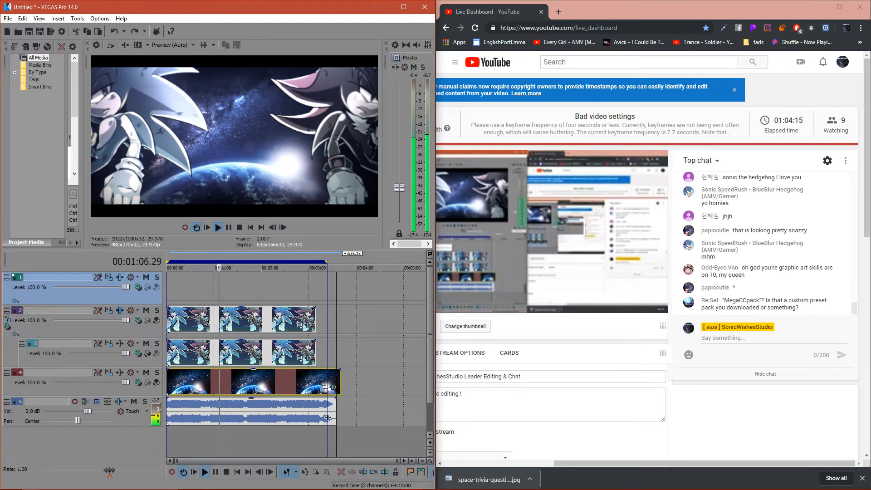
{"action": "left_click", "coordinate": [120, 310]}
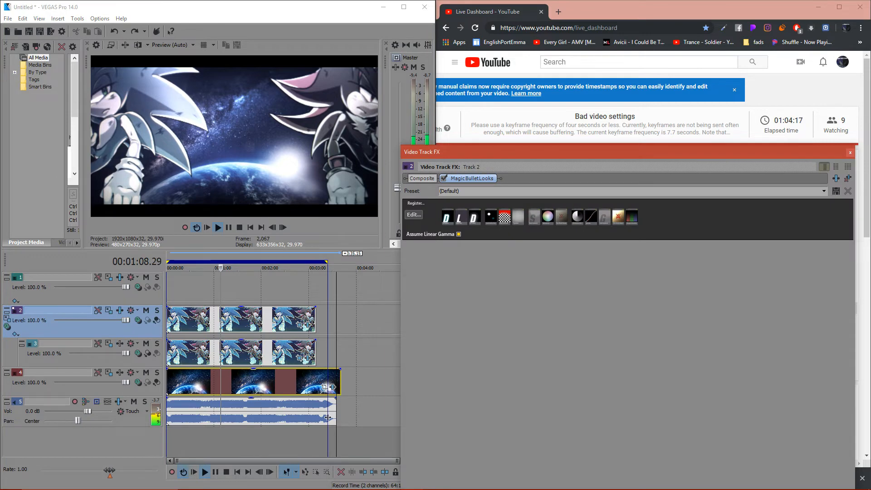
{"action": "left_click", "coordinate": [836, 178]}
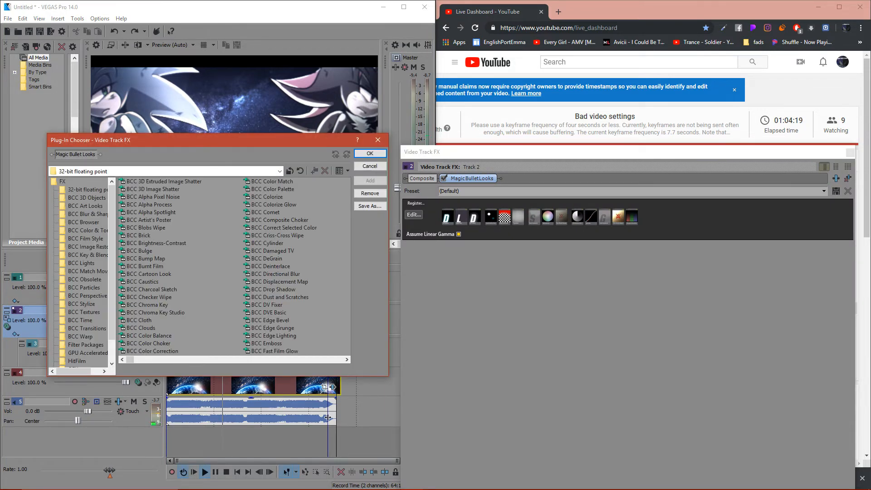
{"action": "left_click_drag", "start_coordinate": [148, 360], "coordinate": [223, 360]}
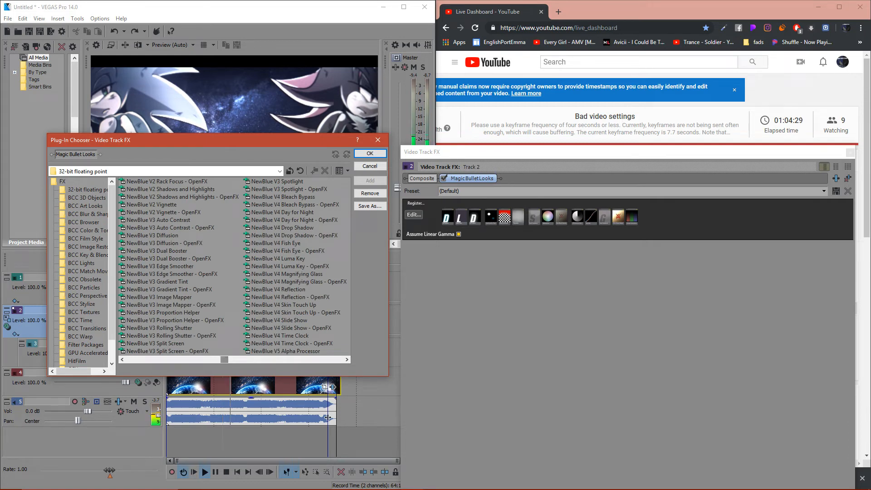
{"action": "double_click", "coordinate": [282, 227]}
{"action": "left_click", "coordinate": [369, 153]}
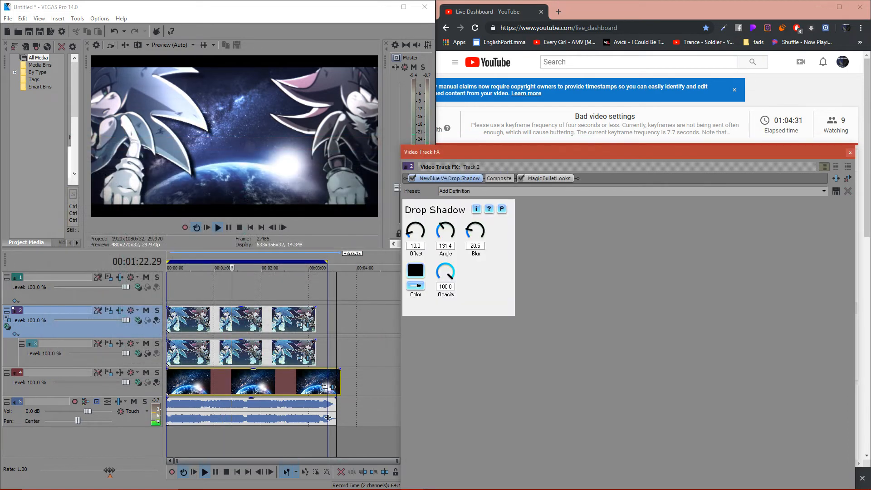
{"action": "left_click_drag", "start_coordinate": [449, 179], "coordinate": [561, 179]}
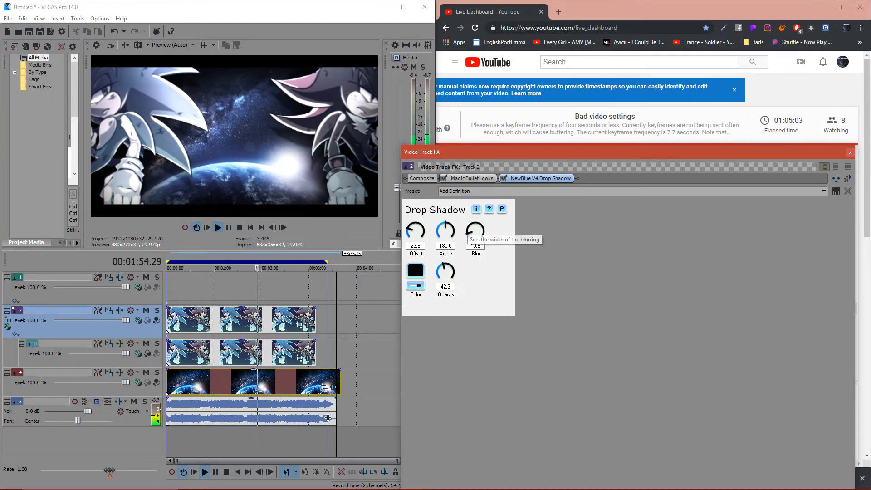
{"action": "left_click", "coordinate": [850, 153]}
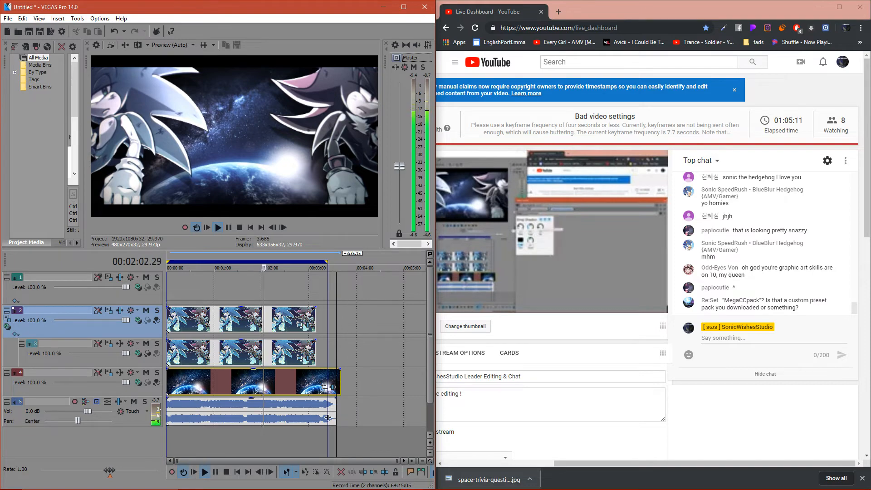
- Switch to File Explorer and browse to the Overlays folder under Editing on Storage (D:) to look for a suitable overlay
{"action": "left_click", "coordinate": [212, 480]}
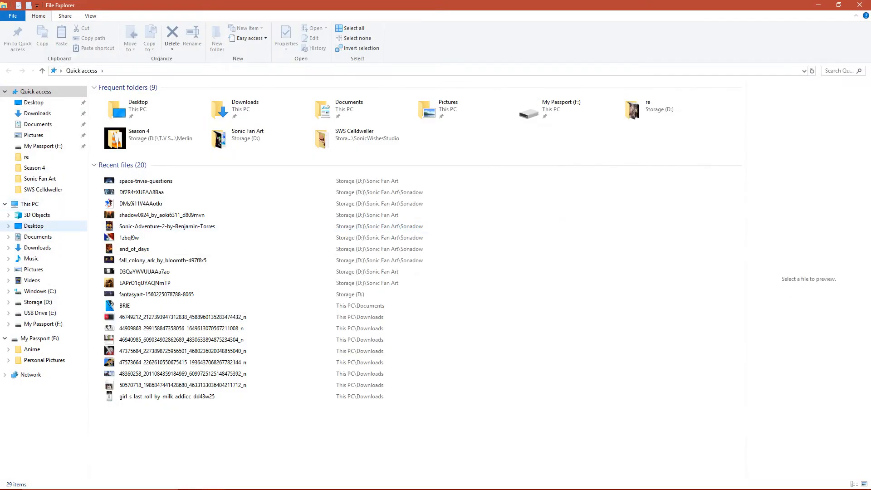
{"action": "left_click", "coordinate": [8, 237]}
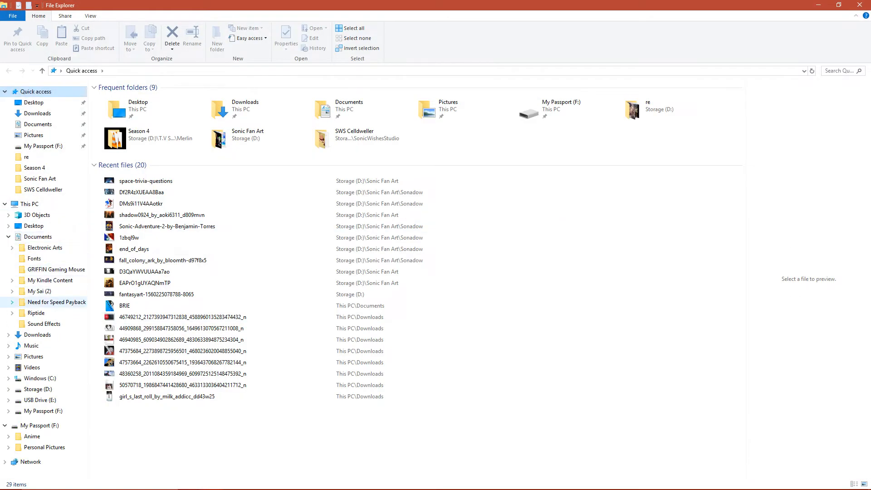
{"action": "left_click", "coordinate": [9, 237]}
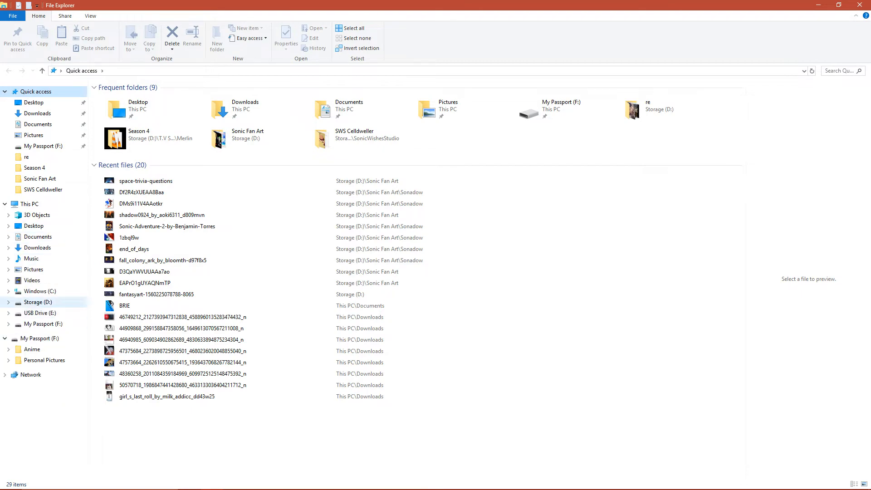
{"action": "left_click", "coordinate": [8, 301]}
{"action": "left_click", "coordinate": [36, 283]}
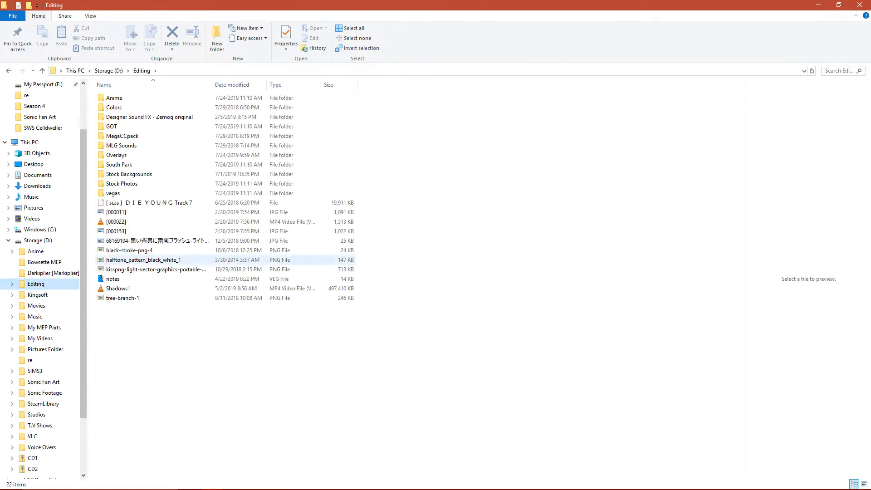
{"action": "double_click", "coordinate": [168, 155]}
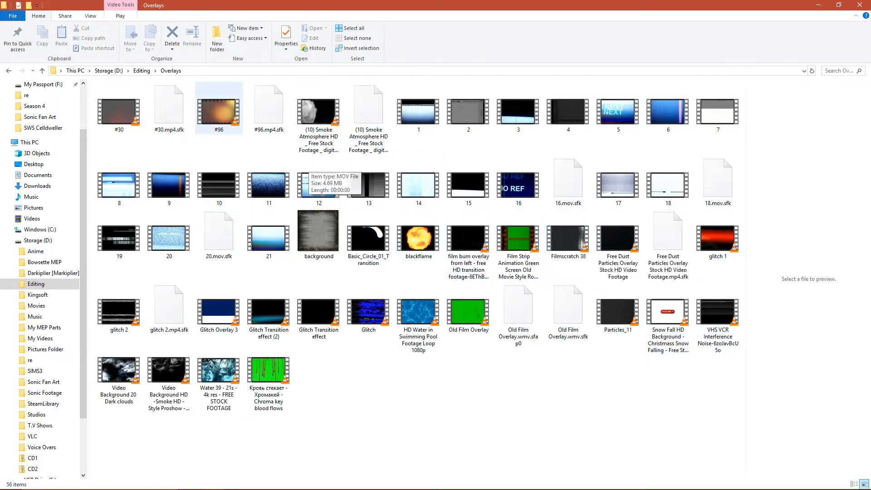
- Look through the Stock Backgrounds folder under Editing, then return to the Overlays folder
{"action": "left_click", "coordinate": [142, 71]}
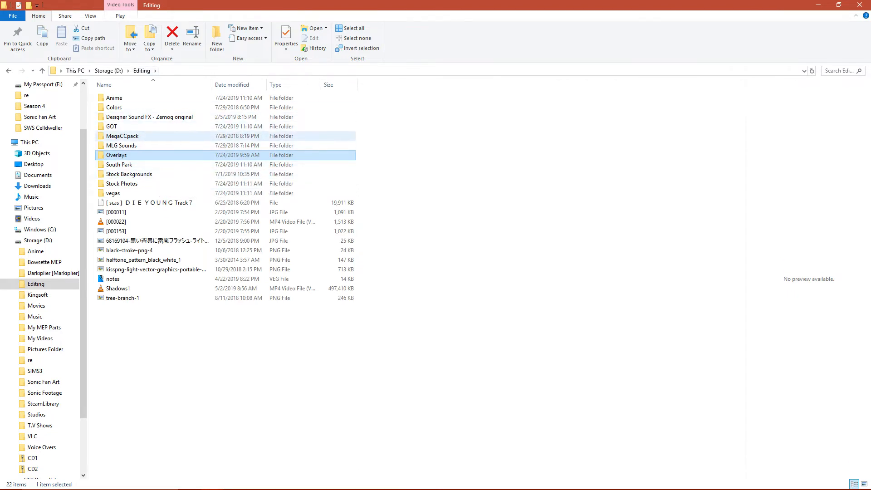
{"action": "double_click", "coordinate": [129, 174]}
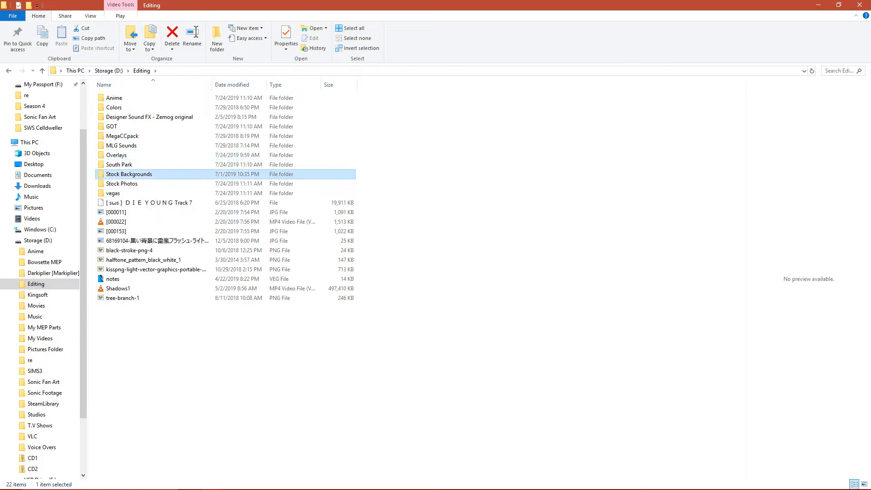
{"action": "scroll", "coordinate": [364, 313], "scroll_direction": "down", "scroll_amount": 15}
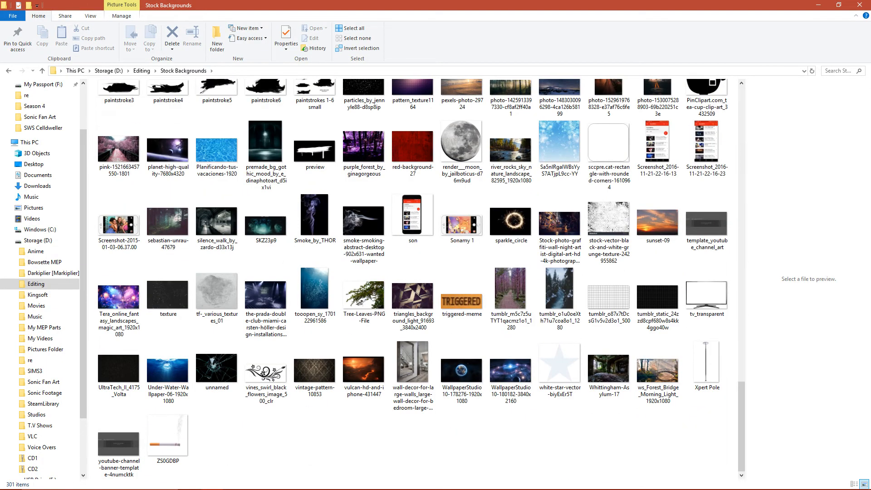
{"action": "scroll", "coordinate": [413, 272], "scroll_direction": "up", "scroll_amount": 15}
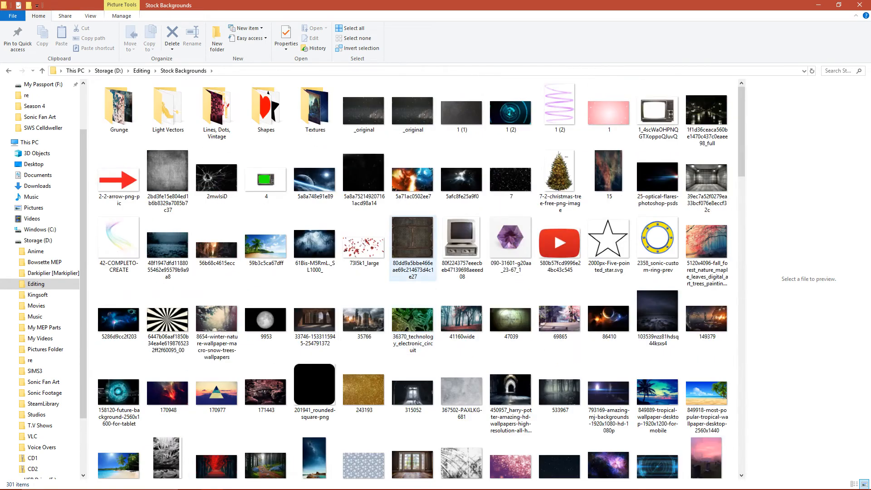
{"action": "left_click", "coordinate": [9, 71]}
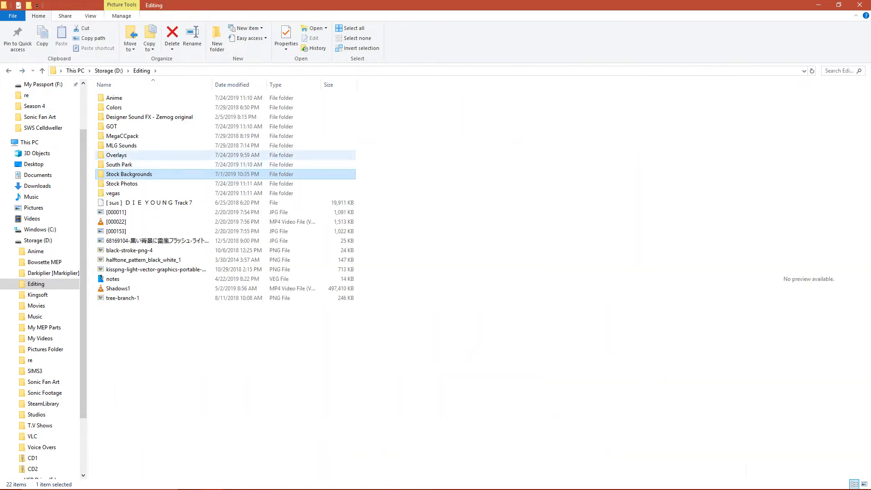
{"action": "double_click", "coordinate": [118, 155]}
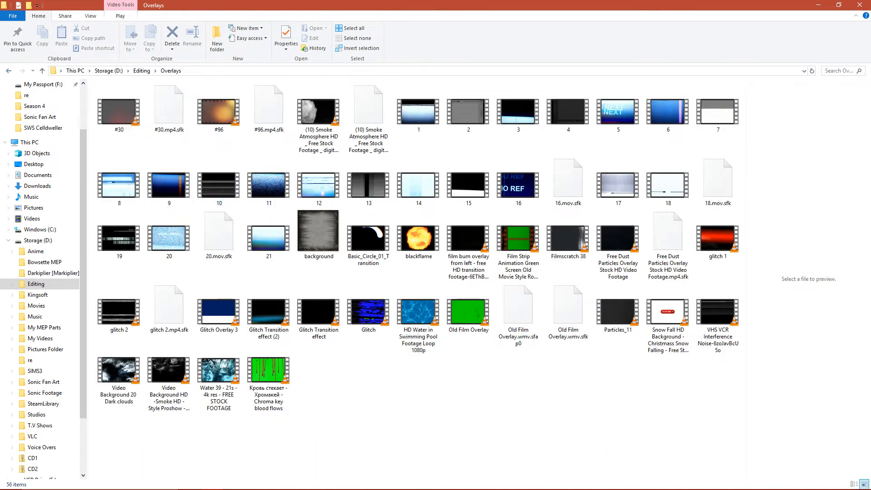
- Check the MLG Sounds, MegaCCpack and other Editing subfolders for overlay material and reopen the Overlays folder
{"action": "left_click", "coordinate": [9, 70]}
{"action": "double_click", "coordinate": [121, 146]}
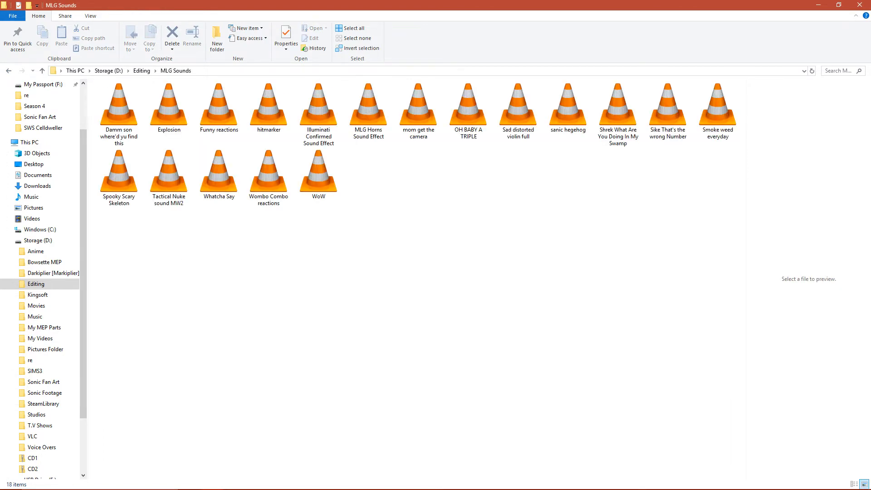
{"action": "left_click", "coordinate": [9, 70]}
{"action": "double_click", "coordinate": [123, 136]}
{"action": "left_click", "coordinate": [123, 98]}
{"action": "double_click", "coordinate": [123, 98]}
{"action": "scroll", "coordinate": [136, 181], "scroll_direction": "down", "scroll_amount": 10}
{"action": "scroll", "coordinate": [137, 181], "scroll_direction": "up", "scroll_amount": 6}
{"action": "scroll", "coordinate": [138, 181], "scroll_direction": "up", "scroll_amount": 4}
{"action": "left_click", "coordinate": [9, 71]}
{"action": "left_click", "coordinate": [9, 71]}
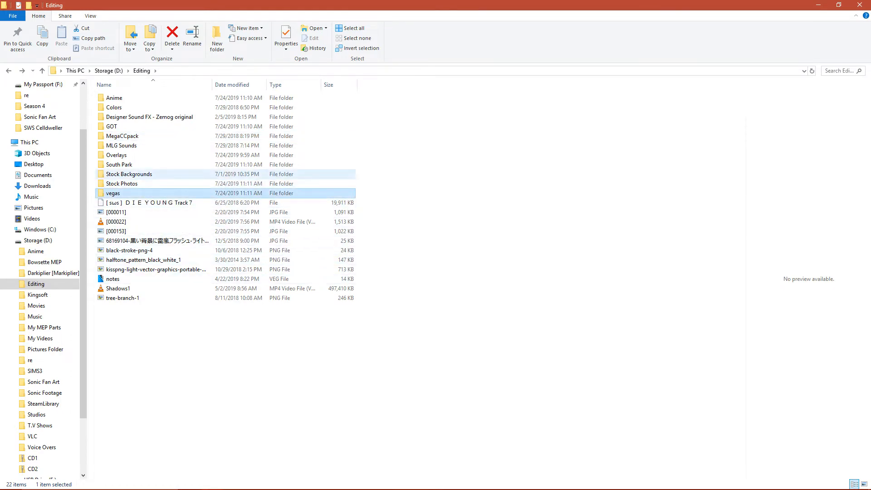
{"action": "double_click", "coordinate": [117, 155]}
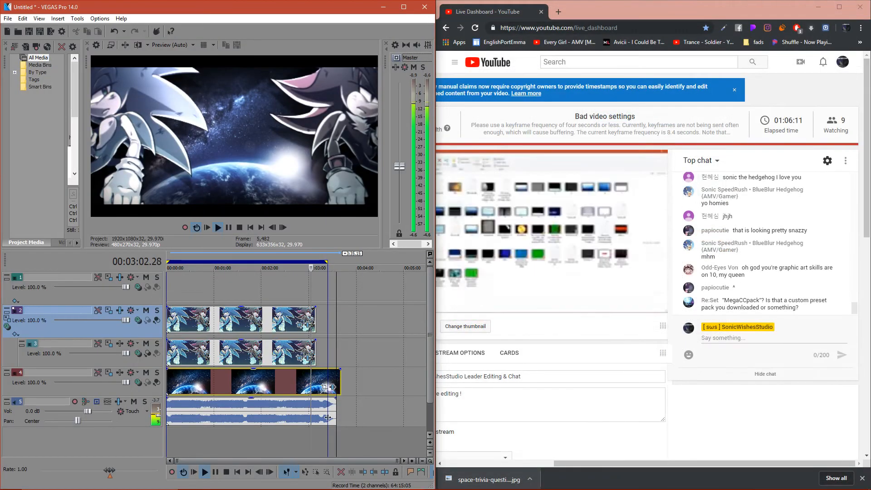
- Duplicate the YouTube dashboard tab in the browser and enter "stars o" as a search query
{"action": "right_click", "coordinate": [501, 13]}
{"action": "left_click", "coordinate": [522, 42]}
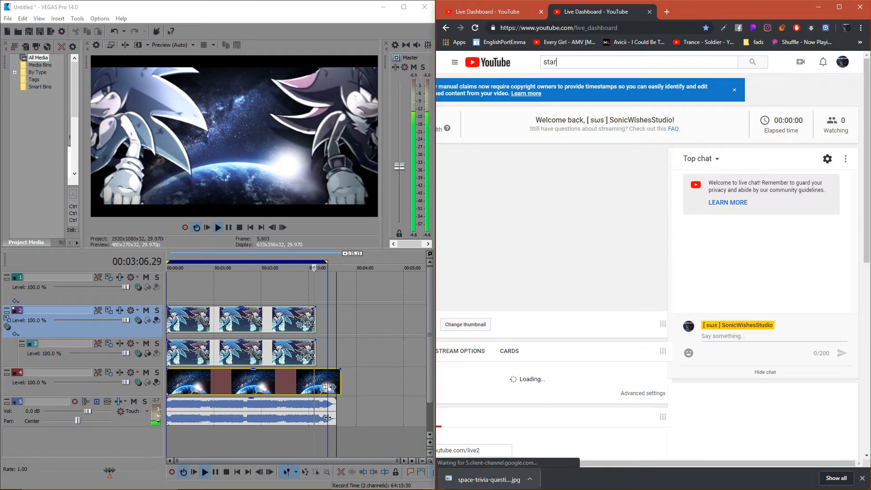
{"action": "type", "text": "s o"}
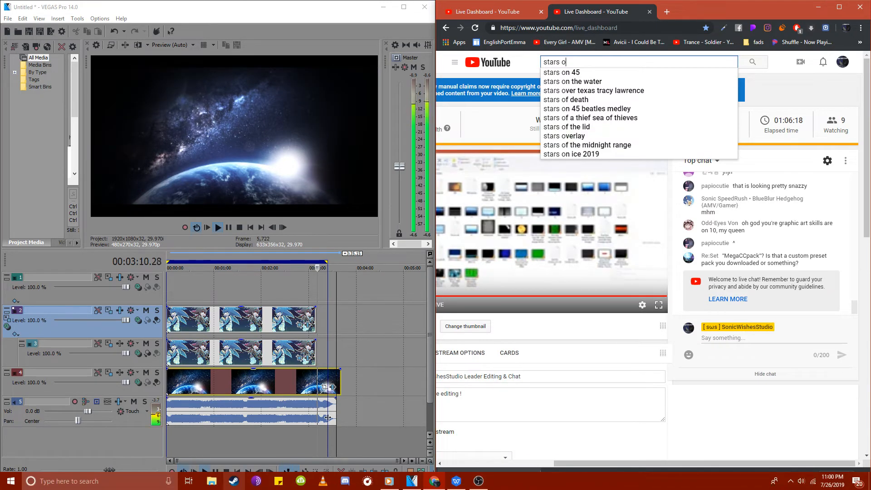
- Search Documents and Storage (D:) for "stars" in File Explorer, dock the window beside the browser and select the Stars overlay video
{"action": "left_click", "coordinate": [212, 481]}
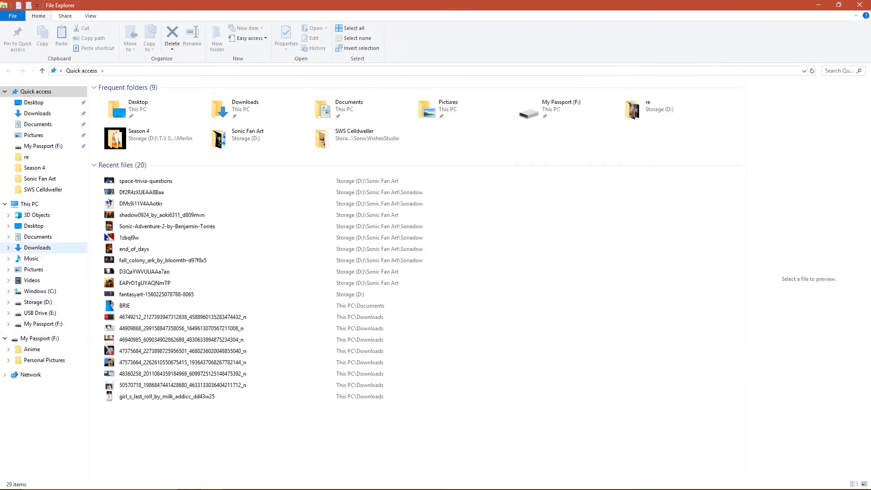
{"action": "left_click", "coordinate": [38, 237]}
{"action": "left_click", "coordinate": [840, 71]}
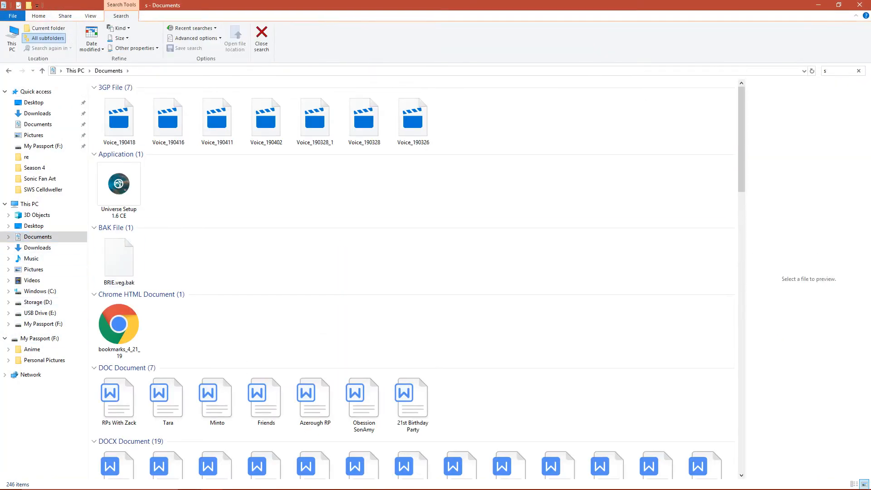
{"action": "type", "text": "stars"}
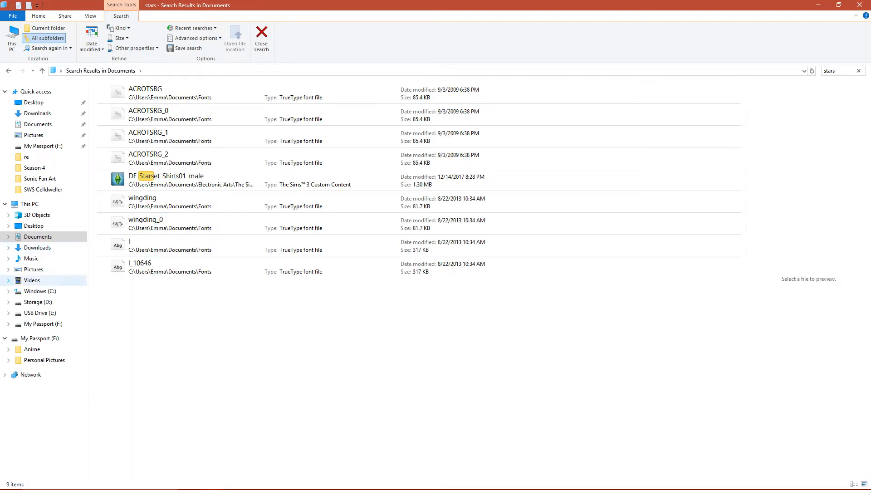
{"action": "left_click", "coordinate": [38, 302]}
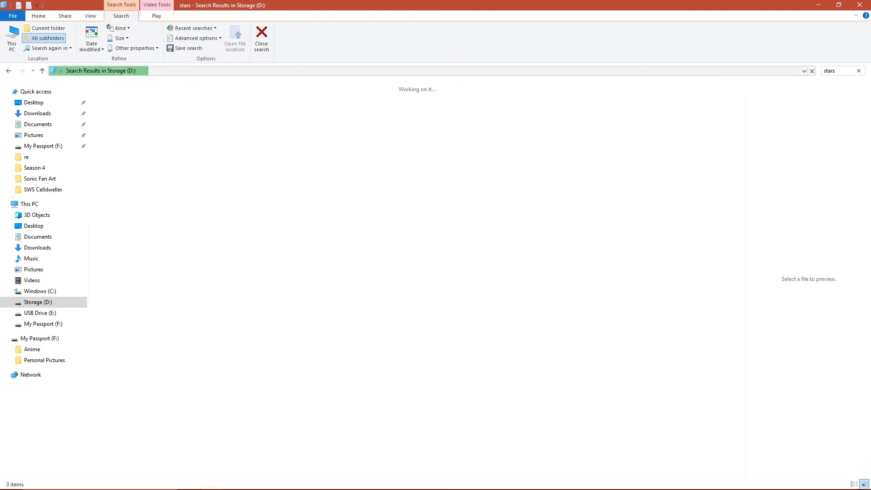
{"action": "left_click_drag", "start_coordinate": [418, 6], "coordinate": [0, 42]}
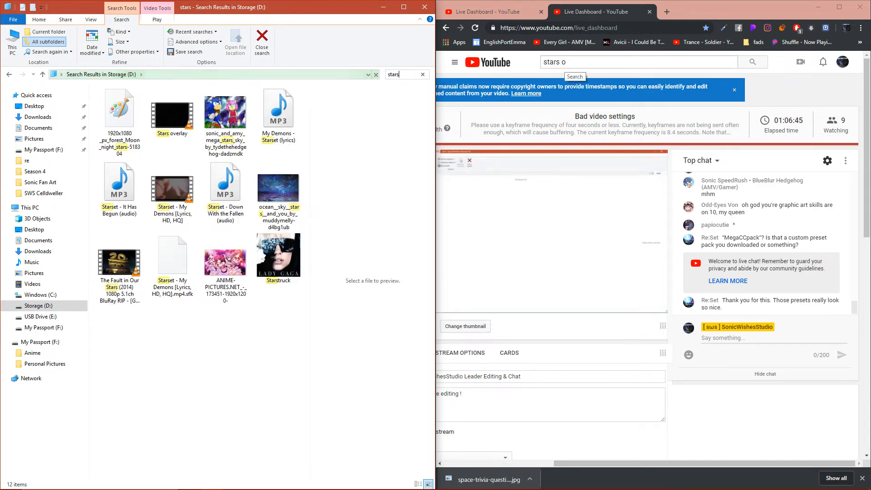
{"action": "left_click_drag", "start_coordinate": [173, 119], "coordinate": [414, 57]}
- Place the Stars overlay at the start of VEGAS Pro's top track, keep the project video settings and change the track's compositing mode
{"action": "left_click", "coordinate": [387, 7]}
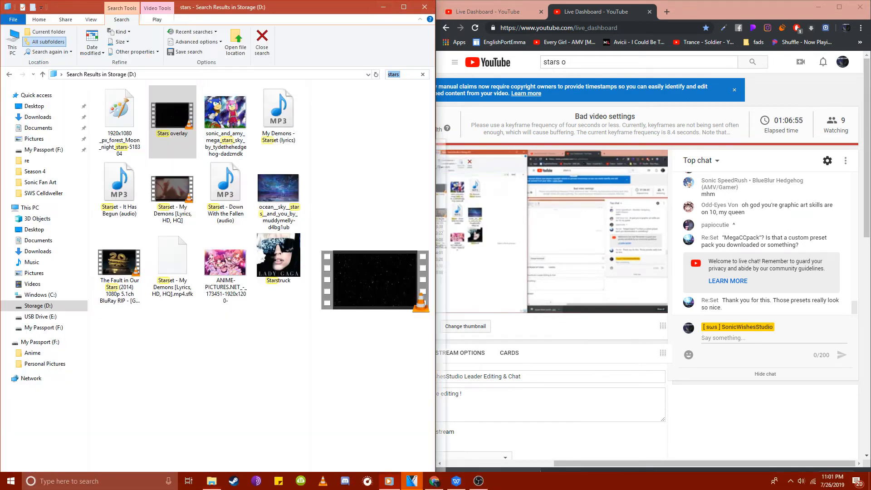
{"action": "left_click_drag", "start_coordinate": [173, 117], "coordinate": [168, 289]}
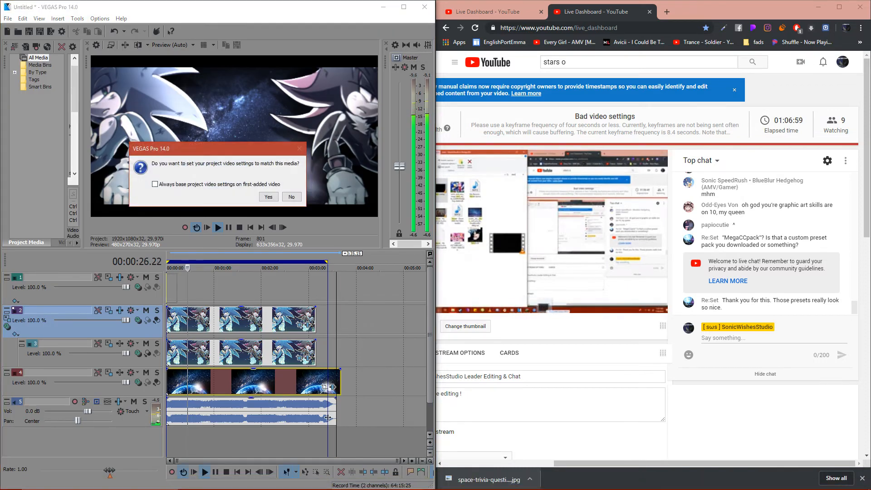
{"action": "left_click", "coordinate": [292, 195]}
{"action": "mouse_move", "coordinate": [178, 288]}
{"action": "left_mouse_down"}
{"action": "mouse_move", "coordinate": [336, 288]}
{"action": "mouse_move", "coordinate": [167, 288]}
{"action": "left_mouse_up"}
{"action": "left_click", "coordinate": [138, 288]}
{"action": "left_click", "coordinate": [157, 373]}
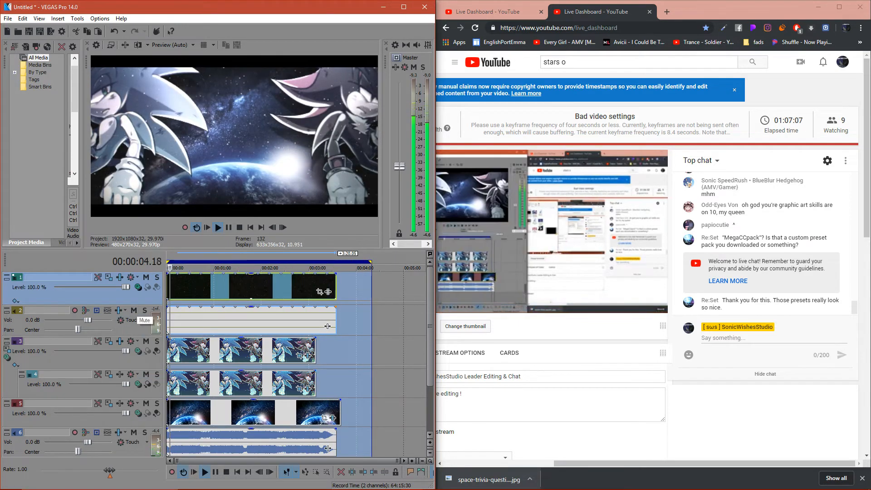
- Try the stars overlay track beneath the hedgehog tracks with another compositing mode, then return it to the top of the track list
{"action": "left_click_drag", "start_coordinate": [50, 296], "coordinate": [50, 398]}
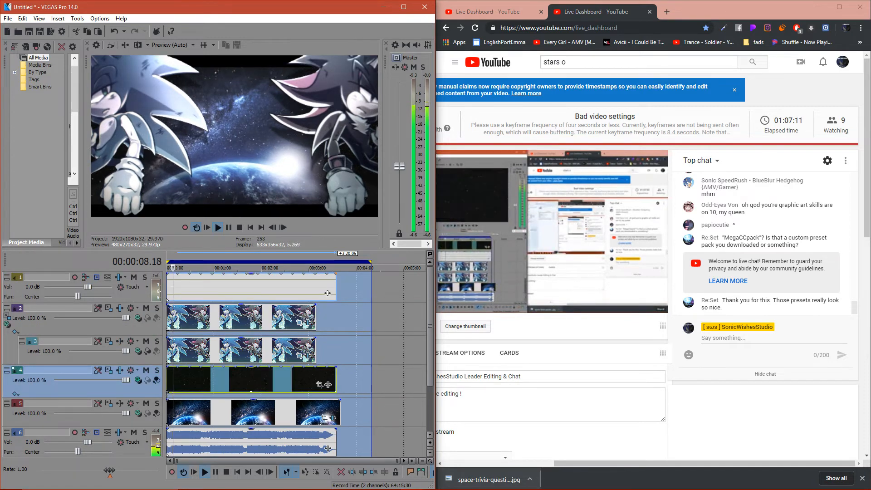
{"action": "left_click", "coordinate": [131, 370]}
{"action": "left_click", "coordinate": [156, 359]}
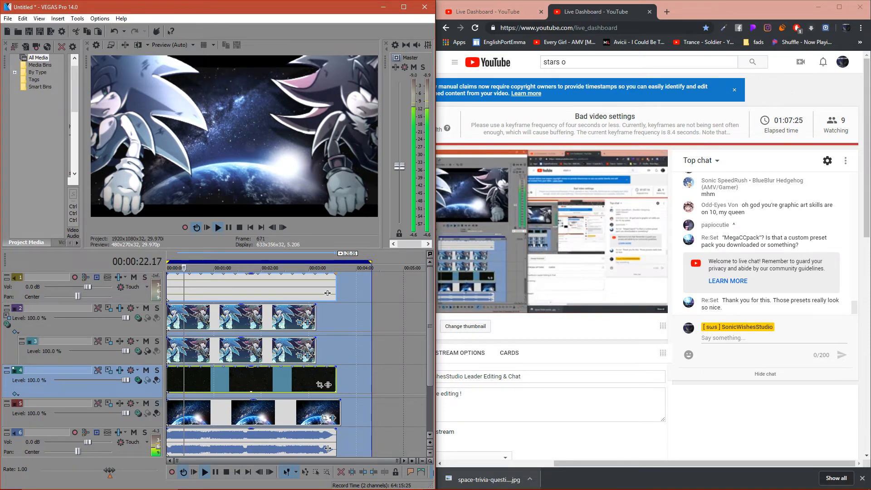
{"action": "left_click", "coordinate": [138, 382]}
{"action": "left_click", "coordinate": [154, 329]}
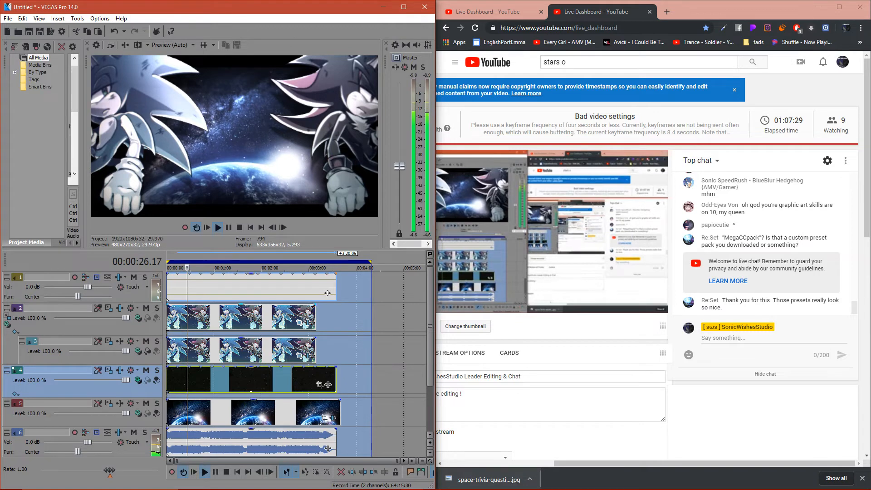
{"action": "left_click_drag", "start_coordinate": [145, 385], "coordinate": [148, 284]}
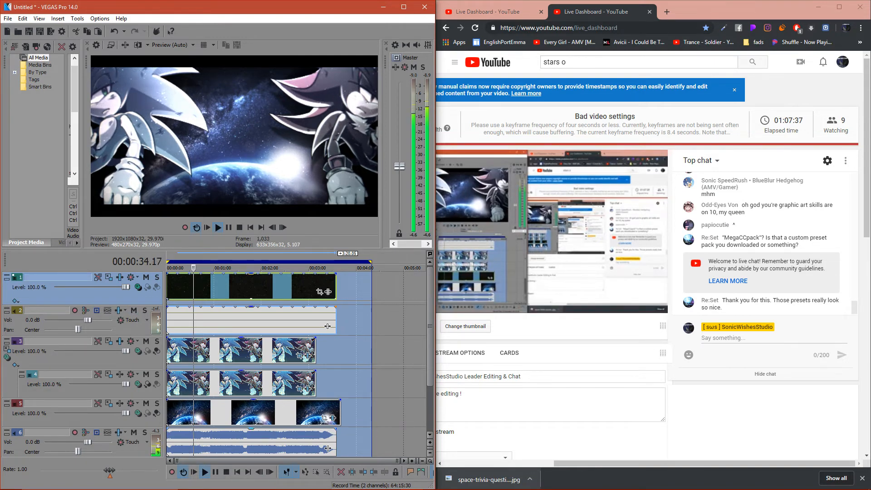
{"action": "left_click", "coordinate": [212, 481]}
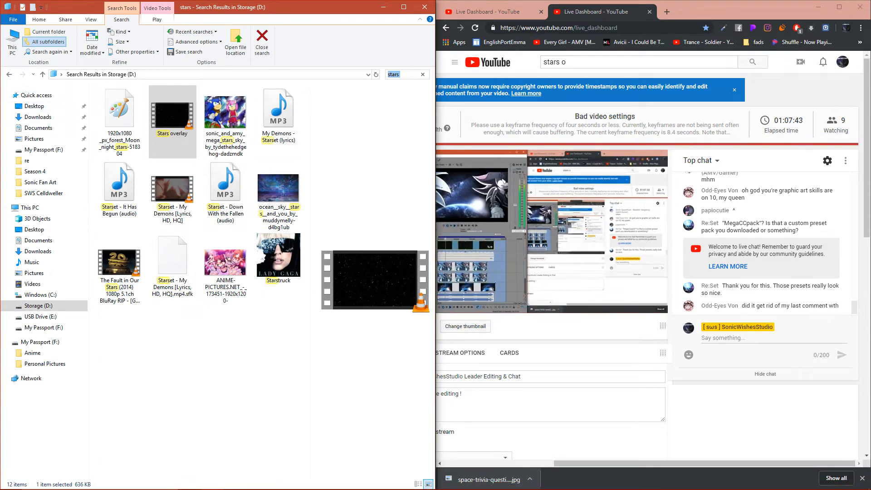
{"action": "mouse_move", "coordinate": [855, 308]}
{"action": "left_mouse_down"}
{"action": "mouse_move", "coordinate": [855, 282]}
{"action": "mouse_move", "coordinate": [855, 308]}
{"action": "left_mouse_up"}
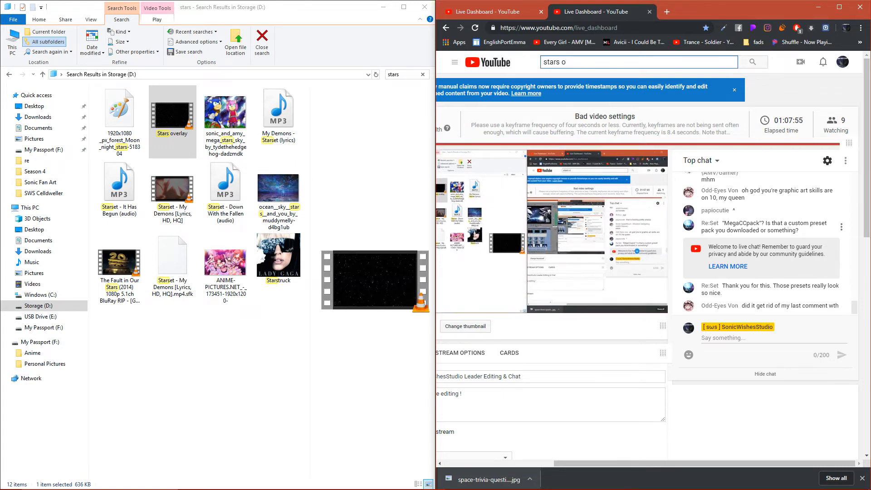
{"action": "scroll", "coordinate": [766, 261], "scroll_direction": "up", "scroll_amount": 7}
{"action": "scroll", "coordinate": [766, 260], "scroll_direction": "down", "scroll_amount": 8}
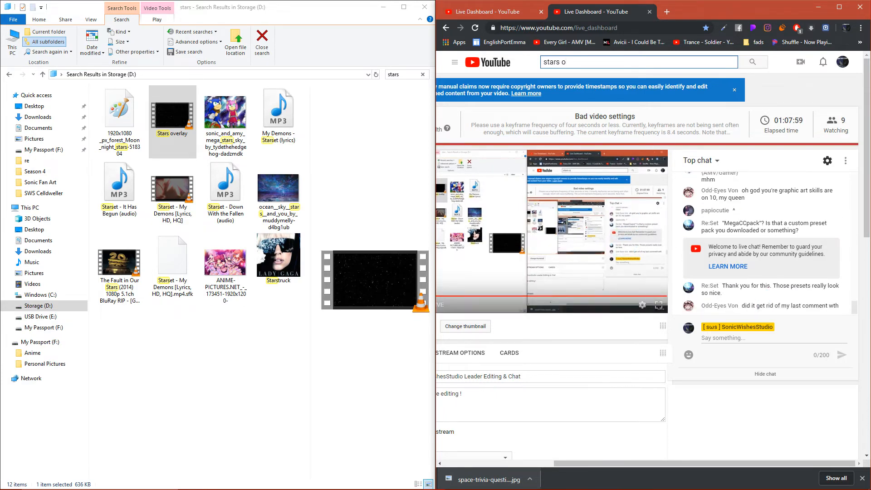
{"action": "left_click", "coordinate": [384, 7]}
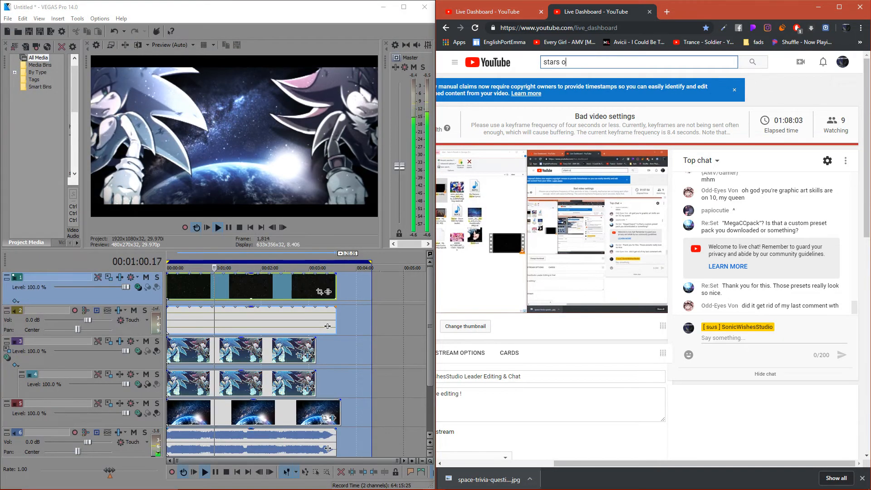
- Insert a new empty video track above the stars overlay track
{"action": "right_click", "coordinate": [73, 299]}
{"action": "left_click", "coordinate": [105, 320]}
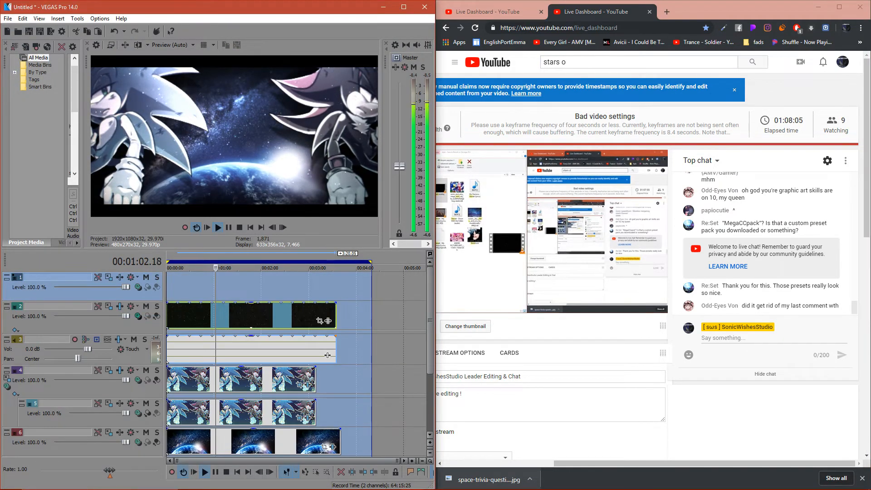
- Maximize the VEGAS Pro window and resize the panes to show the project media beside a larger video preview
{"action": "left_click_drag", "start_coordinate": [82, 191], "coordinate": [256, 190]}
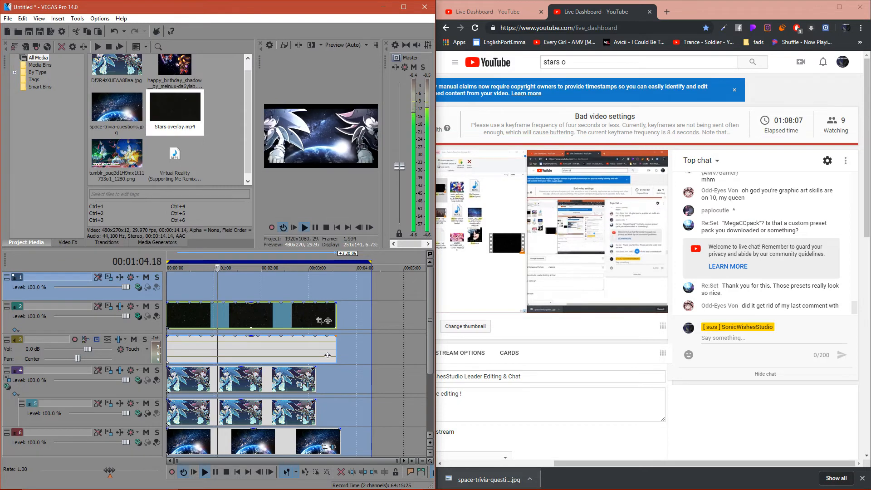
{"action": "left_click_drag", "start_coordinate": [256, 191], "coordinate": [200, 191]}
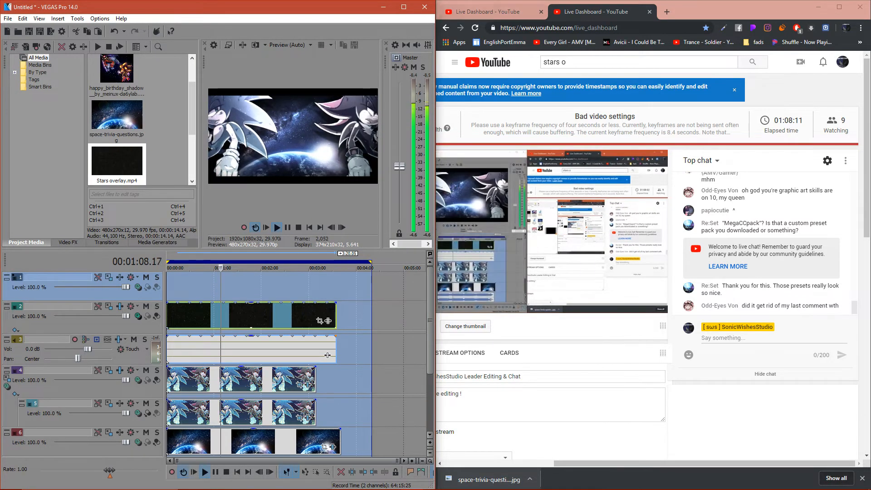
{"action": "left_click", "coordinate": [404, 6]}
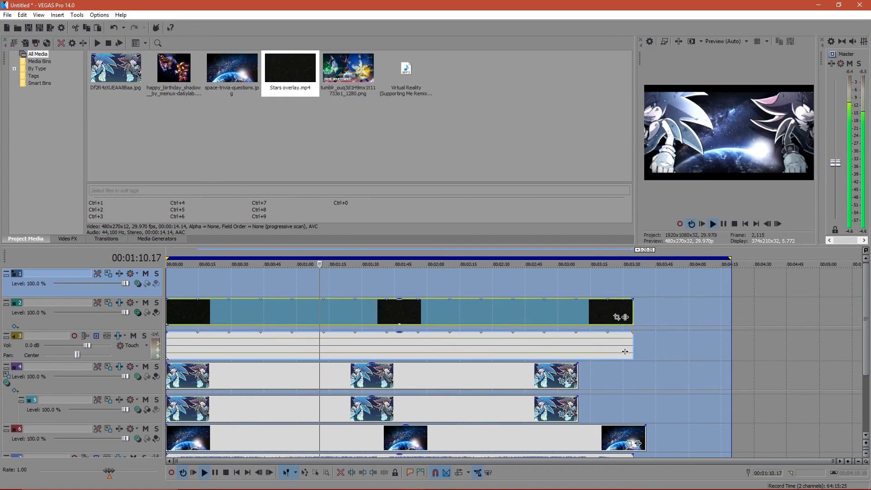
{"action": "left_click_drag", "start_coordinate": [635, 140], "coordinate": [569, 141]}
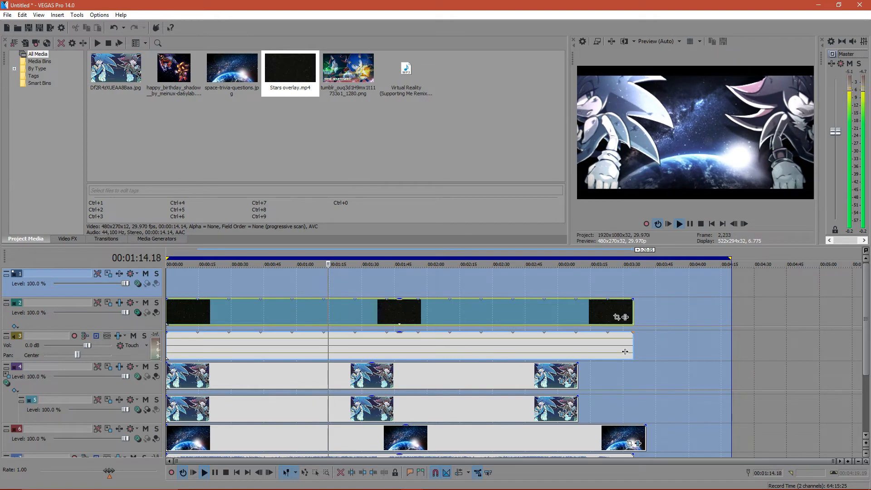
{"action": "left_click_drag", "start_coordinate": [821, 141], "coordinate": [785, 140]}
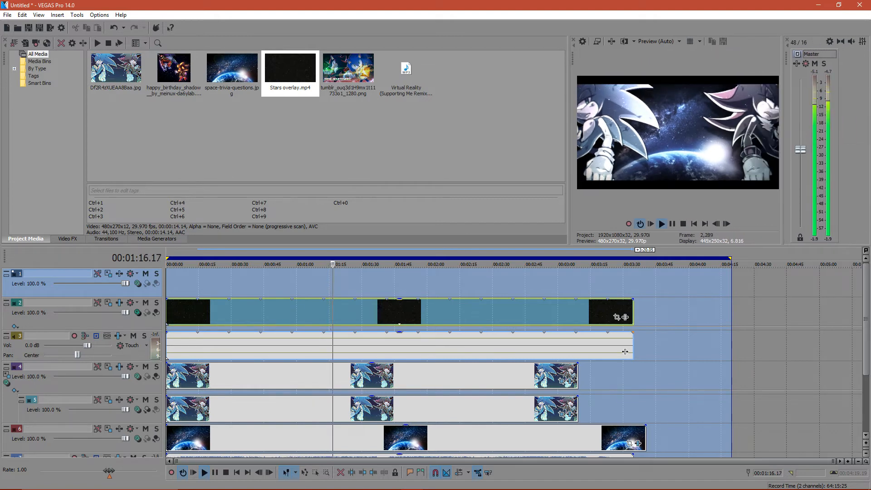
{"action": "left_click_drag", "start_coordinate": [785, 141], "coordinate": [846, 141]}
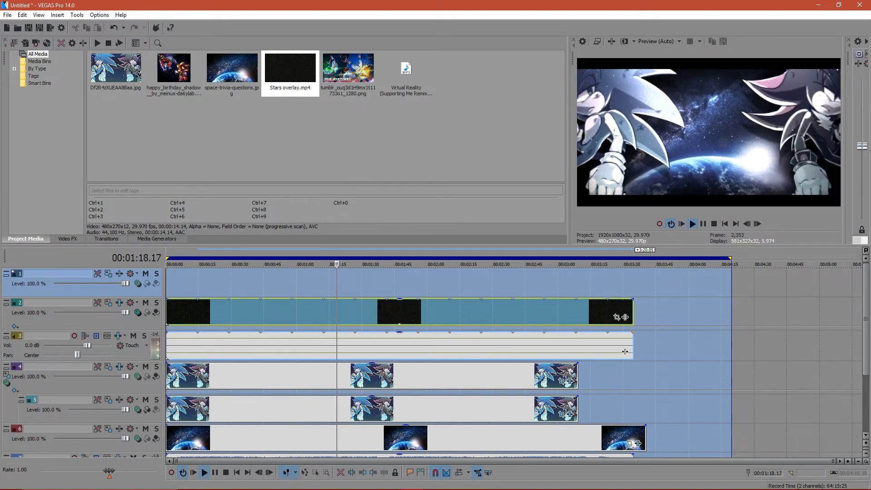
- Insert another video track at the top of the track list and mute the empty track below it, leaving the stars overlay unmuted
{"action": "left_click", "coordinate": [126, 313]}
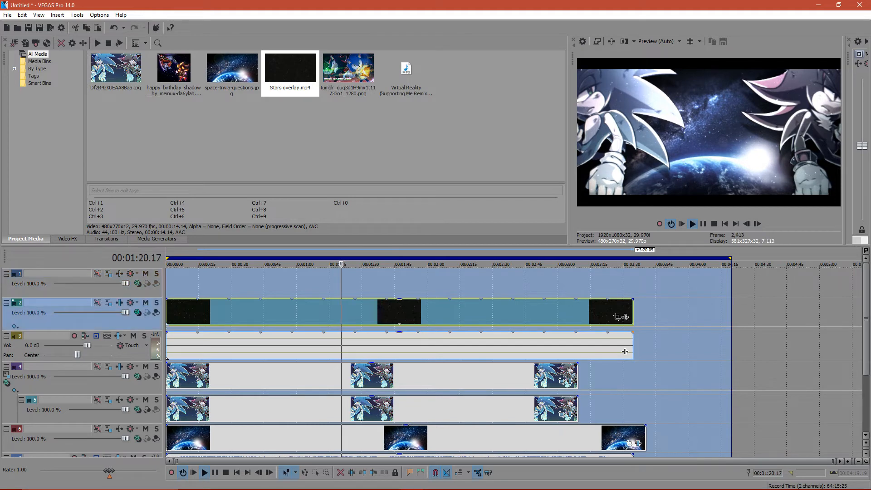
{"action": "left_click", "coordinate": [145, 303]}
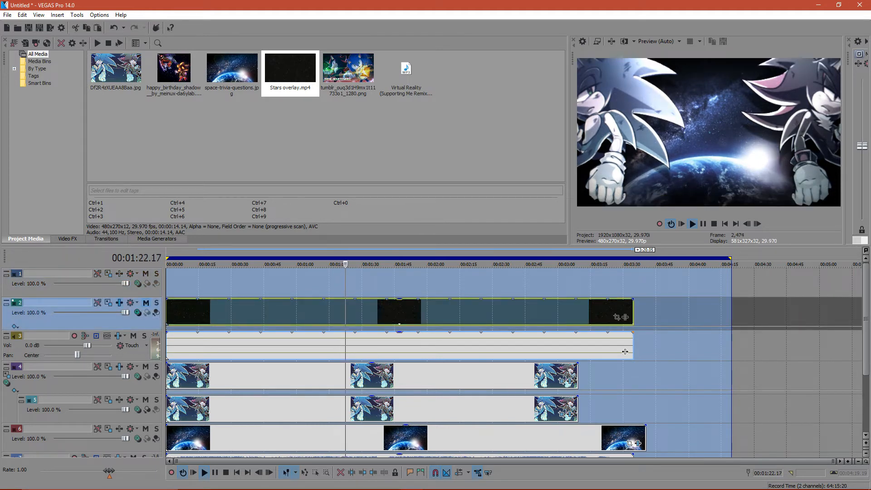
{"action": "right_click", "coordinate": [132, 293]}
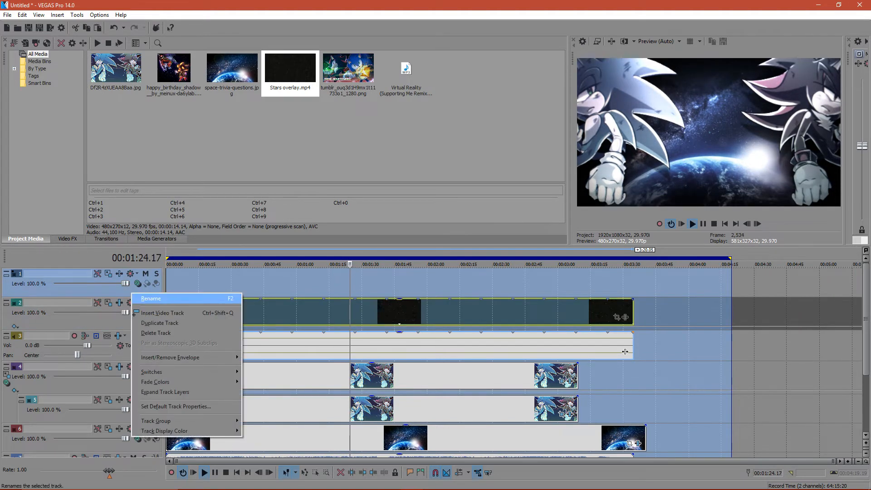
{"action": "left_click", "coordinate": [157, 313]}
{"action": "left_click", "coordinate": [146, 303]}
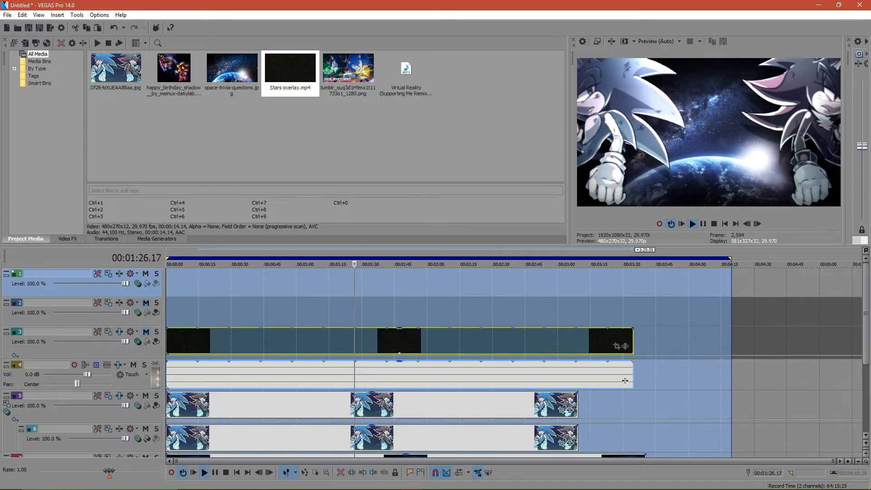
{"action": "mouse_move", "coordinate": [190, 329]}
{"action": "left_mouse_down"}
{"action": "mouse_move", "coordinate": [190, 337]}
{"action": "mouse_move", "coordinate": [189, 317]}
{"action": "left_mouse_up"}
{"action": "left_click", "coordinate": [146, 331]}
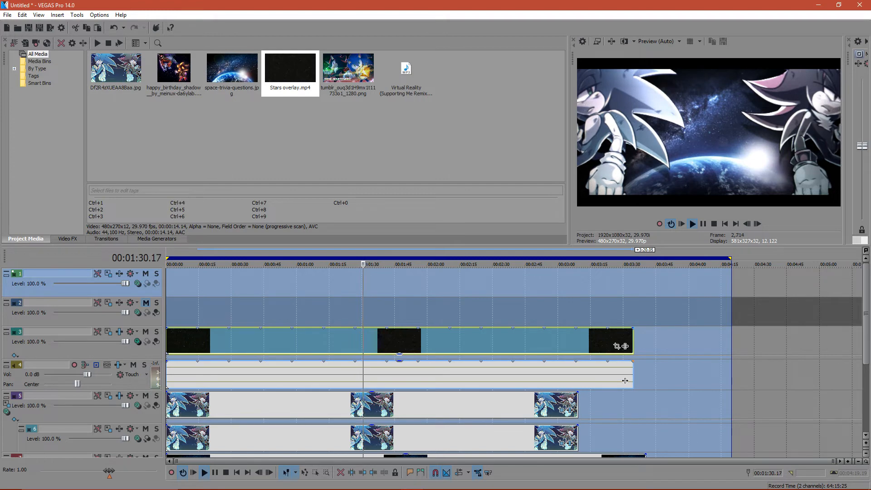
- Add a (Legacy) Text generator with the Default Text preset at the start of the top video track
{"action": "left_click", "coordinate": [157, 238]}
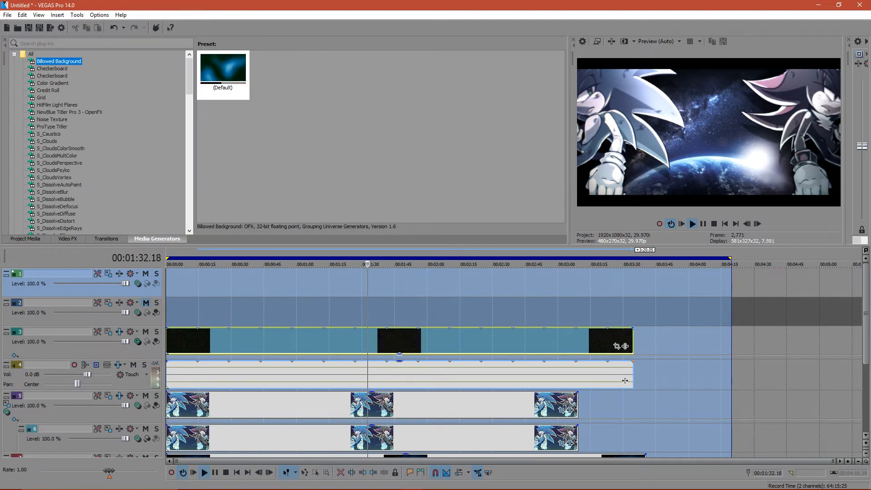
{"action": "scroll", "coordinate": [97, 143], "scroll_direction": "down", "scroll_amount": 20}
{"action": "left_click", "coordinate": [52, 148]}
{"action": "left_click", "coordinate": [223, 71]}
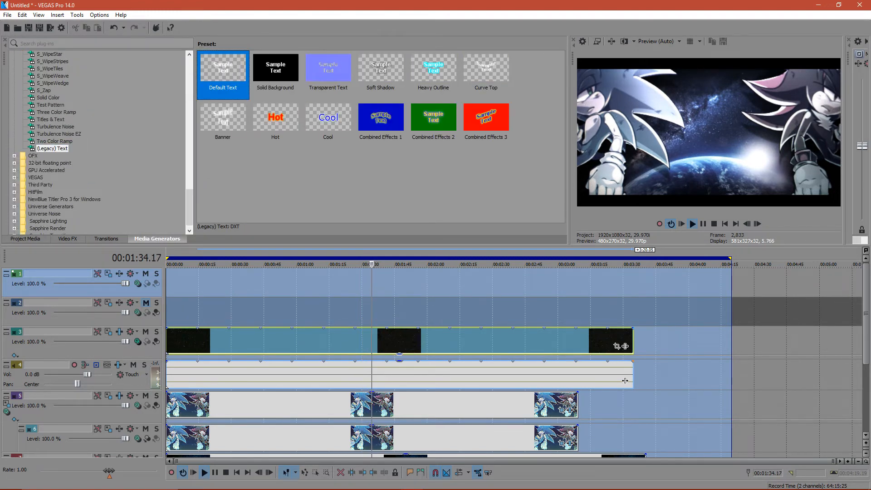
{"action": "left_click_drag", "start_coordinate": [222, 70], "coordinate": [174, 282]}
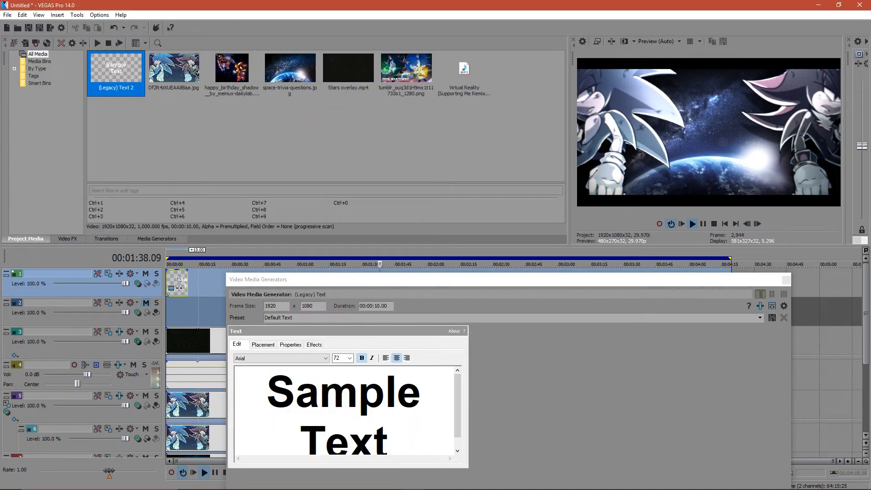
- Replace the generator's sample text with "R"
{"action": "left_click", "coordinate": [267, 392]}
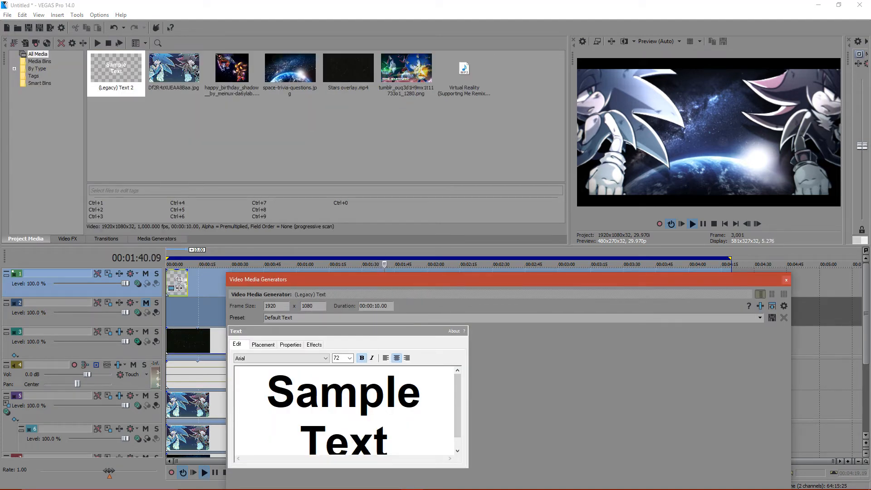
{"action": "key", "text": "ctrl+a"}
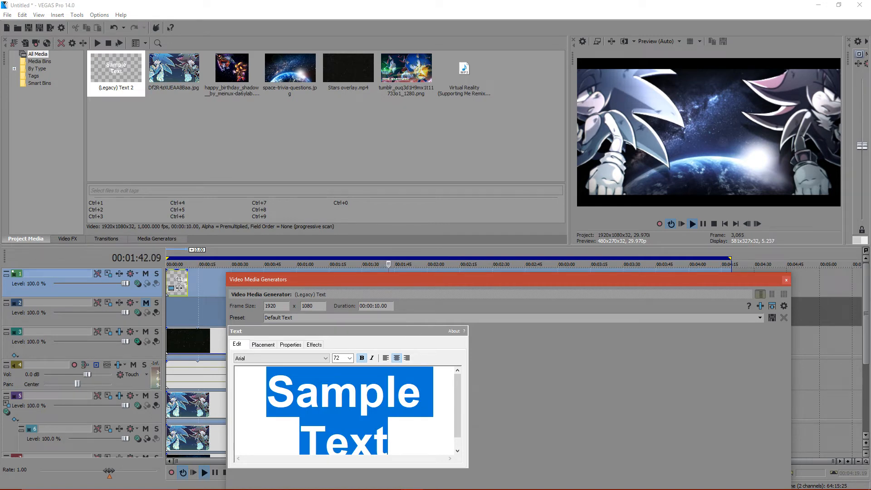
{"action": "type", "text": "R"}
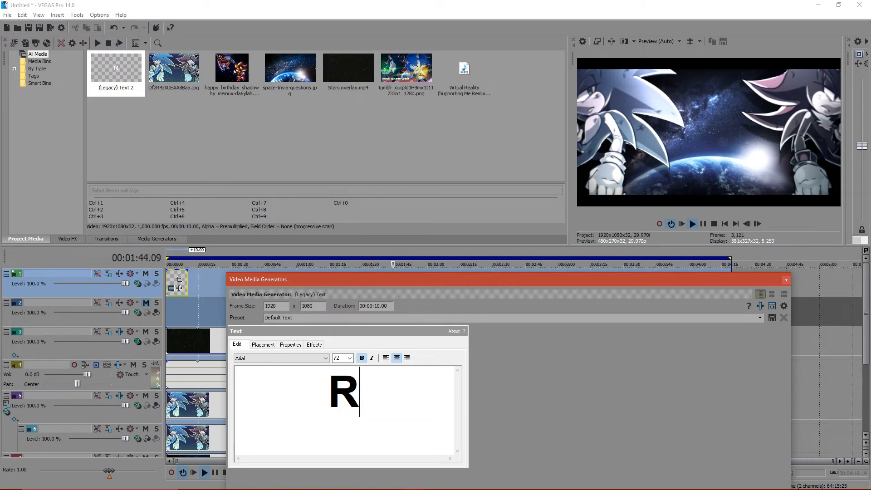
- Switch to the browser, search Google for "supporting me sonic adventure too", check the GameFAQs thread and return to the results
{"action": "left_click", "coordinate": [456, 481]}
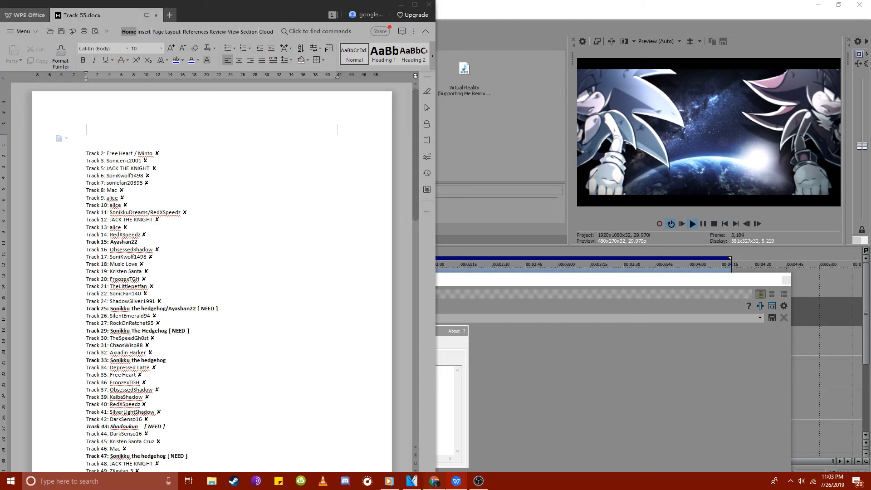
{"action": "left_click", "coordinate": [434, 481]}
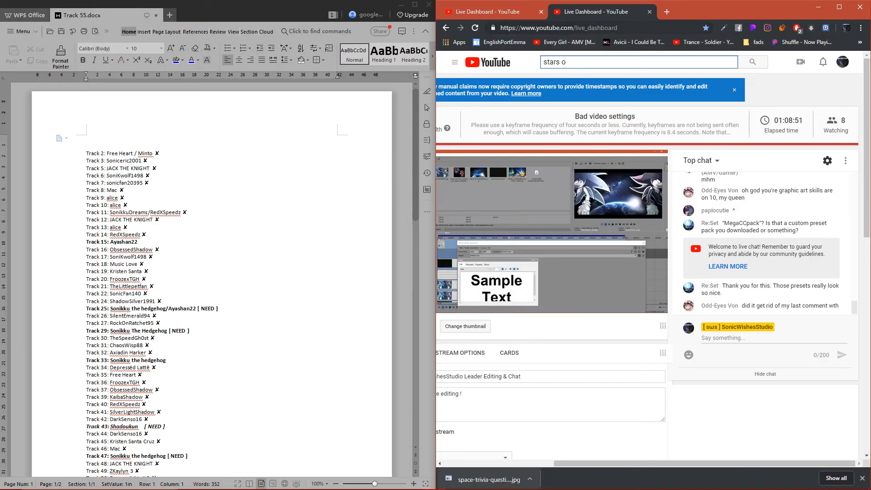
{"action": "key", "text": "ctrl+l"}
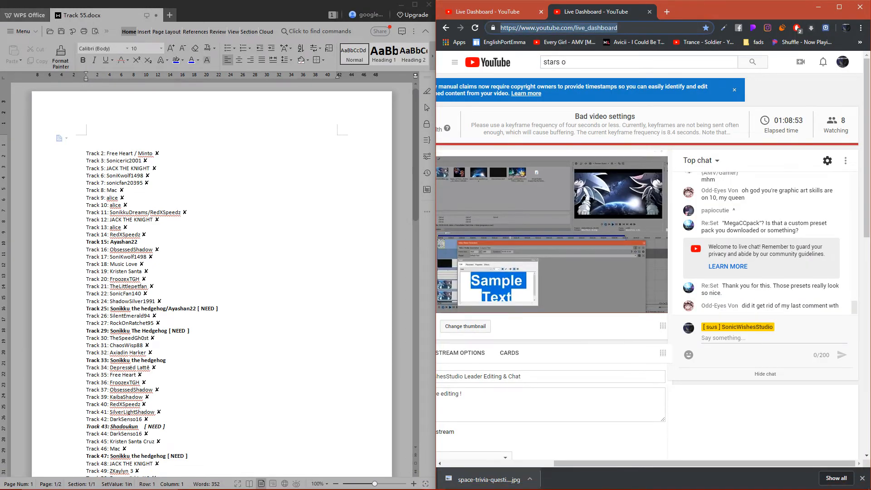
{"action": "type", "text": "supporting me"}
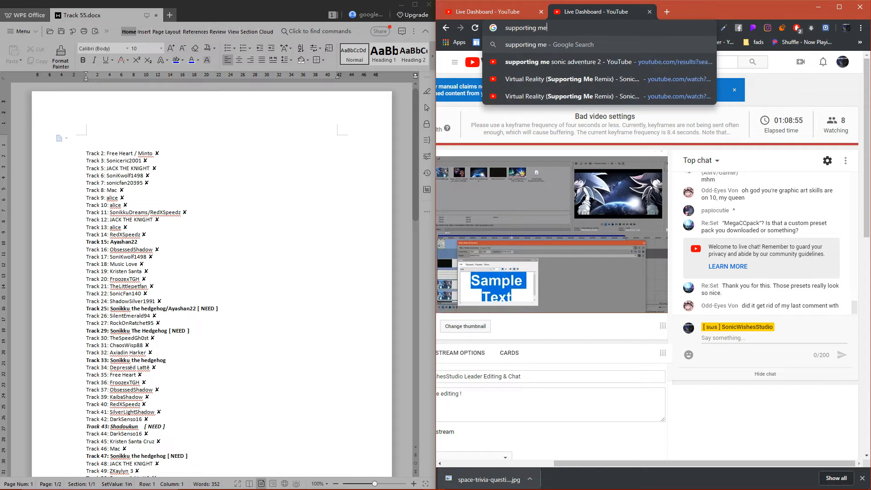
{"action": "type", "text": " sonic ad"}
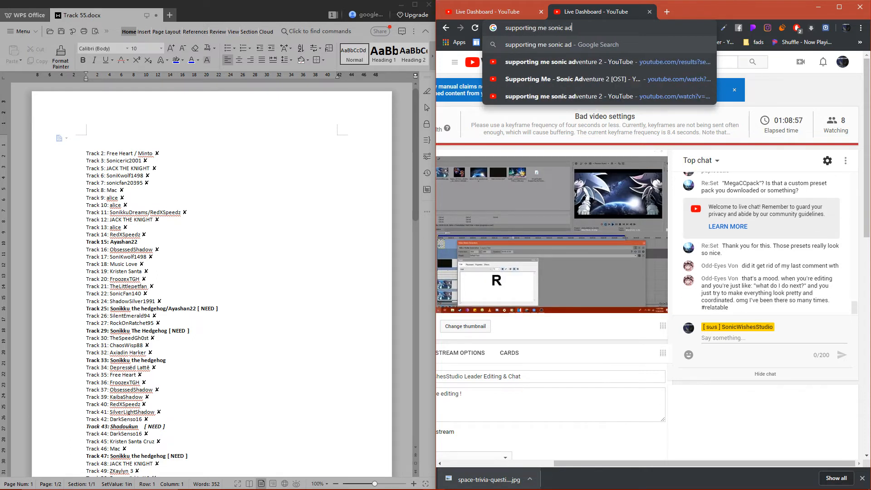
{"action": "type", "text": "venture too"}
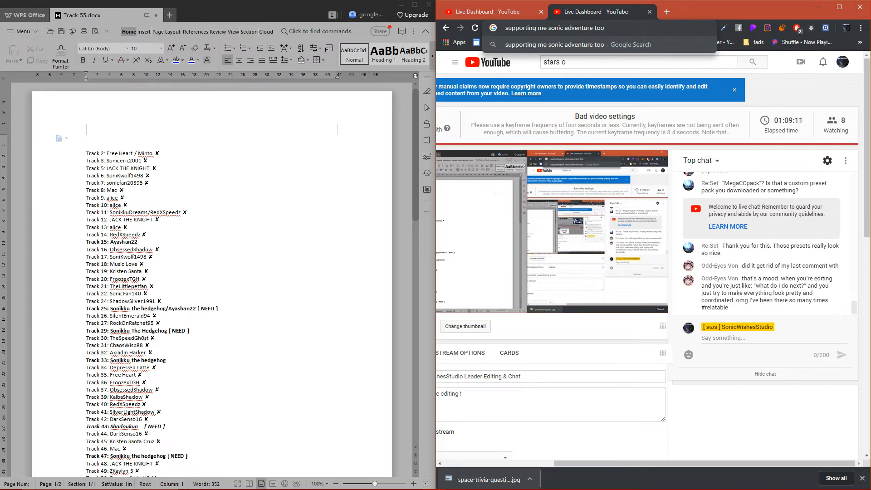
{"action": "key", "text": "Return"}
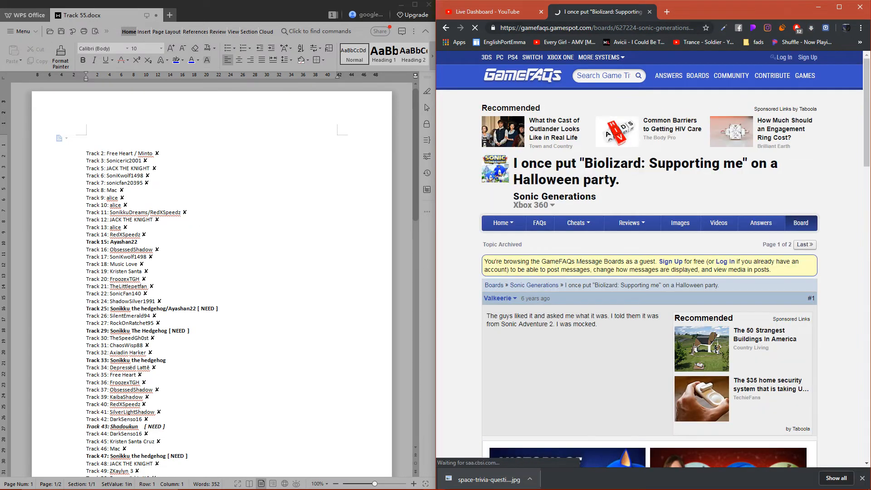
{"action": "scroll", "coordinate": [649, 272], "scroll_direction": "down", "scroll_amount": 10}
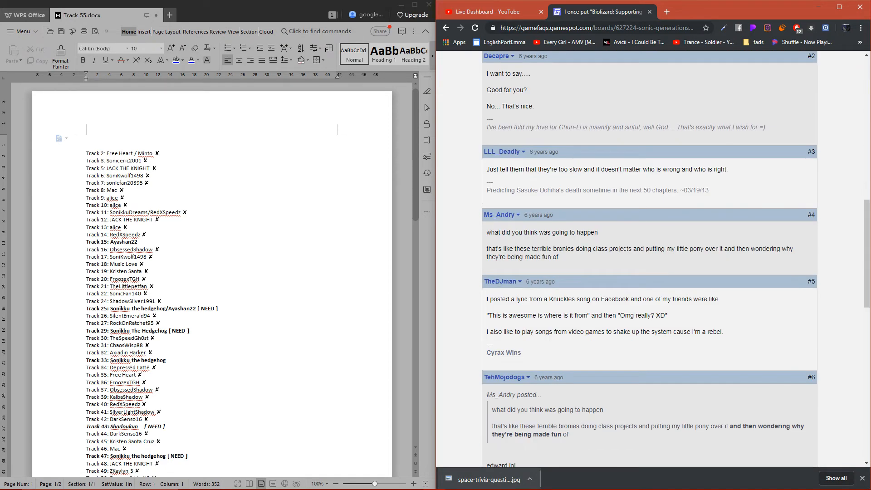
{"action": "left_click", "coordinate": [446, 28]}
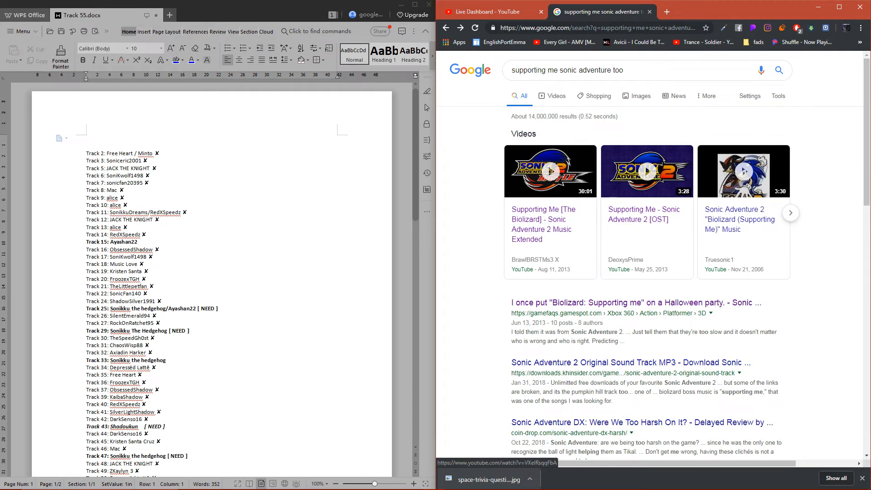
- Search for "supporting me lyrics" and read through the song's lyrics on the Genius page
{"action": "left_click", "coordinate": [639, 70]}
{"action": "left_click", "coordinate": [547, 97]}
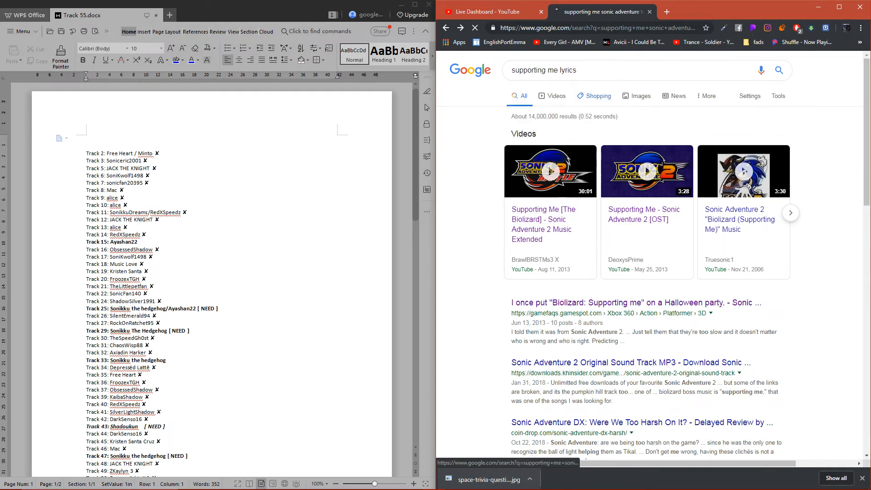
{"action": "left_click", "coordinate": [619, 133]}
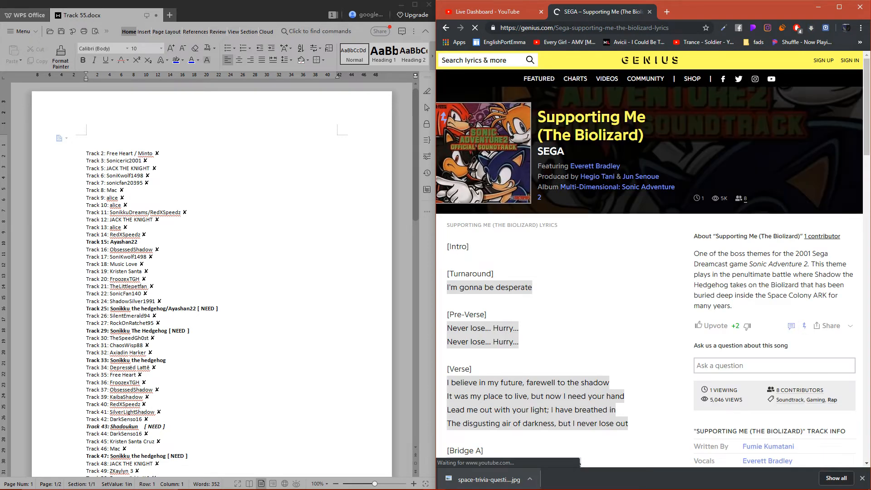
{"action": "scroll", "coordinate": [653, 258], "scroll_direction": "down", "scroll_amount": 6}
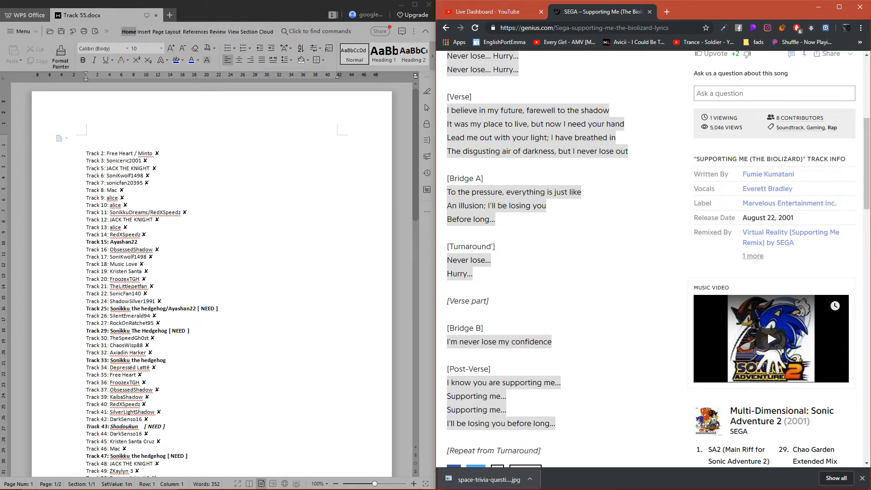
{"action": "scroll", "coordinate": [513, 204], "scroll_direction": "down", "scroll_amount": 6}
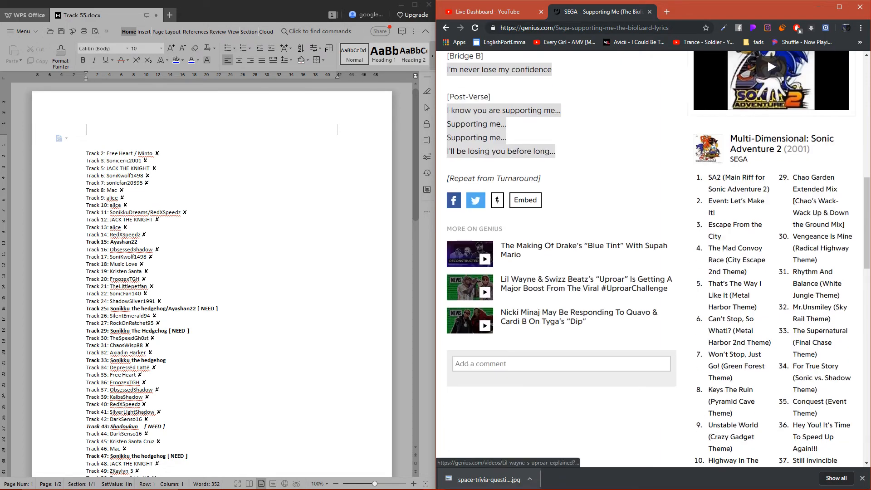
- Highlight "An illusion;" in the Bridge A lyrics on the Genius page, close the page and minimise the browser
{"action": "scroll", "coordinate": [512, 204], "scroll_direction": "up", "scroll_amount": 6}
{"action": "left_click_drag", "start_coordinate": [447, 206], "coordinate": [485, 206]}
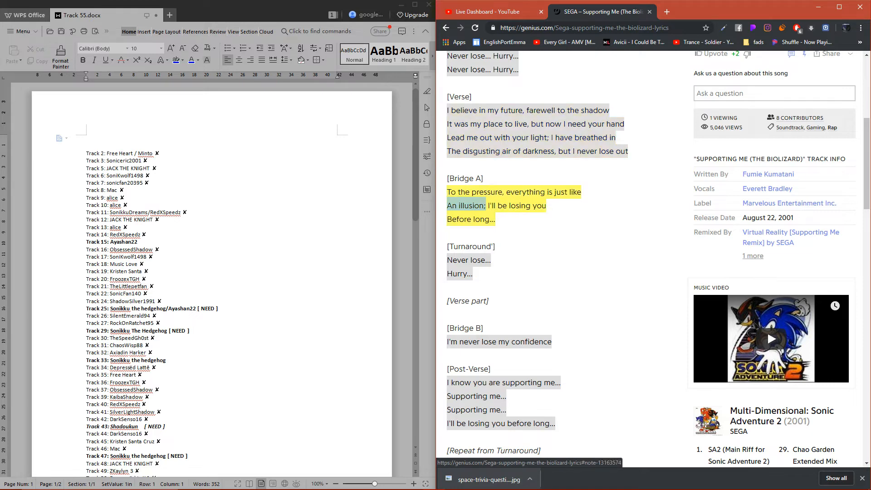
{"action": "left_click", "coordinate": [649, 12]}
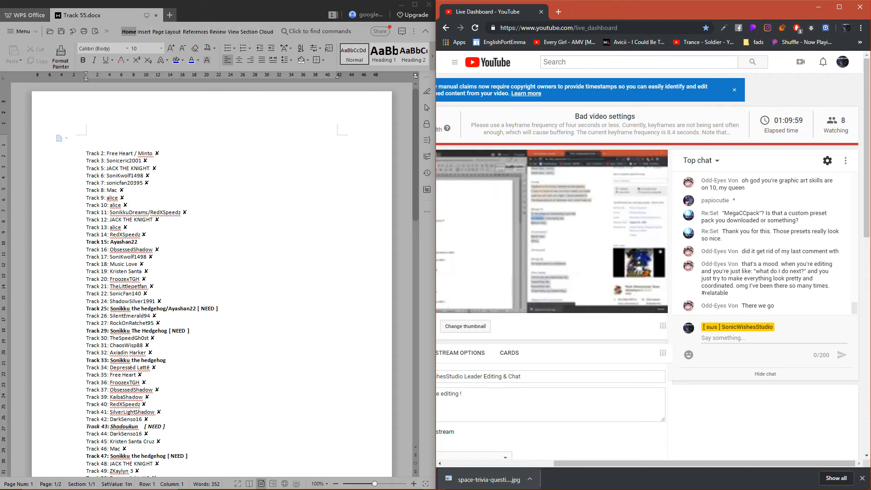
{"action": "left_click", "coordinate": [819, 7]}
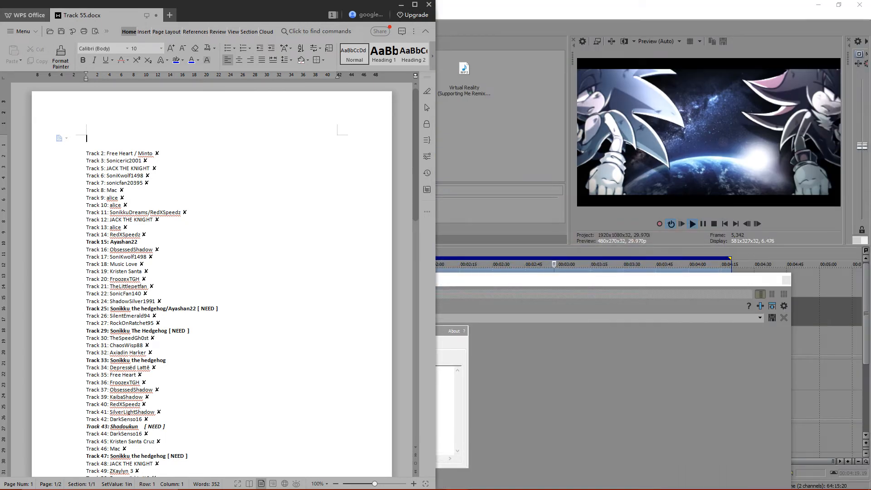
- Switch back to VEGAS Pro and replace the text generator's "R" with "Removing Reality"
{"action": "key", "text": "alt+Tab"}
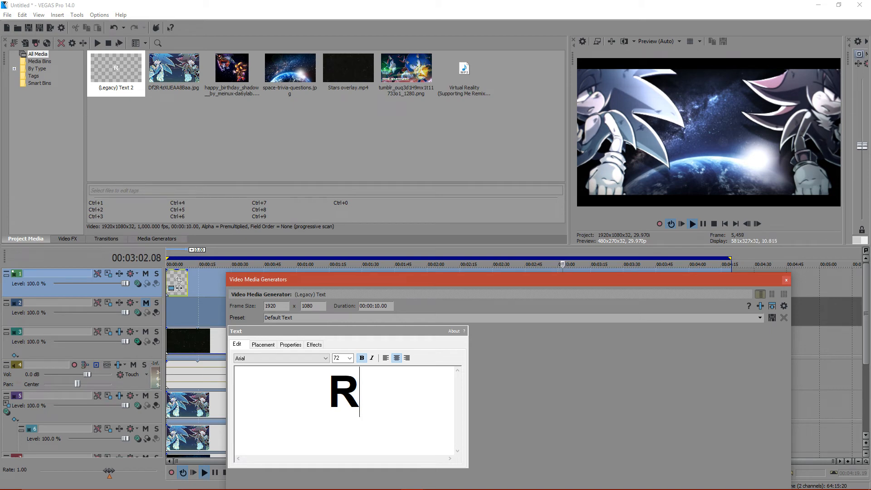
{"action": "key", "text": "BackSpace"}
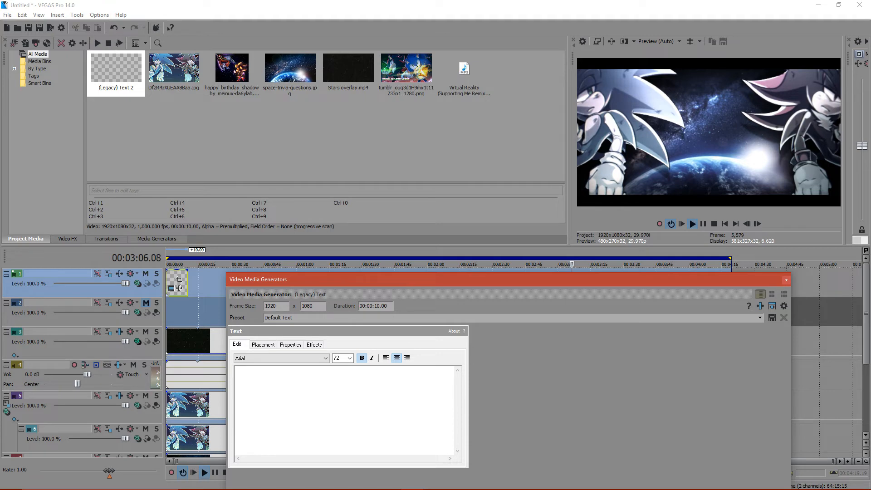
{"action": "type", "text": "Remov"}
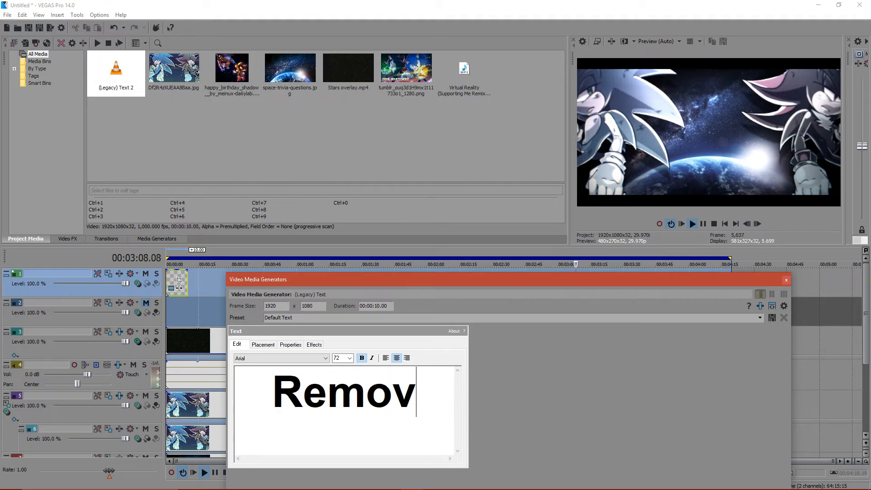
{"action": "type", "text": "ing Reality"}
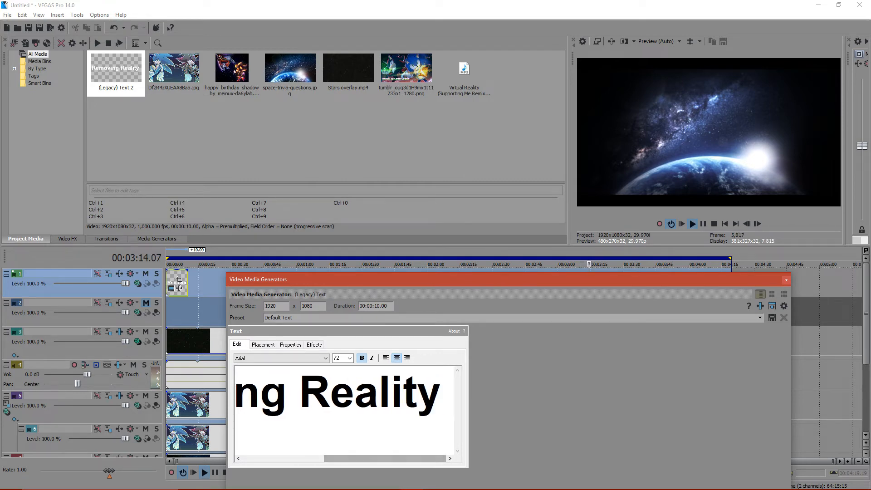
- Switch to the browser, search Google for synonyms of "remove" and expand the dictionary definition to read more alternatives
{"action": "left_click", "coordinate": [434, 481]}
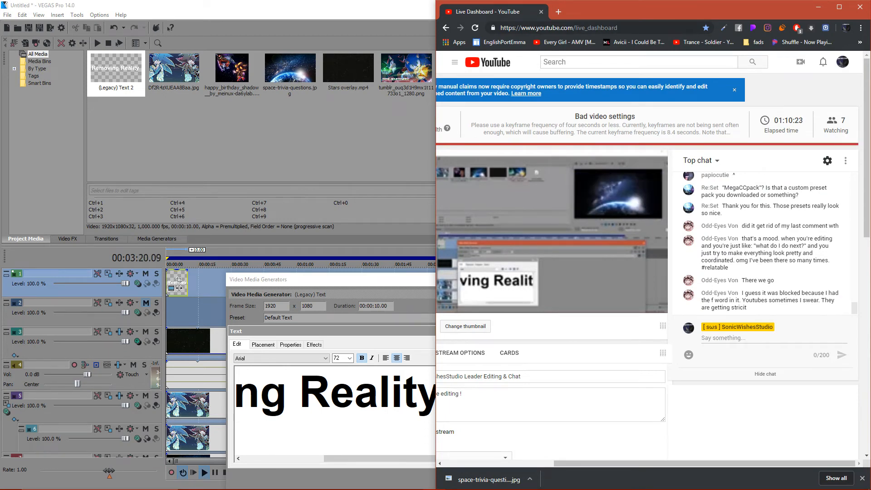
{"action": "left_click", "coordinate": [559, 11]}
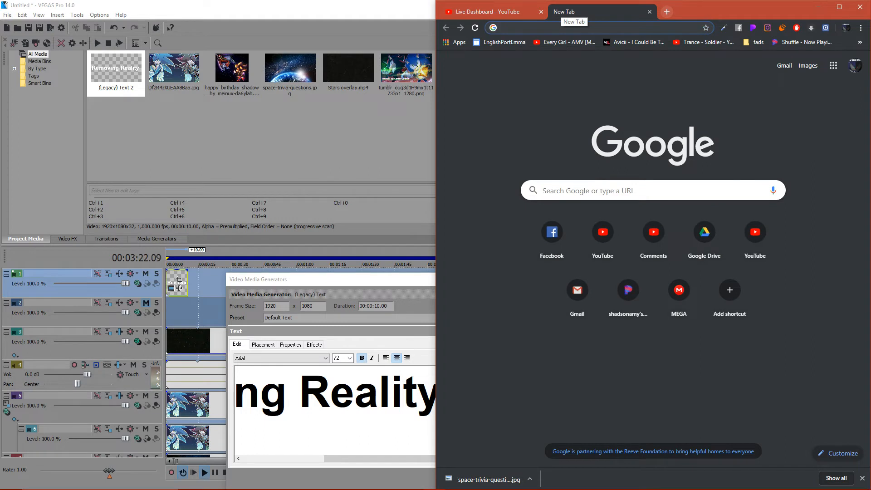
{"action": "type", "text": "remove"}
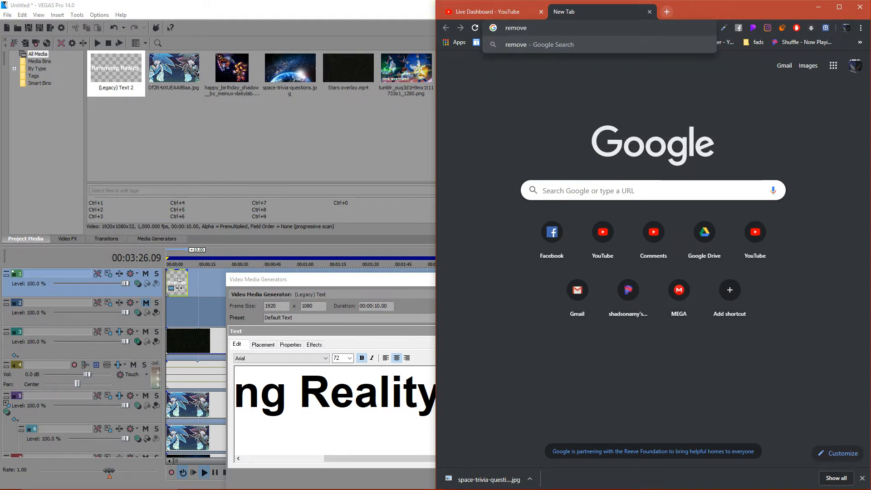
{"action": "type", "text": " synonmin"}
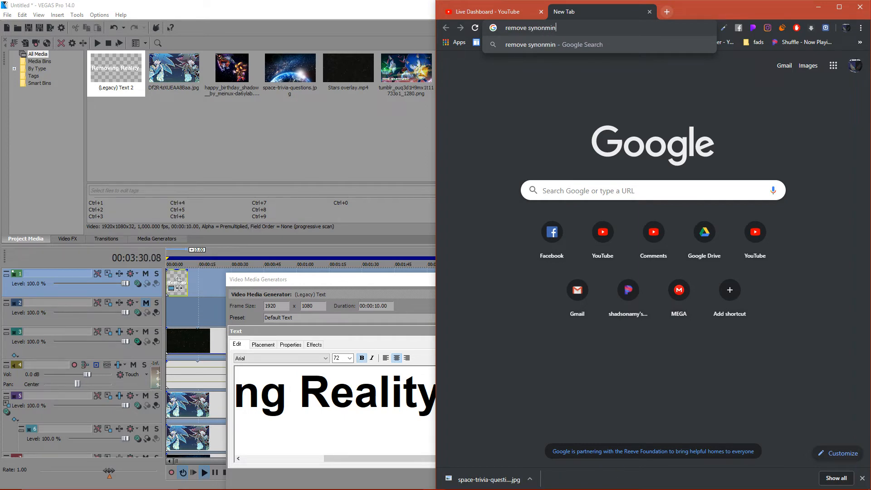
{"action": "key", "text": "Return"}
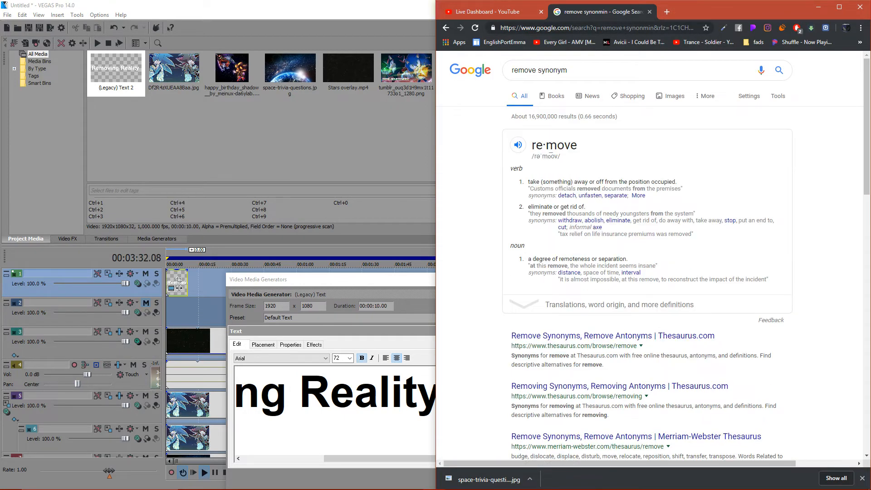
{"action": "left_click", "coordinate": [619, 304]}
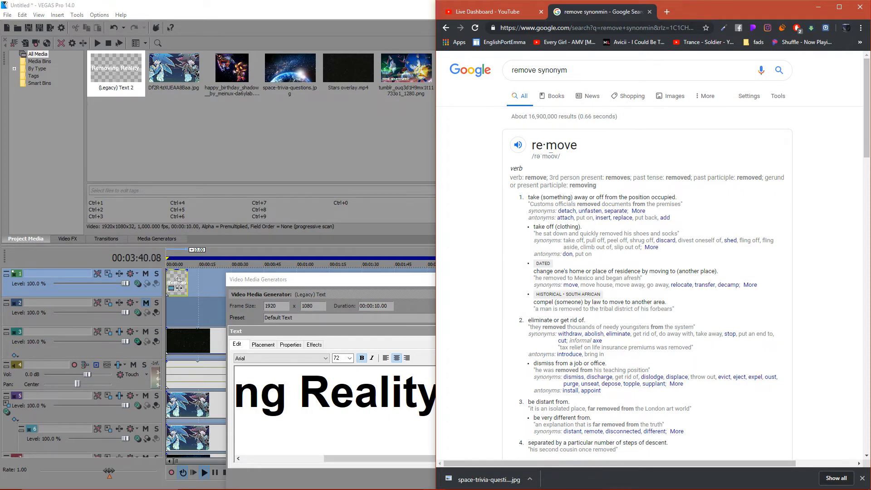
- Return to VEGAS Pro and replace the title text with "Purge Reality"
{"action": "key", "text": "alt+Tab"}
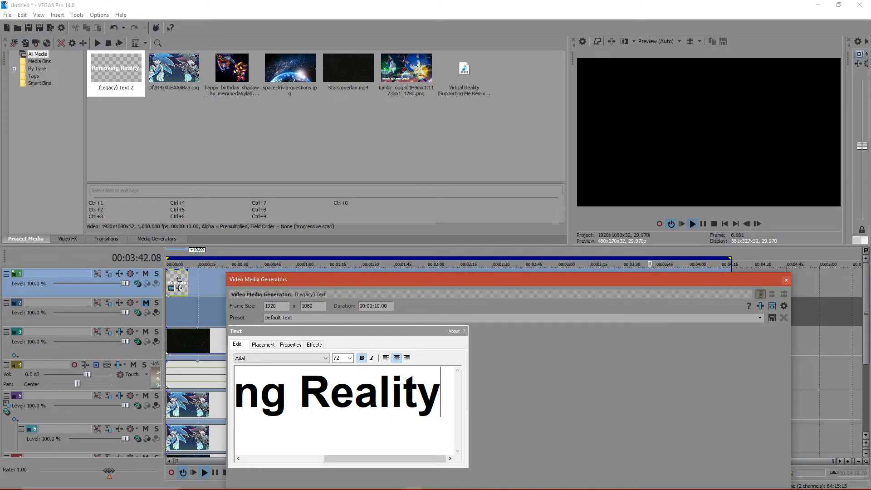
{"action": "key", "text": "ctrl+a"}
{"action": "type", "text": "Pur"}
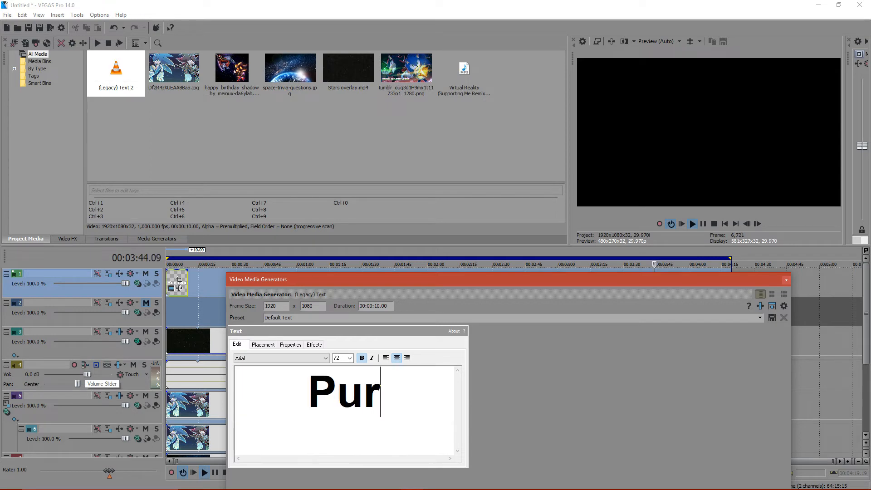
{"action": "type", "text": "ge Reality"}
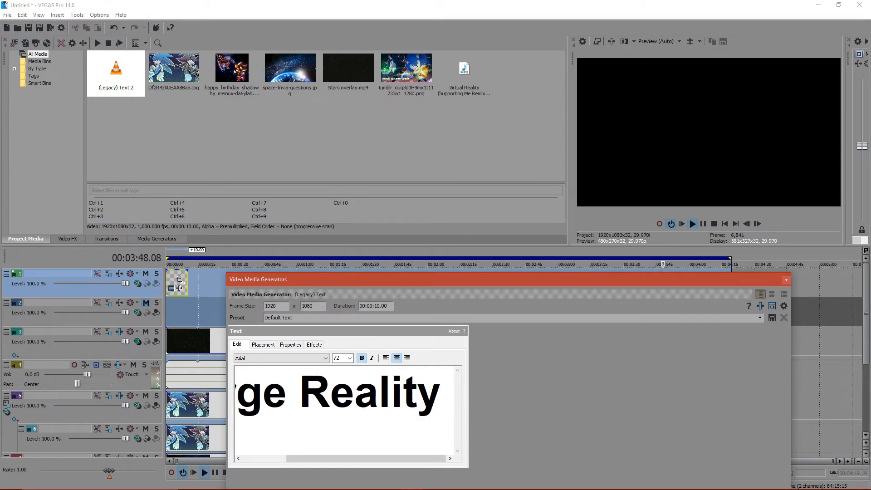
- Restart playback from the beginning and extend the title text event on the top track by about 2 minutes 14 seconds
{"action": "left_click", "coordinate": [178, 281]}
{"action": "key", "text": "ctrl+a"}
{"action": "key", "text": "space"}
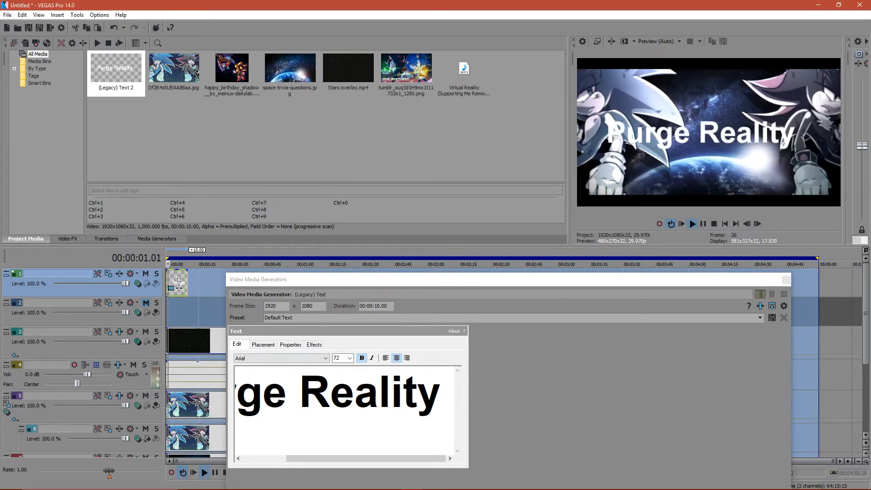
{"action": "left_click", "coordinate": [291, 358]}
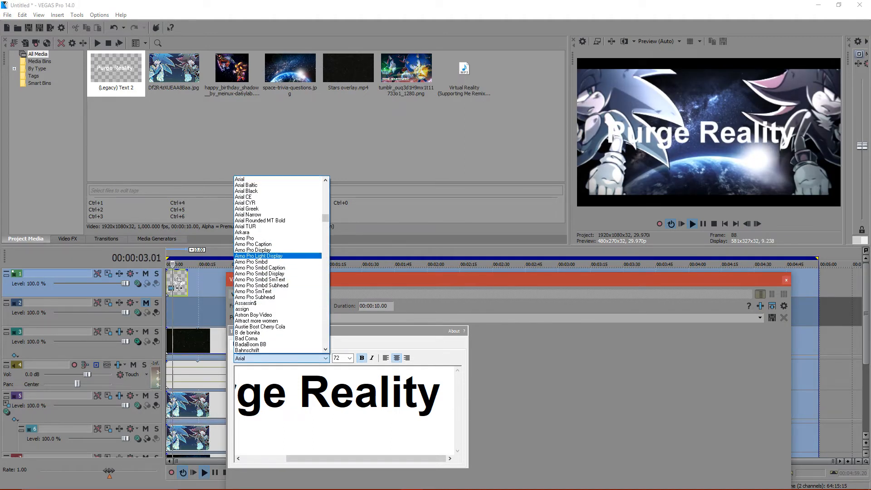
{"action": "left_click", "coordinate": [179, 285]}
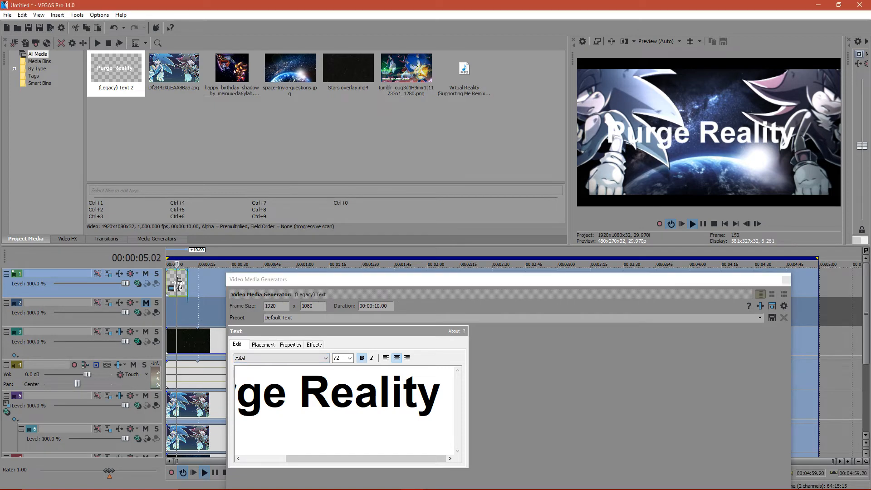
{"action": "left_click_drag", "start_coordinate": [187, 281], "coordinate": [481, 281]}
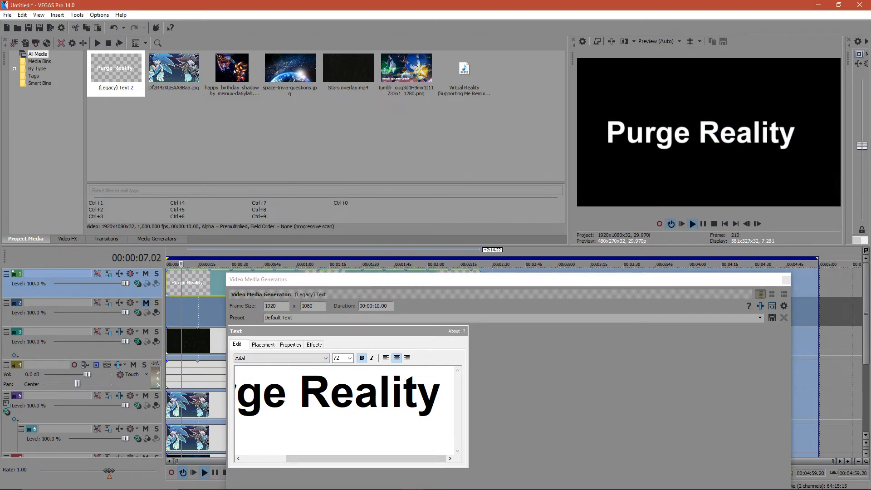
- Try successive fonts on the title text, from Bahnschrift through BankGothic Lt BT to Bauhaus 93
{"action": "left_click", "coordinate": [290, 359]}
{"action": "left_click", "coordinate": [290, 344]}
{"action": "key", "text": "Down"}
{"action": "key", "text": "Down"}
{"action": "key", "text": "Down"}
{"action": "key", "text": "Down"}
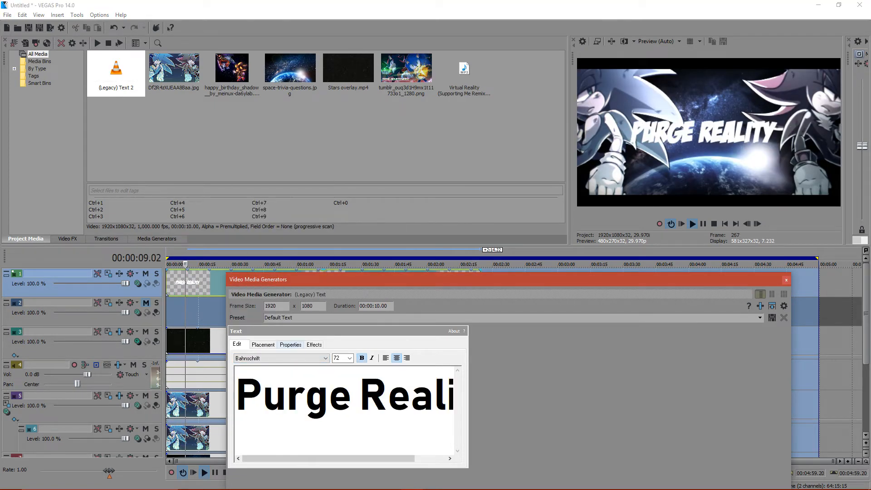
{"action": "key", "text": "Down"}
{"action": "key", "text": "Down"}
{"action": "key", "text": "Down"}
{"action": "key", "text": "Down"}
{"action": "key", "text": "Down"}
{"action": "key", "text": "Down"}
{"action": "key", "text": "Down"}
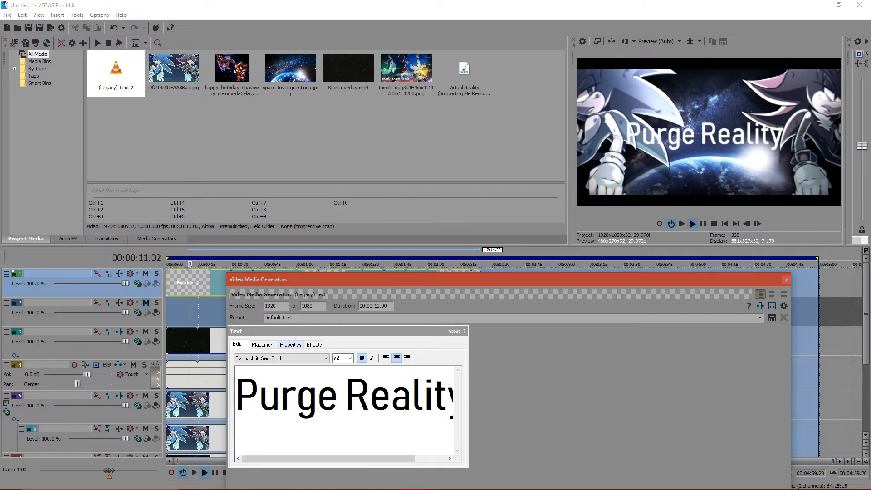
{"action": "key", "text": "Down"}
{"action": "key", "text": "Down"}
{"action": "key", "text": "Down"}
{"action": "key", "text": "Down"}
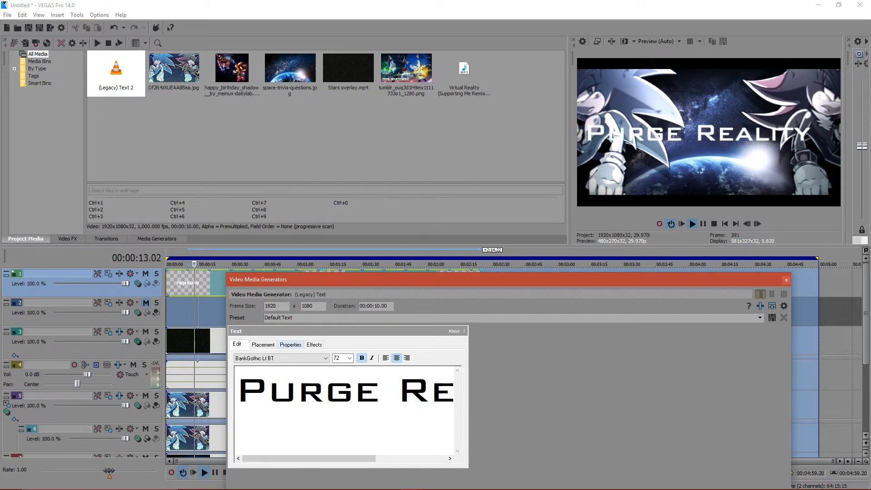
{"action": "key", "text": "Down"}
{"action": "key", "text": "Down"}
{"action": "key", "text": "Down"}
{"action": "key", "text": "Down"}
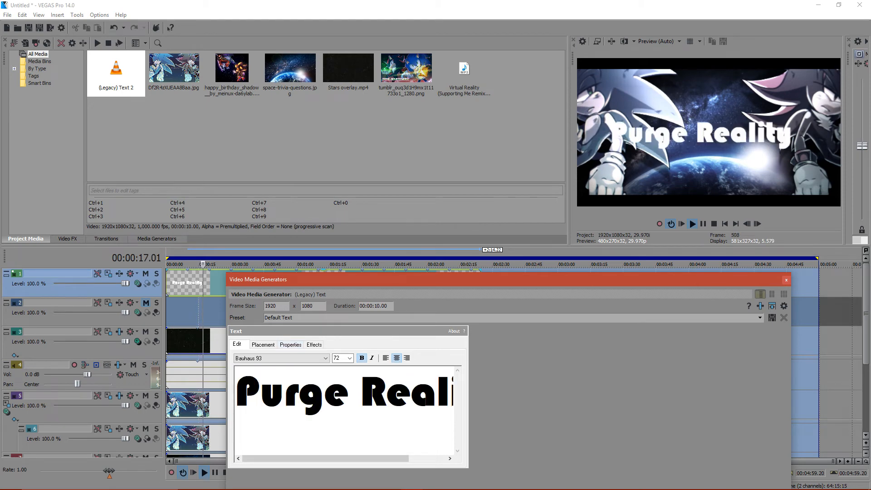
- Replace the title text with "PURGE REALITY" in capitals
{"action": "key", "text": "ctrl+a"}
{"action": "type", "text": "PURGE"}
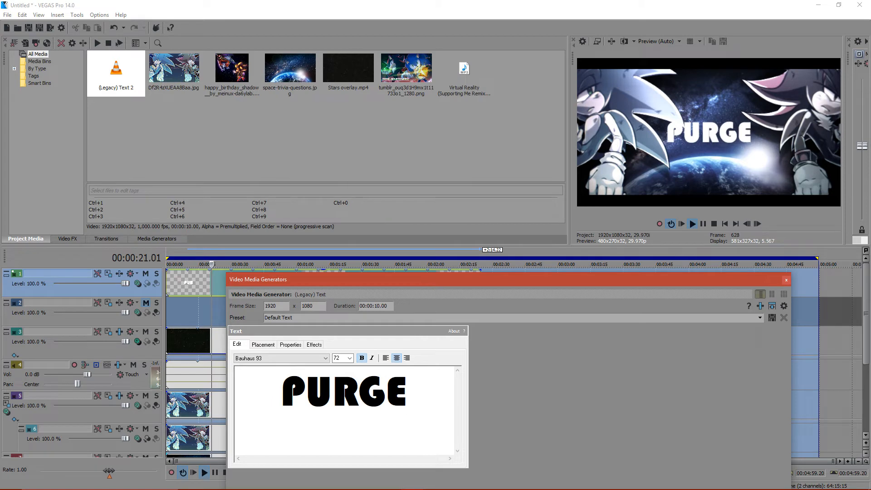
{"action": "type", "text": " REALITY"}
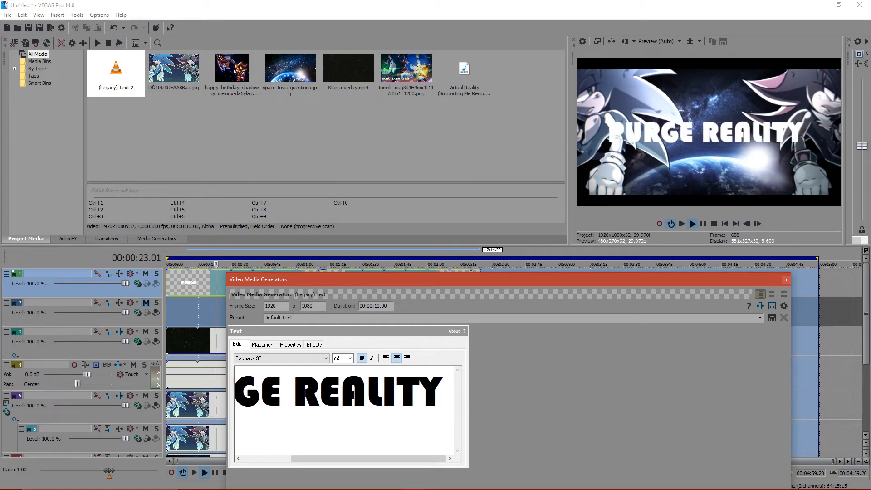
- Try further fonts on the title, from Black Asylum to BLOODSEEKER DEMO
{"action": "left_click", "coordinate": [325, 359]}
{"action": "left_click", "coordinate": [291, 350]}
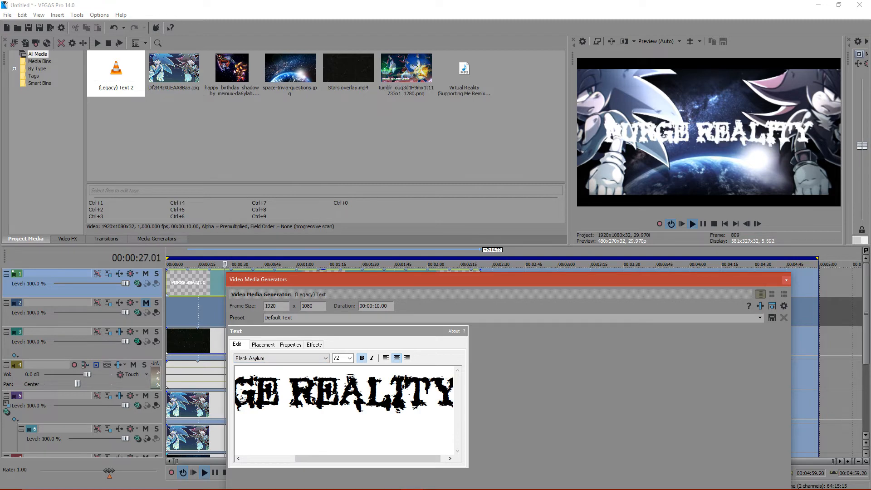
{"action": "key", "text": "Down"}
{"action": "key", "text": "Down"}
{"action": "key", "text": "Down"}
{"action": "key", "text": "Down"}
{"action": "key", "text": "Down"}
{"action": "key", "text": "Down"}
{"action": "key", "text": "Down"}
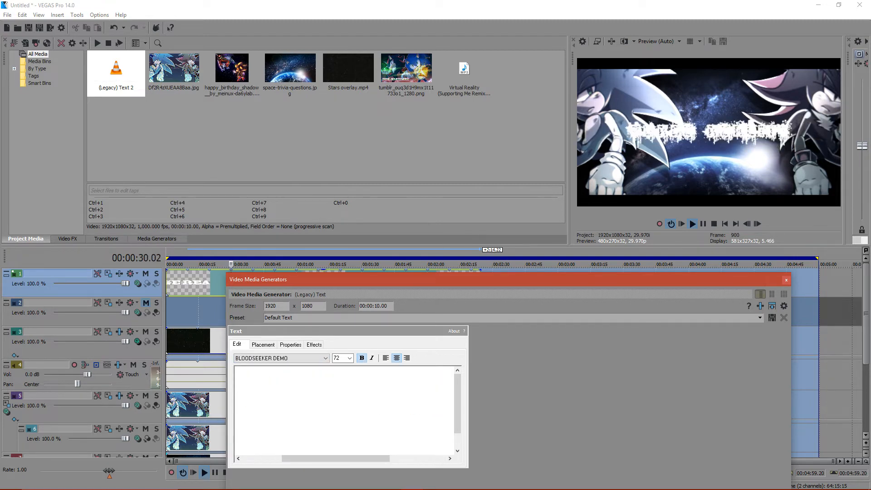
{"action": "key", "text": "Down"}
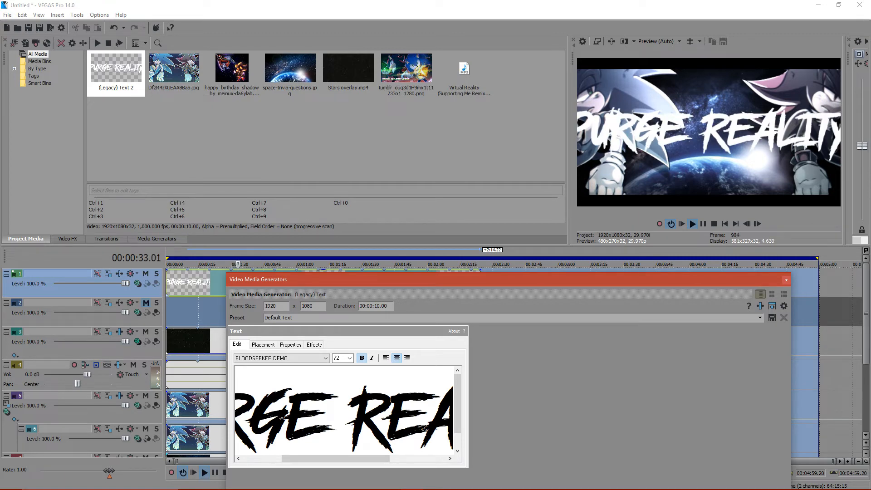
{"action": "key", "text": "Down"}
- Turn off bold for the title text and set its font size to 26
{"action": "left_click", "coordinate": [362, 359]}
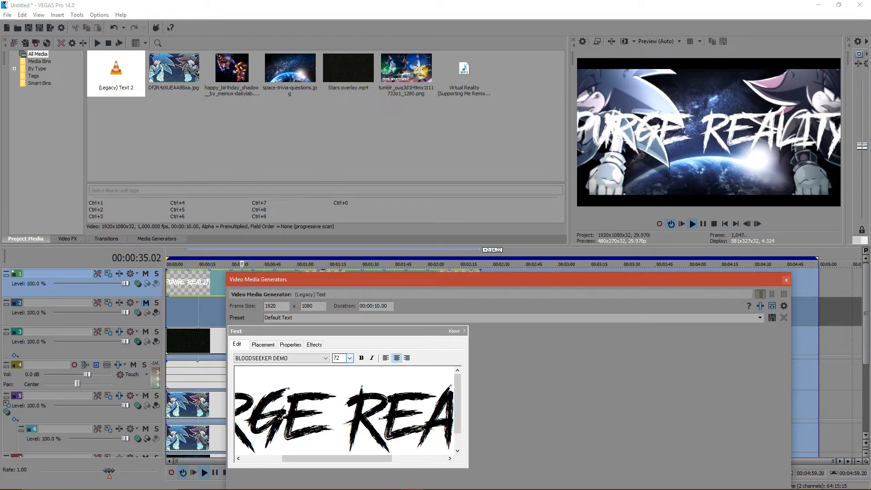
{"action": "left_click", "coordinate": [350, 359]}
{"action": "key", "text": "Return"}
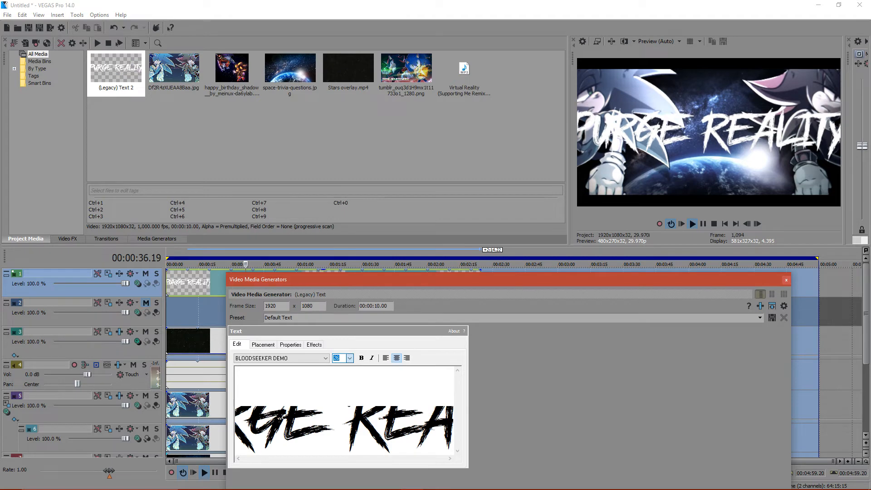
- Try the brand new burn and CarbonType fonts on the title, and set it to Coalition
{"action": "left_click", "coordinate": [326, 358]}
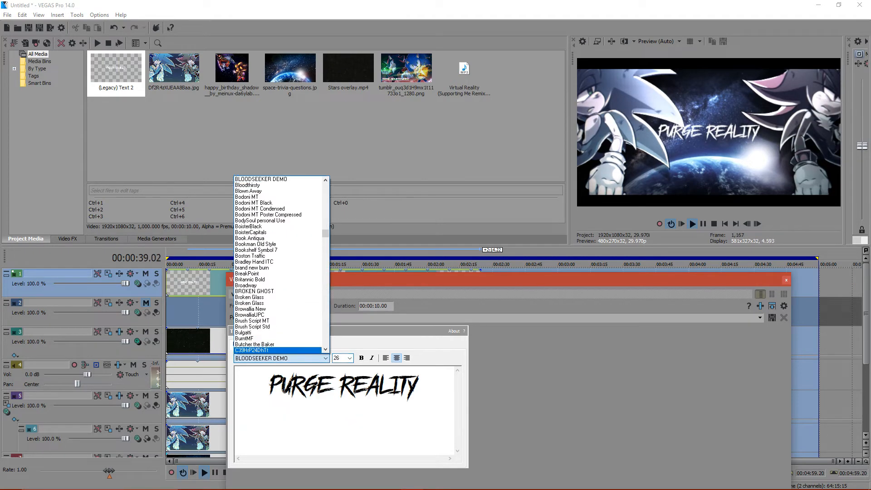
{"action": "left_click", "coordinate": [277, 285]}
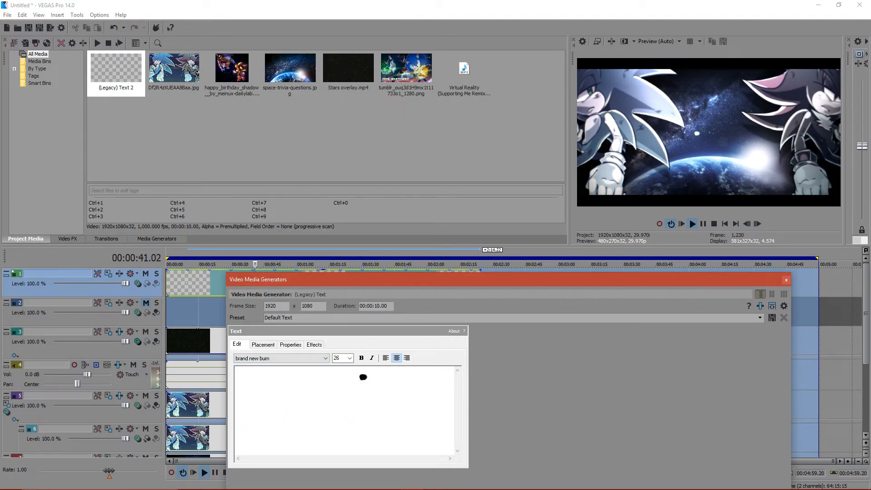
{"action": "left_click", "coordinate": [325, 358]}
{"action": "left_click", "coordinate": [277, 350]}
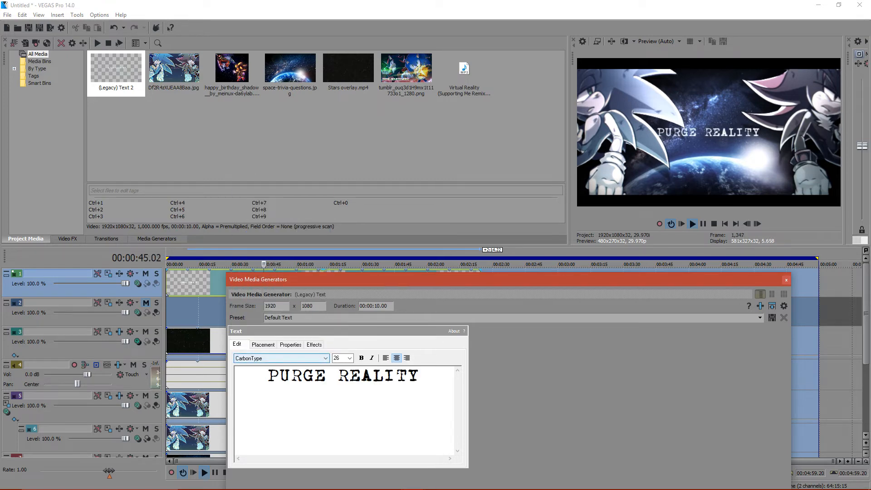
{"action": "left_click", "coordinate": [318, 359]}
{"action": "left_click", "coordinate": [290, 351]}
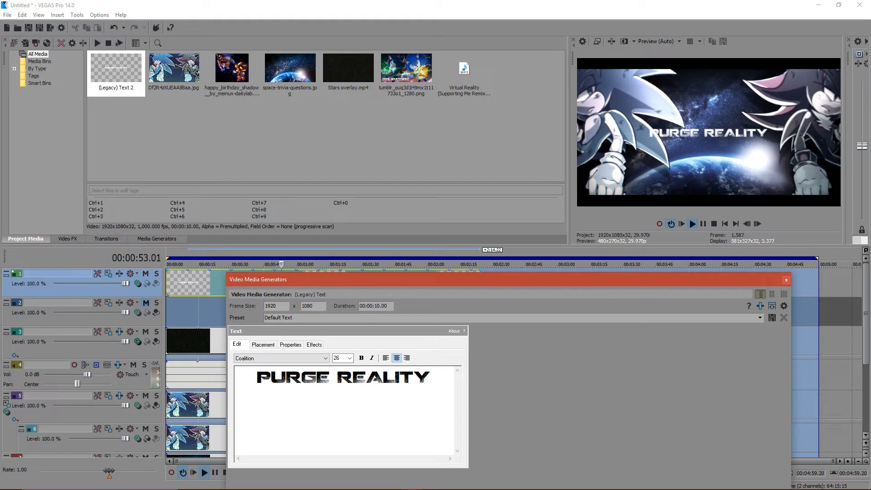
- Turn on the drop shadow for the title text and set the shadow's feather to 0.000
{"action": "left_click", "coordinate": [314, 344]}
{"action": "left_click", "coordinate": [242, 413]}
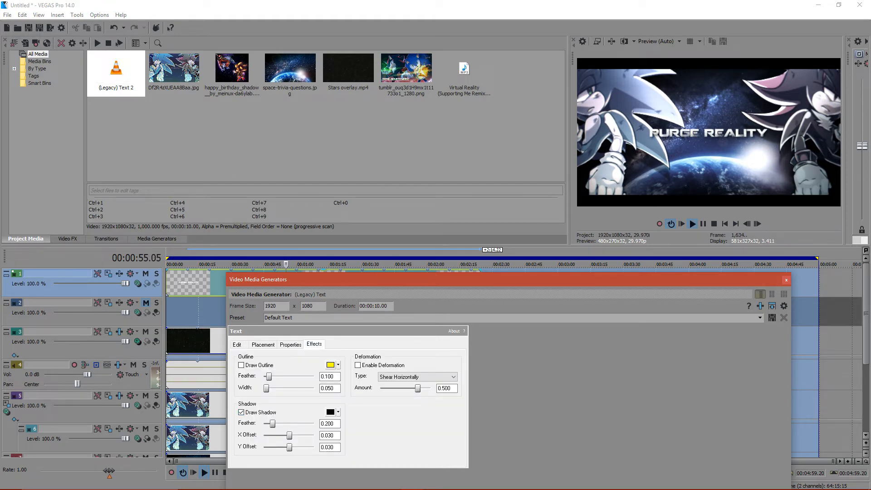
{"action": "left_click_drag", "start_coordinate": [273, 424], "coordinate": [264, 424]}
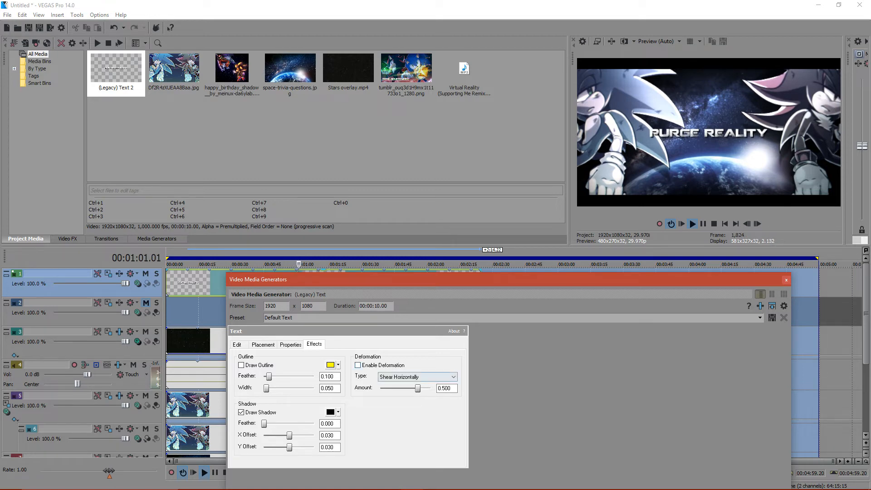
{"action": "left_click", "coordinate": [238, 344]}
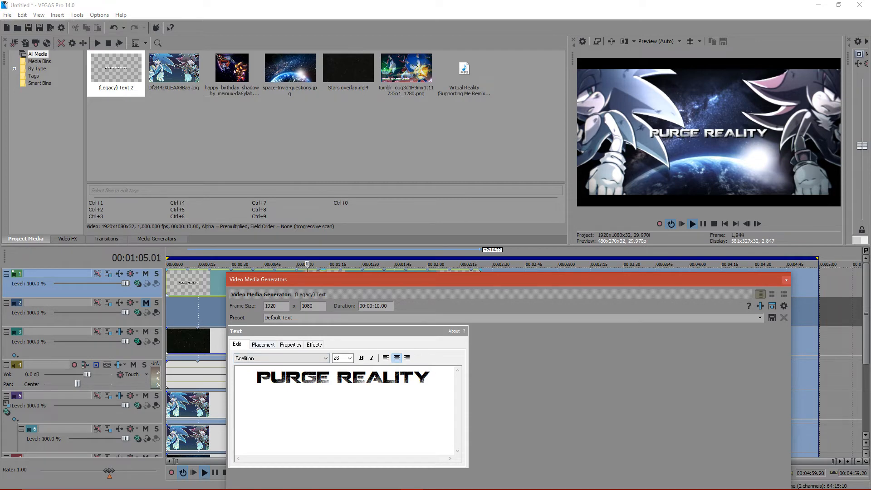
- Move the title text up to about X 0.089, Y -0.402, close its generator settings, and stop playback
{"action": "left_click", "coordinate": [263, 345]}
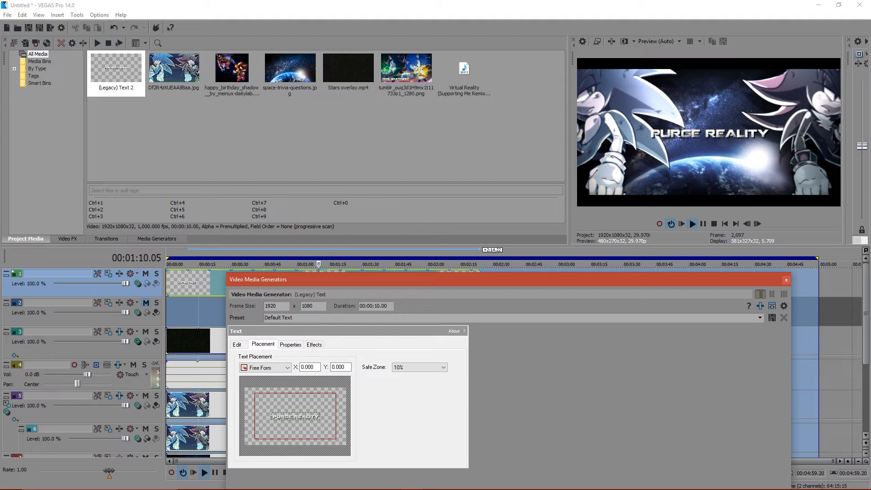
{"action": "left_click_drag", "start_coordinate": [296, 417], "coordinate": [299, 405]}
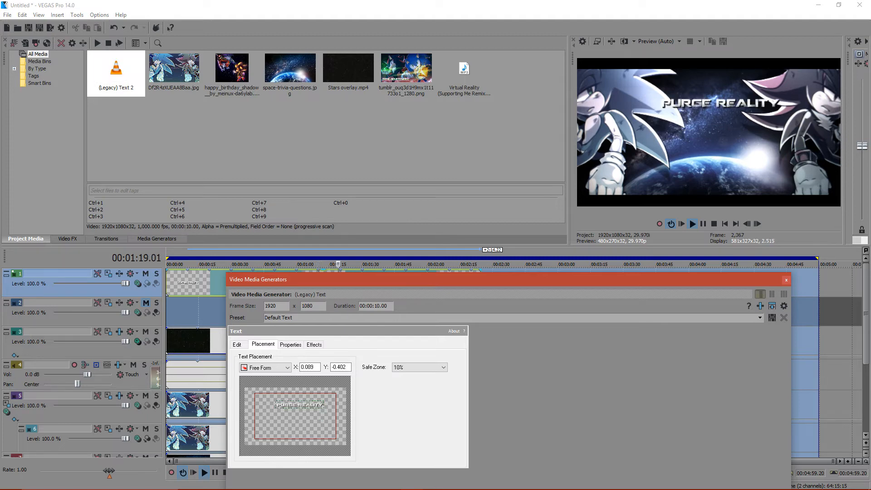
{"action": "left_click", "coordinate": [786, 280]}
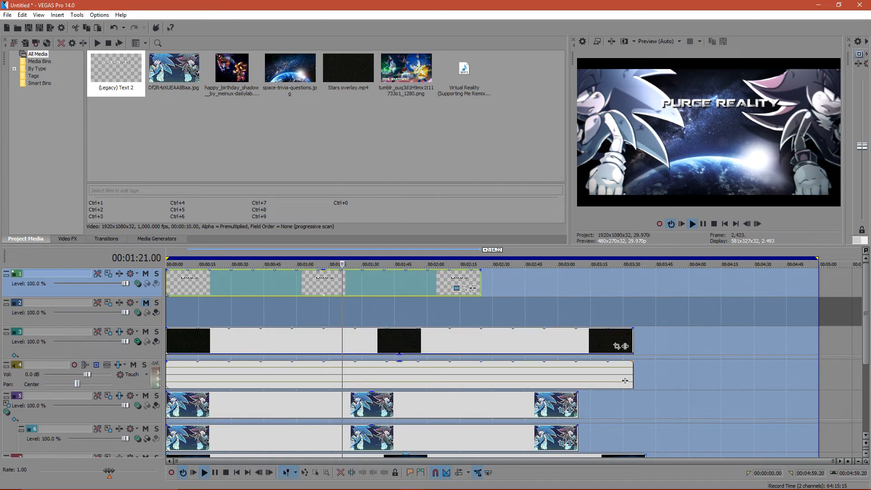
{"action": "key", "text": "space"}
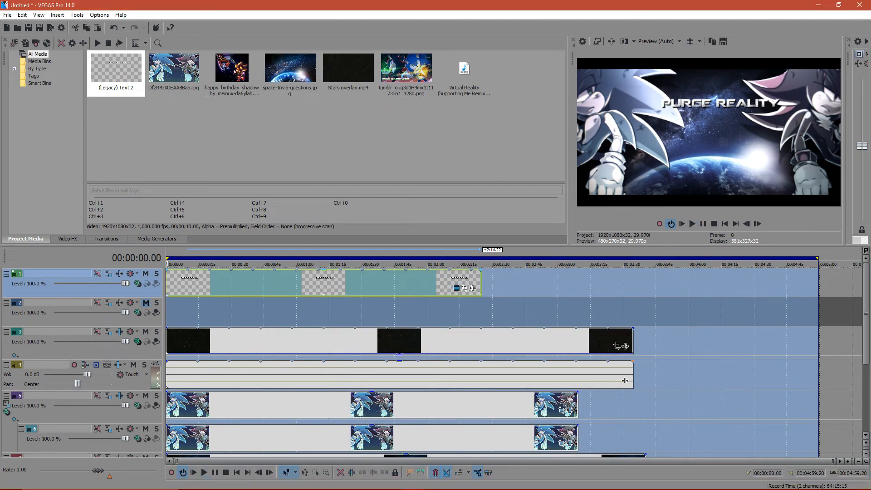
- Reopen the title's generated media settings, try font size 60, and set the size to 40
{"action": "left_click", "coordinate": [456, 288]}
{"action": "double_click", "coordinate": [336, 359]}
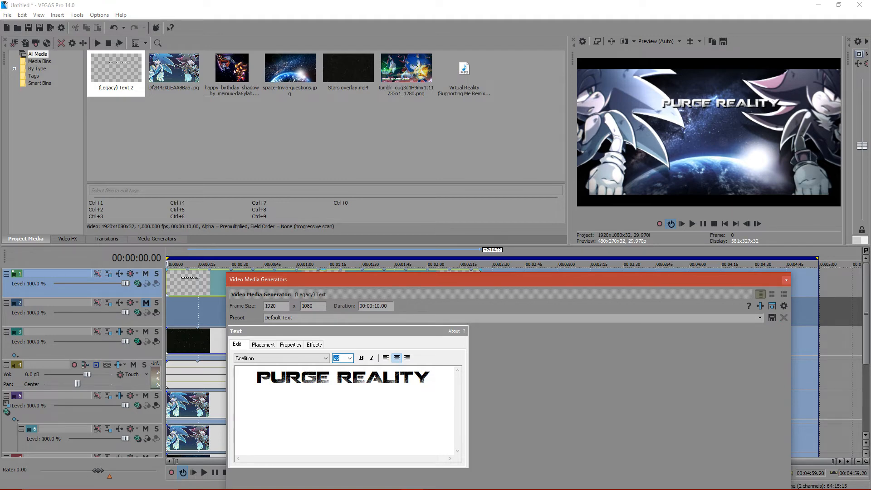
{"action": "left_click", "coordinate": [349, 358]}
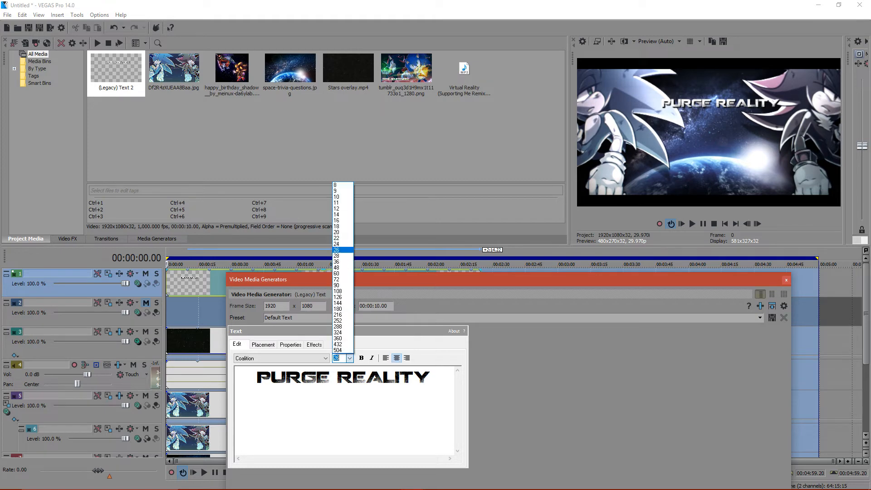
{"action": "left_click", "coordinate": [338, 274]}
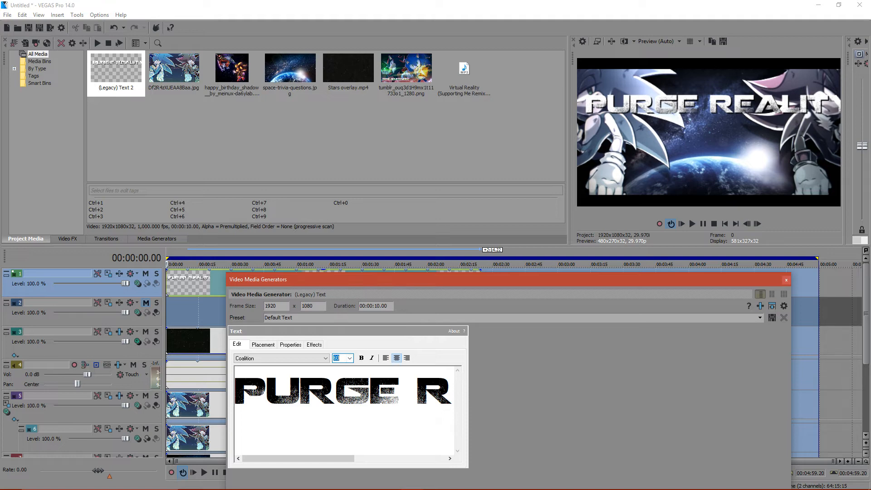
{"action": "type", "text": "4"}
{"action": "key", "text": "Return"}
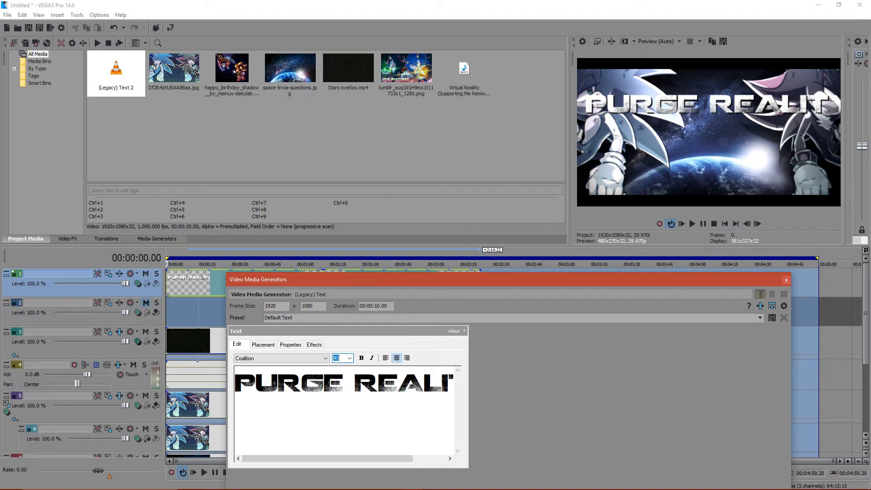
- Switch to the browser to close the Google synonym search tab, and return to the title's placement settings in VEGAS Pro
{"action": "left_click", "coordinate": [434, 481]}
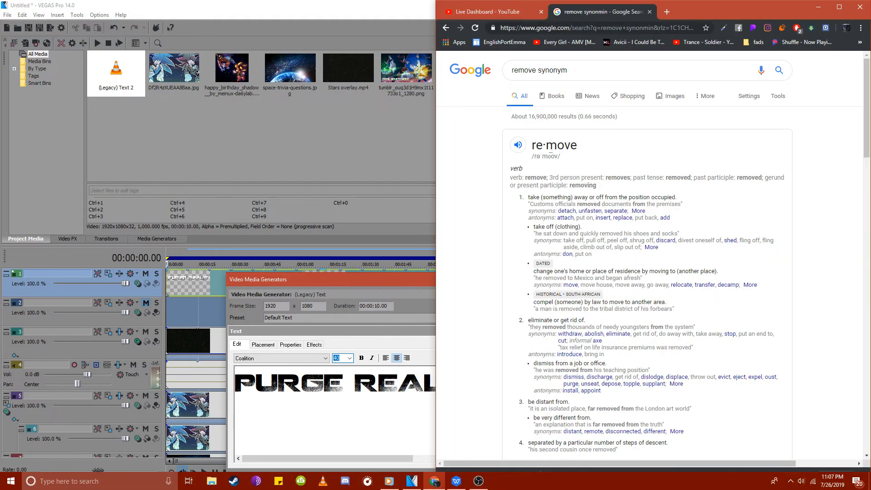
{"action": "left_click", "coordinate": [488, 12]}
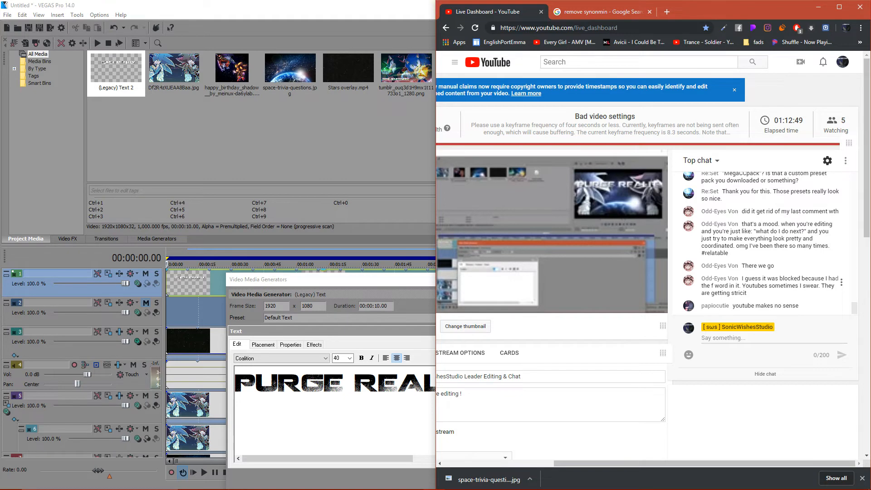
{"action": "left_click", "coordinate": [603, 12]}
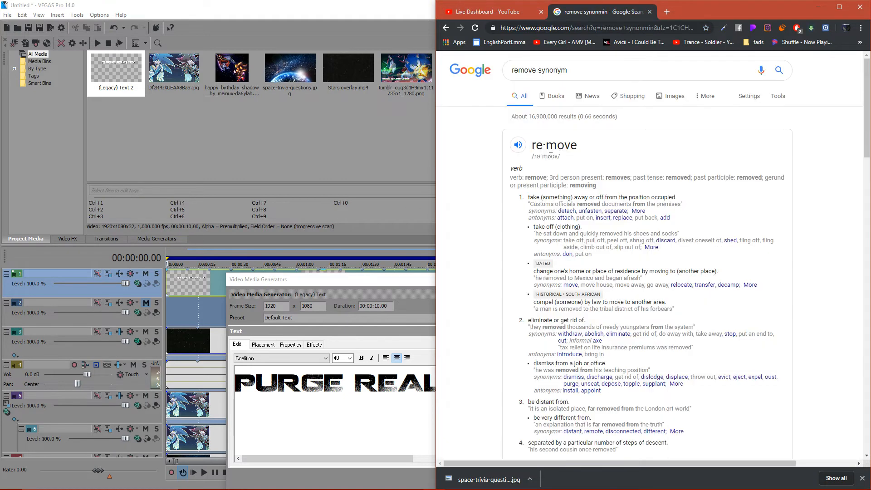
{"action": "left_click", "coordinate": [649, 12]}
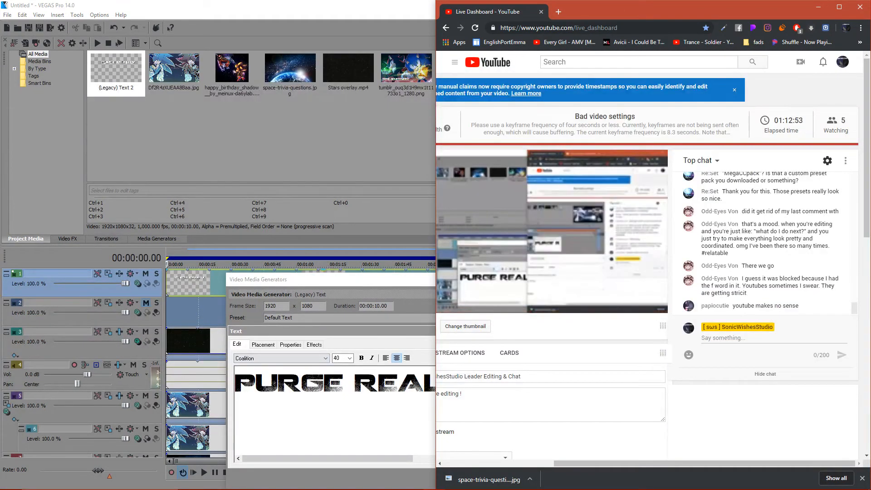
{"action": "key", "text": "alt+Tab"}
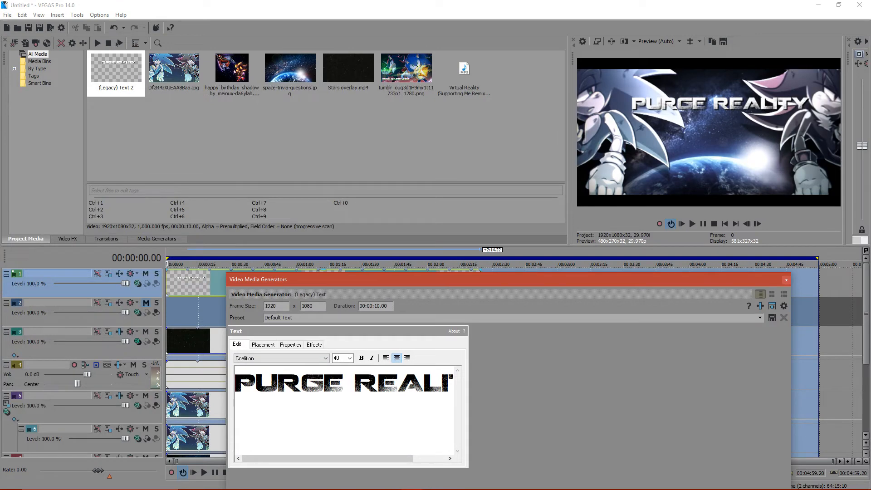
{"action": "left_click", "coordinate": [263, 345]}
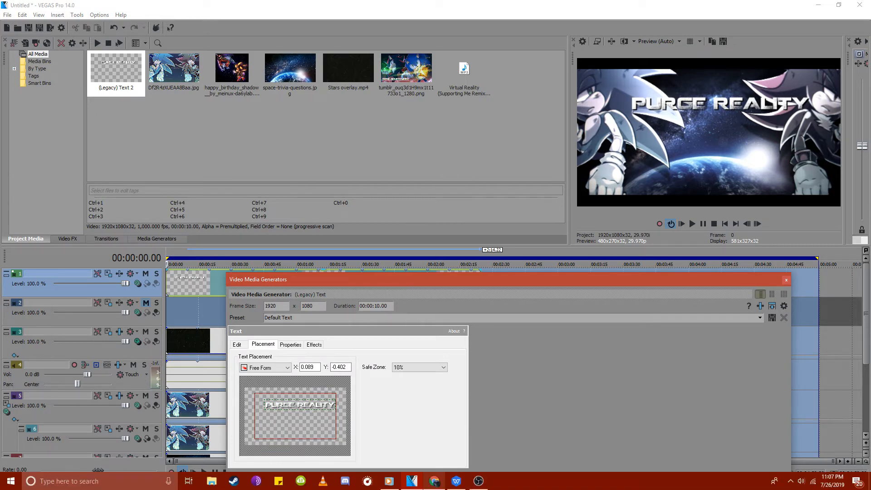
- Switch to Windows Media Player, lower its playback volume slightly, and minimize it
{"action": "left_click", "coordinate": [390, 481]}
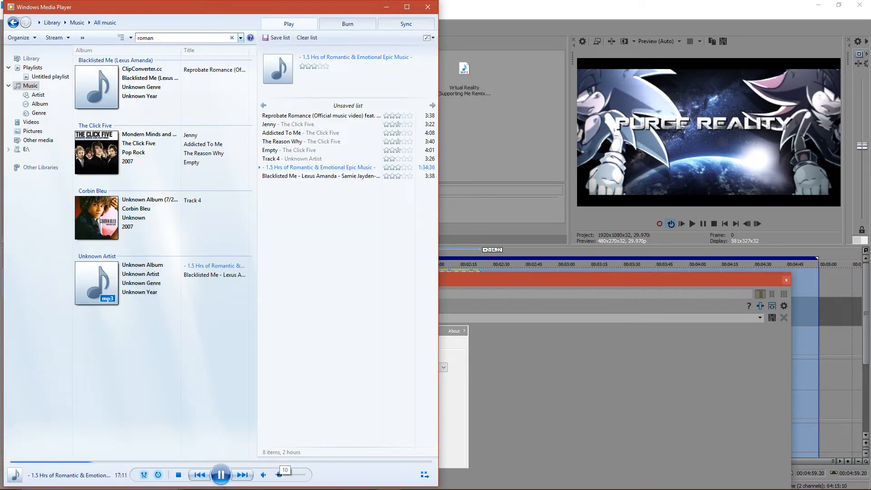
{"action": "left_click_drag", "start_coordinate": [282, 475], "coordinate": [279, 474]}
{"action": "left_click", "coordinate": [386, 7]}
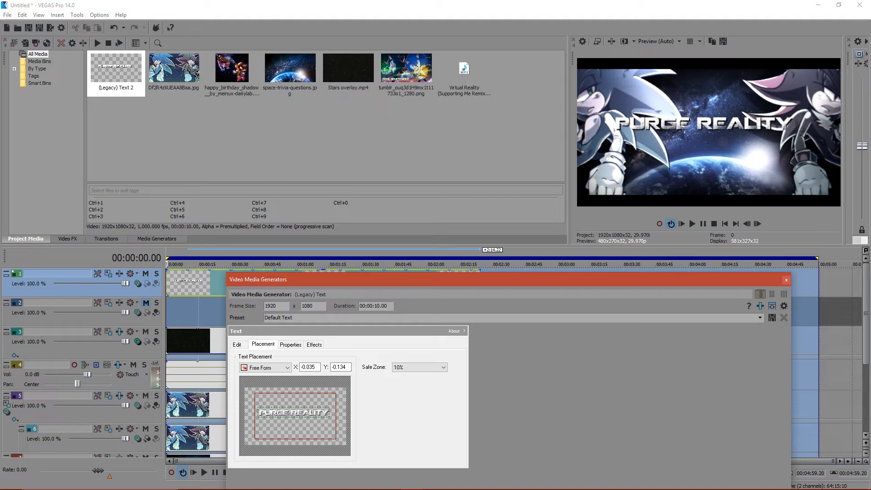
- Position the title text at about X 0.031, Y -0.049, and close its generator settings
{"action": "left_click_drag", "start_coordinate": [294, 413], "coordinate": [296, 412]}
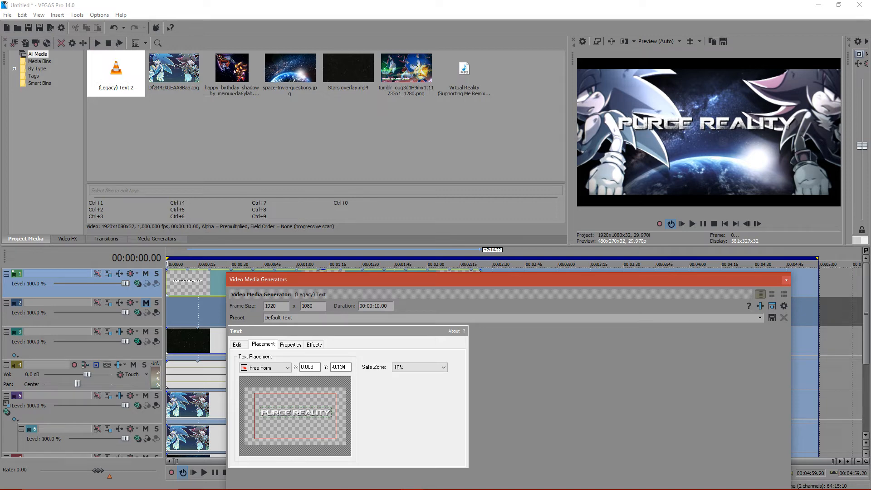
{"action": "left_click_drag", "start_coordinate": [296, 413], "coordinate": [297, 413]}
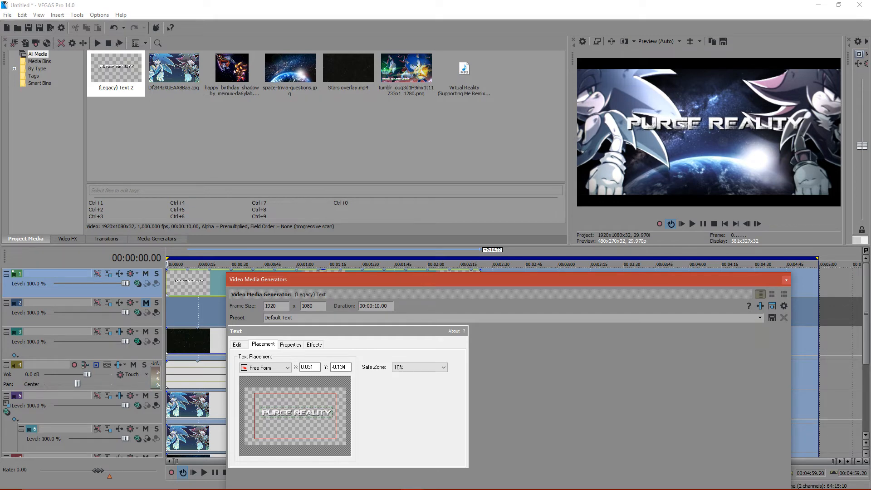
{"action": "left_click_drag", "start_coordinate": [297, 413], "coordinate": [297, 414]}
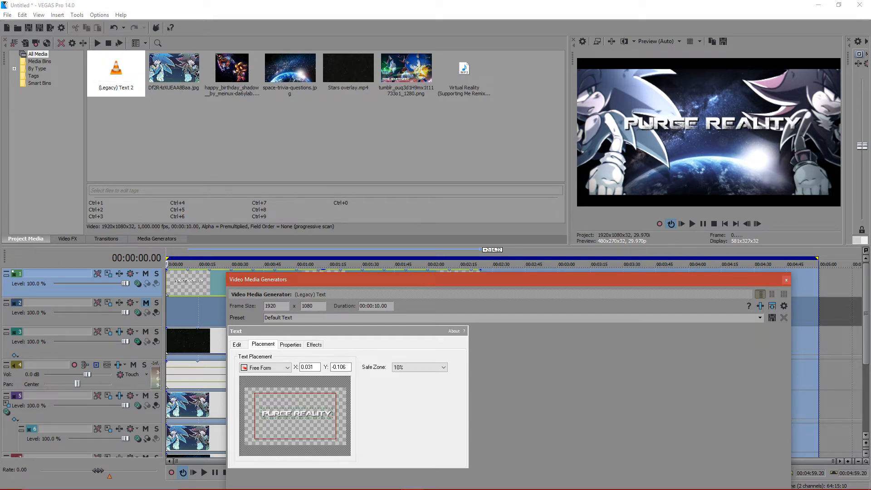
{"action": "left_click_drag", "start_coordinate": [298, 414], "coordinate": [297, 415]}
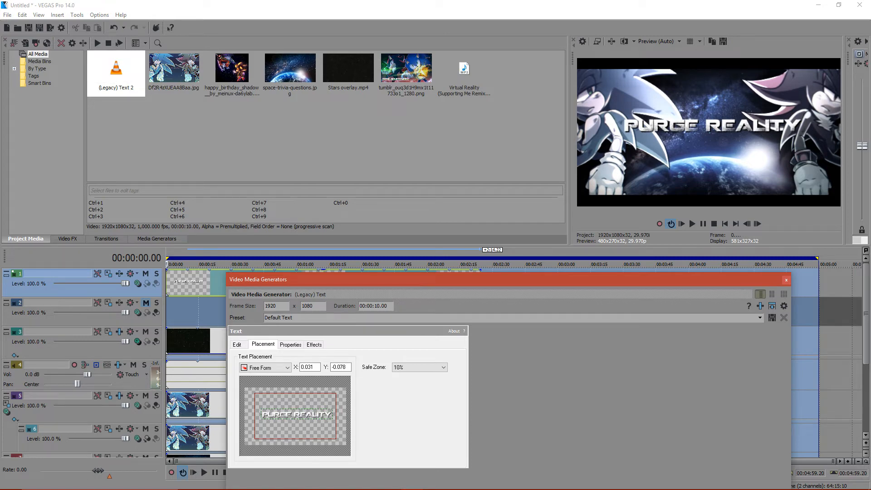
{"action": "key", "text": "Down"}
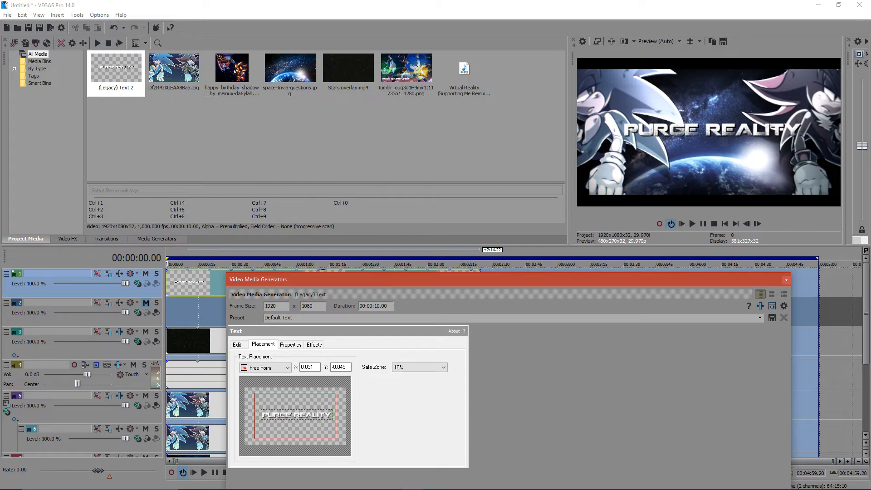
{"action": "left_click", "coordinate": [787, 279]}
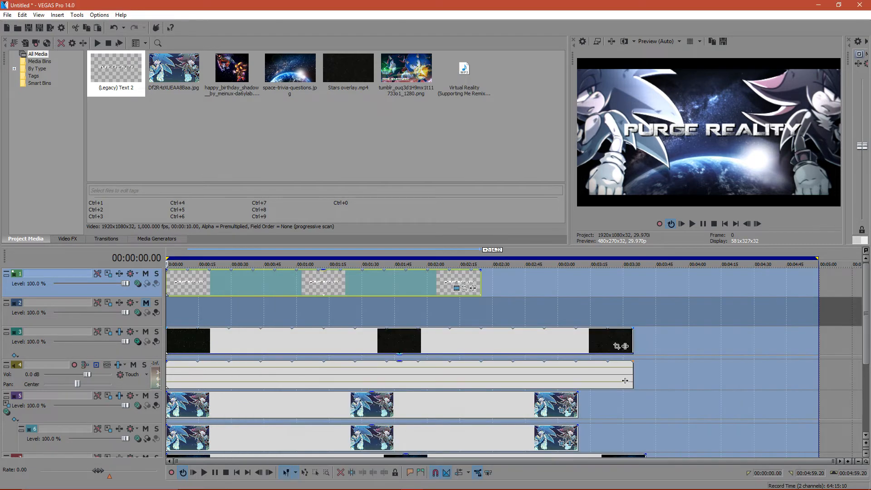
- Add the S_DissolveBlur effect to the effect chain of track 5, which holds the hedgehogs
{"action": "left_click", "coordinate": [97, 396]}
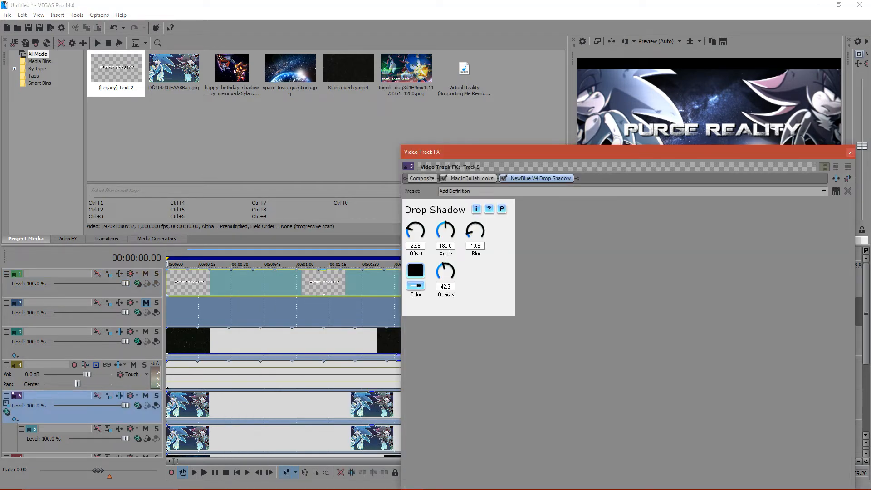
{"action": "left_click", "coordinate": [837, 179]}
{"action": "left_click_drag", "start_coordinate": [347, 358], "coordinate": [481, 358]}
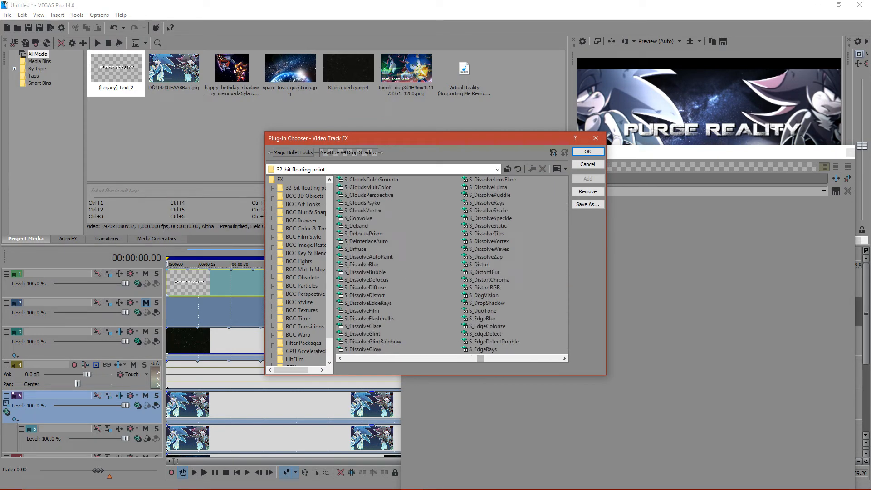
{"action": "double_click", "coordinate": [362, 264]}
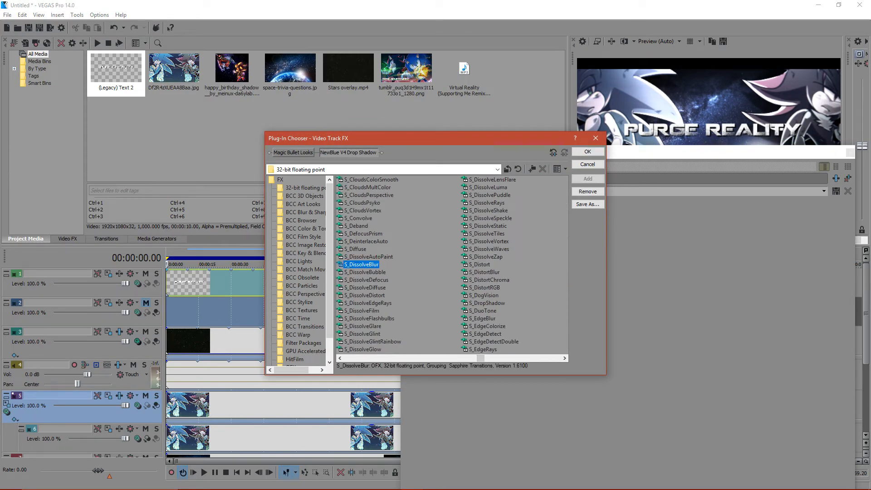
{"action": "left_click", "coordinate": [588, 152]}
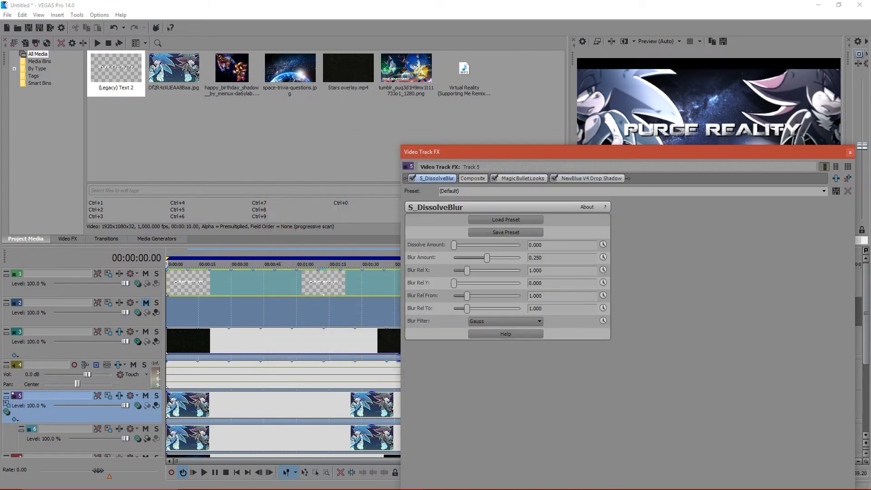
- Try S_DissolveBlur with a dissolve amount of 0.082 and Blur Rel Y of 0.850, and remove the effect from track 5
{"action": "left_click_drag", "start_coordinate": [588, 152], "coordinate": [535, 199]}
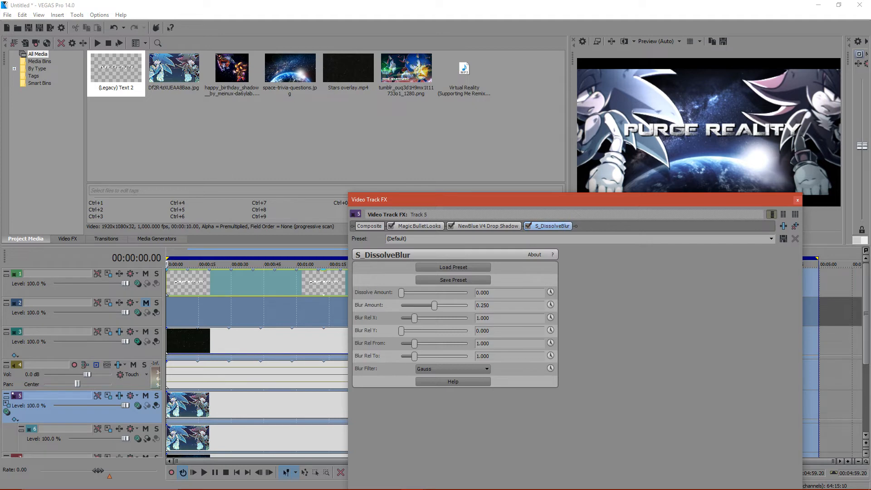
{"action": "left_click_drag", "start_coordinate": [401, 292], "coordinate": [405, 293]}
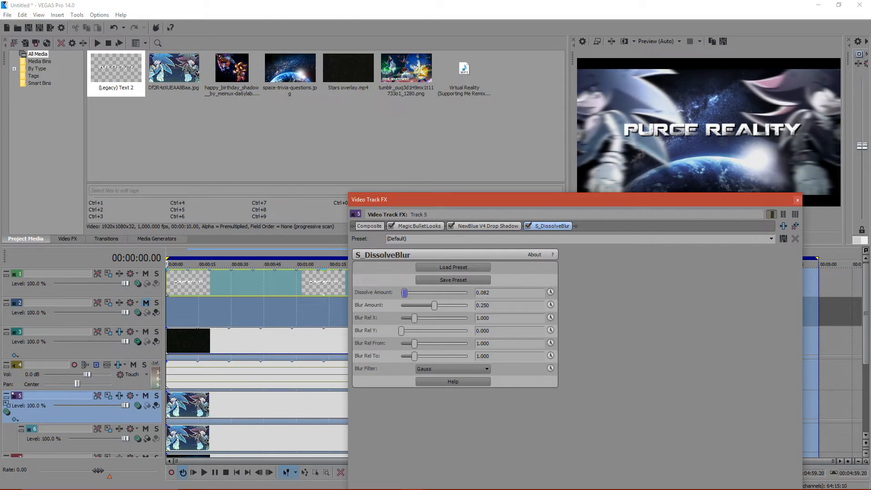
{"action": "left_click_drag", "start_coordinate": [401, 330], "coordinate": [412, 331]}
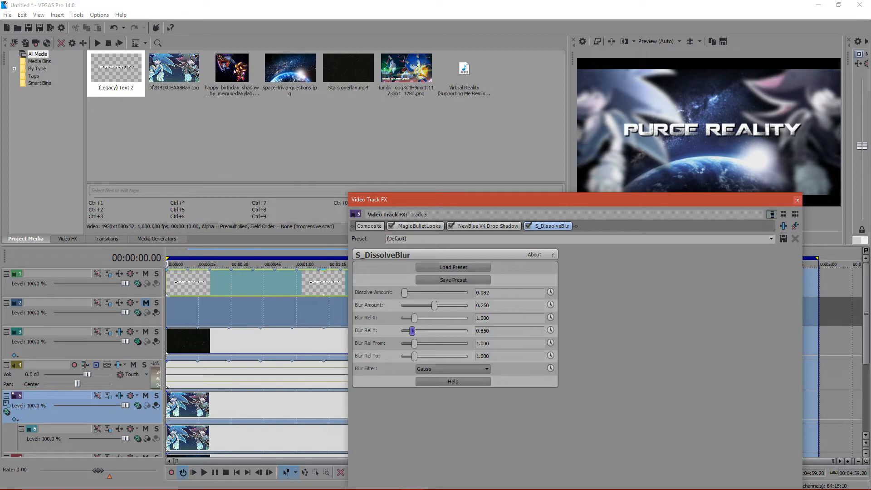
{"action": "left_click", "coordinate": [796, 225]}
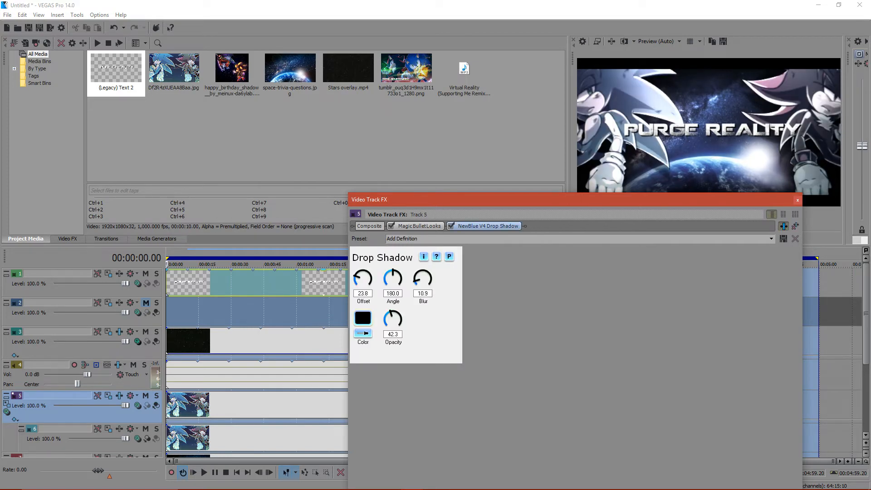
- Add the VEGAS Gaussian Blur effect to track 5's effect chain after the Drop Shadow
{"action": "left_click", "coordinate": [783, 226]}
{"action": "scroll", "coordinate": [453, 268], "scroll_direction": "right", "scroll_amount": 10}
{"action": "left_click_drag", "start_coordinate": [532, 358], "coordinate": [551, 359]}
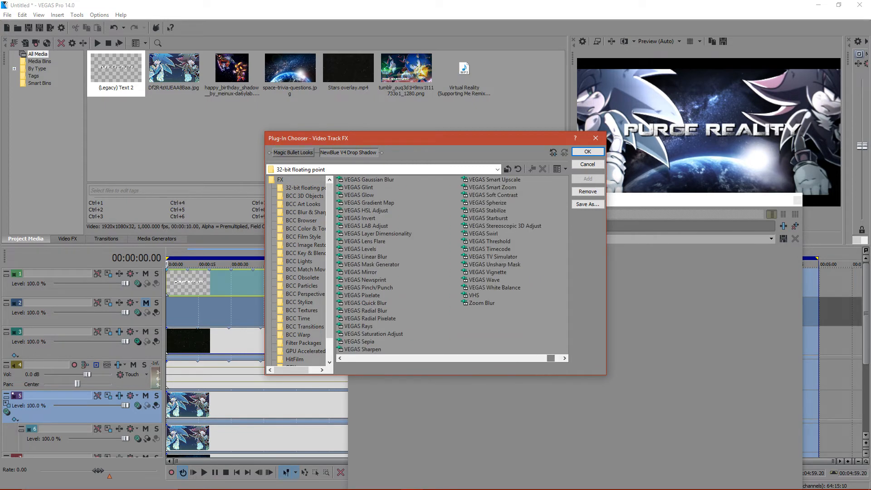
{"action": "double_click", "coordinate": [369, 179]}
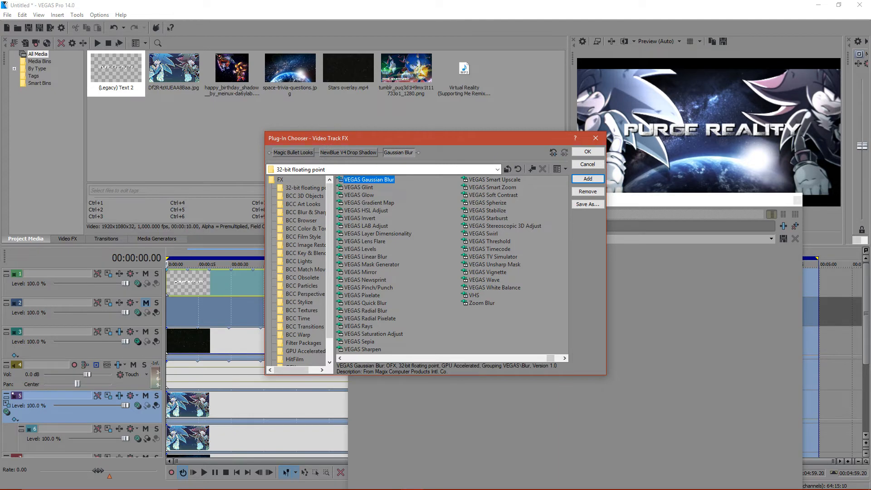
{"action": "left_click", "coordinate": [588, 151]}
- Set the Gaussian Blur's horizontal and vertical range to 0.0068 each and close the track effects
{"action": "left_click_drag", "start_coordinate": [405, 267], "coordinate": [404, 268]}
{"action": "left_click_drag", "start_coordinate": [383, 226], "coordinate": [563, 226]}
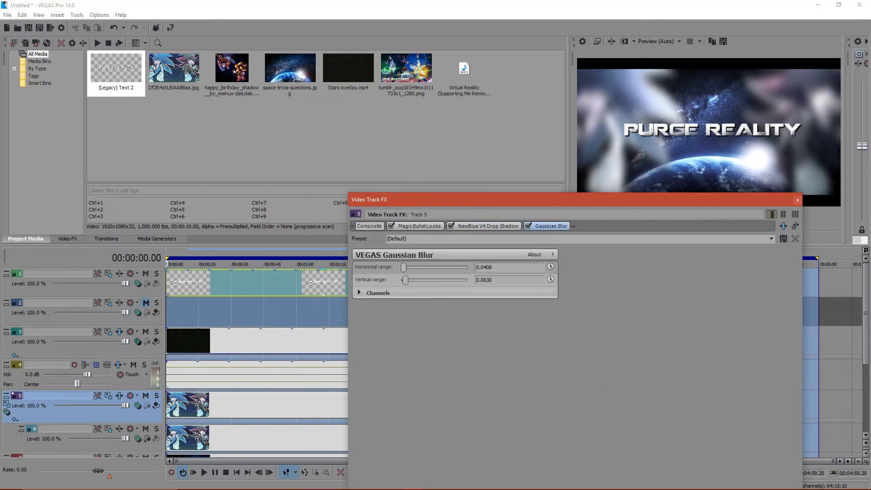
{"action": "left_click_drag", "start_coordinate": [404, 268], "coordinate": [401, 267]}
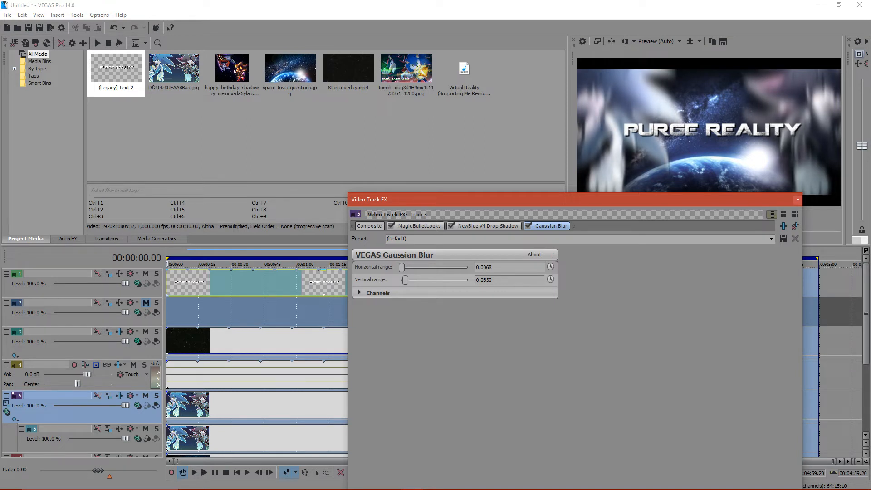
{"action": "left_click_drag", "start_coordinate": [401, 268], "coordinate": [401, 280]}
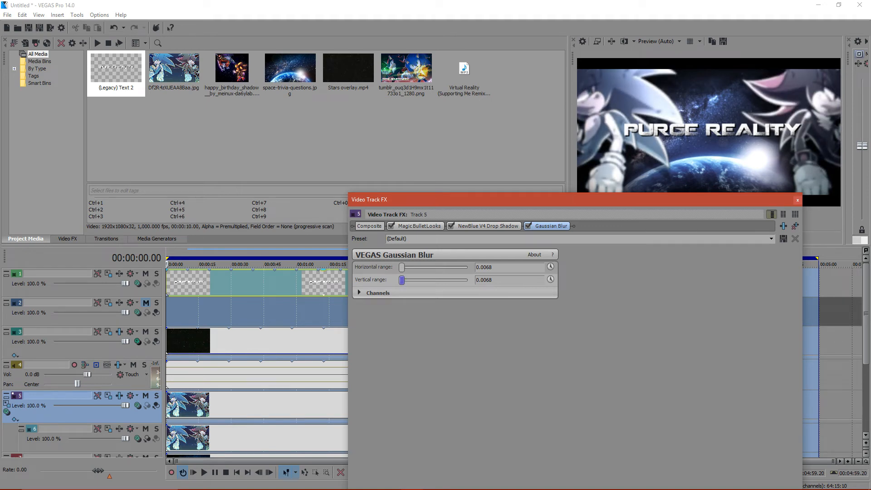
{"action": "left_click", "coordinate": [797, 200]}
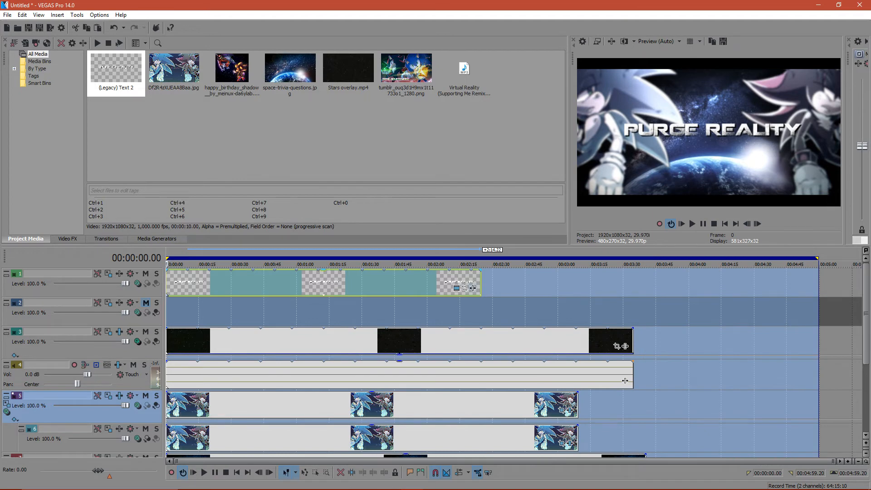
- Add the BCC Bump Map effect to the "PURGE REALITY" title event on track 1
{"action": "left_click", "coordinate": [472, 288]}
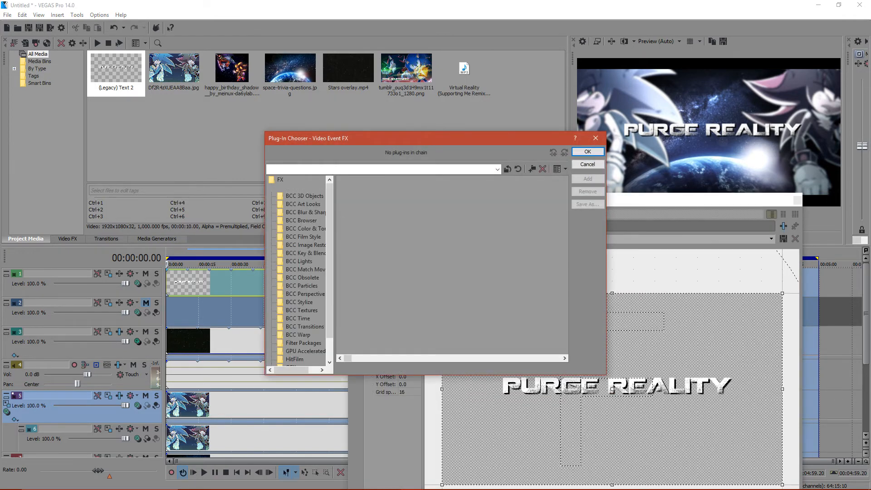
{"action": "scroll", "coordinate": [452, 268], "scroll_direction": "down", "scroll_amount": 6}
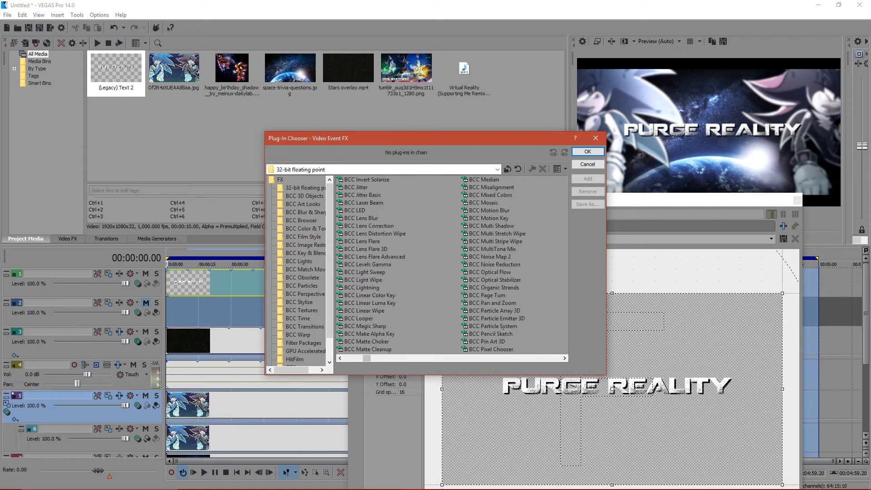
{"action": "scroll", "coordinate": [451, 268], "scroll_direction": "down", "scroll_amount": 2}
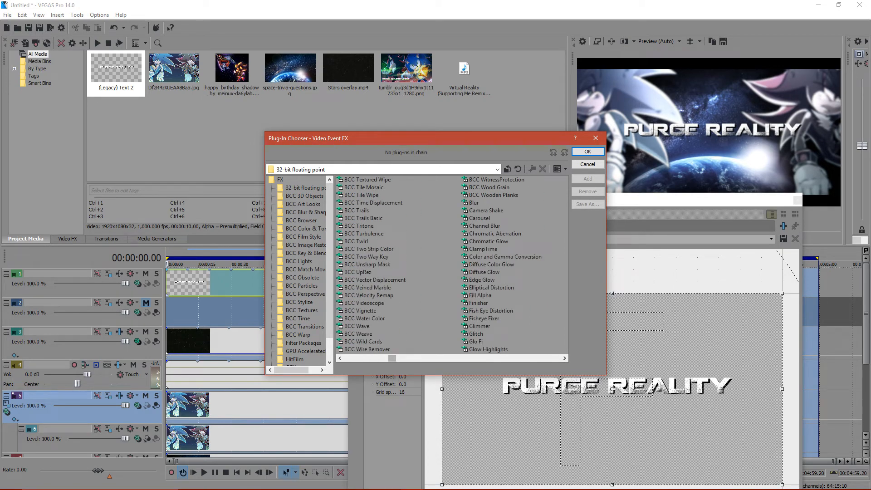
{"action": "scroll", "coordinate": [452, 267], "scroll_direction": "down", "scroll_amount": 1}
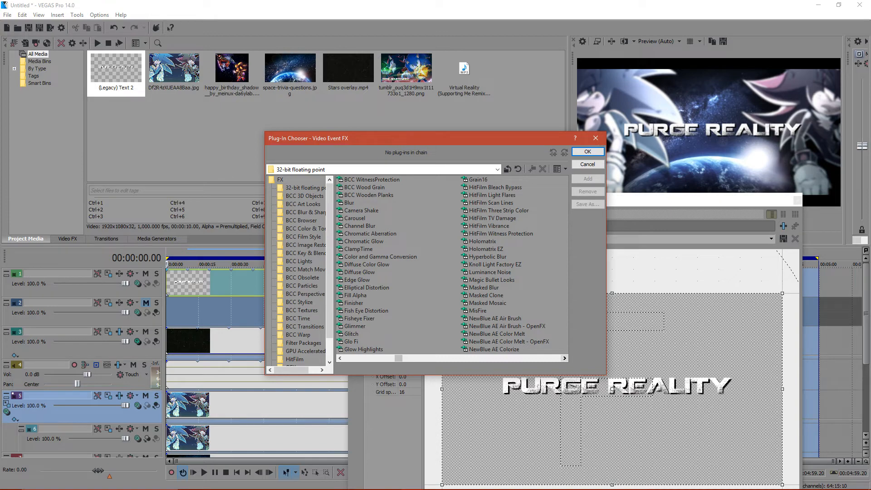
{"action": "left_click", "coordinate": [565, 358]}
{"action": "left_click", "coordinate": [565, 359]}
{"action": "left_click", "coordinate": [565, 359]}
{"action": "left_click", "coordinate": [565, 359]}
{"action": "left_click", "coordinate": [565, 358]}
{"action": "left_click_drag", "start_coordinate": [437, 358], "coordinate": [350, 358]}
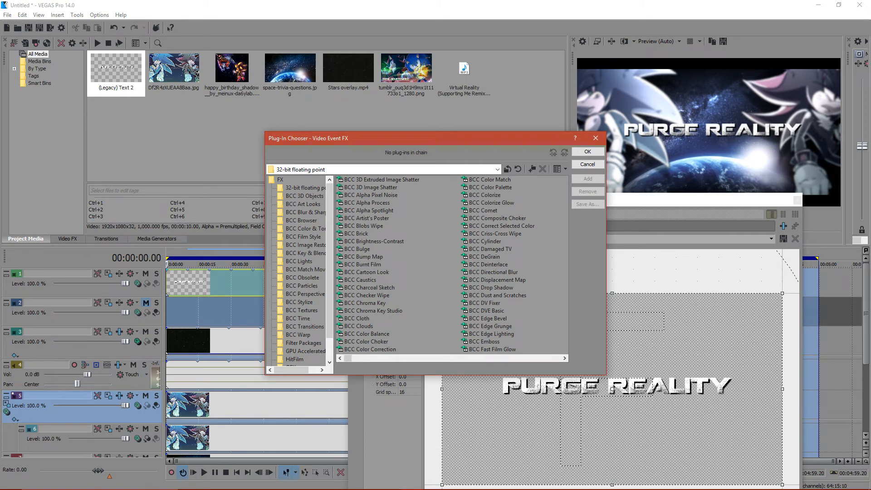
{"action": "double_click", "coordinate": [363, 257]}
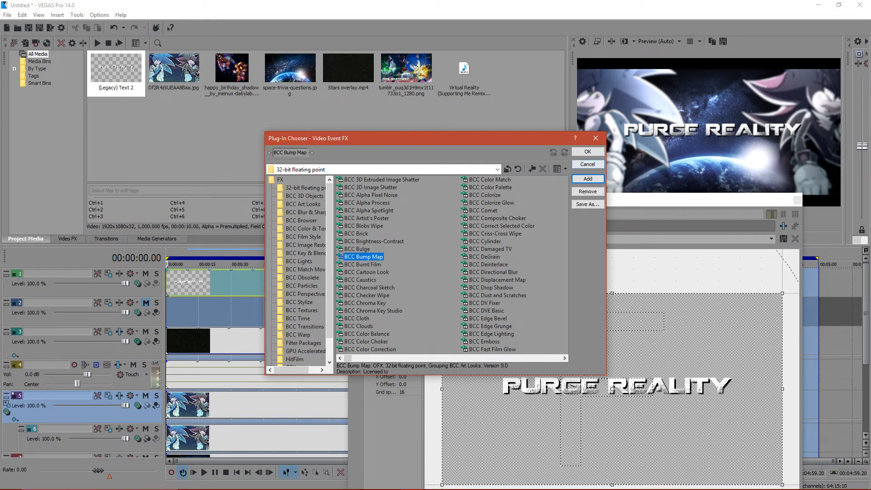
{"action": "left_click", "coordinate": [588, 151]}
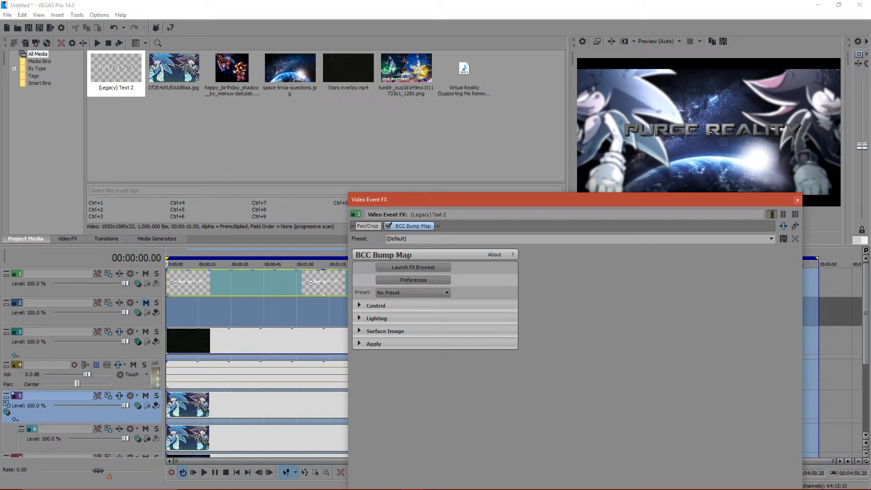
- Solo the title track and set the video preview quality to Best (Auto)
{"action": "left_click", "coordinate": [156, 273]}
{"action": "left_click", "coordinate": [657, 41]}
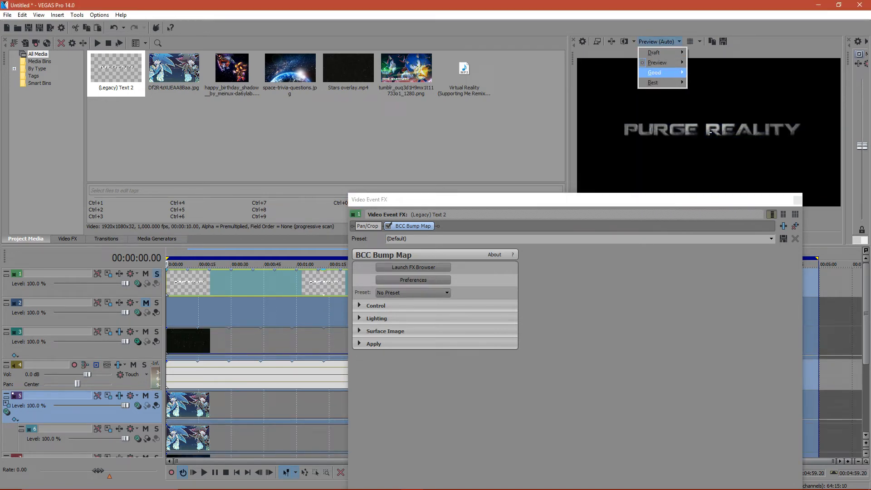
{"action": "mouse_move", "coordinate": [658, 82]}
{"action": "left_click", "coordinate": [702, 82]}
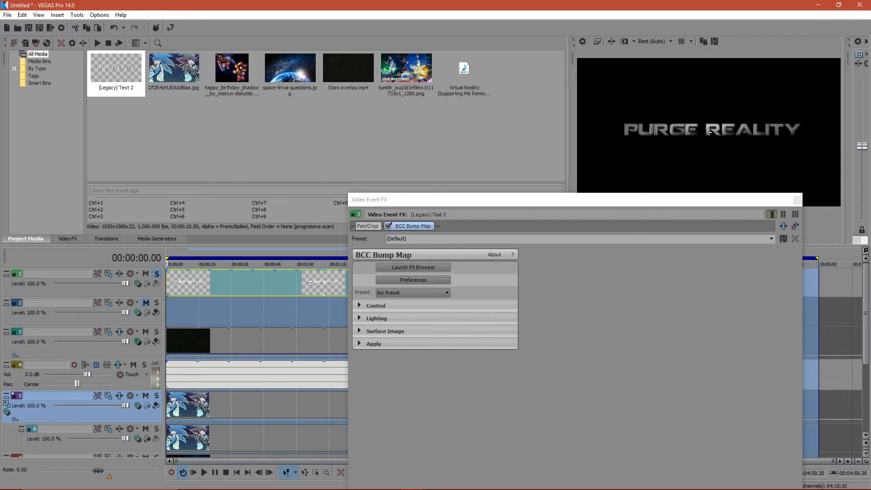
{"action": "left_click", "coordinate": [413, 293]}
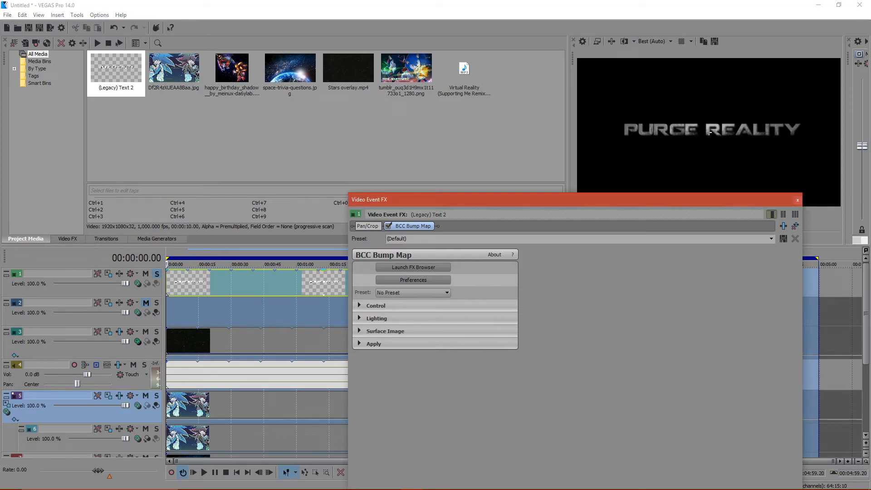
{"action": "key", "text": "Escape"}
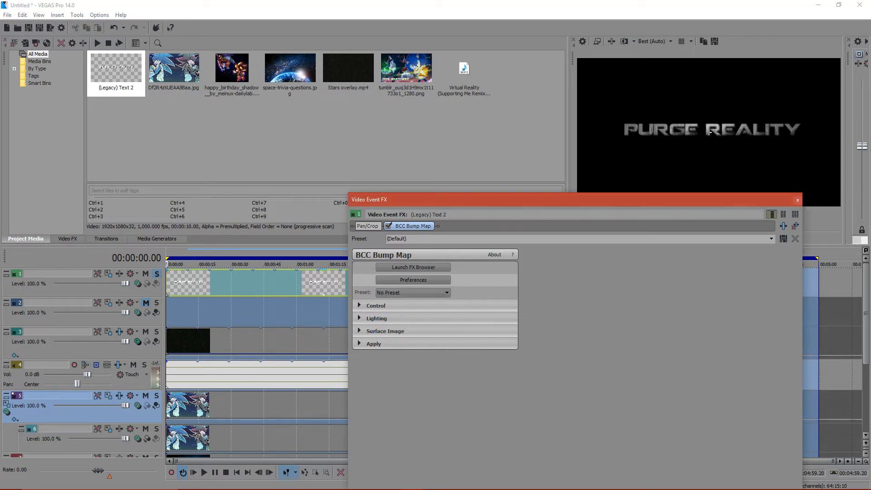
- Enable Use Alpha in the Bump Map's control settings and raise Bump Height to 280.27
{"action": "left_click", "coordinate": [359, 306]}
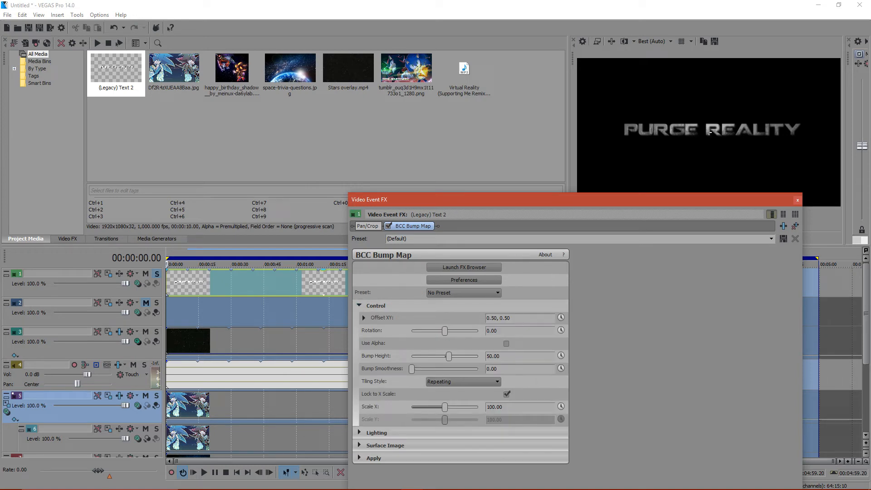
{"action": "left_click_drag", "start_coordinate": [445, 331], "coordinate": [447, 331]}
{"action": "left_click", "coordinate": [798, 200]}
{"action": "left_click_drag", "start_coordinate": [448, 356], "coordinate": [468, 357]}
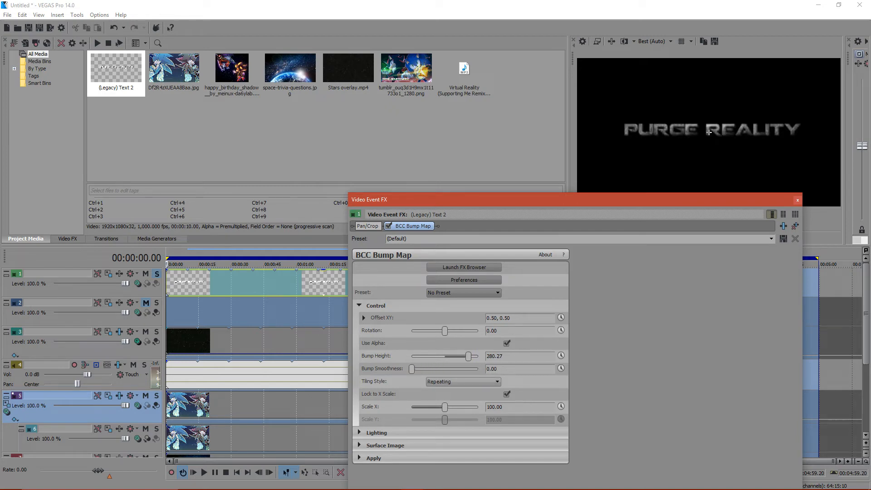
- Adjust the Bump Map to Light Intensity 114.29, Light Z 0.27 and Bump Height 95.24
{"action": "left_click", "coordinate": [376, 433]}
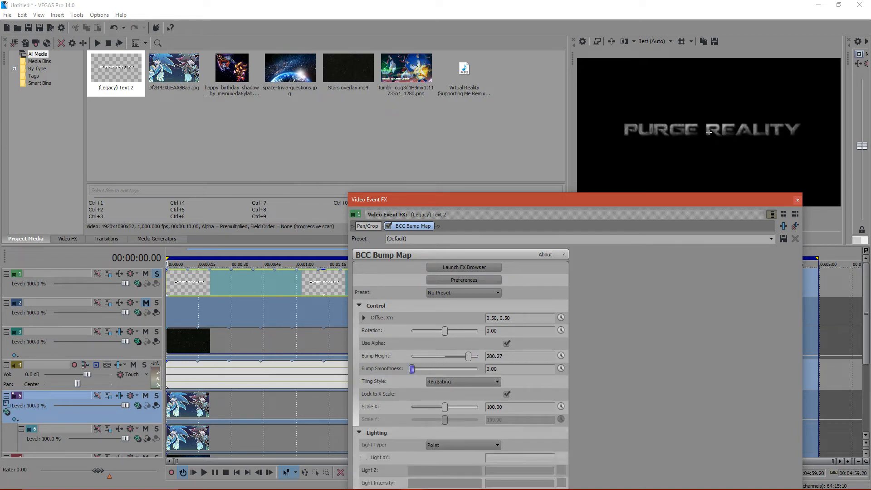
{"action": "left_click_drag", "start_coordinate": [429, 200], "coordinate": [158, 113]}
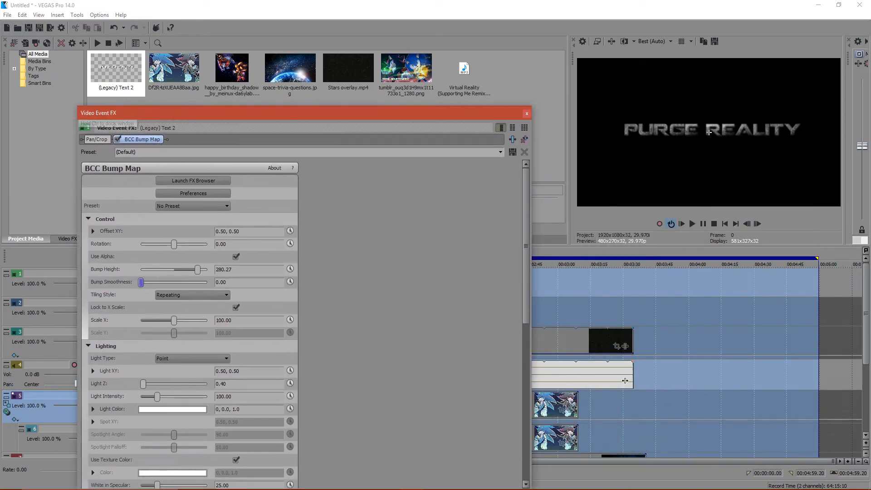
{"action": "left_click_drag", "start_coordinate": [146, 384], "coordinate": [207, 384]}
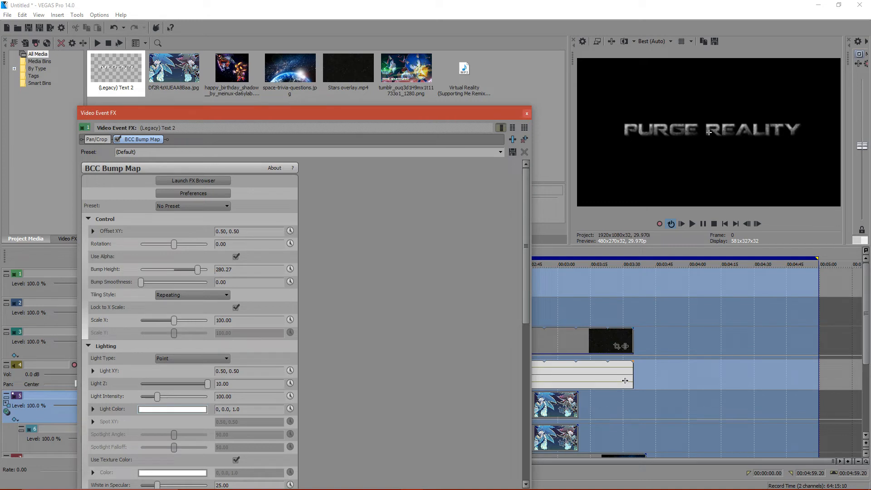
{"action": "mouse_move", "coordinate": [157, 397]}
{"action": "left_mouse_down"}
{"action": "mouse_move", "coordinate": [179, 397]}
{"action": "mouse_move", "coordinate": [160, 397]}
{"action": "left_mouse_up"}
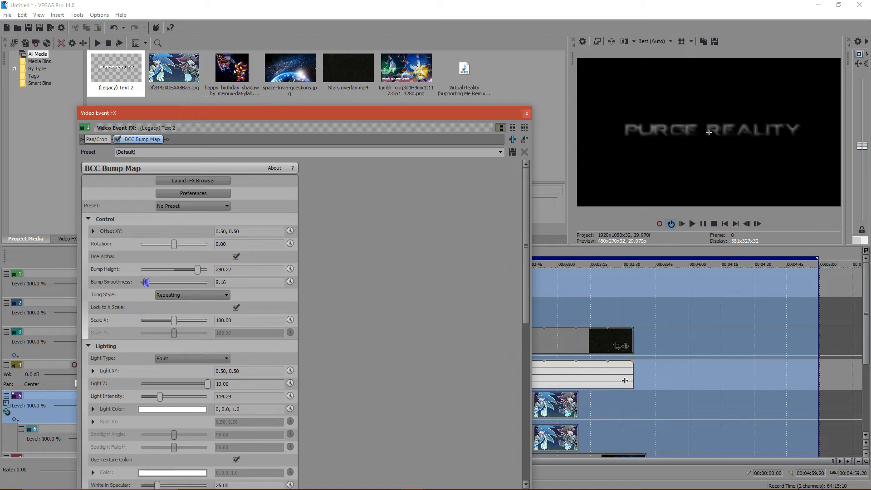
{"action": "left_click_drag", "start_coordinate": [197, 270], "coordinate": [182, 270]}
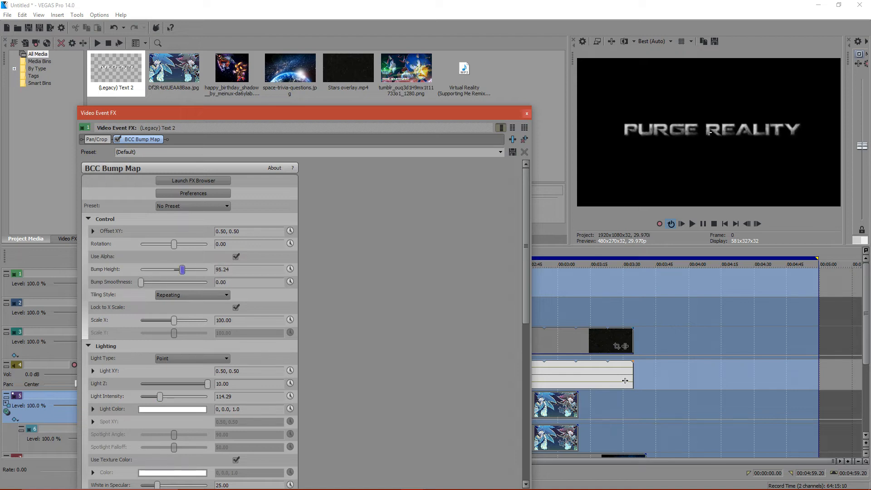
{"action": "left_click_drag", "start_coordinate": [208, 383], "coordinate": [143, 384]}
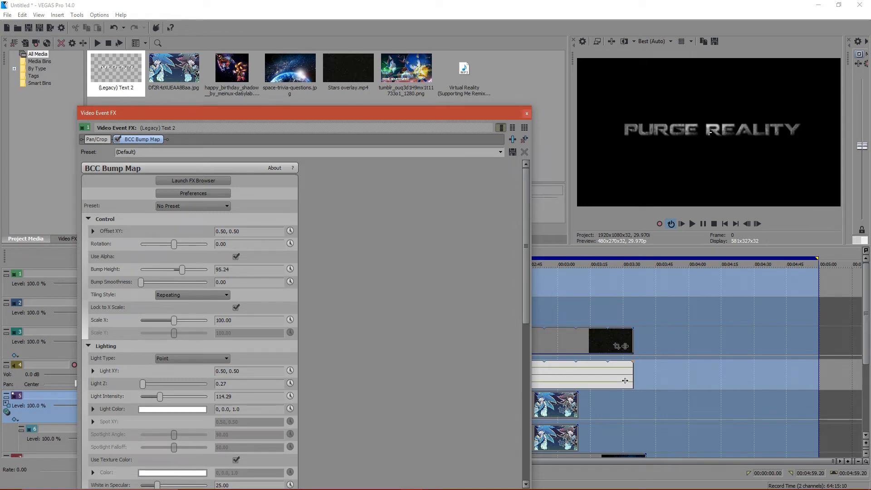
- Set the Bump Map lighting to White in Specular 100, Ambient Intensity 35.37, Diffuse Intensity 17.01, Specular Intensity 57.14 and Shininess 12.93
{"action": "left_click_drag", "start_coordinate": [178, 114], "coordinate": [178, 133]}
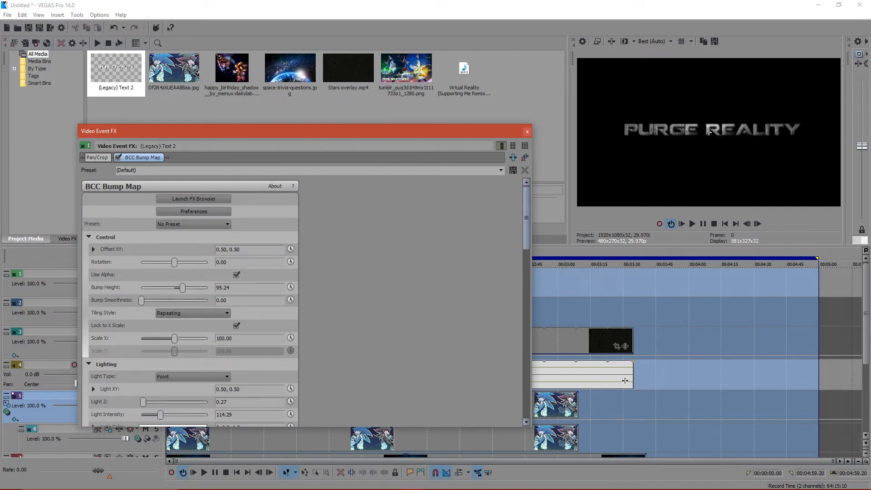
{"action": "scroll", "coordinate": [527, 227], "scroll_direction": "down", "scroll_amount": 3}
{"action": "scroll", "coordinate": [190, 300], "scroll_direction": "down", "scroll_amount": 4}
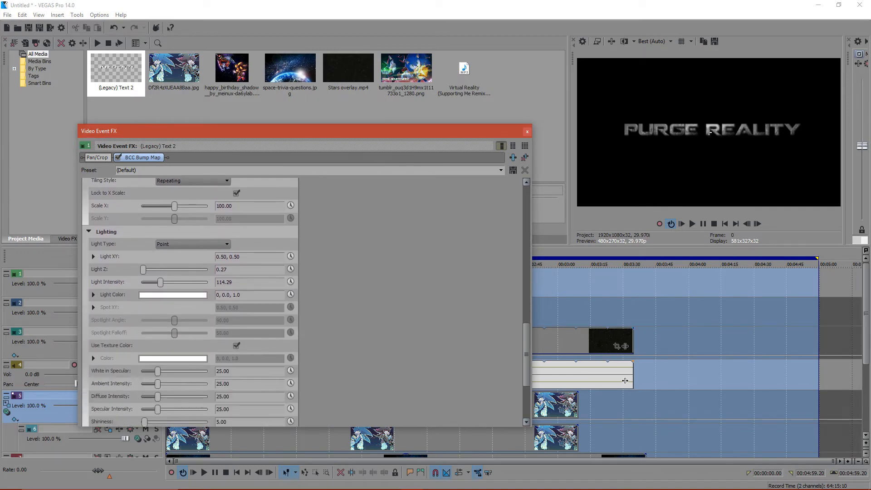
{"action": "left_click_drag", "start_coordinate": [157, 371], "coordinate": [208, 371]}
{"action": "left_click_drag", "start_coordinate": [158, 384], "coordinate": [179, 409]}
{"action": "mouse_move", "coordinate": [266, 125]}
{"action": "left_mouse_down"}
{"action": "mouse_move", "coordinate": [265, 163]}
{"action": "mouse_move", "coordinate": [265, 113]}
{"action": "left_mouse_up"}
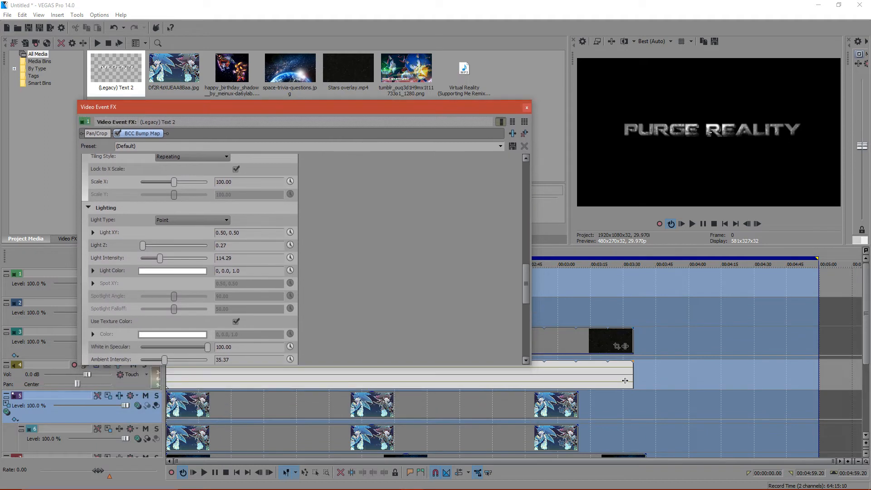
{"action": "scroll", "coordinate": [190, 260], "scroll_direction": "down", "scroll_amount": 3}
{"action": "left_click_drag", "start_coordinate": [144, 331], "coordinate": [149, 330]}
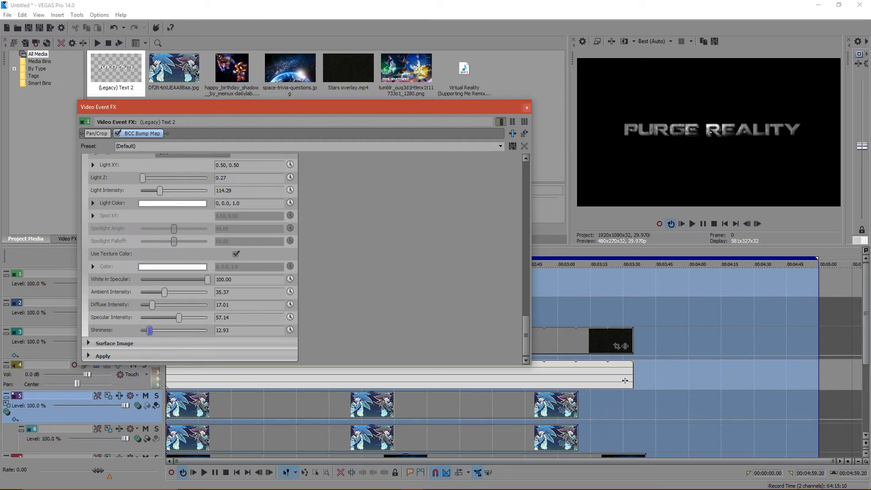
- Try Source Layer as the Bump Map's surface image layer and return the layer to None
{"action": "left_click", "coordinate": [89, 343]}
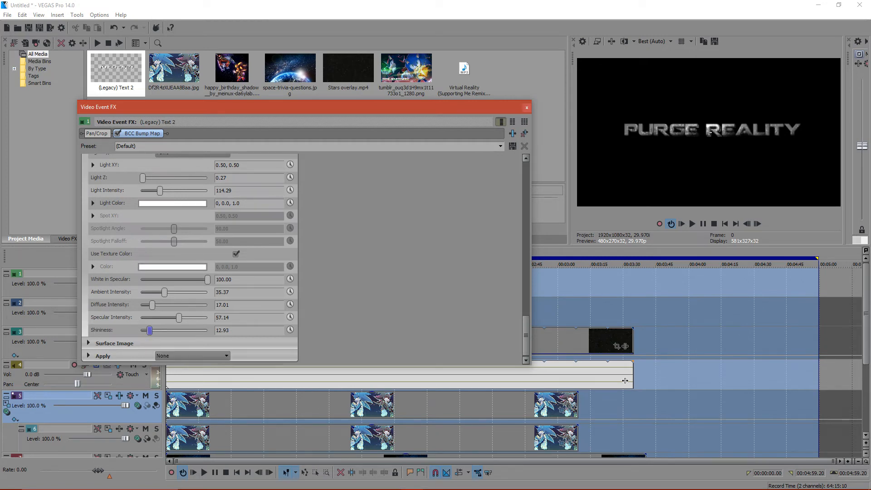
{"action": "scroll", "coordinate": [190, 258], "scroll_direction": "down", "scroll_amount": 4}
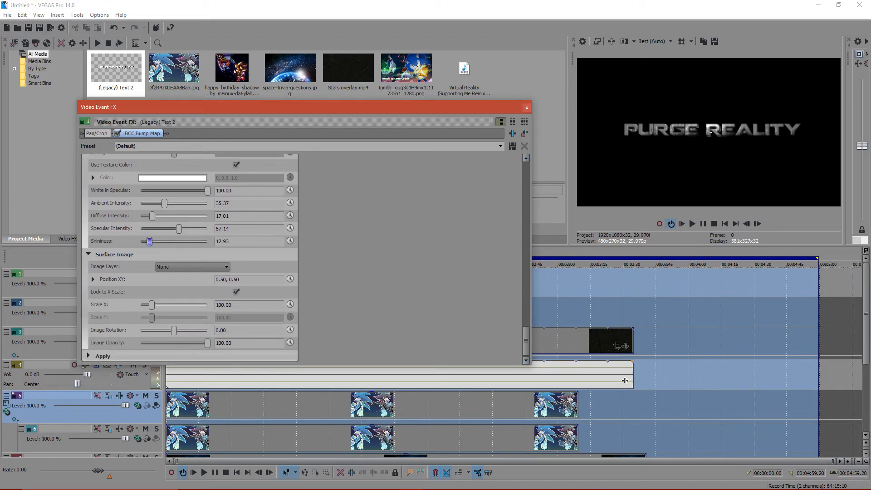
{"action": "left_click", "coordinate": [92, 279]}
{"action": "left_click", "coordinate": [192, 266]}
{"action": "left_click", "coordinate": [192, 282]}
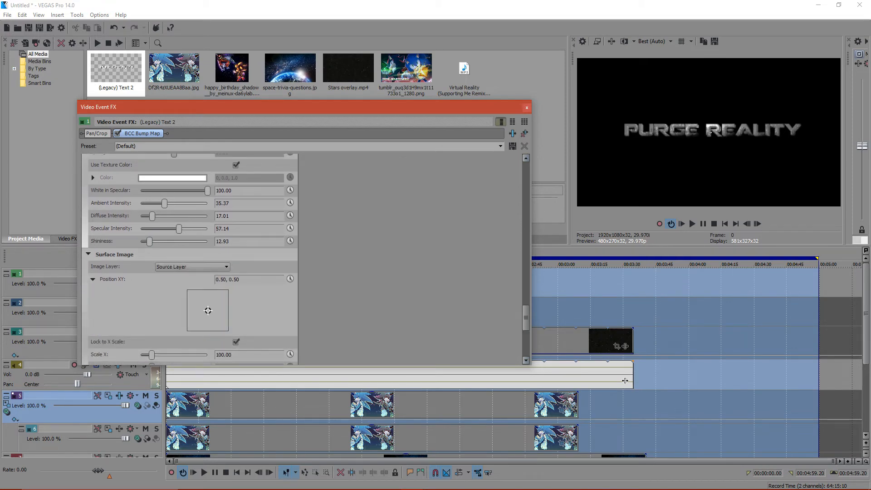
{"action": "left_click", "coordinate": [193, 267]}
{"action": "left_click", "coordinate": [192, 276]}
- Move the Bump Map's surface image to Position XY 0.27, 0.46
{"action": "mouse_move", "coordinate": [208, 311]}
{"action": "left_mouse_down"}
{"action": "mouse_move", "coordinate": [219, 311]}
{"action": "mouse_move", "coordinate": [198, 312]}
{"action": "left_mouse_up"}
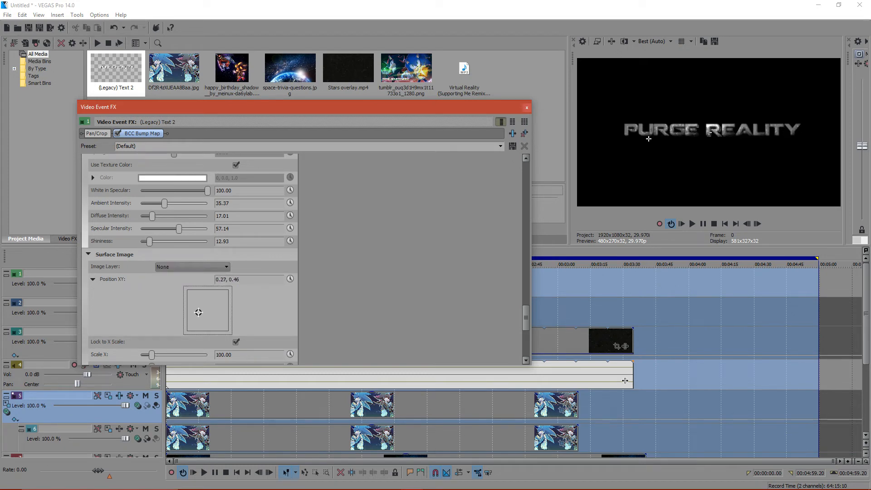
{"action": "left_click", "coordinate": [93, 279]}
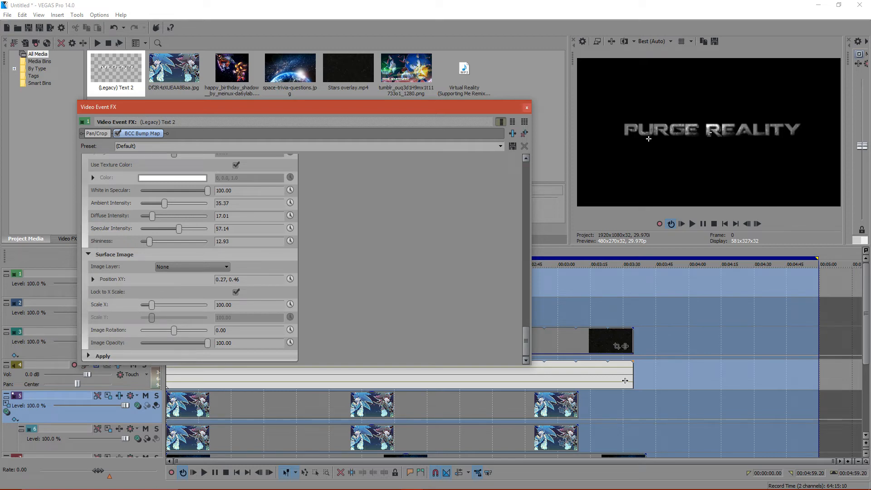
{"action": "scroll", "coordinate": [190, 259], "scroll_direction": "up", "scroll_amount": 10}
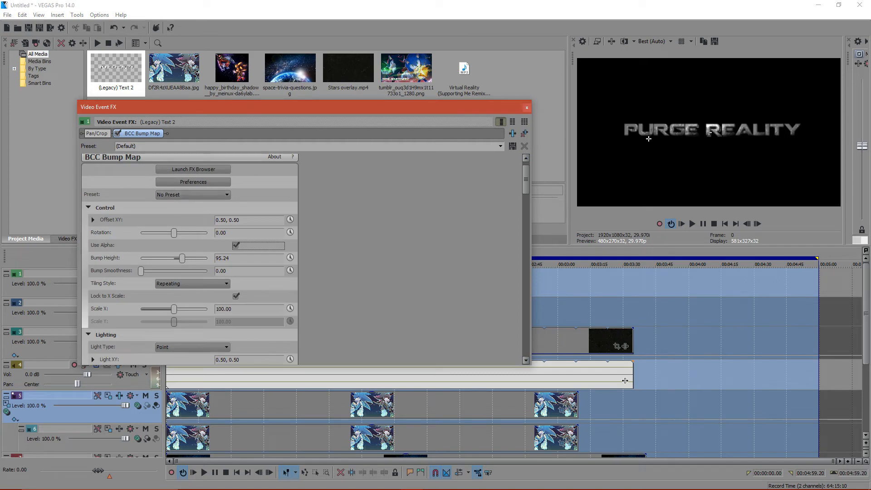
- Try the Bump Map's Offset XY at 0.48, 0.52 and undo the change
{"action": "left_click", "coordinate": [93, 220]}
{"action": "left_click_drag", "start_coordinate": [208, 250], "coordinate": [207, 250]}
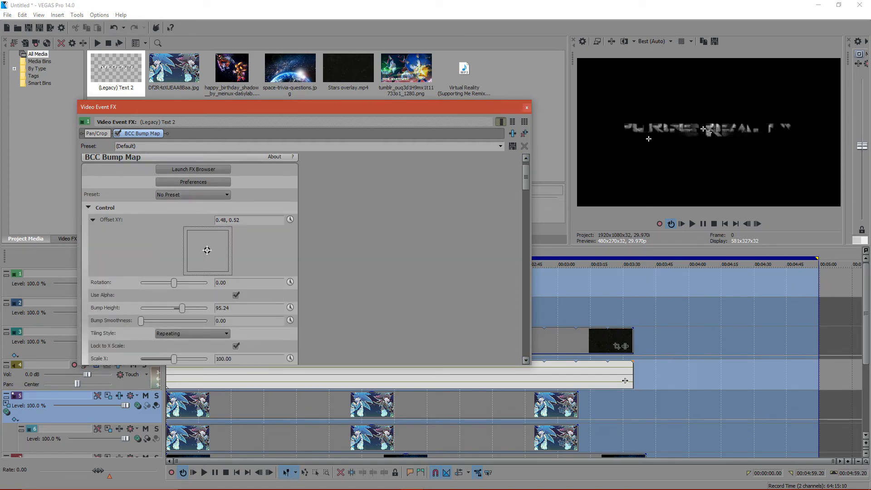
{"action": "key", "text": "ctrl+z"}
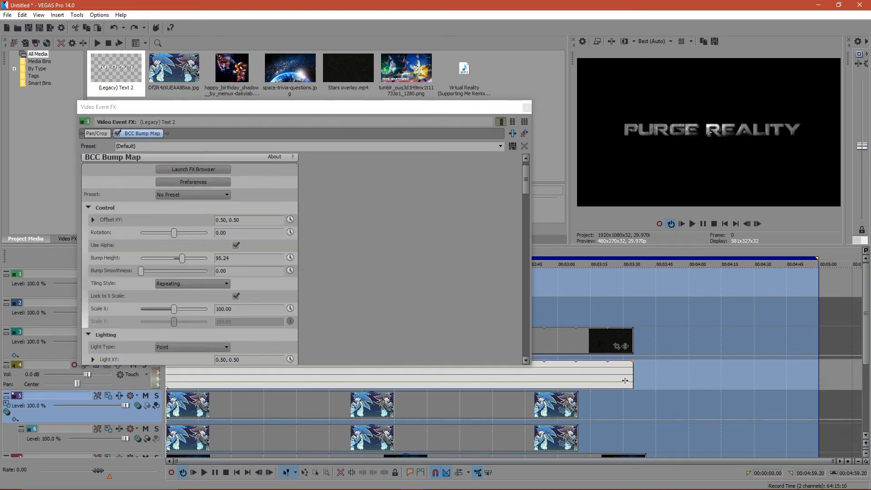
- Try moving the Bump Map's light to Light XY 0.51, 0.41 with Light Z 2.31
{"action": "left_click_drag", "start_coordinate": [526, 179], "coordinate": [526, 284]}
{"action": "left_click", "coordinate": [92, 176]}
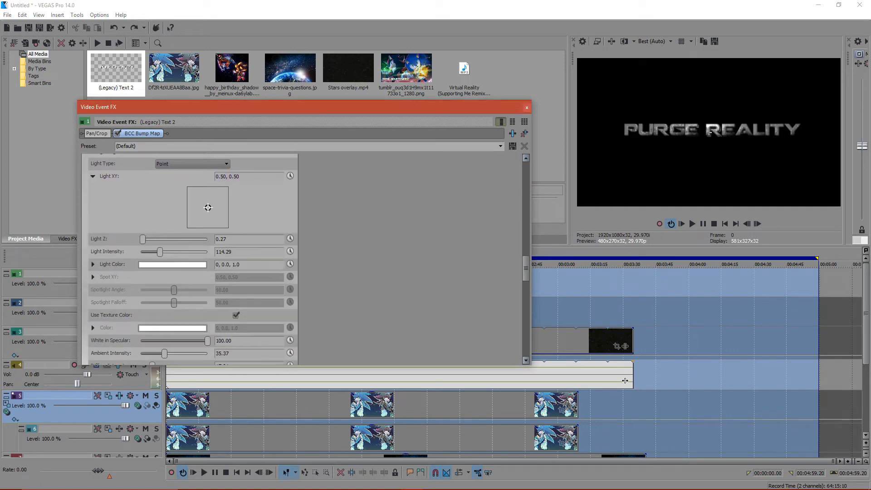
{"action": "mouse_move", "coordinate": [709, 132]}
{"action": "left_mouse_down"}
{"action": "mouse_move", "coordinate": [698, 131]}
{"action": "mouse_move", "coordinate": [710, 132]}
{"action": "left_mouse_up"}
{"action": "left_click_drag", "start_coordinate": [143, 239], "coordinate": [145, 240]}
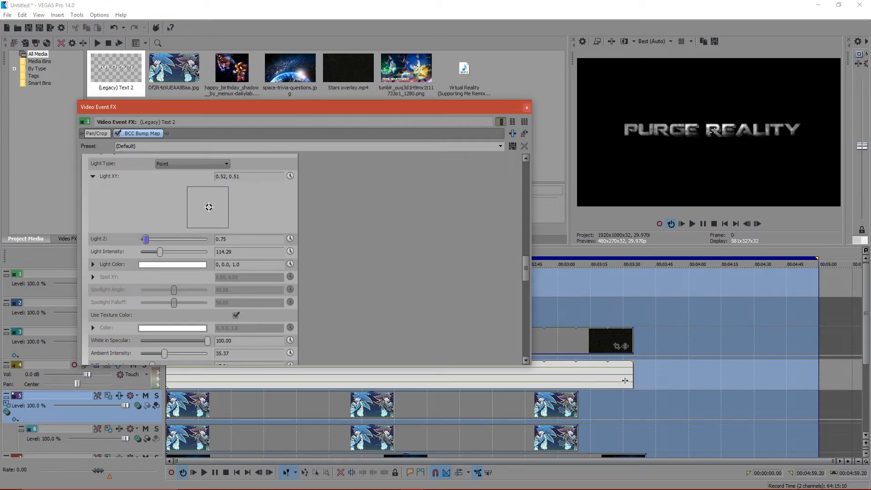
{"action": "left_click_drag", "start_coordinate": [146, 239], "coordinate": [157, 239]}
{"action": "mouse_move", "coordinate": [209, 208]}
{"action": "left_mouse_down"}
{"action": "mouse_move", "coordinate": [202, 203]}
{"action": "mouse_move", "coordinate": [208, 211]}
{"action": "left_mouse_up"}
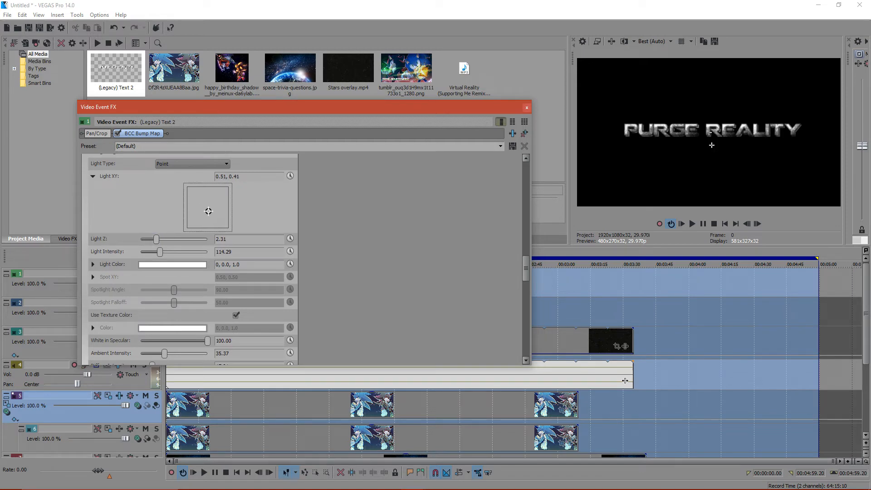
- Try Light Intensity 57.14 and 35.37, toggle Use Texture Color, and undo the recent light adjustments
{"action": "mouse_move", "coordinate": [160, 252]}
{"action": "left_mouse_down"}
{"action": "mouse_move", "coordinate": [142, 252]}
{"action": "mouse_move", "coordinate": [151, 251]}
{"action": "left_mouse_up"}
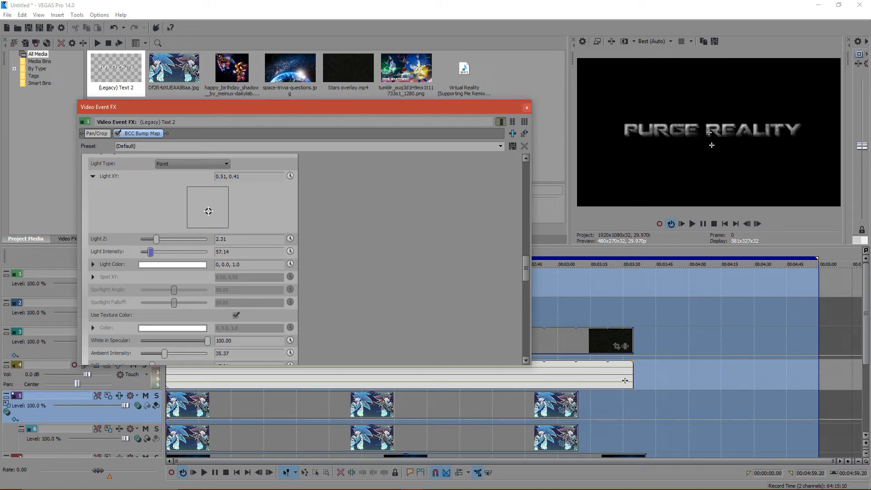
{"action": "left_click", "coordinate": [236, 316]}
{"action": "left_click", "coordinate": [236, 315]}
{"action": "mouse_move", "coordinate": [151, 252]}
{"action": "left_mouse_down"}
{"action": "mouse_move", "coordinate": [159, 252]}
{"action": "mouse_move", "coordinate": [146, 252]}
{"action": "left_mouse_up"}
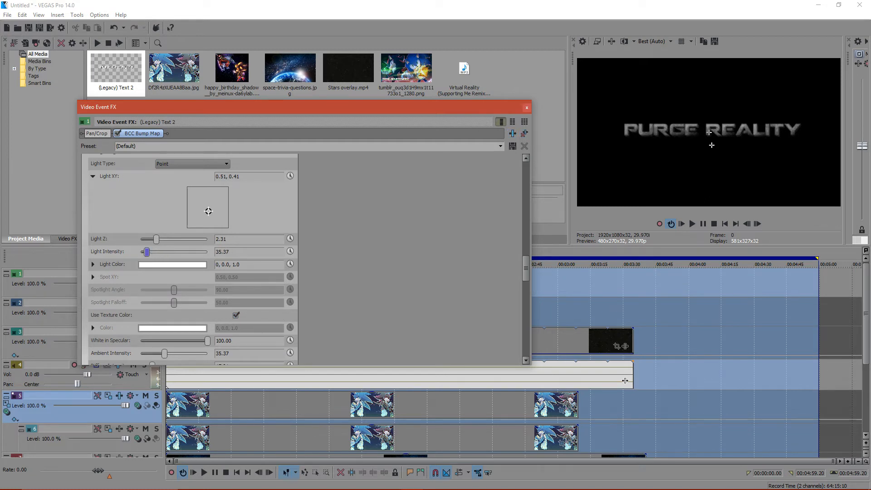
{"action": "key", "text": "ctrl+z"}
{"action": "key", "text": "ctrl+z"}
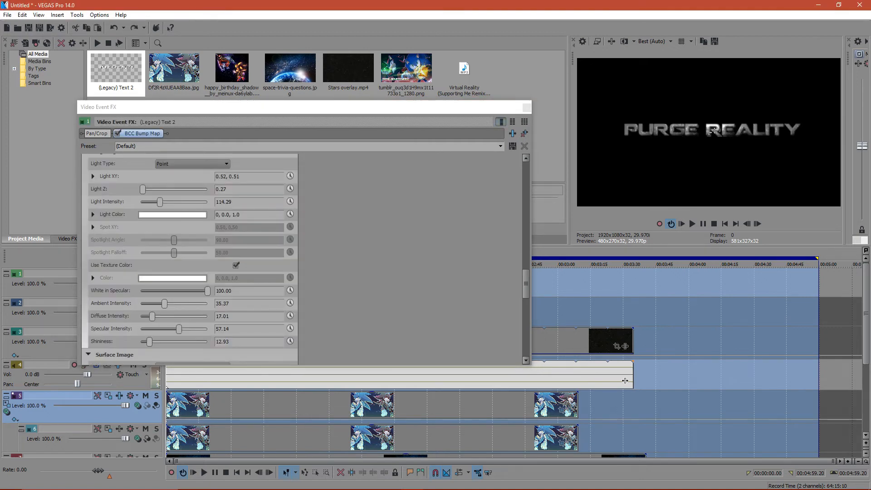
- Return Light XY to 0.50, 0.50 with Light Intensity 117.01 and try the Distant and Spot light types
{"action": "left_click", "coordinate": [710, 132]}
{"action": "mouse_move", "coordinate": [160, 202]}
{"action": "left_mouse_down"}
{"action": "mouse_move", "coordinate": [173, 202]}
{"action": "mouse_move", "coordinate": [161, 202]}
{"action": "left_mouse_up"}
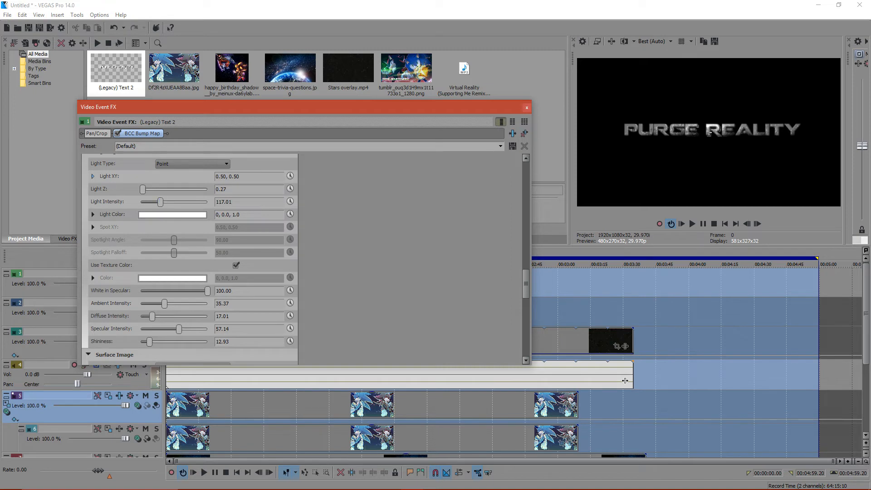
{"action": "left_click", "coordinate": [93, 176]}
{"action": "left_click", "coordinate": [192, 164]}
{"action": "left_click", "coordinate": [164, 179]}
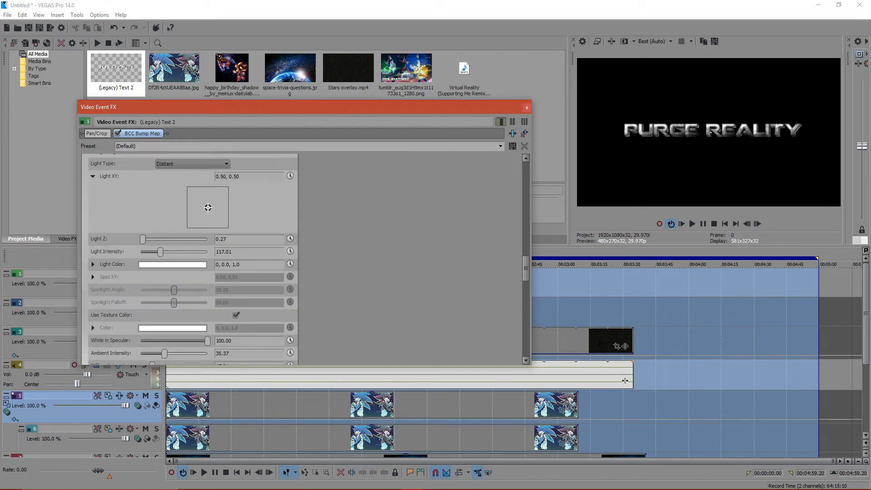
{"action": "key", "text": "alt+Down"}
{"action": "key", "text": "Down"}
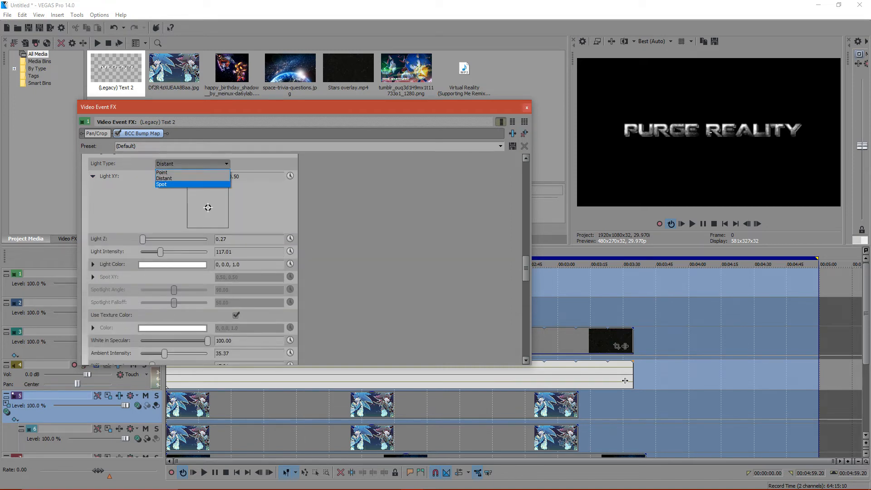
{"action": "key", "text": "Return"}
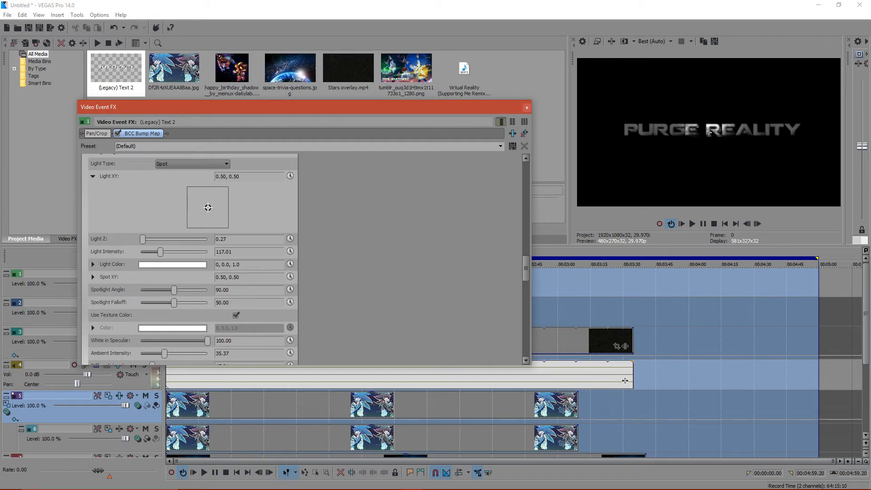
- Switch the Bump Map's Light Type back to Point and lower the Light Intensity to 73.47
{"action": "mouse_move", "coordinate": [160, 252]}
{"action": "left_mouse_down"}
{"action": "mouse_move", "coordinate": [177, 252]}
{"action": "mouse_move", "coordinate": [159, 252]}
{"action": "left_mouse_up"}
{"action": "key", "text": "alt+Down"}
{"action": "key", "text": "Up"}
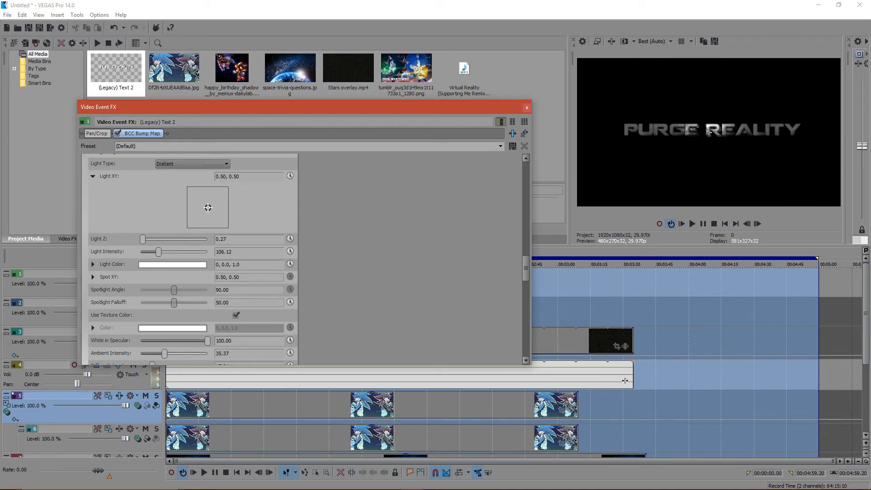
{"action": "key", "text": "Return"}
{"action": "key", "text": "alt+Down"}
{"action": "key", "text": "Up"}
{"action": "key", "text": "Return"}
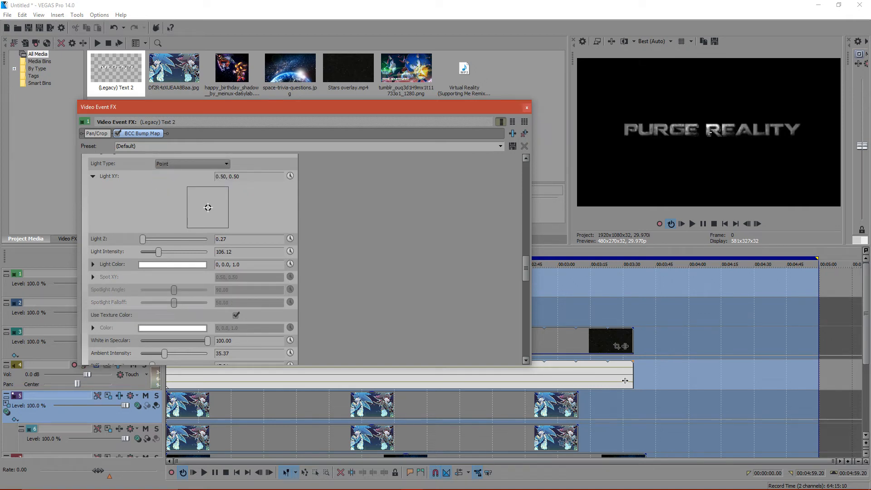
{"action": "left_click_drag", "start_coordinate": [159, 252], "coordinate": [153, 251]}
- Try adding the VEGAS Vignette effect to the title's effect chain and remove it again
{"action": "left_click", "coordinate": [512, 133]}
{"action": "left_click_drag", "start_coordinate": [347, 359], "coordinate": [536, 359]}
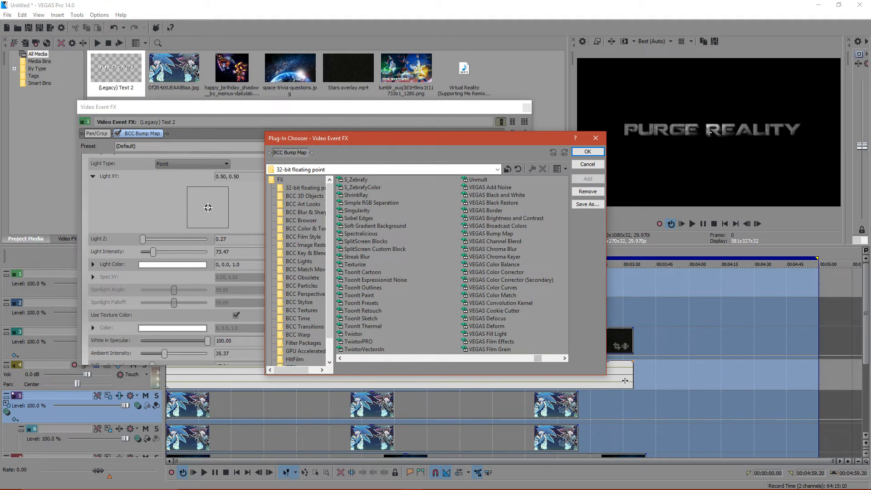
{"action": "left_click_drag", "start_coordinate": [536, 359], "coordinate": [550, 358]}
{"action": "left_click", "coordinate": [485, 271]}
{"action": "left_click", "coordinate": [588, 179]}
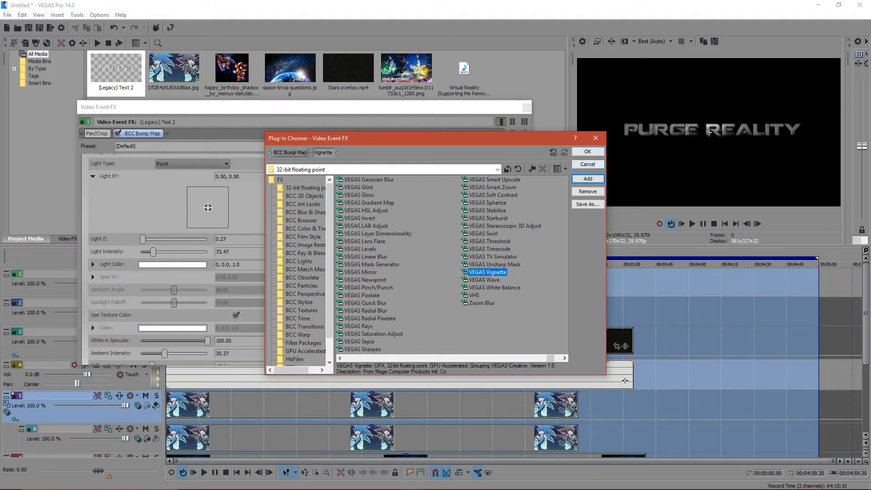
{"action": "left_click", "coordinate": [587, 152]}
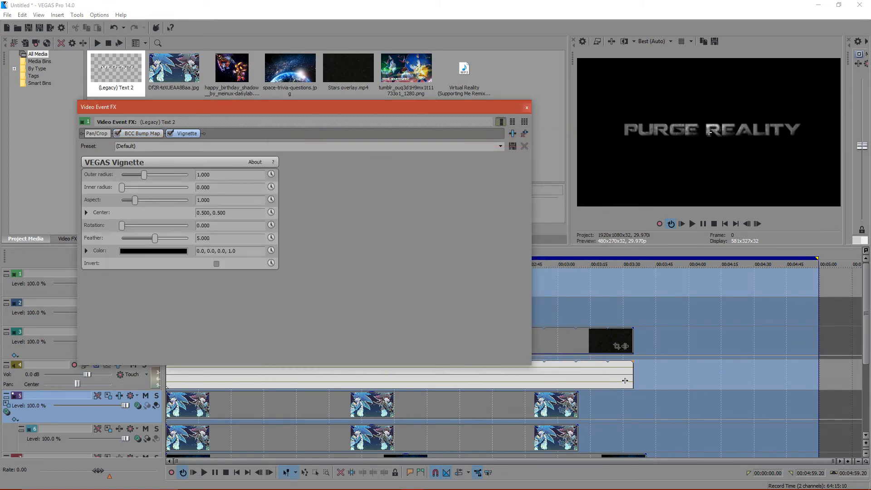
{"action": "left_click", "coordinate": [525, 133]}
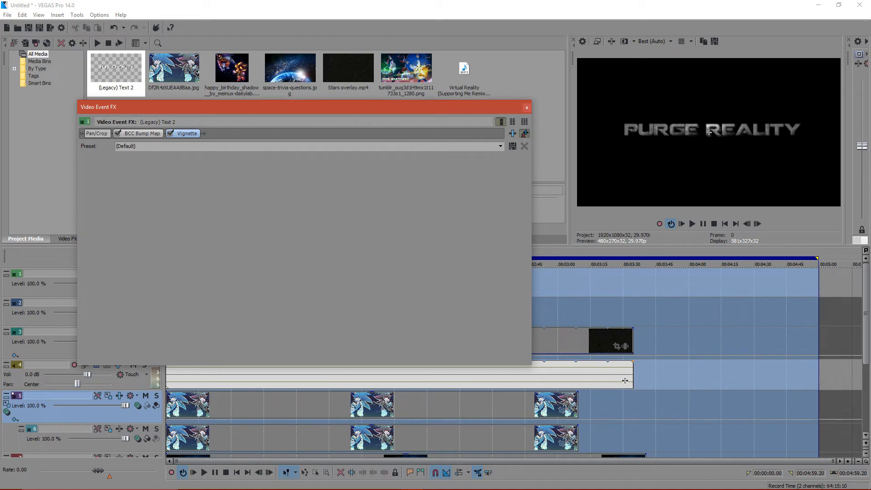
- Add the Magic Bullet Looks effect after the Bump Map on the title and open its look editor
{"action": "left_click", "coordinate": [513, 134]}
{"action": "left_click_drag", "start_coordinate": [349, 359], "coordinate": [399, 359]}
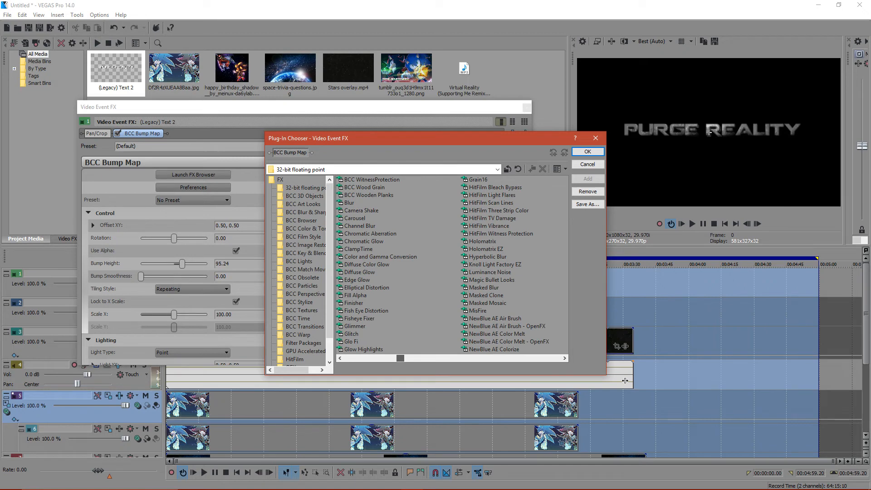
{"action": "left_click", "coordinate": [492, 280]}
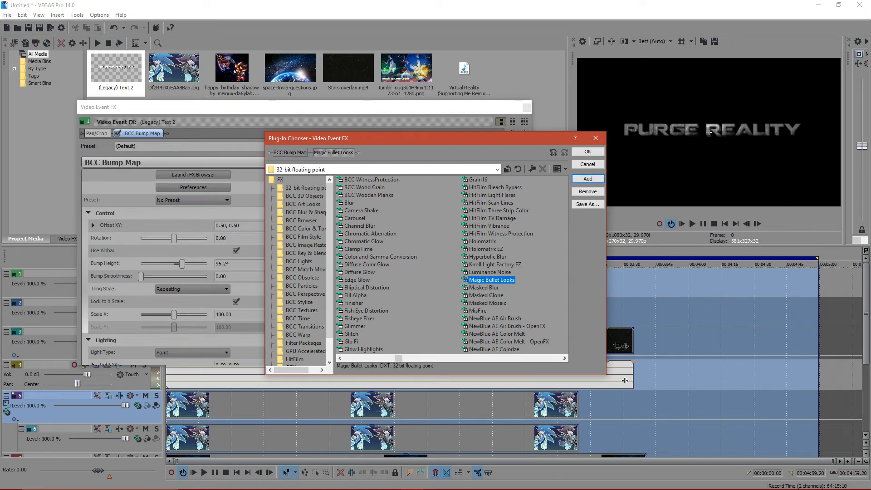
{"action": "left_click", "coordinate": [596, 138]}
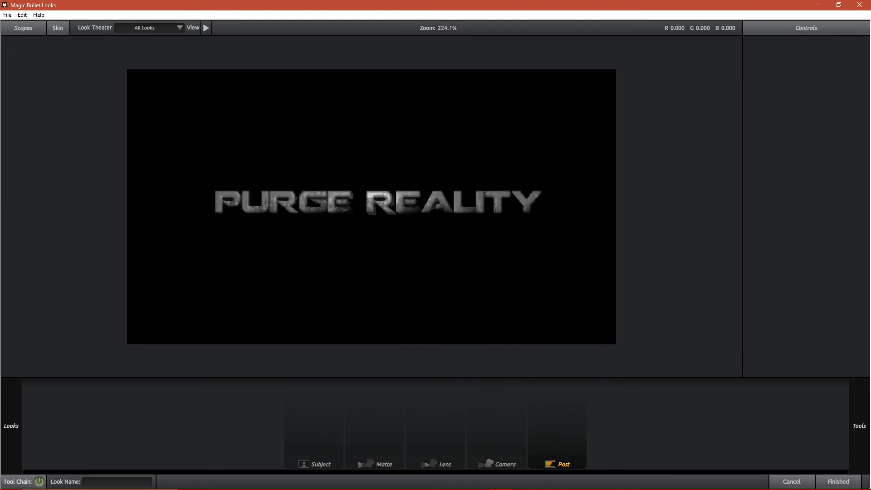
- Apply the Blockbuster look from the Cinematic presets to the title
{"action": "mouse_move", "coordinate": [860, 426]}
{"action": "mouse_move", "coordinate": [12, 426]}
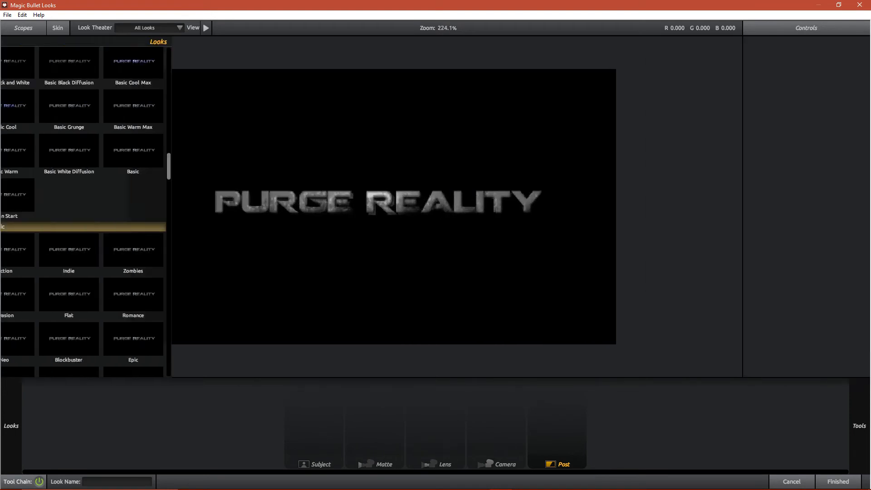
{"action": "left_click", "coordinate": [103, 339]}
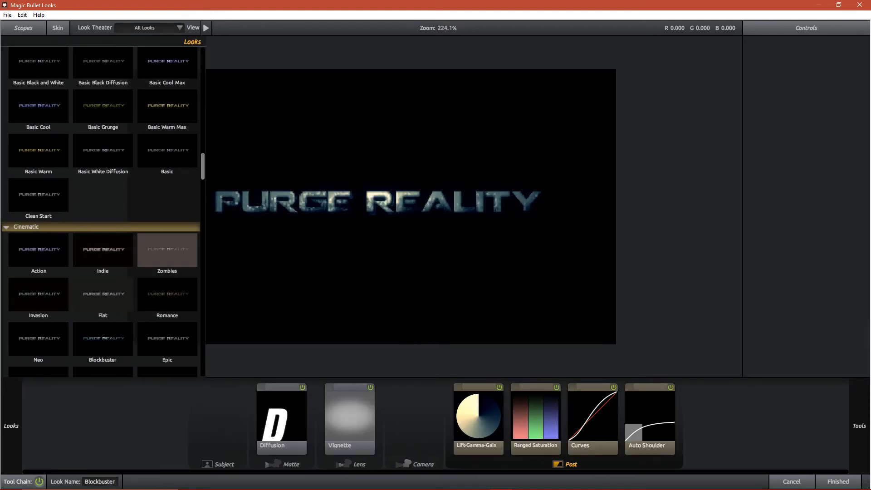
- Shift the look's Lift-Gamma-Gain colors, with Gamma at 0.801, 0.797, 0.801 and Gain at 1.104, 1.151, 1.146, and adjust the Lift color
{"action": "left_click", "coordinate": [350, 418]}
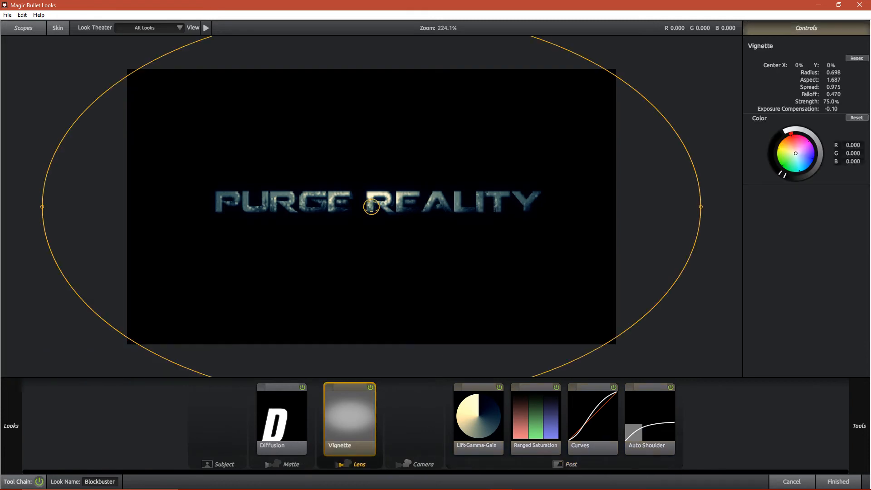
{"action": "left_click", "coordinate": [478, 418]}
{"action": "left_click_drag", "start_coordinate": [802, 178], "coordinate": [796, 169]}
{"action": "left_click_drag", "start_coordinate": [787, 222], "coordinate": [795, 231]}
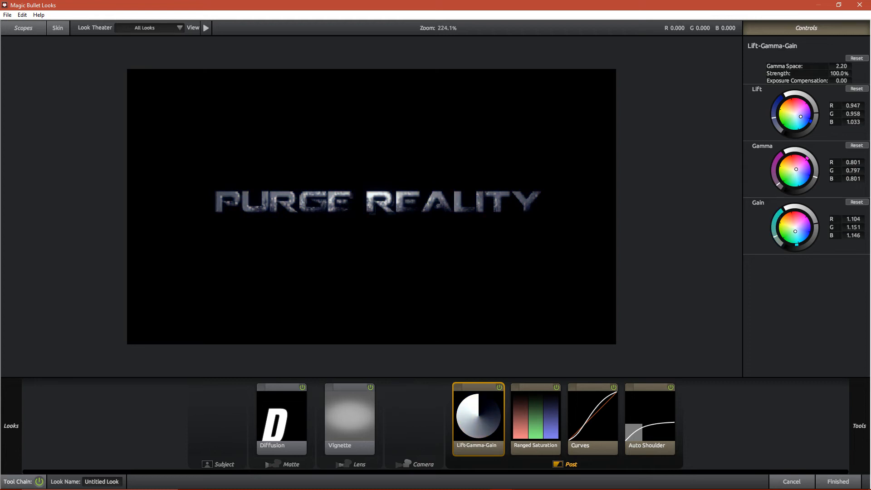
{"action": "left_click_drag", "start_coordinate": [800, 117], "coordinate": [800, 111]}
- Shrink the look's Vignette to Radius 0.205 and Aspect 3.104, centered at -0.7%, -7.1%, and accept the look
{"action": "left_click", "coordinate": [282, 419]}
{"action": "left_click", "coordinate": [350, 420]}
{"action": "left_click_drag", "start_coordinate": [702, 207], "coordinate": [532, 207]}
{"action": "left_click_drag", "start_coordinate": [372, 112], "coordinate": [372, 150]}
{"action": "mouse_move", "coordinate": [372, 207]}
{"action": "left_mouse_down"}
{"action": "mouse_move", "coordinate": [356, 207]}
{"action": "mouse_move", "coordinate": [385, 204]}
{"action": "left_mouse_up"}
{"action": "left_click_drag", "start_coordinate": [545, 204], "coordinate": [562, 205]}
{"action": "left_click_drag", "start_coordinate": [385, 204], "coordinate": [368, 187]}
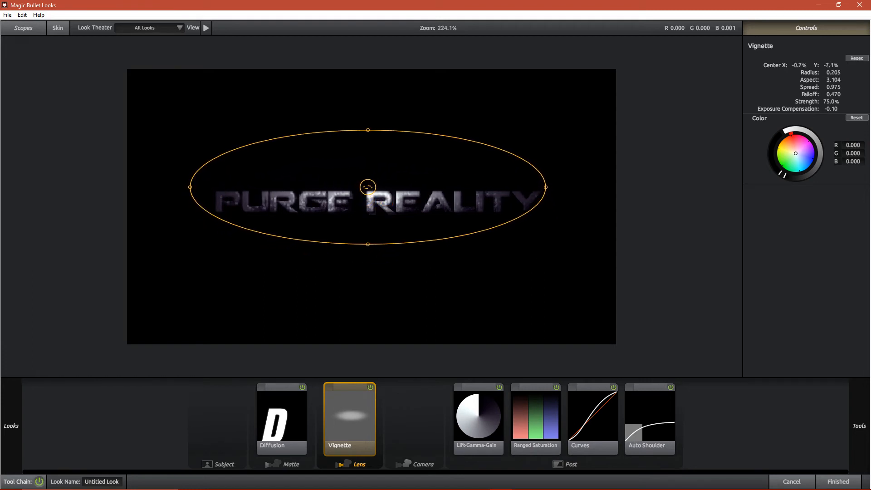
{"action": "left_click", "coordinate": [838, 482]}
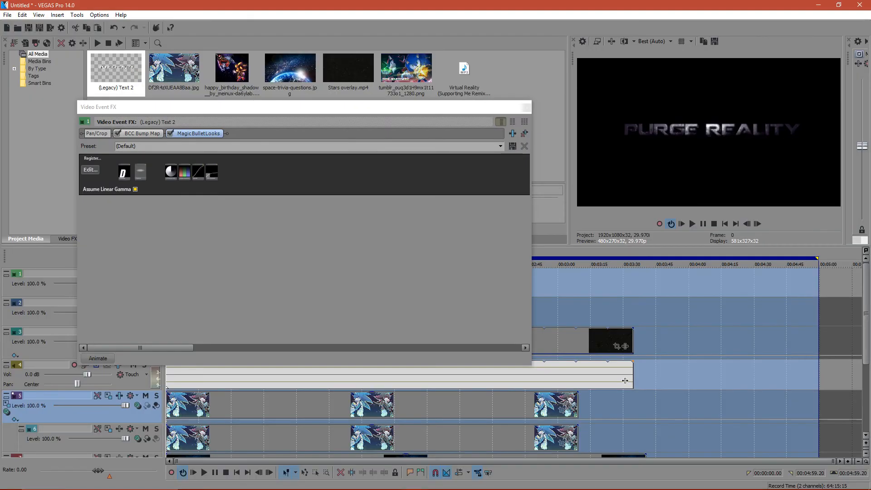
{"action": "left_click", "coordinate": [527, 107]}
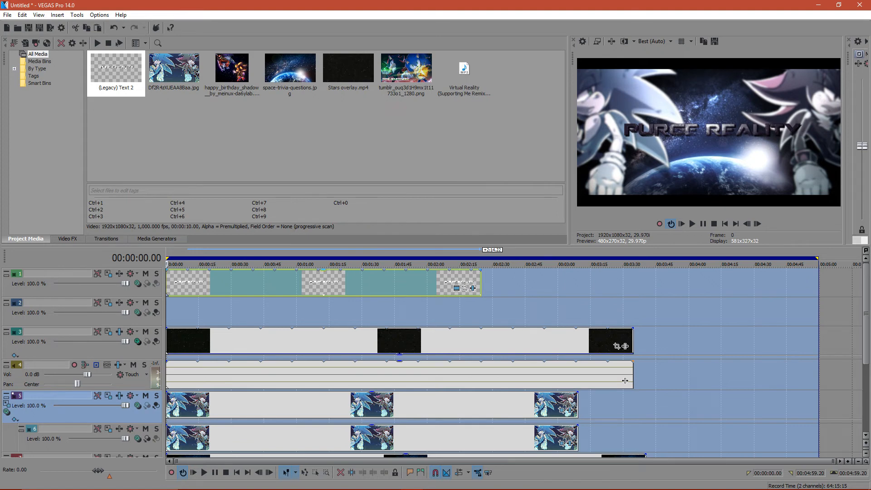
- Reopen the title's look, widen the Vignette to Aspect 3.903, move it slightly upward and raise its Exposure Compensation
{"action": "left_click", "coordinate": [464, 288]}
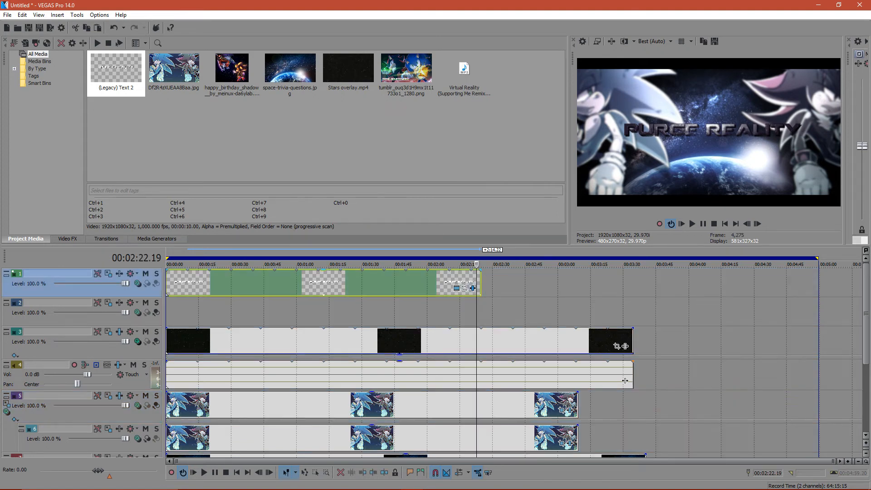
{"action": "left_click", "coordinate": [473, 288]}
{"action": "left_click", "coordinate": [90, 170]}
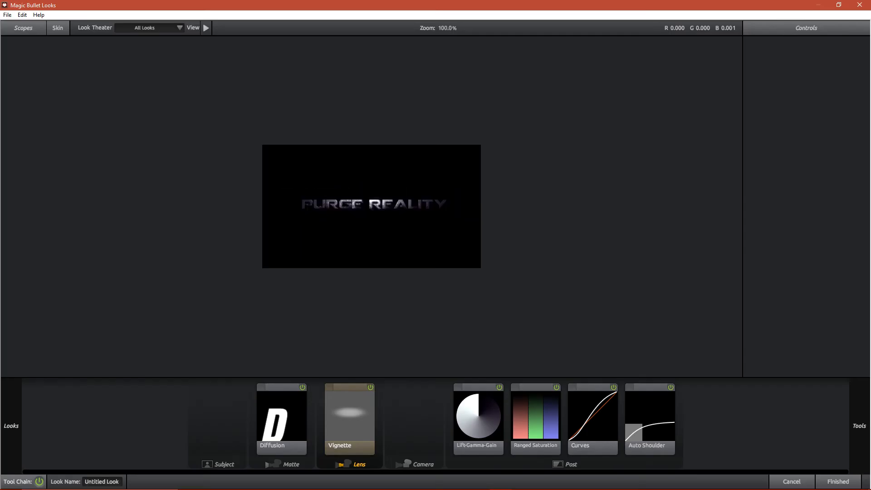
{"action": "left_click_drag", "start_coordinate": [449, 198], "coordinate": [470, 198]}
{"action": "left_click_drag", "start_coordinate": [370, 198], "coordinate": [371, 194]}
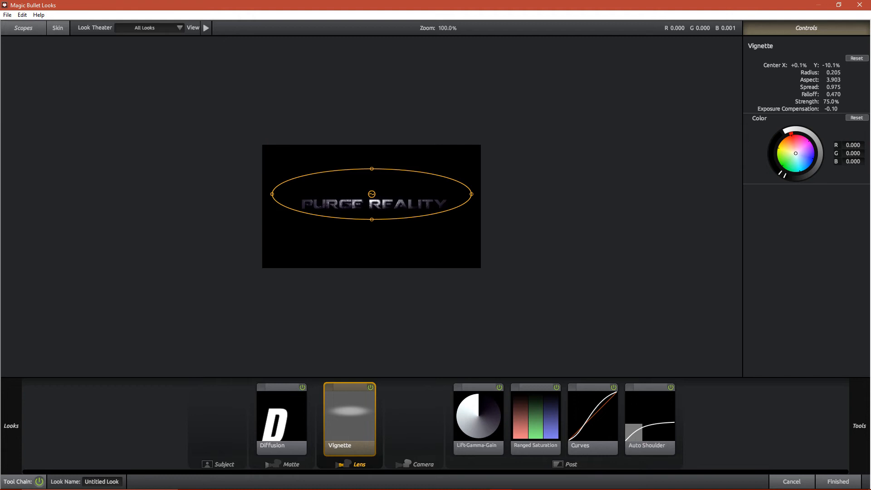
{"action": "left_click_drag", "start_coordinate": [831, 109], "coordinate": [840, 109]}
{"action": "left_click_drag", "start_coordinate": [372, 194], "coordinate": [371, 192]}
{"action": "left_click", "coordinate": [838, 482]}
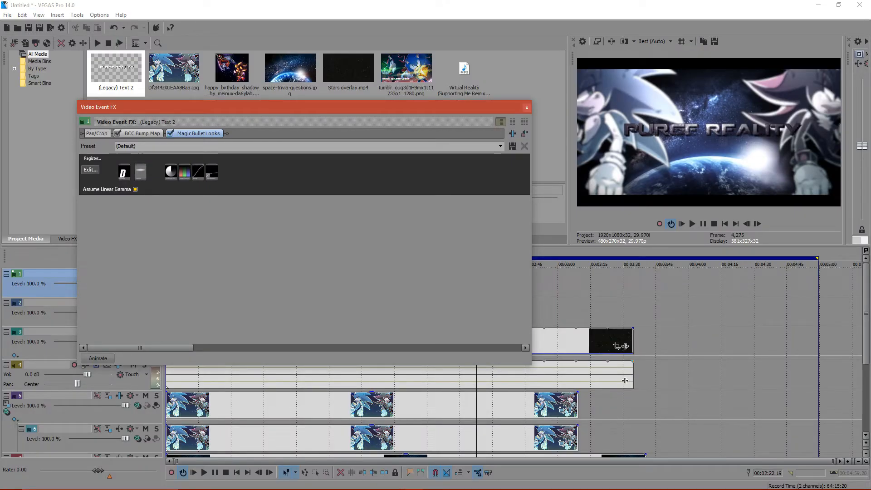
- Compare the title with and without Magic Bullet Looks, then lower the Vignette's Exposure Compensation and move its center slightly down
{"action": "left_click", "coordinate": [170, 134]}
{"action": "left_click", "coordinate": [170, 134]}
{"action": "left_click", "coordinate": [91, 170]}
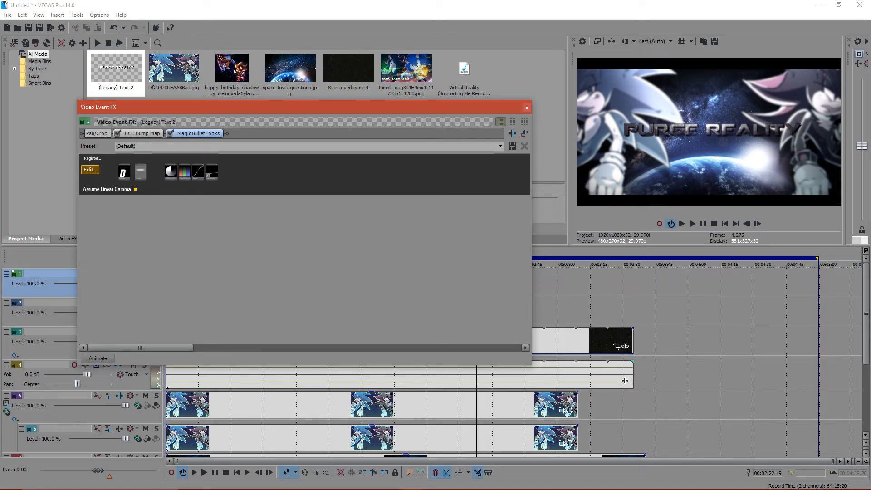
{"action": "left_click_drag", "start_coordinate": [831, 109], "coordinate": [808, 109]}
{"action": "left_click_drag", "start_coordinate": [371, 192], "coordinate": [371, 199]}
{"action": "left_click", "coordinate": [838, 482]}
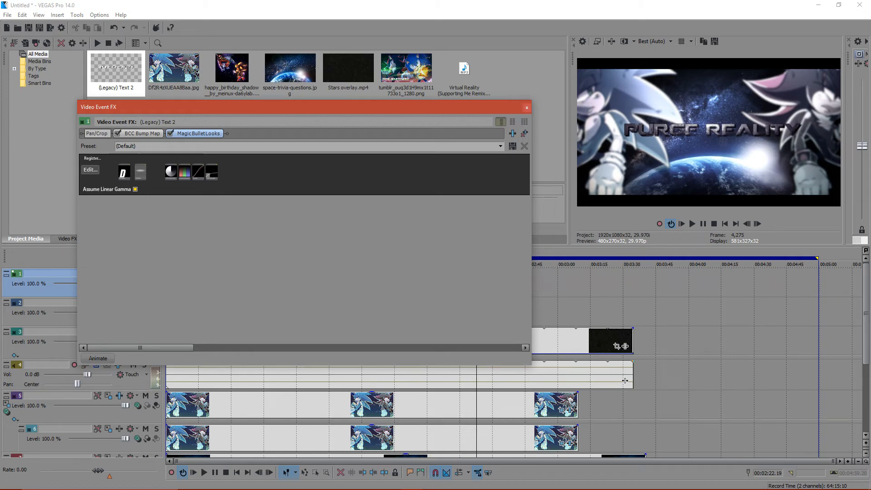
- Turn off the BCC Bump Map effect on the title
{"action": "left_click", "coordinate": [118, 133]}
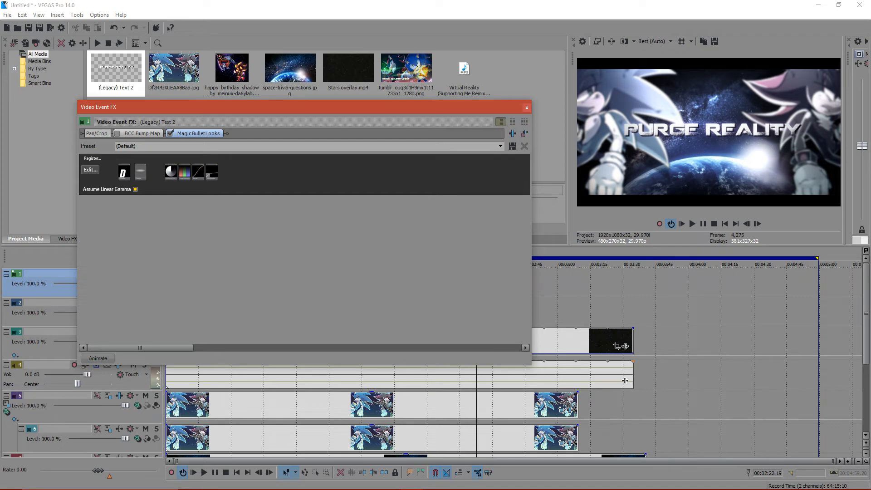
- Remove both the BCC Bump Map and Magic Bullet Looks effects from the title
{"action": "left_click", "coordinate": [118, 133]}
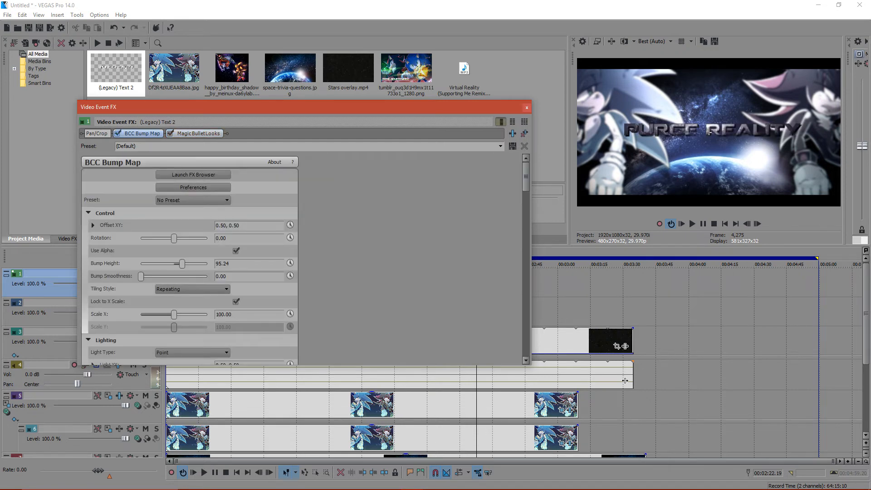
{"action": "left_click", "coordinate": [525, 133]}
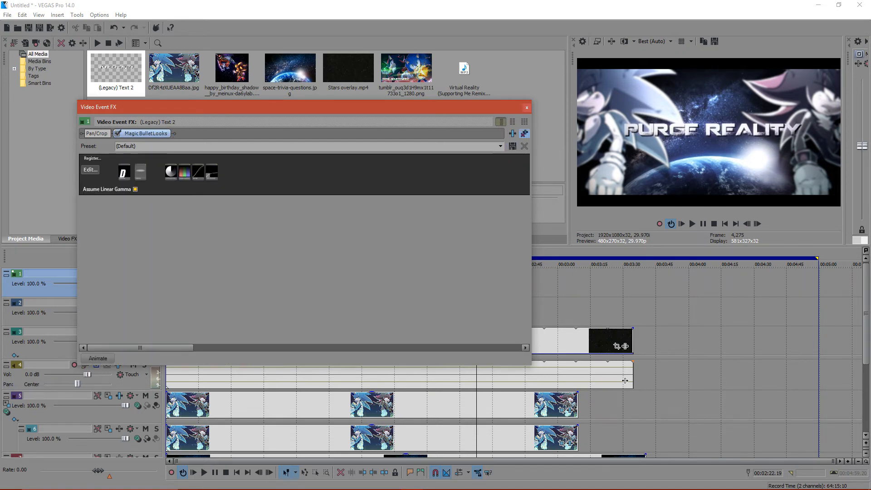
{"action": "left_click", "coordinate": [525, 133]}
{"action": "left_click", "coordinate": [527, 108]}
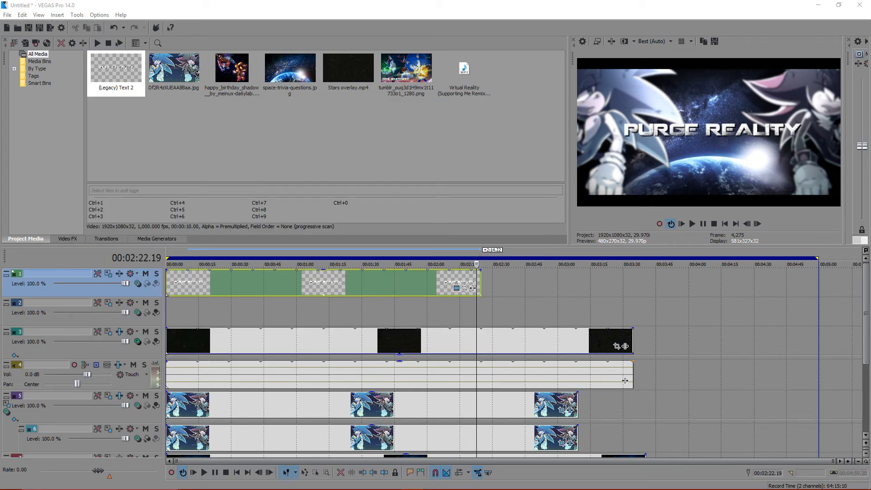
- Apply the default S_Emboss effect to the title event
{"action": "left_click", "coordinate": [157, 239]}
{"action": "left_click", "coordinate": [67, 239]}
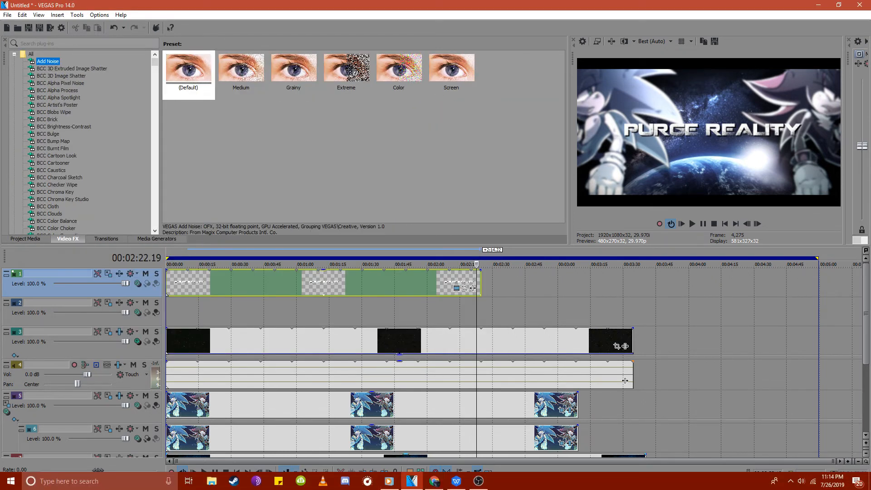
{"action": "left_click", "coordinate": [434, 481]}
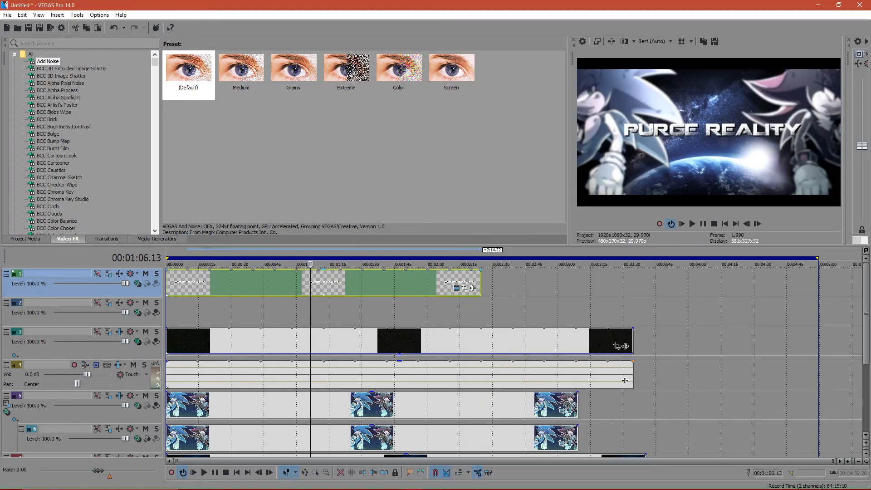
{"action": "right_click", "coordinate": [131, 298]}
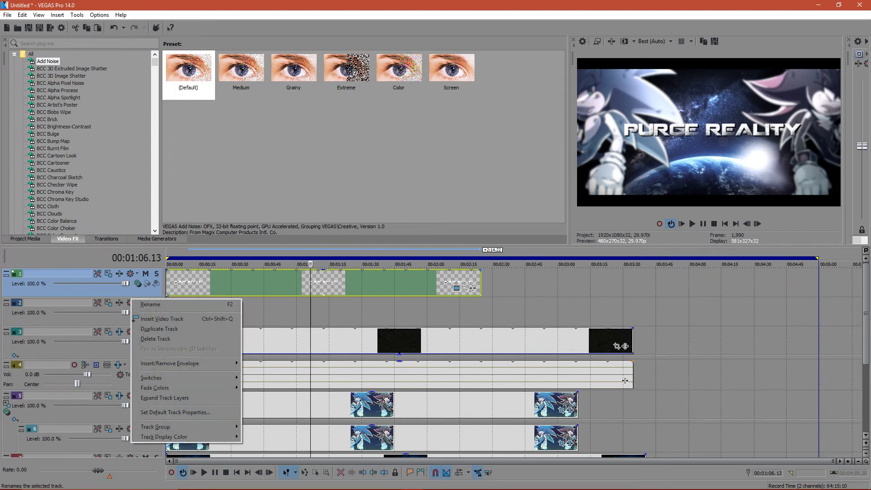
{"action": "left_click_drag", "start_coordinate": [155, 61], "coordinate": [155, 175]}
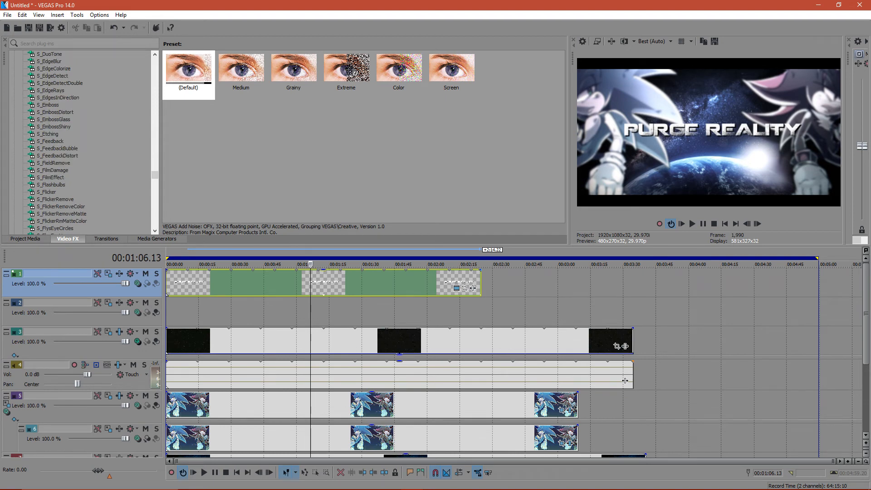
{"action": "left_click", "coordinate": [48, 104]}
{"action": "left_click_drag", "start_coordinate": [188, 73], "coordinate": [227, 283]}
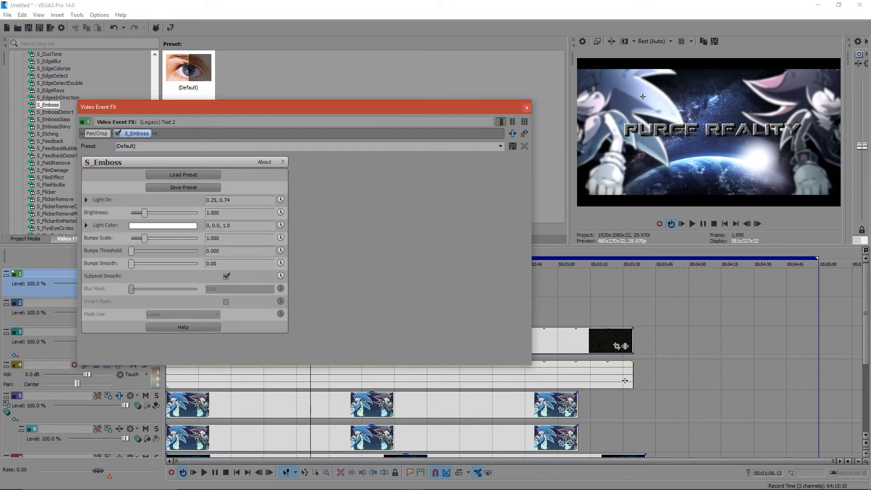
- Set the emboss effect's Bumps Scale to 1.871, Brightness to 1.020 and Light Dir to 0.45, 0.27
{"action": "left_click_drag", "start_coordinate": [145, 238], "coordinate": [147, 213]}
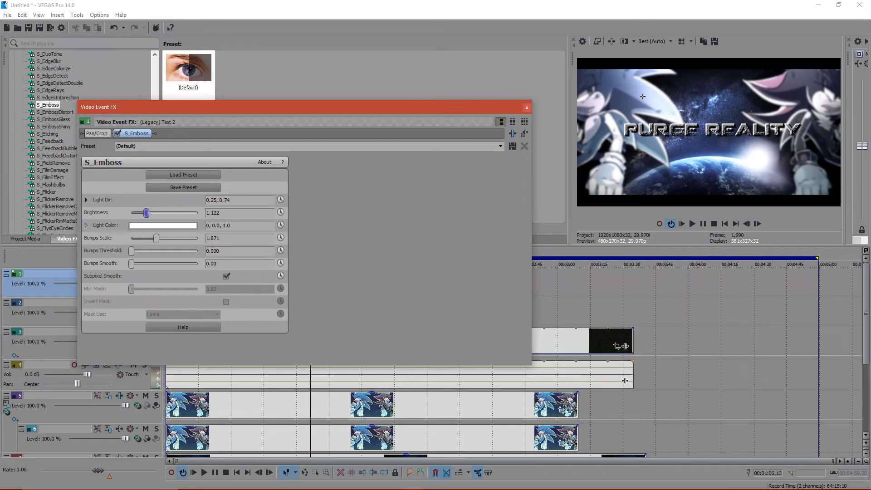
{"action": "left_click", "coordinate": [86, 200]}
{"action": "mouse_move", "coordinate": [188, 221]}
{"action": "left_mouse_down"}
{"action": "mouse_move", "coordinate": [196, 247]}
{"action": "mouse_move", "coordinate": [197, 218]}
{"action": "left_mouse_up"}
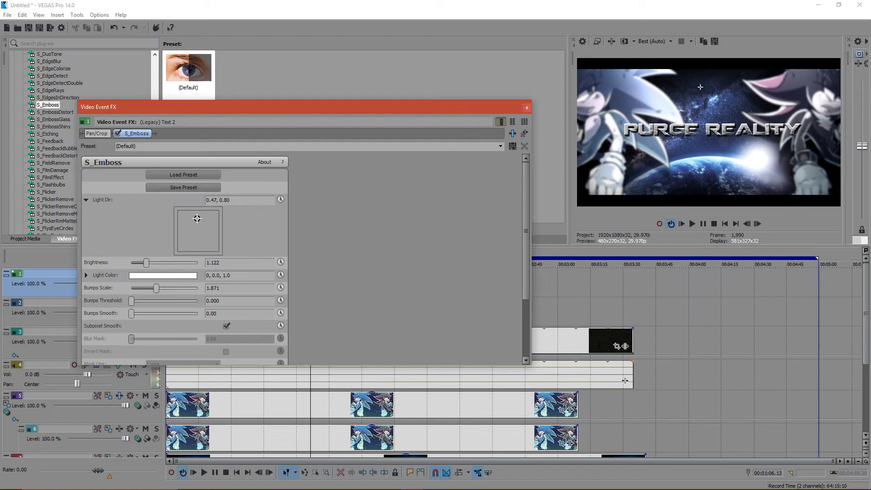
{"action": "left_click_drag", "start_coordinate": [146, 262], "coordinate": [145, 263]}
{"action": "left_click", "coordinate": [193, 225]}
{"action": "mouse_move", "coordinate": [194, 224]}
{"action": "left_mouse_down"}
{"action": "mouse_move", "coordinate": [184, 229]}
{"action": "mouse_move", "coordinate": [196, 240]}
{"action": "left_mouse_up"}
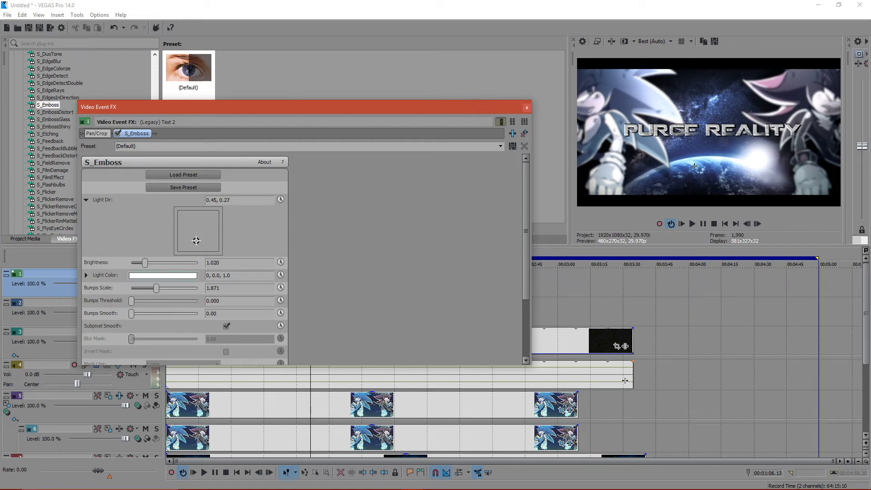
- Refine the title's emboss with Bumps Scale 1.667, Brightness 0.952 and Light Dir 0.45, 0.28
{"action": "mouse_move", "coordinate": [156, 288]}
{"action": "left_mouse_down"}
{"action": "mouse_move", "coordinate": [182, 288]}
{"action": "mouse_move", "coordinate": [153, 288]}
{"action": "left_mouse_up"}
{"action": "mouse_move", "coordinate": [131, 301]}
{"action": "left_mouse_down"}
{"action": "mouse_move", "coordinate": [197, 301]}
{"action": "mouse_move", "coordinate": [131, 301]}
{"action": "mouse_move", "coordinate": [146, 314]}
{"action": "mouse_move", "coordinate": [131, 313]}
{"action": "left_mouse_up"}
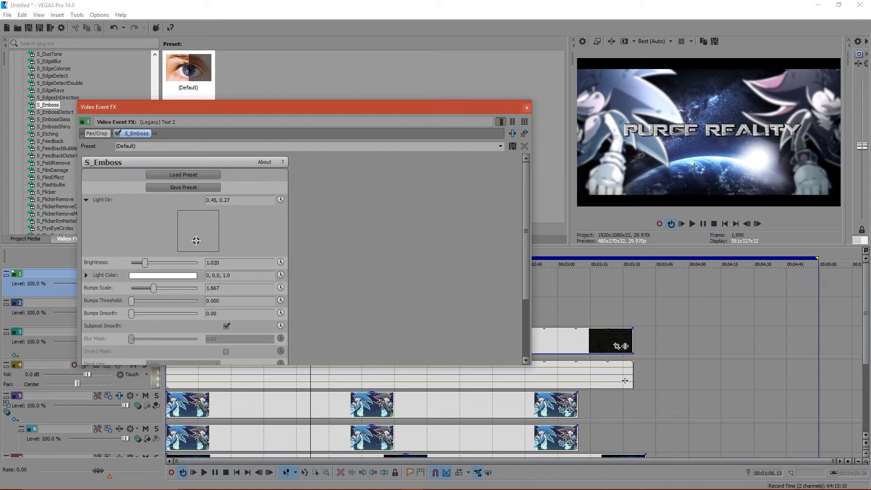
{"action": "scroll", "coordinate": [305, 258], "scroll_direction": "down", "scroll_amount": 2}
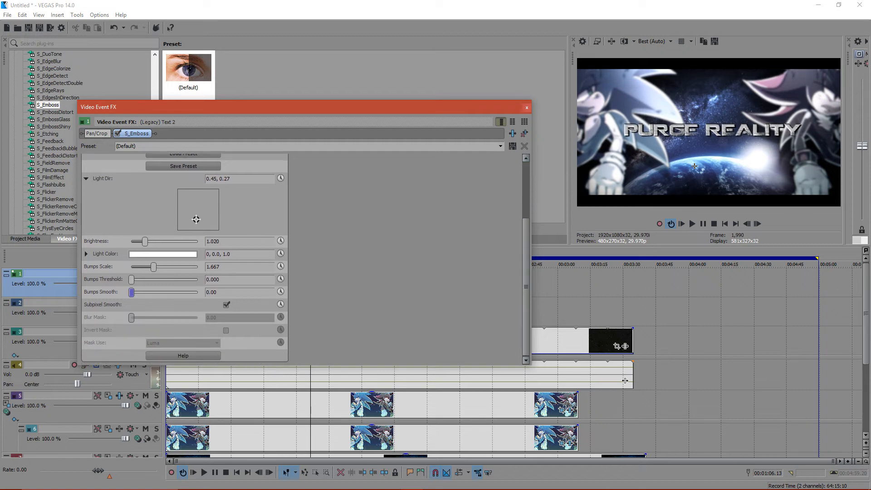
{"action": "left_click_drag", "start_coordinate": [145, 241], "coordinate": [142, 241]}
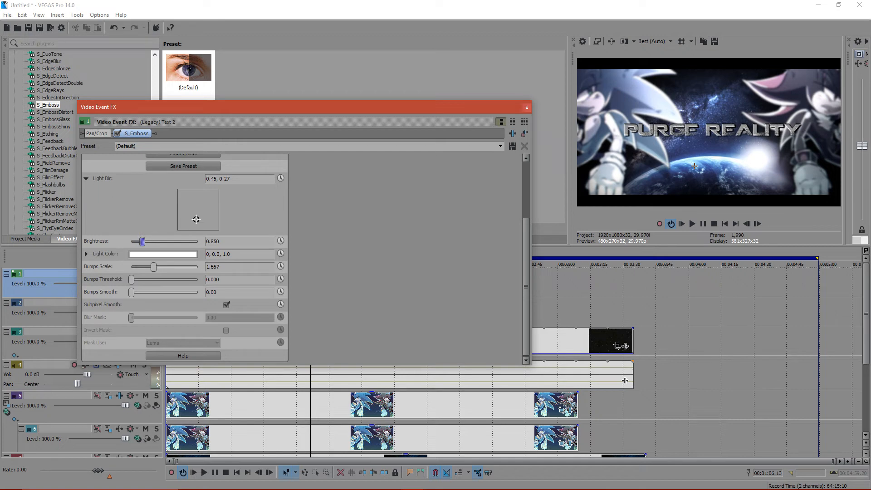
{"action": "mouse_move", "coordinate": [196, 220]}
{"action": "left_mouse_down"}
{"action": "mouse_move", "coordinate": [195, 230]}
{"action": "mouse_move", "coordinate": [193, 202]}
{"action": "mouse_move", "coordinate": [196, 219]}
{"action": "left_mouse_up"}
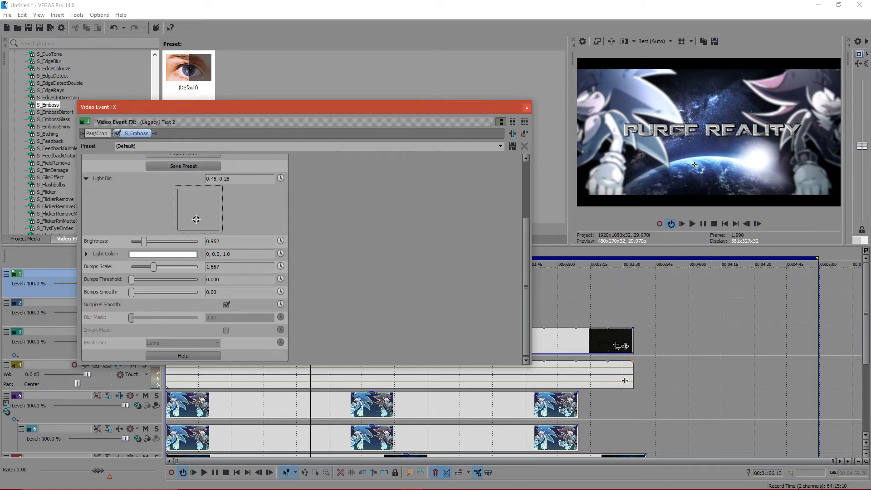
{"action": "left_click", "coordinate": [527, 108]}
- Enable the 2D Shadow in the title track's motion settings and offset it to X 11.82, Y -21.94
{"action": "left_click", "coordinate": [109, 274]}
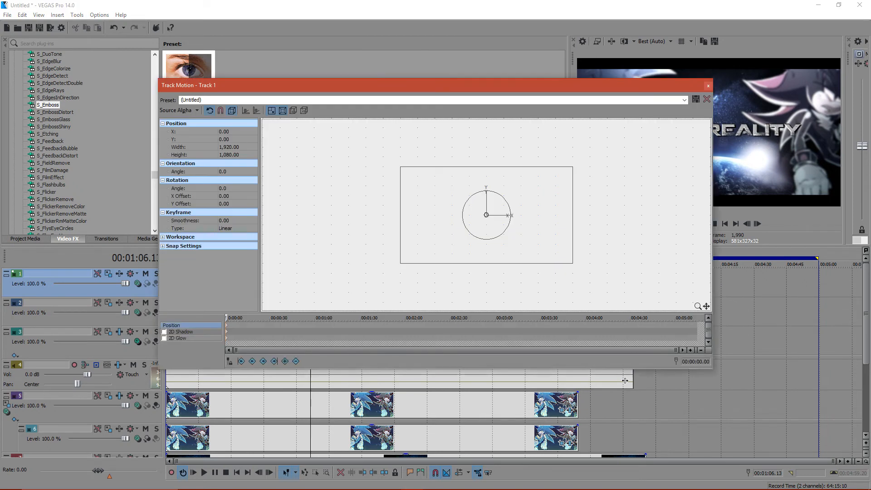
{"action": "left_click", "coordinate": [163, 332]}
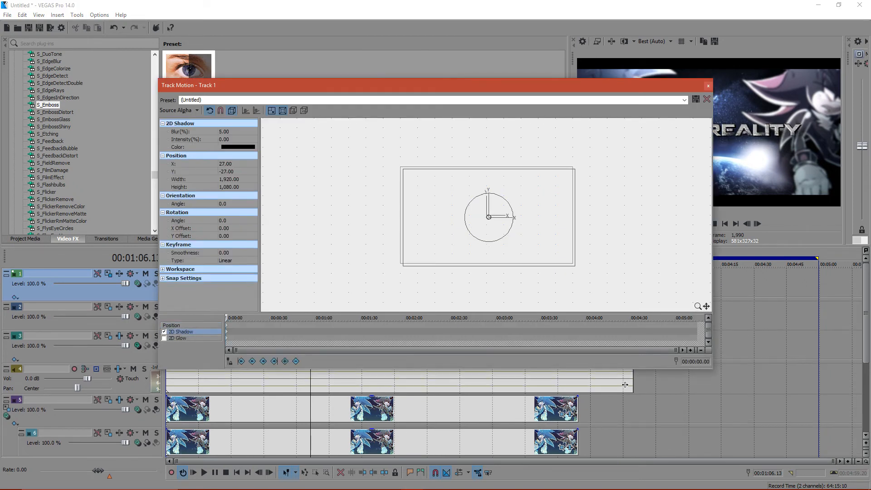
{"action": "left_click_drag", "start_coordinate": [431, 85], "coordinate": [418, 209]}
{"action": "key", "text": "Left"}
{"action": "key", "text": "Up"}
{"action": "key", "text": "Left"}
{"action": "key", "text": "Left"}
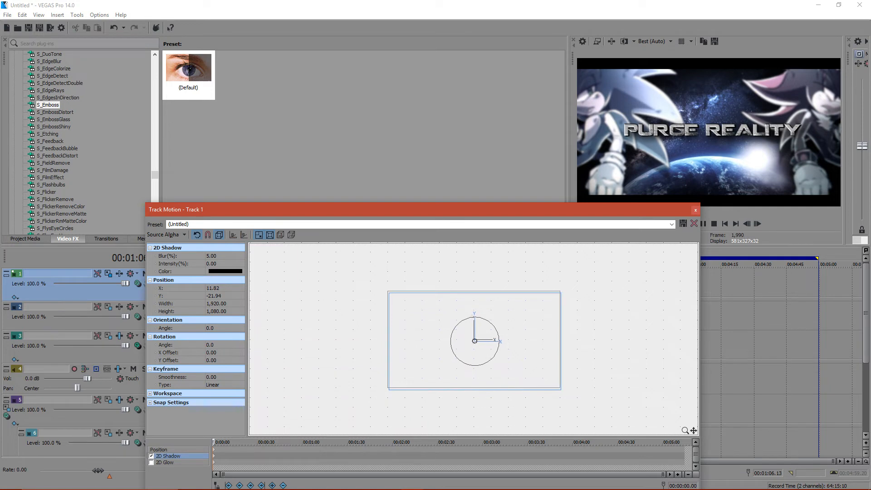
- Set the title track's 2D Shadow blur to 1.00% and finish the track motion
{"action": "left_click", "coordinate": [219, 255]}
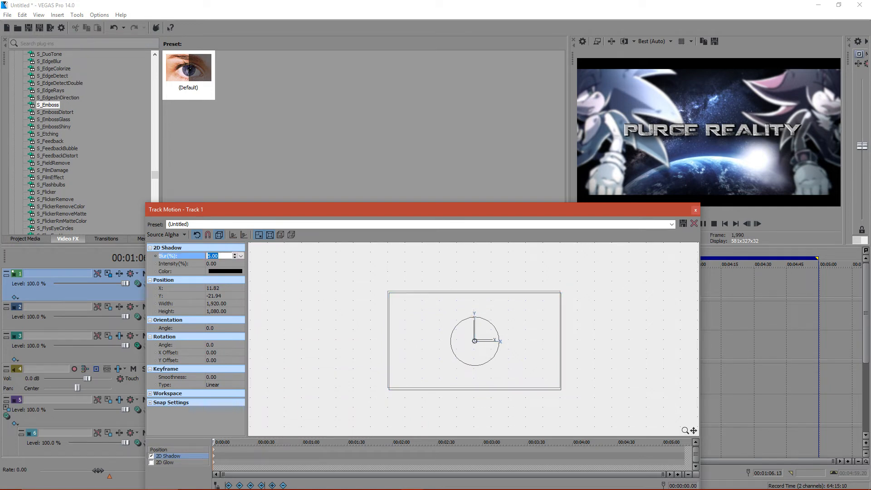
{"action": "key", "text": "Down"}
{"action": "key", "text": "Down"}
{"action": "key", "text": "Down"}
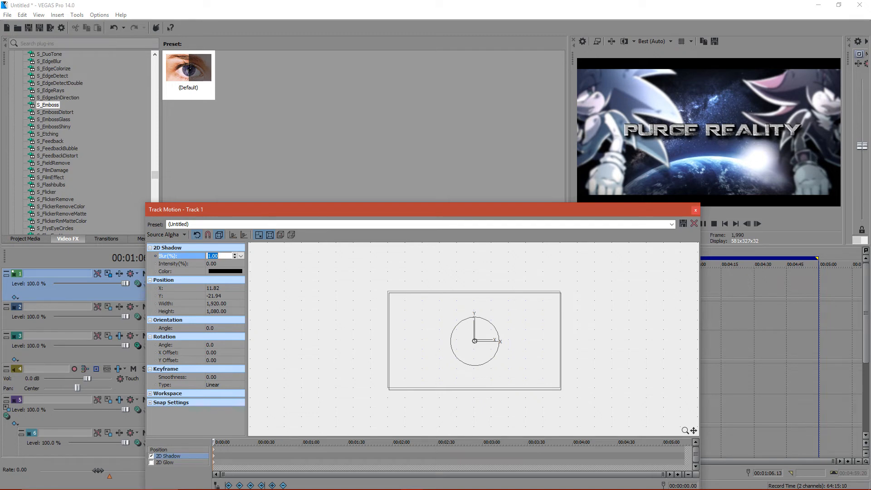
{"action": "left_click", "coordinate": [695, 210]}
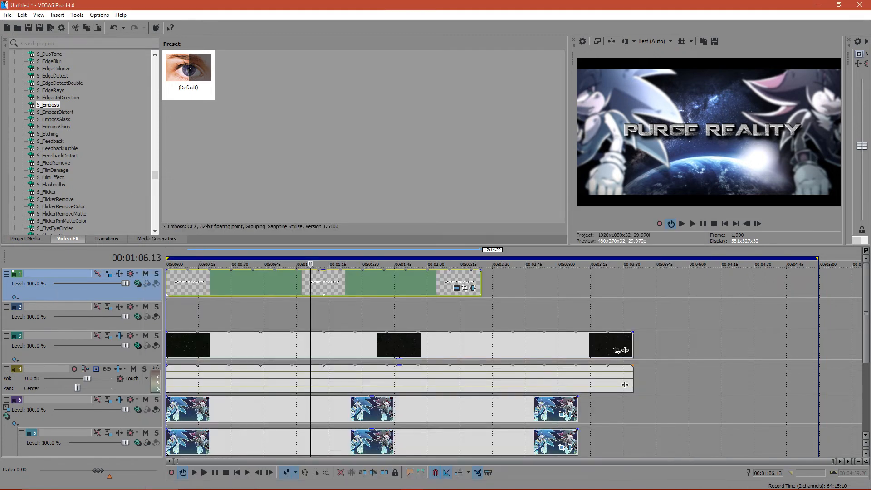
- Insert a new video track above the title and place a Default Text (Legacy) Text event at its start
{"action": "right_click", "coordinate": [77, 297]}
{"action": "left_click", "coordinate": [107, 319]}
{"action": "left_click", "coordinate": [157, 239]}
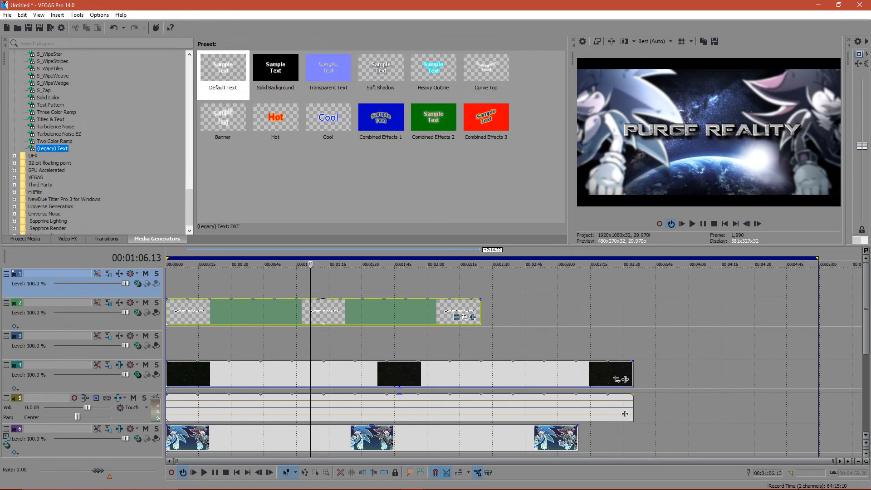
{"action": "left_click_drag", "start_coordinate": [223, 70], "coordinate": [180, 280]}
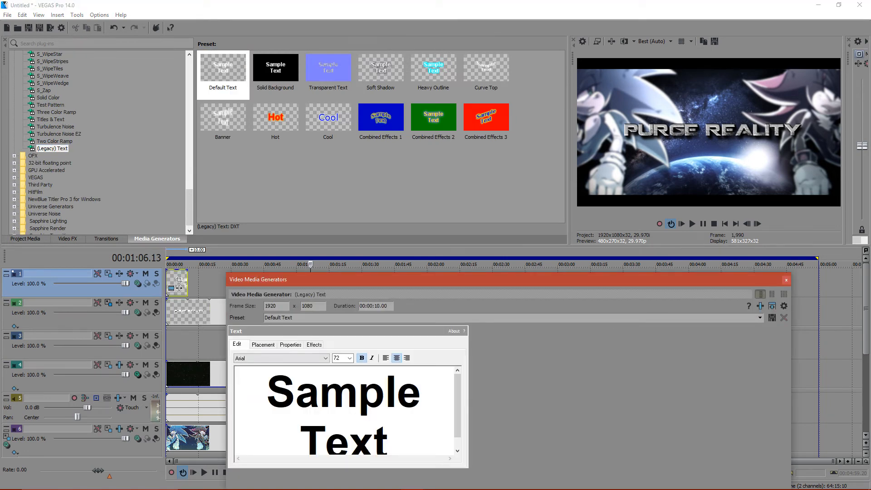
{"action": "left_click", "coordinate": [787, 280]}
- Lengthen the title event and shorten the stars overlay's audio event to the same end point
{"action": "left_click_drag", "start_coordinate": [477, 311], "coordinate": [572, 311]}
{"action": "left_click_drag", "start_coordinate": [625, 414], "coordinate": [567, 414]}
{"action": "left_click_drag", "start_coordinate": [572, 312], "coordinate": [576, 312]}
- Trim the space background and extend both hedgehog events so they end with the music
{"action": "left_click_drag", "start_coordinate": [867, 309], "coordinate": [866, 370]}
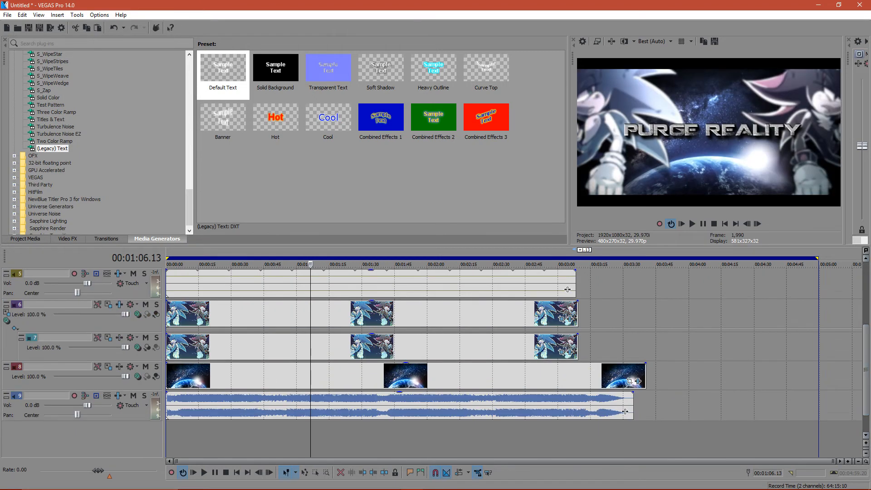
{"action": "mouse_move", "coordinate": [645, 376]}
{"action": "left_mouse_down"}
{"action": "mouse_move", "coordinate": [584, 376]}
{"action": "mouse_move", "coordinate": [633, 376]}
{"action": "left_mouse_up"}
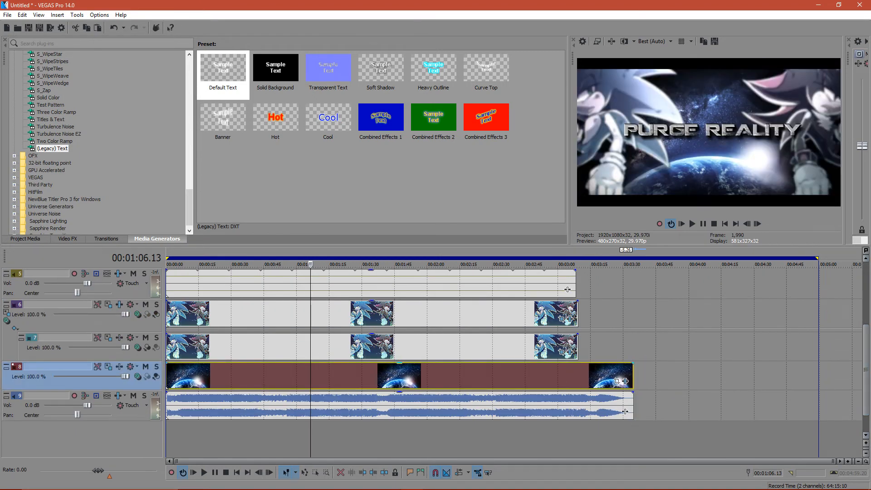
{"action": "left_click_drag", "start_coordinate": [578, 347], "coordinate": [633, 347]}
{"action": "left_click_drag", "start_coordinate": [578, 314], "coordinate": [634, 314]}
- Delete the stars overlay's audio track between the stars and the hedgehogs
{"action": "left_click_drag", "start_coordinate": [576, 283], "coordinate": [634, 283]}
{"action": "scroll", "coordinate": [513, 359], "scroll_direction": "up", "scroll_amount": 2}
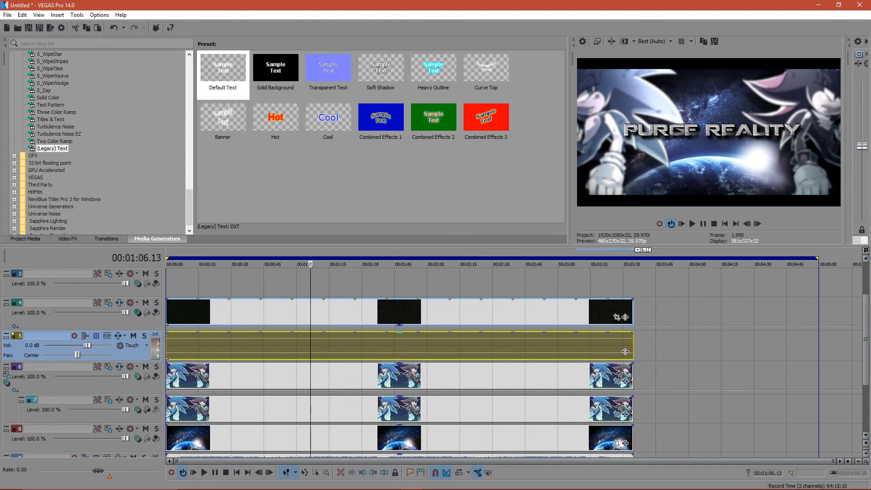
{"action": "key", "text": "Delete"}
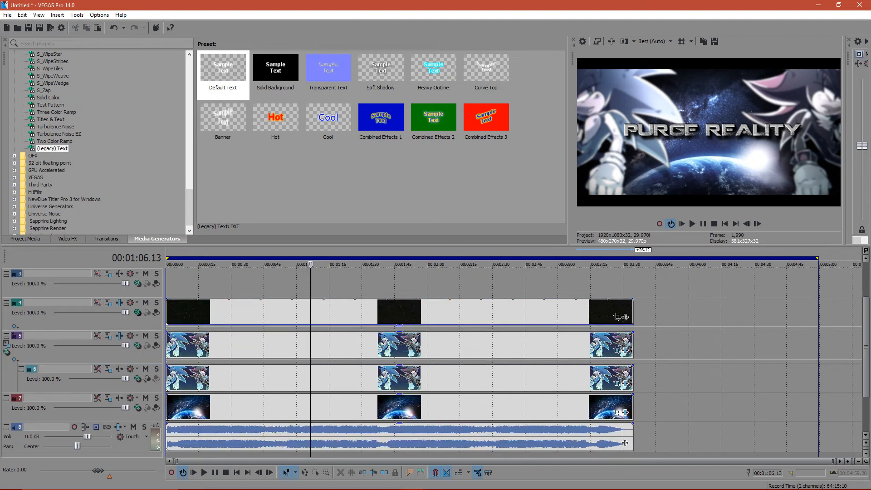
- Extend the title and the new sample text event to the end of the stars overlay
{"action": "scroll", "coordinate": [513, 363], "scroll_direction": "up", "scroll_amount": 2}
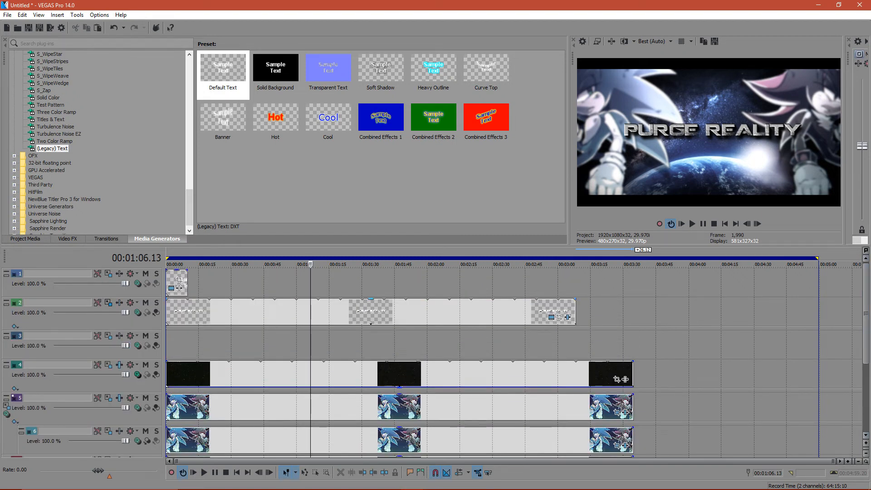
{"action": "left_click_drag", "start_coordinate": [575, 312], "coordinate": [633, 312]}
{"action": "left_click_drag", "start_coordinate": [187, 281], "coordinate": [633, 281]}
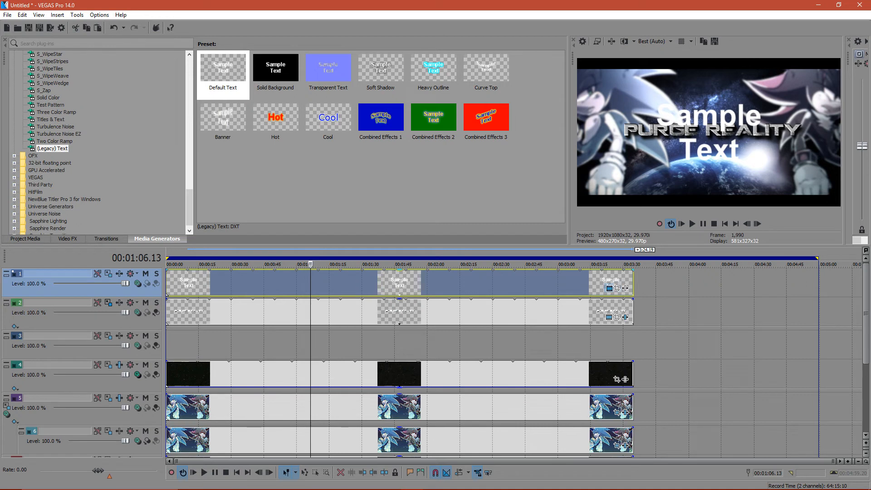
- Replace the new text event's sample text with "NEW MEMBERS MEP"
{"action": "left_click", "coordinate": [609, 288]}
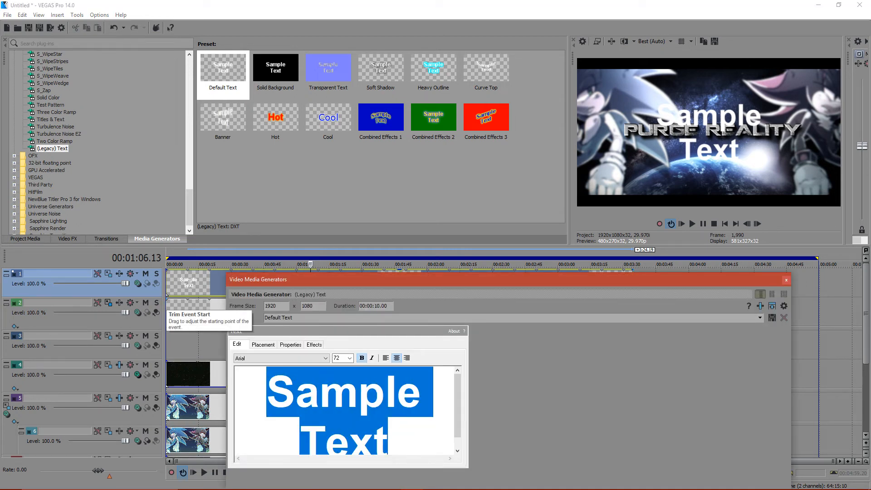
{"action": "type", "text": "NEW MEMB"}
{"action": "type", "text": "ERS MEP"}
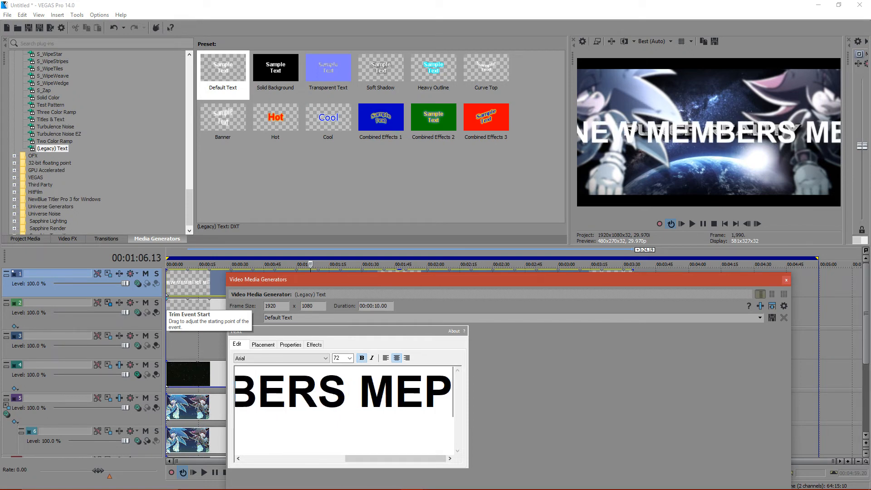
- Try the Yu Mincho Light, Yu Gothic UI Semilight and yorkwhiteletter fonts on the NEW MEMBERS MEP text
{"action": "left_click", "coordinate": [282, 358]}
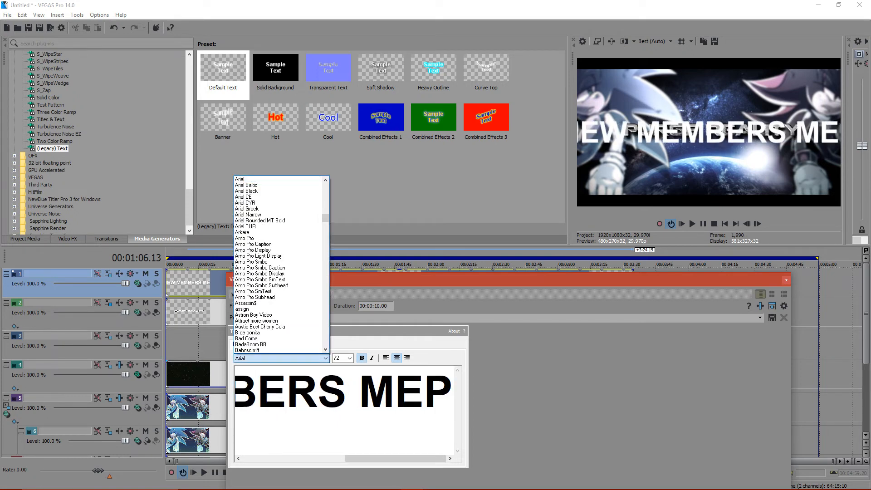
{"action": "left_click_drag", "start_coordinate": [326, 217], "coordinate": [325, 344]}
{"action": "left_click", "coordinate": [300, 345]}
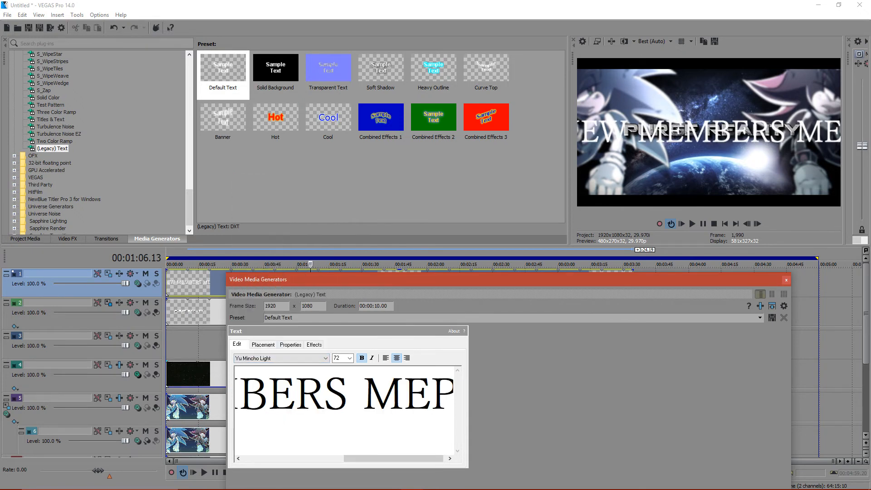
{"action": "key", "text": "Up"}
{"action": "key", "text": "Up"}
{"action": "key", "text": "Up"}
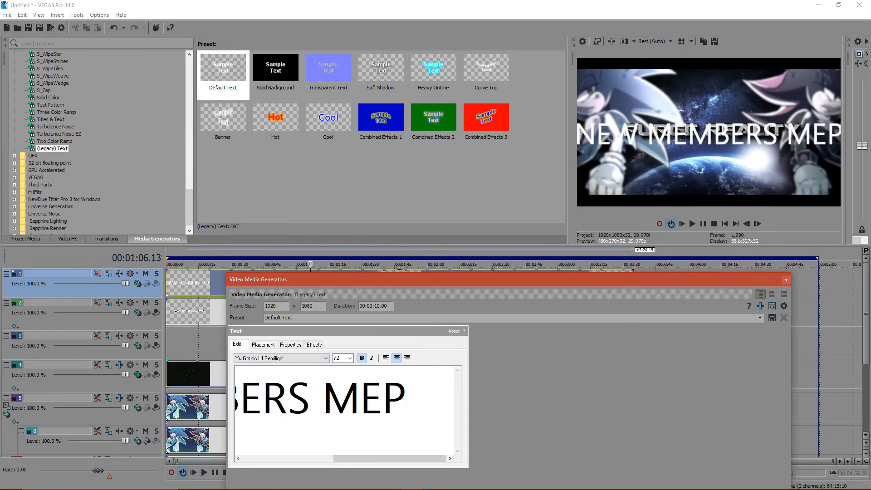
{"action": "key", "text": "Up"}
{"action": "key", "text": "Up"}
{"action": "key", "text": "Up"}
{"action": "key", "text": "Up"}
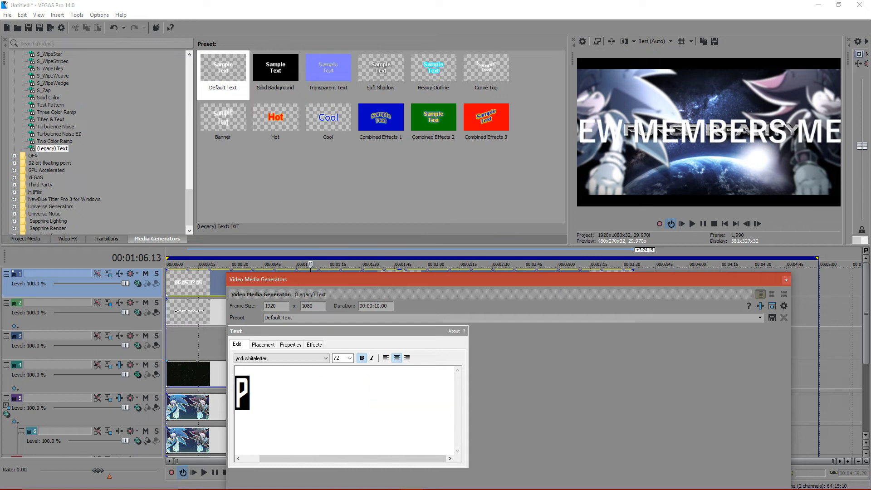
- Set the NEW MEMBERS MEP text's font size to 22
{"action": "key", "text": "Tab"}
{"action": "left_click", "coordinate": [350, 359]}
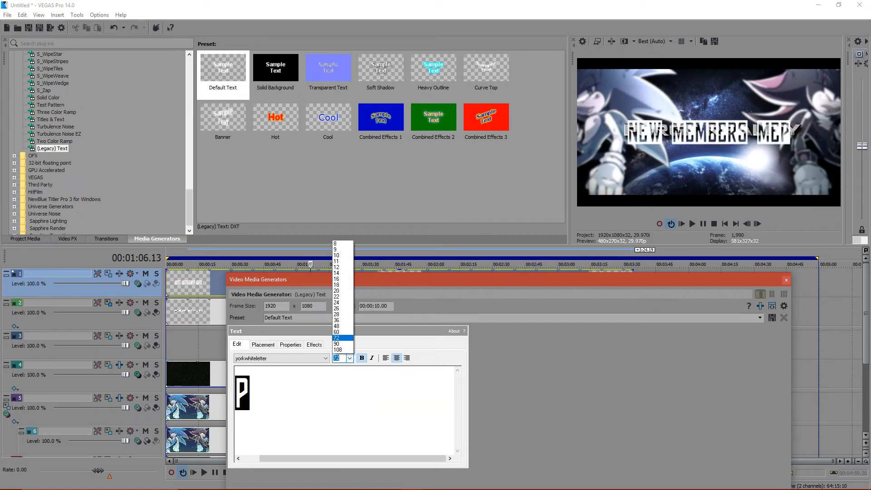
{"action": "left_click", "coordinate": [343, 238]}
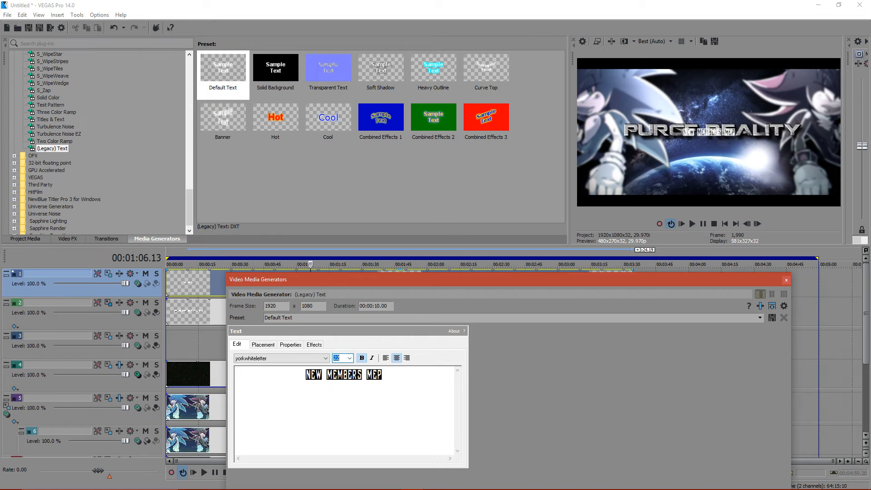
- Go through the available fonts and set the NEW MEMBERS MEP text to Shonar Bangla
{"action": "left_click", "coordinate": [325, 359]}
{"action": "scroll", "coordinate": [291, 275], "scroll_direction": "up", "scroll_amount": 3}
{"action": "left_click", "coordinate": [290, 275]}
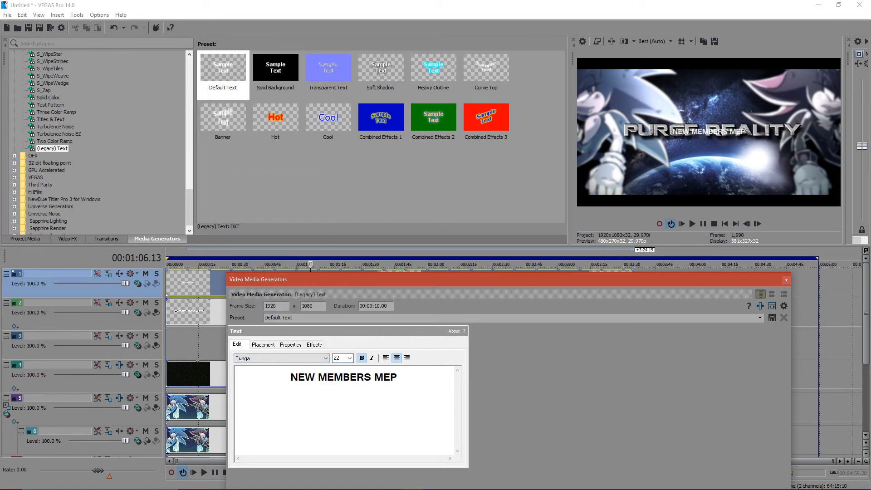
{"action": "key", "text": "Up"}
{"action": "key", "text": "Up"}
{"action": "key", "text": "Up"}
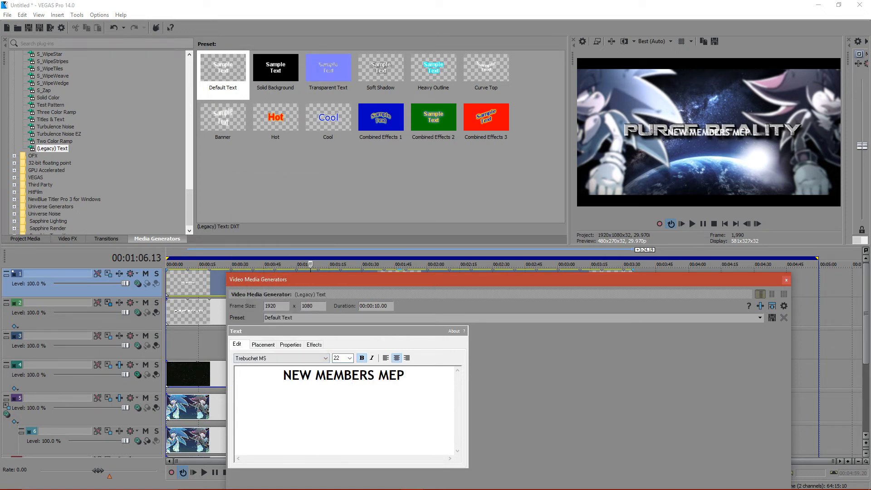
{"action": "key", "text": "Up"}
{"action": "key", "text": "Up"}
{"action": "key", "text": "Up"}
{"action": "key", "text": "Up"}
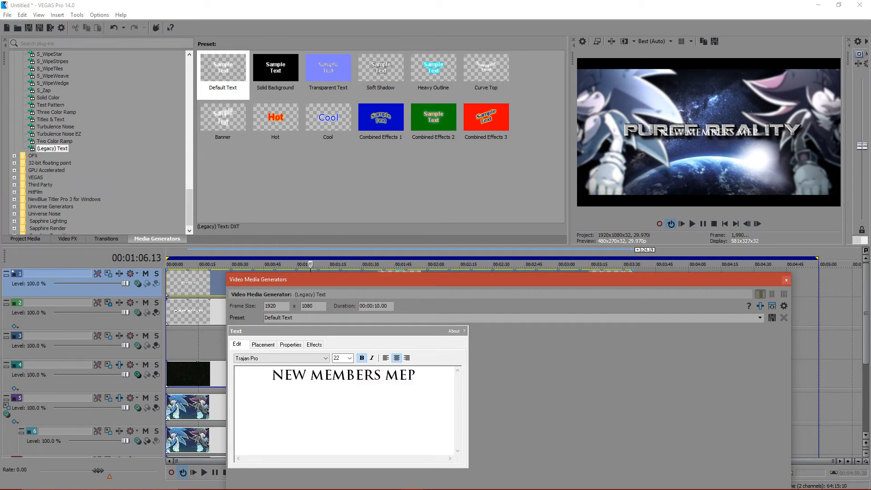
{"action": "key", "text": "Up"}
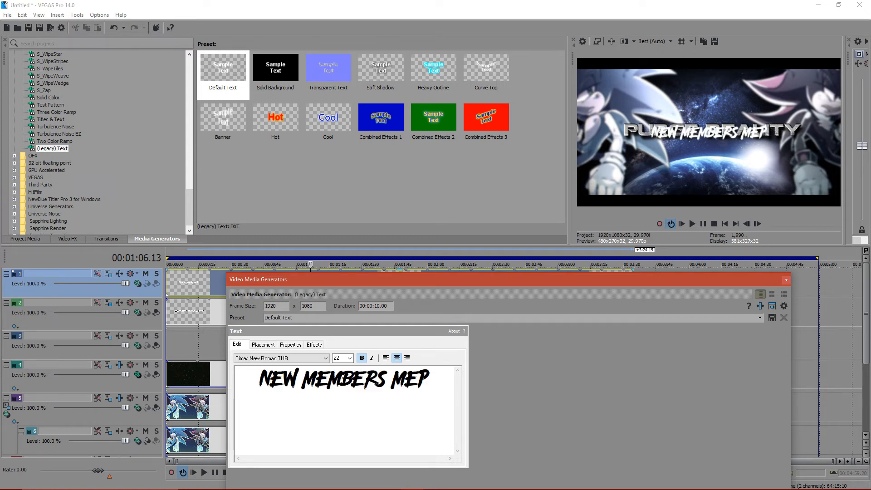
{"action": "key", "text": "Up"}
{"action": "key", "text": "Up"}
{"action": "key", "text": "Up"}
{"action": "key", "text": "Up"}
{"action": "key", "text": "Up"}
{"action": "key", "text": "Up"}
{"action": "key", "text": "Up"}
{"action": "key", "text": "Up"}
{"action": "key", "text": "Up"}
{"action": "key", "text": "Up"}
{"action": "key", "text": "Up"}
{"action": "key", "text": "Up"}
{"action": "key", "text": "Up"}
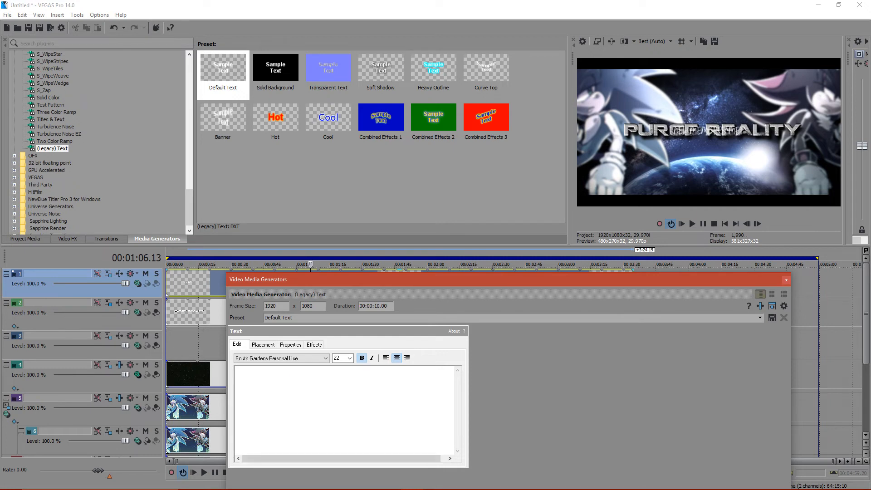
{"action": "key", "text": "Up"}
{"action": "key", "text": "Up"}
{"action": "key", "text": "Up"}
{"action": "key", "text": "Up"}
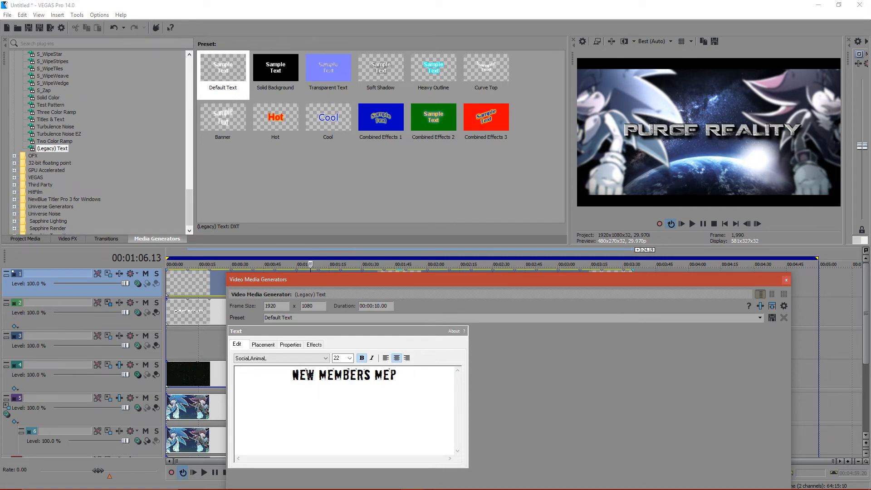
{"action": "key", "text": "Up"}
{"action": "key", "text": "Up"}
{"action": "key", "text": "Up"}
{"action": "key", "text": "Up"}
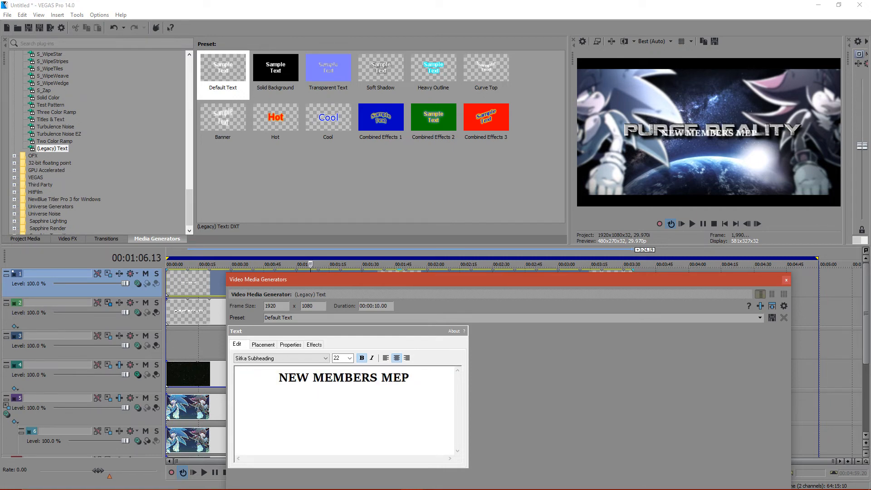
{"action": "key", "text": "Up"}
{"action": "key", "text": "Up"}
{"action": "key", "text": "Up"}
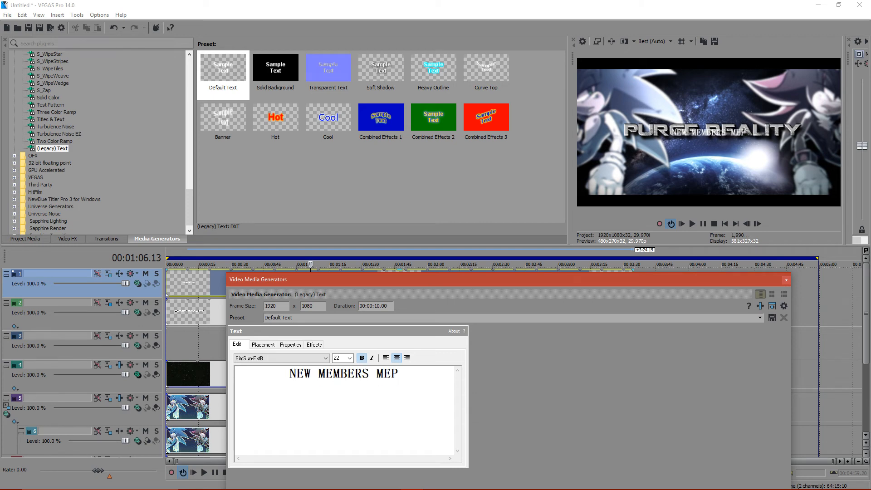
{"action": "key", "text": "Up"}
{"action": "key", "text": "Up"}
{"action": "key", "text": "Up"}
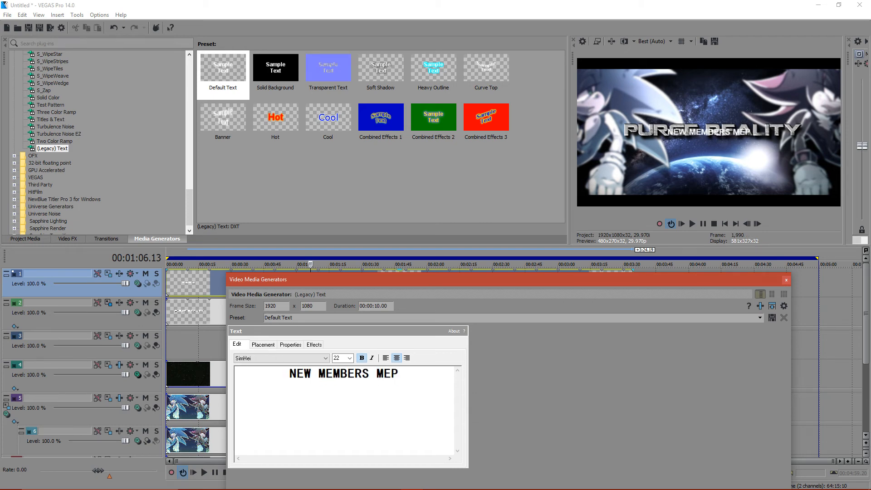
{"action": "key", "text": "Up"}
{"action": "key", "text": "Up"}
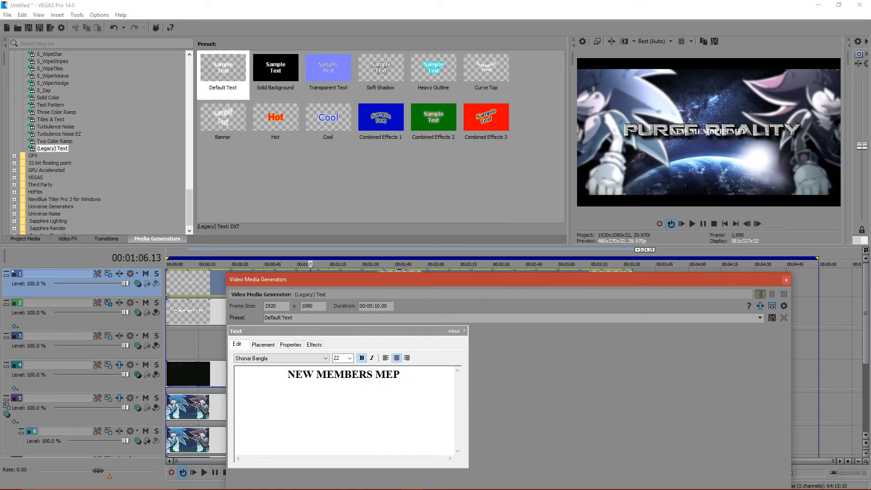
- Set the NEW MEMBERS MEP text's tracking to 2.000 and raise it to Y -0.141, just above the PURGE REALITY title
{"action": "left_click", "coordinate": [290, 345]}
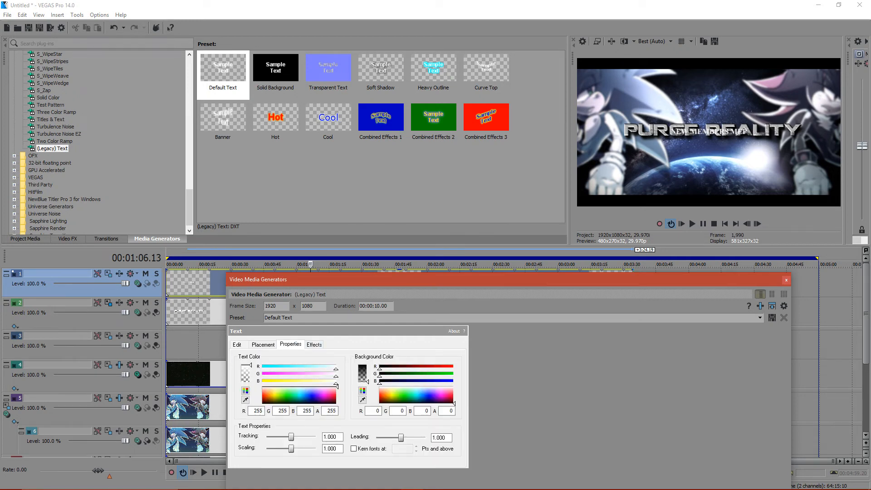
{"action": "left_click_drag", "start_coordinate": [291, 437], "coordinate": [315, 437]}
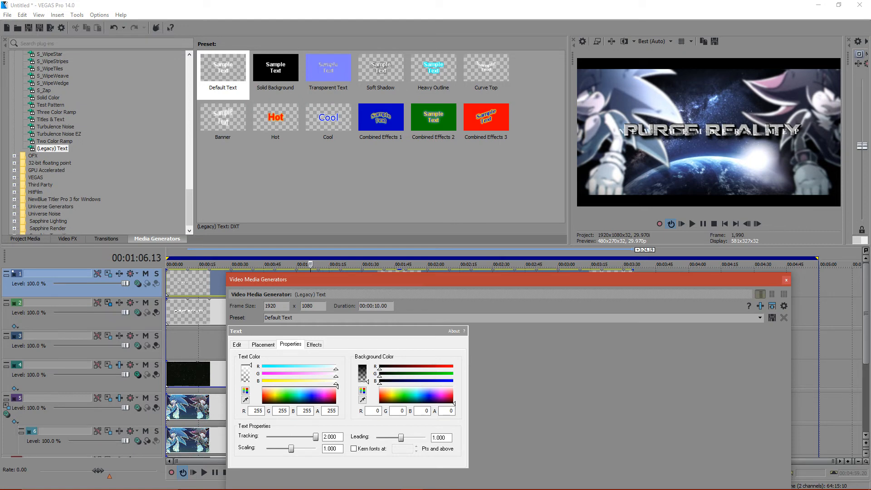
{"action": "left_click", "coordinate": [263, 344]}
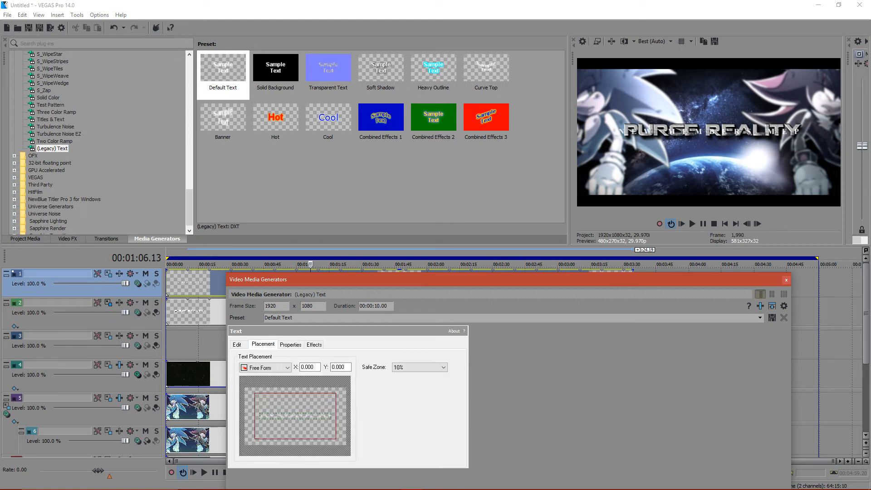
{"action": "left_click_drag", "start_coordinate": [295, 415], "coordinate": [295, 412]}
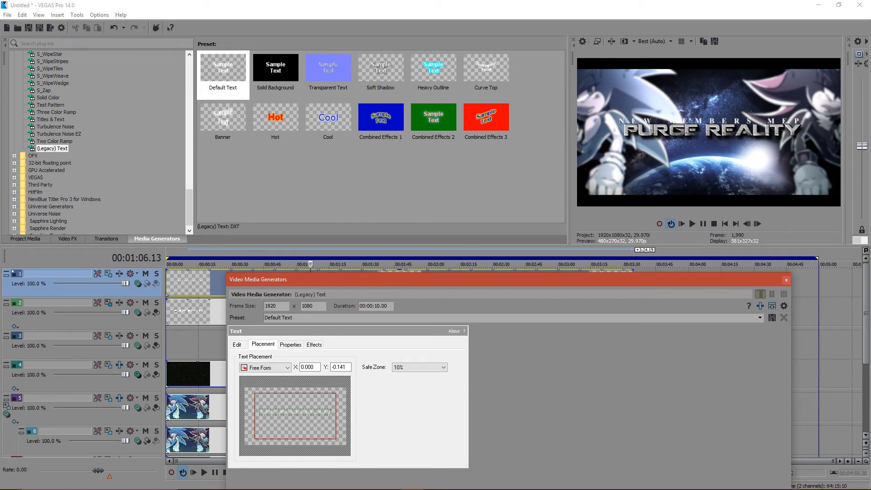
- Reduce the text's tracking to 1.943 and shift its placement horizontally to X 0.022
{"action": "left_click", "coordinate": [290, 345]}
{"action": "double_click", "coordinate": [332, 437]}
{"action": "left_click", "coordinate": [315, 437]}
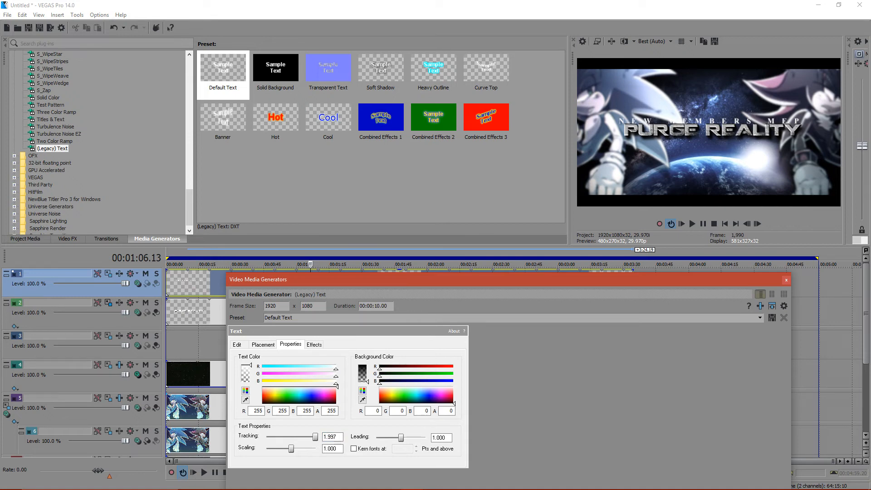
{"action": "left_click_drag", "start_coordinate": [315, 437], "coordinate": [313, 437]}
{"action": "left_click", "coordinate": [263, 344]}
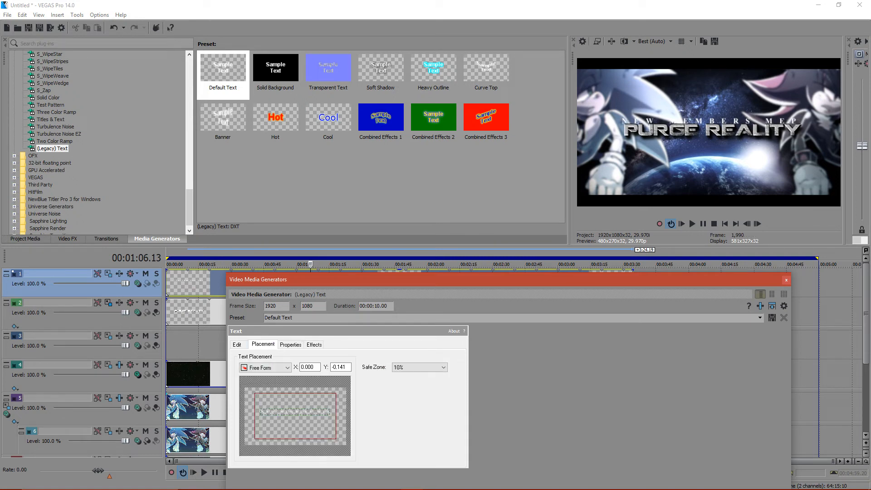
{"action": "left_click_drag", "start_coordinate": [295, 412], "coordinate": [296, 412]}
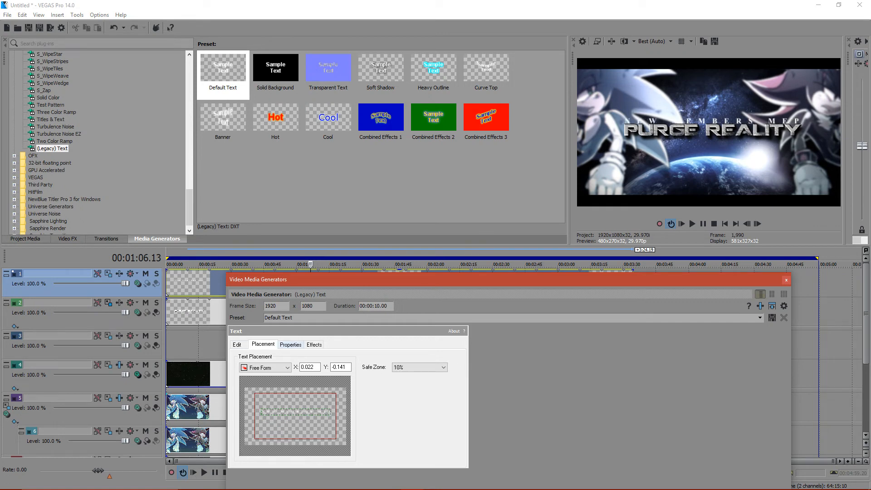
- Try black as the color of the NEW MEMBERS MEP text and return it to white
{"action": "left_click", "coordinate": [290, 345]}
{"action": "left_click", "coordinate": [336, 403]}
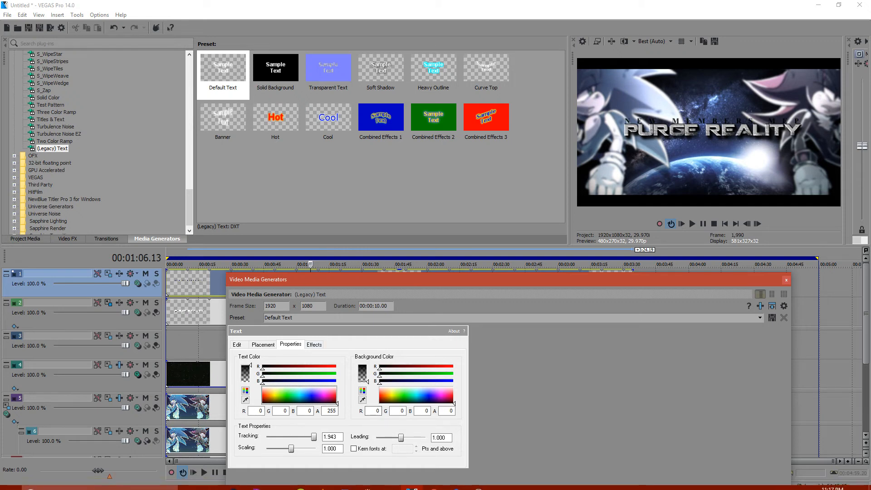
{"action": "left_click_drag", "start_coordinate": [336, 403], "coordinate": [337, 387]}
- Enable a black shadow on the NEW MEMBERS MEP text, lower its feather to the minimum, and close the text settings
{"action": "left_click", "coordinate": [314, 345]}
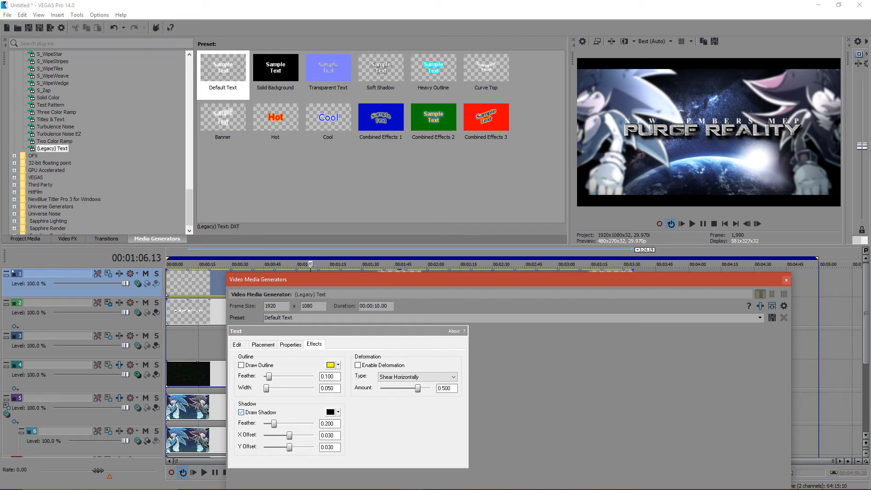
{"action": "left_click_drag", "start_coordinate": [274, 424], "coordinate": [264, 424]}
{"action": "left_click", "coordinate": [786, 280]}
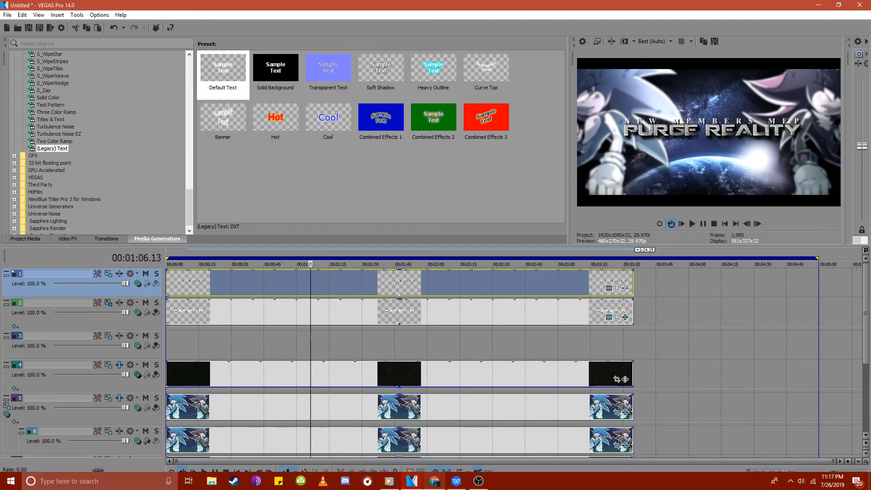
- Switch to Chrome and check the live chat on the YouTube Live Dashboard
{"action": "left_click", "coordinate": [457, 481]}
{"action": "left_click", "coordinate": [456, 481]}
{"action": "left_click", "coordinate": [434, 481]}
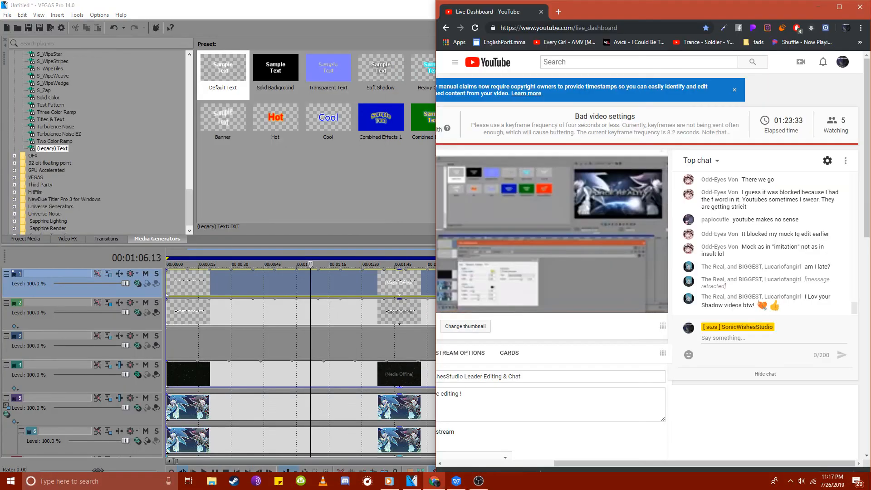
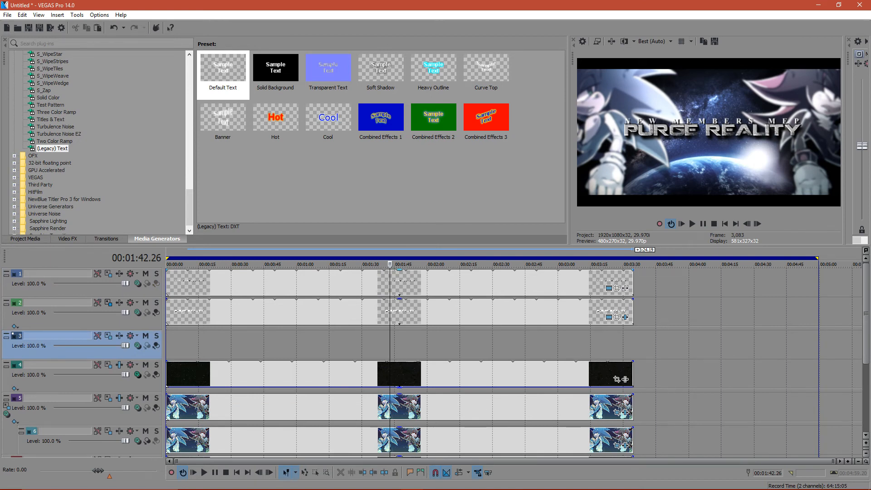
- Select everything on the timeline and play the project from the beginning
{"action": "key", "text": "ctrl+a"}
{"action": "key", "text": "space"}
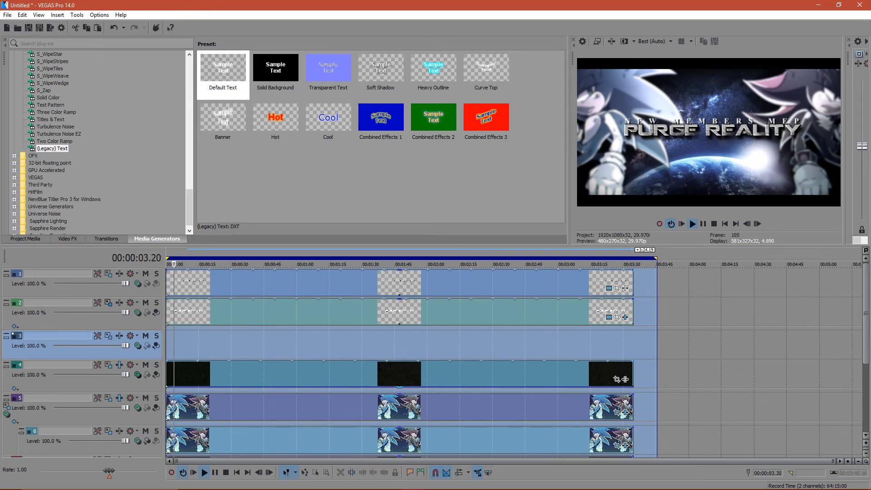
{"action": "left_click", "coordinate": [156, 377]}
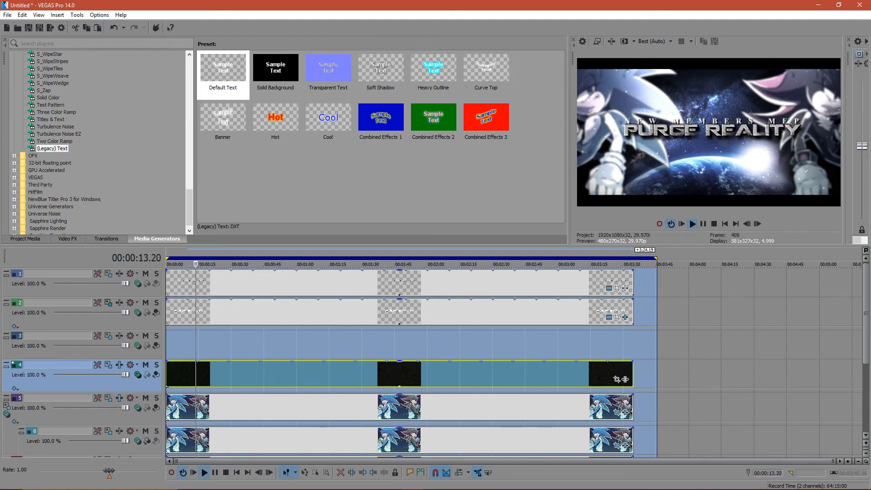
{"action": "left_click_drag", "start_coordinate": [644, 3], "coordinate": [601, 47]}
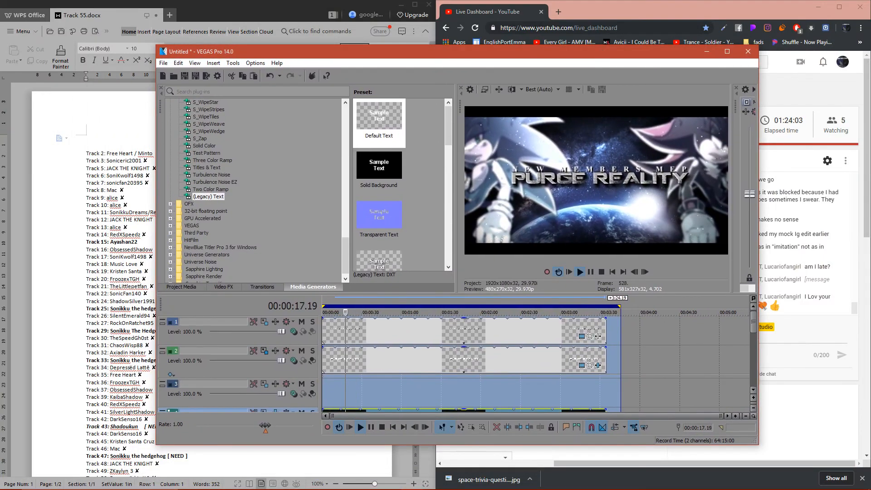
{"action": "left_click", "coordinate": [728, 51]}
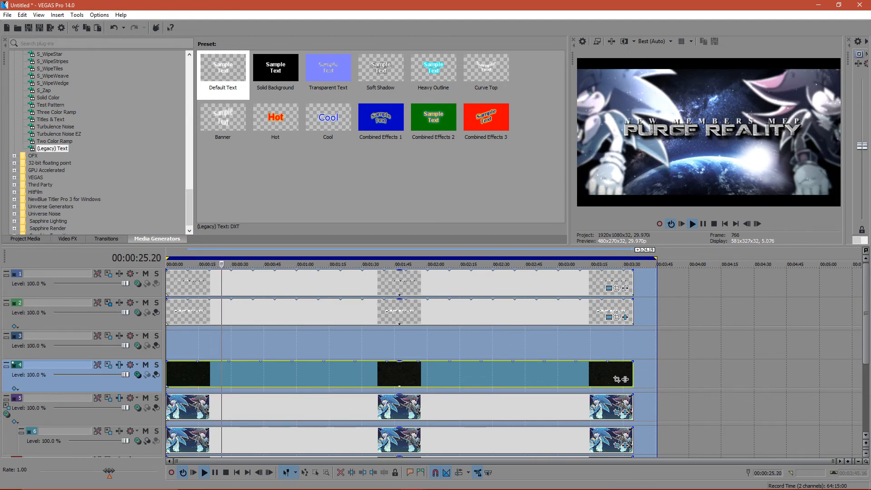
- Insert a video track above the existing ones and add a (Legacy) Text event with the Default Text preset at its start
{"action": "right_click", "coordinate": [136, 300]}
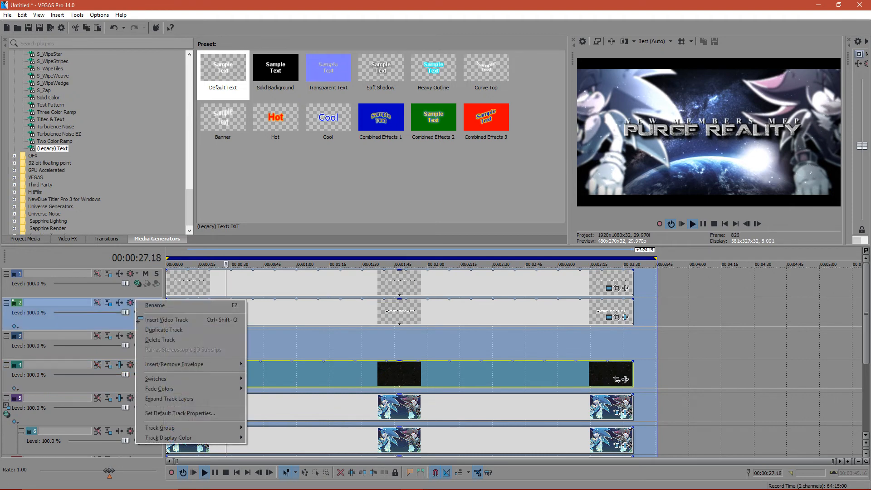
{"action": "left_click", "coordinate": [166, 320]}
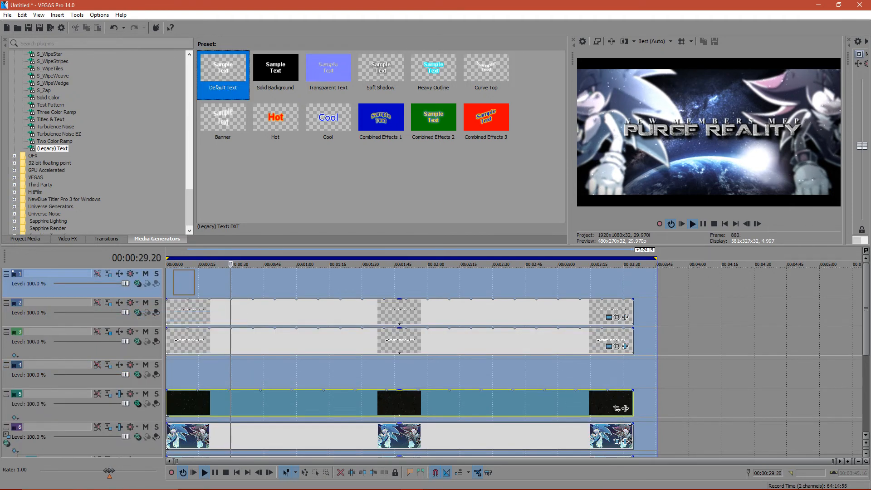
{"action": "left_click_drag", "start_coordinate": [184, 282], "coordinate": [179, 280]}
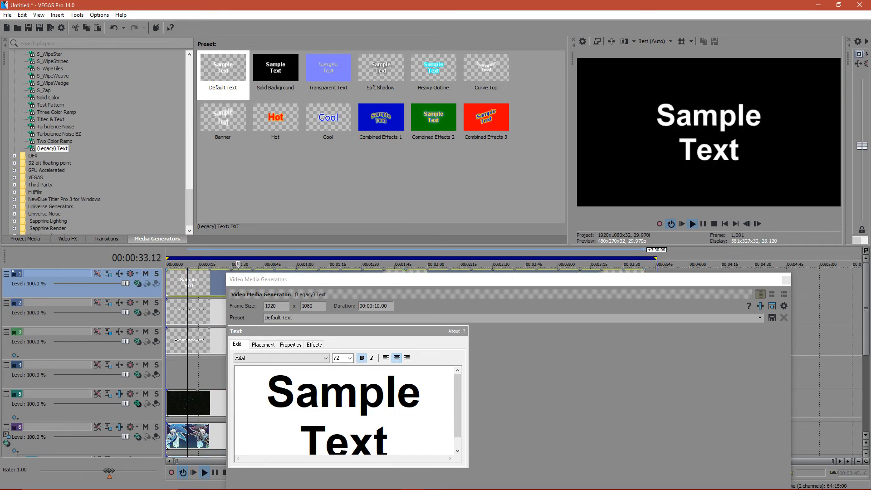
- Replace the sample text of the new text event with TRACK
{"action": "left_click", "coordinate": [267, 392]}
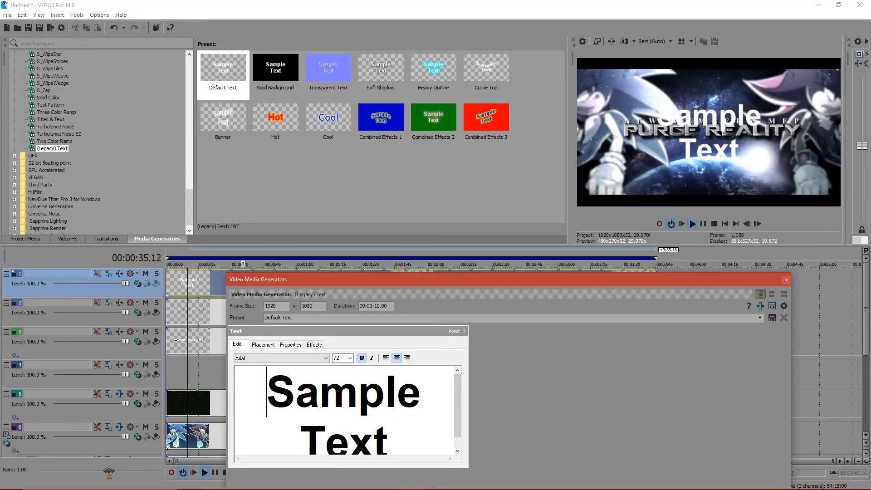
{"action": "double_click", "coordinate": [359, 392]}
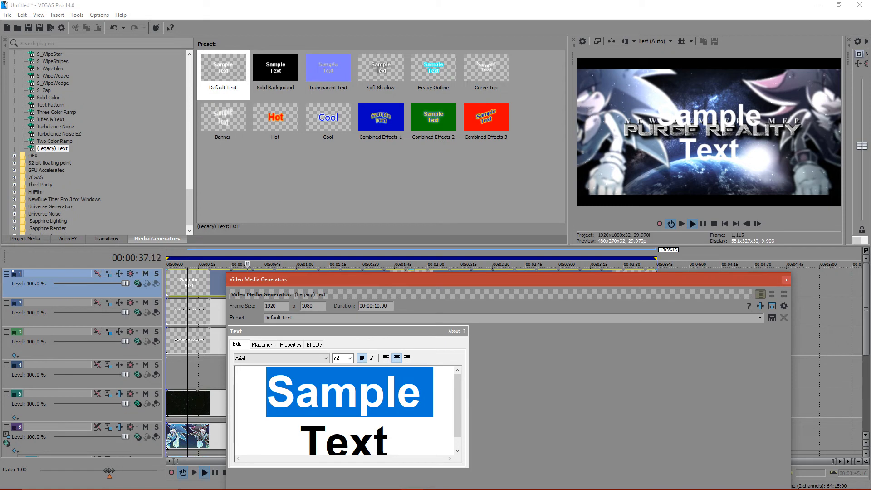
{"action": "key", "text": "ctrl+a"}
{"action": "type", "text": "tr"}
{"action": "key", "text": "BackSpace"}
{"action": "key", "text": "BackSpace"}
{"action": "type", "text": "TRACK"}
{"action": "key", "text": "BackSpace"}
{"action": "key", "text": "BackSpace"}
{"action": "key", "text": "BackSpace"}
{"action": "type", "text": "RACK1"}
{"action": "key", "text": "BackSpace"}
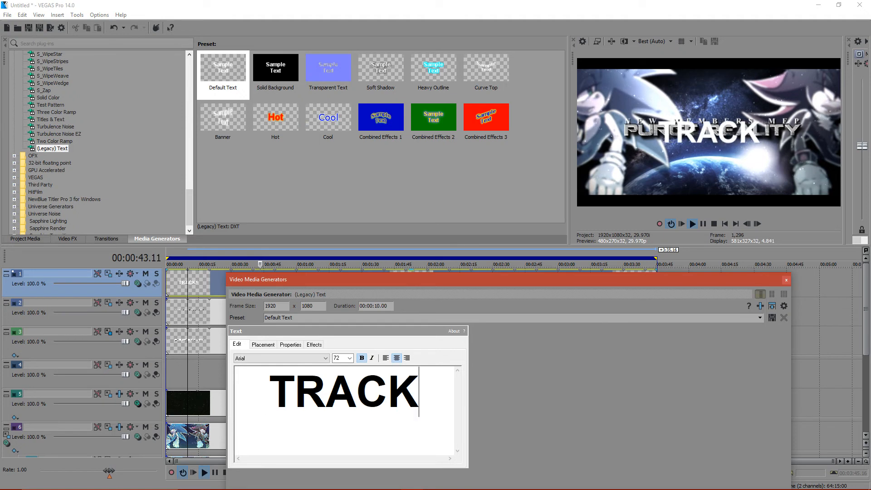
- Try successive fonts on the TRACK text, from Astron Boy Video through to Blackout
{"action": "left_click", "coordinate": [325, 359]}
{"action": "left_click", "coordinate": [282, 314]}
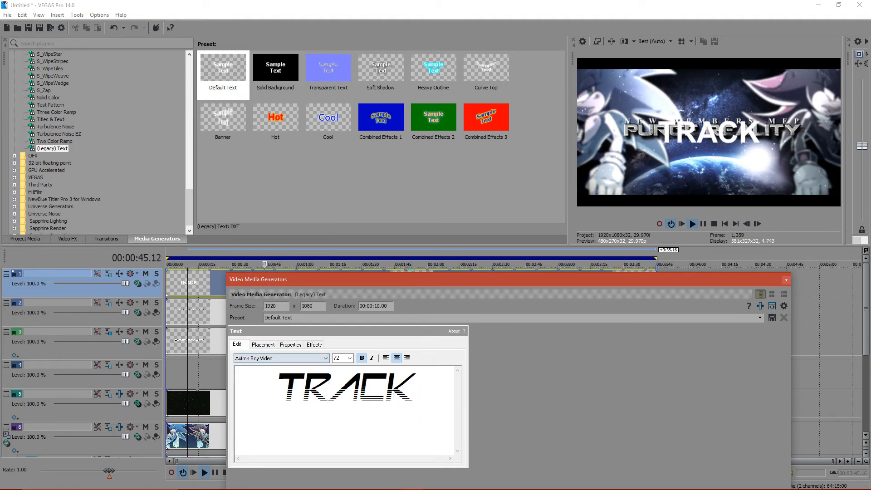
{"action": "key", "text": "Down"}
{"action": "key", "text": "Down"}
{"action": "key", "text": "Down"}
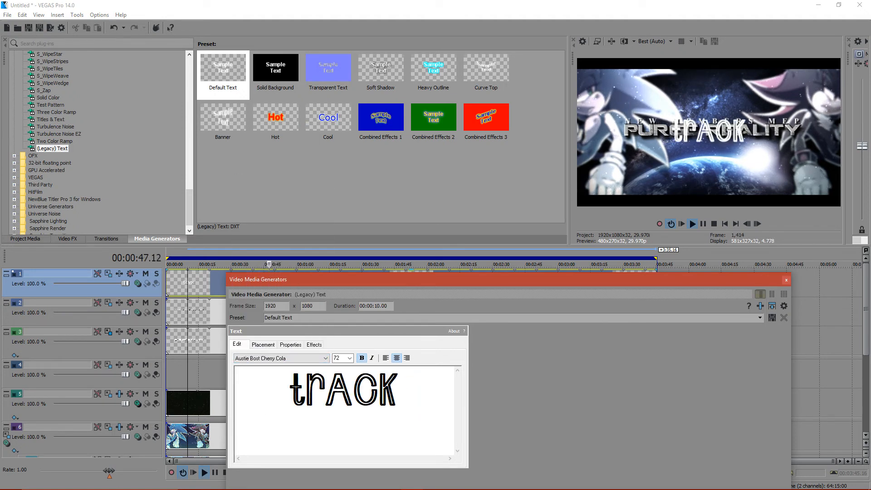
{"action": "key", "text": "Down"}
{"action": "key", "text": "Down"}
{"action": "key", "text": "Down"}
{"action": "key", "text": "Down"}
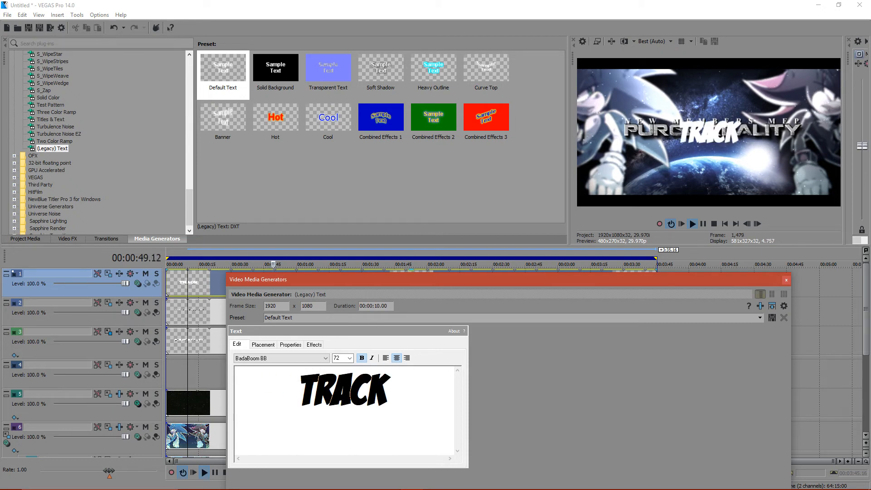
{"action": "key", "text": "Down"}
{"action": "key", "text": "Down"}
{"action": "key", "text": "Down"}
{"action": "key", "text": "Down"}
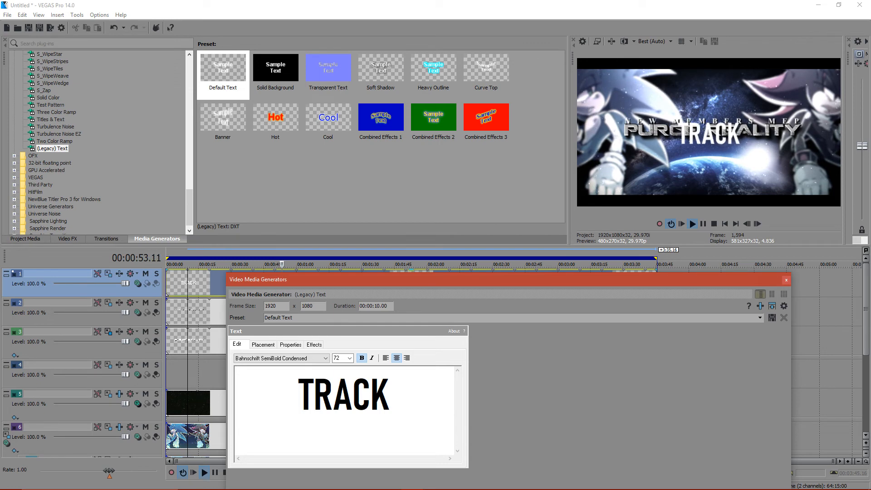
{"action": "key", "text": "Down"}
{"action": "key", "text": "Down"}
{"action": "key", "text": "Down"}
{"action": "key", "text": "Down"}
{"action": "key", "text": "Down"}
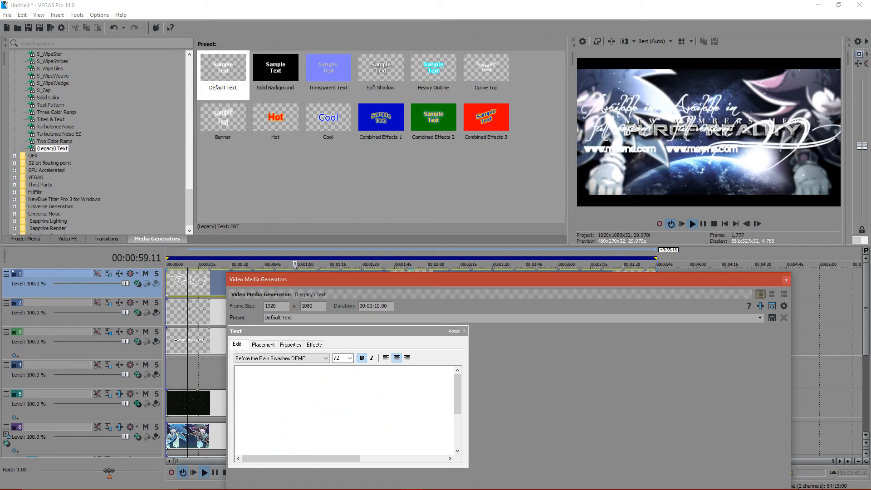
{"action": "key", "text": "Down"}
{"action": "key", "text": "Down"}
{"action": "key", "text": "Down"}
{"action": "key", "text": "Down"}
{"action": "key", "text": "Down"}
{"action": "key", "text": "Down"}
{"action": "key", "text": "Down"}
{"action": "key", "text": "Down"}
{"action": "key", "text": "Down"}
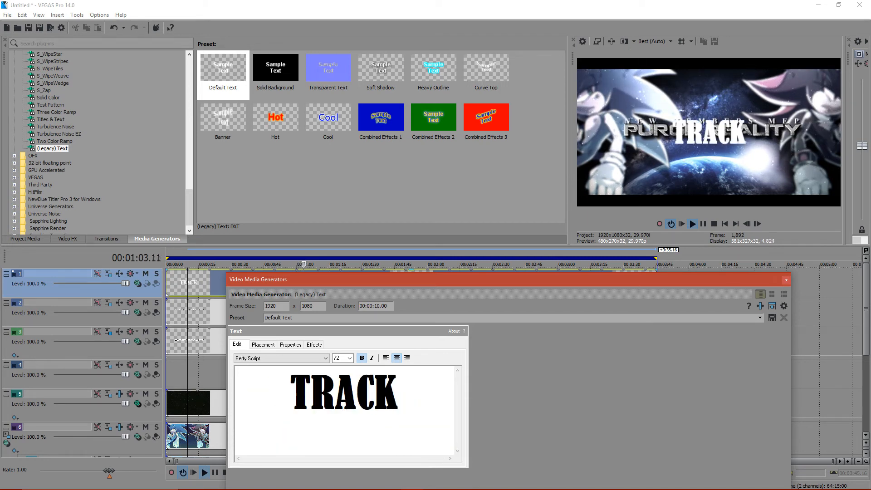
{"action": "key", "text": "Down"}
{"action": "key", "text": "Down"}
{"action": "key", "text": "Down"}
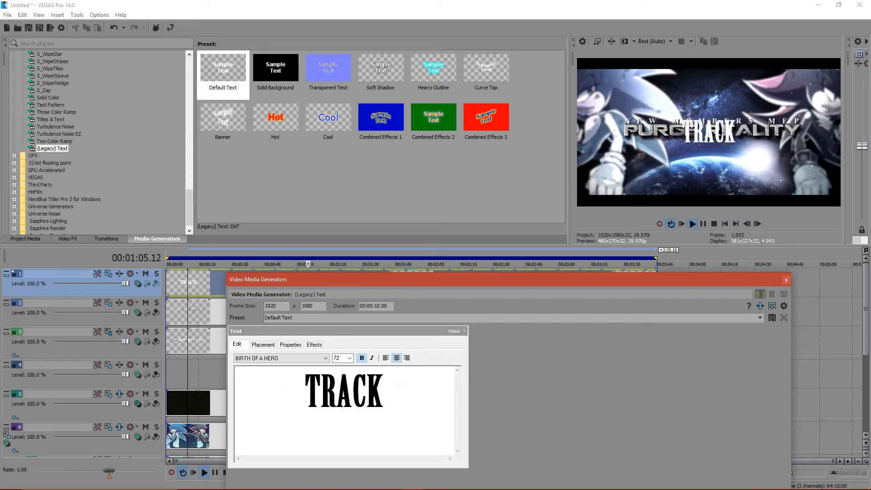
{"action": "key", "text": "Down"}
{"action": "key", "text": "Down"}
{"action": "key", "text": "Down"}
{"action": "key", "text": "Up"}
{"action": "key", "text": "Up"}
{"action": "key", "text": "Down"}
{"action": "key", "text": "Down"}
{"action": "key", "text": "Down"}
{"action": "key", "text": "Down"}
{"action": "key", "text": "Down"}
{"action": "key", "text": "Down"}
{"action": "key", "text": "Down"}
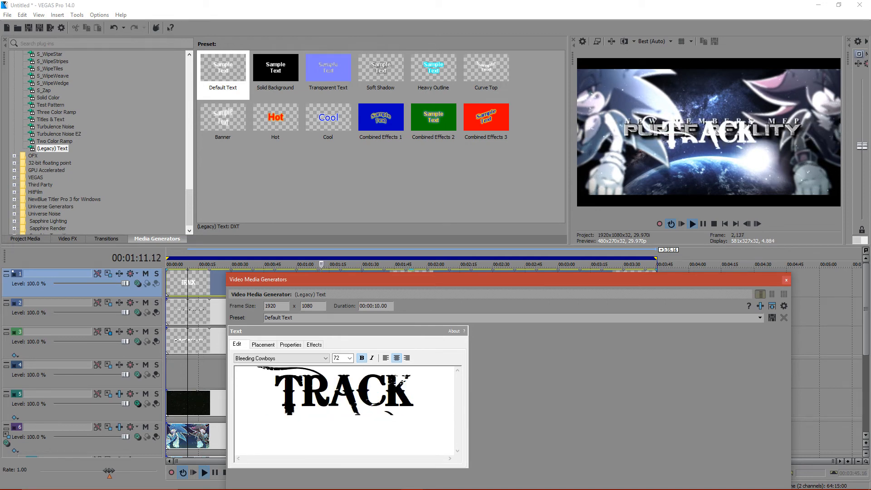
{"action": "key", "text": "Down"}
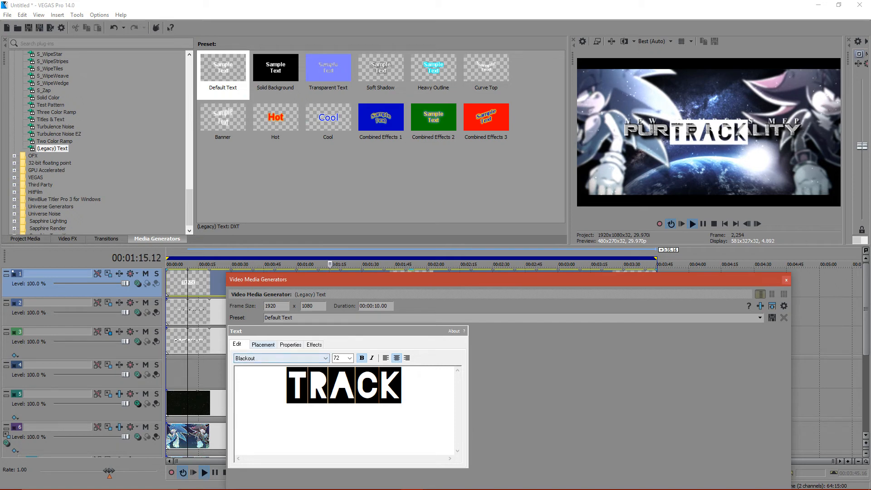
- Place the TRACK text below the main title at about X 0.000, Y 0.226 and colour it black
{"action": "left_click", "coordinate": [263, 345]}
{"action": "left_click_drag", "start_coordinate": [295, 418], "coordinate": [296, 422]}
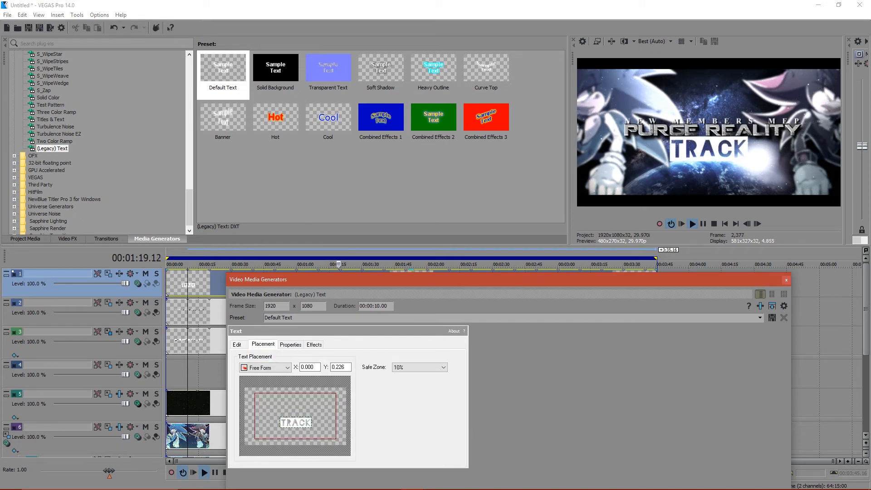
{"action": "left_click", "coordinate": [290, 345]}
{"action": "left_click", "coordinate": [337, 403]}
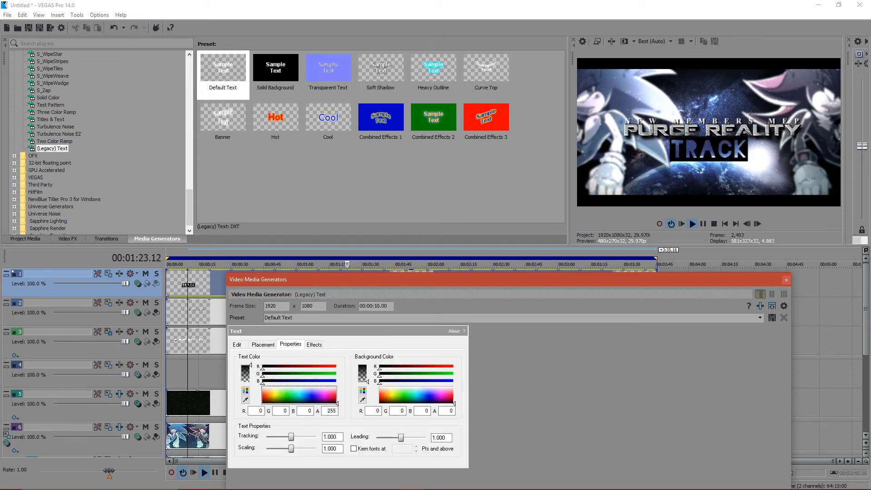
- Try further fonts on the TRACK text, from Brush Script Std through to Californian FB
{"action": "left_click", "coordinate": [237, 344]}
{"action": "left_click", "coordinate": [273, 358]}
{"action": "left_click", "coordinate": [263, 345]}
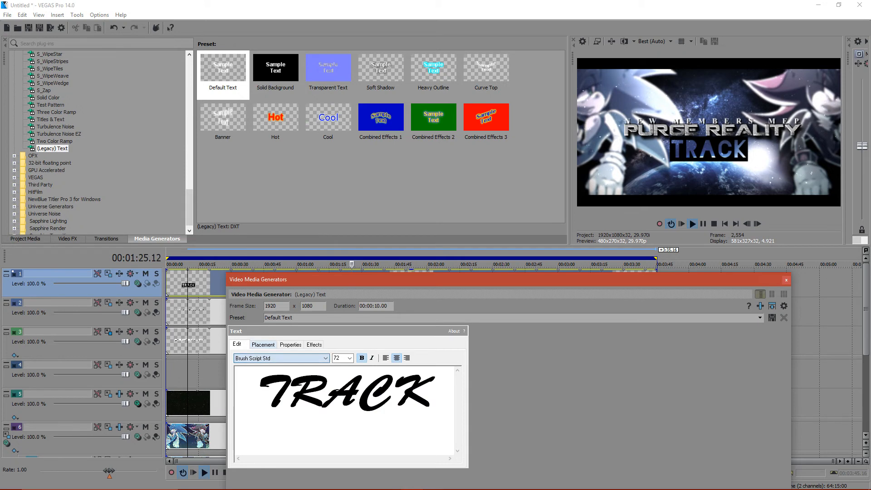
{"action": "key", "text": "Down"}
{"action": "key", "text": "Down"}
{"action": "key", "text": "Down"}
{"action": "key", "text": "Down"}
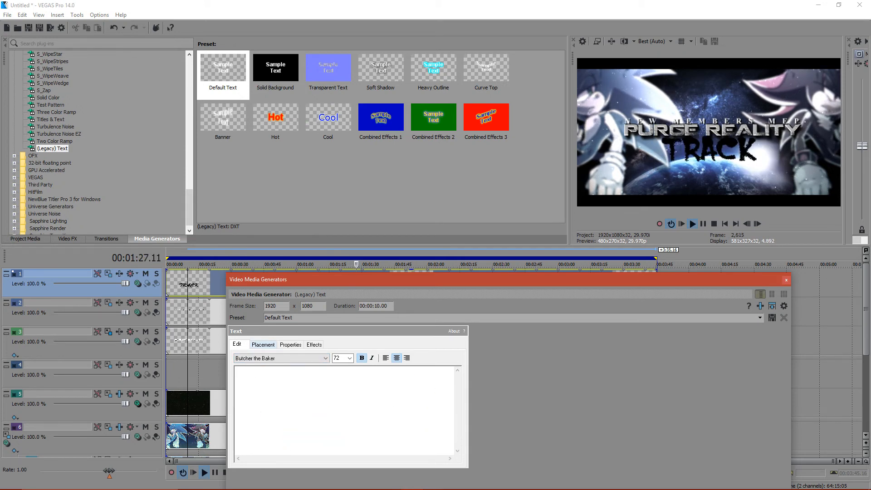
{"action": "key", "text": "Down"}
{"action": "key", "text": "Down"}
{"action": "key", "text": "Down"}
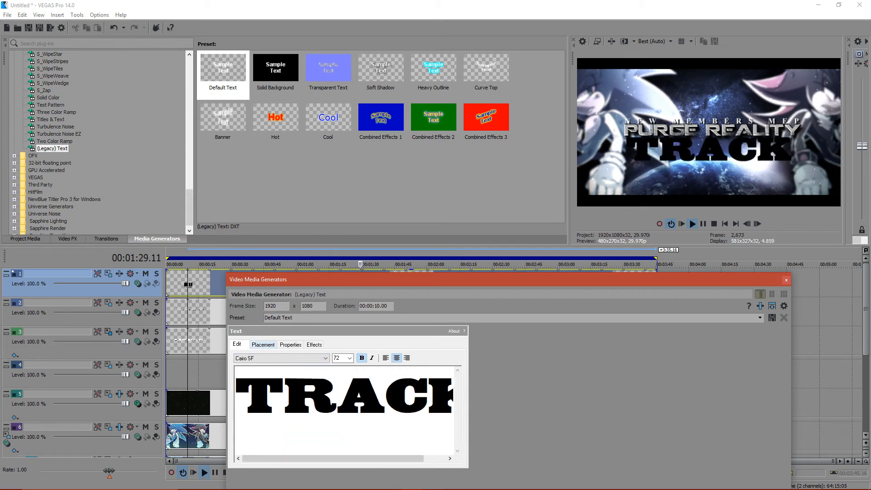
{"action": "key", "text": "Down"}
{"action": "key", "text": "Down"}
{"action": "key", "text": "Down"}
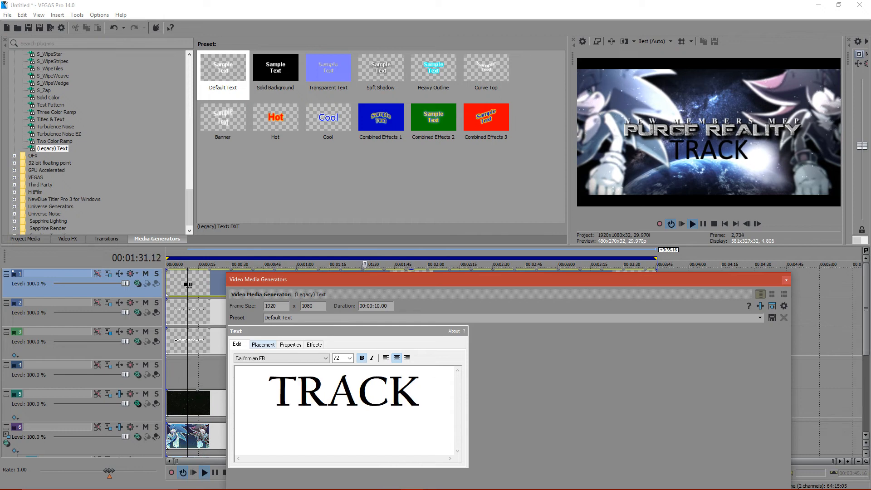
- Lower the master audio level and set the TRACK text's font to Cookie Cutter Culture
{"action": "left_click", "coordinate": [863, 147]}
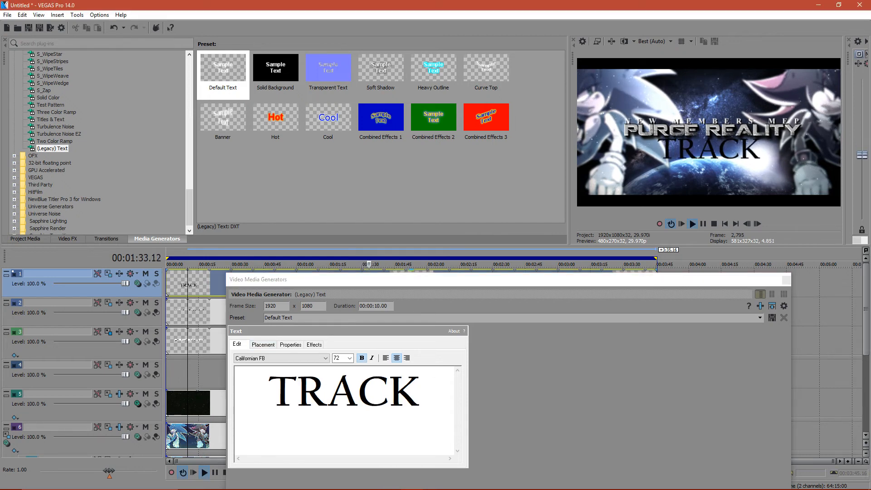
{"action": "left_click", "coordinate": [274, 359]}
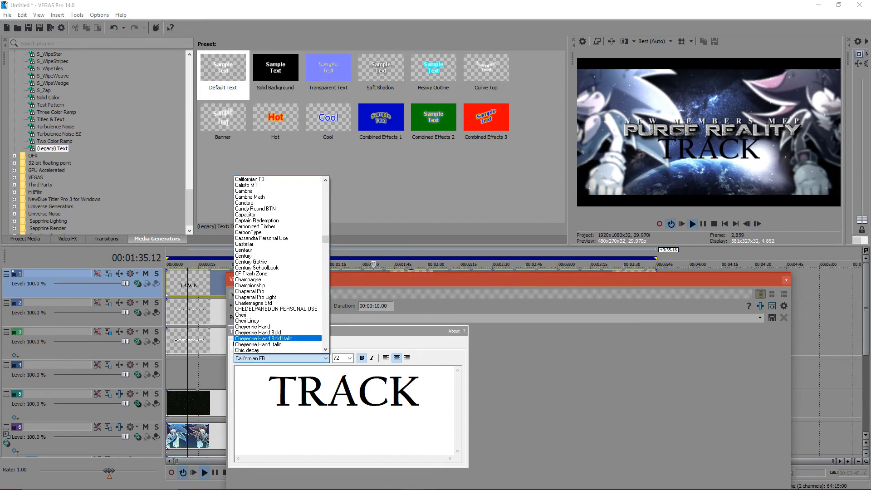
{"action": "left_click", "coordinate": [274, 339]}
{"action": "key", "text": "Down"}
{"action": "key", "text": "Down"}
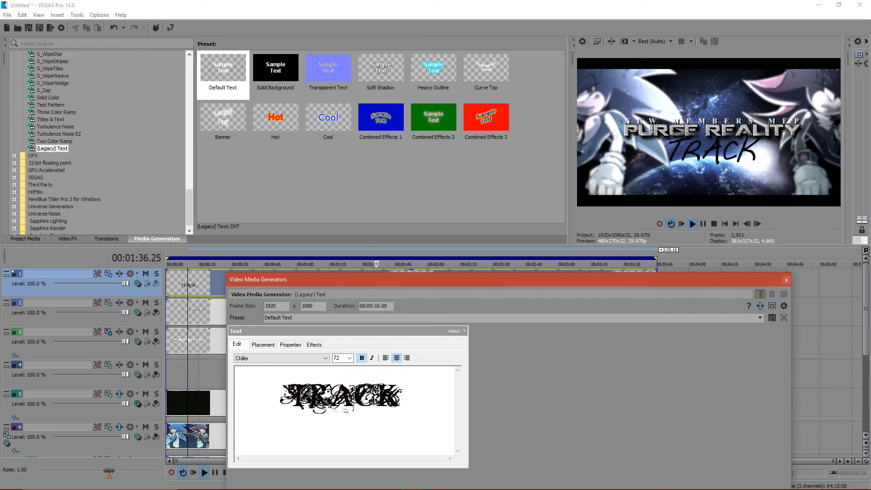
{"action": "key", "text": "Down"}
{"action": "key", "text": "Down"}
{"action": "key", "text": "Down"}
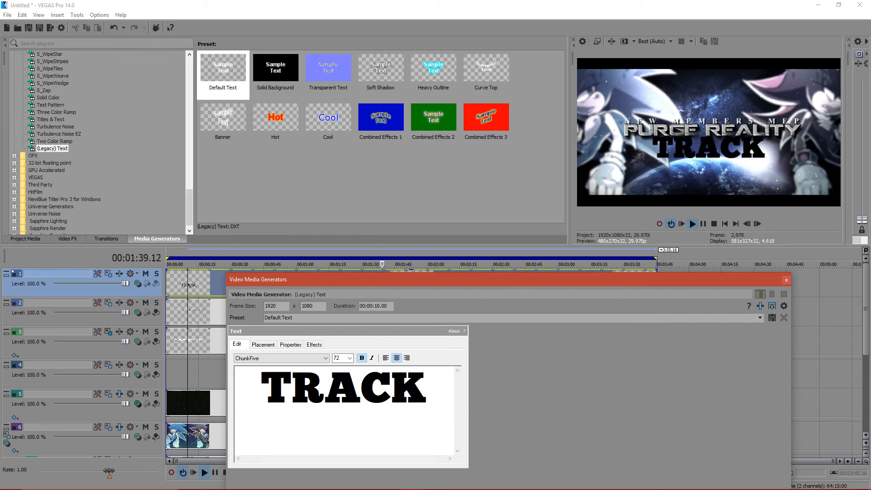
{"action": "key", "text": "Down"}
{"action": "key", "text": "Down"}
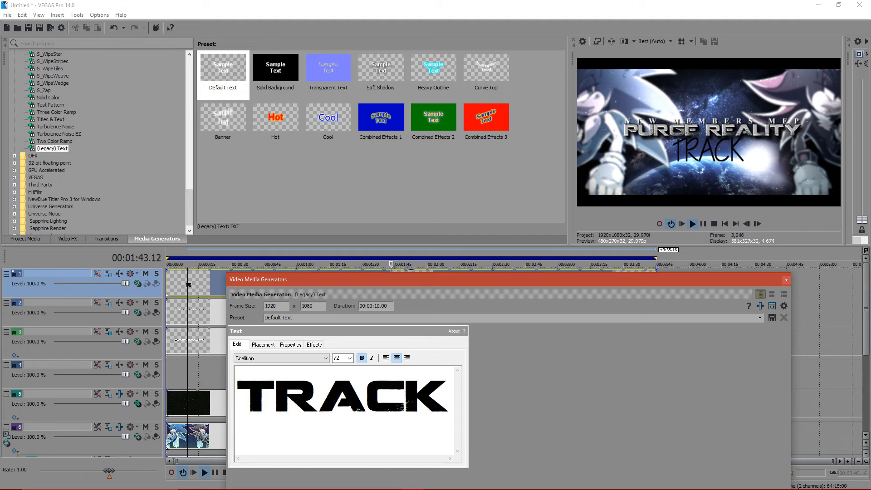
{"action": "key", "text": "Down"}
{"action": "key", "text": "Down"}
{"action": "key", "text": "Down"}
{"action": "key", "text": "Down"}
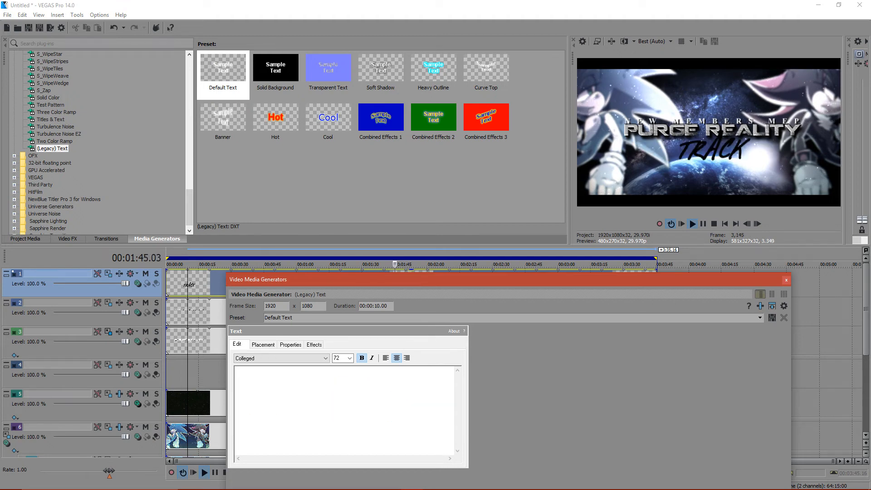
{"action": "key", "text": "Down"}
{"action": "key", "text": "Down"}
{"action": "key", "text": "Down"}
{"action": "key", "text": "Down"}
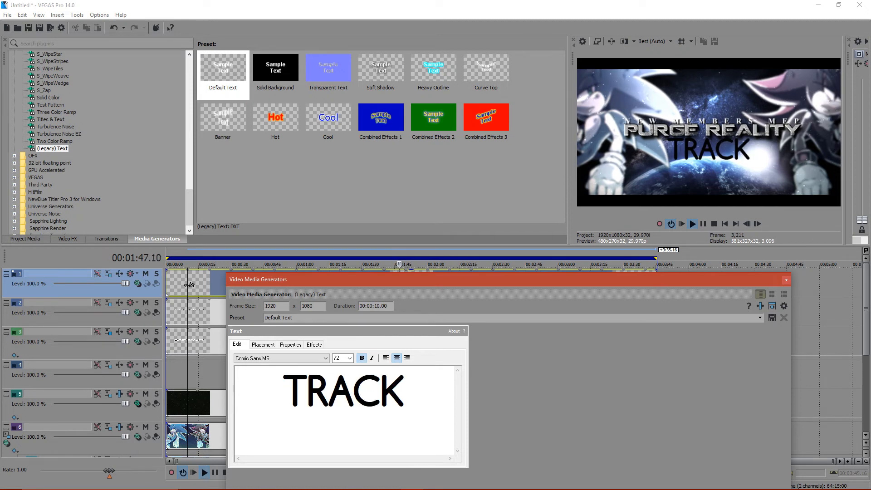
{"action": "key", "text": "Down"}
{"action": "key", "text": "Down"}
{"action": "key", "text": "Down"}
{"action": "key", "text": "Down"}
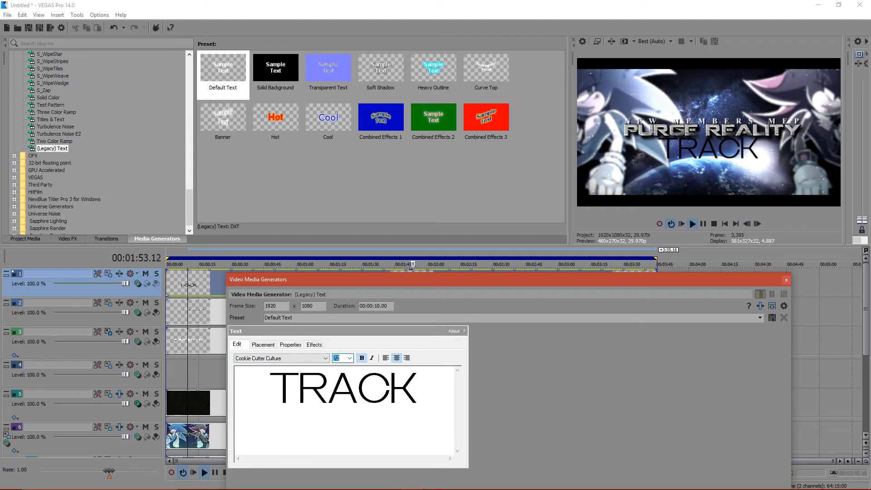
- Reduce the TRACK text's font size, trying 15 and settling on 25
{"action": "type", "text": "15"}
{"action": "key", "text": "Return"}
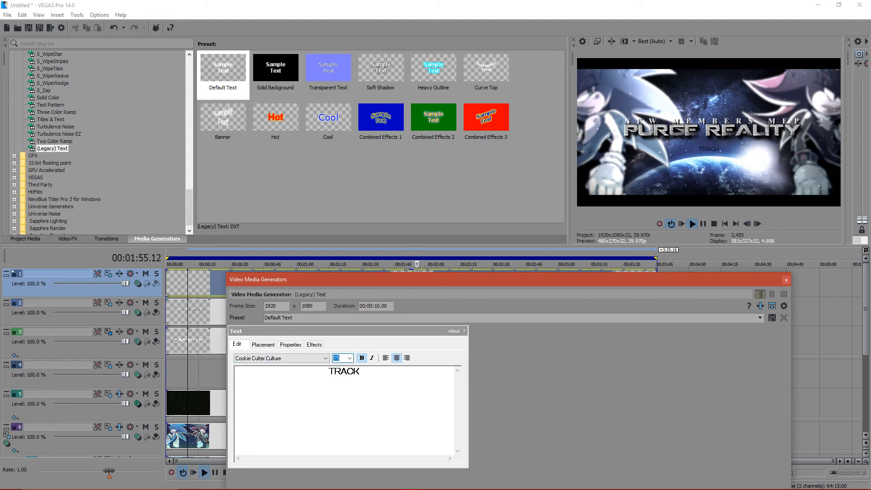
{"action": "type", "text": "25"}
{"action": "key", "text": "Return"}
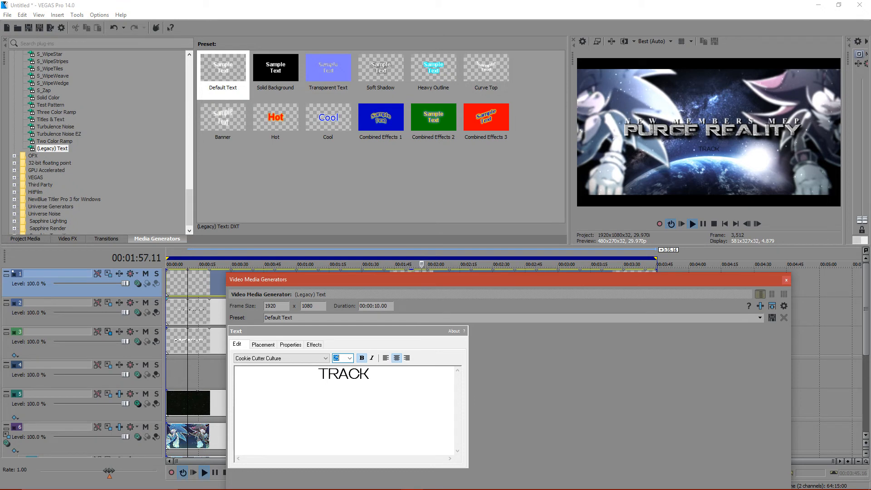
- Move the TRACK text below the title to about X -0.169, Y 0.166 and finish editing it
{"action": "left_click", "coordinate": [263, 345]}
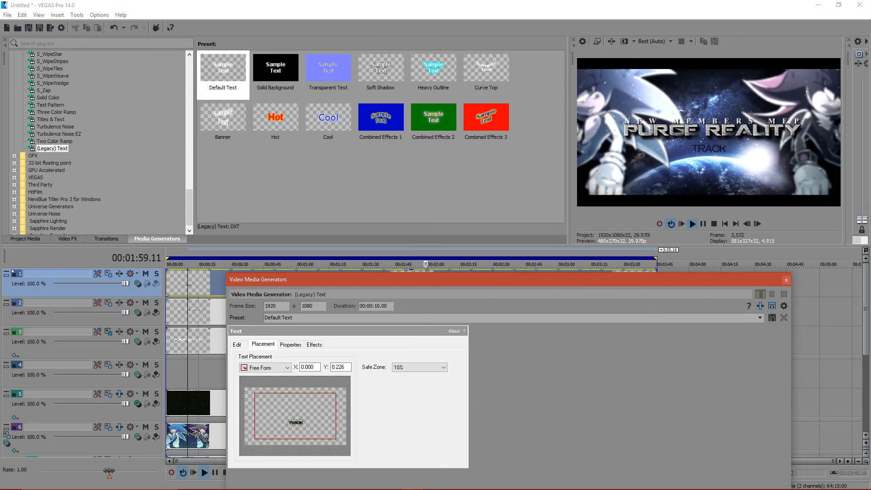
{"action": "left_click_drag", "start_coordinate": [294, 421], "coordinate": [287, 422]}
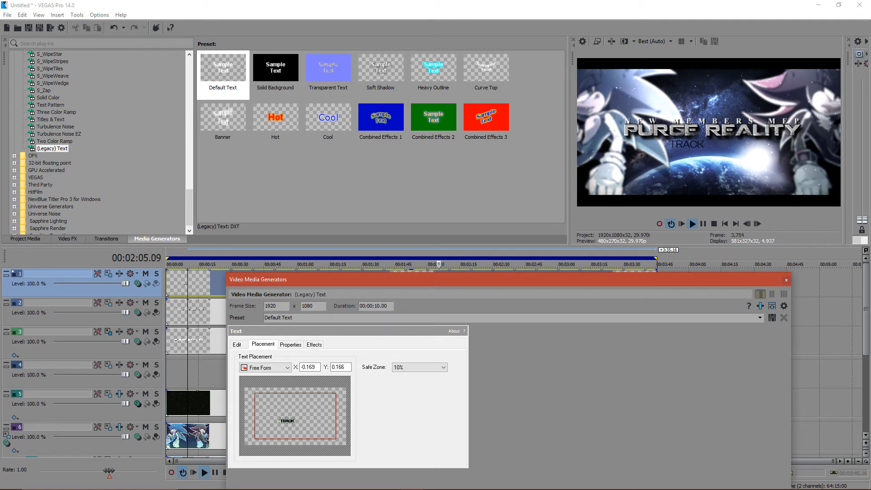
{"action": "left_click", "coordinate": [787, 280]}
- Check the live stream chat on the YouTube dashboard and look up the Virtual Reality song in the project media
{"action": "left_click", "coordinate": [435, 481]}
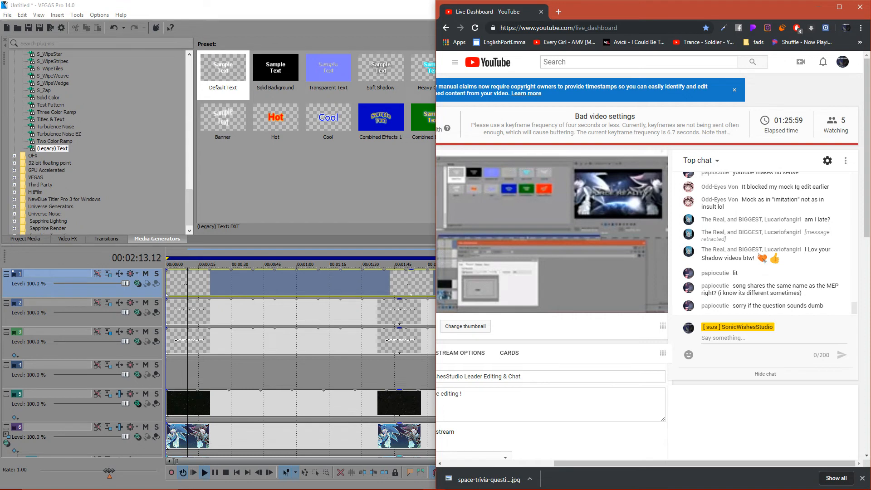
{"action": "left_click", "coordinate": [305, 284]}
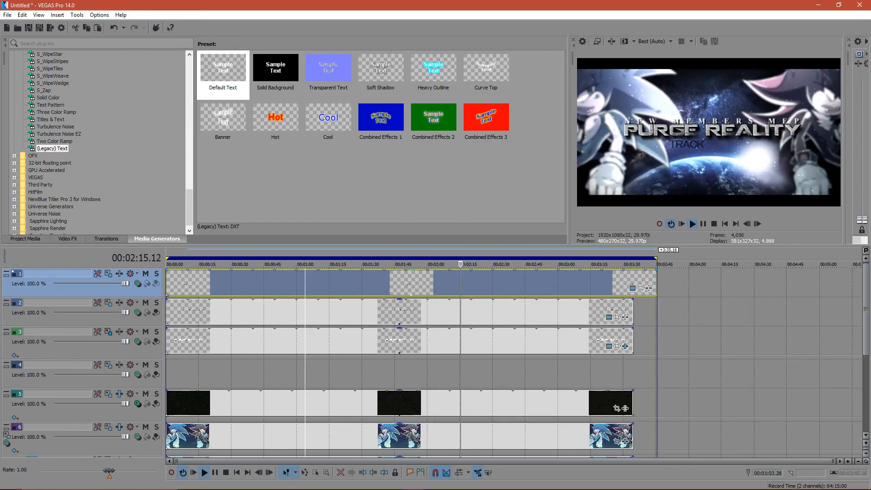
{"action": "left_click", "coordinate": [26, 238]}
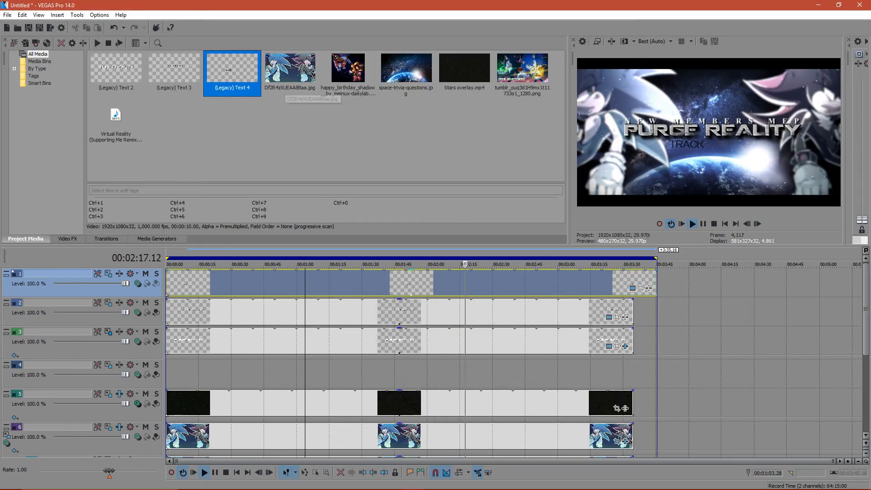
{"action": "left_click", "coordinate": [112, 134]}
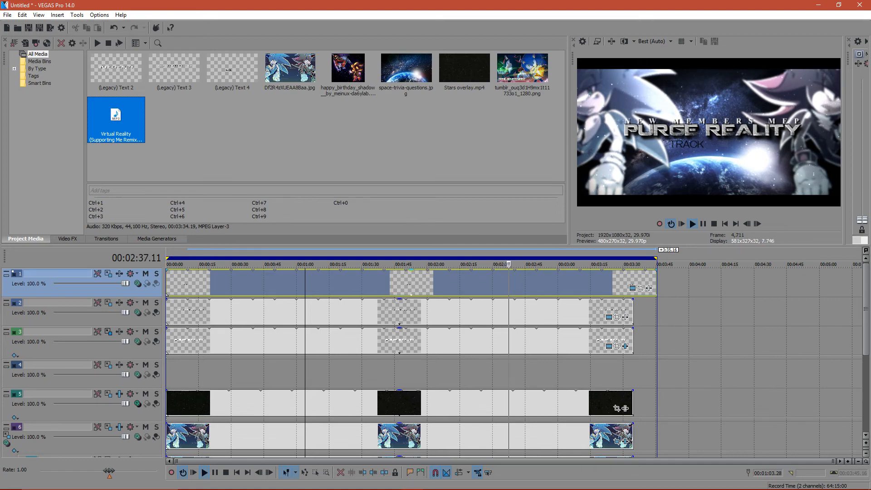
{"action": "left_click_drag", "start_coordinate": [491, 6], "coordinate": [444, 58]}
{"action": "left_click", "coordinate": [678, 54]}
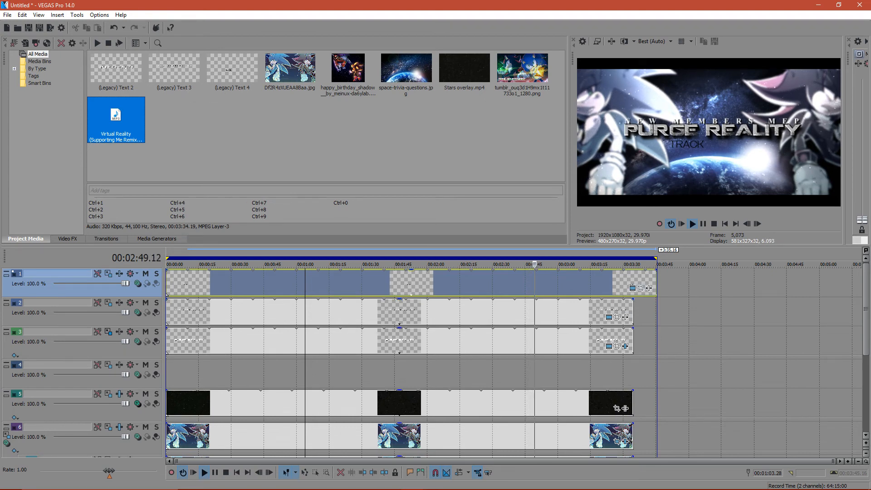
{"action": "mouse_move", "coordinate": [867, 310]}
{"action": "left_mouse_down"}
{"action": "mouse_move", "coordinate": [866, 374]}
{"action": "mouse_move", "coordinate": [867, 310]}
{"action": "left_mouse_up"}
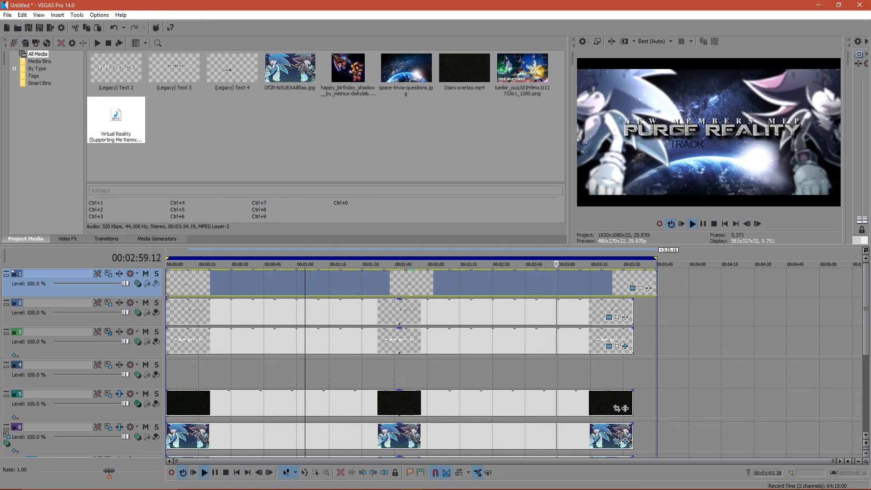
- Shorten the TRACK text event to end with the clips on the tracks below and insert a new video track above it
{"action": "left_click_drag", "start_coordinate": [657, 282], "coordinate": [634, 282]}
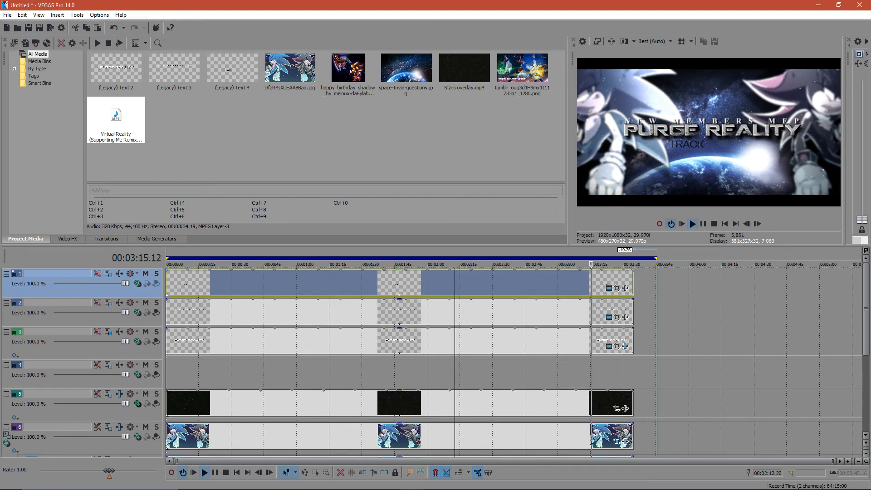
{"action": "double_click", "coordinate": [399, 284]}
{"action": "right_click", "coordinate": [151, 293]}
{"action": "left_click", "coordinate": [182, 312]}
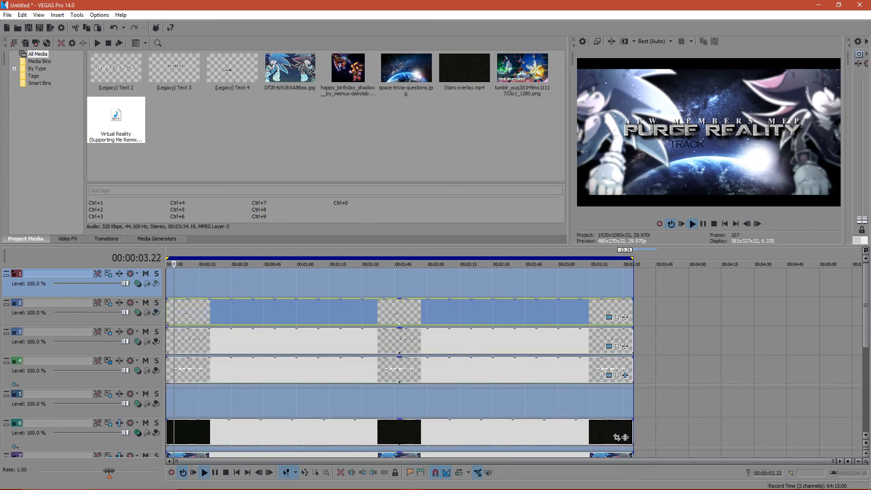
- Add a Default Text event from the (Legacy) Text generator at the start of the new top track and loop playback around it
{"action": "key", "text": "ctrl+alt+7"}
{"action": "left_click", "coordinate": [223, 72]}
{"action": "left_click_drag", "start_coordinate": [223, 72], "coordinate": [170, 282]}
{"action": "left_click", "coordinate": [785, 280]}
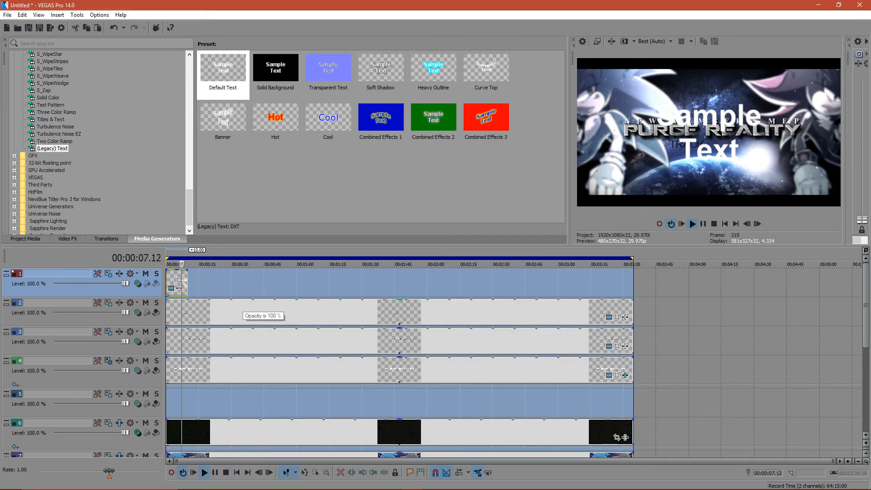
{"action": "left_click_drag", "start_coordinate": [198, 283], "coordinate": [167, 284]}
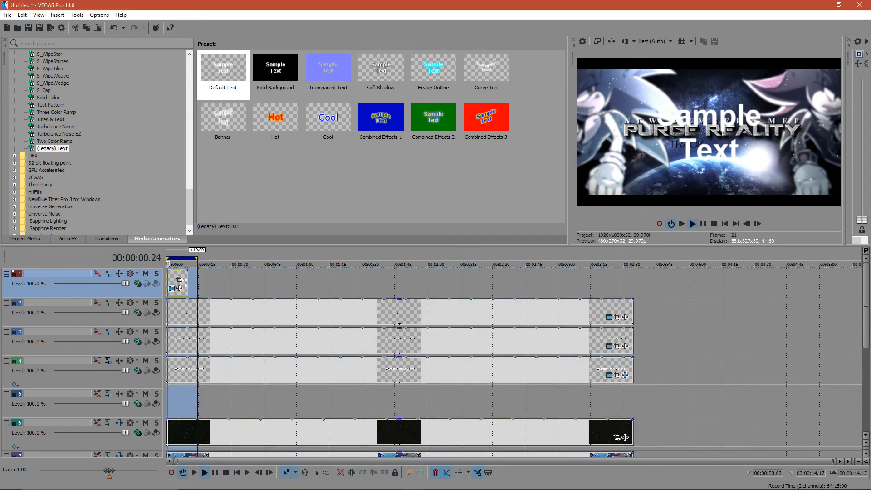
- Replace the new event's sample text with 01 in Bahnschrift Light at size 20
{"action": "left_click", "coordinate": [179, 280]}
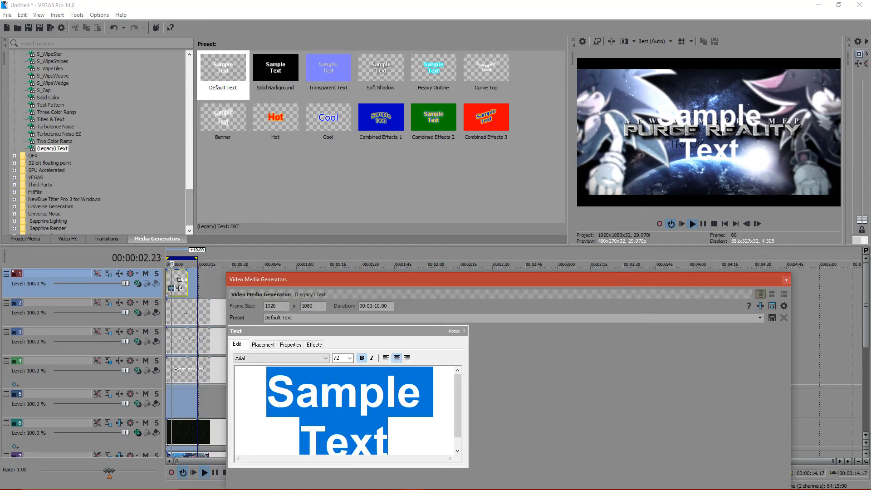
{"action": "type", "text": "01"}
{"action": "left_click", "coordinate": [272, 359]}
{"action": "left_click", "coordinate": [264, 344]}
{"action": "key", "text": "Down"}
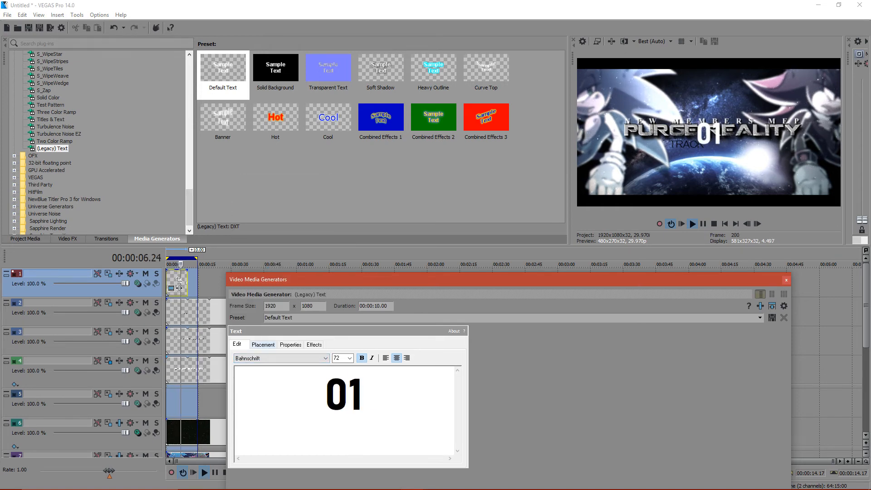
{"action": "key", "text": "Down"}
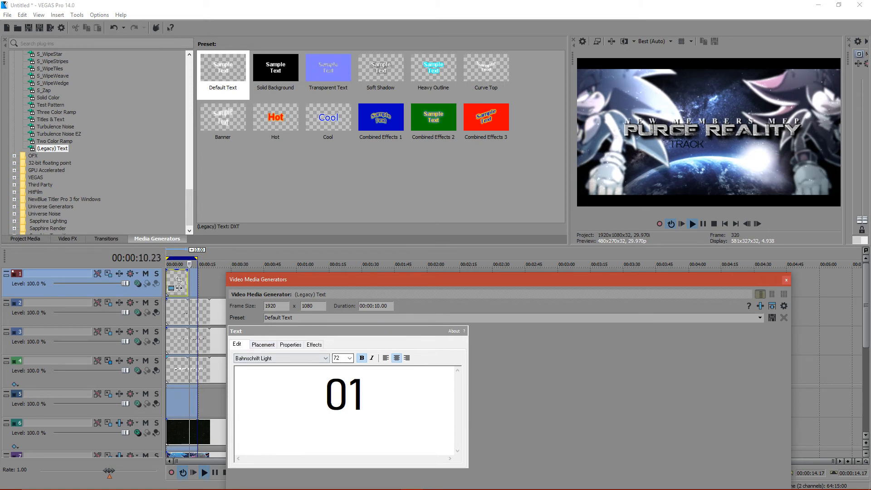
{"action": "type", "text": "20"}
{"action": "key", "text": "Return"}
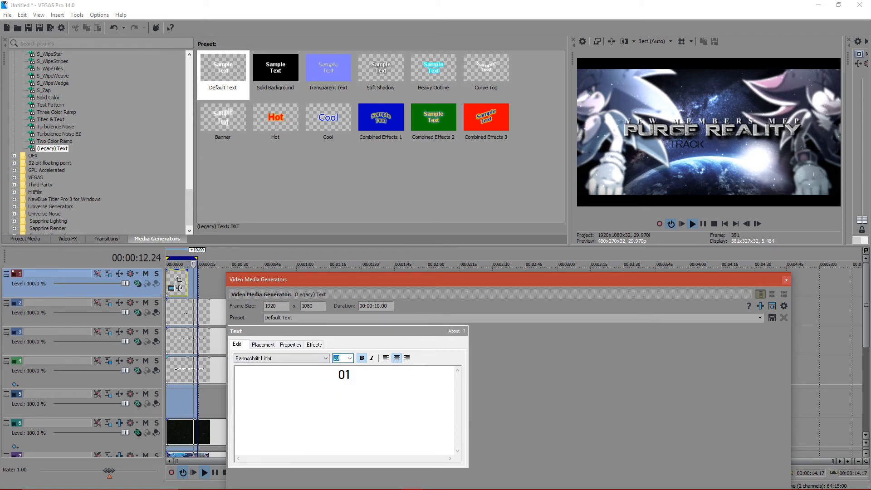
- Set the loop region to the 01 event and lower the number to about X 0.000, Y 0.133 beside TRACK
{"action": "left_click_drag", "start_coordinate": [197, 258], "coordinate": [200, 258]}
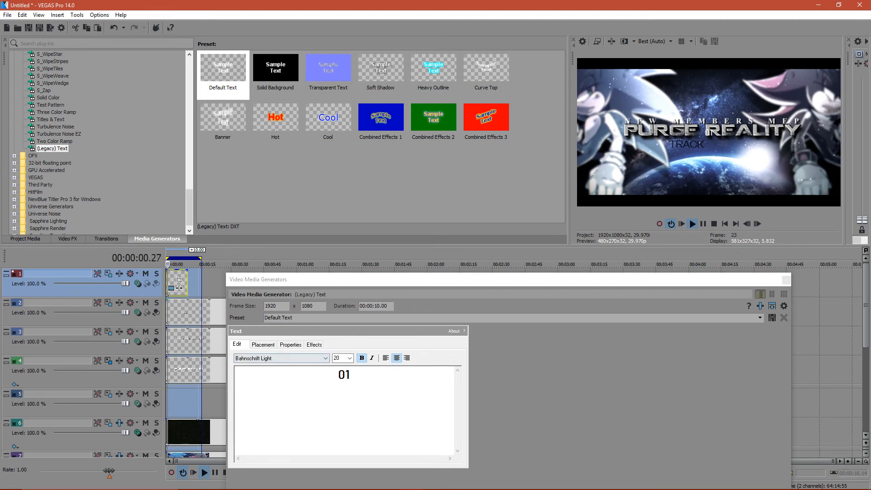
{"action": "left_click", "coordinate": [263, 345]}
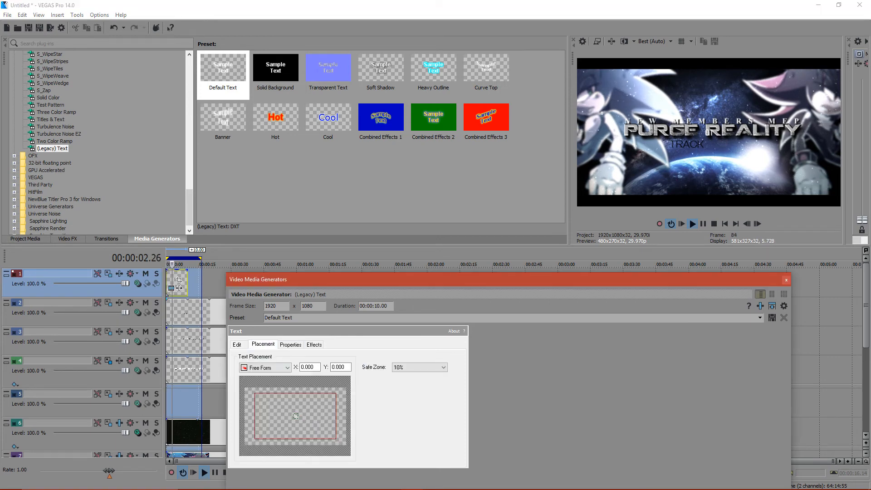
{"action": "double_click", "coordinate": [176, 275]}
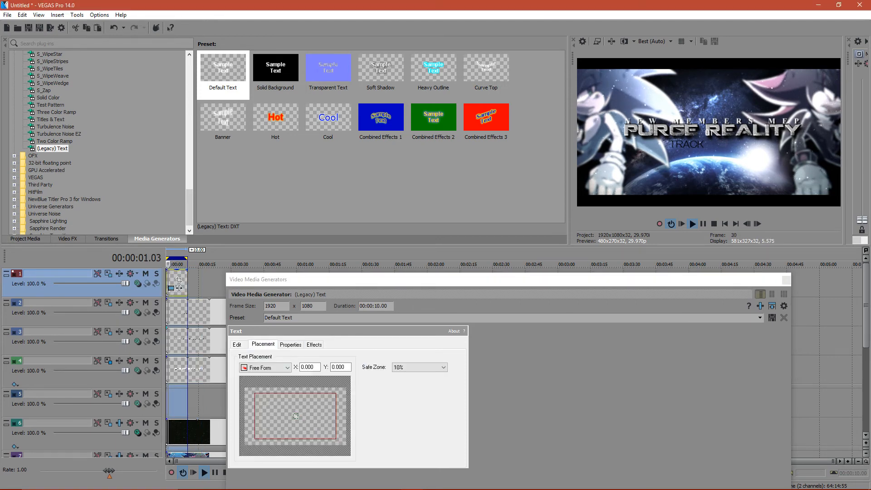
{"action": "left_click", "coordinate": [296, 416]}
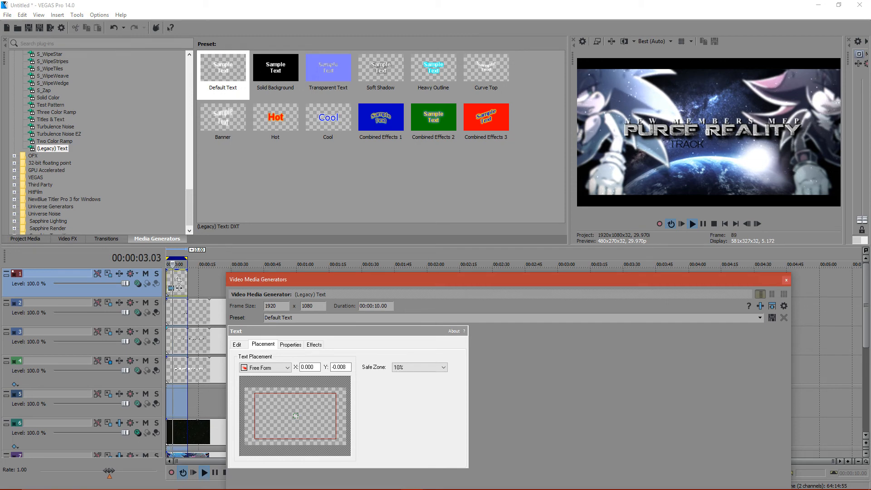
{"action": "left_click_drag", "start_coordinate": [295, 416], "coordinate": [295, 420]}
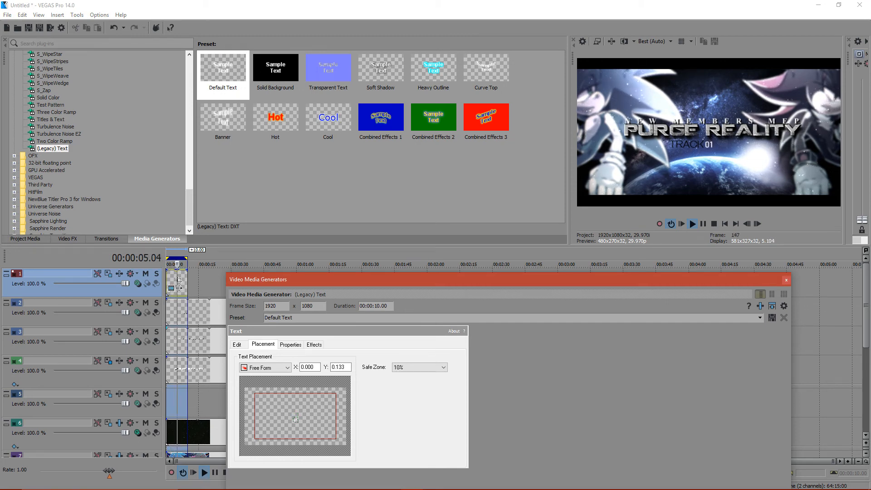
- Set the 01 text's size to 25 and move it to about X 0.066, Y 0.161
{"action": "left_click", "coordinate": [236, 345]}
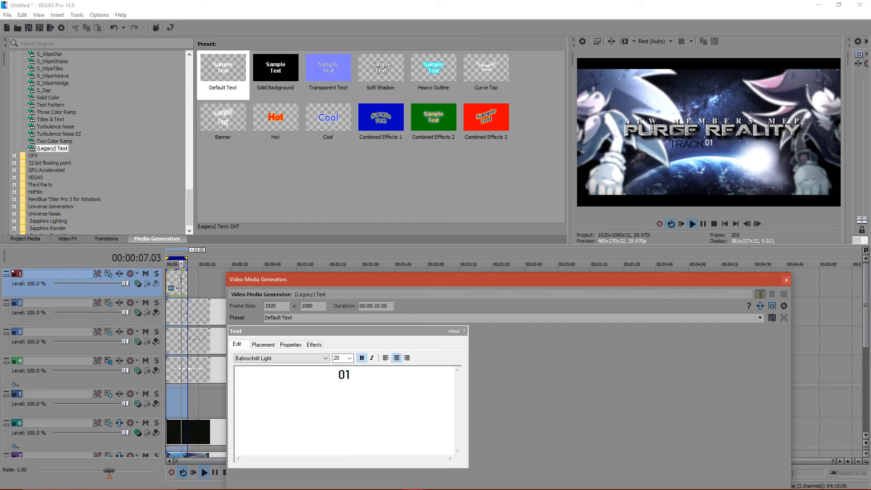
{"action": "type", "text": "25"}
{"action": "key", "text": "Return"}
{"action": "left_click", "coordinate": [263, 345]}
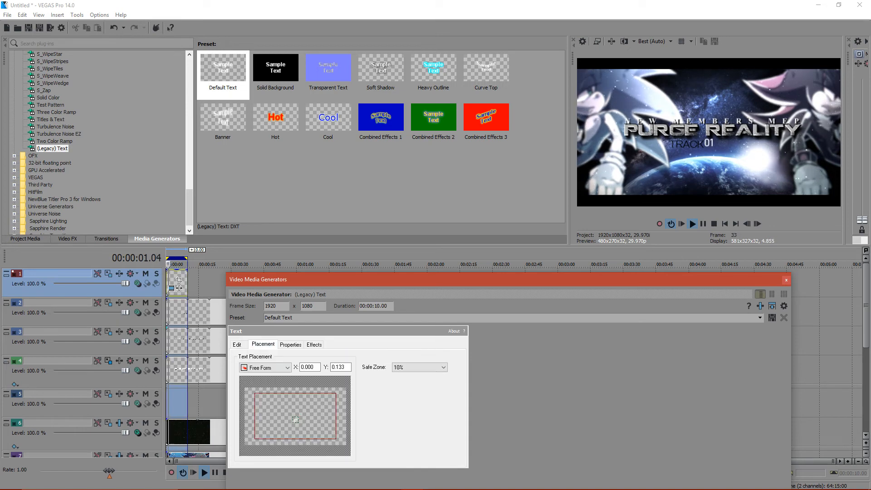
{"action": "left_click_drag", "start_coordinate": [296, 420], "coordinate": [298, 420]}
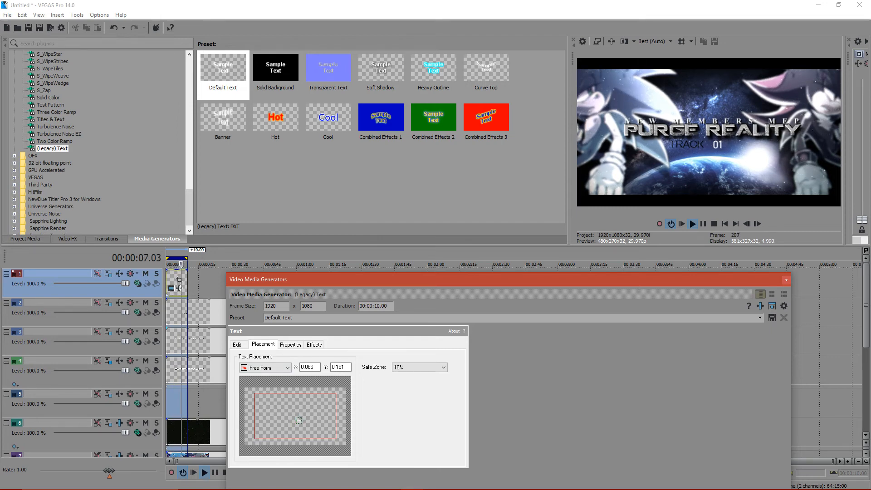
{"action": "left_click", "coordinate": [786, 279]}
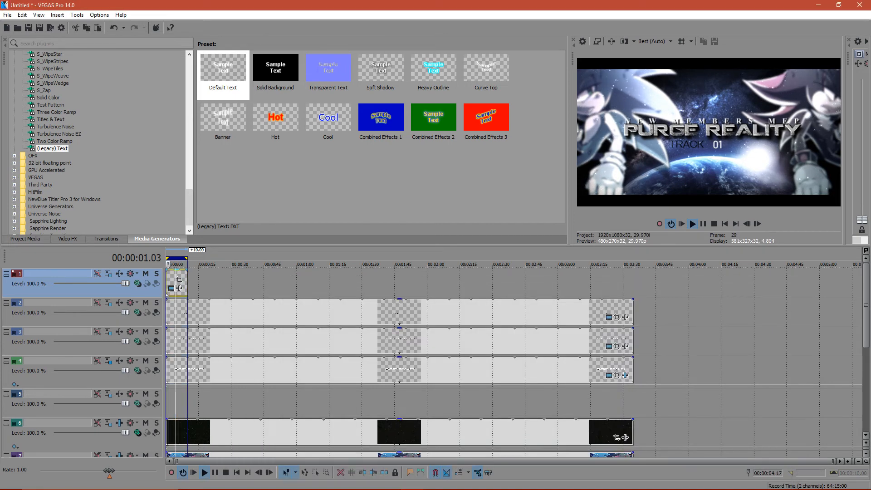
- Replace the 01 event on the top track with a pasted TRACK text event that uses a new copy of the source media
{"action": "double_click", "coordinate": [196, 312]}
{"action": "key", "text": "Delete"}
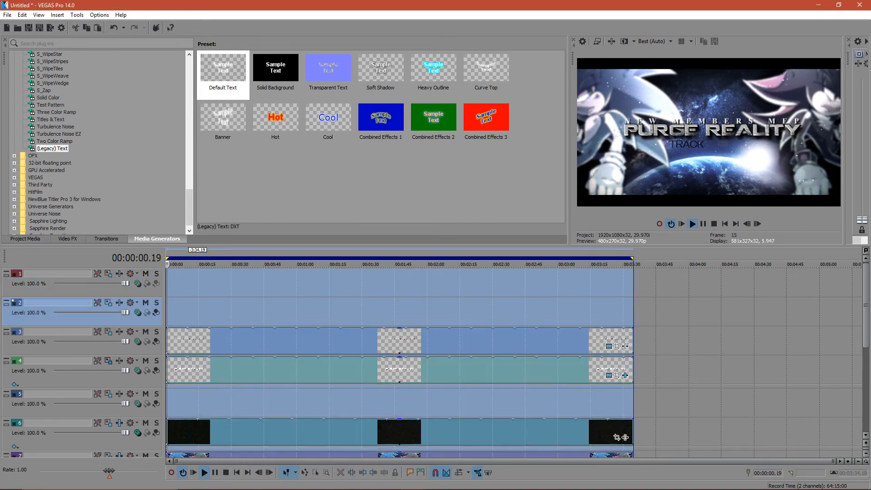
{"action": "key", "text": "ctrl+z"}
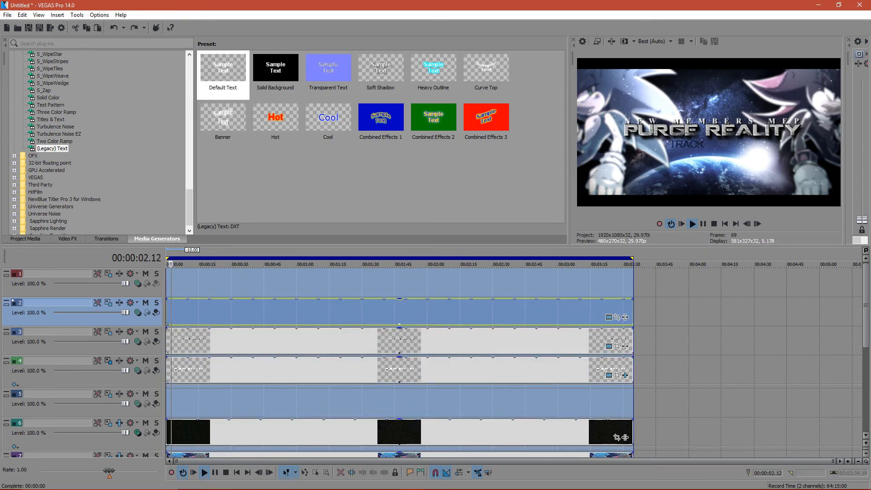
{"action": "key", "text": "ctrl+v"}
{"action": "key", "text": "Return"}
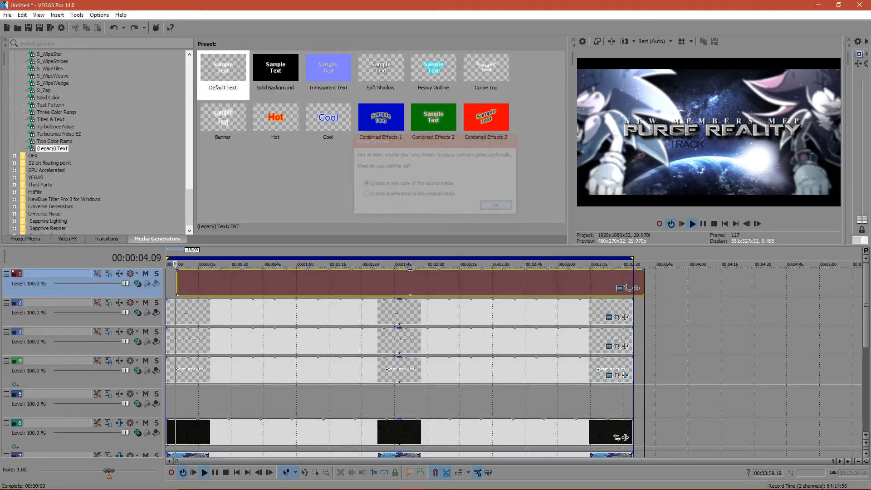
- Change the pasted event's text to 01 and try further fonts on it, including DEADLY CLAWS
{"action": "left_click", "coordinate": [619, 287]}
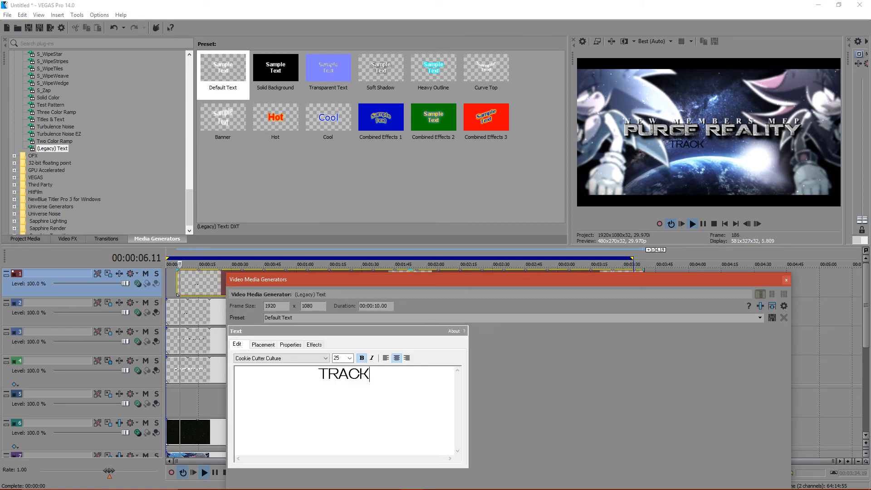
{"action": "type", "text": "01"}
{"action": "key", "text": "shift+Tab"}
{"action": "left_click", "coordinate": [292, 358]}
{"action": "left_click", "coordinate": [291, 345]}
{"action": "key", "text": "Down"}
{"action": "key", "text": "Down"}
{"action": "key", "text": "Down"}
{"action": "key", "text": "Down"}
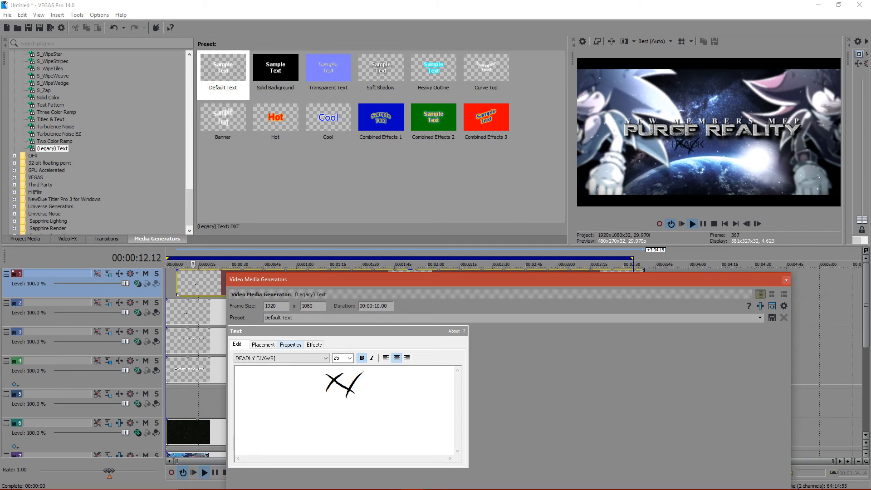
{"action": "key", "text": "Down"}
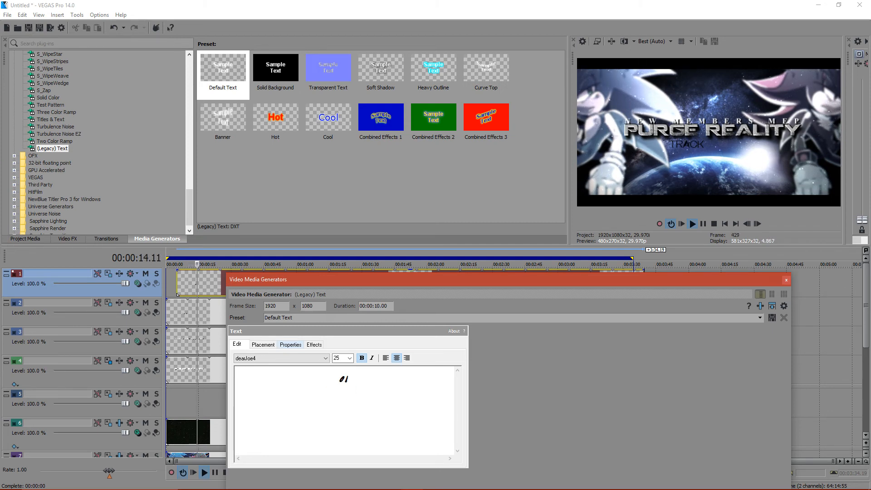
- Set the 01 text's font to Dutch801 Rm BT and colour it white
{"action": "left_click", "coordinate": [275, 358]}
{"action": "left_click", "coordinate": [265, 344]}
{"action": "key", "text": "Down"}
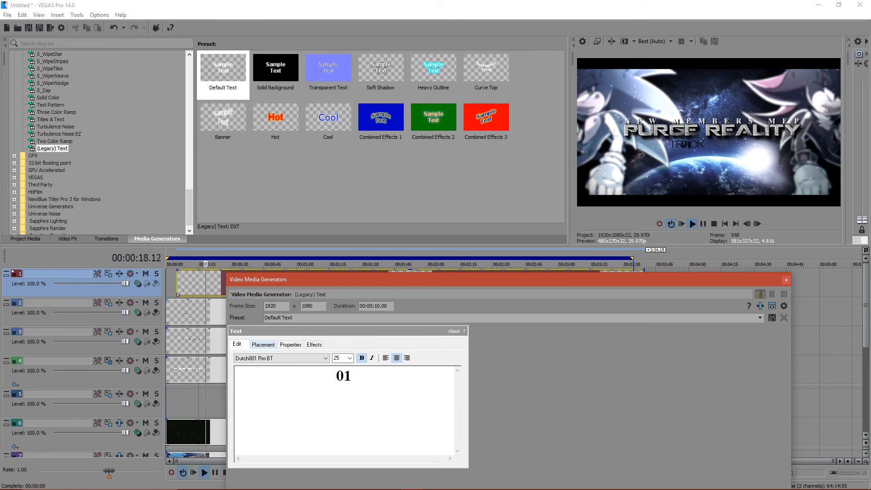
{"action": "left_click", "coordinate": [291, 345]}
{"action": "mouse_move", "coordinate": [289, 394]}
{"action": "left_mouse_down"}
{"action": "mouse_move", "coordinate": [290, 404]}
{"action": "mouse_move", "coordinate": [290, 387]}
{"action": "left_mouse_up"}
- Place the 01 text beside TRACK at about X 0.051, Y 0.166 and shift its event to the timeline start
{"action": "left_click", "coordinate": [263, 345]}
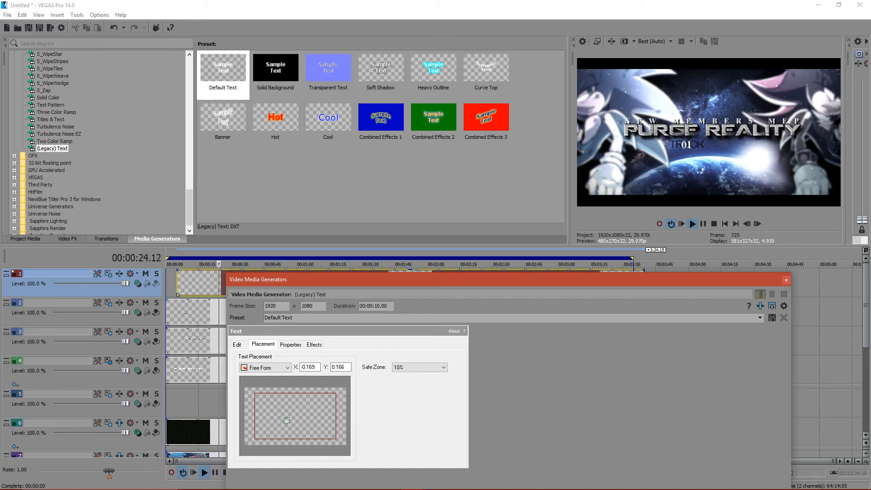
{"action": "left_click_drag", "start_coordinate": [287, 420], "coordinate": [297, 420]}
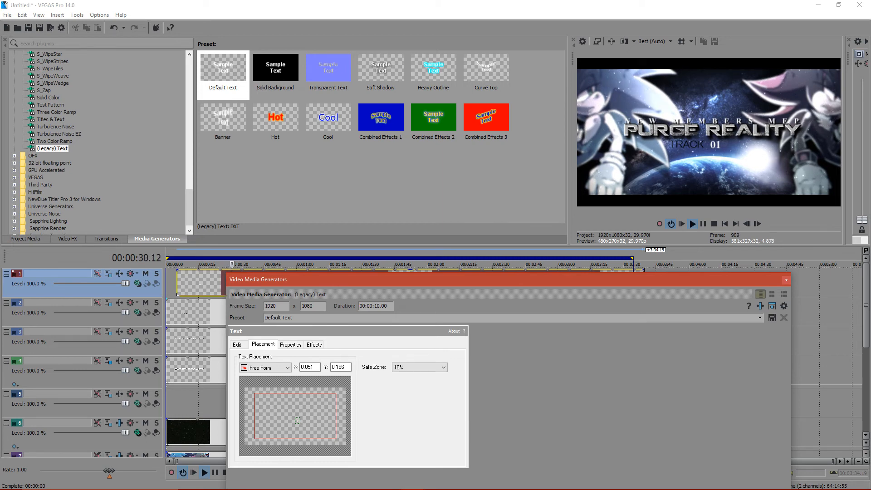
{"action": "left_click_drag", "start_coordinate": [200, 284], "coordinate": [189, 284]}
- Make the TRACK text's track a compositing child of the 01 track and move both right to X 75.88 using parent track motion
{"action": "left_click", "coordinate": [156, 313]}
{"action": "left_click", "coordinate": [6, 283]}
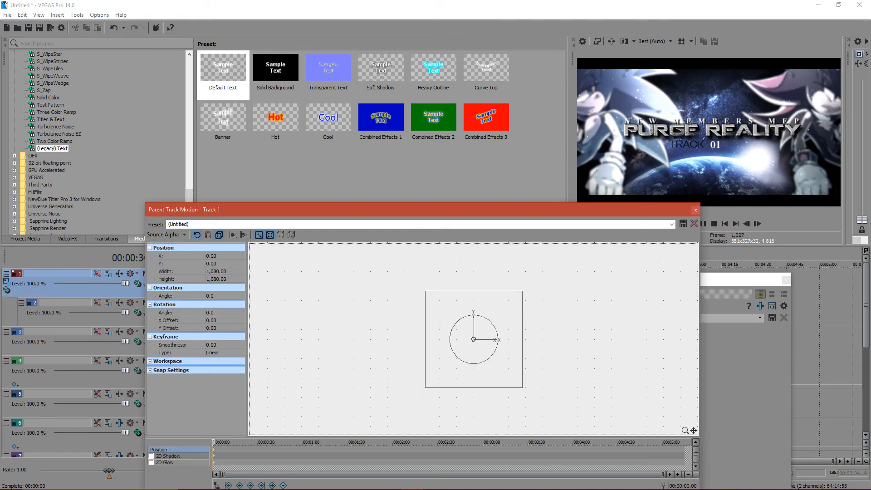
{"action": "key", "text": "Right"}
{"action": "key", "text": "Right"}
{"action": "key", "text": "Right"}
{"action": "key", "text": "Right"}
{"action": "key", "text": "Right"}
{"action": "key", "text": "Right"}
{"action": "key", "text": "Right"}
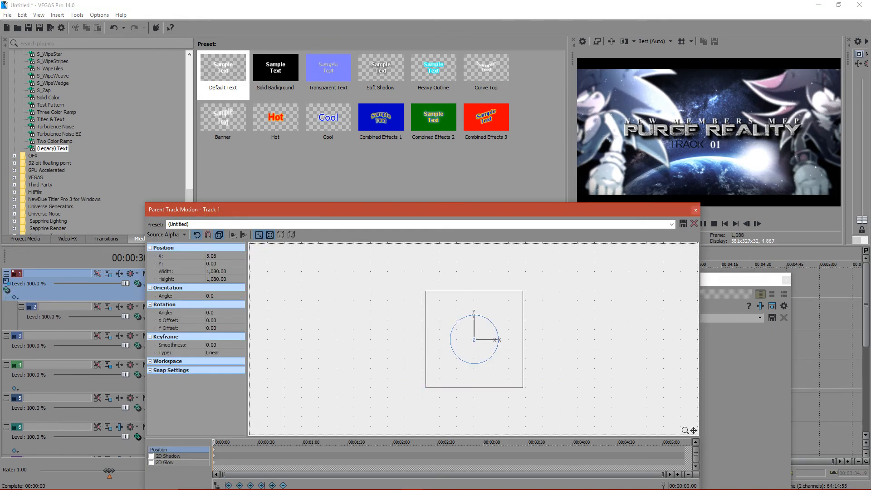
{"action": "key", "text": "Right"}
{"action": "key", "text": "Right"}
{"action": "key", "text": "Right"}
{"action": "key", "text": "Right"}
{"action": "key", "text": "Right"}
{"action": "key", "text": "Right"}
{"action": "key", "text": "Right"}
{"action": "key", "text": "Right"}
{"action": "key", "text": "Right"}
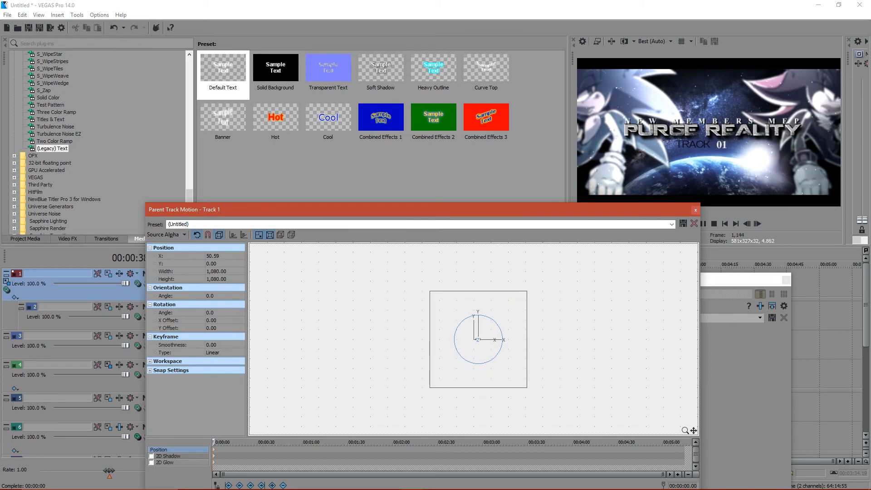
{"action": "key", "text": "Left"}
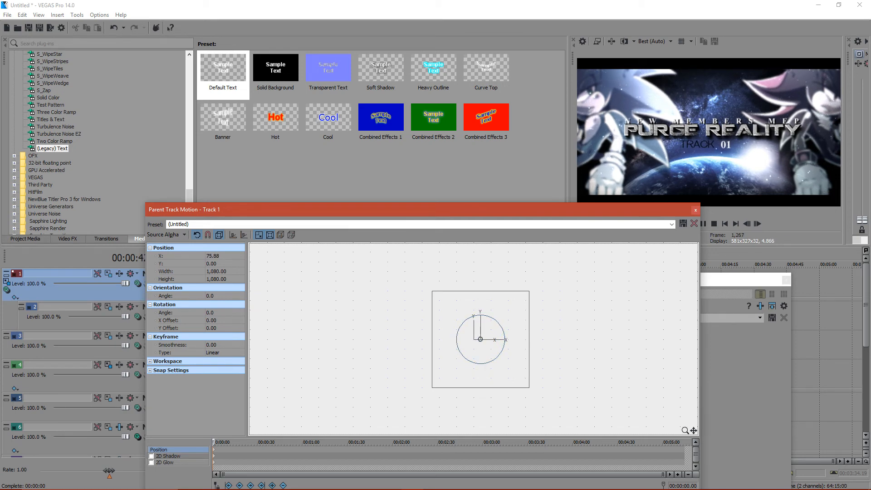
{"action": "left_click", "coordinate": [695, 211]}
{"action": "left_click", "coordinate": [786, 280]}
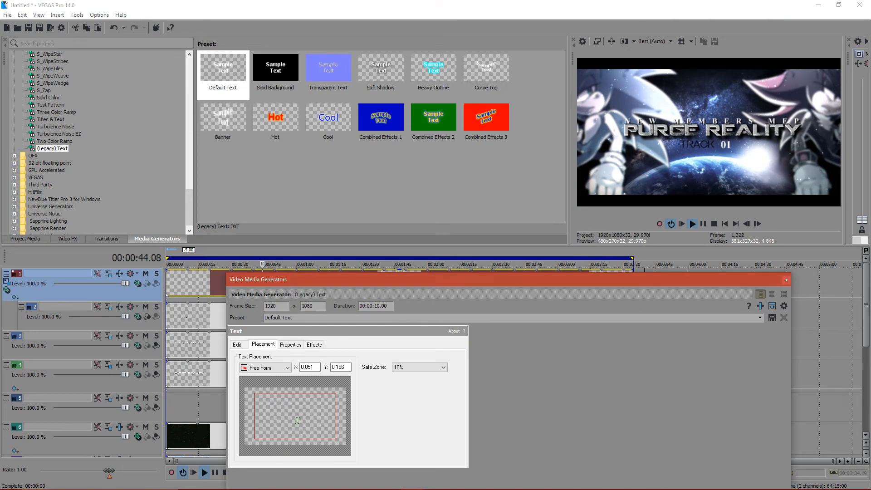
- Shift the 01 event's pan/crop frame slightly to a Y center of 543.3
{"action": "left_click", "coordinate": [609, 288]}
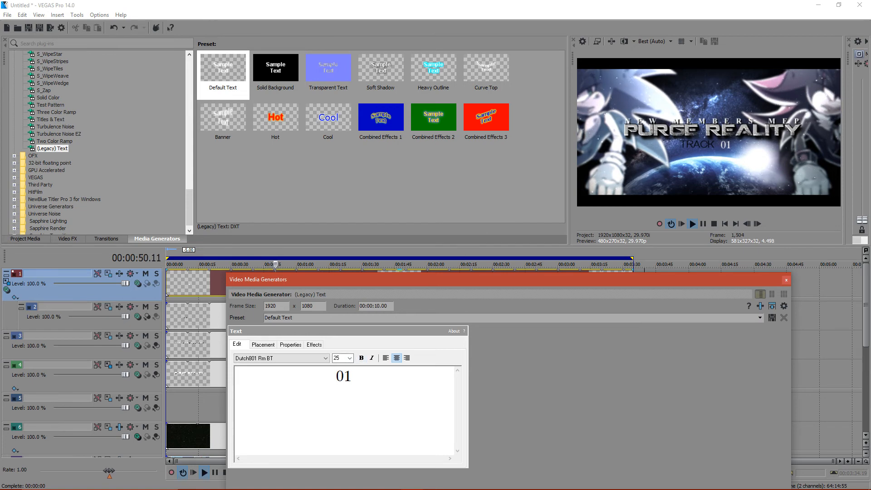
{"action": "left_click", "coordinate": [786, 280]}
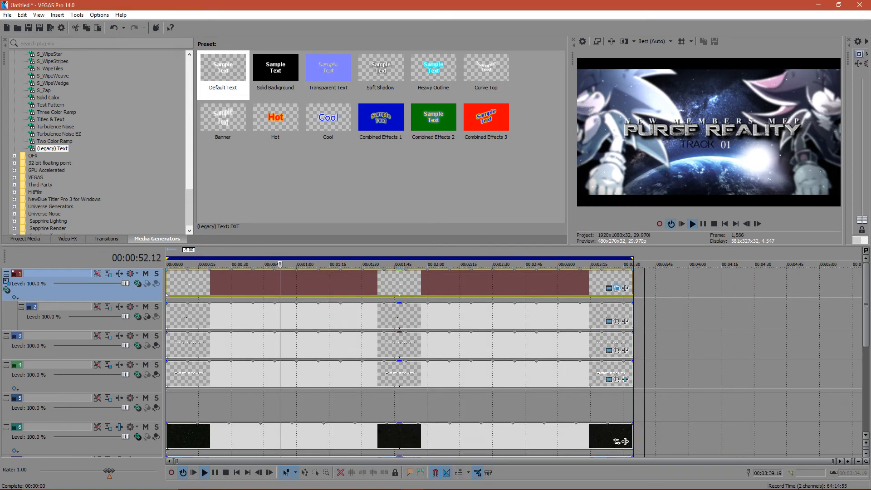
{"action": "left_click", "coordinate": [617, 288]}
{"action": "key", "text": "Down"}
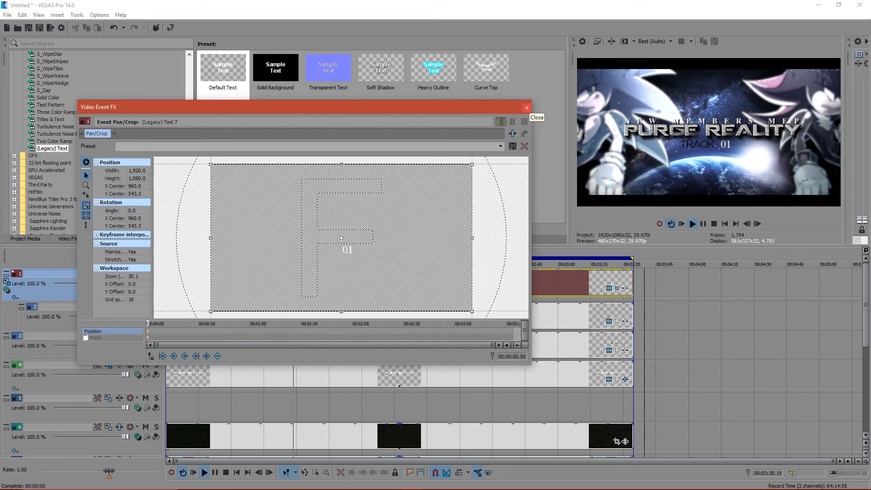
{"action": "left_click", "coordinate": [526, 108]}
- Try Fanwood, Galathea, Gisha and GothicG on the 01 text and settle on a font alphabetically beyond GothicG
{"action": "left_click", "coordinate": [609, 288]}
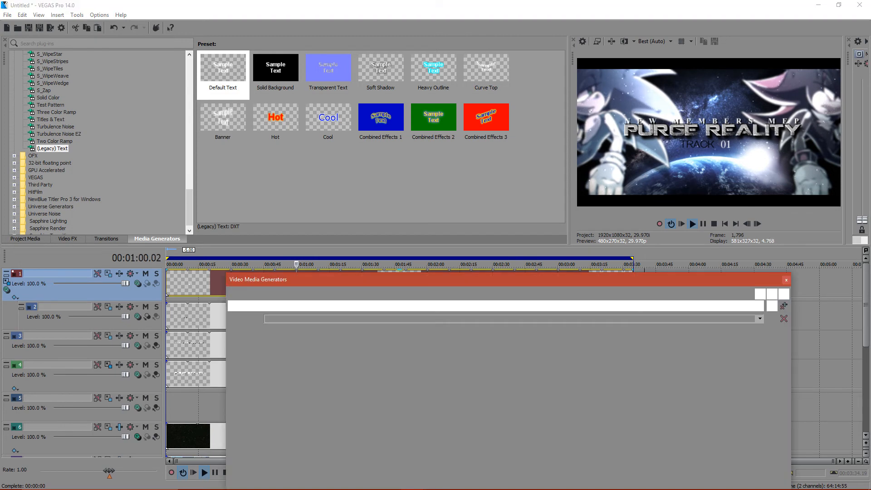
{"action": "left_click", "coordinate": [295, 358]}
{"action": "left_click", "coordinate": [295, 350]}
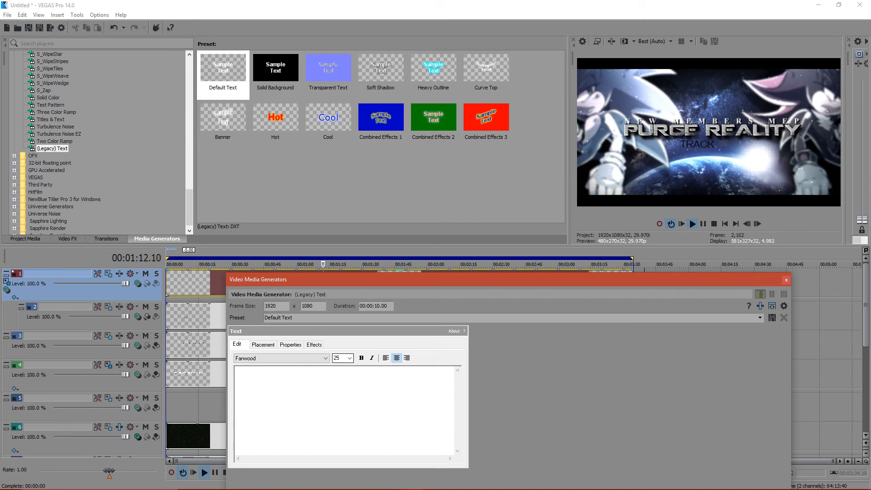
{"action": "left_click", "coordinate": [325, 359]}
{"action": "left_click", "coordinate": [272, 351]}
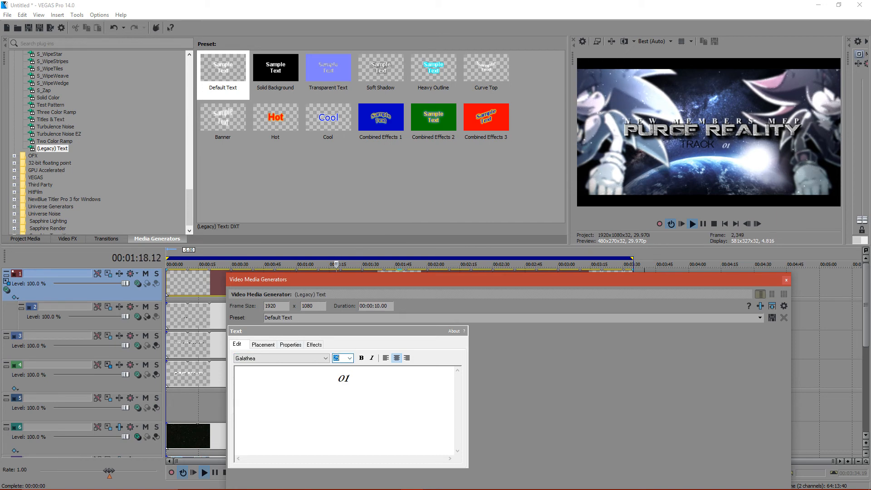
{"action": "left_click", "coordinate": [325, 358]}
{"action": "left_click", "coordinate": [264, 344]}
{"action": "key", "text": "Down"}
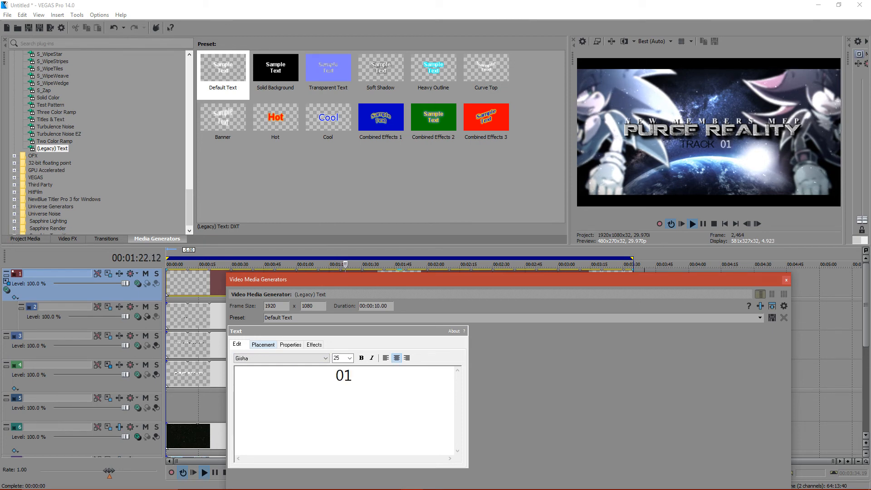
{"action": "key", "text": "Down"}
{"action": "key", "text": "Down"}
{"action": "key", "text": "Down"}
{"action": "key", "text": "Down"}
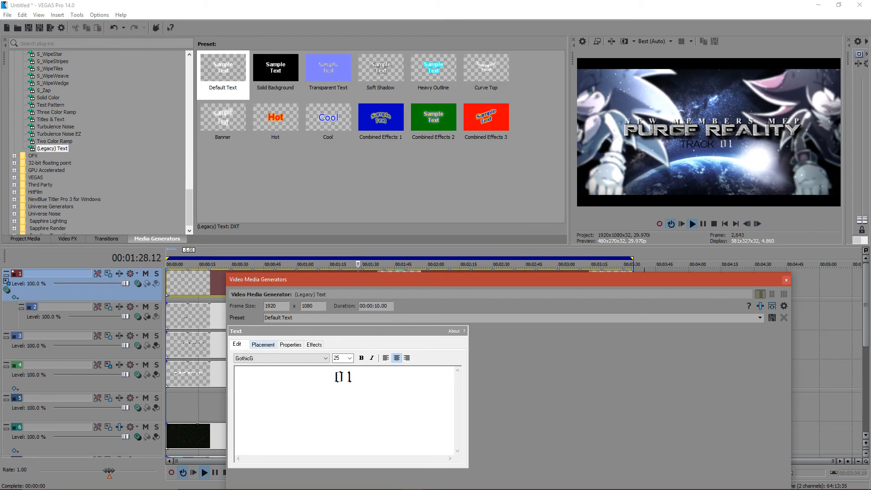
{"action": "key", "text": "Down"}
{"action": "key", "text": "Down"}
{"action": "left_click", "coordinate": [786, 280]}
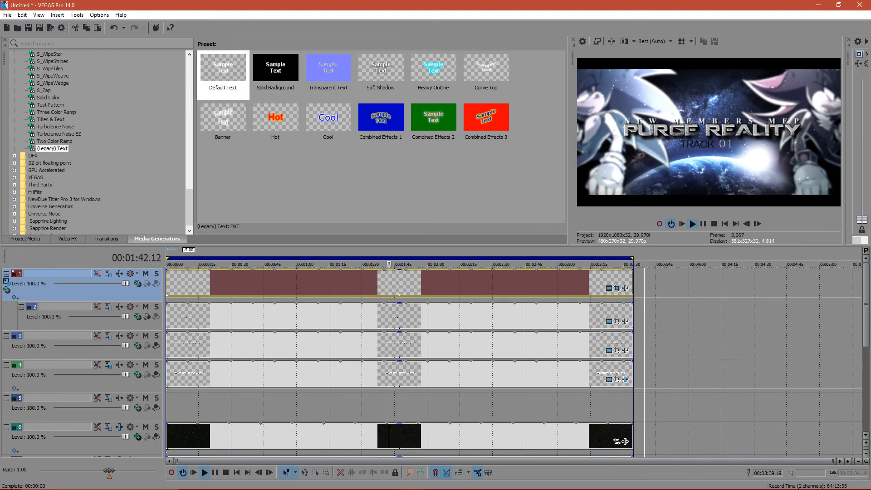
- Insert a new video track above the others and add a Default Text legacy text event at the timeline start
{"action": "right_click", "coordinate": [135, 294]}
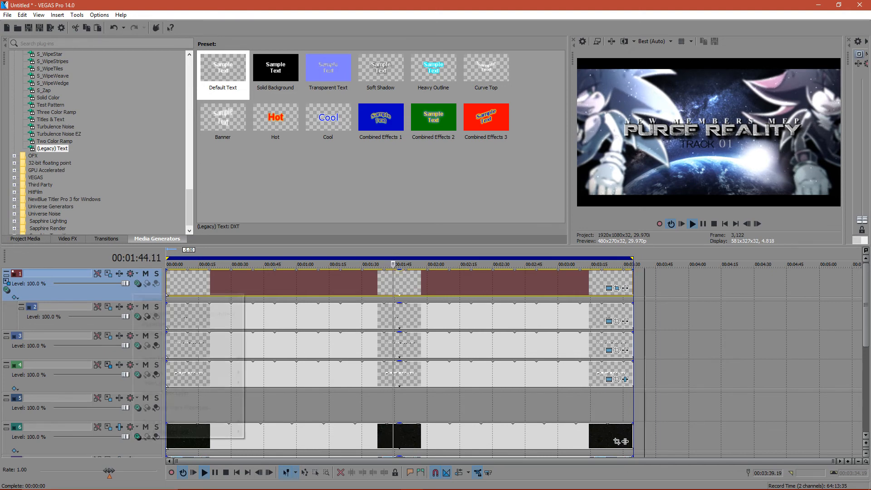
{"action": "left_click", "coordinate": [145, 314]}
{"action": "left_click_drag", "start_coordinate": [223, 72], "coordinate": [177, 282]}
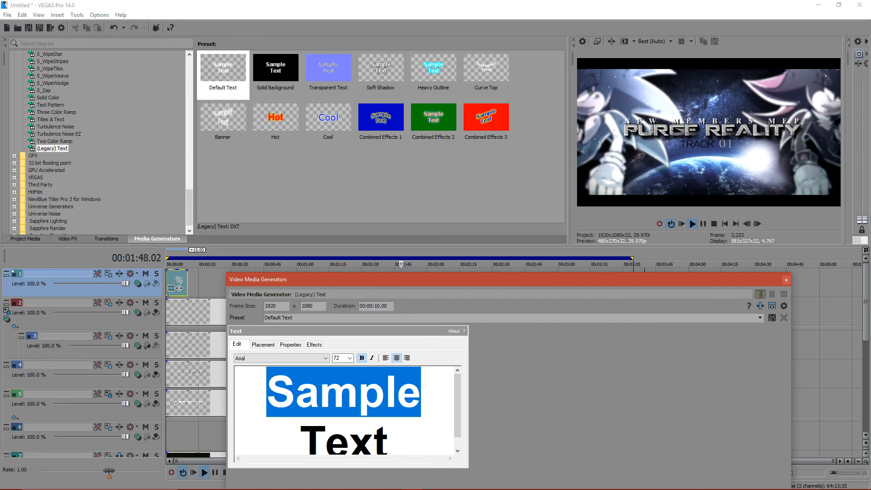
- Replace the sample text with a long row of underscores forming a horizontal line
{"action": "key", "text": "ctrl+a"}
{"action": "type", "text": "|||"}
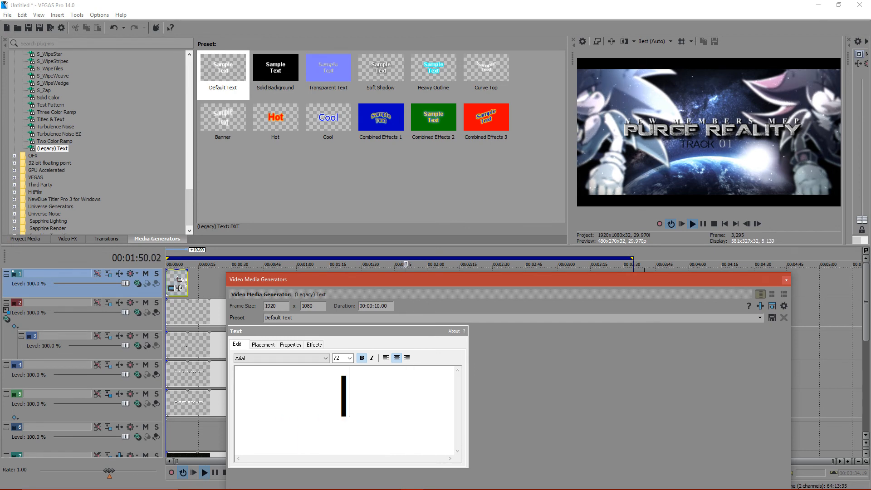
{"action": "key", "text": "BackSpace"}
{"action": "key", "text": "BackSpace"}
{"action": "key", "text": "BackSpace"}
{"action": "type", "text": "_____________"}
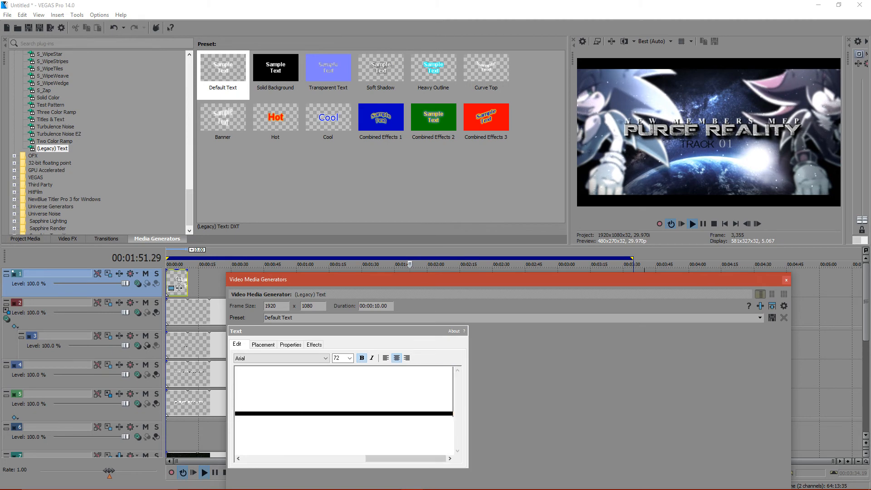
{"action": "type", "text": "___"}
- Restore the hidden track list at a narrower width and set the underscore text's size to 24
{"action": "key", "text": "shift+F11"}
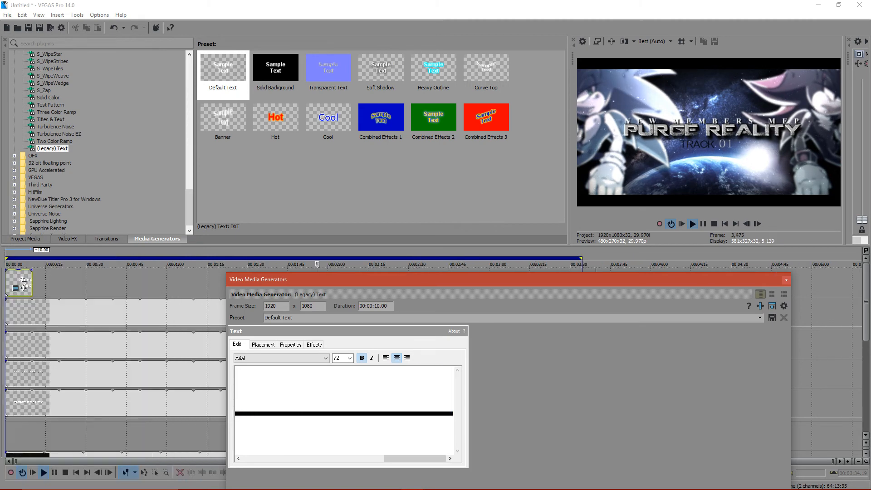
{"action": "left_click", "coordinate": [32, 282]}
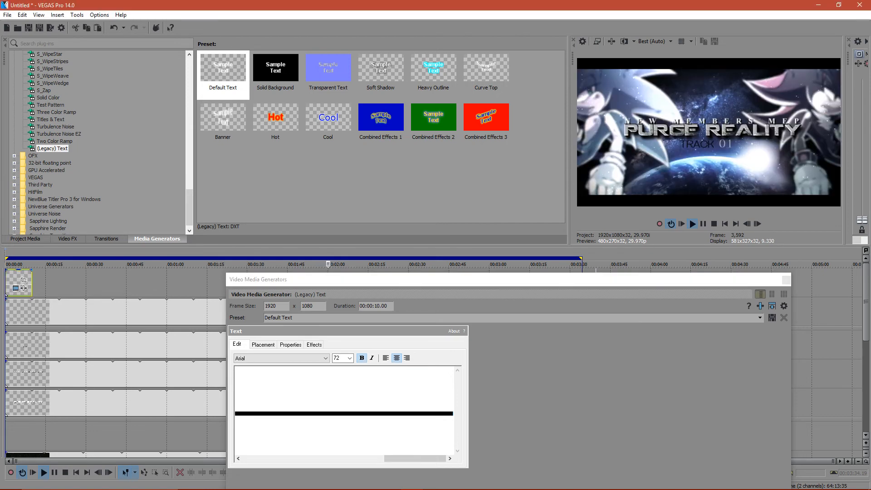
{"action": "left_click_drag", "start_coordinate": [3, 290], "coordinate": [96, 284]}
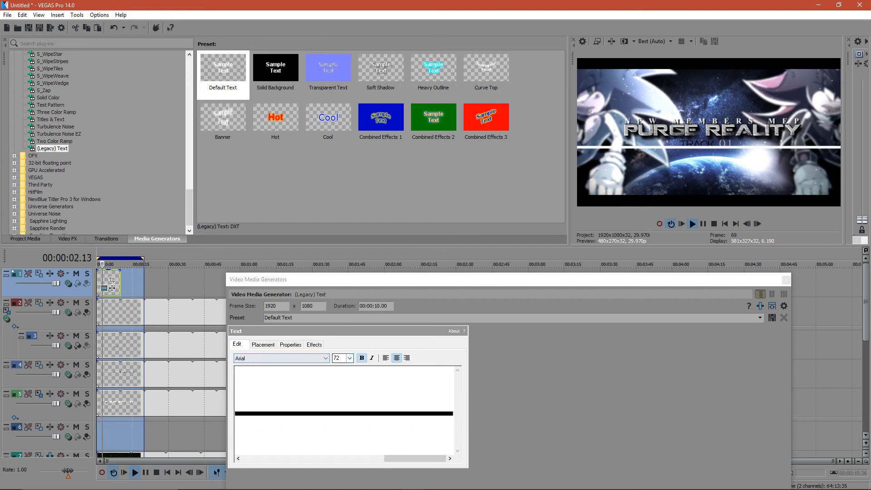
{"action": "left_click", "coordinate": [350, 358]}
{"action": "left_click", "coordinate": [338, 252]}
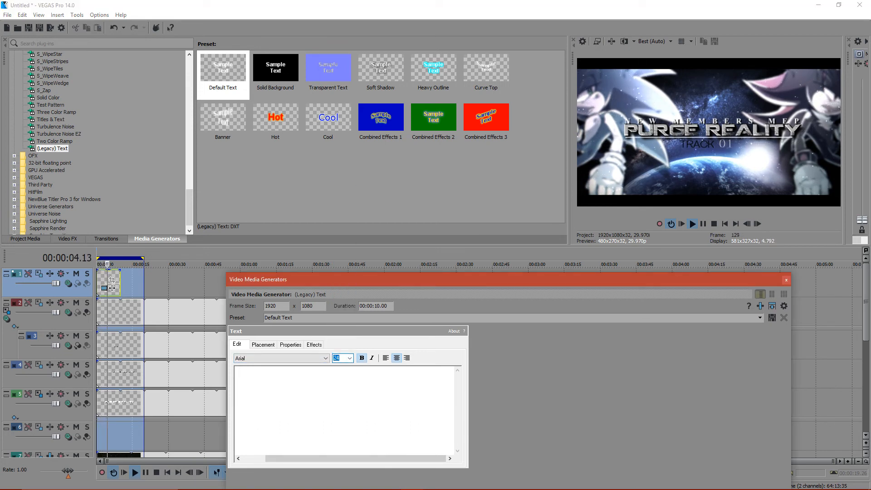
- Try different fonts on the underscore line, including Bahnschrift Condensed, and return to Bahnschrift
{"action": "left_click", "coordinate": [325, 358]}
{"action": "left_click", "coordinate": [272, 350]}
{"action": "key", "text": "Down"}
{"action": "key", "text": "Down"}
{"action": "key", "text": "Down"}
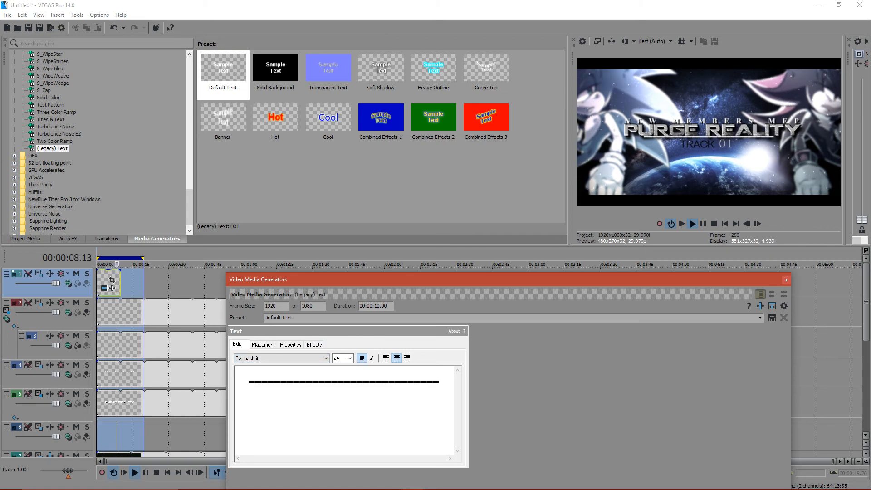
{"action": "key", "text": "Down"}
{"action": "key", "text": "Up"}
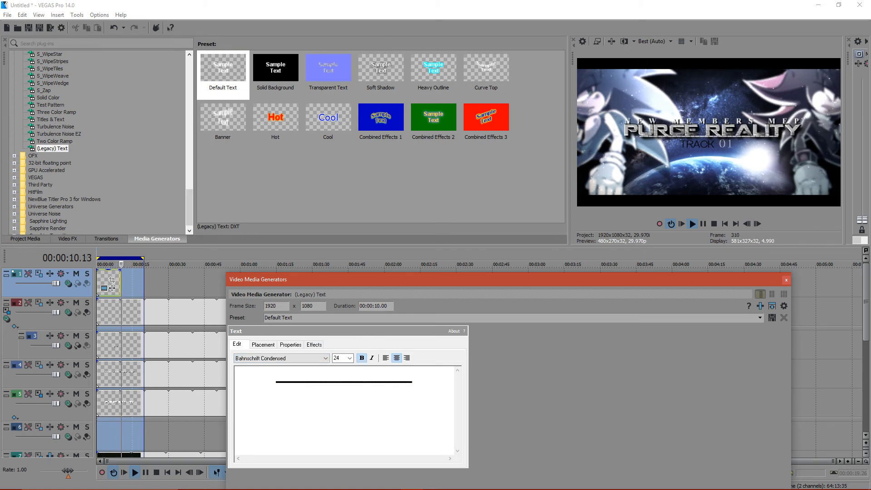
{"action": "key", "text": "Up"}
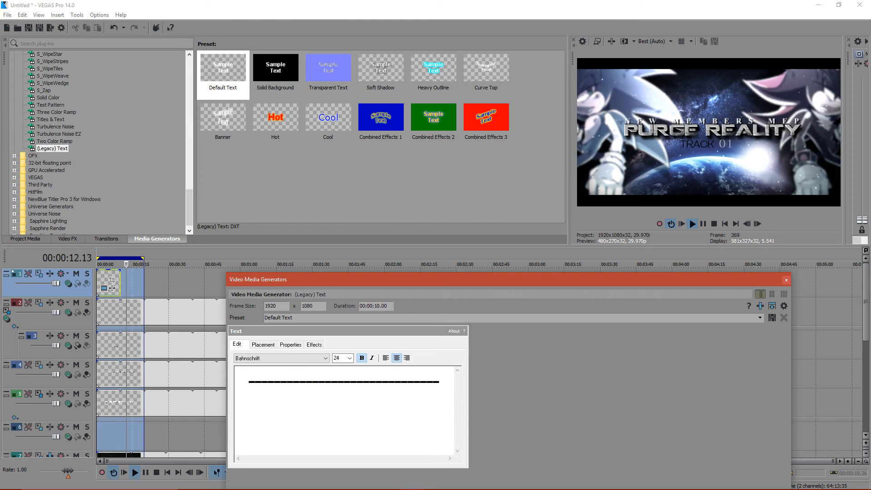
- Set the loop region to the span of the underscore text event and widen the track list
{"action": "left_click_drag", "start_coordinate": [143, 259], "coordinate": [96, 259]}
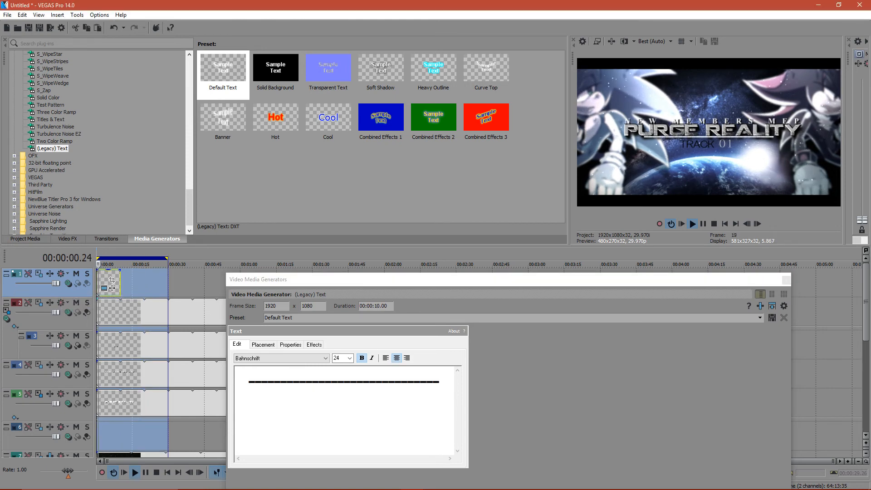
{"action": "scroll", "coordinate": [106, 281], "scroll_direction": "up", "scroll_amount": 2}
{"action": "scroll", "coordinate": [105, 281], "scroll_direction": "up", "scroll_amount": 1}
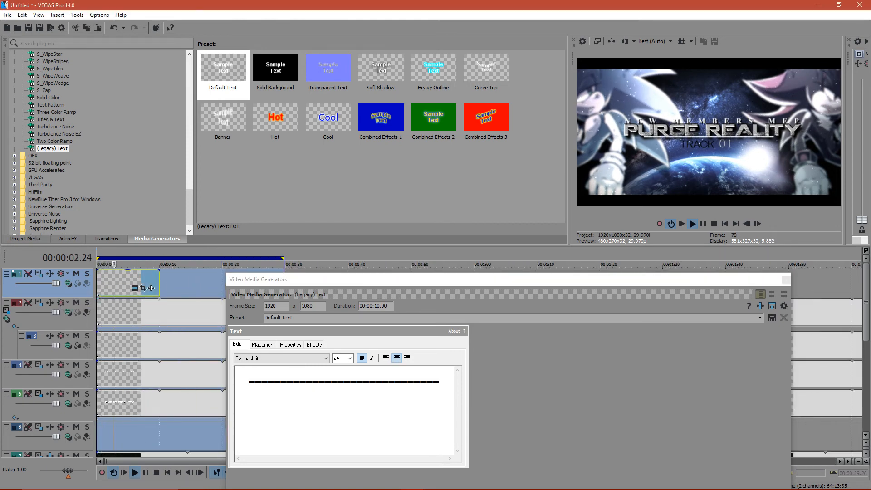
{"action": "double_click", "coordinate": [123, 281]}
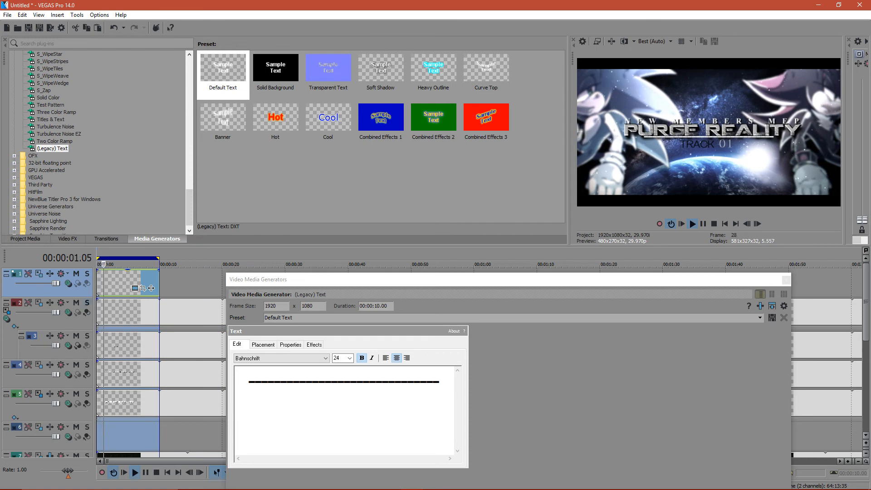
{"action": "left_click_drag", "start_coordinate": [95, 290], "coordinate": [139, 290]}
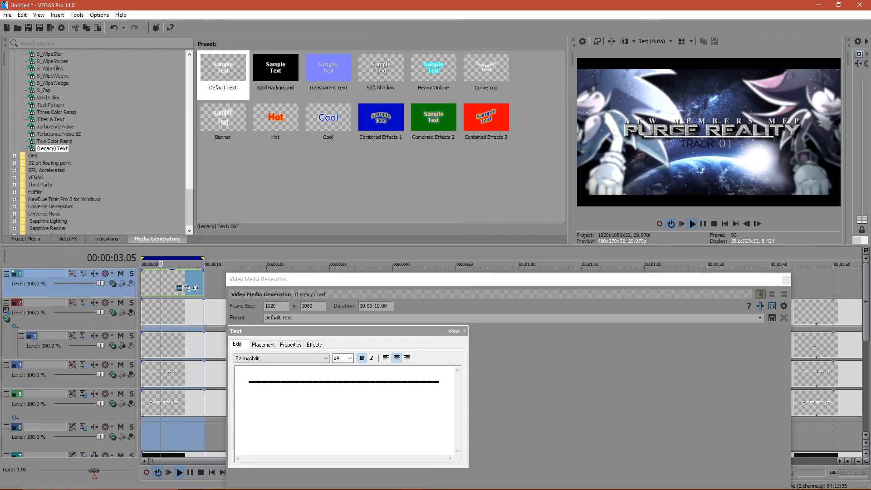
- Change the underscore line's font to Bell Gothic Std Light, trying Belfast Light SF on the way
{"action": "left_click", "coordinate": [345, 279]}
{"action": "left_click", "coordinate": [269, 358]}
{"action": "left_click", "coordinate": [265, 345]}
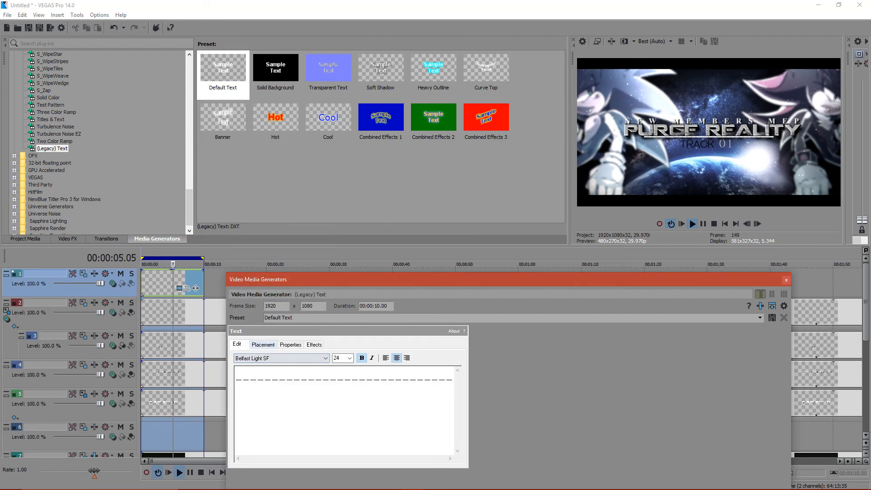
{"action": "key", "text": "Down"}
{"action": "key", "text": "Down"}
{"action": "key", "text": "Down"}
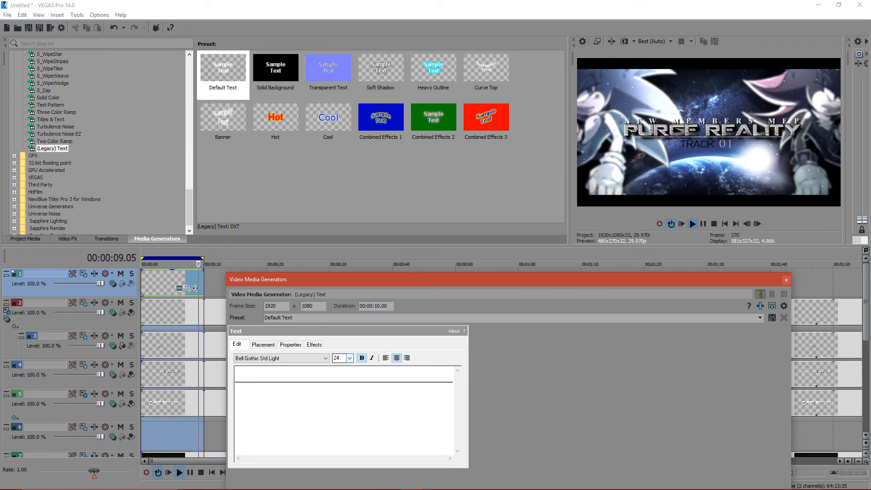
- Lengthen the line with more underscores and place it just below the TRACK 01 text at X 0.000, Y 0.177
{"action": "left_click", "coordinate": [402, 375]}
{"action": "type", "text": "______"}
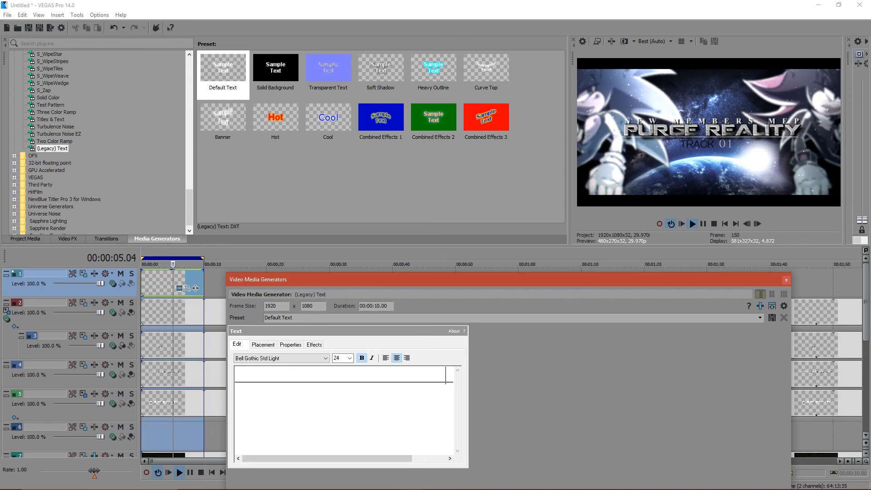
{"action": "left_click", "coordinate": [263, 344]}
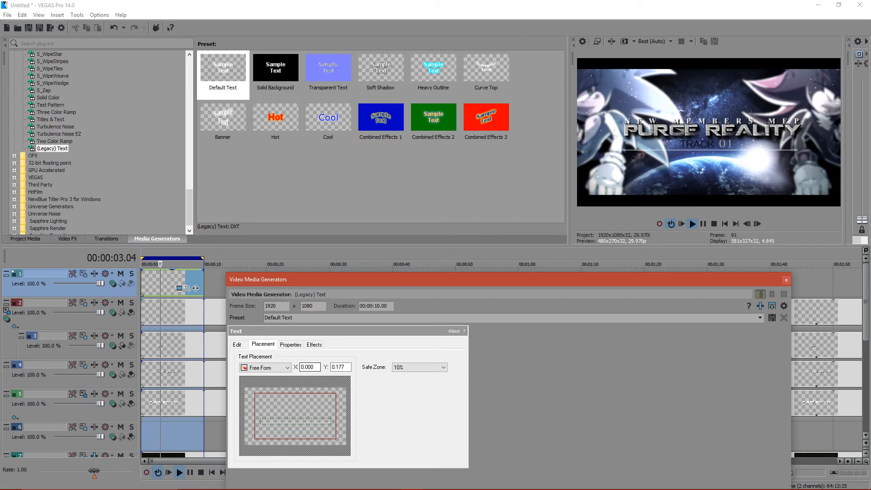
- Close the text settings and delete the underscore text event from the top track
{"action": "left_click", "coordinate": [787, 280]}
{"action": "left_click", "coordinate": [149, 283]}
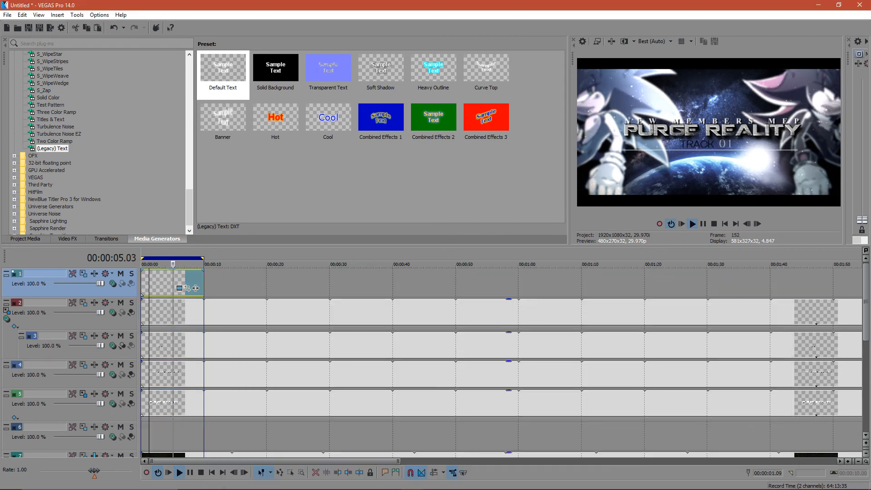
{"action": "key", "text": "Delete"}
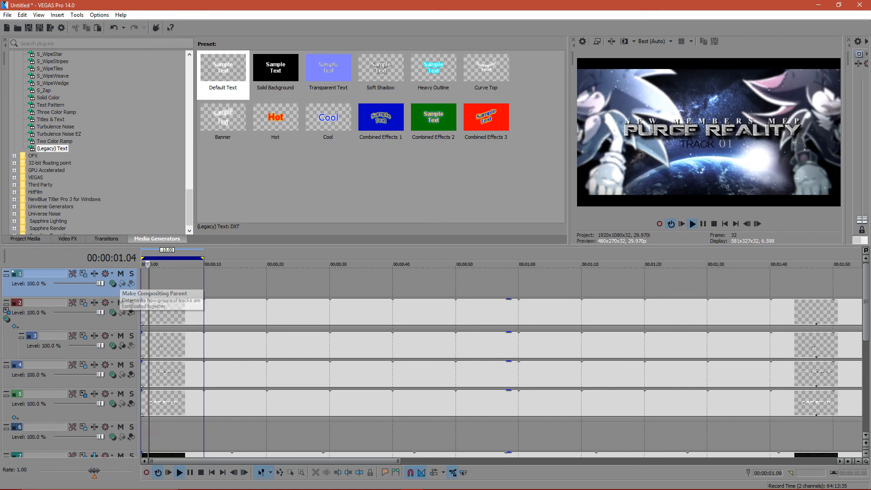
- Look over the project media and generator lists, switch to the browser to read the YouTube live chat, and return to VEGAS Pro
{"action": "left_click", "coordinate": [26, 239]}
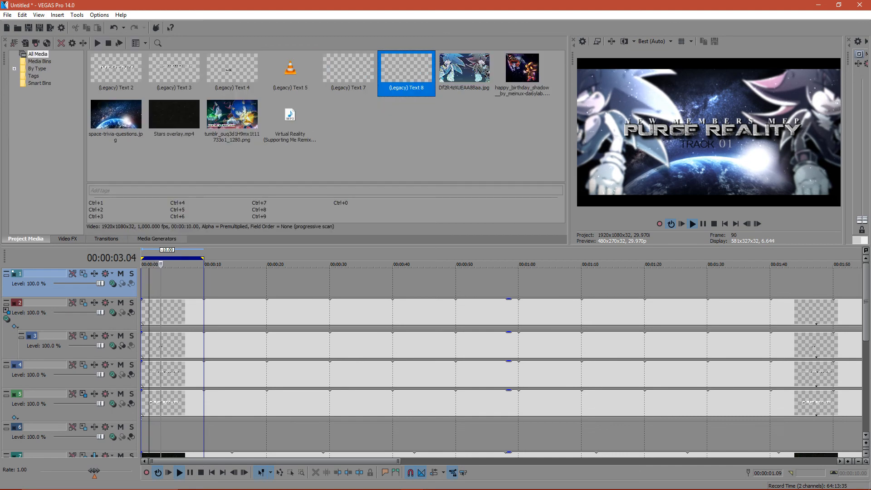
{"action": "left_click", "coordinate": [157, 240]}
{"action": "scroll", "coordinate": [98, 143], "scroll_direction": "up", "scroll_amount": 6}
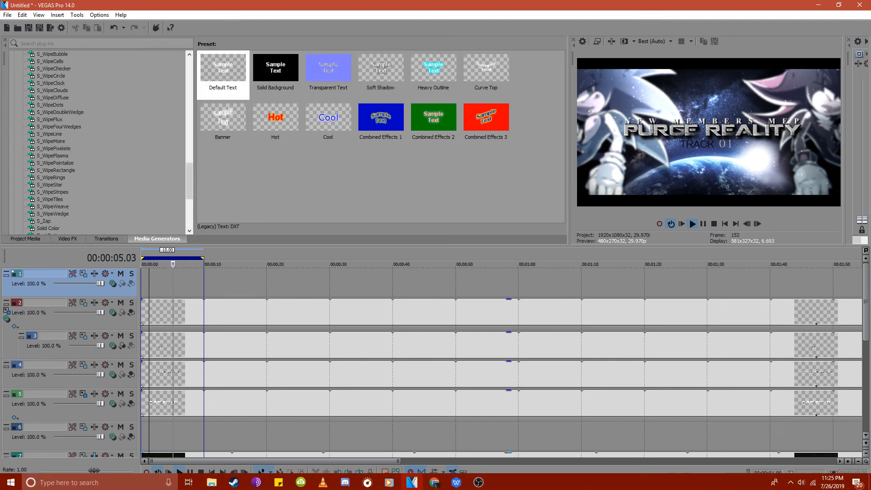
{"action": "left_click", "coordinate": [435, 481]}
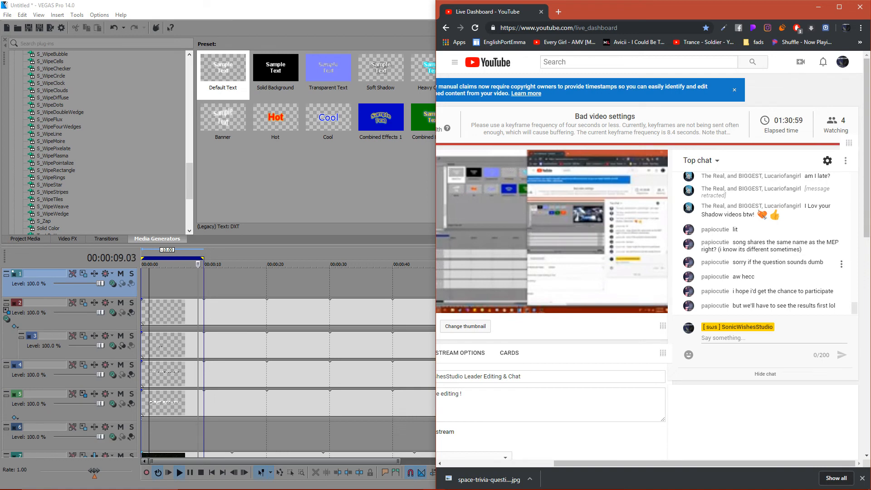
{"action": "scroll", "coordinate": [288, 363], "scroll_direction": "down", "scroll_amount": 3}
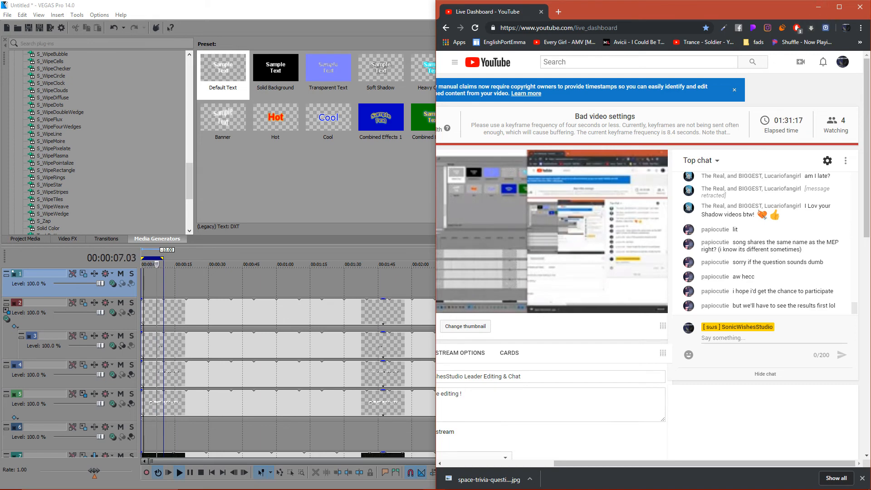
{"action": "left_click", "coordinate": [819, 7]}
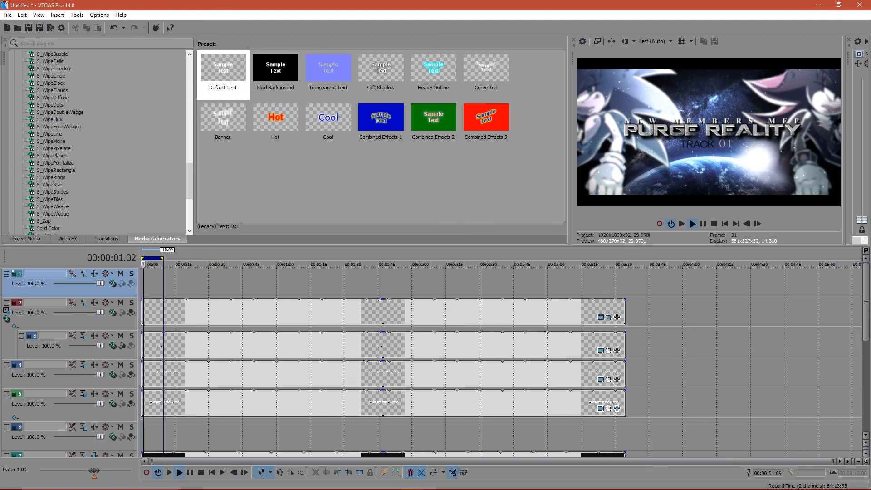
- Add a white Solid Color generated media event at the start of the empty top track
{"action": "scroll", "coordinate": [98, 142], "scroll_direction": "up", "scroll_amount": 20}
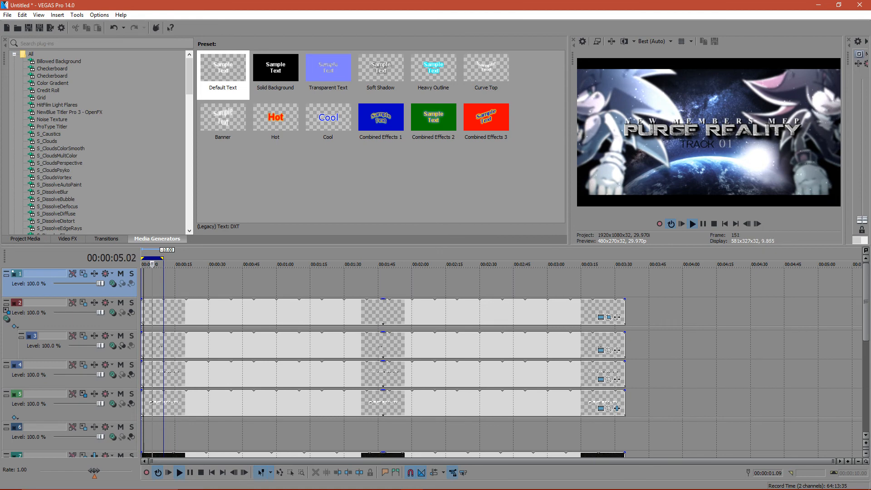
{"action": "scroll", "coordinate": [98, 142], "scroll_direction": "down", "scroll_amount": 20}
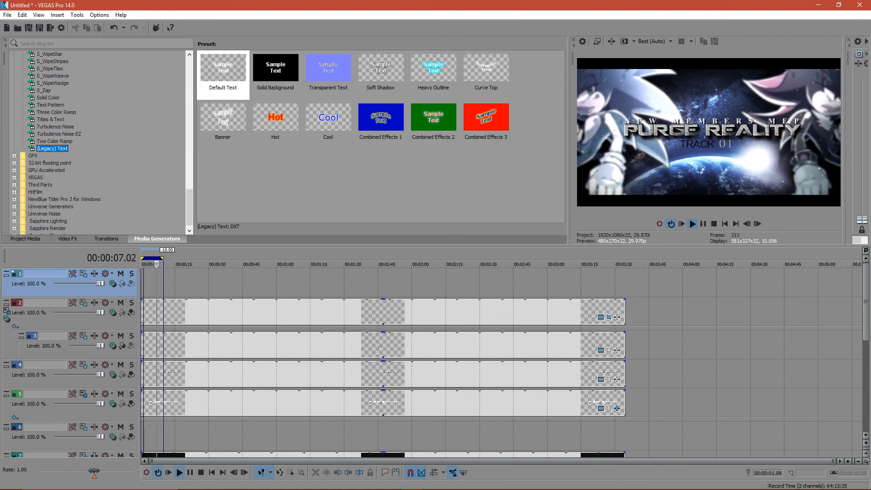
{"action": "left_click", "coordinate": [48, 98]}
{"action": "left_click_drag", "start_coordinate": [223, 75], "coordinate": [152, 284]}
- Apply the Cookie Cutter effect with the Square, Center, White Border preset to the solid color event and close its settings
{"action": "left_click", "coordinate": [68, 239]}
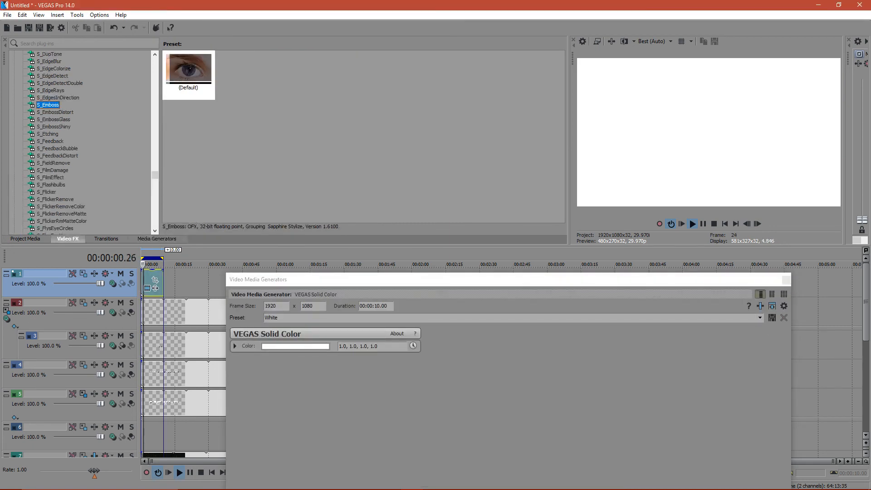
{"action": "left_click", "coordinate": [26, 238]}
{"action": "left_click", "coordinate": [68, 238]}
{"action": "scroll", "coordinate": [82, 142], "scroll_direction": "down", "scroll_amount": 6}
{"action": "scroll", "coordinate": [81, 142], "scroll_direction": "up", "scroll_amount": 10}
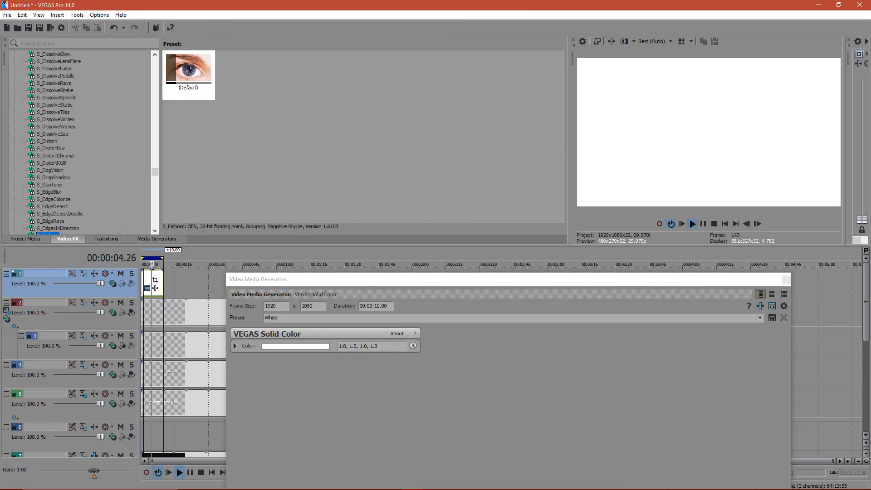
{"action": "scroll", "coordinate": [82, 142], "scroll_direction": "up", "scroll_amount": 15}
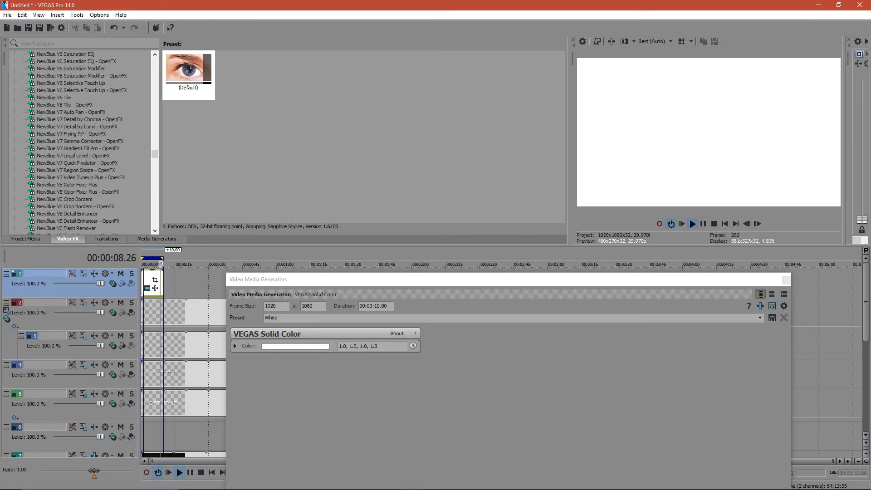
{"action": "scroll", "coordinate": [81, 142], "scroll_direction": "up", "scroll_amount": 10}
{"action": "scroll", "coordinate": [82, 142], "scroll_direction": "up", "scroll_amount": 15}
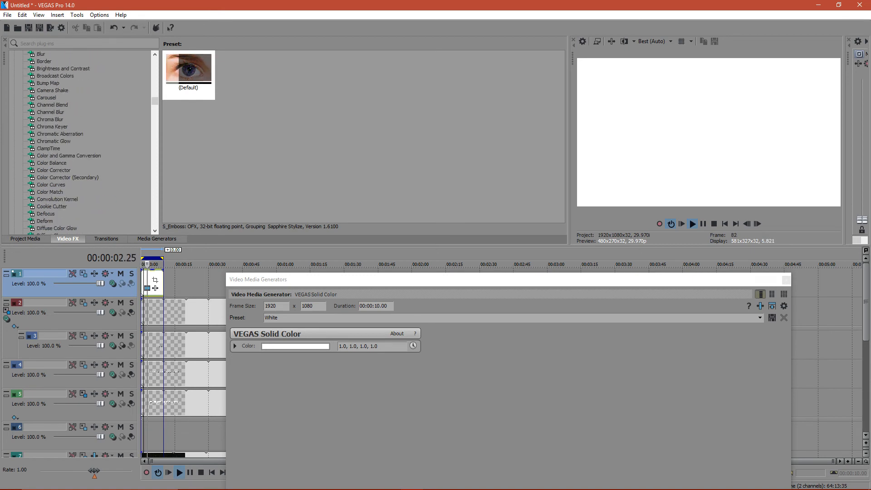
{"action": "left_click", "coordinate": [52, 207]}
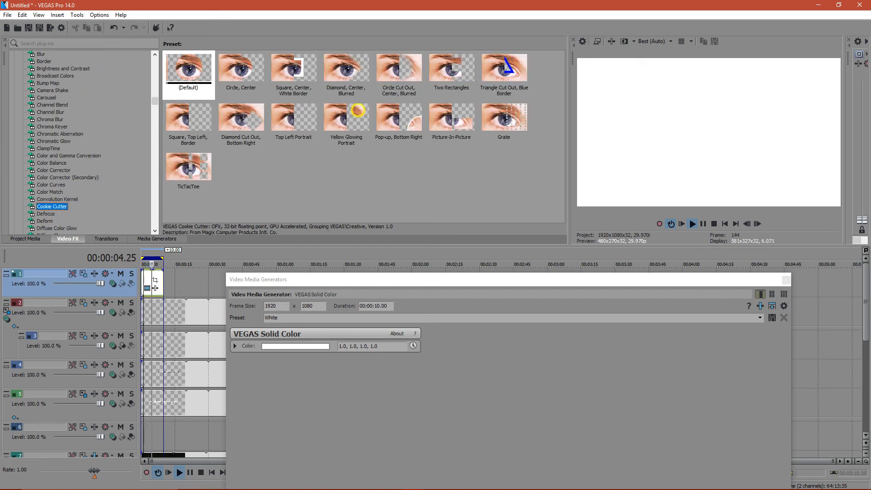
{"action": "left_click", "coordinate": [294, 74]}
{"action": "left_click_drag", "start_coordinate": [295, 74], "coordinate": [154, 279]}
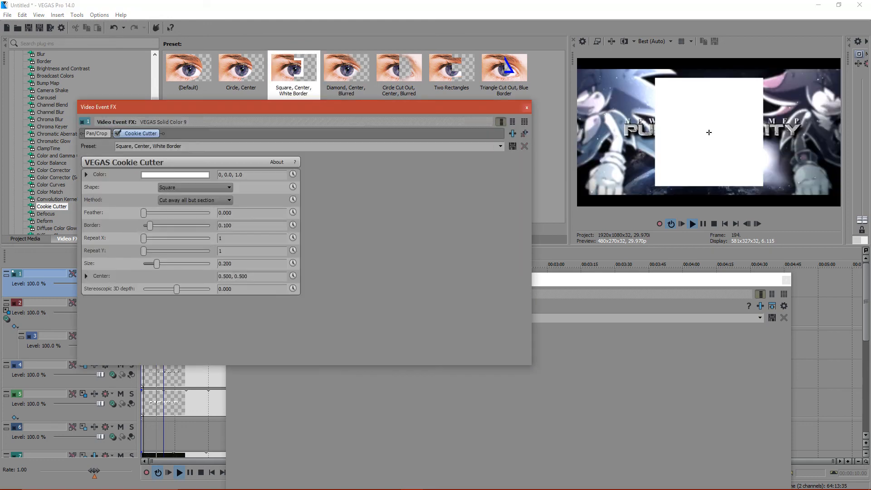
{"action": "left_click", "coordinate": [526, 108]}
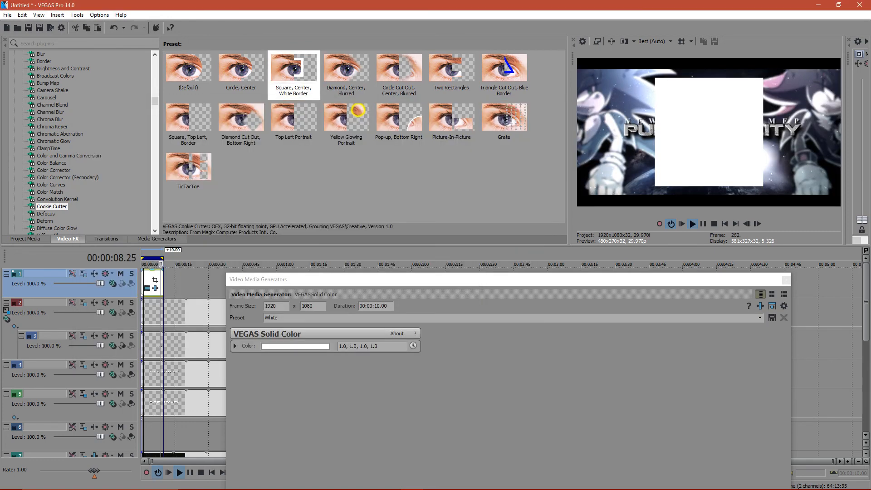
- Make the solid color fully transparent by setting its color to 1.0, 1.0, 1.0, 0.0
{"action": "left_click", "coordinate": [295, 346]}
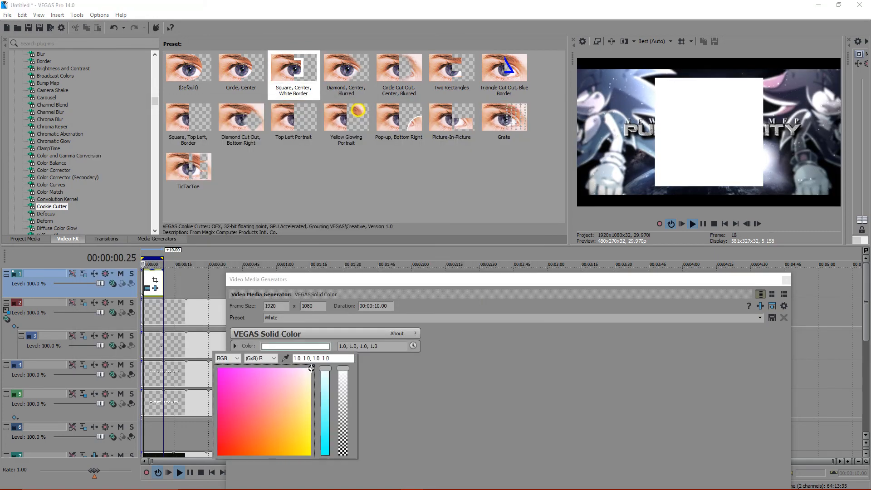
{"action": "left_click_drag", "start_coordinate": [343, 369], "coordinate": [343, 455]}
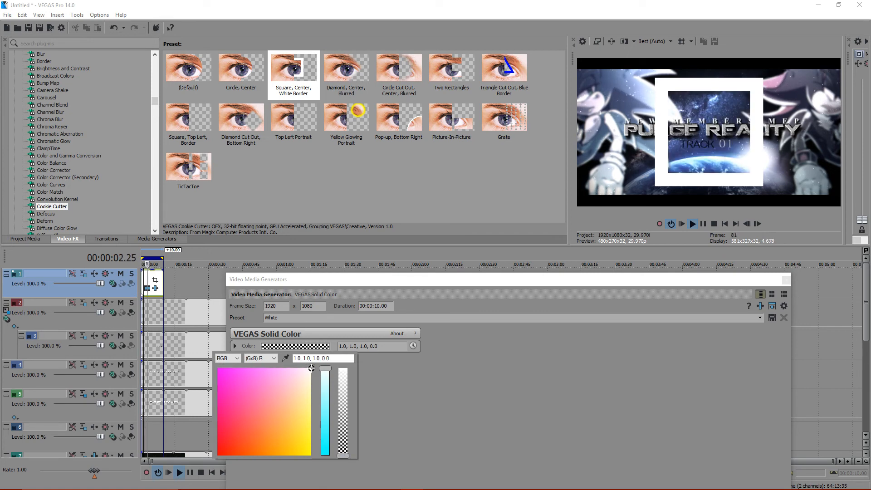
{"action": "key", "text": "alt+Tab"}
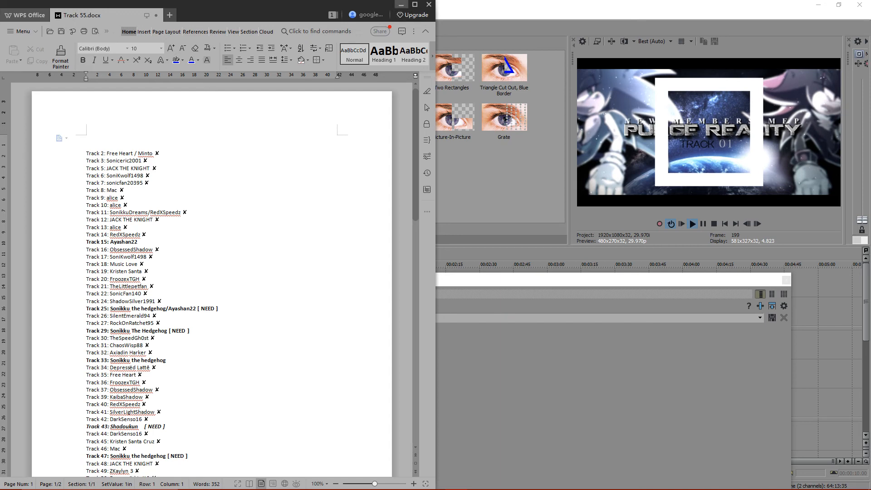
{"action": "key", "text": "alt+Tab"}
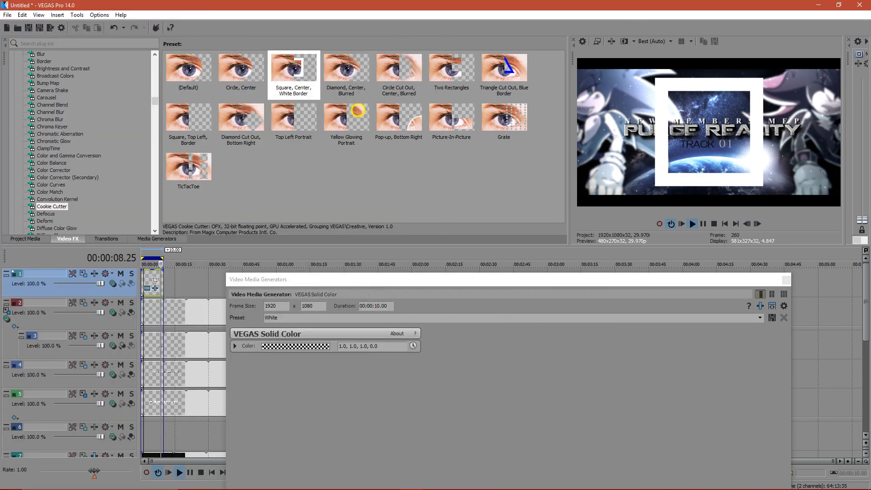
- Set the Cookie Cutter border of the square event to 0.009 and close the effect settings
{"action": "left_click", "coordinate": [155, 288]}
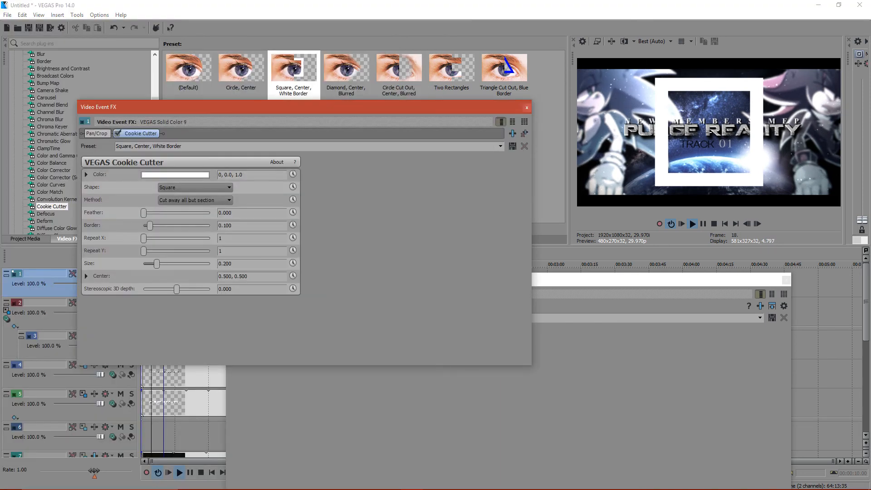
{"action": "left_click_drag", "start_coordinate": [149, 226], "coordinate": [143, 226]}
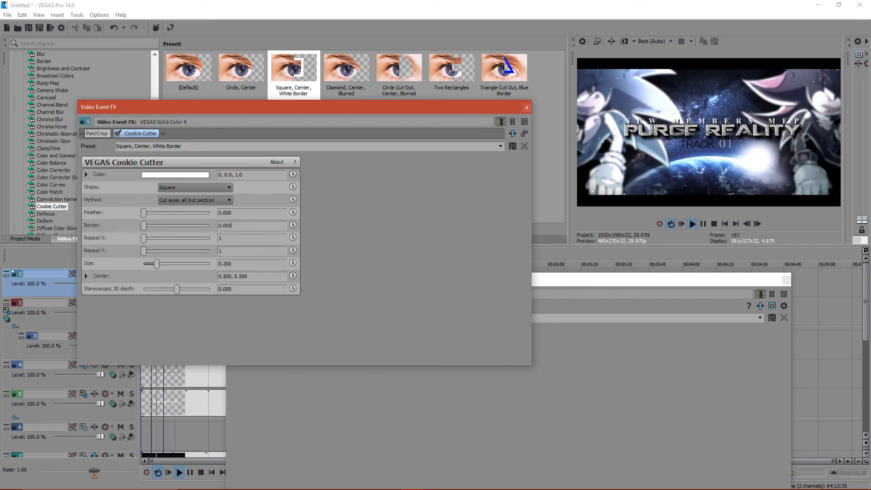
{"action": "key", "text": "Return"}
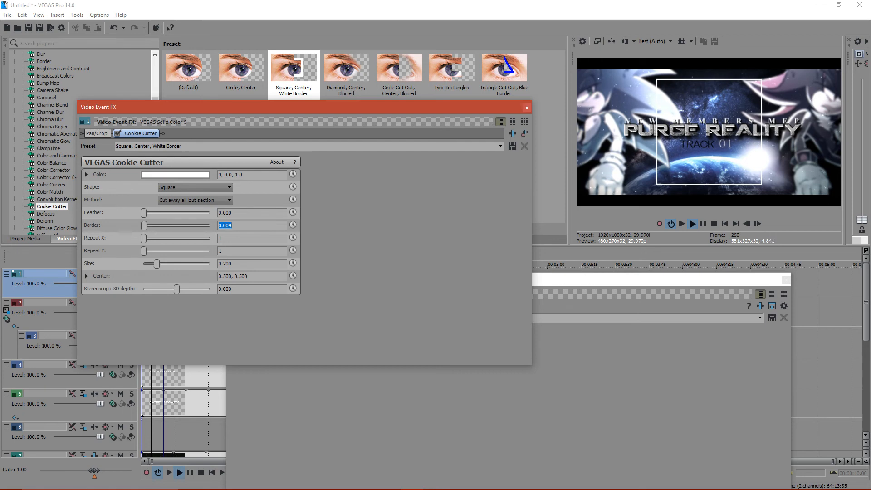
{"action": "left_click", "coordinate": [527, 107]}
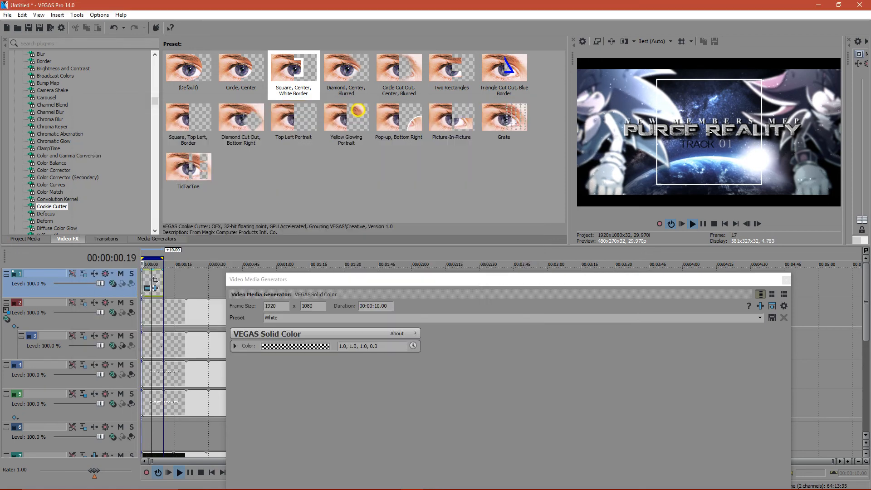
- Set the top track's compositing mode to Dodge and lower the square event's opacity, closing the Solid Color settings
{"action": "left_click", "coordinate": [113, 284]}
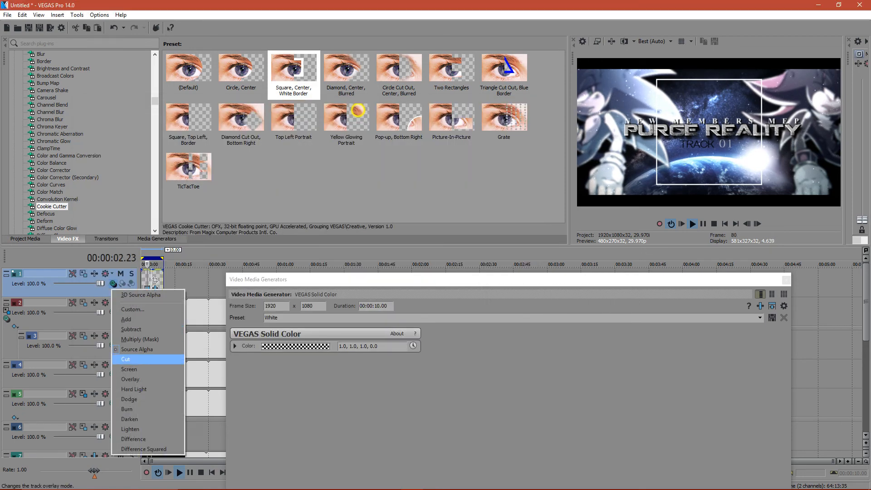
{"action": "left_click", "coordinate": [129, 399]}
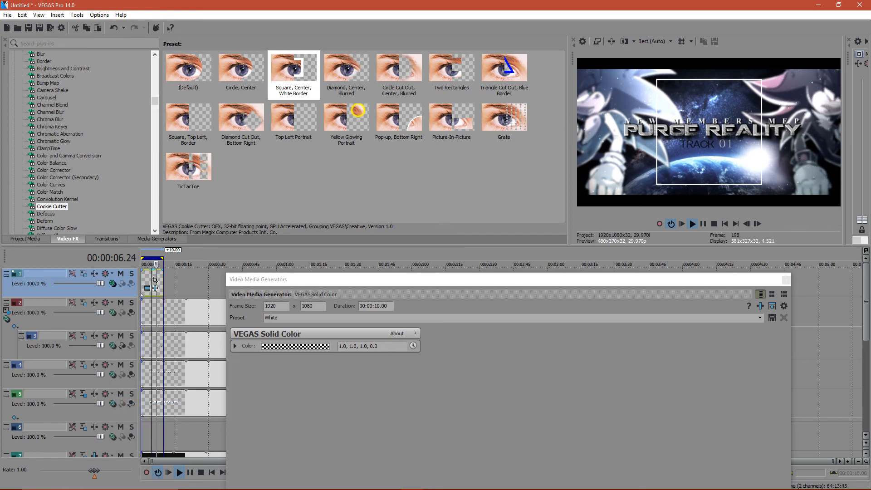
{"action": "left_click_drag", "start_coordinate": [153, 271], "coordinate": [153, 280]}
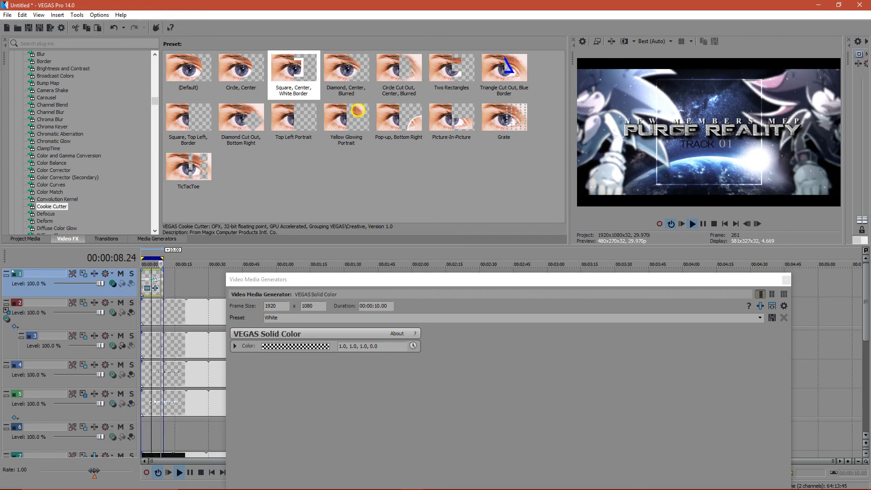
{"action": "left_click", "coordinate": [786, 280]}
- Insert a new empty video track above the square's track
{"action": "right_click", "coordinate": [111, 295]}
{"action": "left_click", "coordinate": [134, 315]}
{"action": "left_click_drag", "start_coordinate": [155, 308], "coordinate": [154, 309]}
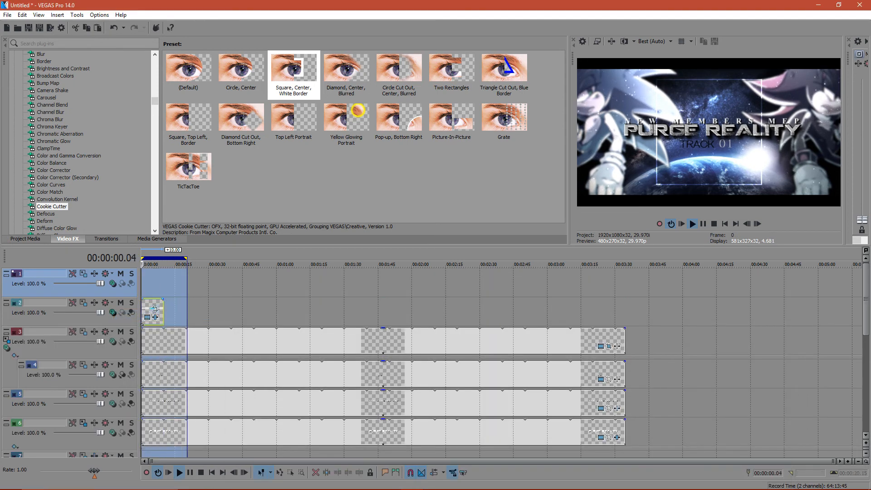
- Open the square event's Pan/Crop settings and move Cookie Cutter ahead of Pan/Crop in the effect chain
{"action": "right_click", "coordinate": [277, 256]}
{"action": "left_click", "coordinate": [308, 302]}
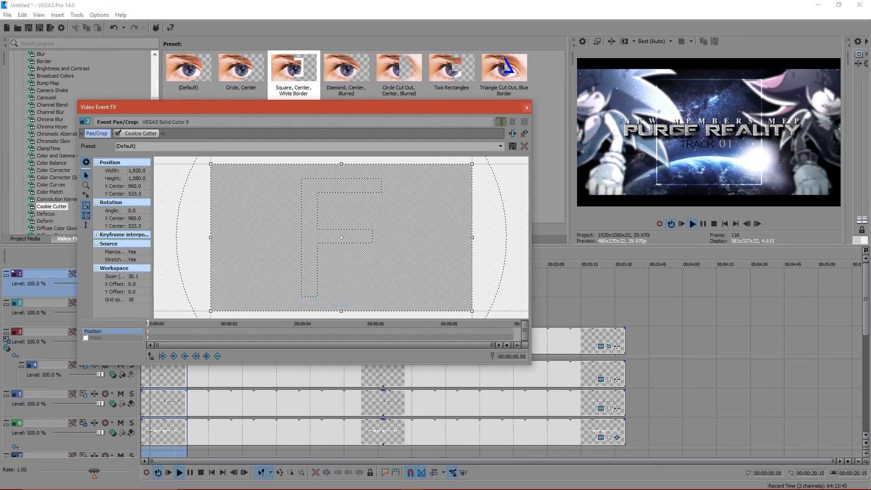
{"action": "right_click", "coordinate": [288, 273]}
{"action": "left_click", "coordinate": [309, 278]}
{"action": "left_click_drag", "start_coordinate": [140, 133], "coordinate": [94, 133]}
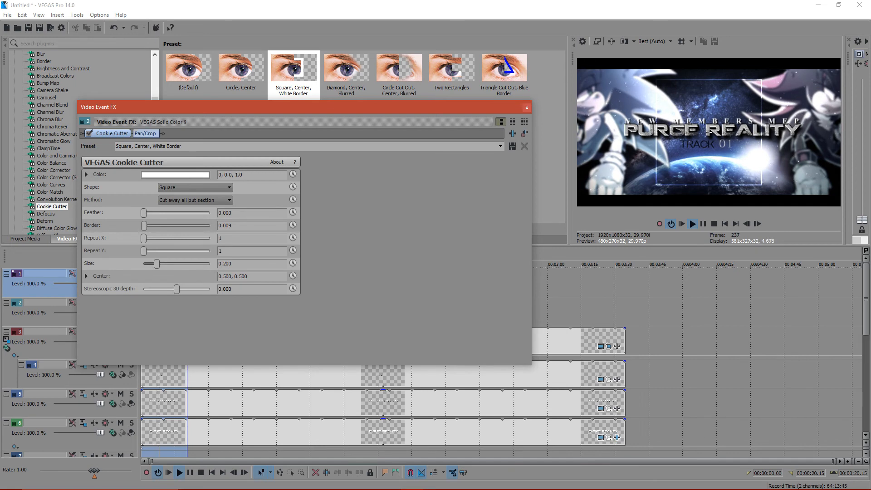
{"action": "left_click", "coordinate": [145, 134]}
- Restore the square event's Pan/Crop frame to 1,920 by 1,080, centred at 960, 540
{"action": "left_click_drag", "start_coordinate": [211, 164], "coordinate": [193, 153]}
{"action": "right_click", "coordinate": [288, 289]}
{"action": "left_click", "coordinate": [302, 294]}
{"action": "right_click", "coordinate": [303, 298]}
{"action": "left_click", "coordinate": [319, 303]}
{"action": "double_click", "coordinate": [562, 258]}
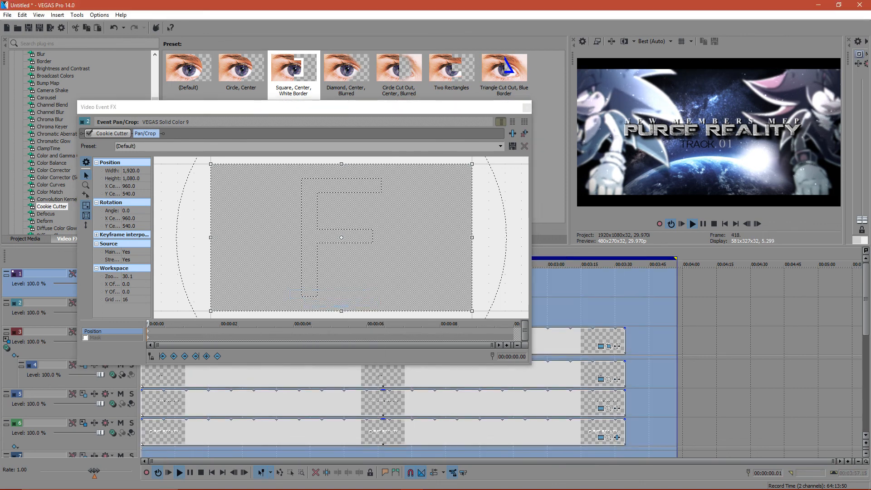
- Rotate the square's Pan/Crop frame to an angle of -31.9 at 00:00:10.00 and close the settings
{"action": "left_click", "coordinate": [345, 107]}
{"action": "left_click_drag", "start_coordinate": [487, 181], "coordinate": [355, 109]}
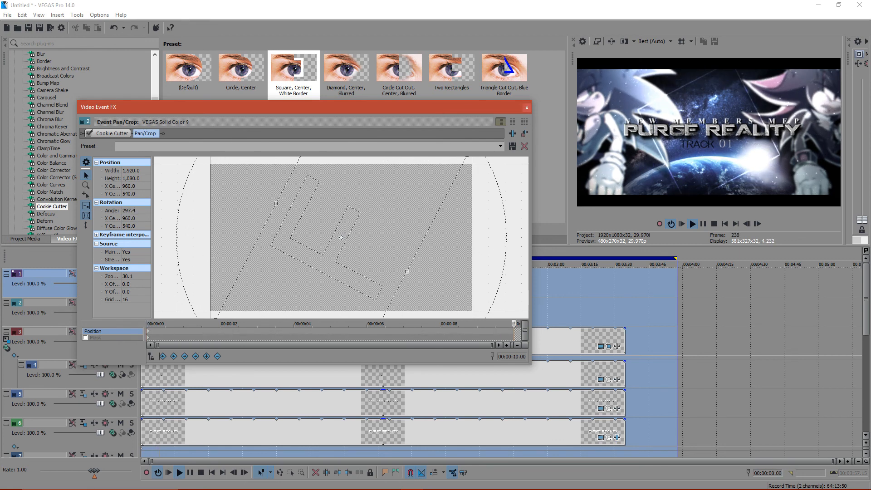
{"action": "left_click_drag", "start_coordinate": [355, 109], "coordinate": [434, 115]}
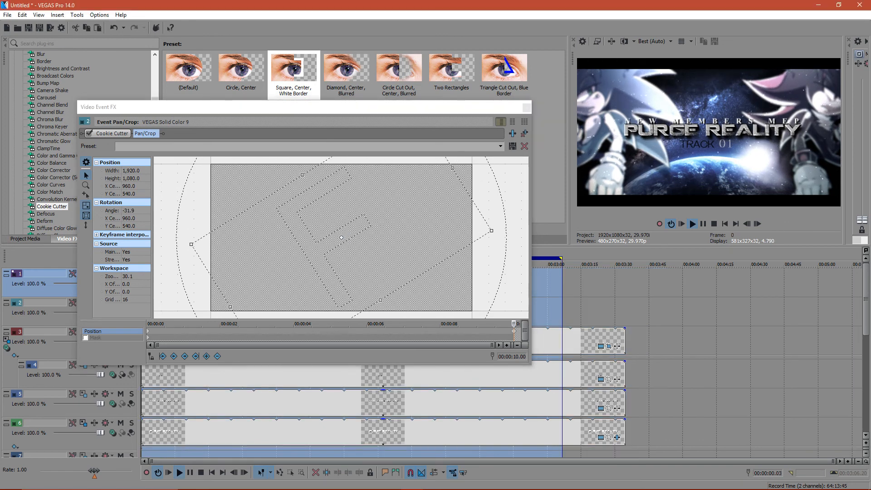
{"action": "left_click", "coordinate": [527, 108]}
- Extend the square event to nearly match the tracks below and move its final rotation keyframe to the end of the event
{"action": "left_click_drag", "start_coordinate": [164, 311], "coordinate": [622, 311]}
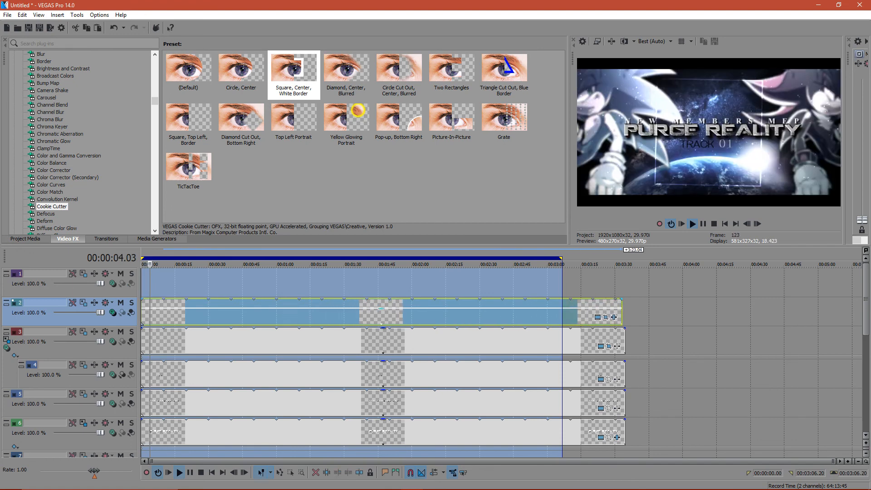
{"action": "left_click", "coordinate": [606, 317]}
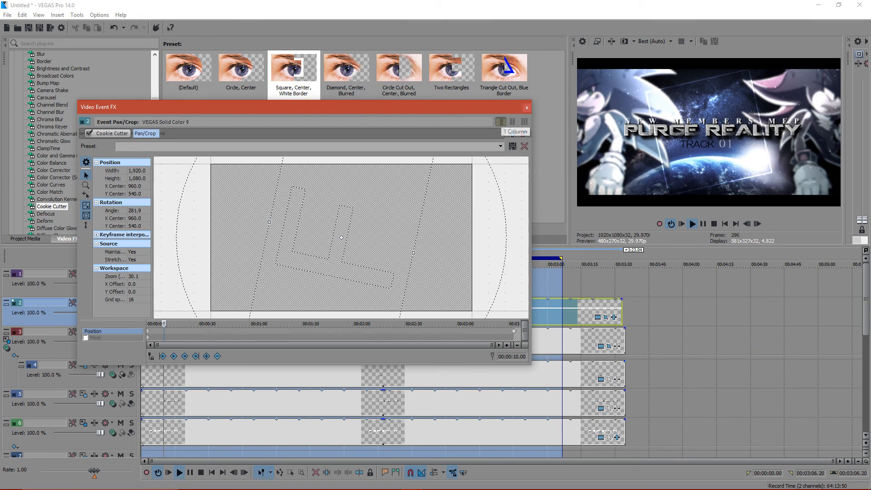
{"action": "left_click", "coordinate": [526, 108]}
- Copy the square event on track 2 and paste it at the start of the empty track 1
{"action": "double_click", "coordinate": [200, 313]}
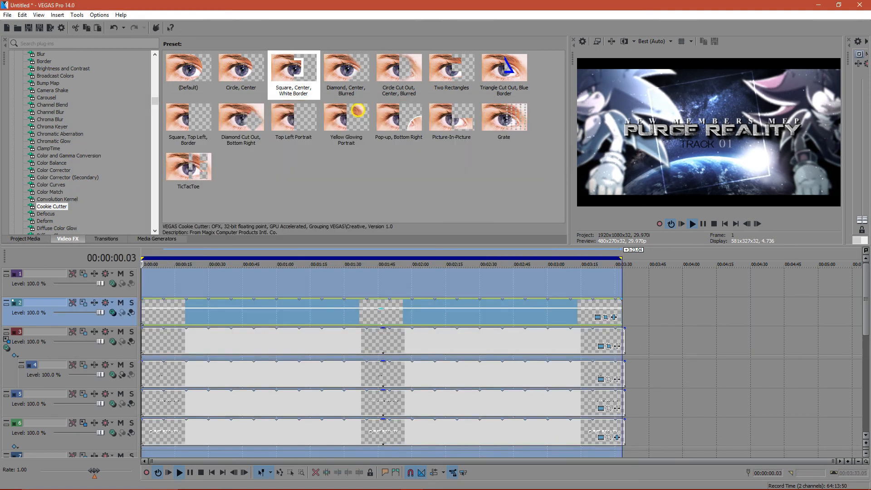
{"action": "right_click", "coordinate": [200, 313]}
{"action": "left_click", "coordinate": [222, 242]}
{"action": "right_click", "coordinate": [158, 281]}
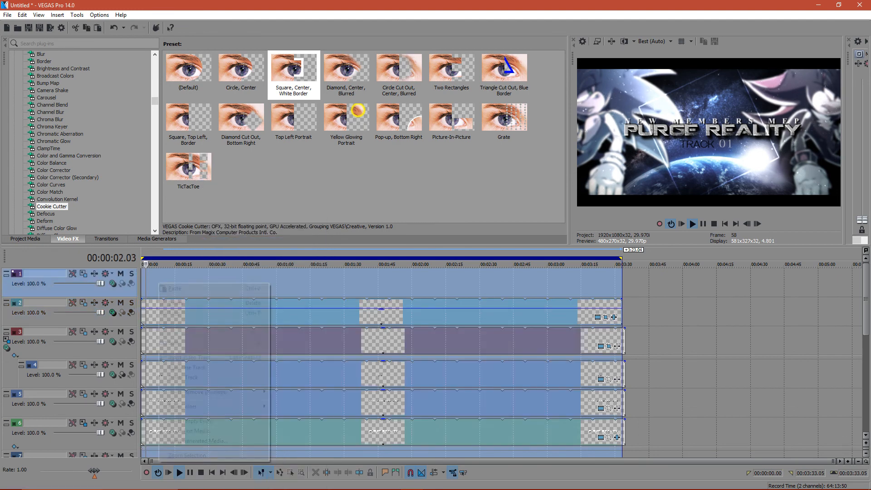
{"action": "left_click", "coordinate": [178, 289]}
{"action": "left_click", "coordinate": [498, 207]}
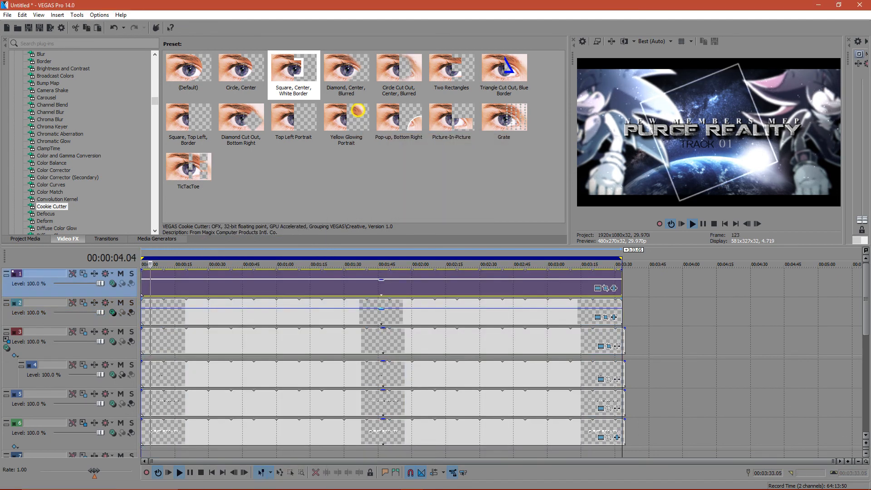
- Scale track 1 down to 1,693.88 by 952.80 in Track Motion and set its compositing mode to Dodge
{"action": "left_click", "coordinate": [353, 288]}
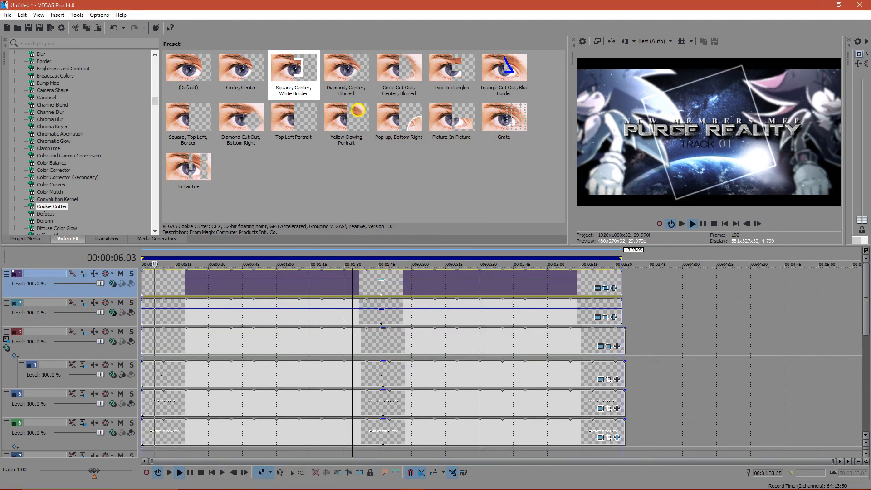
{"action": "left_click", "coordinate": [606, 288]}
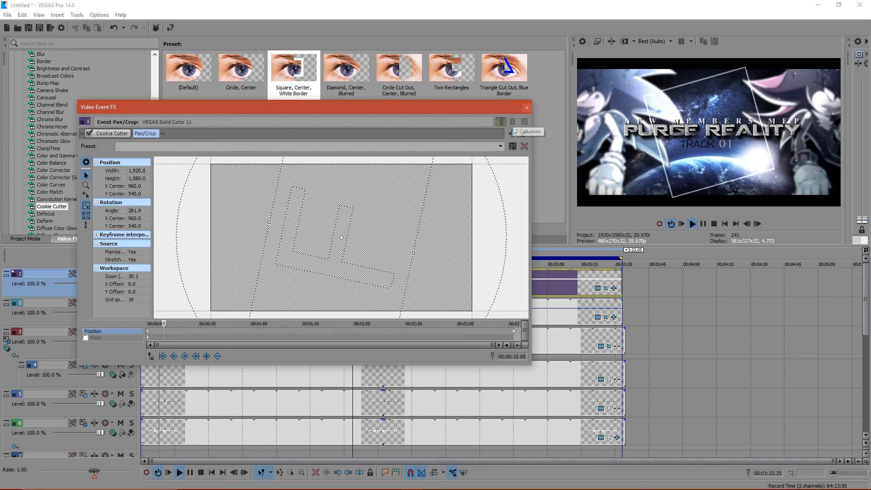
{"action": "left_click", "coordinate": [526, 107]}
{"action": "left_click", "coordinate": [84, 273]}
{"action": "mouse_move", "coordinate": [388, 292]}
{"action": "left_mouse_down"}
{"action": "mouse_move", "coordinate": [373, 283]}
{"action": "mouse_move", "coordinate": [398, 297]}
{"action": "left_mouse_up"}
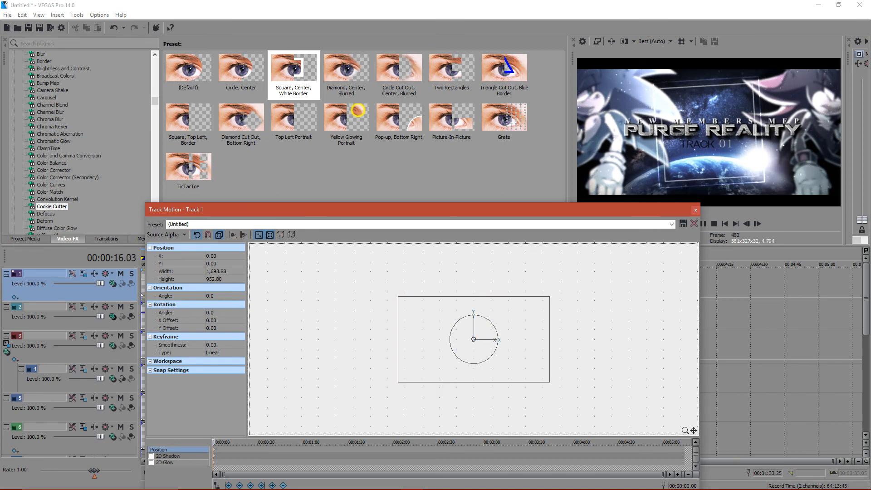
{"action": "left_click", "coordinate": [696, 210]}
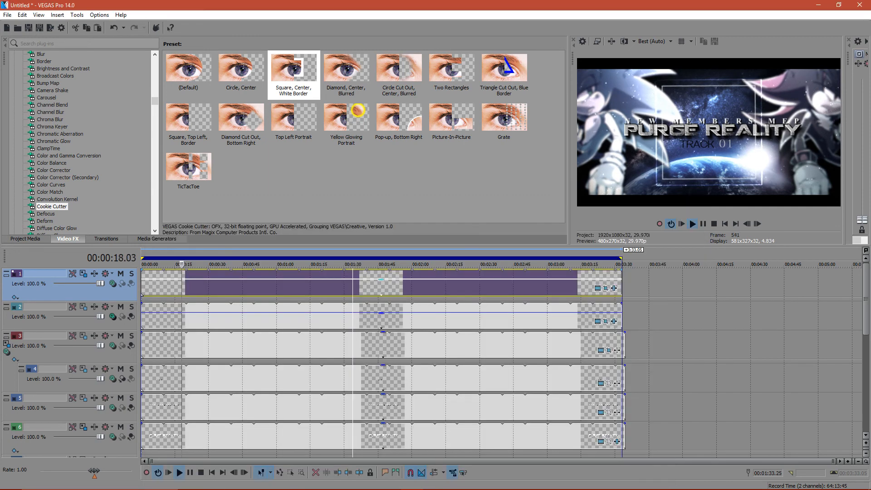
{"action": "left_click", "coordinate": [113, 283]}
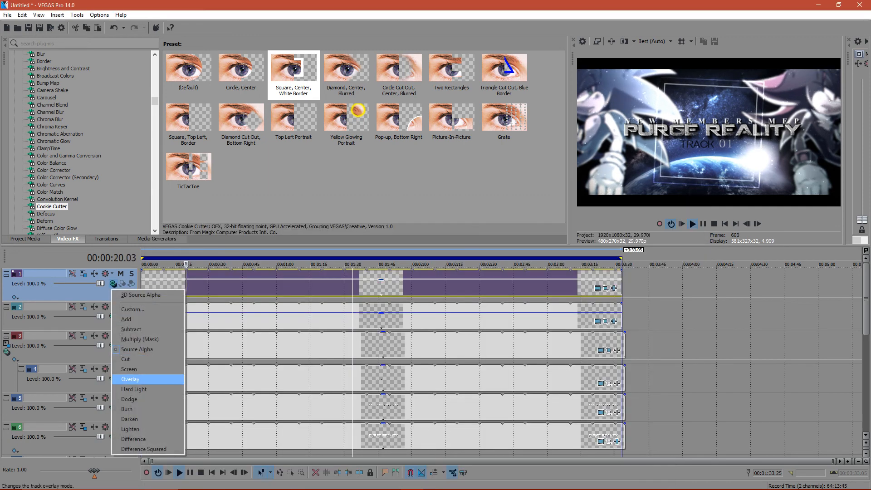
{"action": "left_click", "coordinate": [131, 400]}
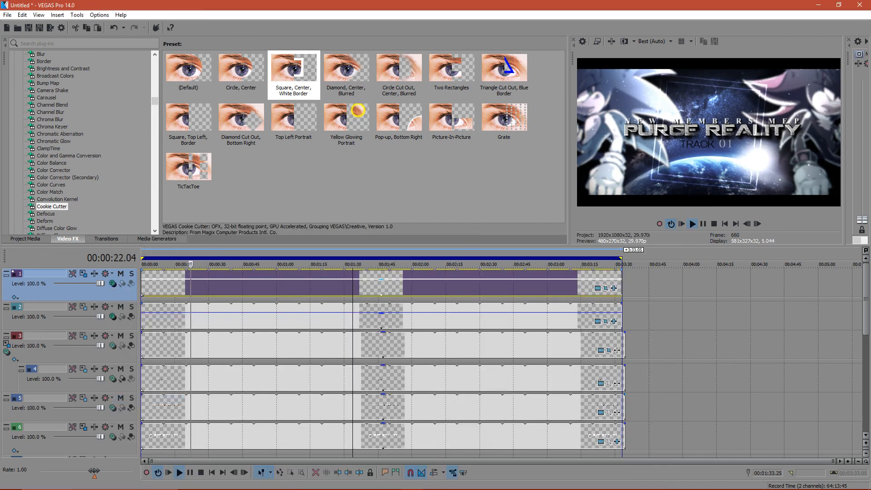
- Insert a new video track above the squares and paste another copy of the square event at its start
{"action": "right_click", "coordinate": [72, 300]}
{"action": "left_click", "coordinate": [74, 322]}
{"action": "double_click", "coordinate": [168, 314]}
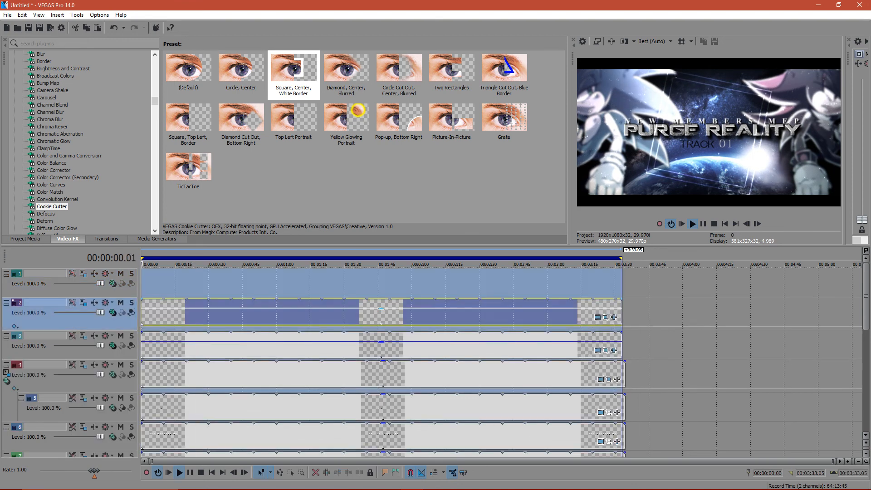
{"action": "right_click", "coordinate": [168, 313]}
{"action": "left_click", "coordinate": [182, 242]}
{"action": "right_click", "coordinate": [152, 288]}
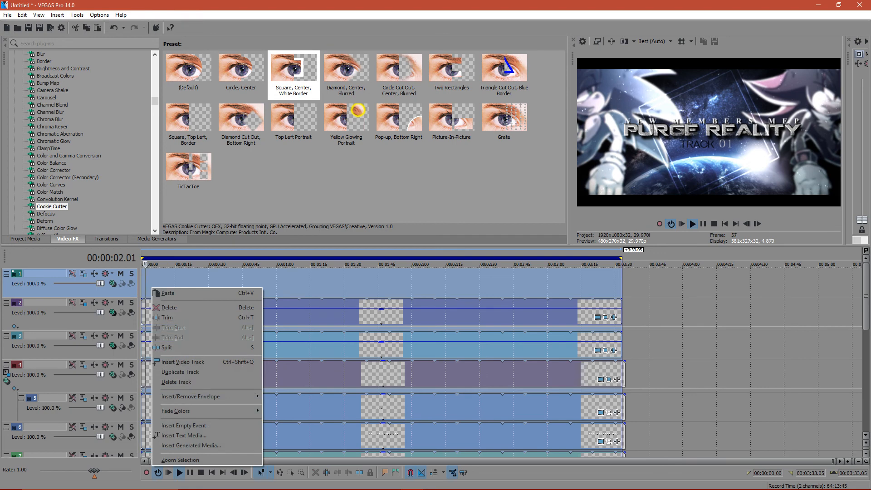
{"action": "left_click", "coordinate": [164, 293]}
{"action": "key", "text": "Return"}
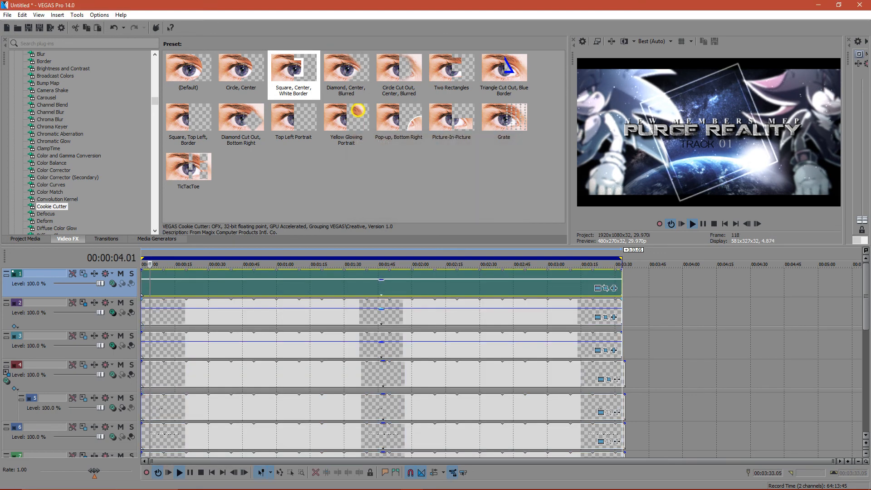
- Set the new top track's compositing mode to Dodge and scale it to 1,517.44 by 853.56 in Track Motion
{"action": "left_click", "coordinate": [113, 283]}
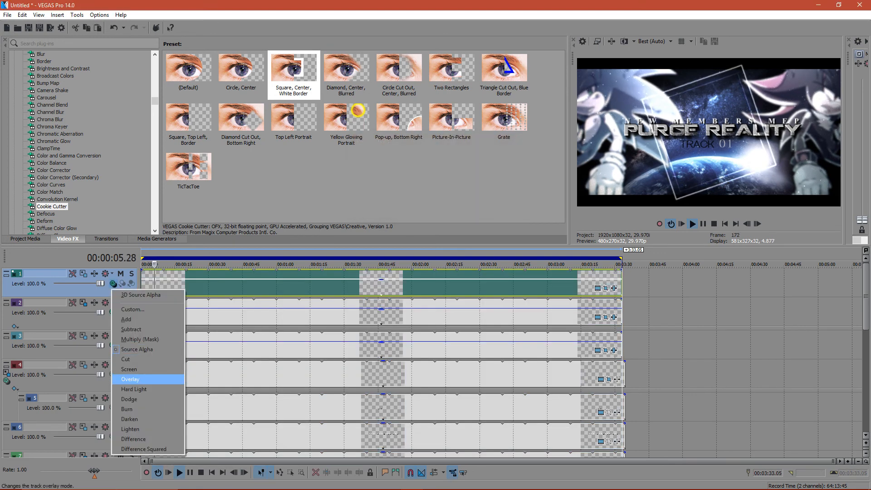
{"action": "left_click", "coordinate": [129, 400]}
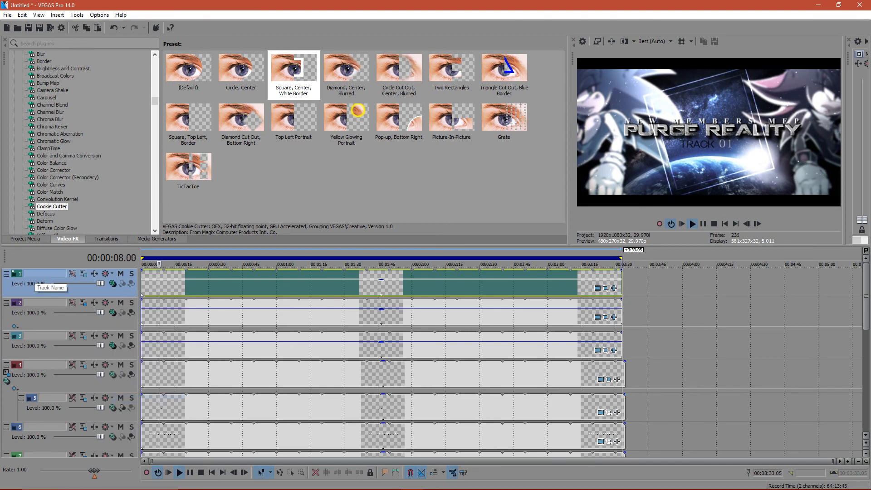
{"action": "left_click", "coordinate": [84, 274]}
{"action": "mouse_move", "coordinate": [388, 290]}
{"action": "left_mouse_down"}
{"action": "mouse_move", "coordinate": [367, 284]}
{"action": "mouse_move", "coordinate": [398, 297]}
{"action": "mouse_move", "coordinate": [392, 293]}
{"action": "left_mouse_up"}
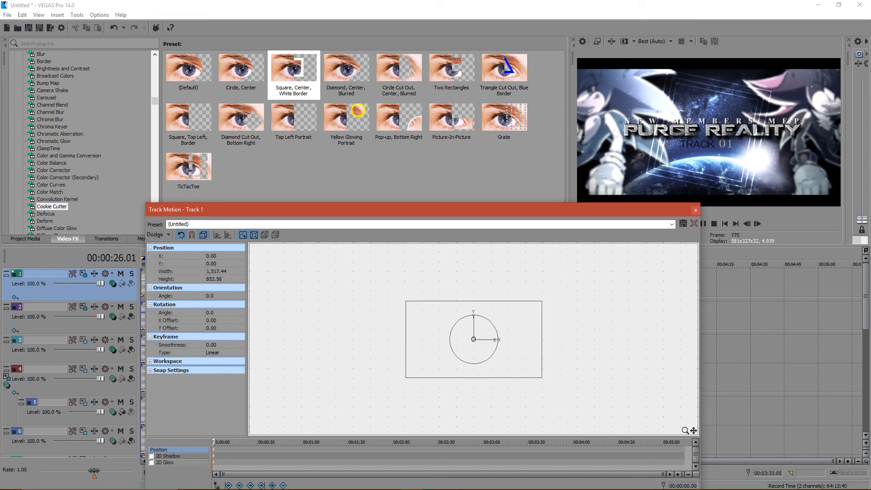
{"action": "left_click", "coordinate": [696, 210]}
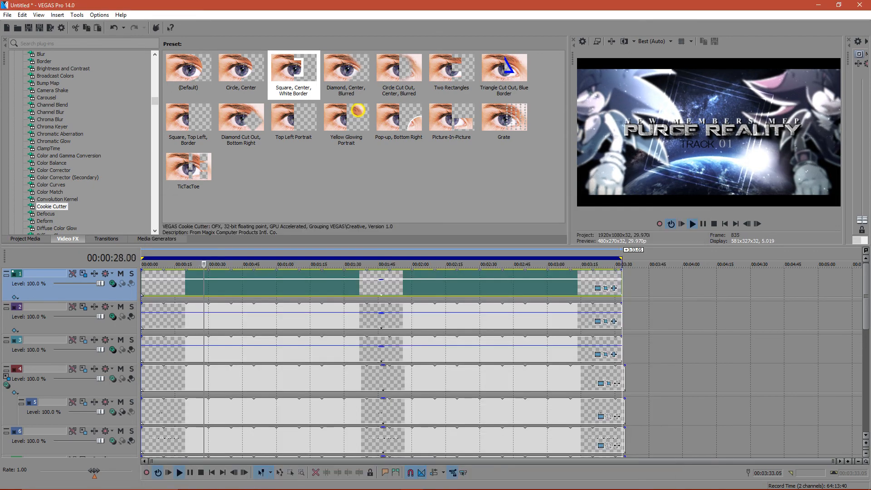
- Switch to the YouTube live dashboard in Chrome to check the chat and return to VEGAS Pro full screen
{"action": "key", "text": "super+Down"}
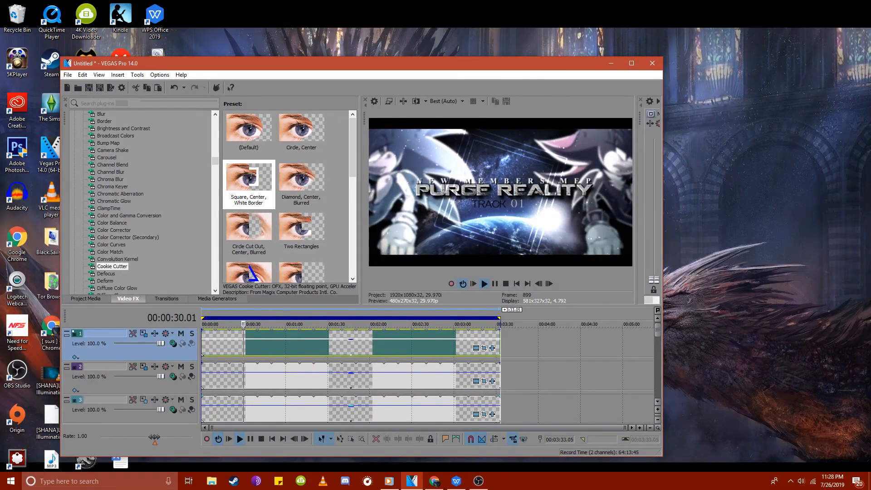
{"action": "left_click", "coordinate": [435, 481]}
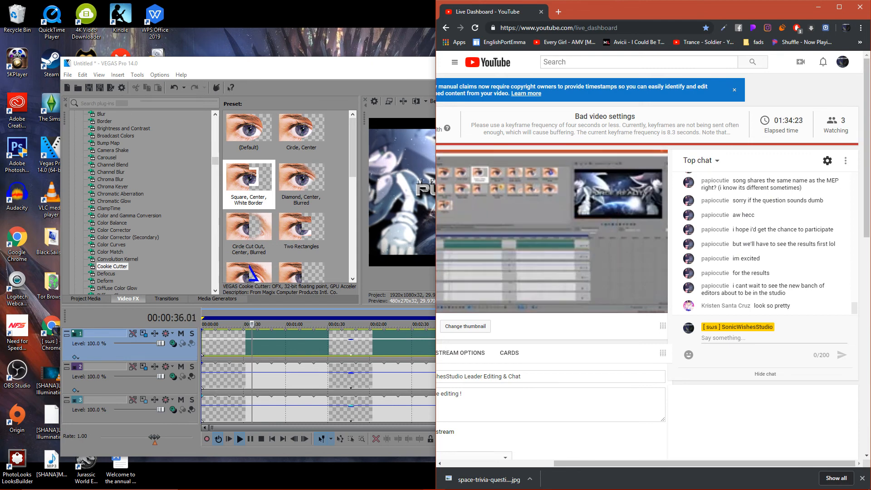
{"action": "left_click", "coordinate": [819, 7]}
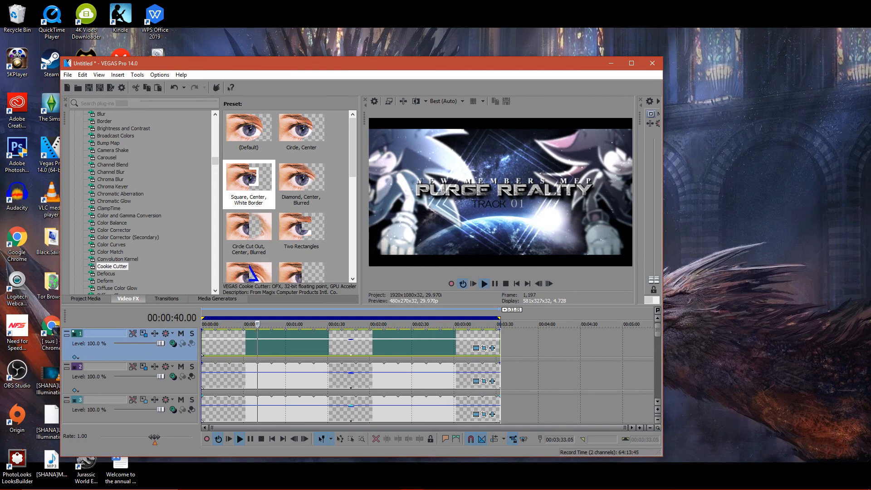
{"action": "left_click", "coordinate": [631, 63]}
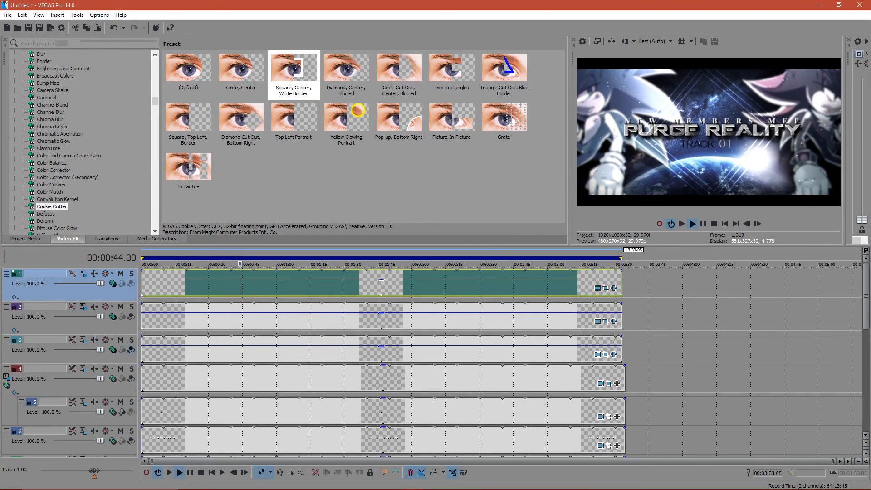
- Make tracks 2 and 3 compositing children of track 1 and set the parent composite mode to Dodge
{"action": "left_click", "coordinate": [131, 350]}
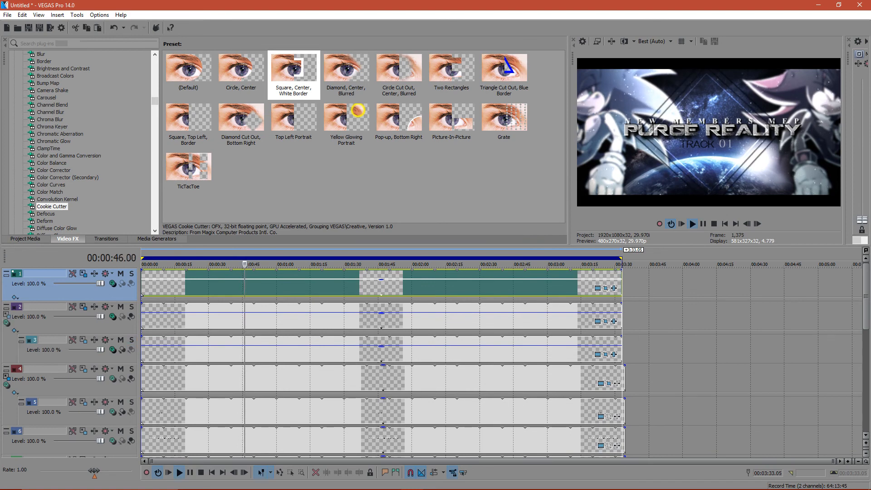
{"action": "left_click", "coordinate": [131, 317]}
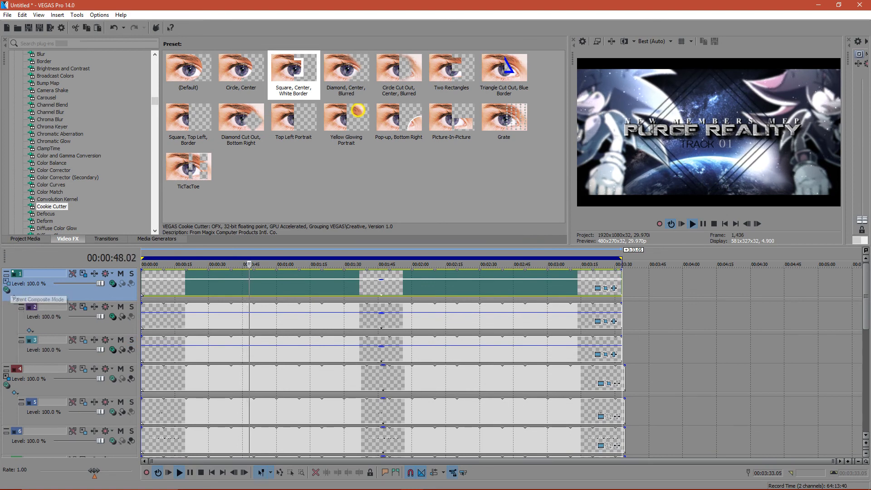
{"action": "left_click", "coordinate": [6, 290]}
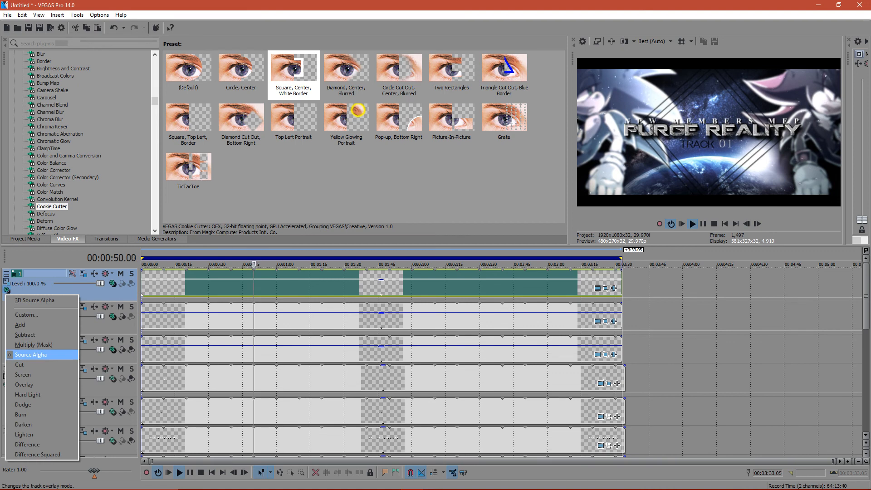
{"action": "left_click", "coordinate": [27, 405]}
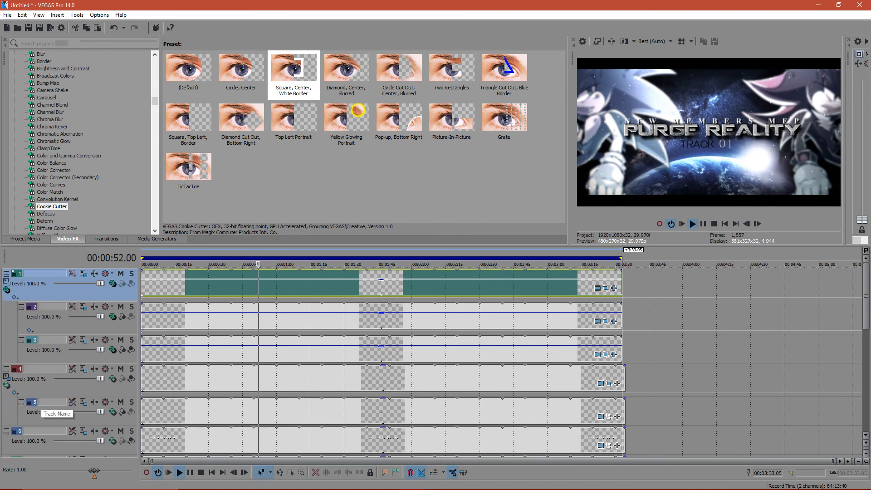
- Set the individual compositing modes of the three square tracks to Source Alpha
{"action": "left_click", "coordinate": [113, 283]}
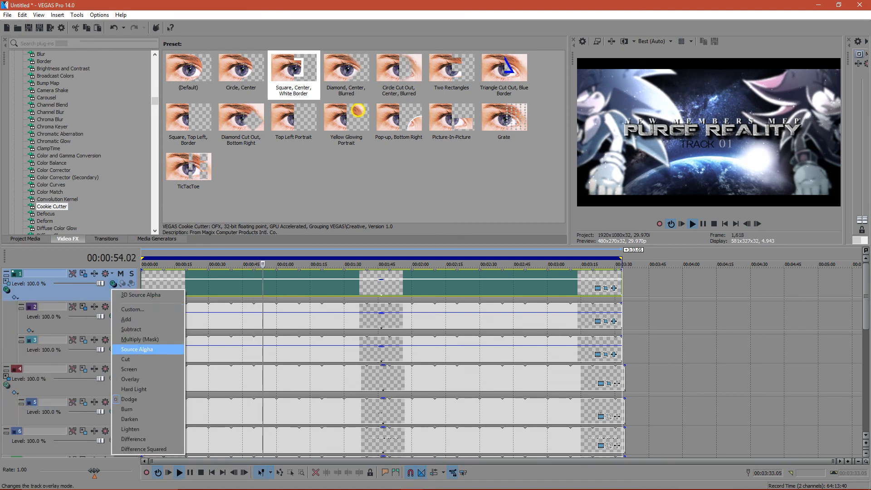
{"action": "left_click", "coordinate": [137, 350]}
{"action": "left_click", "coordinate": [113, 317]}
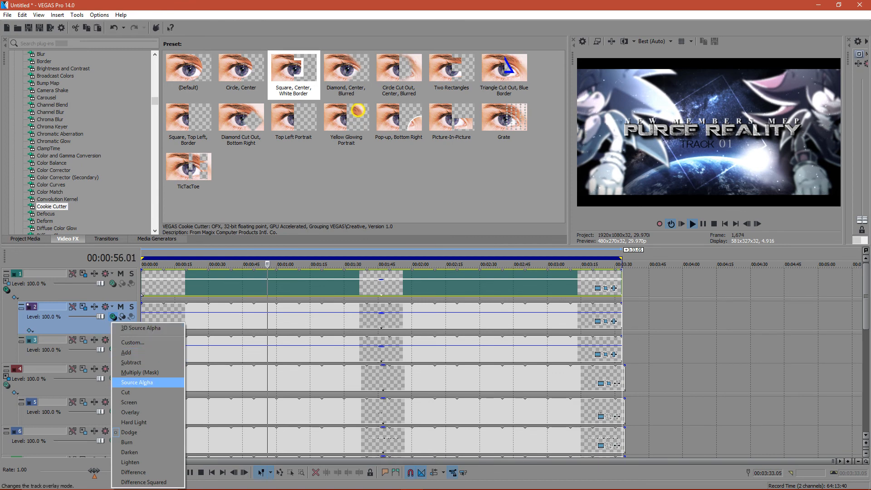
{"action": "left_click", "coordinate": [137, 382]}
{"action": "left_click", "coordinate": [113, 350]}
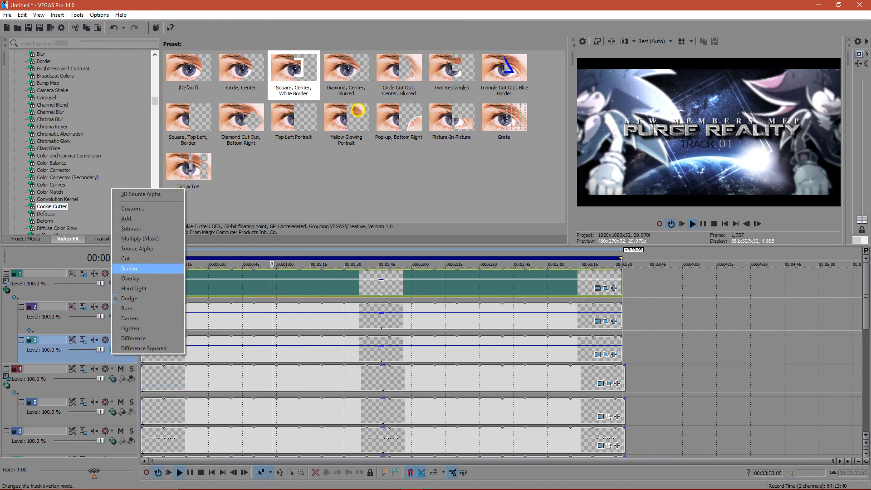
{"action": "left_click", "coordinate": [137, 248]}
- Move the parent square track and its two children below the title tracks, directly above the empty track
{"action": "left_click", "coordinate": [59, 294], "text": "ctrl"}
{"action": "left_click", "coordinate": [59, 326], "text": "ctrl"}
{"action": "mouse_move", "coordinate": [59, 326]}
{"action": "left_mouse_down"}
{"action": "mouse_move", "coordinate": [59, 395]}
{"action": "mouse_move", "coordinate": [59, 335]}
{"action": "left_mouse_up"}
{"action": "key", "text": "ctrl+z"}
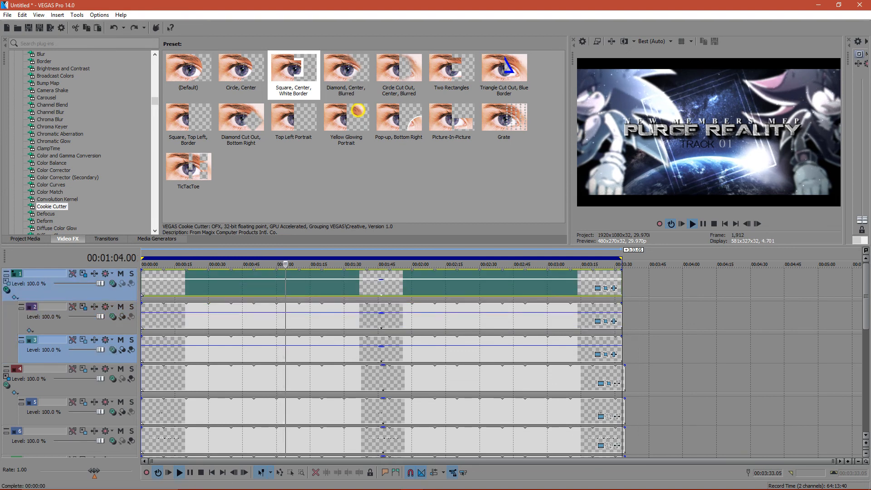
{"action": "scroll", "coordinate": [381, 363], "scroll_direction": "down", "scroll_amount": 5}
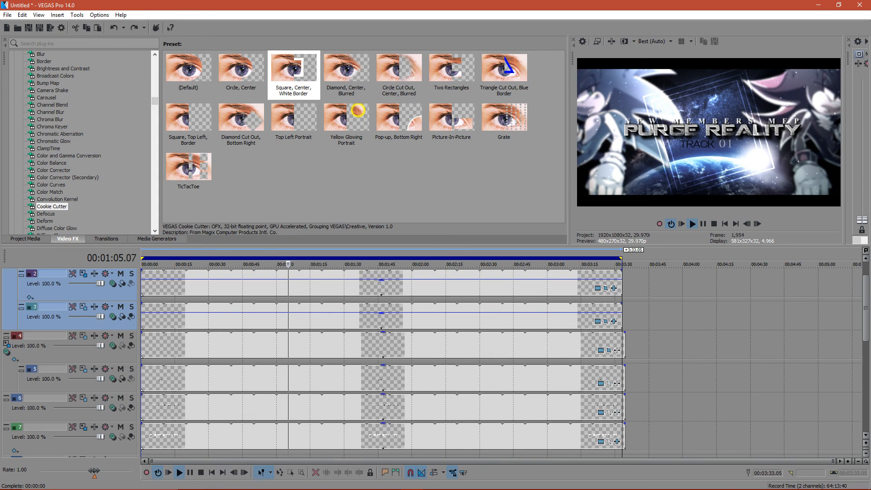
{"action": "key", "text": "ctrl+y"}
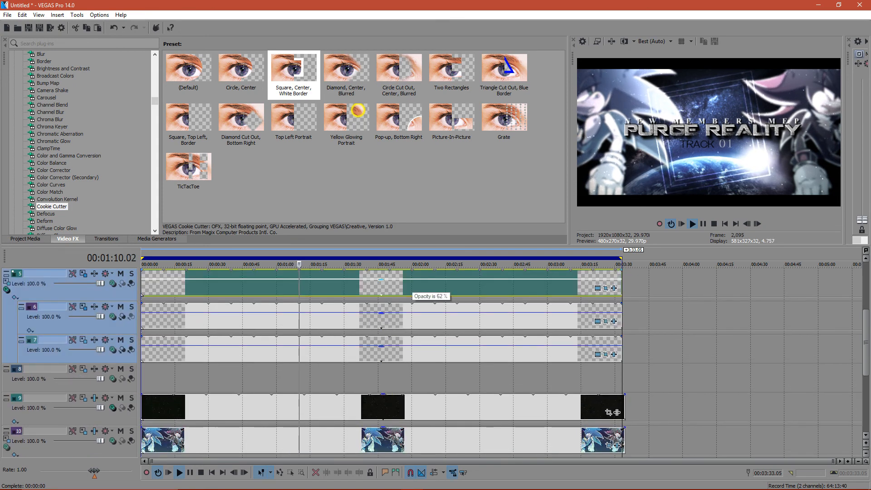
- Play several stretches of the timeline to examine the rotating squares behind the title
{"action": "left_click_drag", "start_coordinate": [680, 291], "coordinate": [481, 291]}
{"action": "left_click_drag", "start_coordinate": [720, 290], "coordinate": [265, 290]}
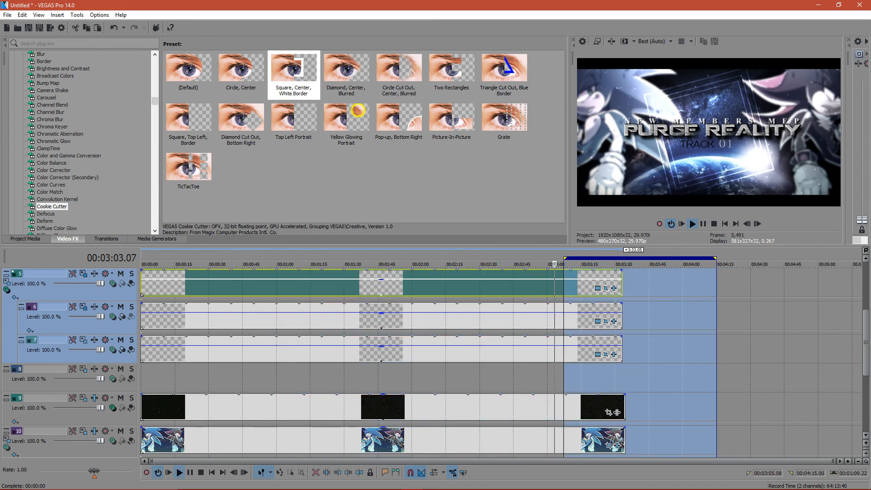
{"action": "left_click_drag", "start_coordinate": [564, 286], "coordinate": [549, 286]}
{"action": "left_click_drag", "start_coordinate": [706, 286], "coordinate": [240, 286]}
{"action": "left_click_drag", "start_coordinate": [779, 286], "coordinate": [316, 286]}
{"action": "left_click_drag", "start_coordinate": [315, 372], "coordinate": [152, 372]}
{"action": "left_click_drag", "start_coordinate": [683, 372], "coordinate": [475, 372]}
{"action": "left_click_drag", "start_coordinate": [634, 372], "coordinate": [422, 373]}
{"action": "left_click_drag", "start_coordinate": [736, 372], "coordinate": [501, 372]}
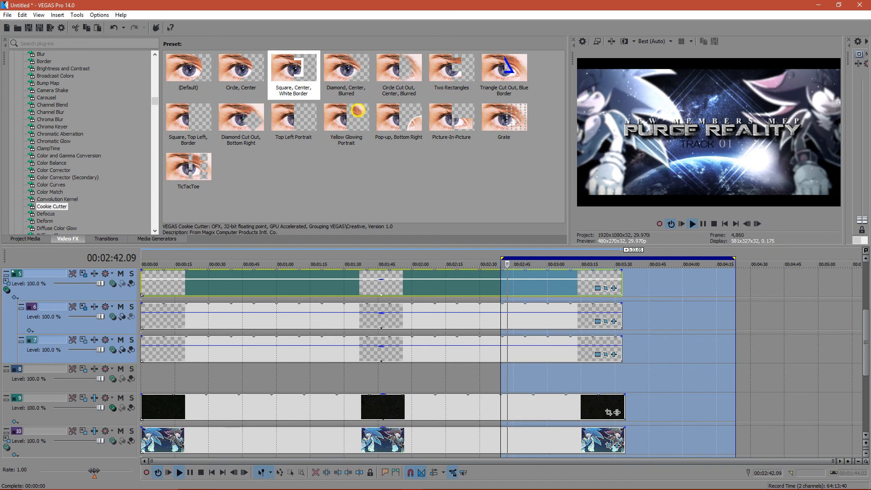
{"action": "left_click_drag", "start_coordinate": [722, 375], "coordinate": [600, 374]}
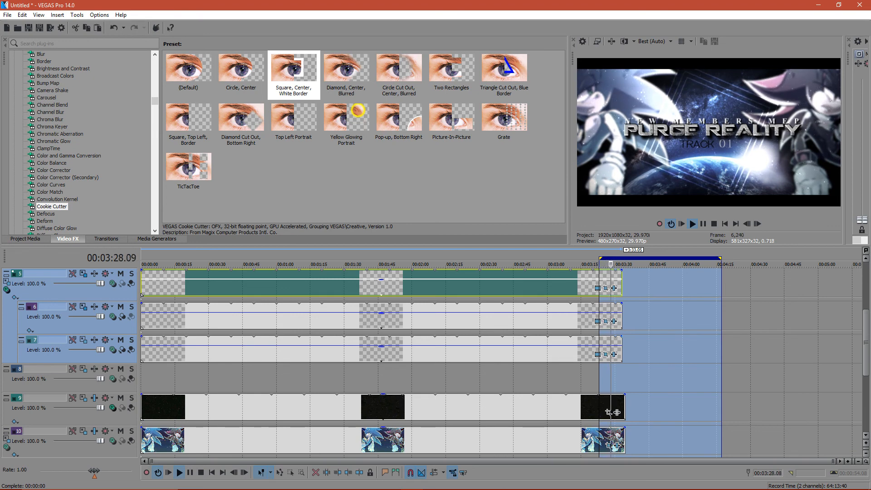
{"action": "left_click_drag", "start_coordinate": [738, 352], "coordinate": [153, 352]}
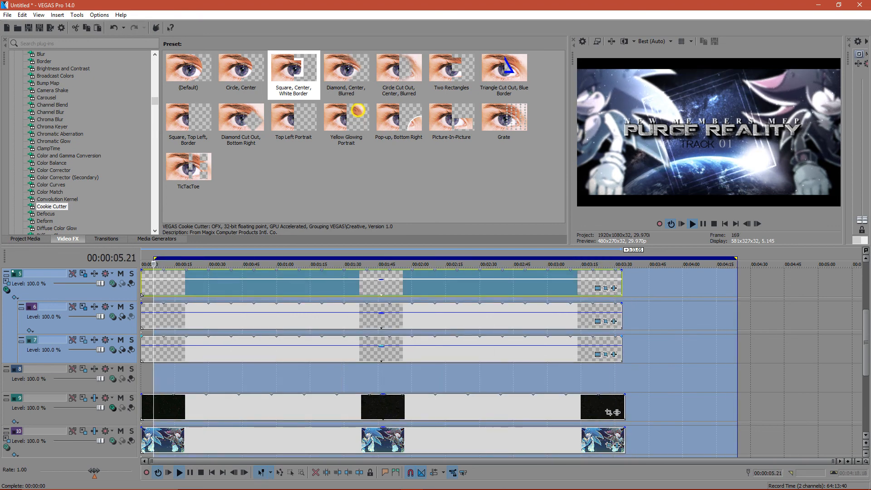
{"action": "left_click_drag", "start_coordinate": [711, 372], "coordinate": [456, 372]}
{"action": "left_click_drag", "start_coordinate": [744, 372], "coordinate": [145, 372]}
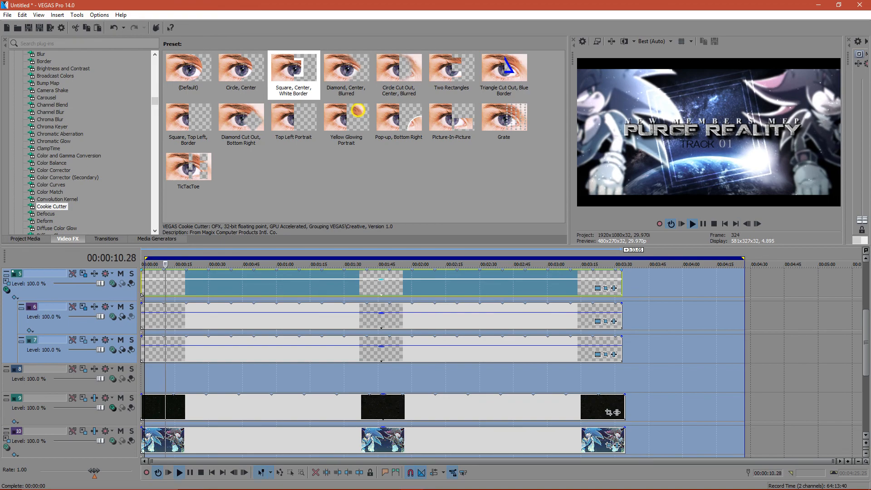
- Switch to the YouTube live dashboard in Chrome at full size to read the stream chat
{"action": "left_click", "coordinate": [818, 5]}
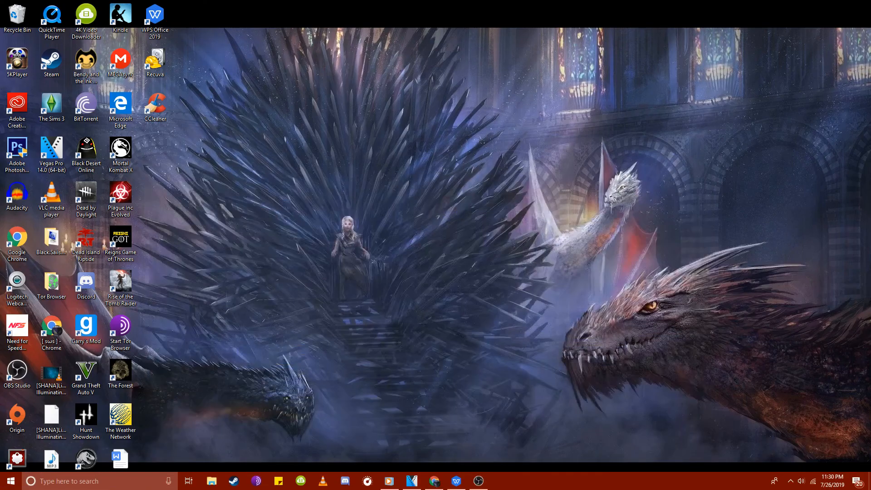
{"action": "left_click", "coordinate": [435, 481]}
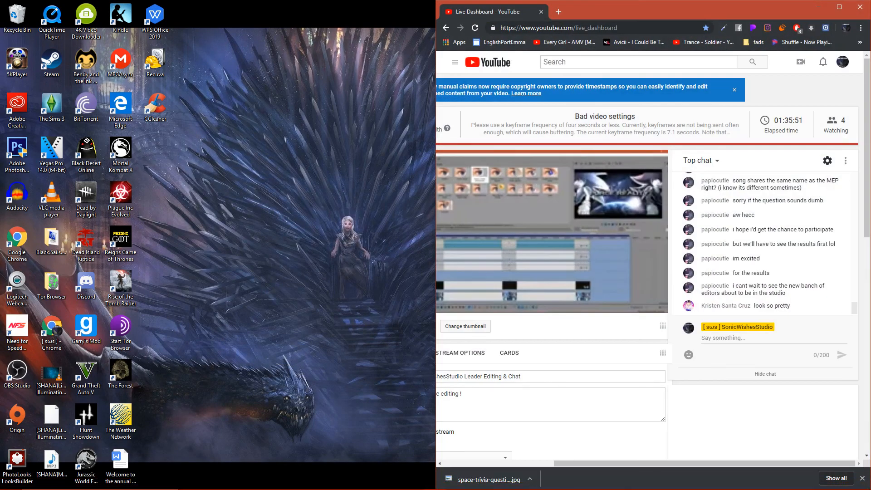
{"action": "left_click", "coordinate": [839, 6]}
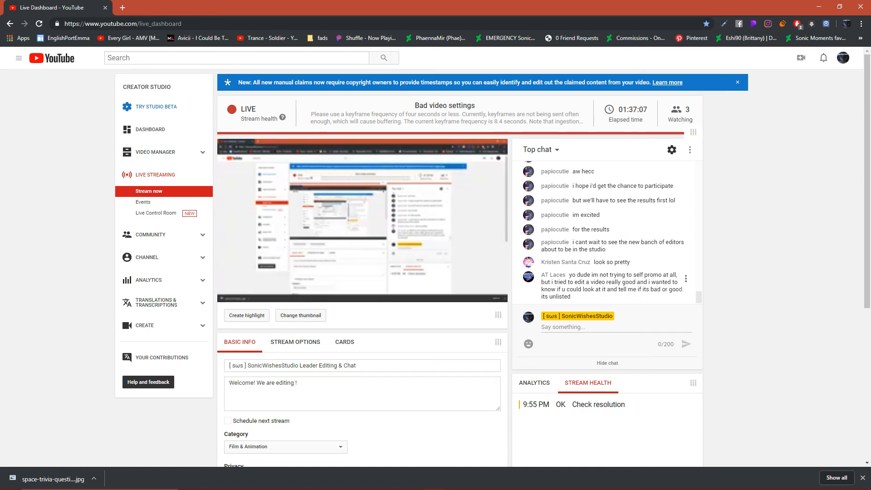
- Launch Discord and arrange it side by side with the Chrome live dashboard, each filling half the screen
{"action": "mouse_move", "coordinate": [363, 489]}
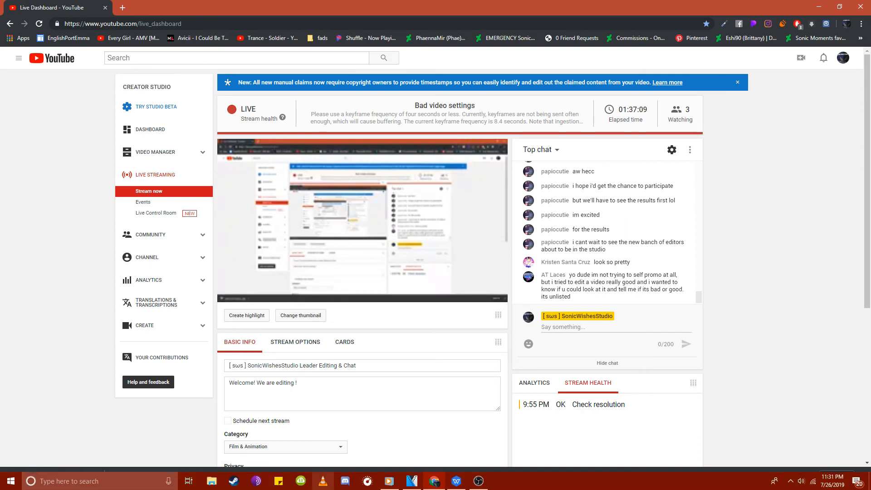
{"action": "left_click", "coordinate": [345, 481]}
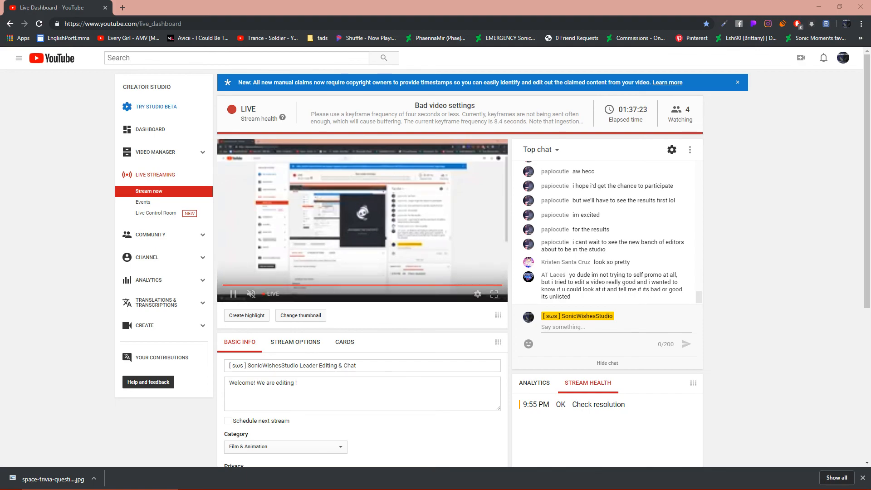
{"action": "double_click", "coordinate": [468, 10]}
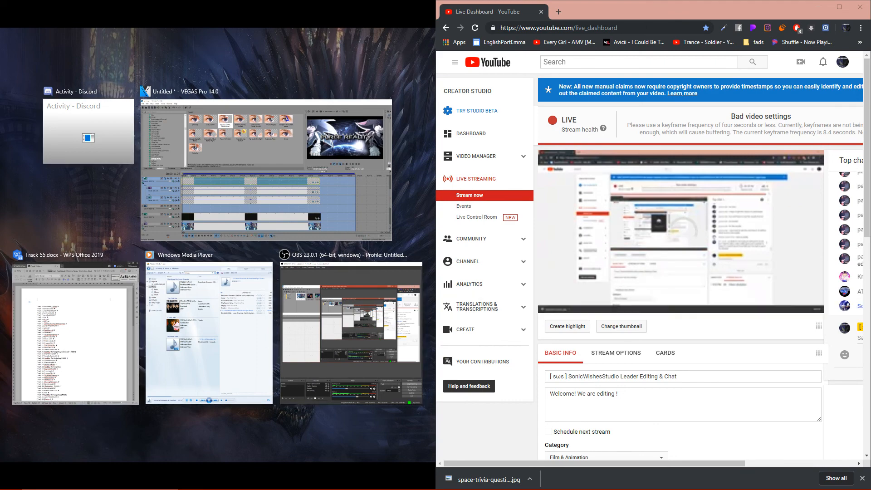
{"action": "key", "text": "super+Left"}
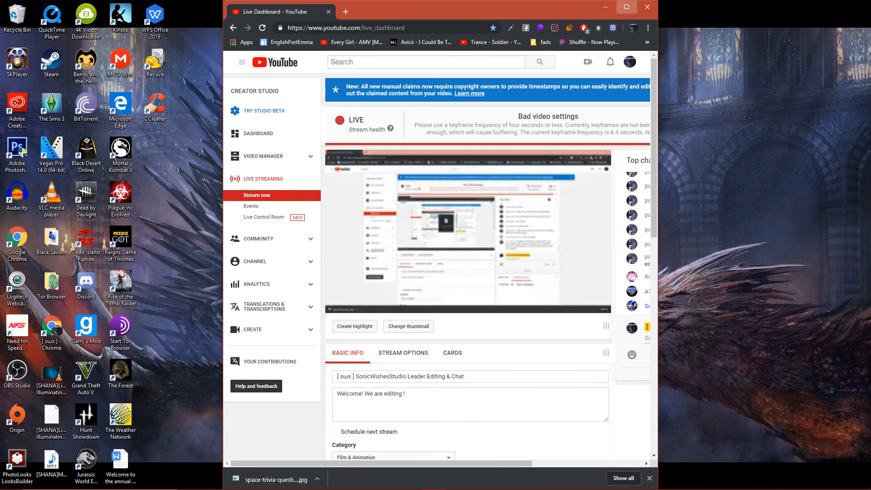
{"action": "left_click", "coordinate": [627, 7]}
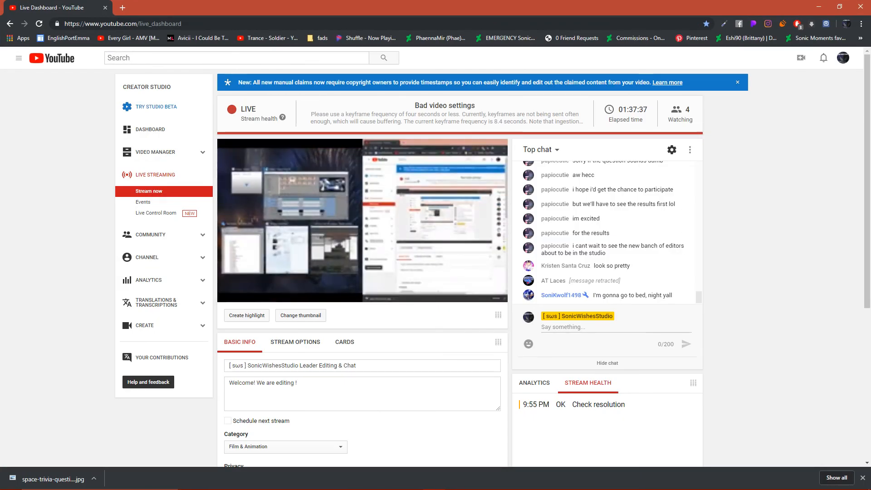
{"action": "key", "text": "super+Down"}
{"action": "key", "text": "super+Right"}
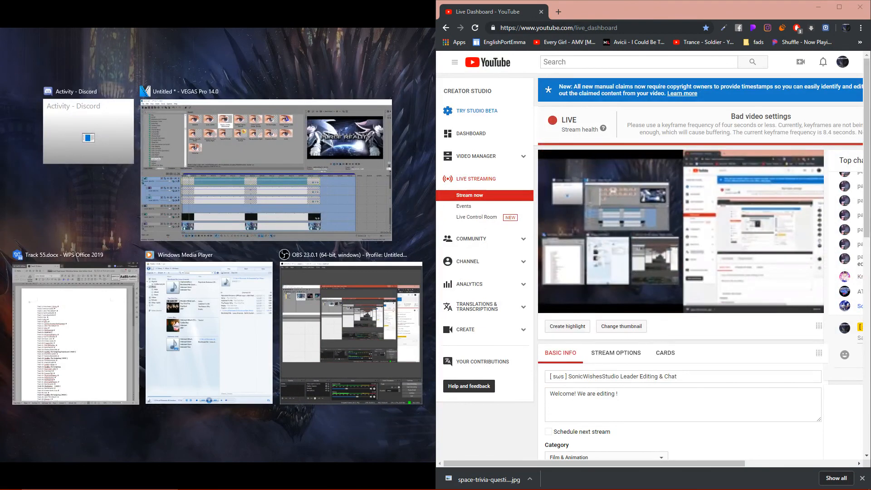
{"action": "left_click", "coordinate": [89, 132]}
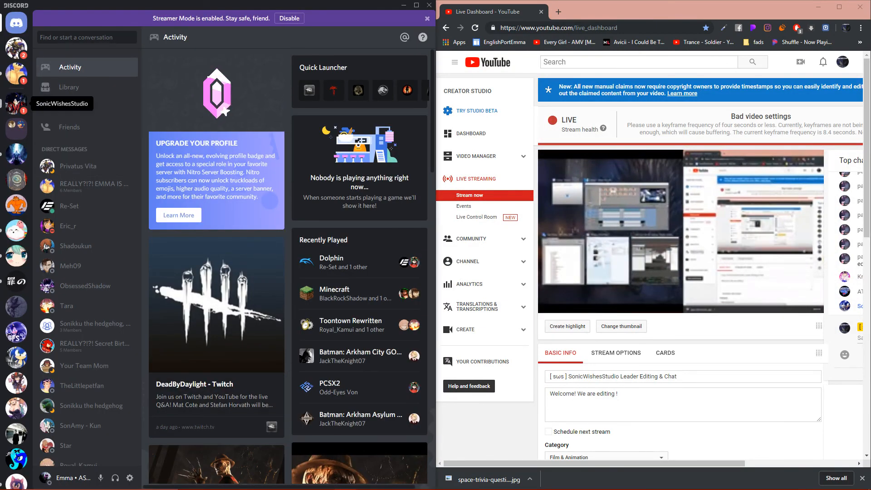
- Generate a new invite link for the SonicWishesStudio server that never expires, starting from its gateway-to-hell channel
{"action": "left_click", "coordinate": [16, 103]}
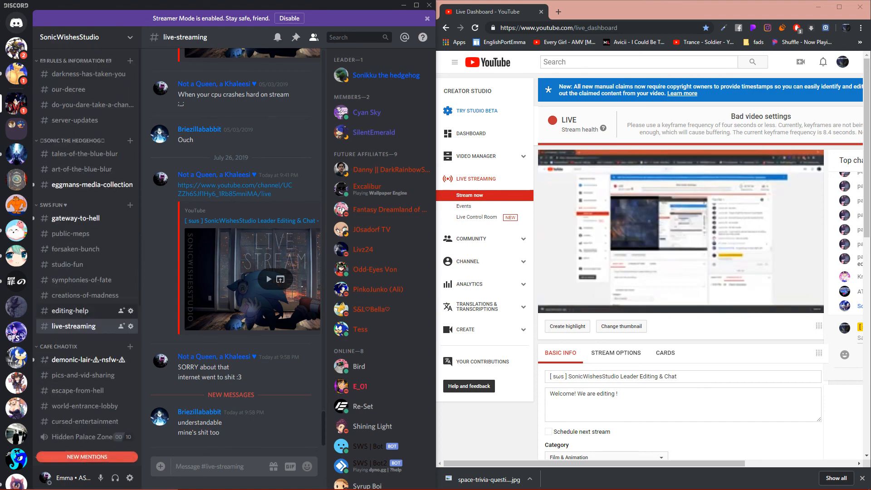
{"action": "left_click", "coordinate": [77, 218]}
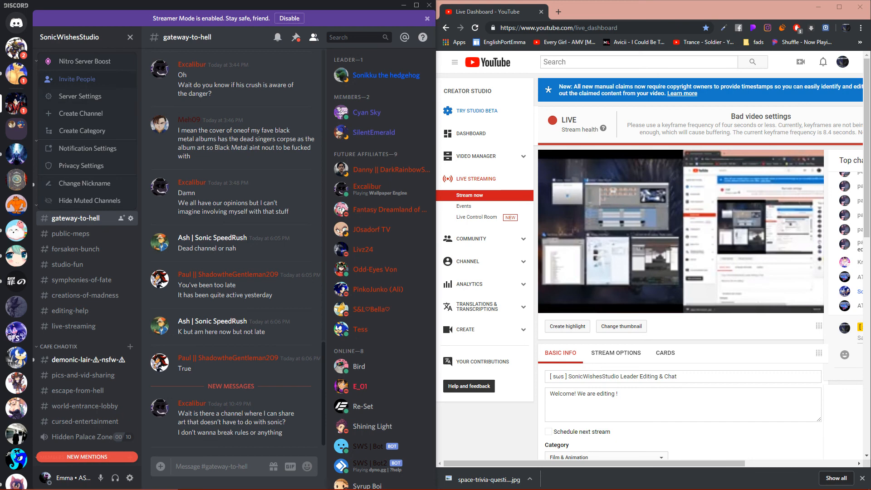
{"action": "left_click", "coordinate": [75, 80]}
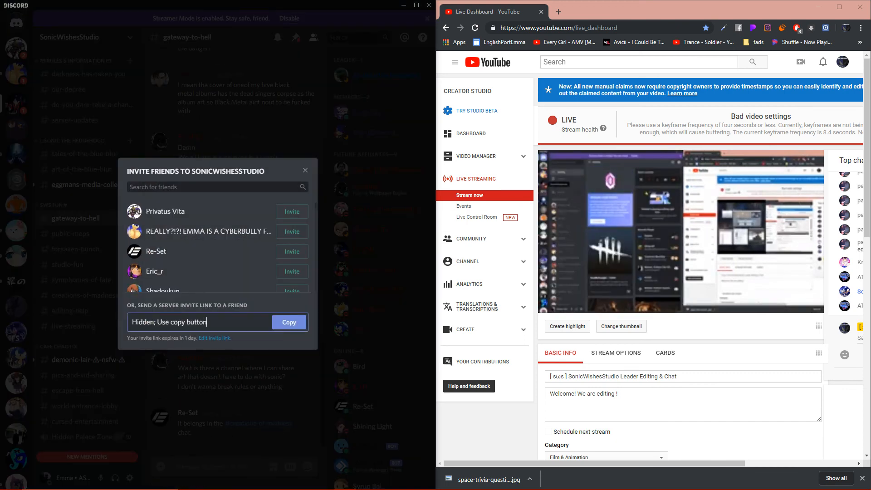
{"action": "left_click", "coordinate": [214, 338]}
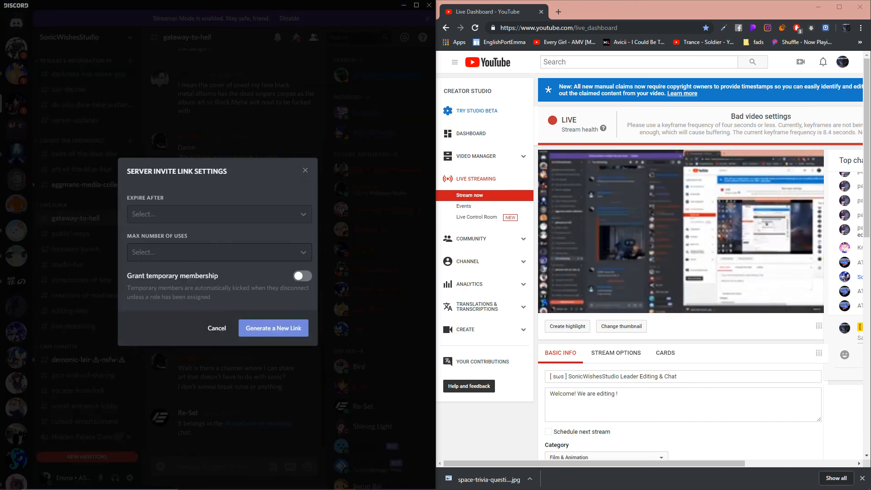
{"action": "left_click", "coordinate": [219, 252]}
{"action": "left_click", "coordinate": [219, 253]}
{"action": "left_click", "coordinate": [219, 214]}
{"action": "left_click", "coordinate": [219, 323]}
{"action": "left_click", "coordinate": [274, 328]}
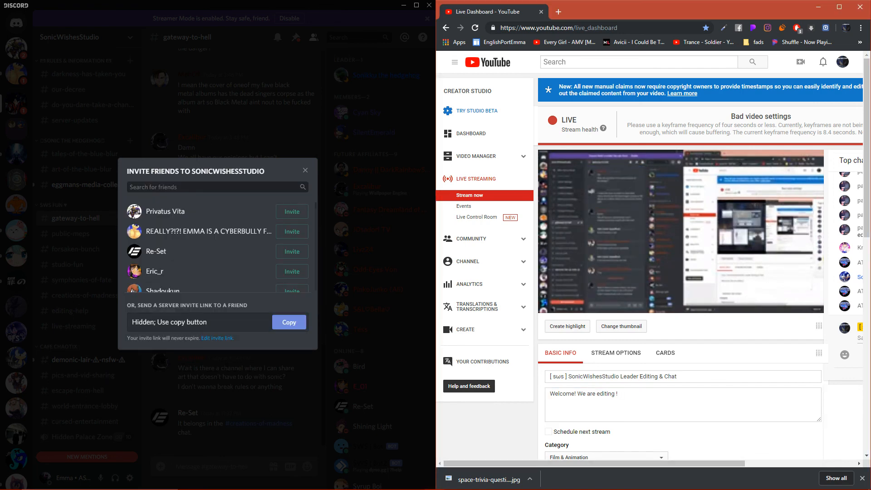
- Copy the server invite link, post it in the YouTube live chat, and close the invite dialog
{"action": "left_click_drag", "start_coordinate": [595, 463], "coordinate": [705, 463]}
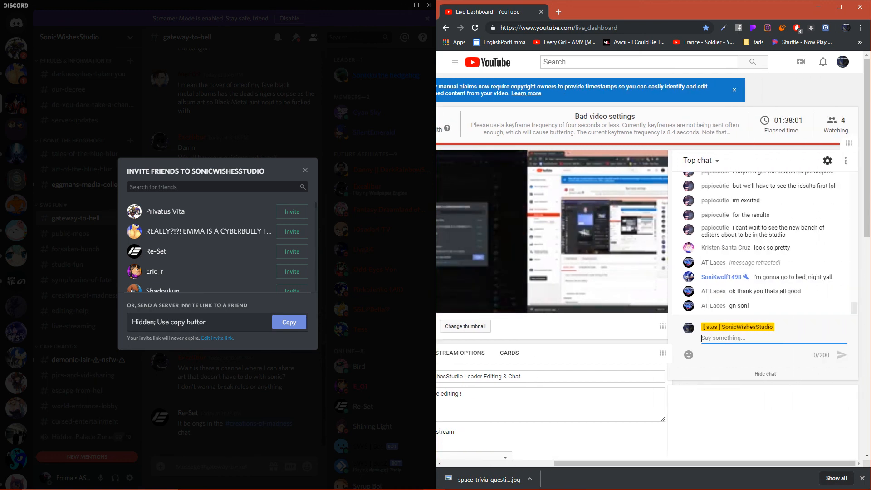
{"action": "right_click", "coordinate": [769, 340]}
{"action": "key", "text": "Escape"}
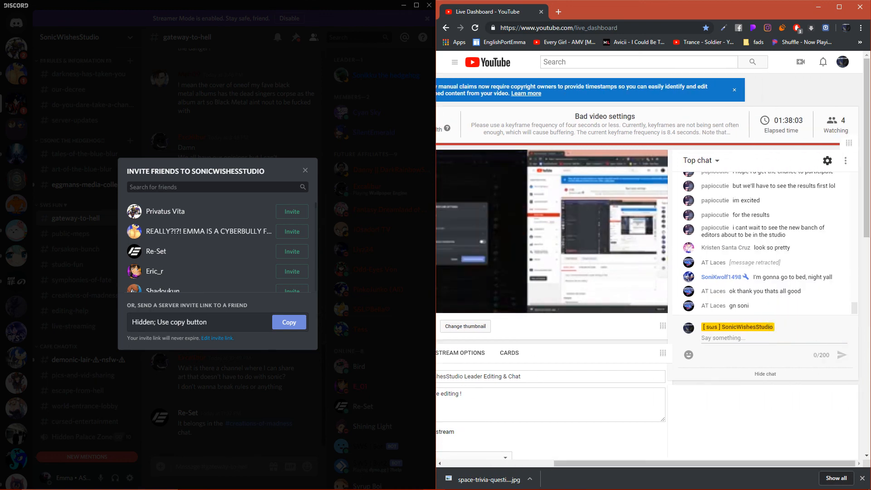
{"action": "right_click", "coordinate": [724, 340]}
{"action": "key", "text": "Escape"}
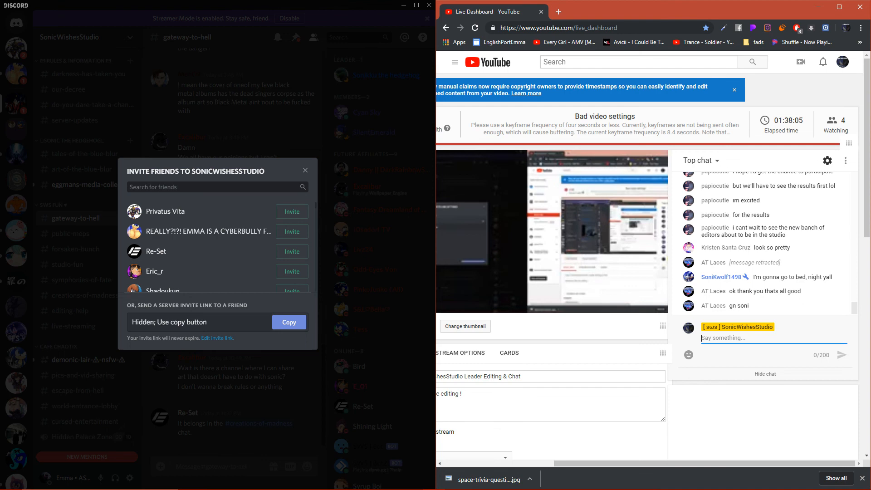
{"action": "left_click", "coordinate": [289, 323]}
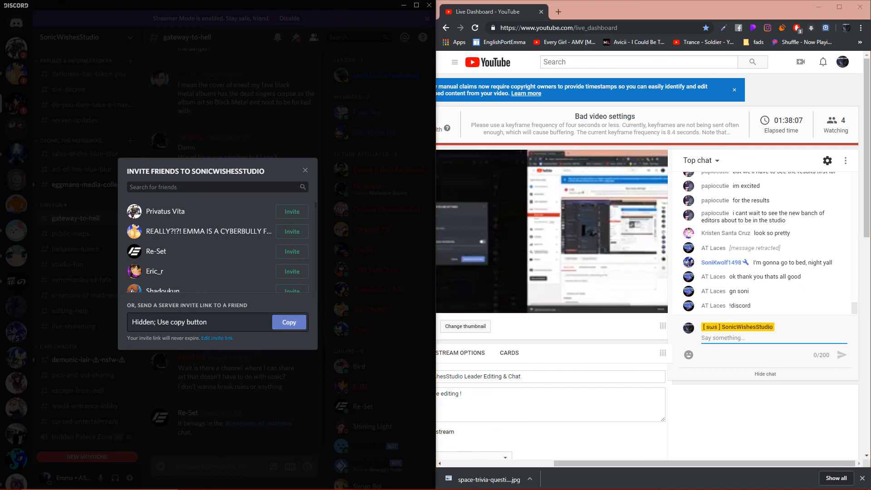
{"action": "left_click", "coordinate": [749, 339]}
{"action": "key", "text": "ctrl+v"}
{"action": "key", "text": "Return"}
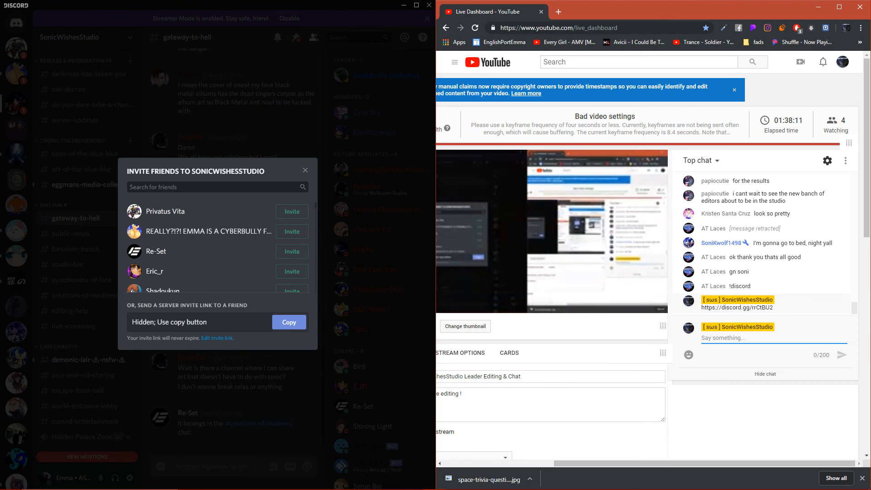
{"action": "left_click", "coordinate": [305, 170]}
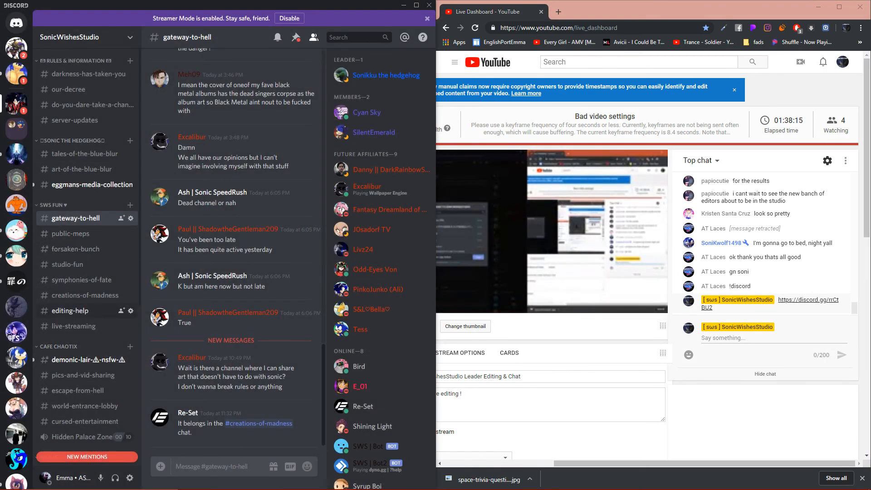
- Look through the pics-and-vid-sharing, creations-of-madness and darkness-has-taken-you channels of the SonicWishesStudio server
{"action": "scroll", "coordinate": [86, 273], "scroll_direction": "down", "scroll_amount": 5}
{"action": "left_click", "coordinate": [81, 119]}
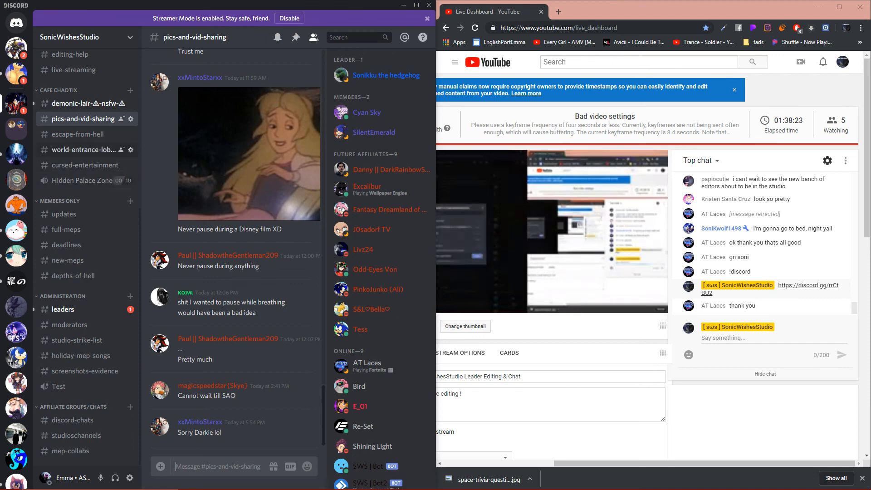
{"action": "scroll", "coordinate": [81, 163], "scroll_direction": "up", "scroll_amount": 5}
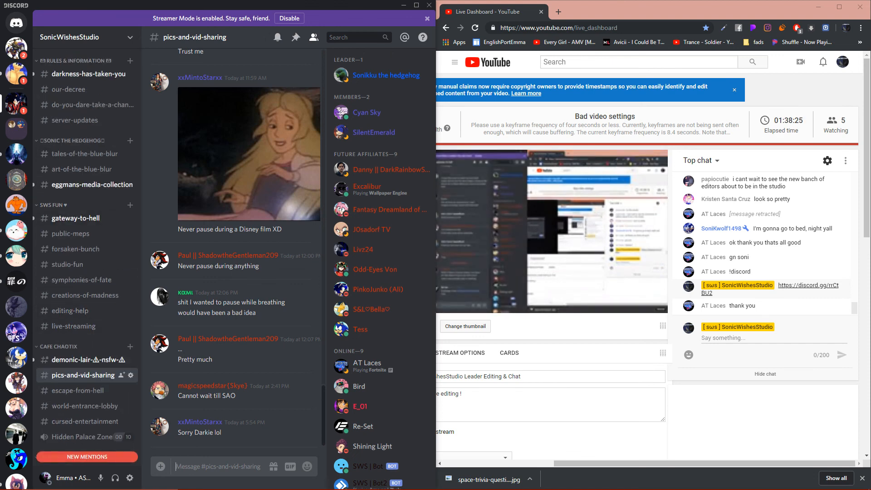
{"action": "left_click", "coordinate": [82, 295]}
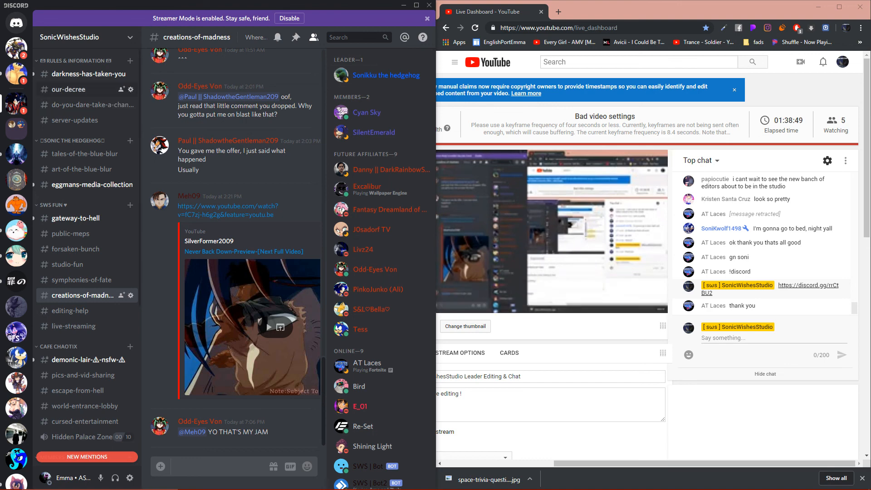
{"action": "left_click", "coordinate": [82, 74]}
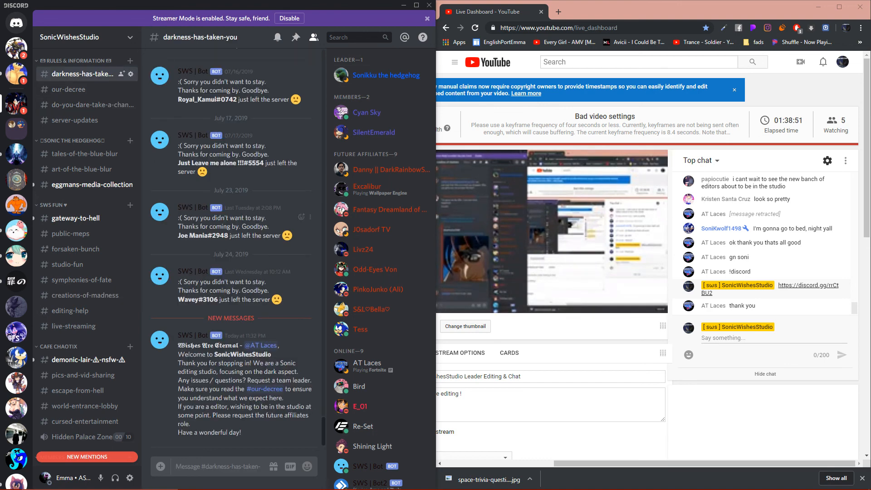
- Post a message in the gateway-to-hell channel that mentions the newly joined member, with "Welcome" on the second line
{"action": "left_click", "coordinate": [81, 219]}
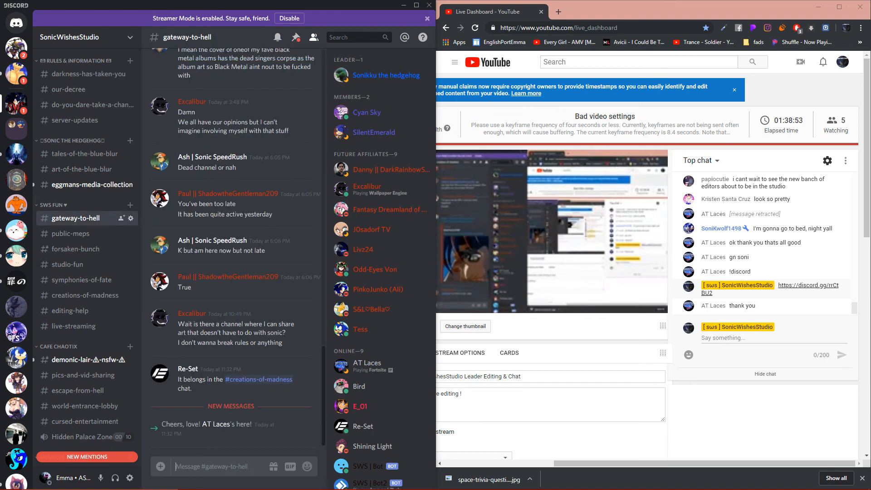
{"action": "type", "text": "22"}
{"action": "key", "text": "BackSpace"}
{"action": "key", "text": "BackSpace"}
{"action": "type", "text": "@@"}
{"action": "key", "text": "BackSpace"}
{"action": "type", "text": "A"}
{"action": "left_click", "coordinate": [234, 444]}
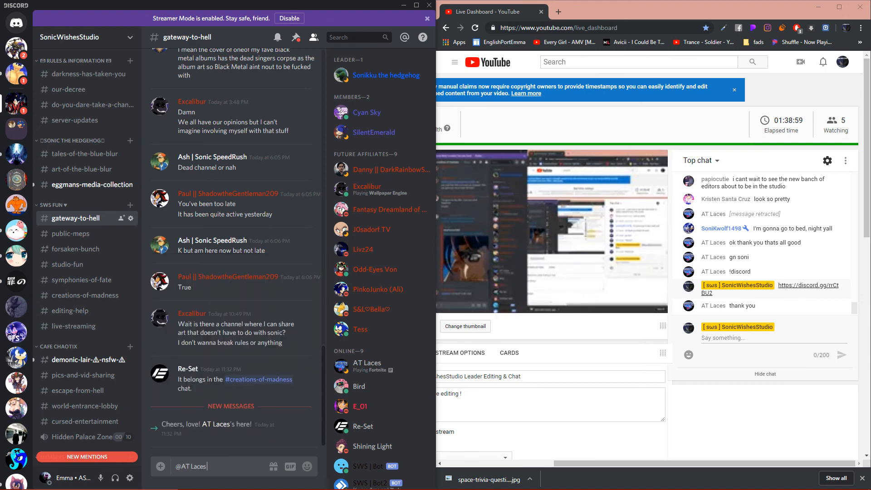
{"action": "key", "text": "shift+Return"}
{"action": "type", "text": "We"}
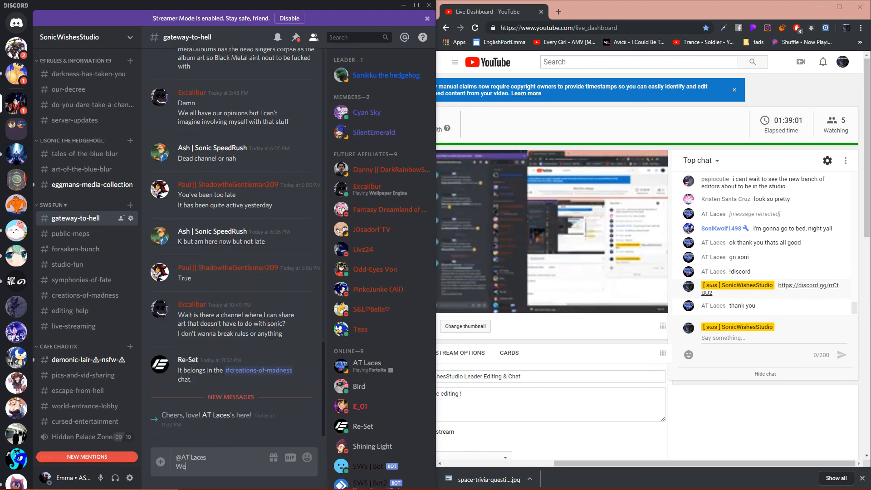
{"action": "key", "text": "BackSpace"}
{"action": "key", "text": "BackSpace"}
{"action": "key", "text": "BackSpace"}
{"action": "key", "text": "BackSpace"}
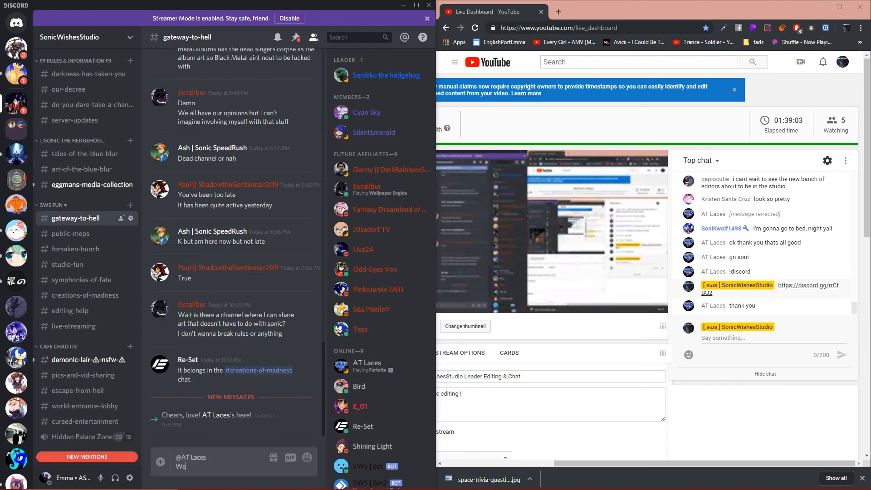
{"action": "type", "text": "o"}
{"action": "key", "text": "BackSpace"}
{"action": "key", "text": "BackSpace"}
{"action": "type", "text": "lcome"}
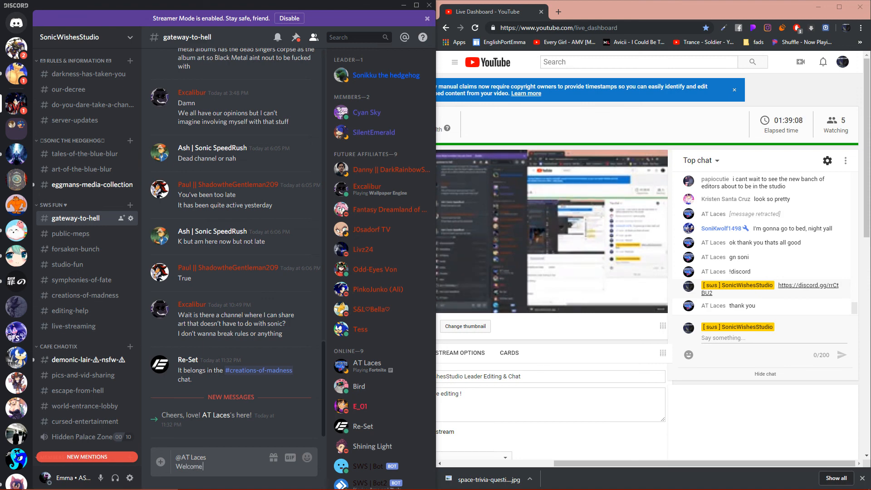
{"action": "key", "text": "Return"}
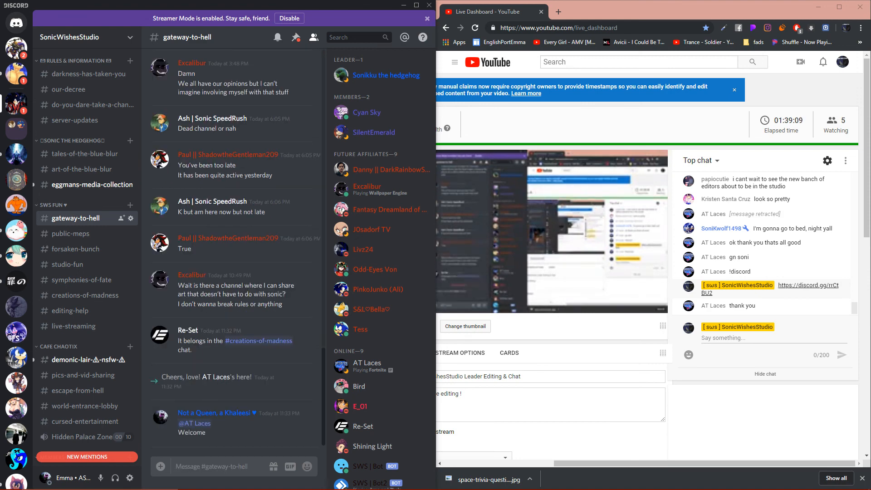
- View the creations-of-madness channel, check the stream chat in the full-size YouTube live dashboard, and return to Discord
{"action": "left_click", "coordinate": [77, 295]}
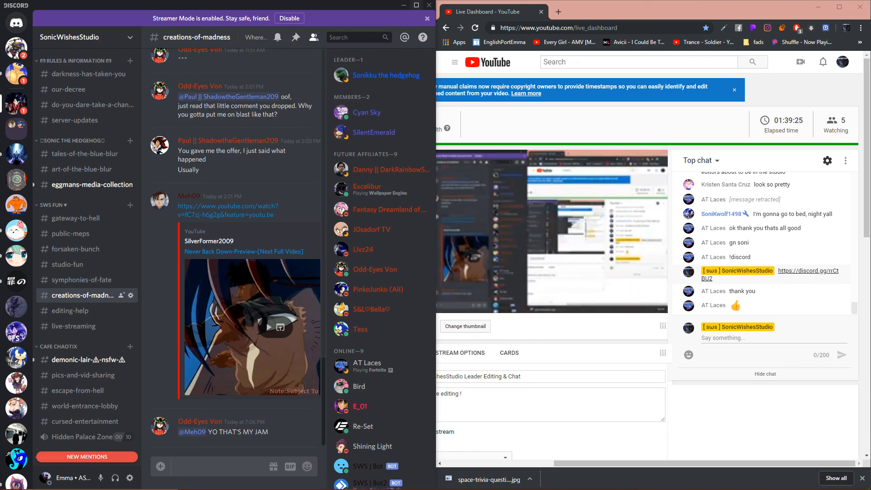
{"action": "left_click", "coordinate": [403, 5]}
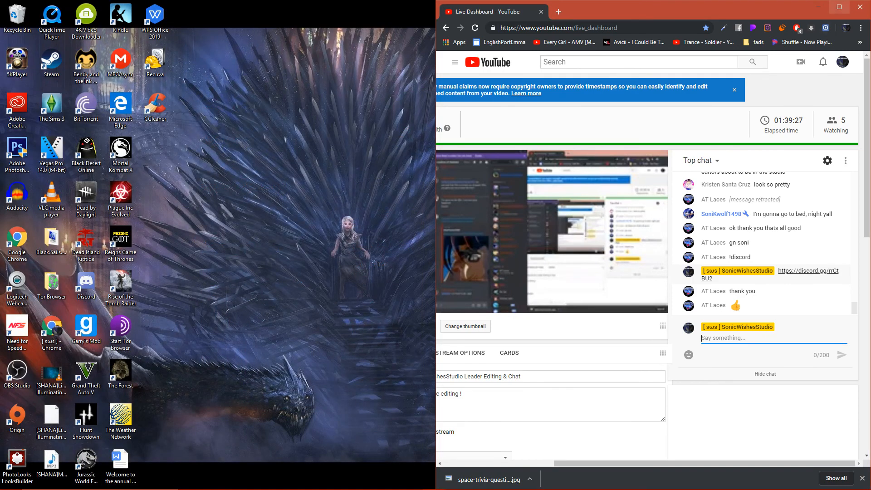
{"action": "left_click", "coordinate": [839, 7]}
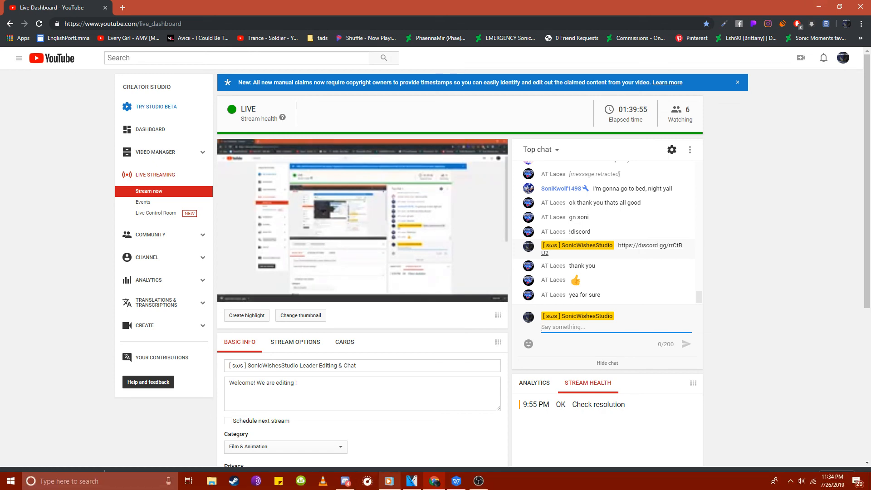
{"action": "left_click", "coordinate": [346, 481]}
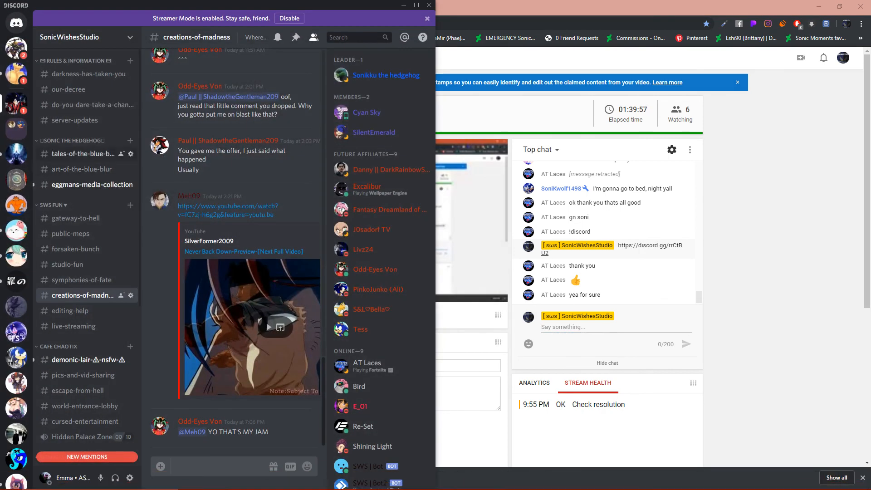
- View the eggmans-media-collection channel, and switch to the YouTube live dashboard and reload it
{"action": "left_click", "coordinate": [92, 184]}
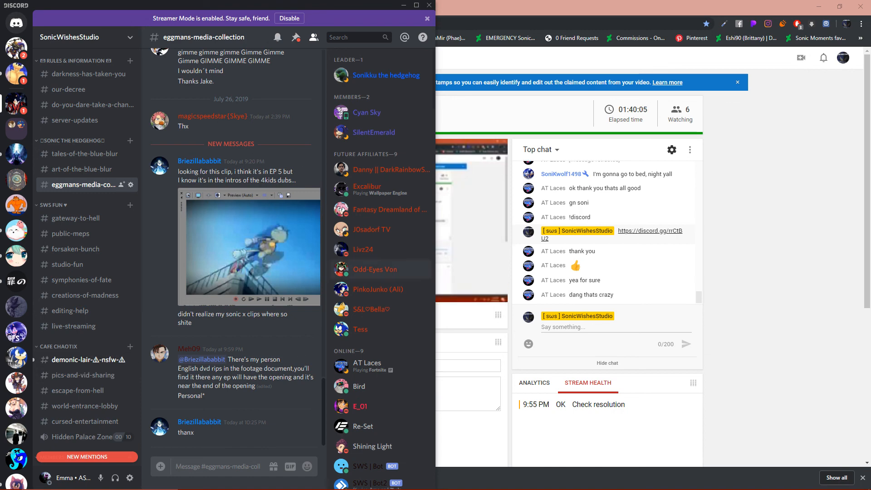
{"action": "scroll", "coordinate": [86, 254], "scroll_direction": "down", "scroll_amount": 5}
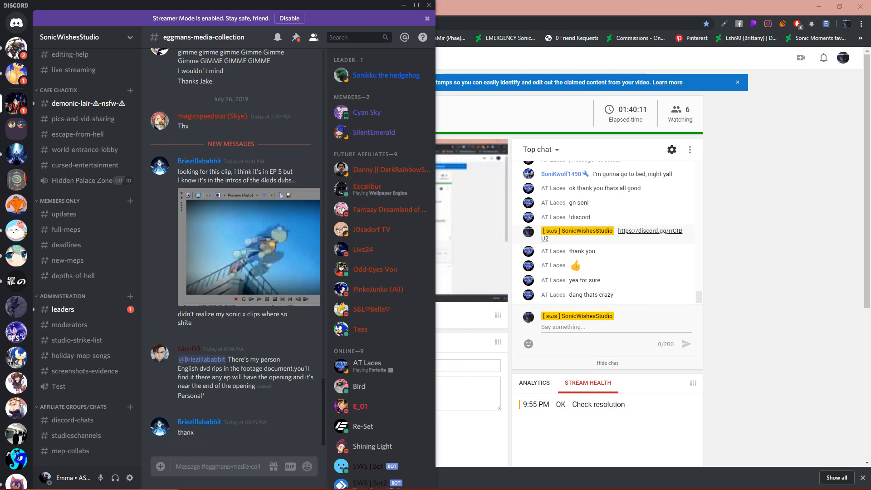
{"action": "key", "text": "alt+Tab"}
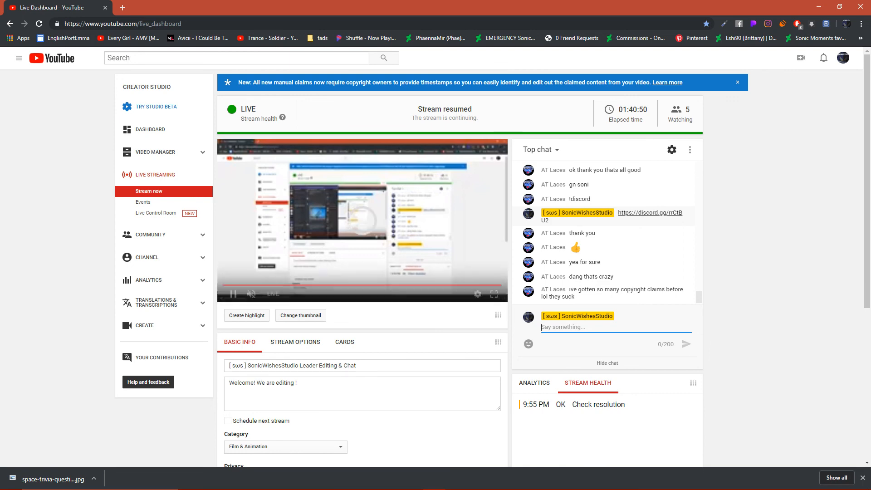
{"action": "left_click", "coordinate": [39, 23]}
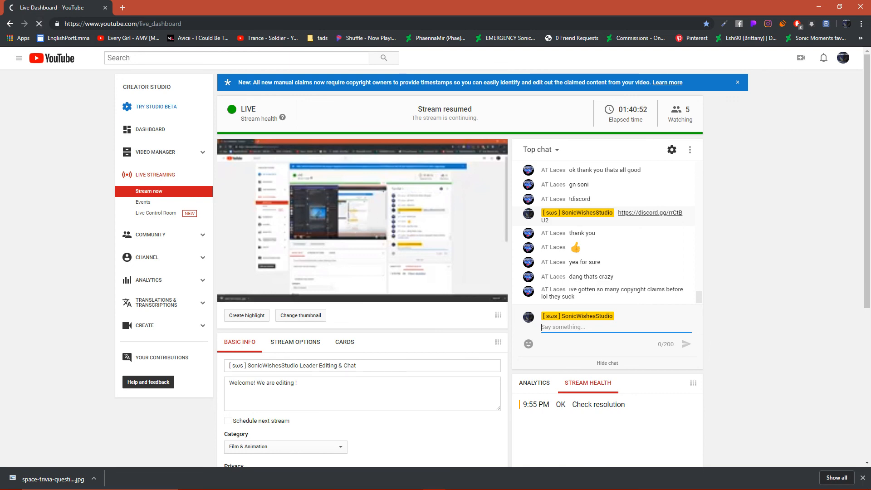
- Return to Discord, look through the leaders and world-entrance-lobby channels, and open the Home activity page
{"action": "left_click", "coordinate": [344, 481]}
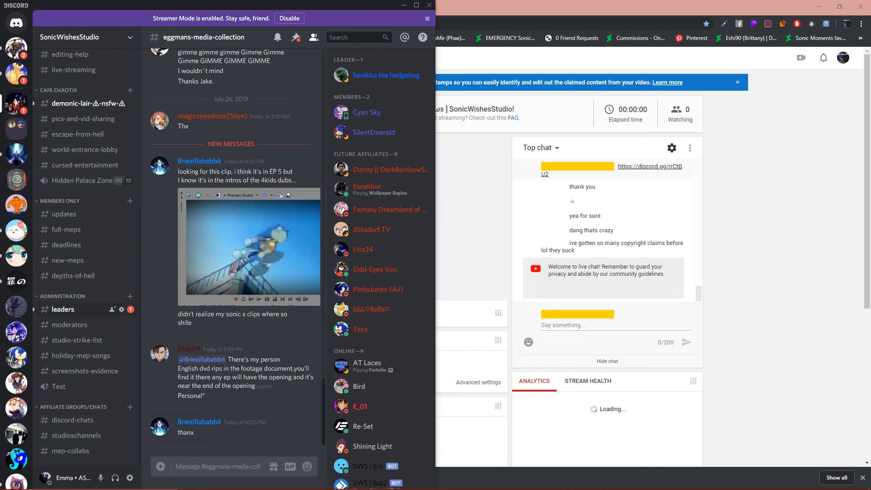
{"action": "left_click", "coordinate": [68, 309]}
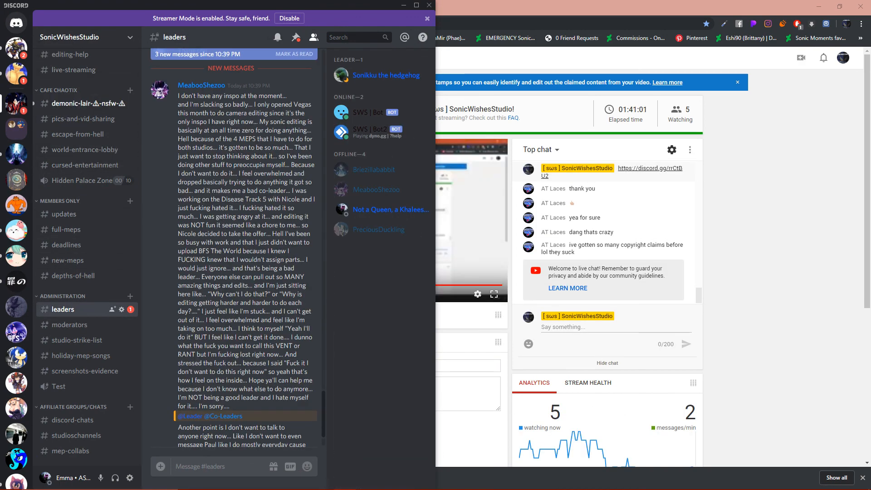
{"action": "left_click", "coordinate": [81, 149]}
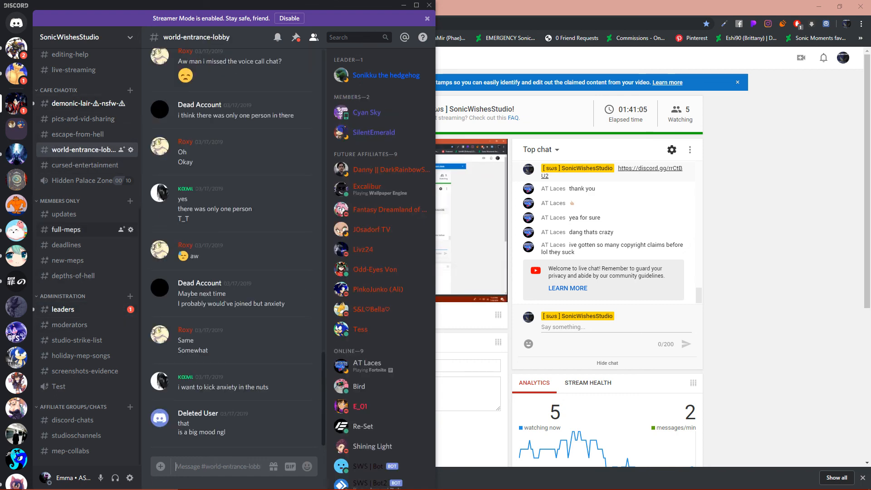
{"action": "scroll", "coordinate": [86, 245], "scroll_direction": "up", "scroll_amount": 5}
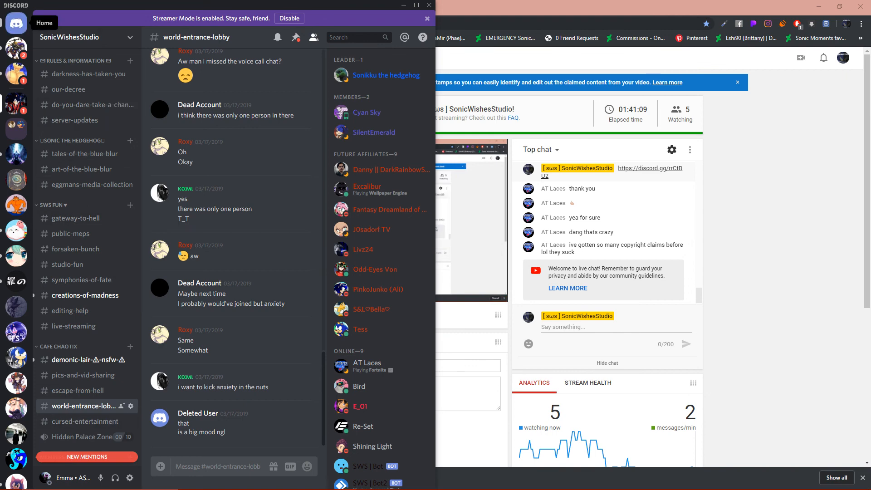
{"action": "left_click", "coordinate": [16, 22]}
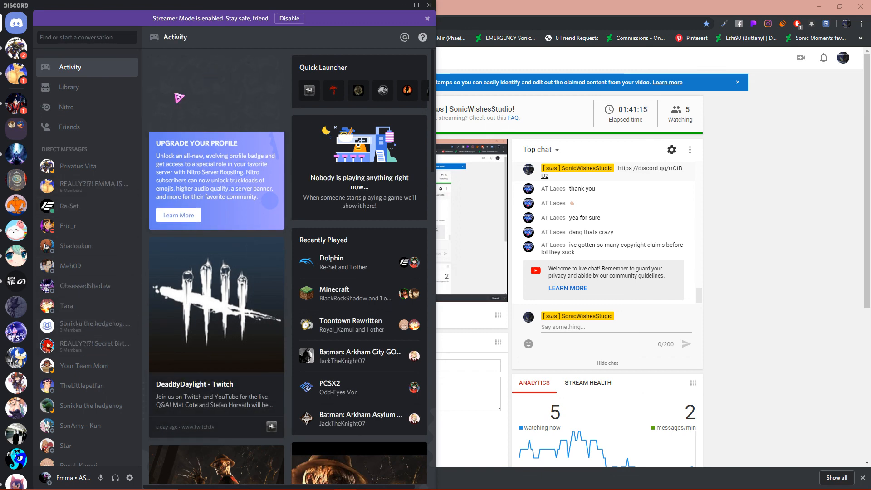
- Minimize Discord and arrange the YouTube live dashboard and the VEGAS Pro project side by side, with VEGAS on the right half
{"action": "left_click", "coordinate": [402, 5]}
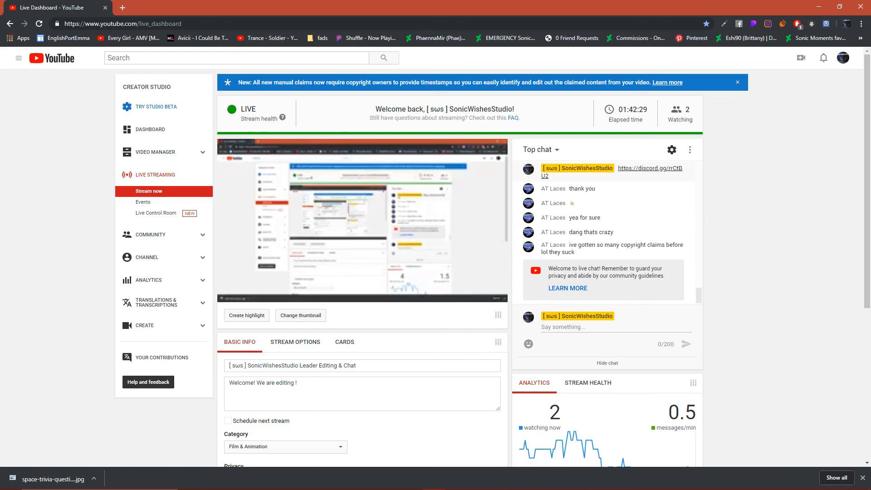
{"action": "left_click_drag", "start_coordinate": [436, 7], "coordinate": [1, 91]}
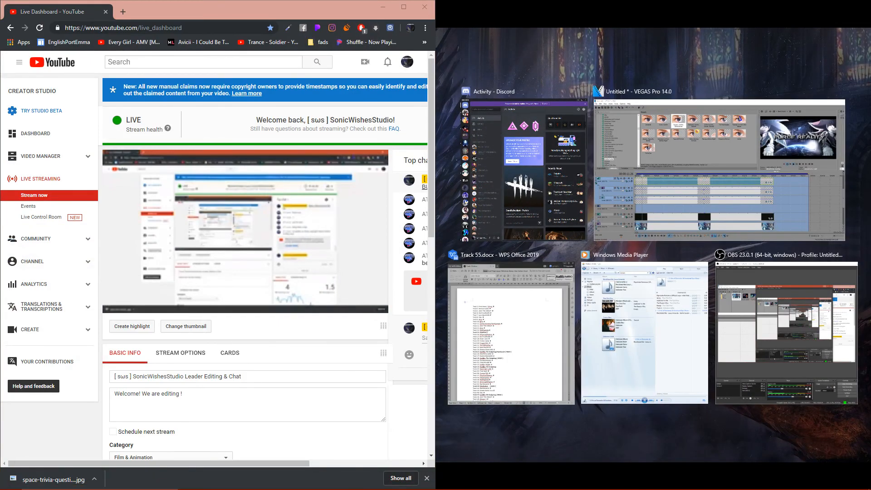
{"action": "left_click", "coordinate": [720, 168]}
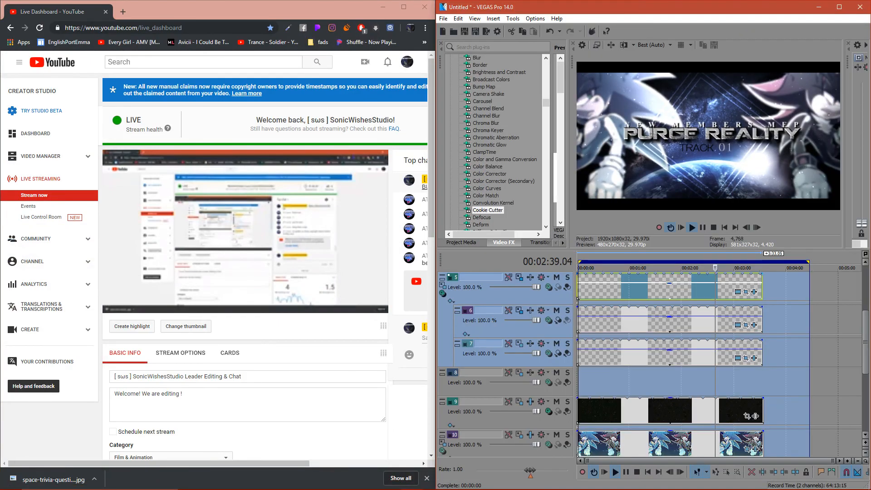
- Preview the rotating squares around the Purge Reality title from several points by marking different time ranges on the timeline
{"action": "left_click_drag", "start_coordinate": [693, 262], "coordinate": [624, 263]}
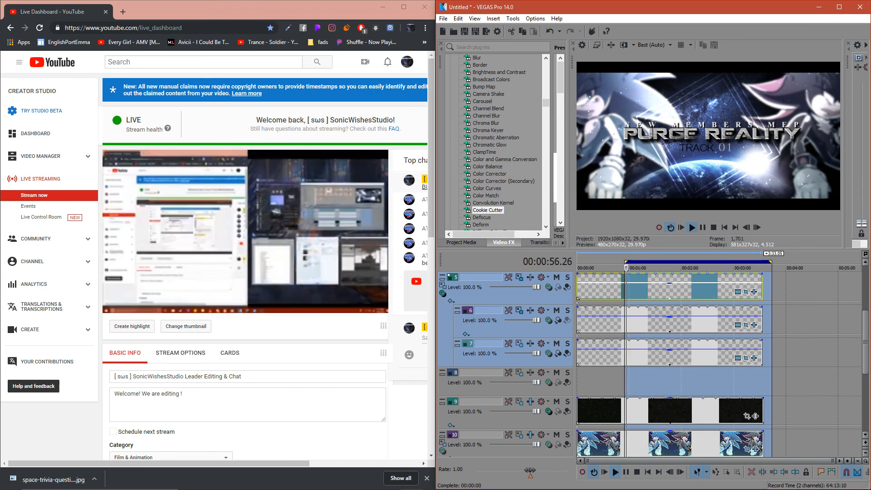
{"action": "left_click_drag", "start_coordinate": [826, 262], "coordinate": [651, 263]}
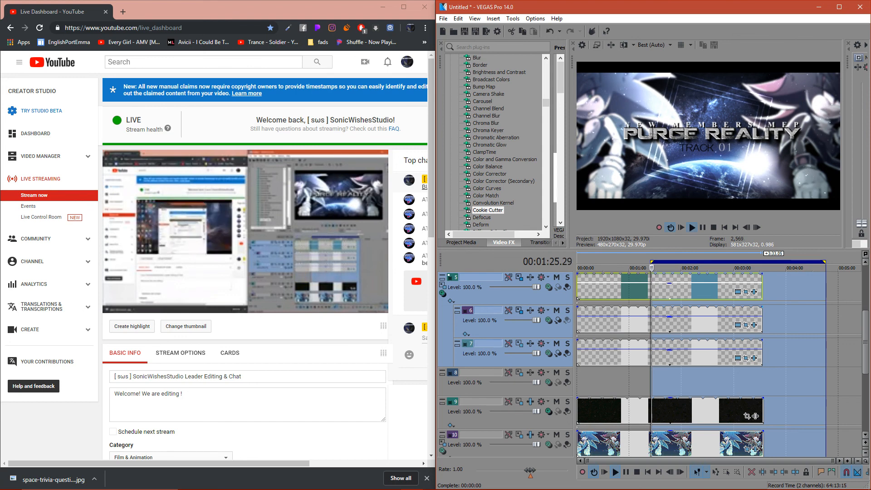
{"action": "left_click_drag", "start_coordinate": [833, 262], "coordinate": [577, 263]}
{"action": "left_click_drag", "start_coordinate": [783, 262], "coordinate": [693, 262]}
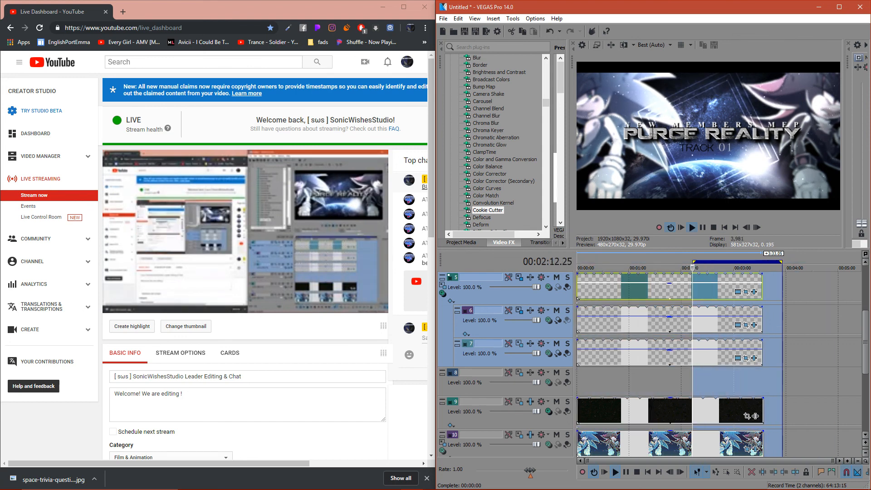
{"action": "left_click_drag", "start_coordinate": [832, 263], "coordinate": [683, 262]}
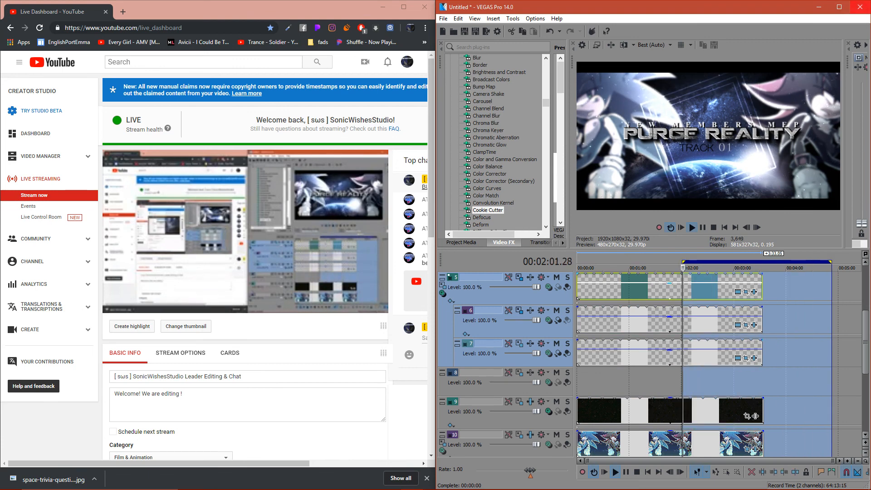
- Minimize the VEGAS Pro window and widen the browser until the stream's live chat is fully shown
{"action": "left_click", "coordinate": [860, 7]}
{"action": "key", "text": "Escape"}
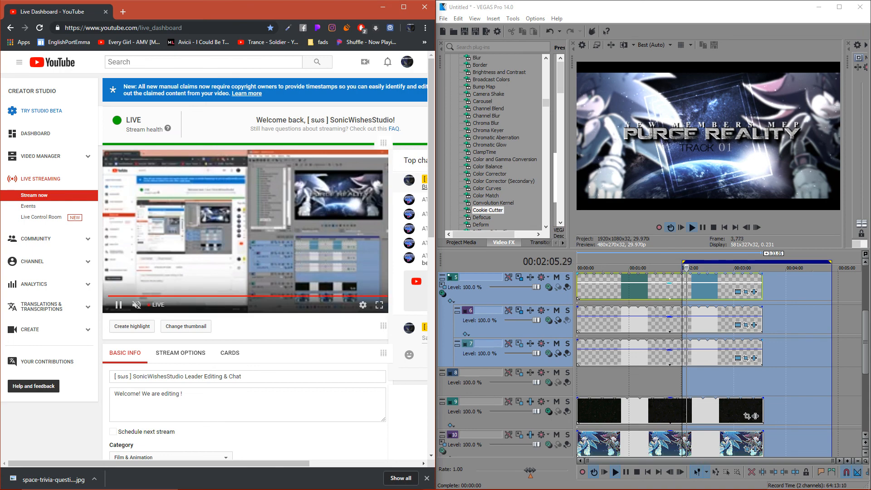
{"action": "left_click", "coordinate": [819, 6]}
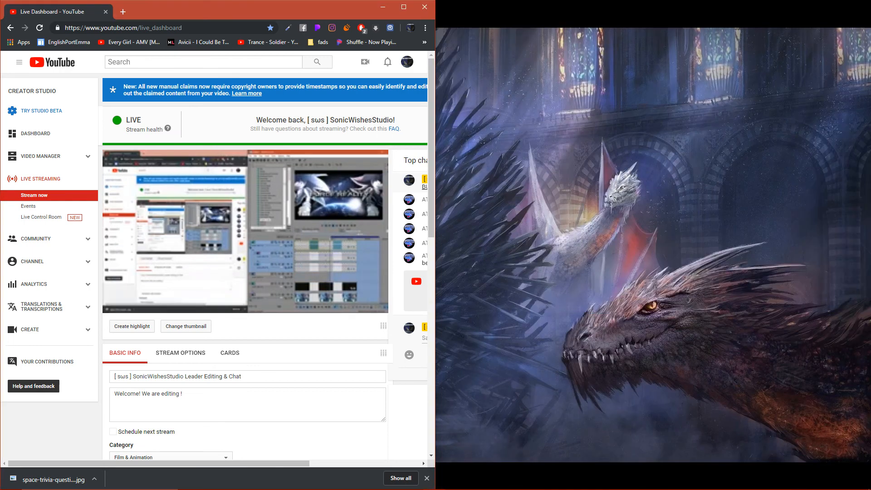
{"action": "left_click_drag", "start_coordinate": [436, 244], "coordinate": [709, 243]}
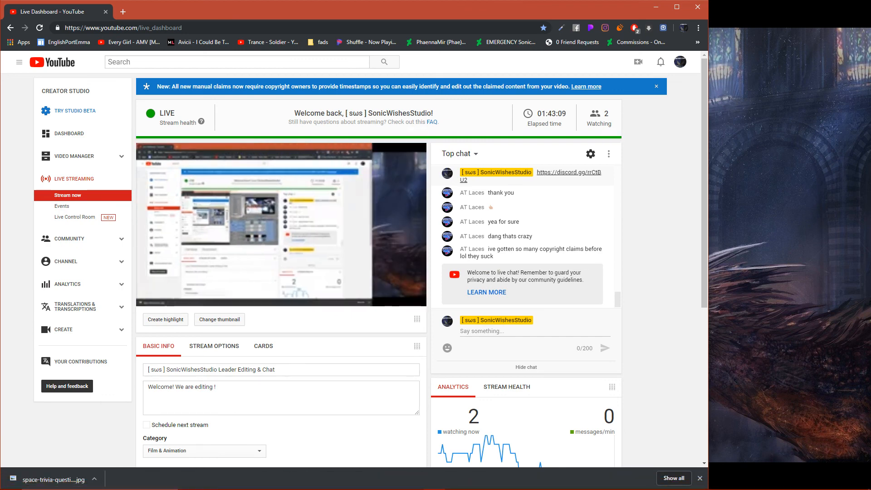
- Switch to the OBS window
{"action": "mouse_move", "coordinate": [323, 488]}
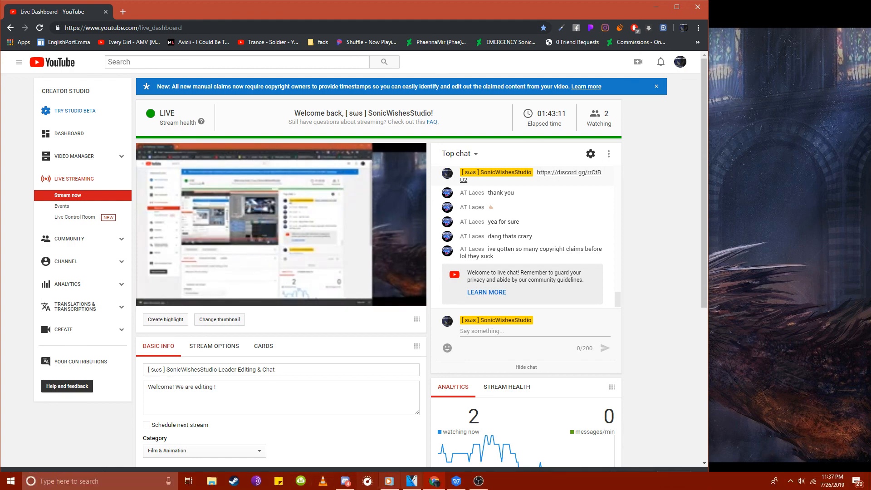
{"action": "mouse_move", "coordinate": [479, 481]}
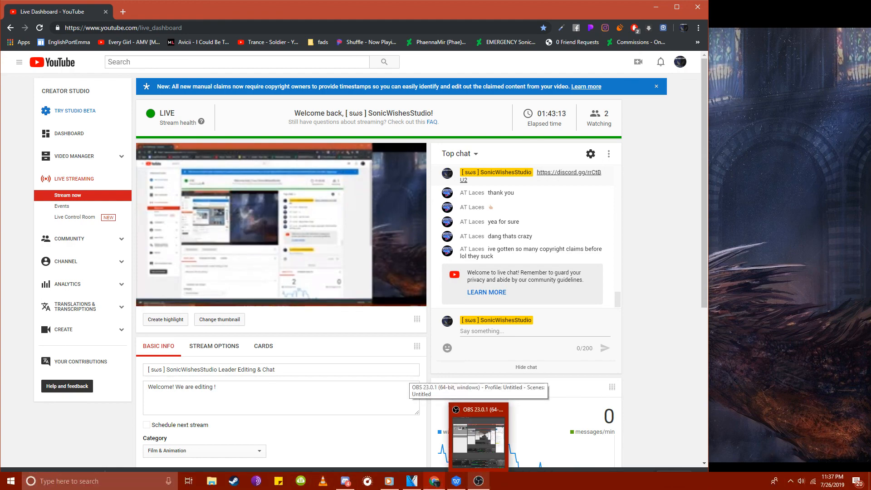